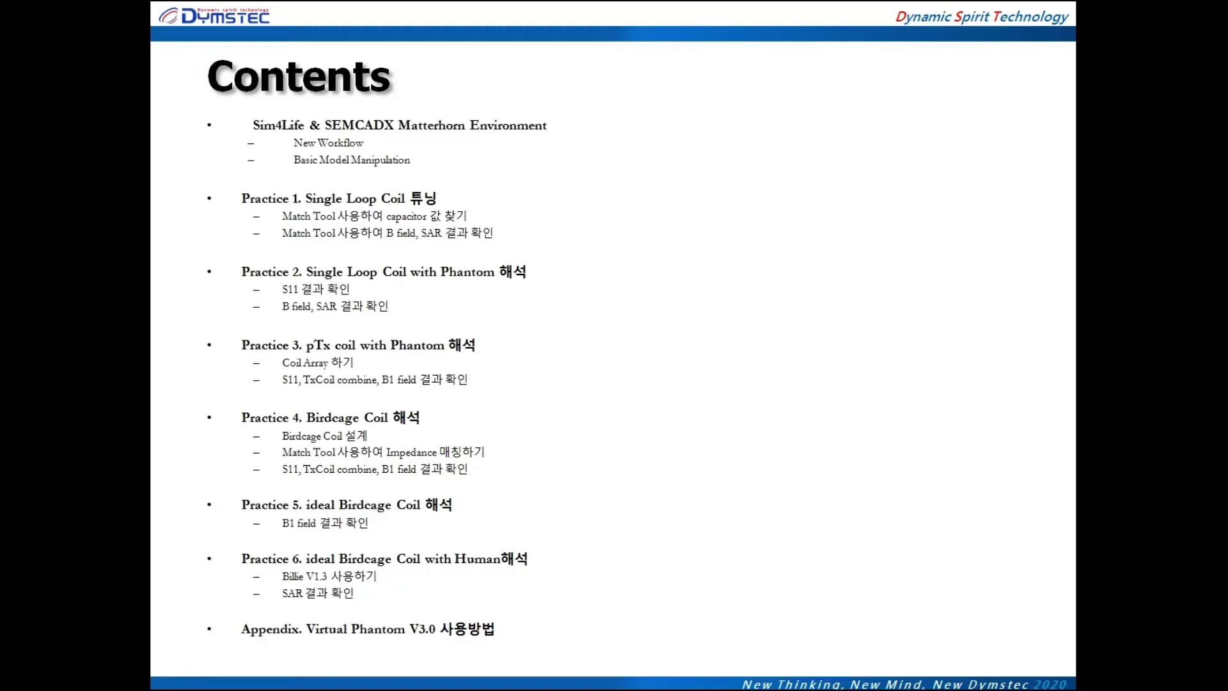
Step: Leave the training slides, switch to Sim4Life and start a new project, discarding the changes to the current one
{"action": "key", "text": "Right"}
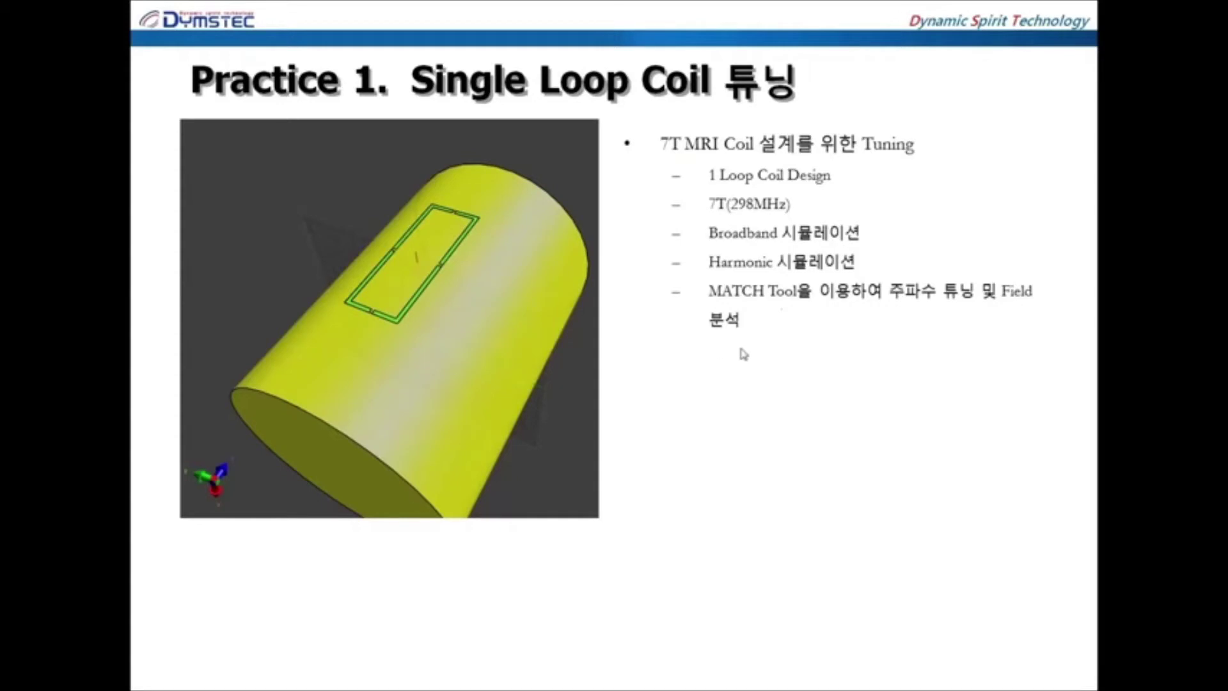
{"action": "key", "text": "Escape"}
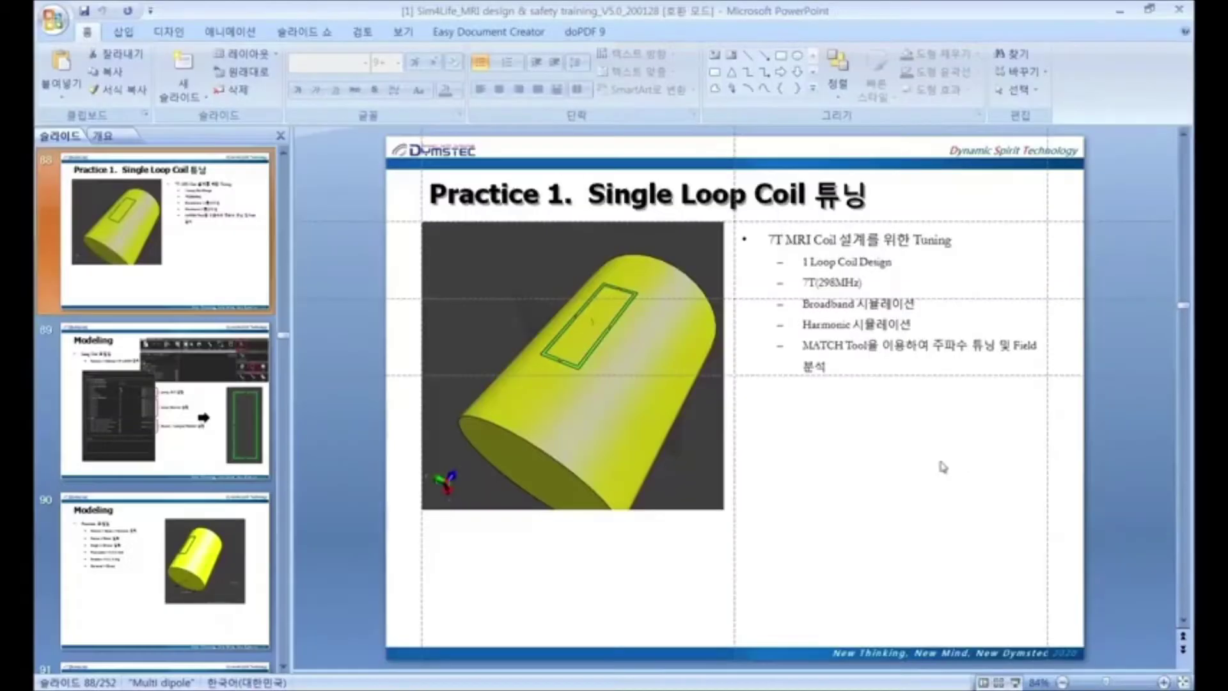
{"action": "left_click", "coordinate": [845, 689]}
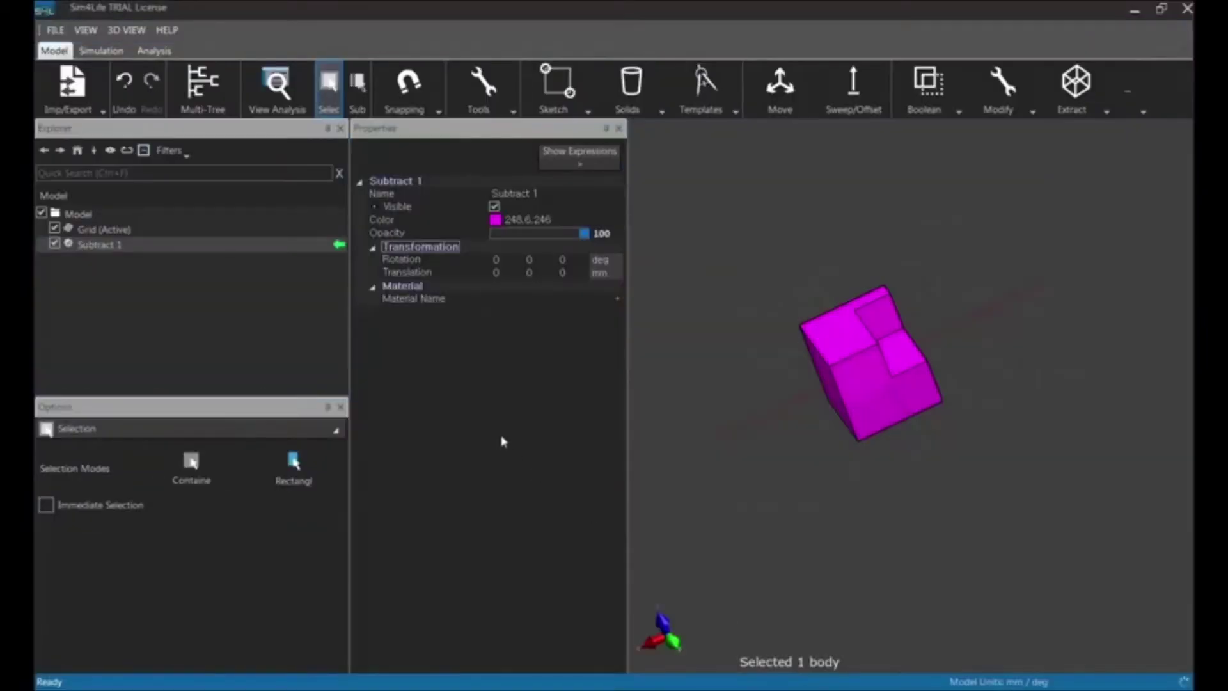
{"action": "left_click", "coordinate": [55, 30]}
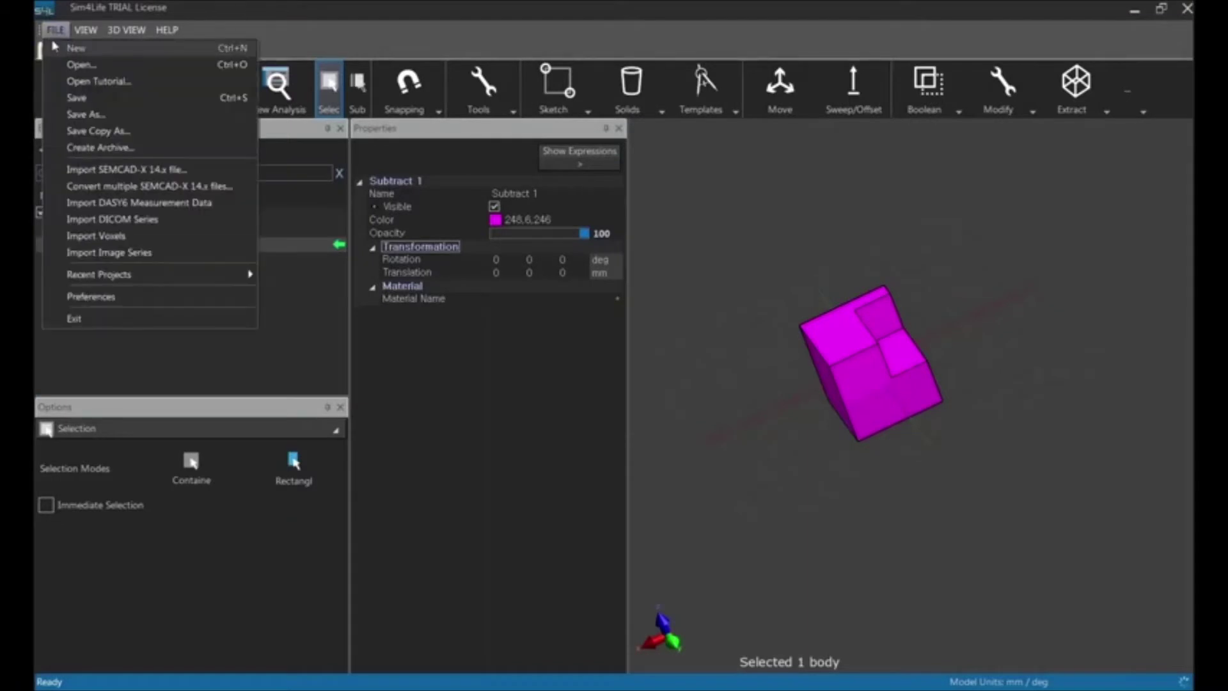
{"action": "left_click", "coordinate": [70, 48]}
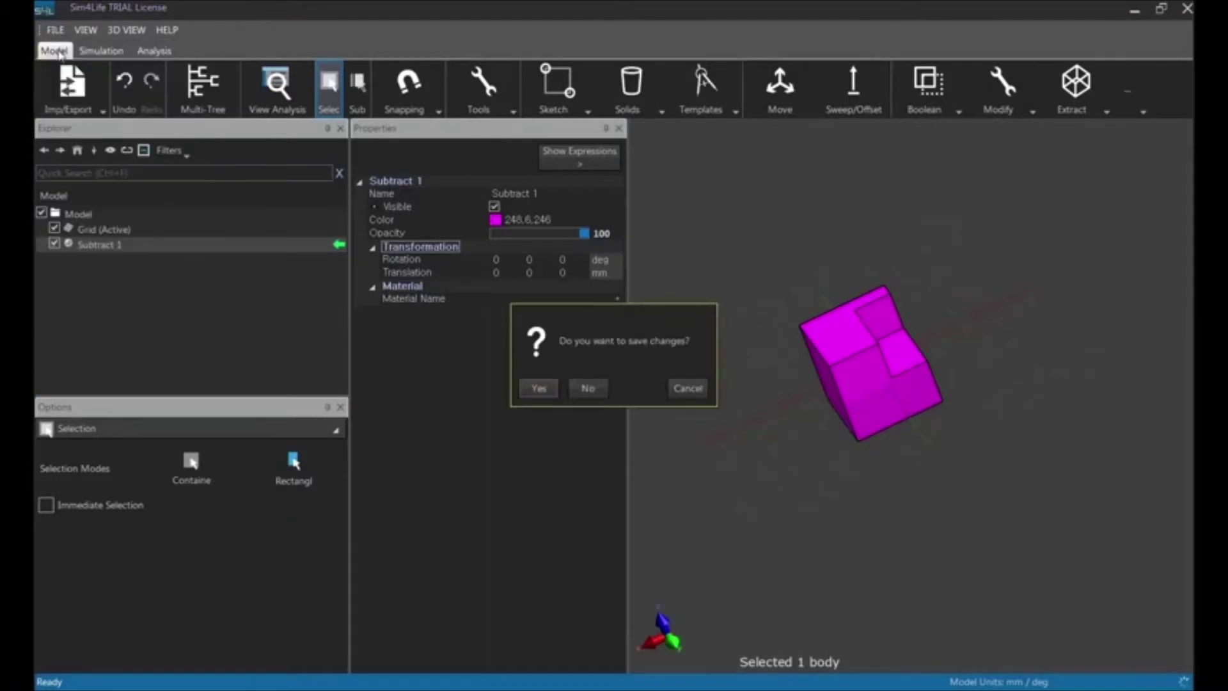
{"action": "left_click", "coordinate": [585, 390]}
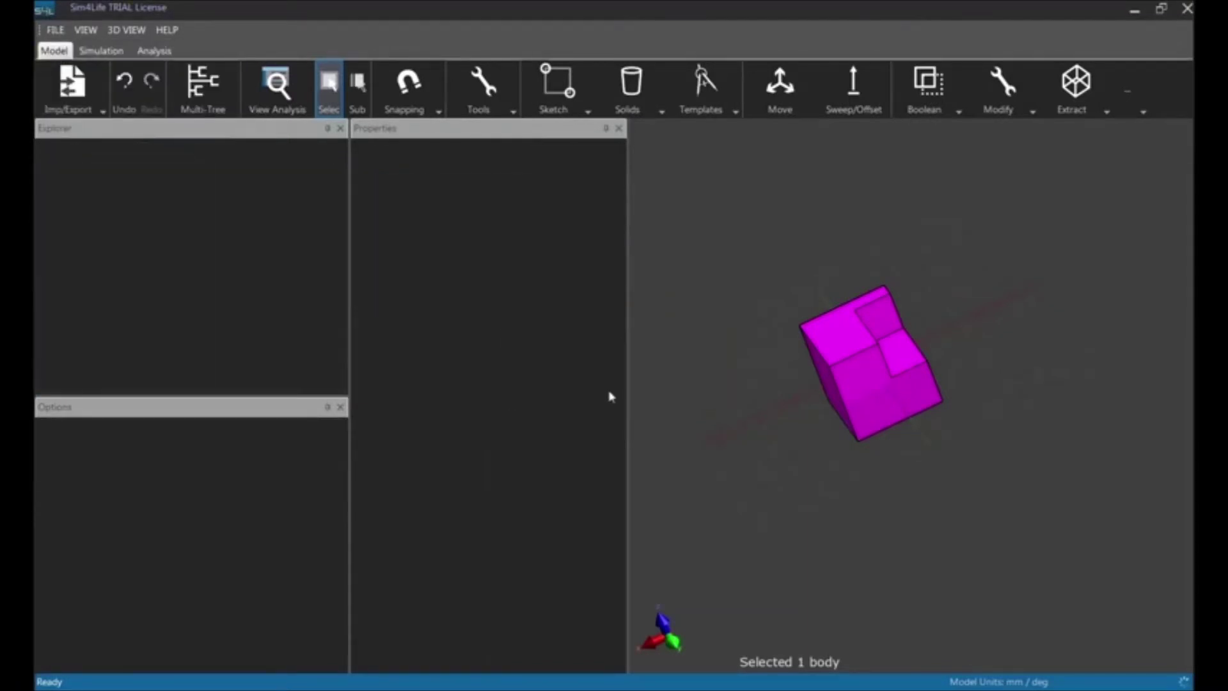
Step: Insert a P-Loop coil into the empty model from the coil templates
{"action": "left_click", "coordinate": [631, 84]}
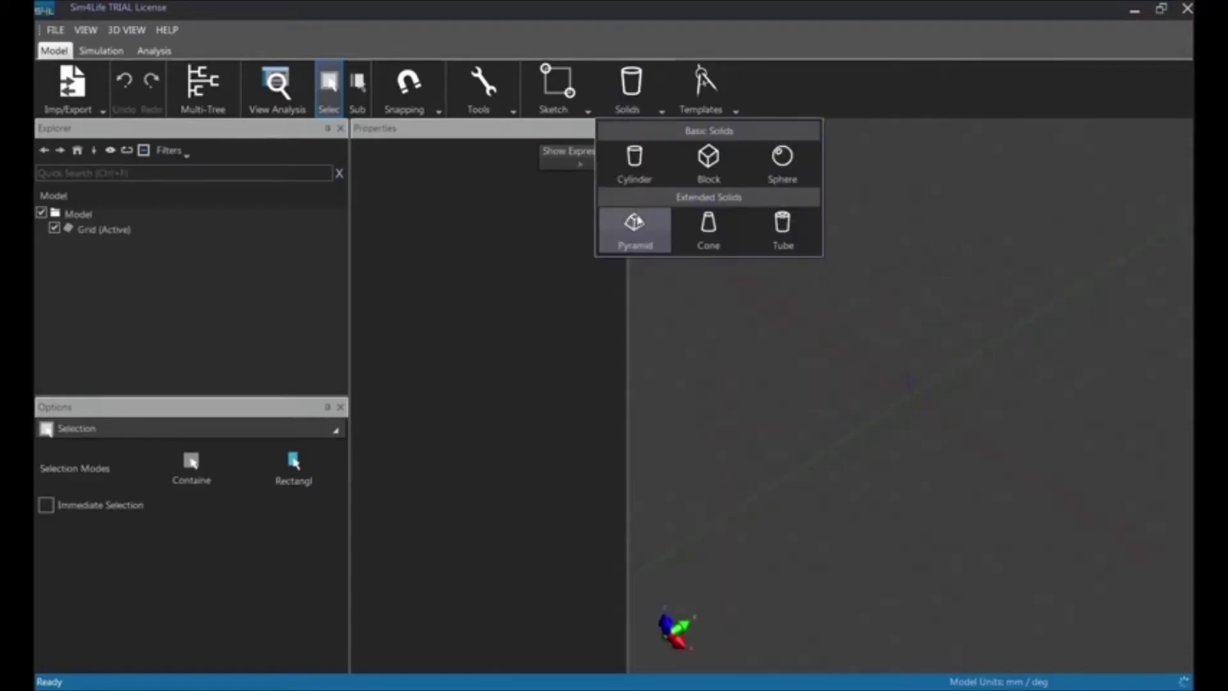
{"action": "left_click", "coordinate": [703, 88]}
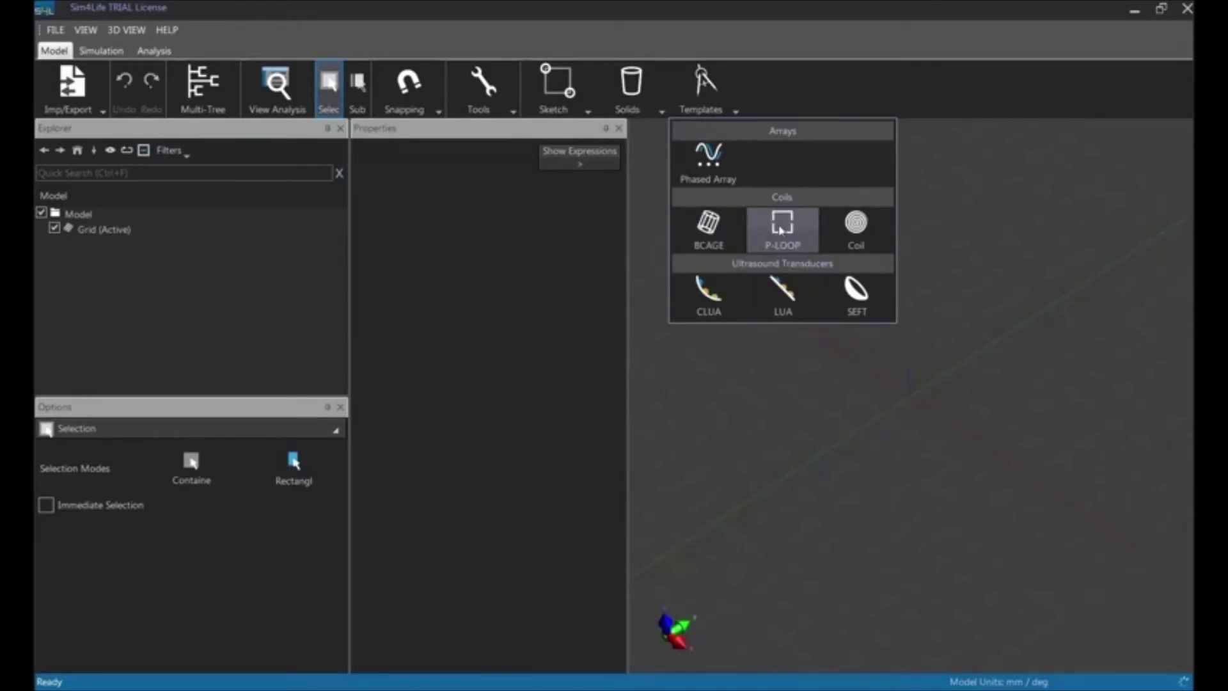
{"action": "left_click", "coordinate": [781, 231]}
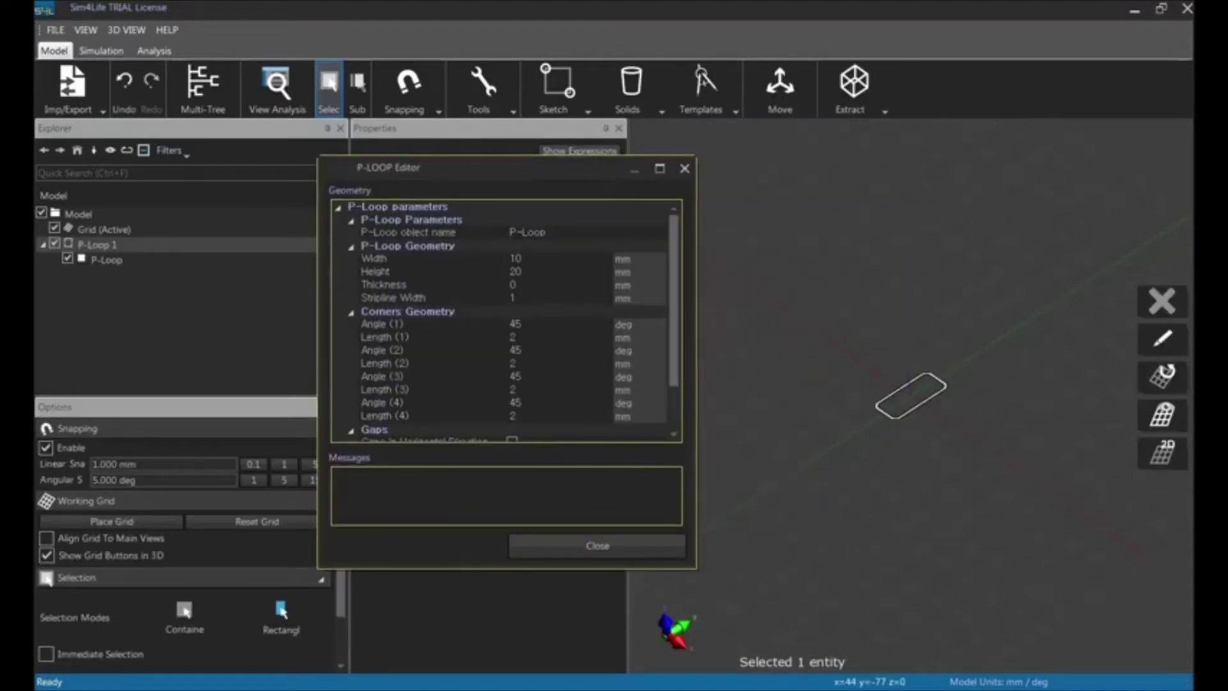
Step: Set the P-Loop's width to 40 mm, height to 110 mm, thickness to 0.2 mm and stripline width to 3 mm, following the training slide
{"action": "key", "text": "alt+Tab"}
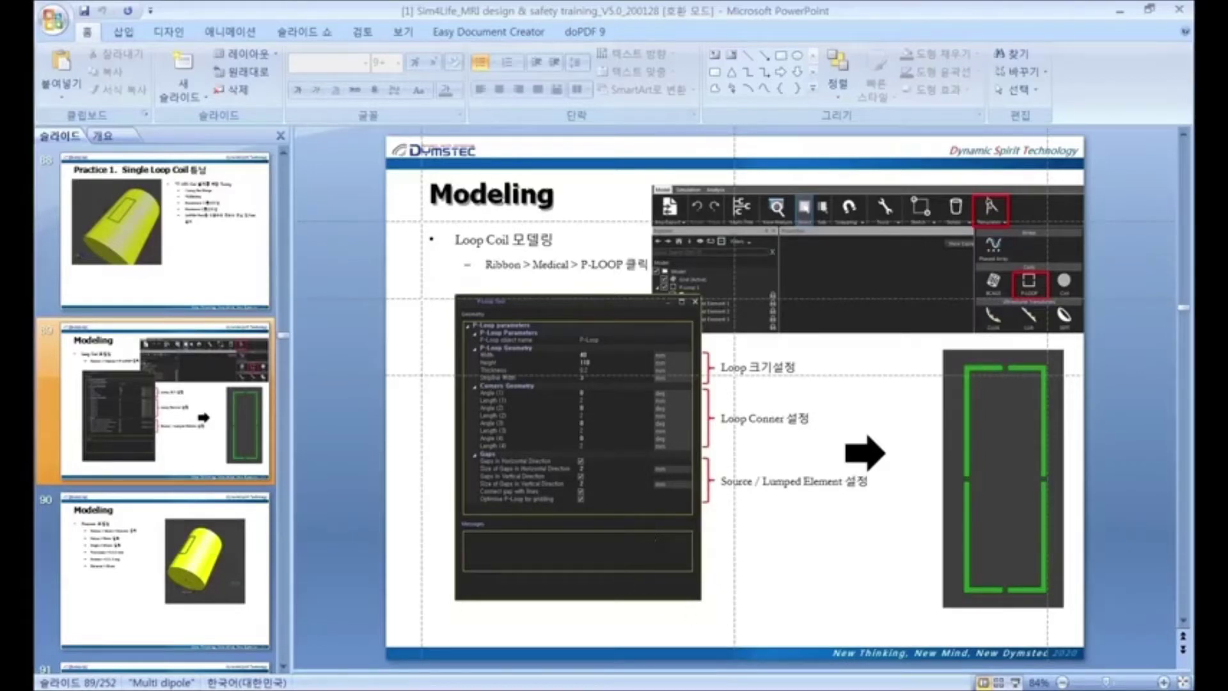
{"action": "key", "text": "alt+Tab"}
{"action": "left_click", "coordinate": [516, 258]}
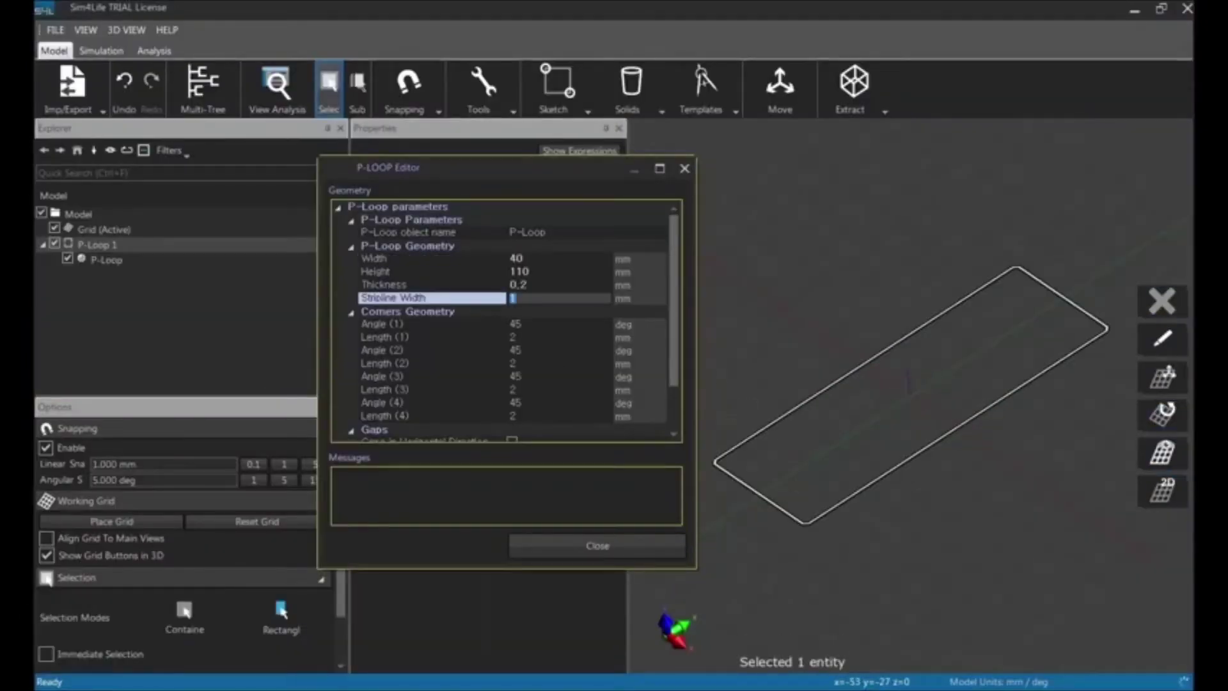
{"action": "type", "text": "3"}
{"action": "key", "text": "Return"}
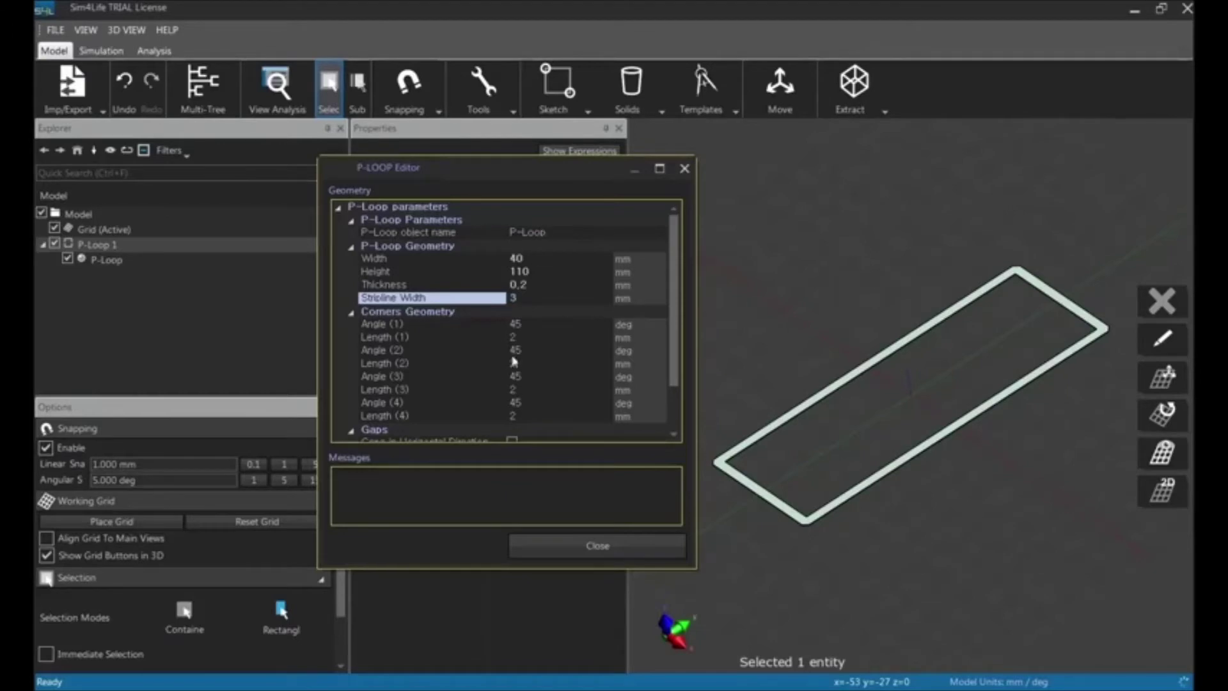
Step: Set all four corner angles of the P-Loop to 0 degrees
{"action": "left_click", "coordinate": [537, 325]}
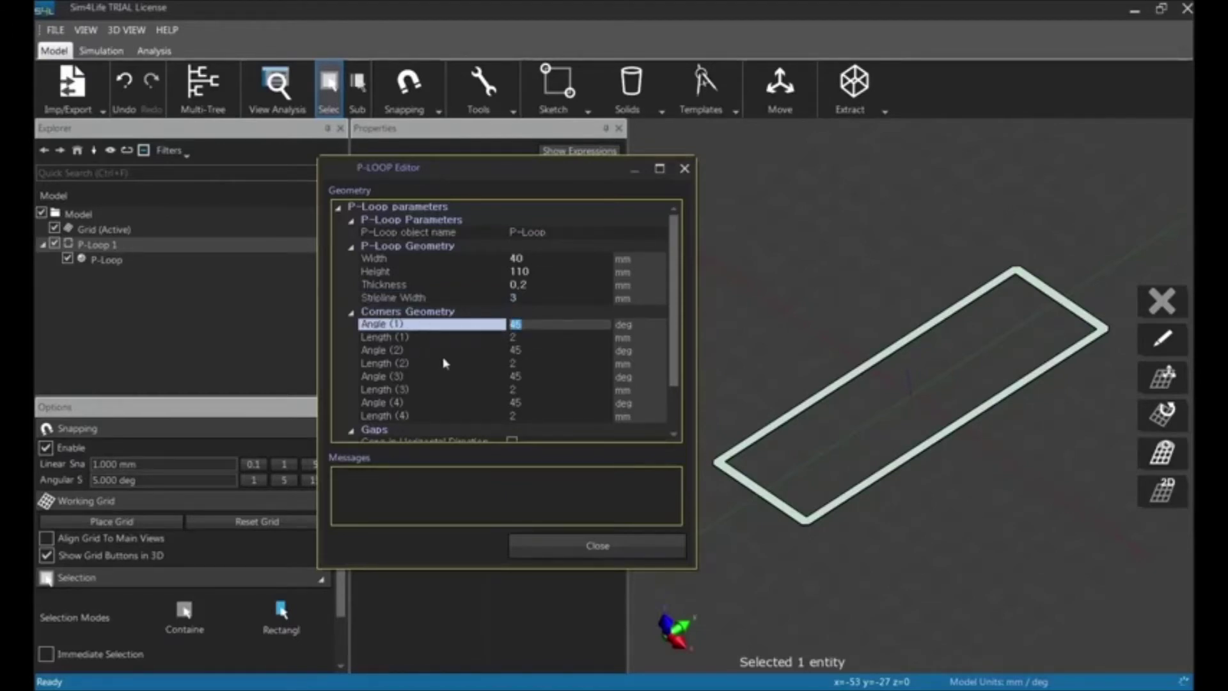
{"action": "type", "text": "0"}
{"action": "key", "text": "Return"}
{"action": "left_click", "coordinate": [522, 340]}
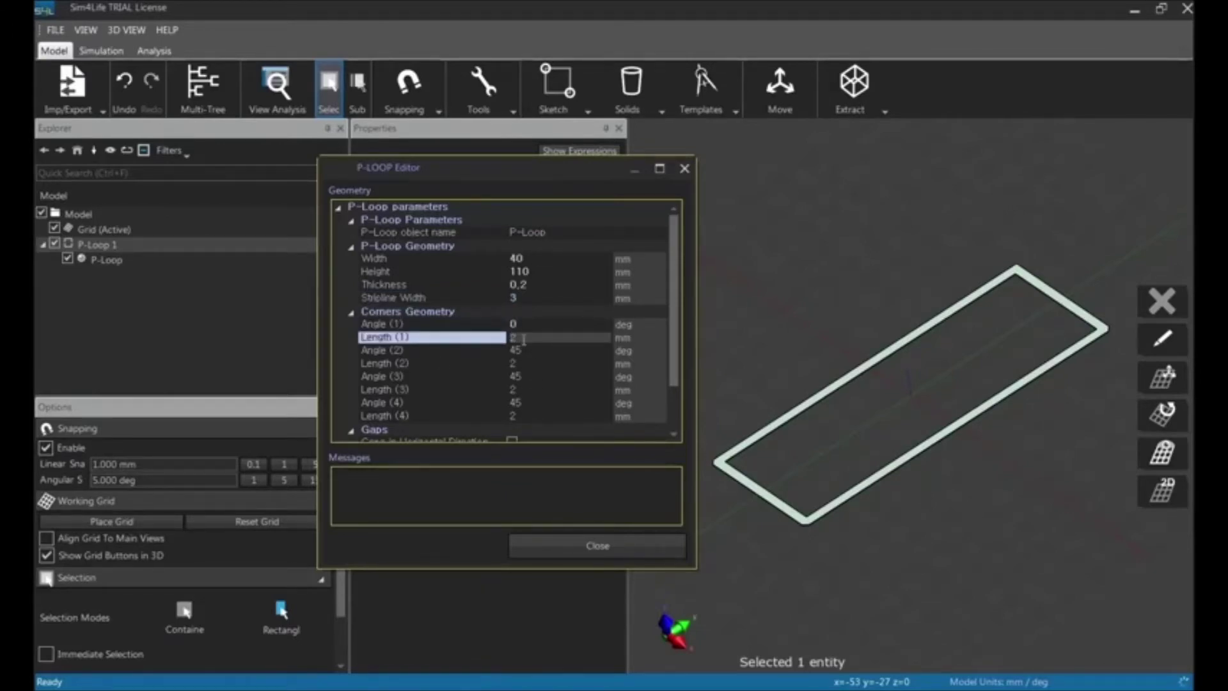
{"action": "left_click", "coordinate": [533, 366]}
{"action": "left_click", "coordinate": [529, 353]}
{"action": "type", "text": "0"}
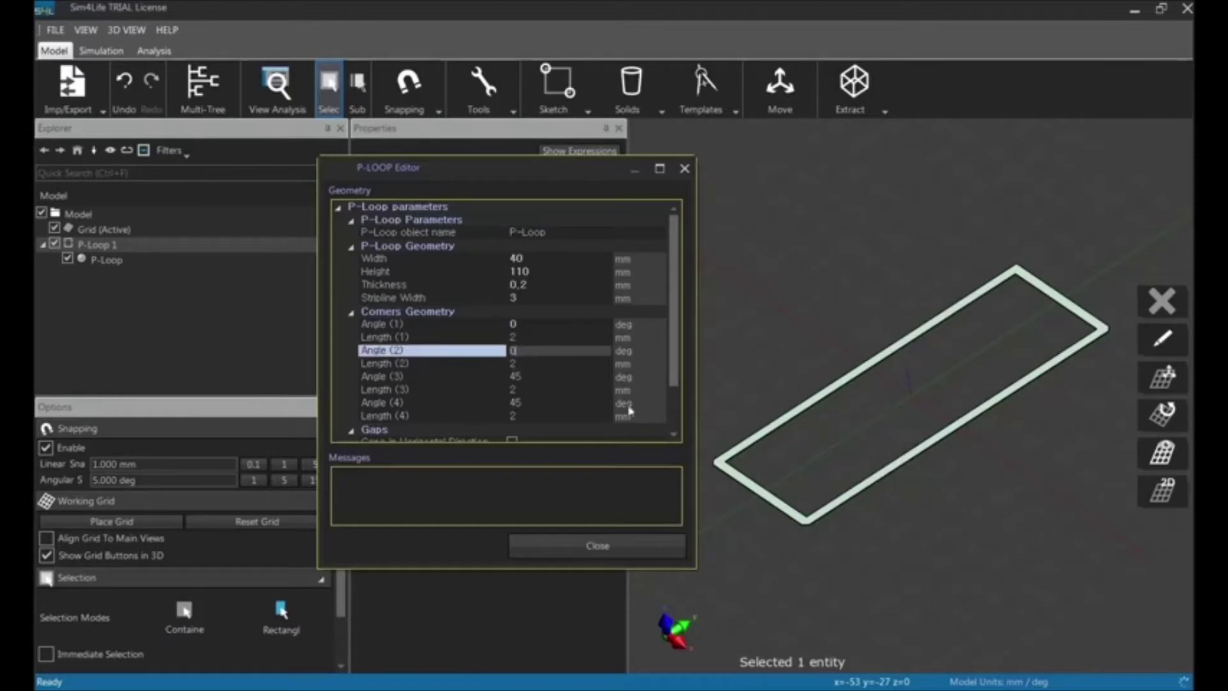
{"action": "left_click", "coordinate": [542, 380]}
{"action": "type", "text": "0"}
{"action": "left_click", "coordinate": [527, 403]}
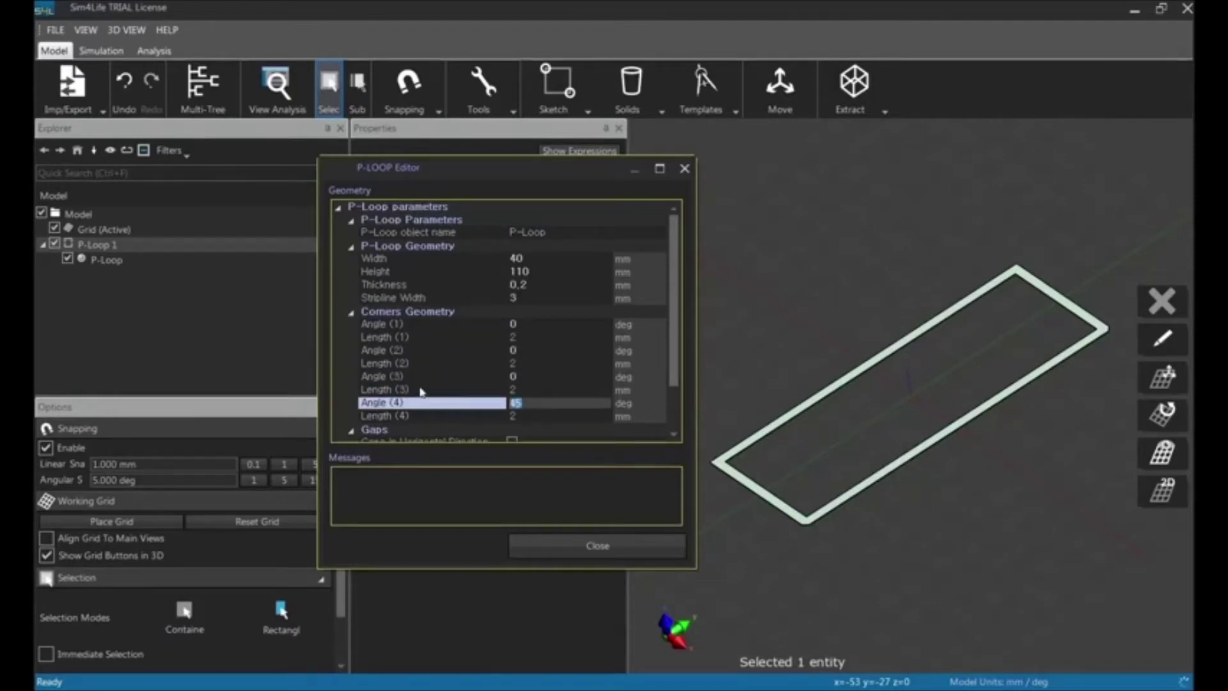
{"action": "type", "text": "0"}
Step: Enable gaps in the horizontal and vertical directions of the P-Loop and connect them with lines
{"action": "left_click_drag", "start_coordinate": [676, 341], "coordinate": [678, 384]}
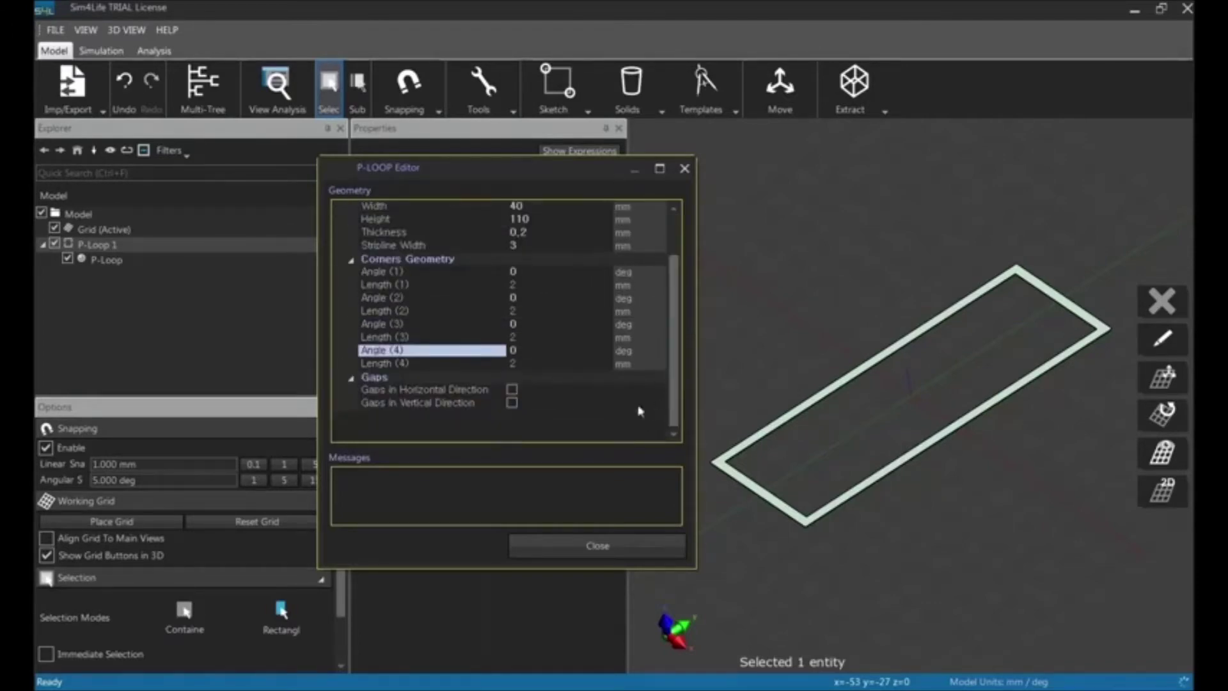
{"action": "left_click", "coordinate": [512, 390]}
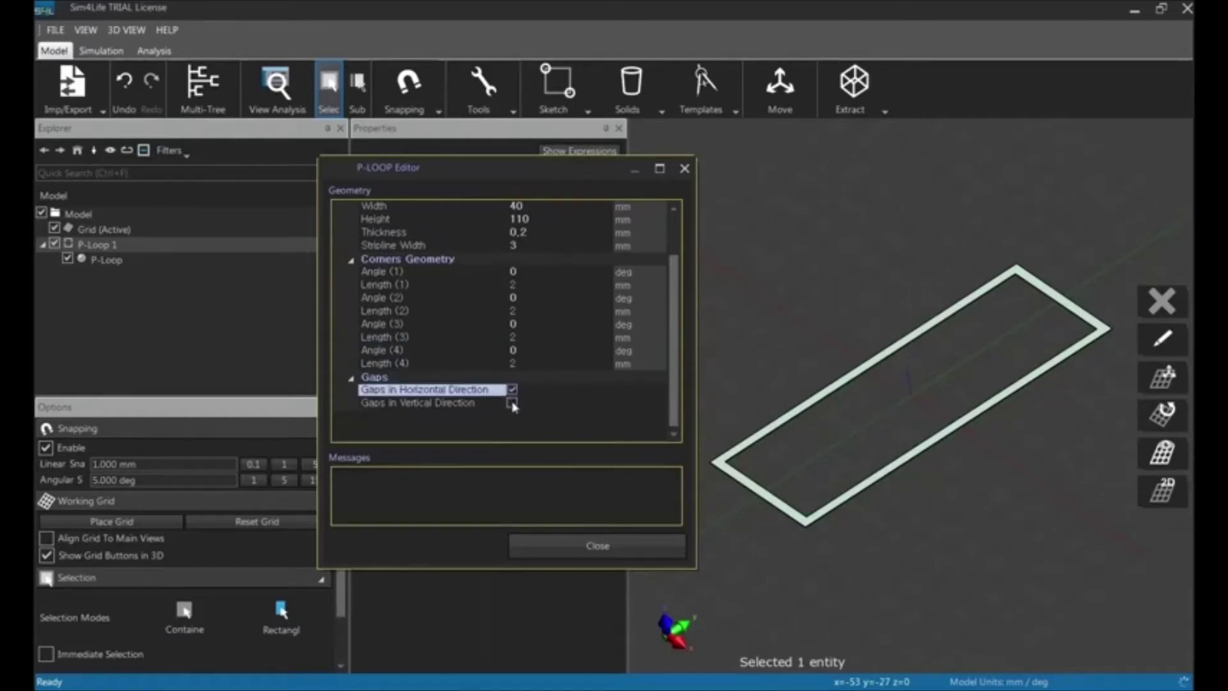
{"action": "left_click", "coordinate": [512, 415]}
{"action": "left_click", "coordinate": [512, 429]}
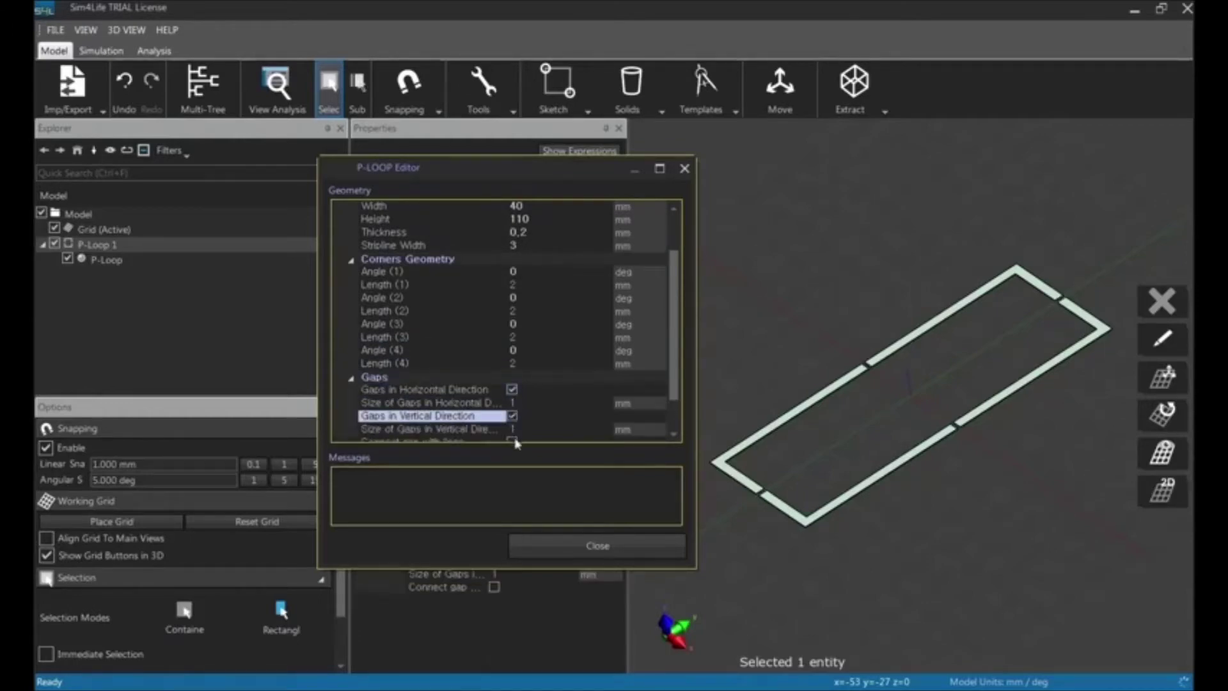
Step: Set the size of the P-Loop's horizontal and vertical gaps to 2 mm each and finish editing the loop
{"action": "left_click", "coordinate": [528, 391]}
{"action": "double_click", "coordinate": [528, 393]}
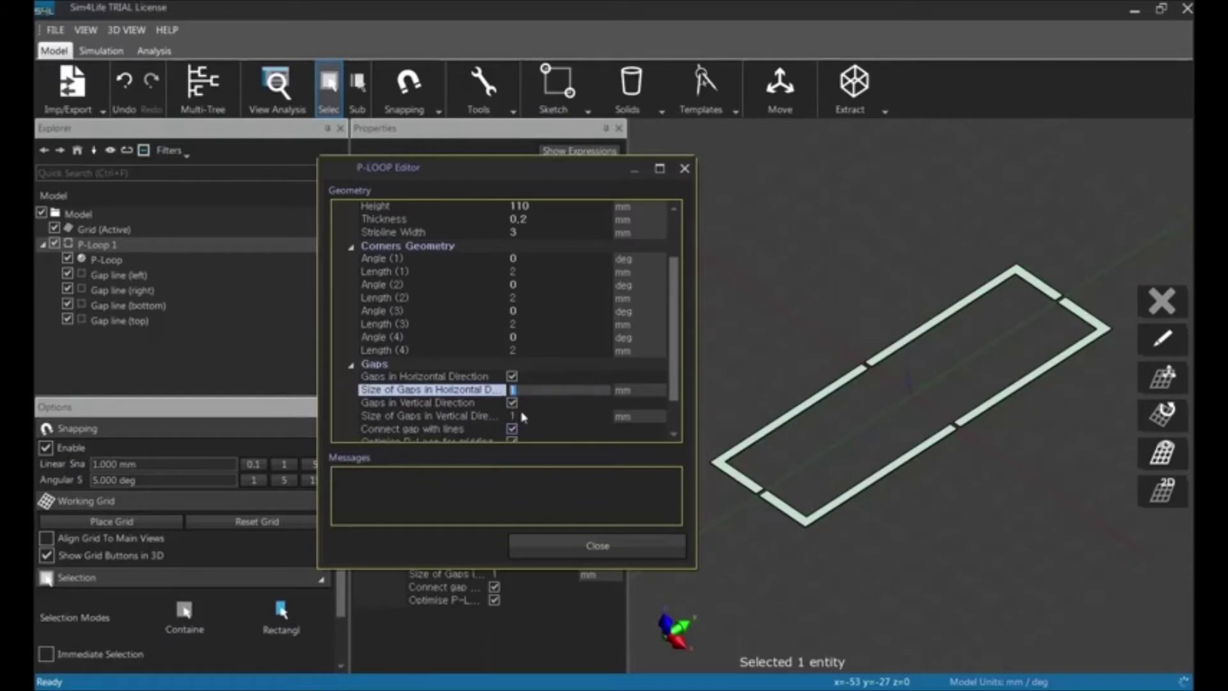
{"action": "type", "text": "2"}
{"action": "left_click", "coordinate": [528, 417]}
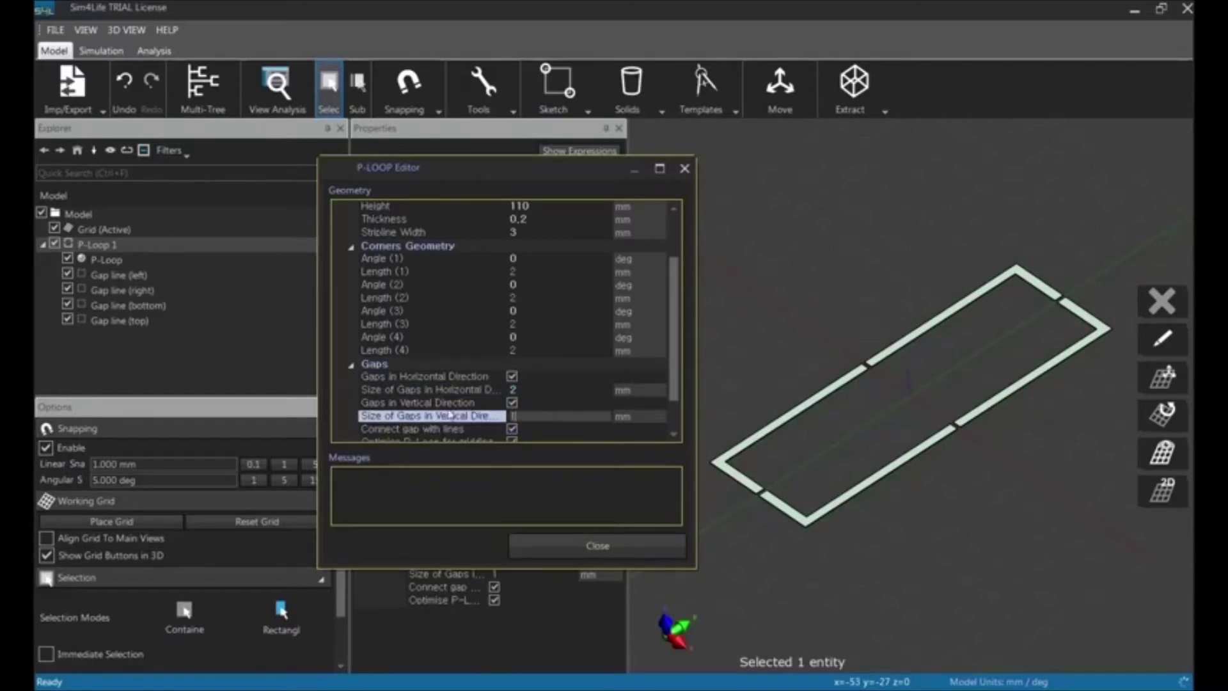
{"action": "type", "text": "2"}
{"action": "left_click_drag", "start_coordinate": [677, 378], "coordinate": [683, 411]}
{"action": "left_click", "coordinate": [566, 549]}
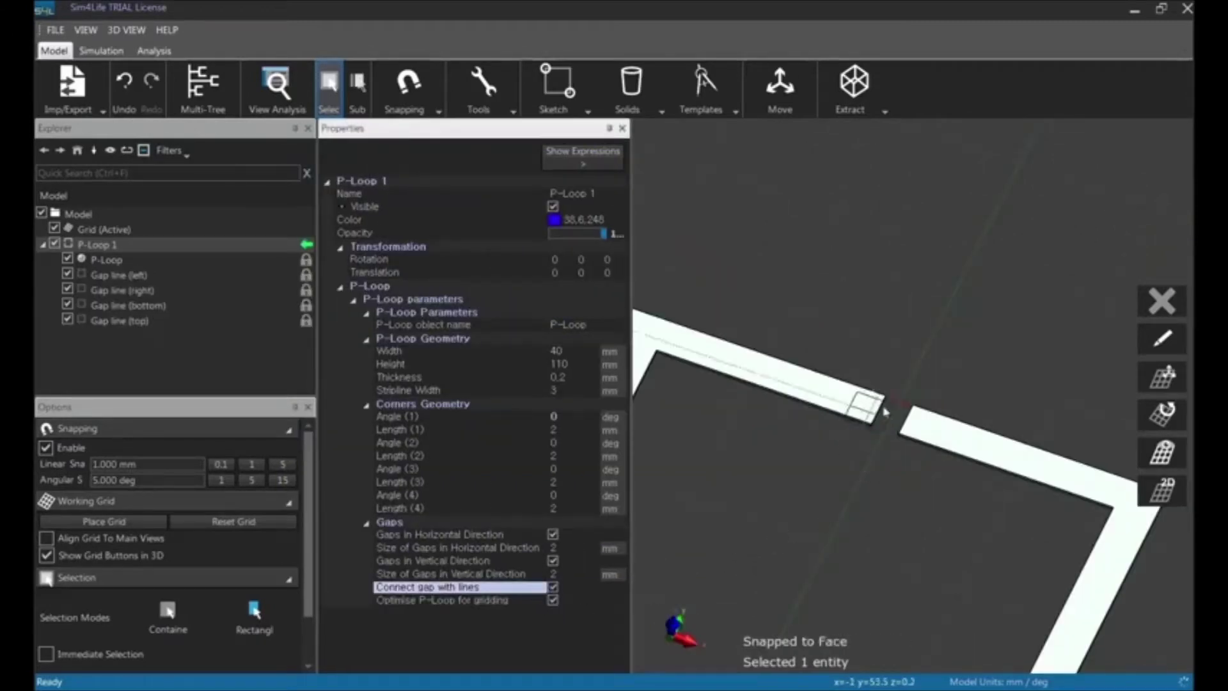
Step: Turn off the P-Loop's optimisation for gridding and inspect from above where the line crosses the loop's end gap
{"action": "middle_click_drag", "start_coordinate": [877, 572], "coordinate": [913, 318]}
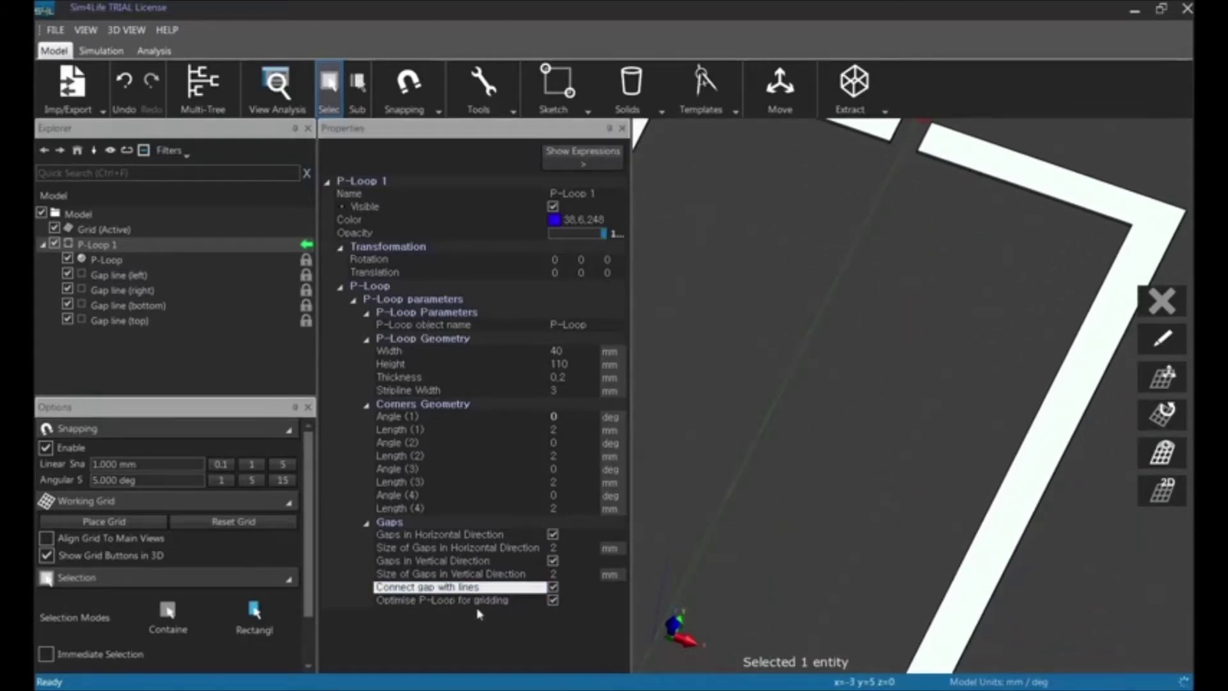
{"action": "left_click", "coordinate": [540, 601]}
{"action": "middle_click_drag", "start_coordinate": [825, 362], "coordinate": [852, 596]}
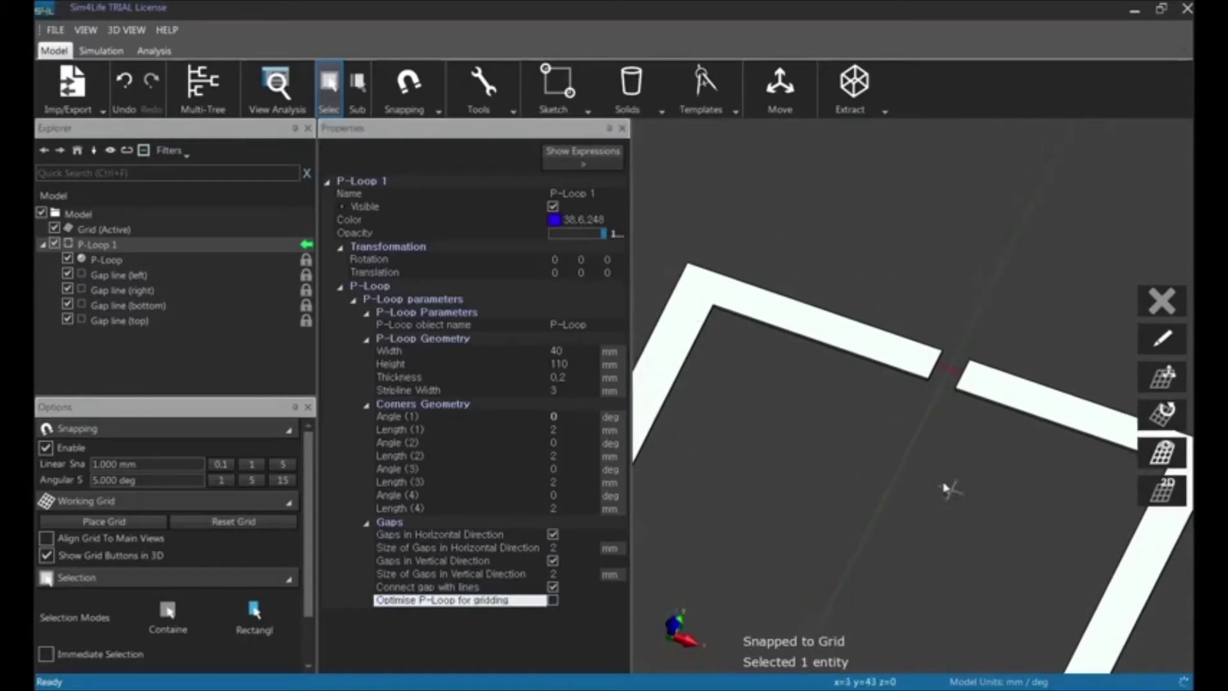
{"action": "middle_click_drag", "start_coordinate": [930, 468], "coordinate": [841, 502]}
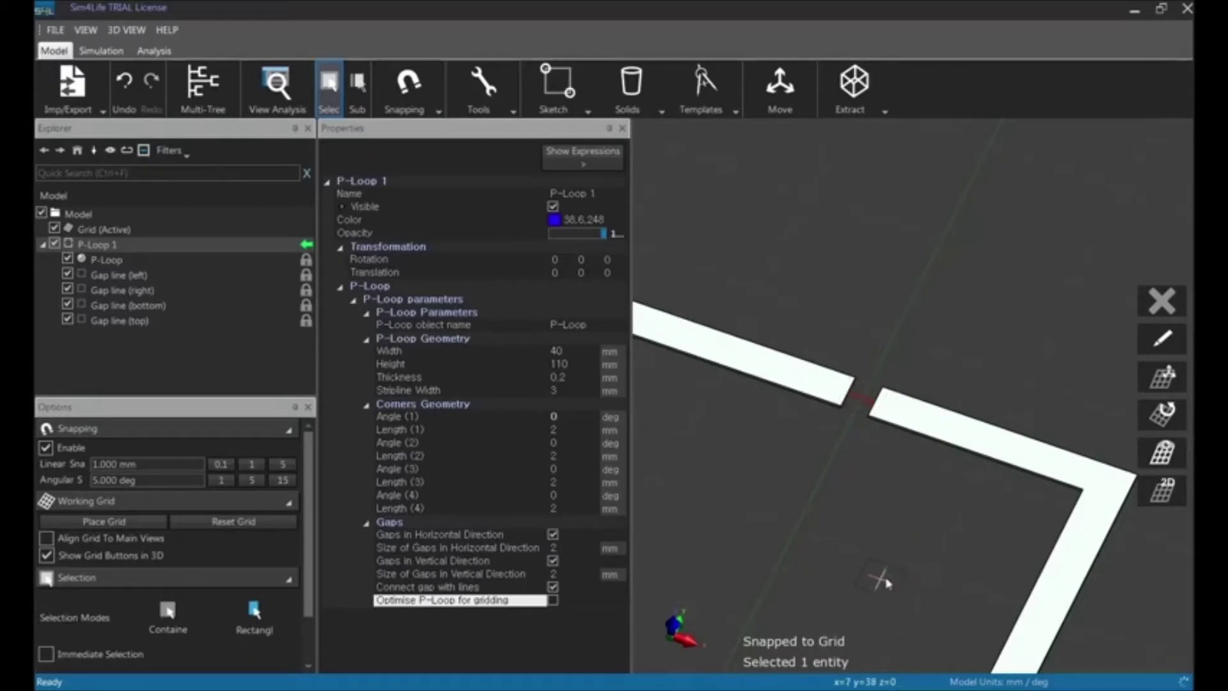
{"action": "left_click", "coordinate": [672, 624]}
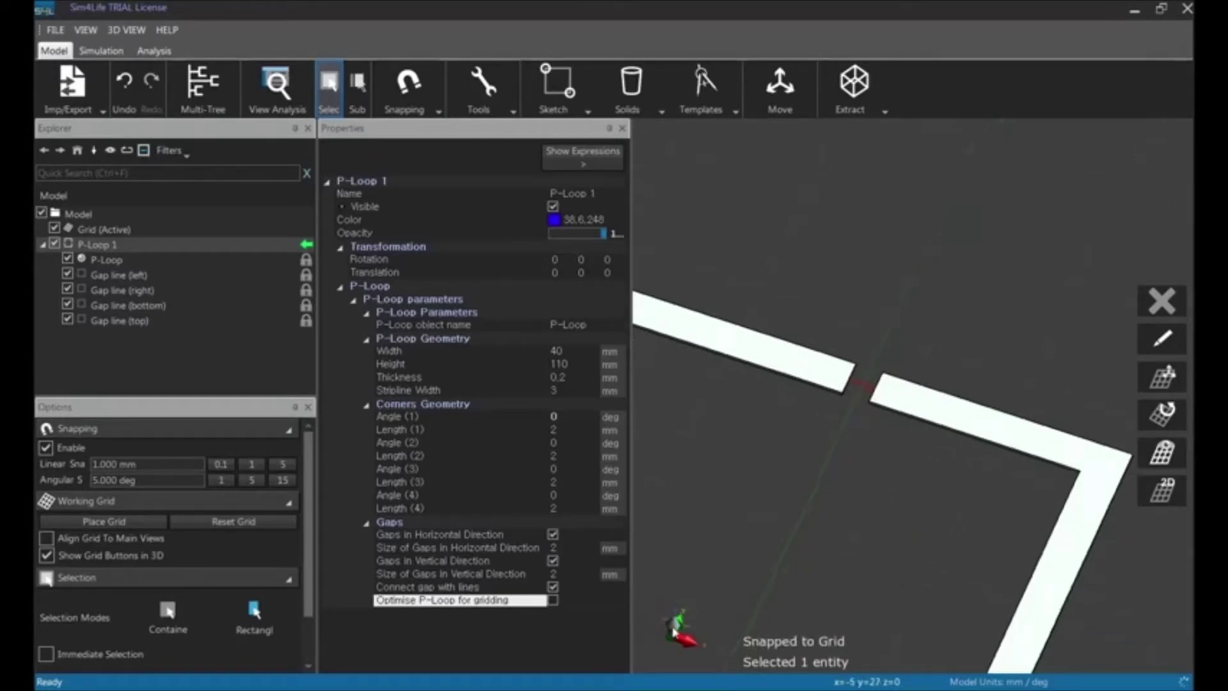
{"action": "middle_click_drag", "start_coordinate": [842, 464], "coordinate": [958, 648]}
{"action": "middle_click_drag", "start_coordinate": [957, 532], "coordinate": [927, 638]}
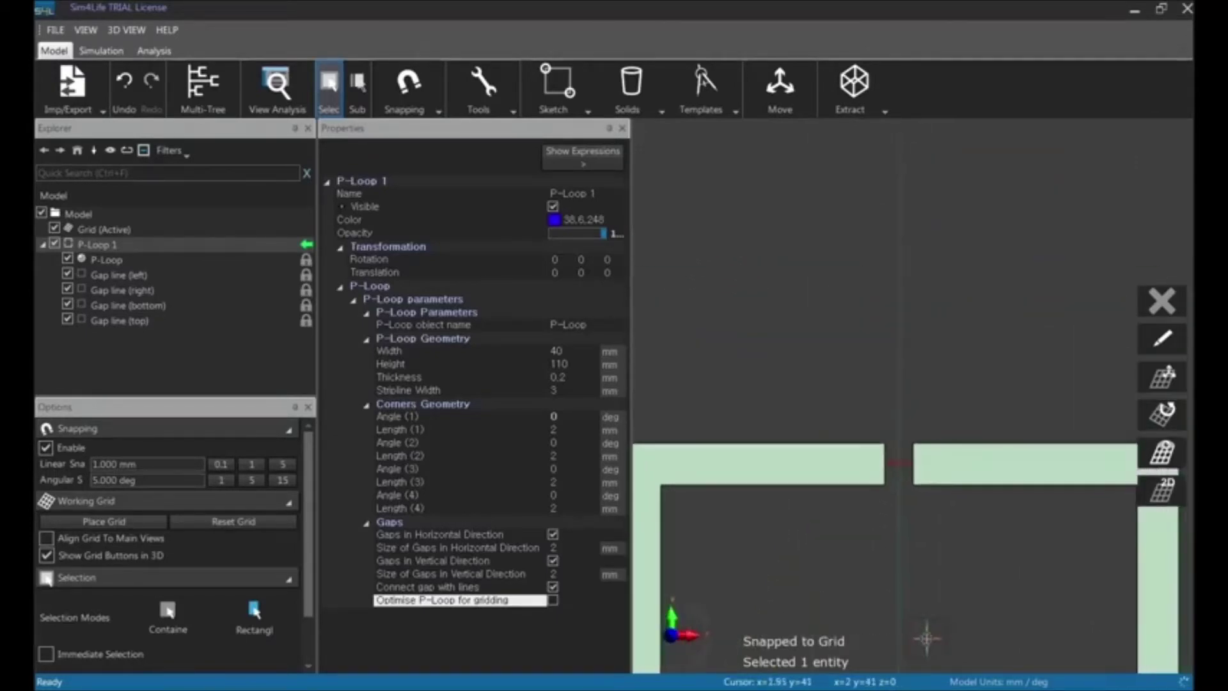
{"action": "scroll", "coordinate": [943, 646], "scroll_direction": "up", "scroll_amount": 4}
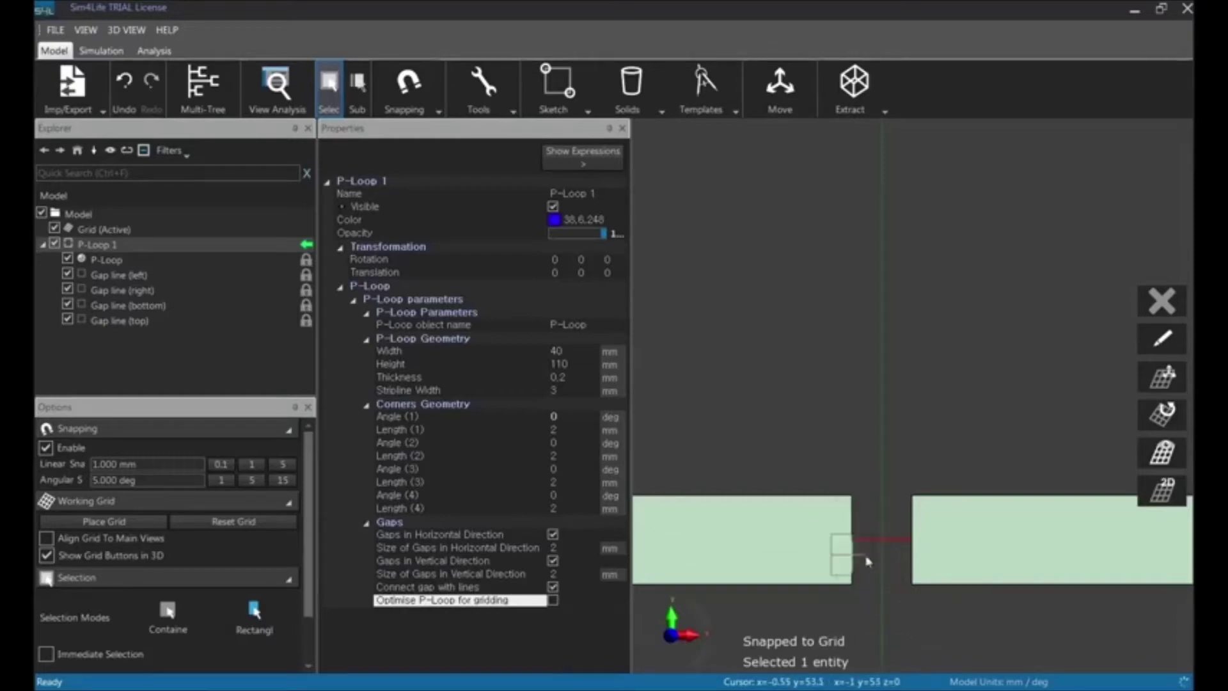
Step: Turn the P-Loop's optimisation for gridding back on and view the whole loop with its gaps
{"action": "left_click", "coordinate": [554, 600]}
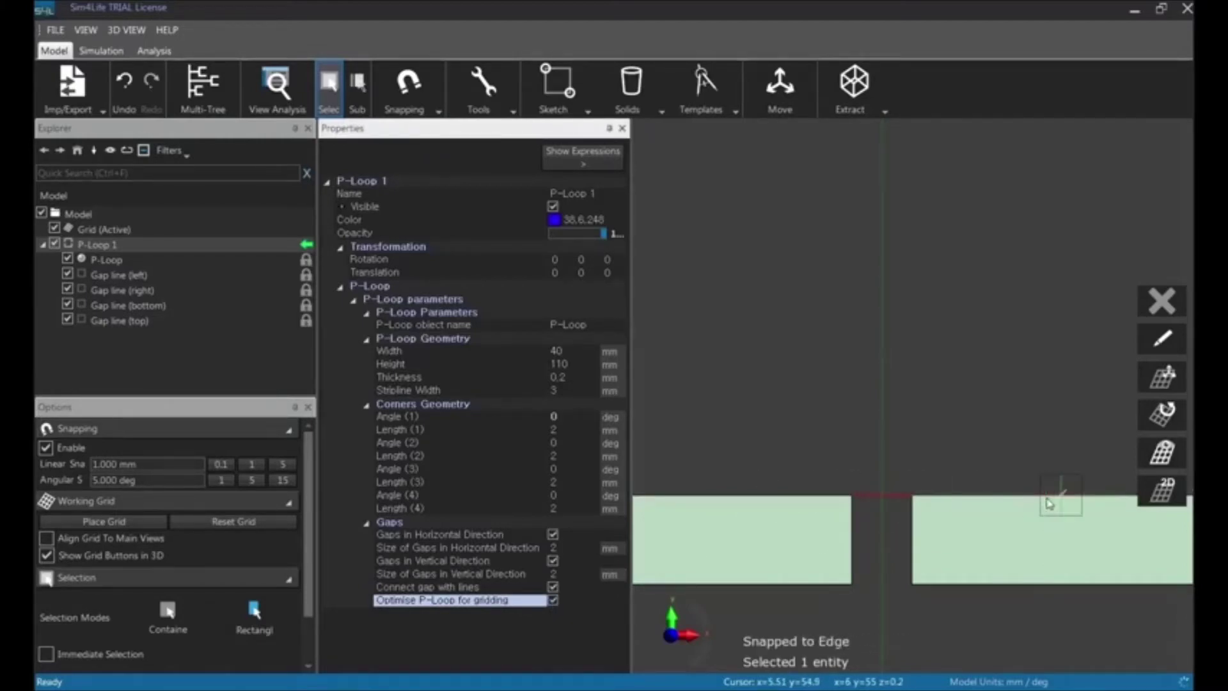
{"action": "scroll", "coordinate": [919, 571], "scroll_direction": "down", "scroll_amount": 5}
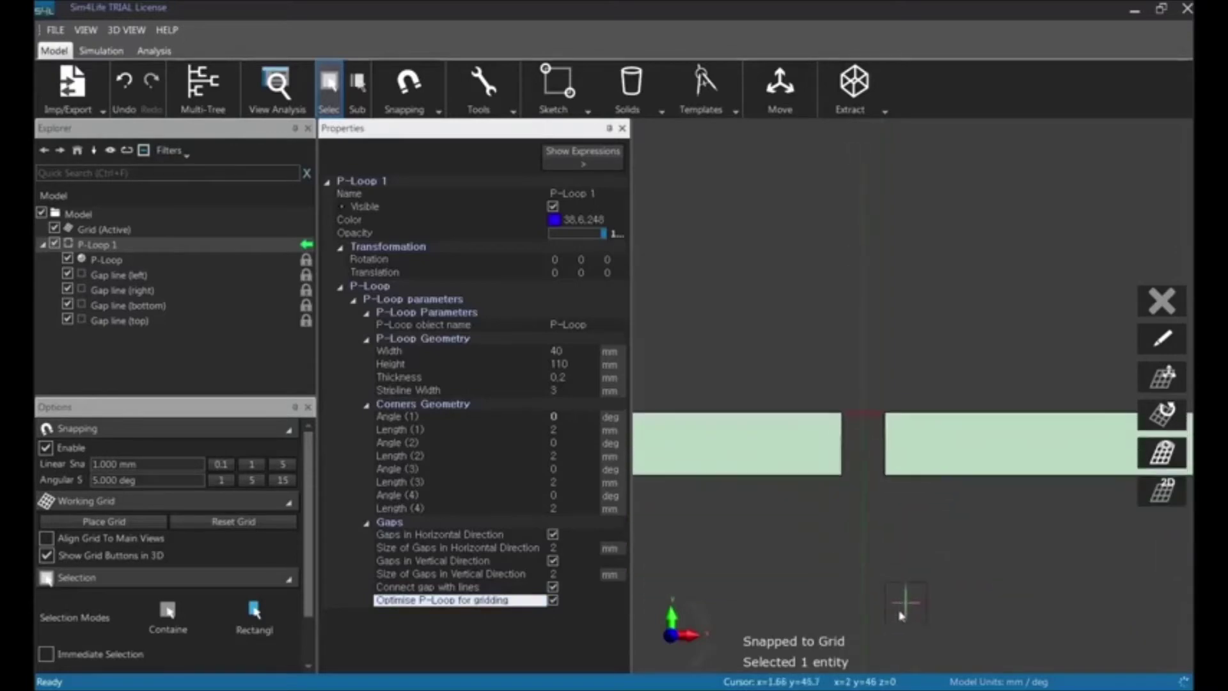
{"action": "scroll", "coordinate": [902, 618], "scroll_direction": "down", "scroll_amount": 4}
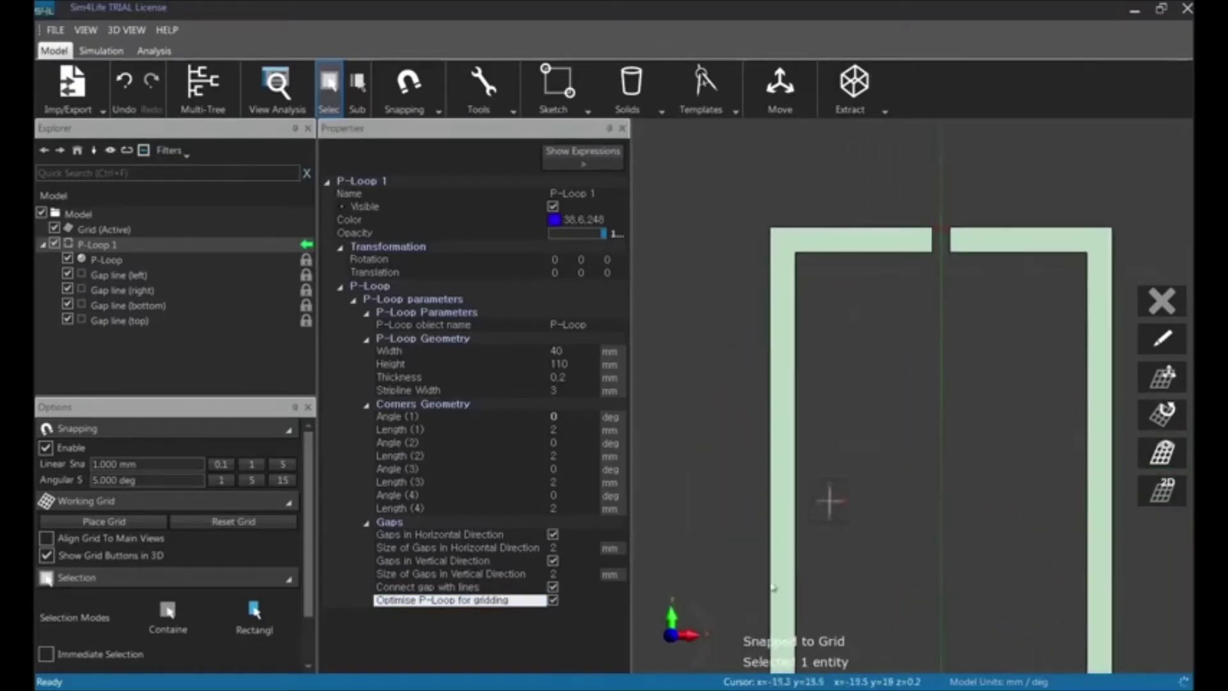
{"action": "middle_click_drag", "start_coordinate": [865, 625], "coordinate": [855, 544]}
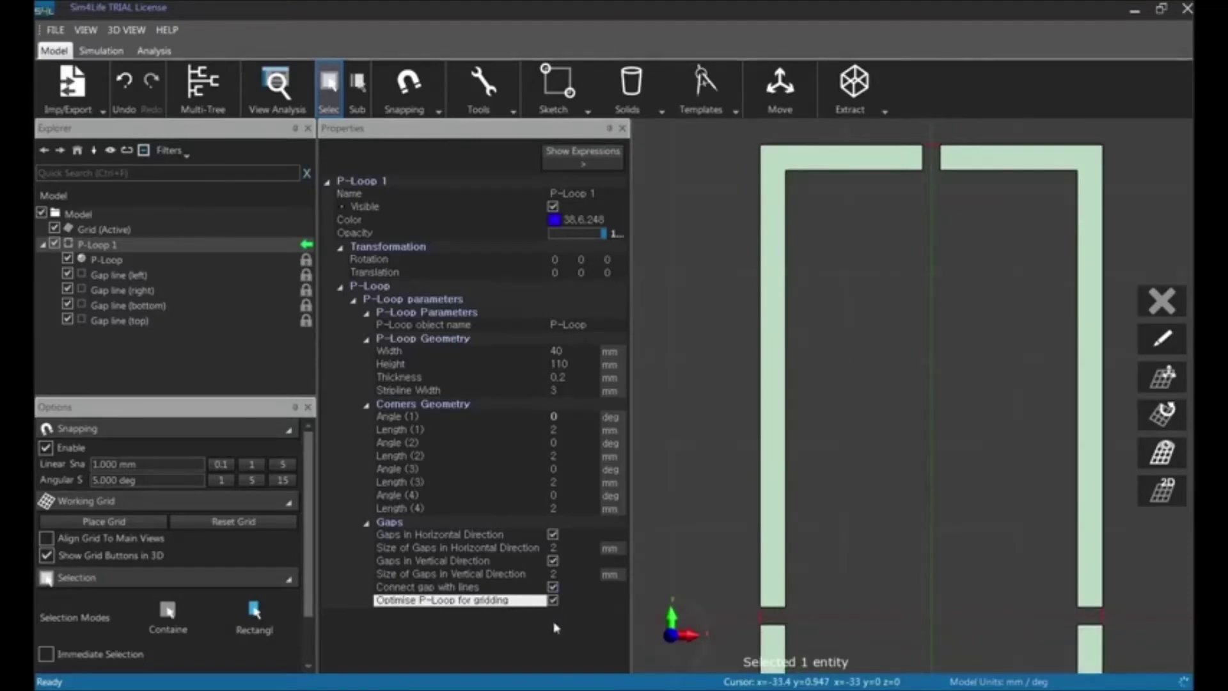
{"action": "scroll", "coordinate": [826, 517], "scroll_direction": "down", "scroll_amount": 4}
{"action": "scroll", "coordinate": [896, 582], "scroll_direction": "down", "scroll_amount": 1}
{"action": "middle_click_drag", "start_coordinate": [894, 579], "coordinate": [822, 502]}
{"action": "middle_click_drag", "start_coordinate": [836, 554], "coordinate": [815, 517]}
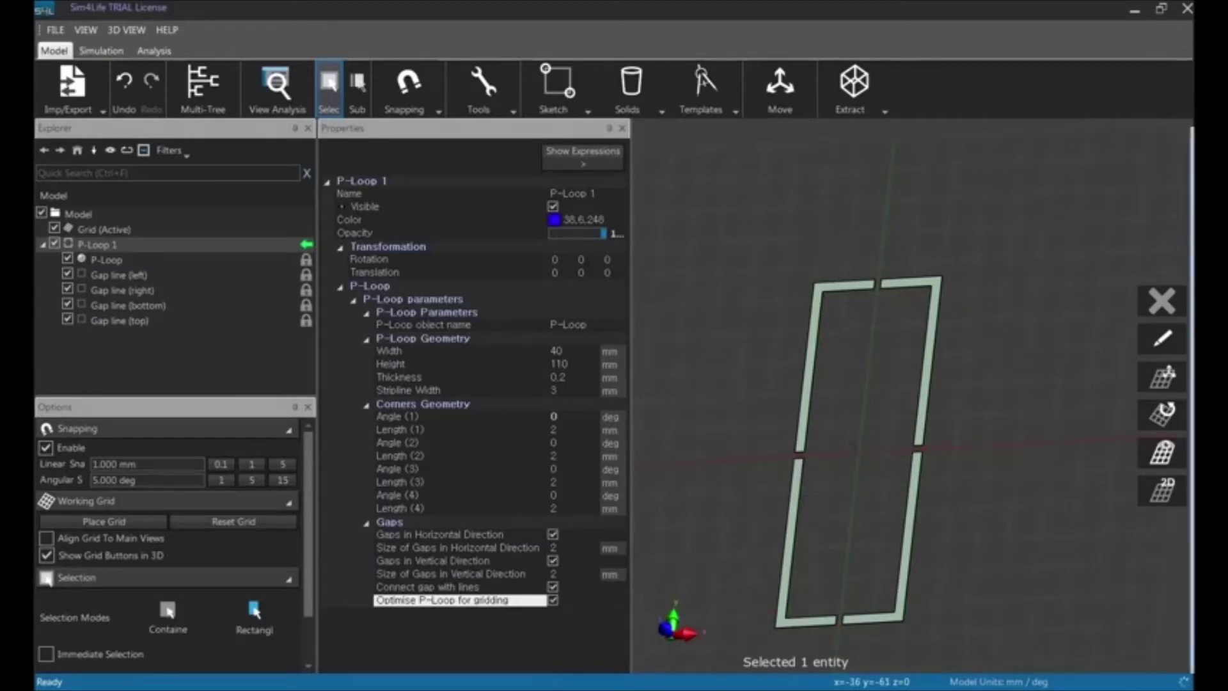
Step: Switch to PowerPoint to check the cylinder parameters on the phantom modelling slide, and return to Sim4Life
{"action": "key", "text": "alt+Tab"}
{"action": "scroll", "coordinate": [555, 530], "scroll_direction": "down", "scroll_amount": 1}
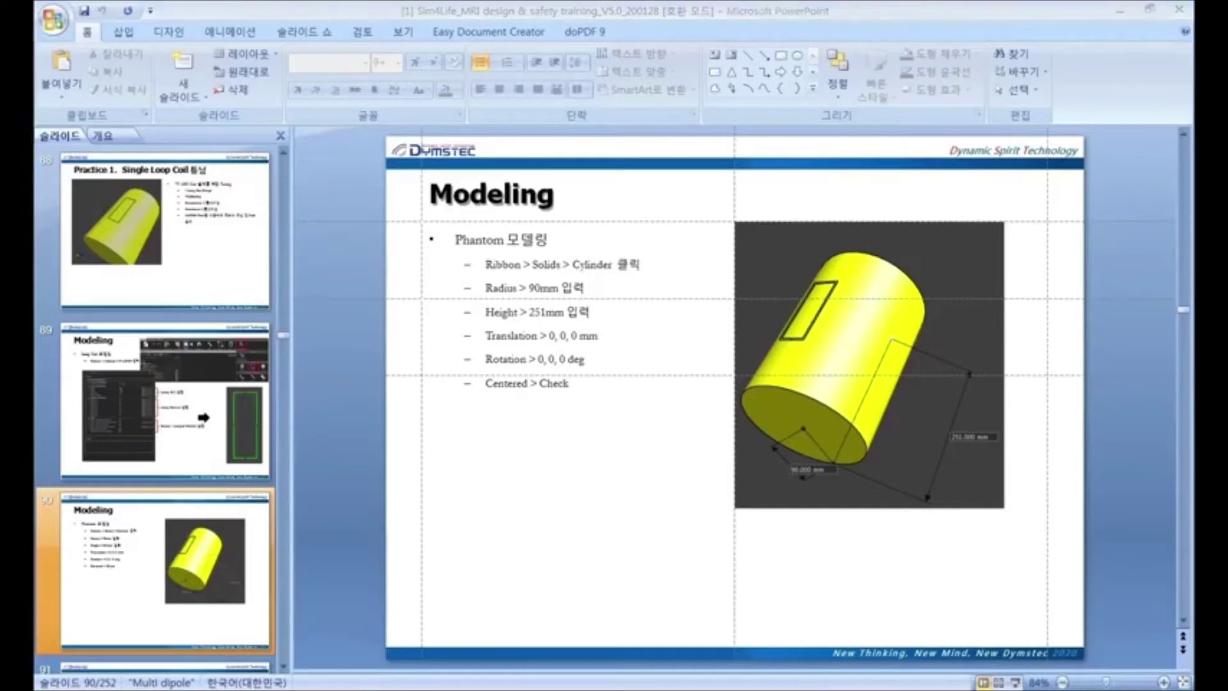
{"action": "key", "text": "alt+Tab"}
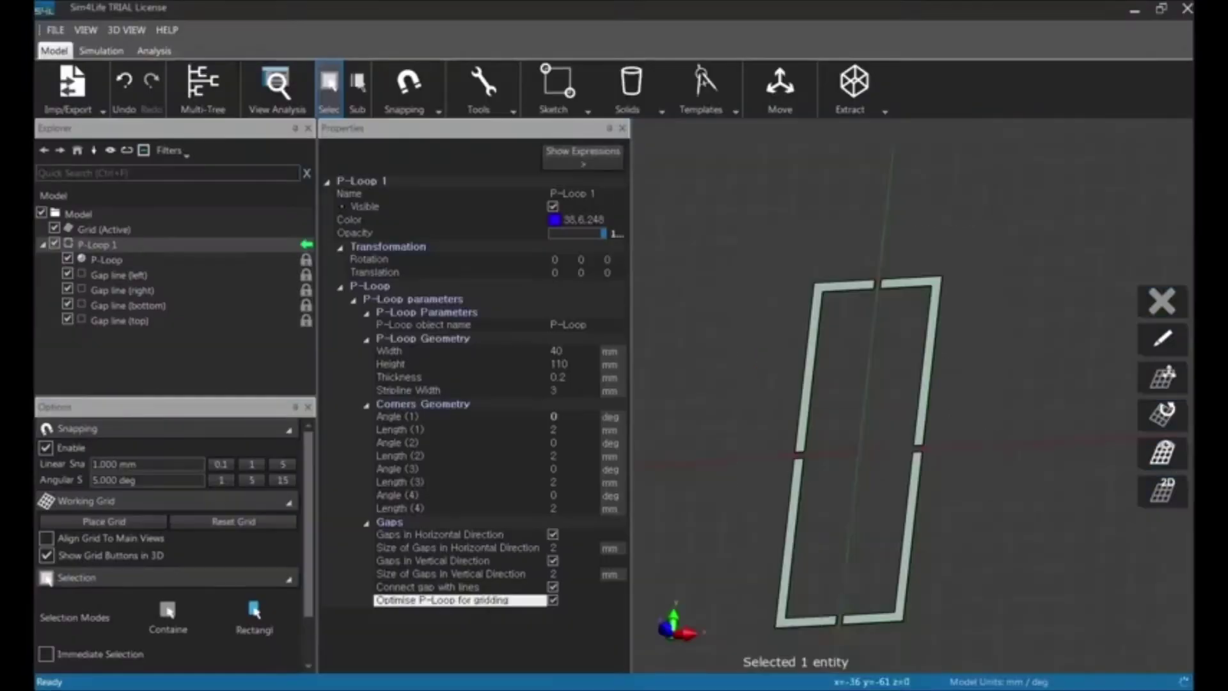
Step: Draw a solid cylinder centred on the origin, about 54 mm in radius and about 0.2 mm high
{"action": "left_click", "coordinate": [45, 246]}
{"action": "left_click", "coordinate": [628, 87]}
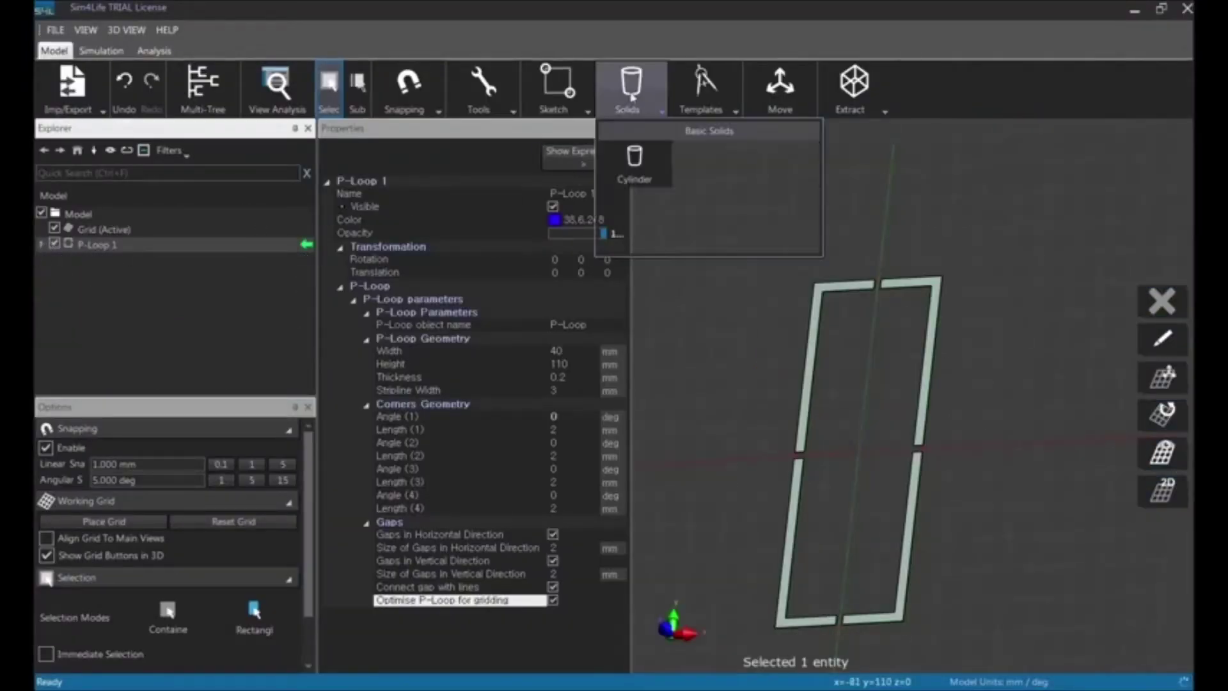
{"action": "left_click", "coordinate": [635, 165]}
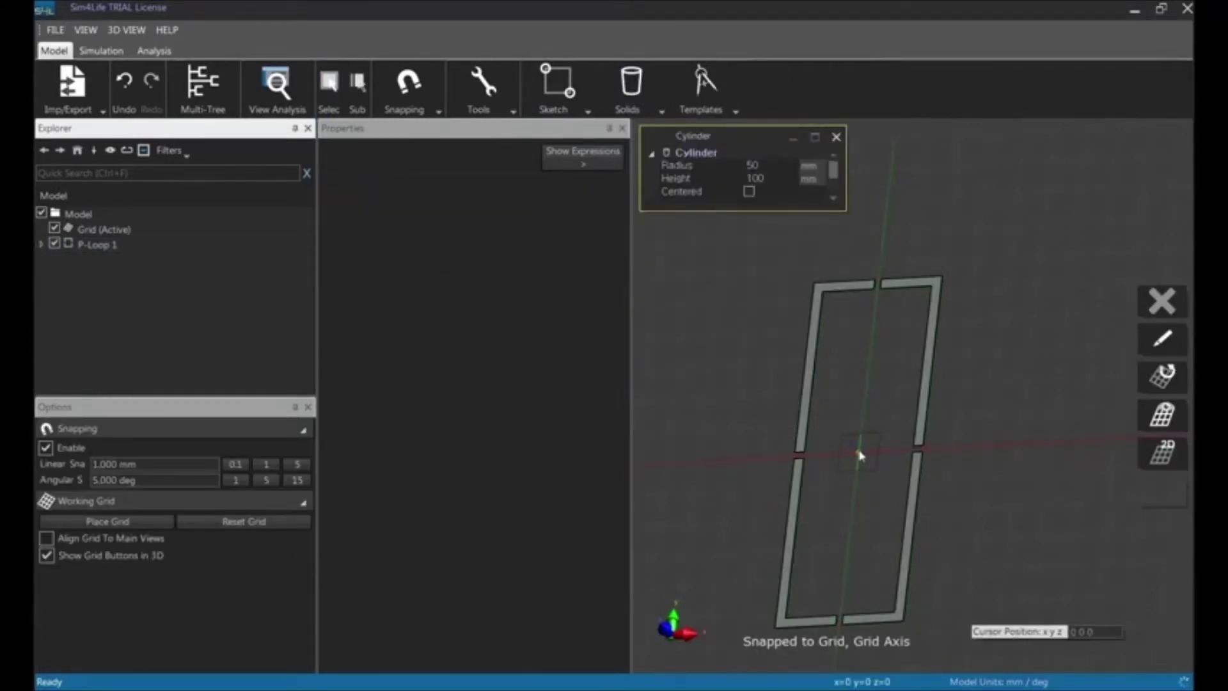
{"action": "left_click", "coordinate": [860, 453]}
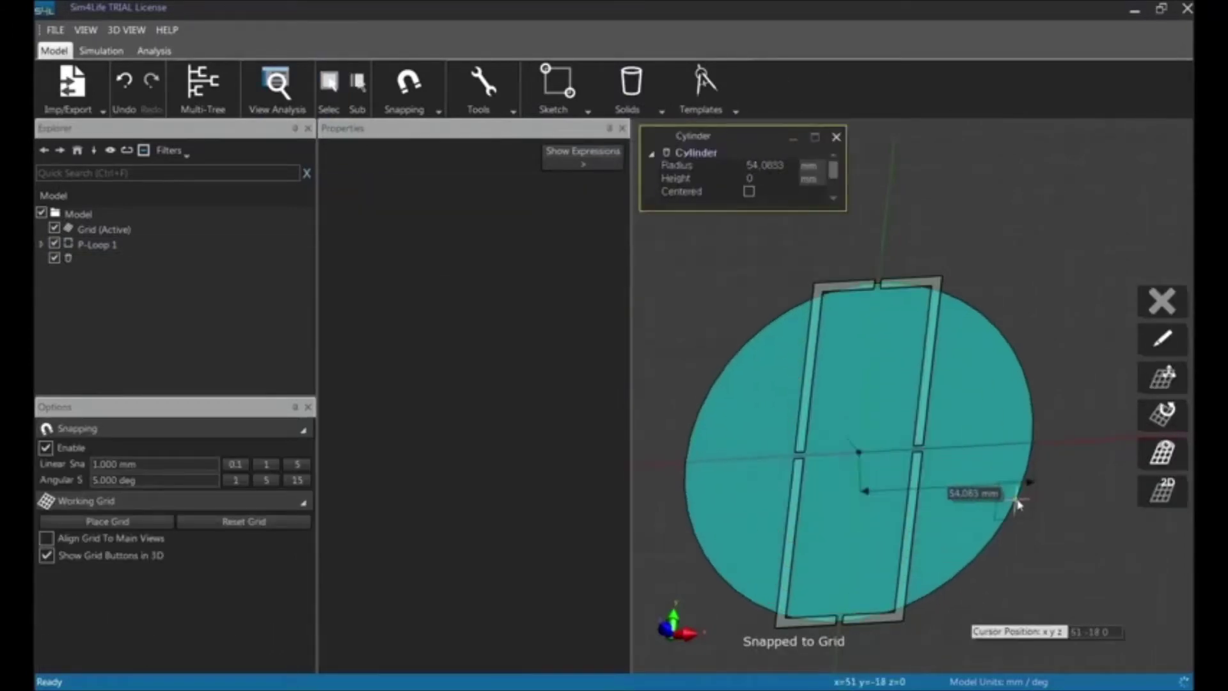
{"action": "left_click", "coordinate": [1017, 505]}
{"action": "left_click", "coordinate": [806, 348]}
Step: Set the cylinder's radius to 90 mm and its height to 251 mm, and make it centred
{"action": "left_click", "coordinate": [370, 299]}
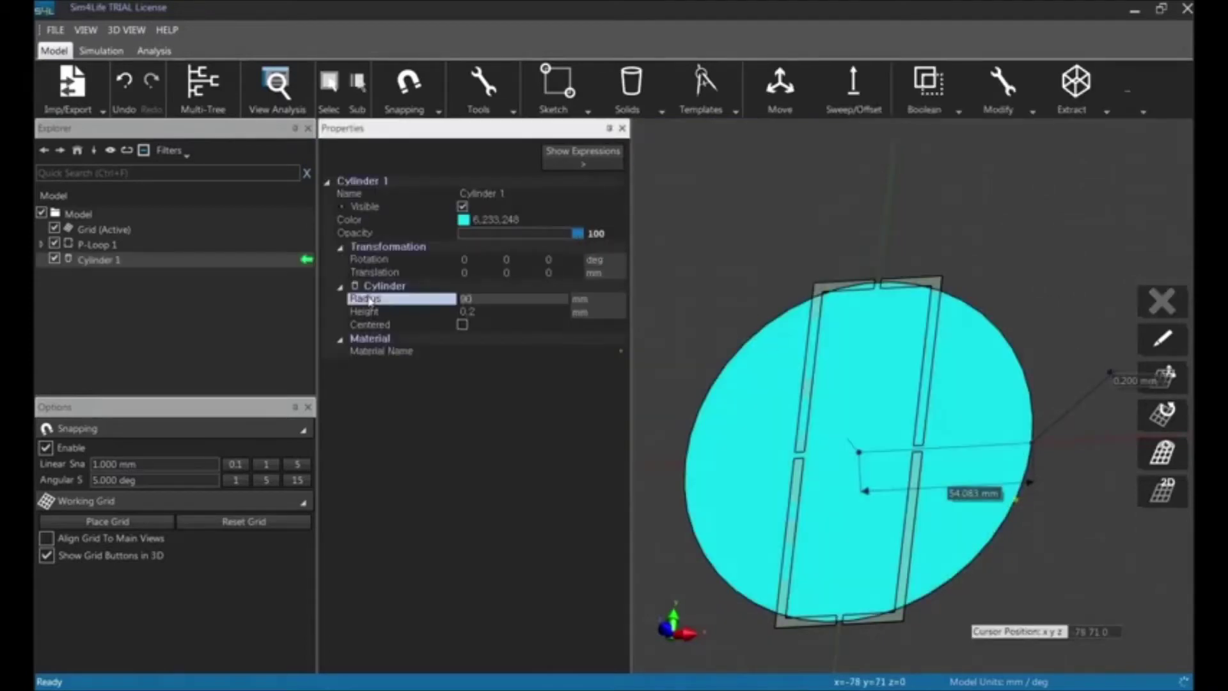
{"action": "type", "text": "90"}
{"action": "key", "text": "Tab"}
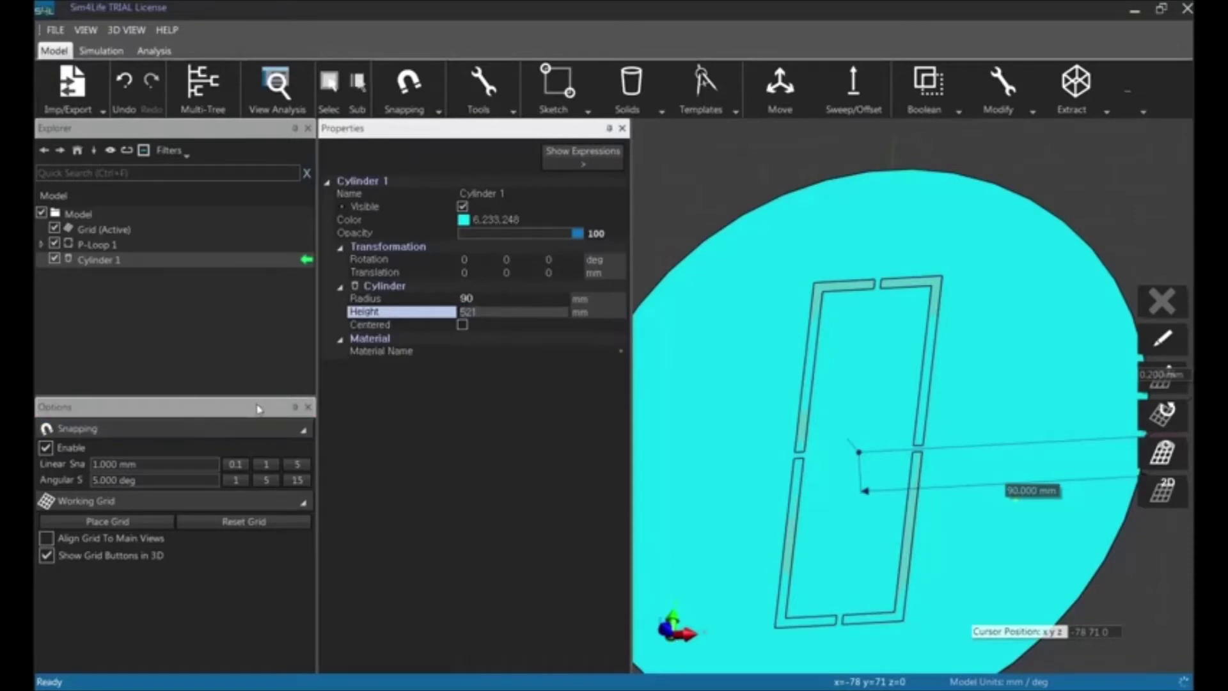
{"action": "left_click", "coordinate": [463, 325]}
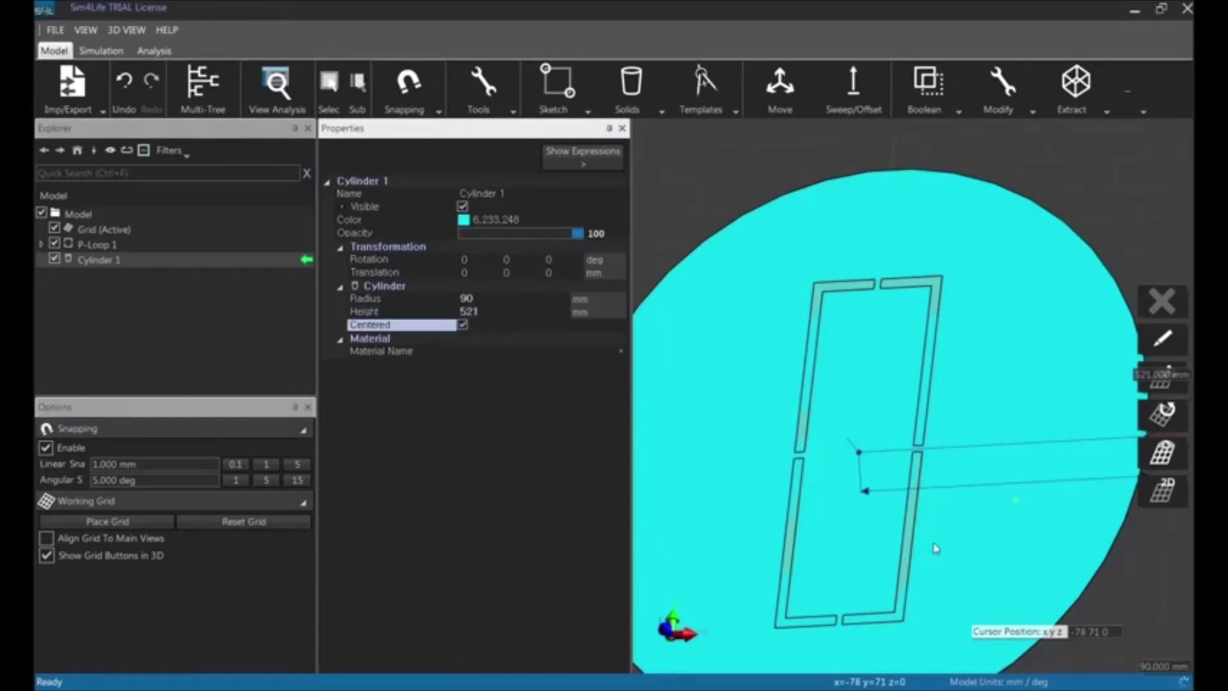
{"action": "scroll", "coordinate": [972, 579], "scroll_direction": "down", "scroll_amount": 3}
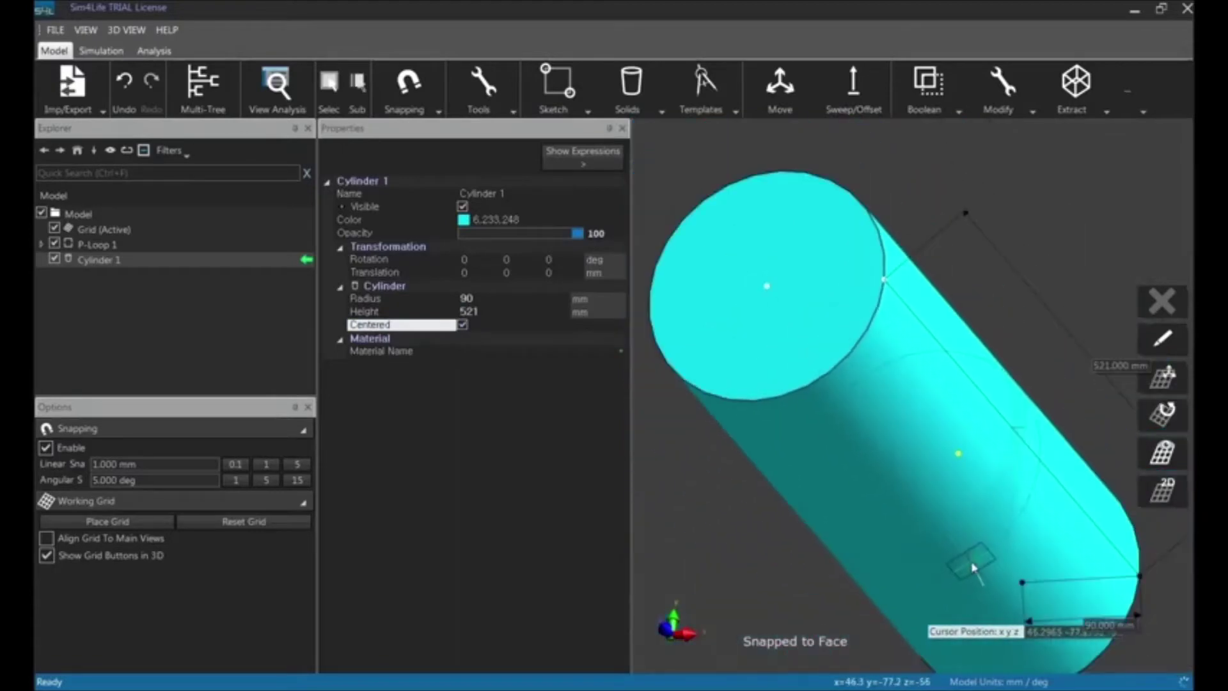
{"action": "left_click", "coordinate": [474, 312]}
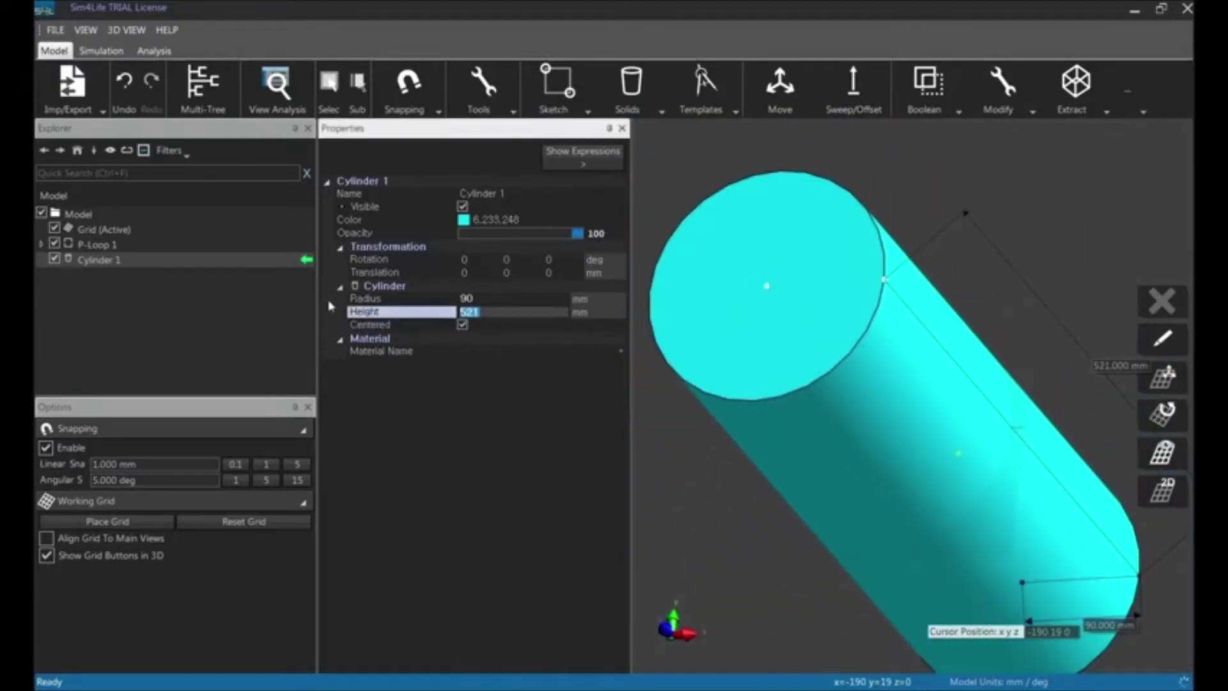
{"action": "type", "text": "25"}
{"action": "key", "text": "Return"}
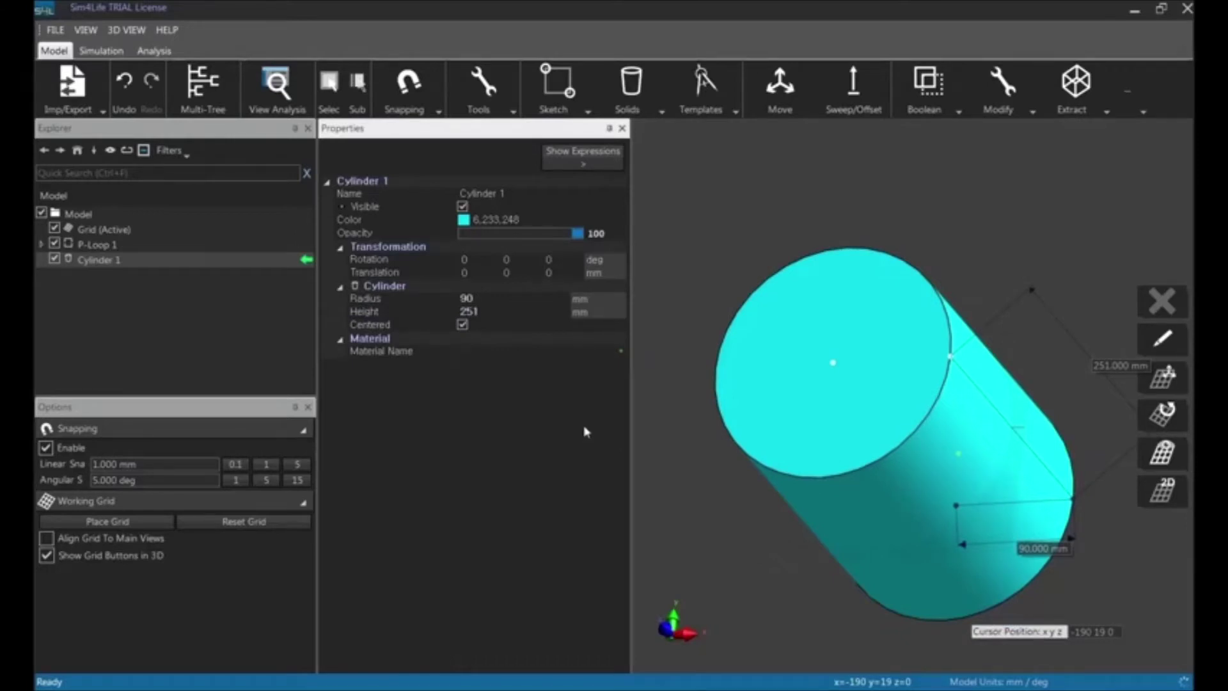
Step: Rename the cylinder as Phantom
{"action": "left_click", "coordinate": [85, 261]}
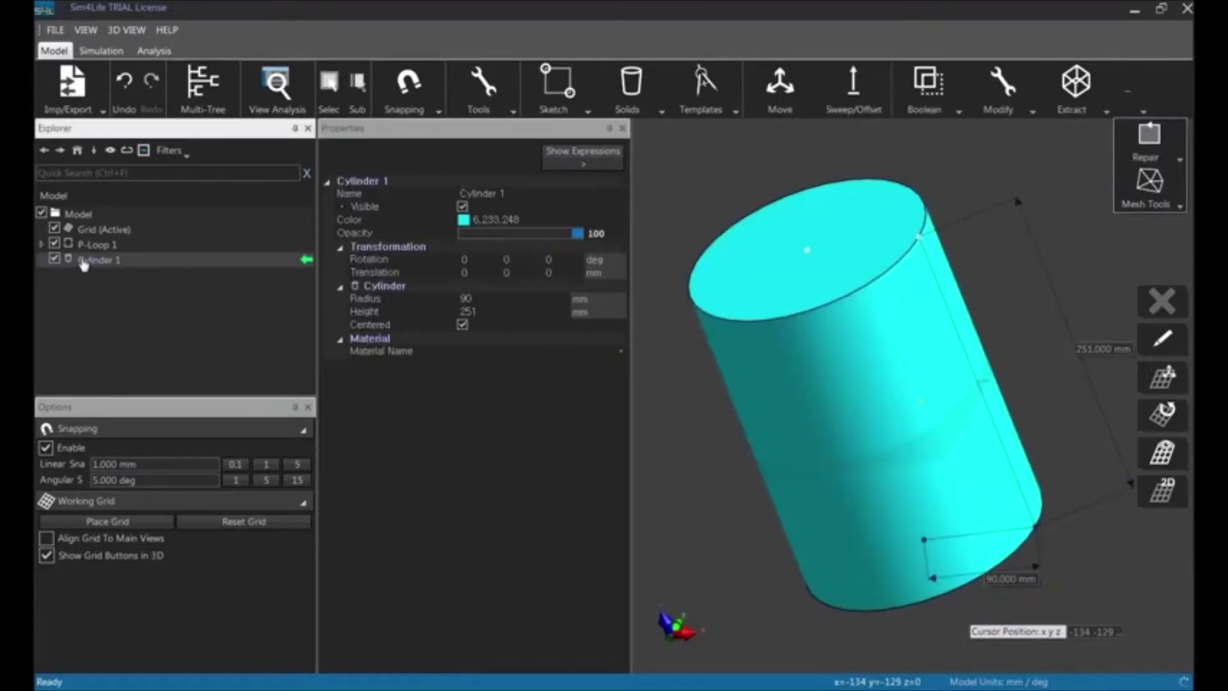
{"action": "left_click", "coordinate": [476, 195]}
{"action": "type", "text": "Pha"}
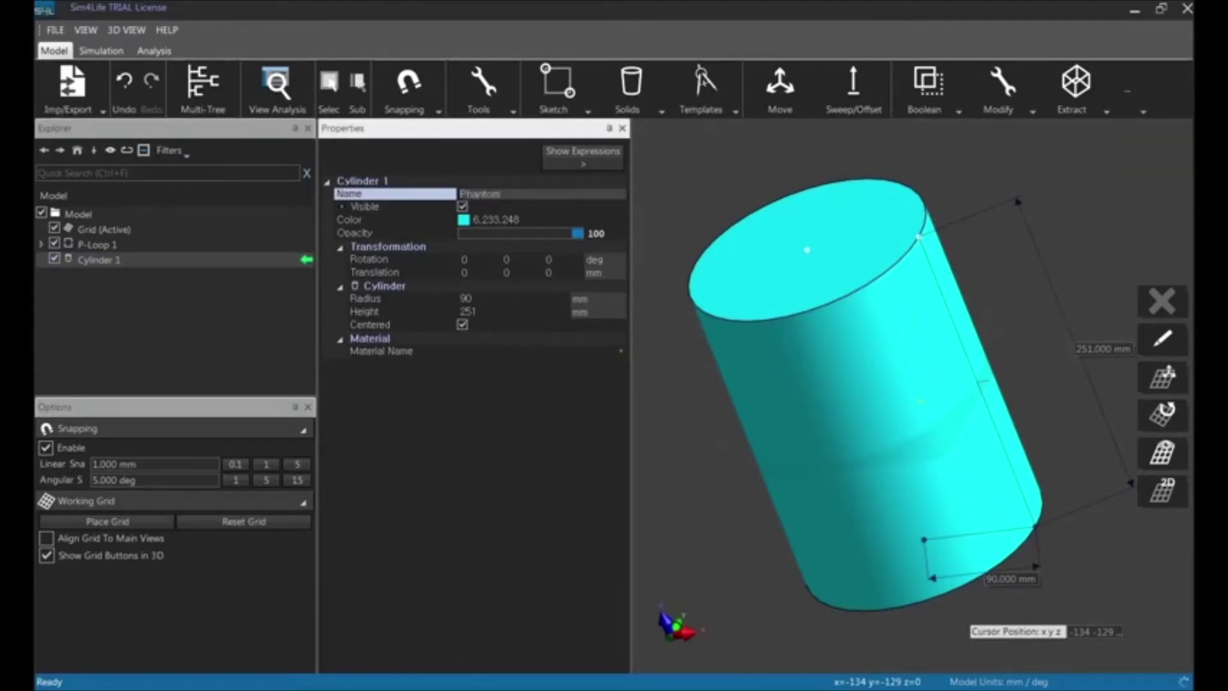
{"action": "type", "text": "ntom"}
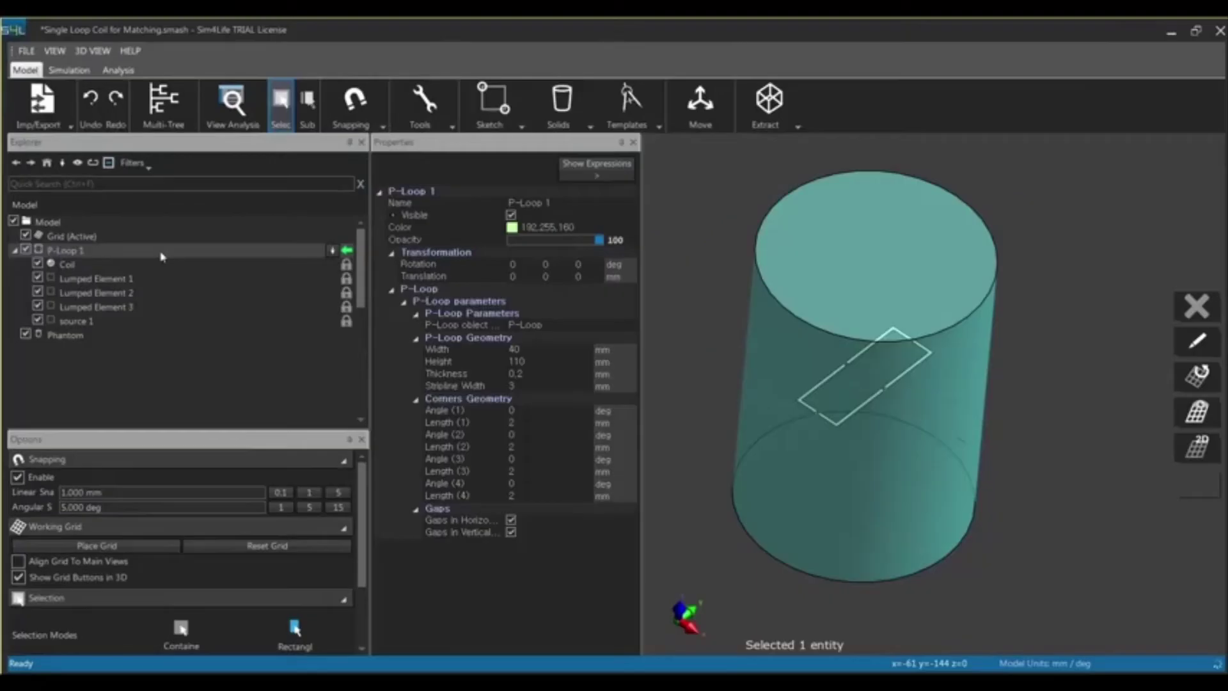
Step: Rotate P-Loop 1 by 90 degrees about the X axis so it stands parallel to the phantom's axis
{"action": "left_click", "coordinate": [160, 251]}
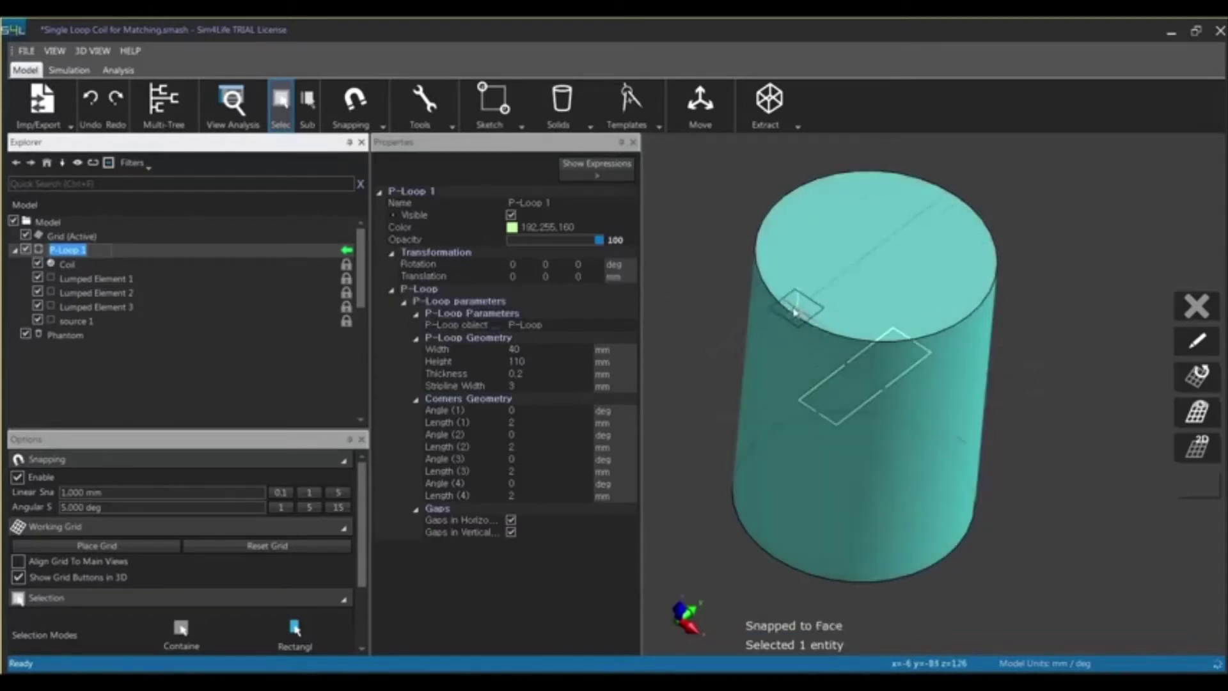
{"action": "mouse_move", "coordinate": [877, 371]}
{"action": "middle_mouse_down"}
{"action": "mouse_move", "coordinate": [841, 307]}
{"action": "mouse_move", "coordinate": [883, 362]}
{"action": "middle_mouse_up"}
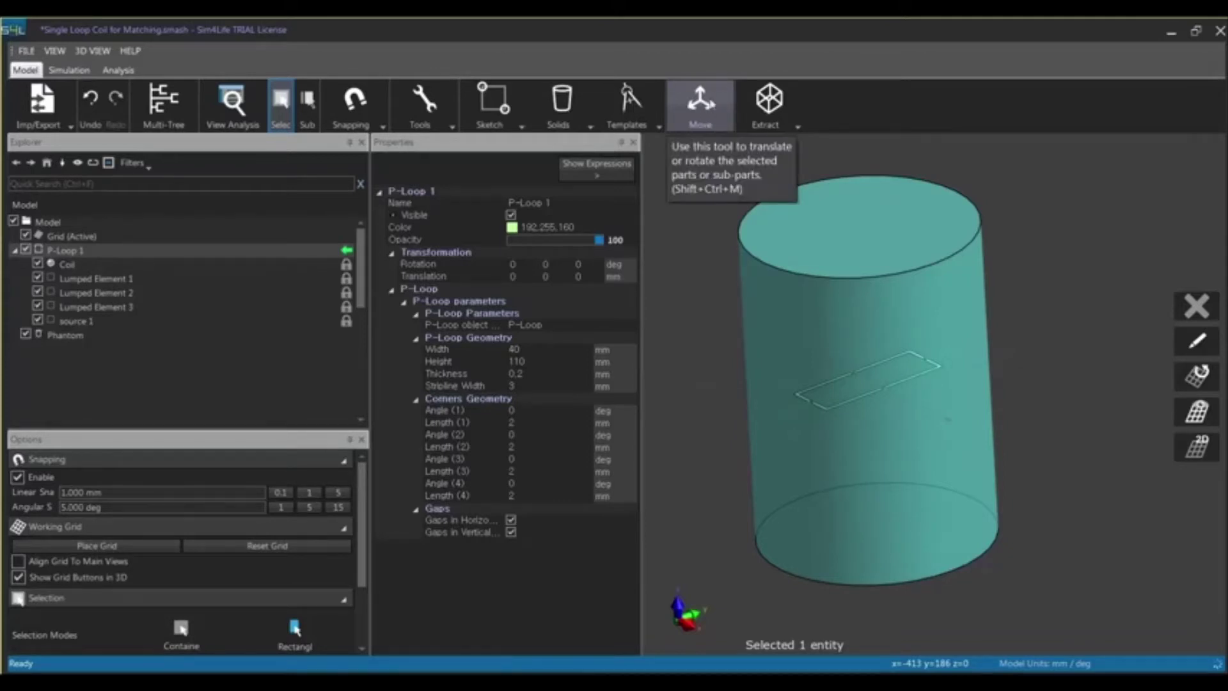
{"action": "left_click", "coordinate": [700, 103]}
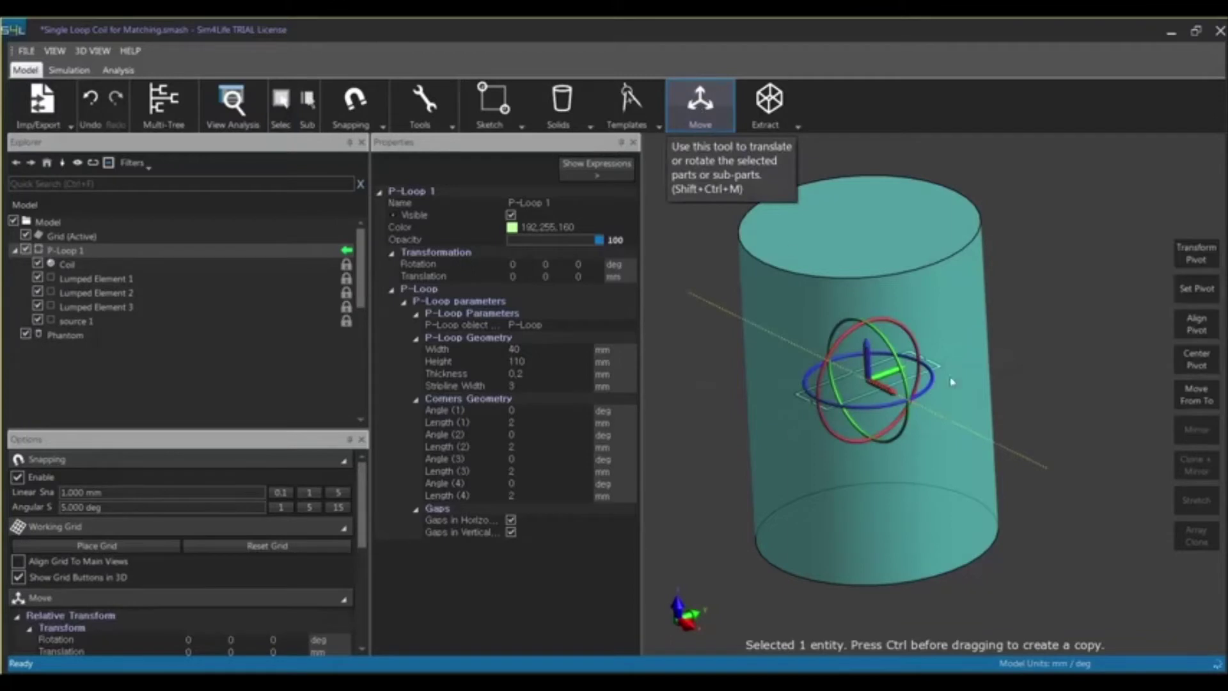
{"action": "middle_click_drag", "start_coordinate": [952, 382], "coordinate": [974, 405]}
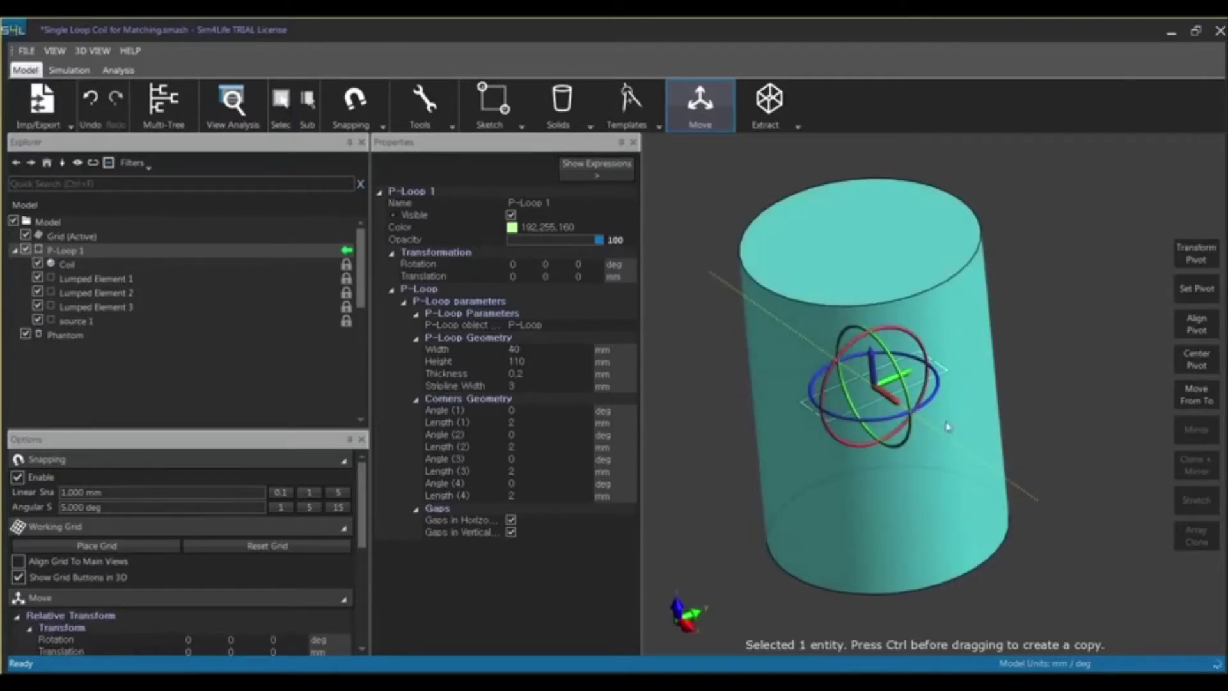
{"action": "left_click", "coordinate": [922, 346]}
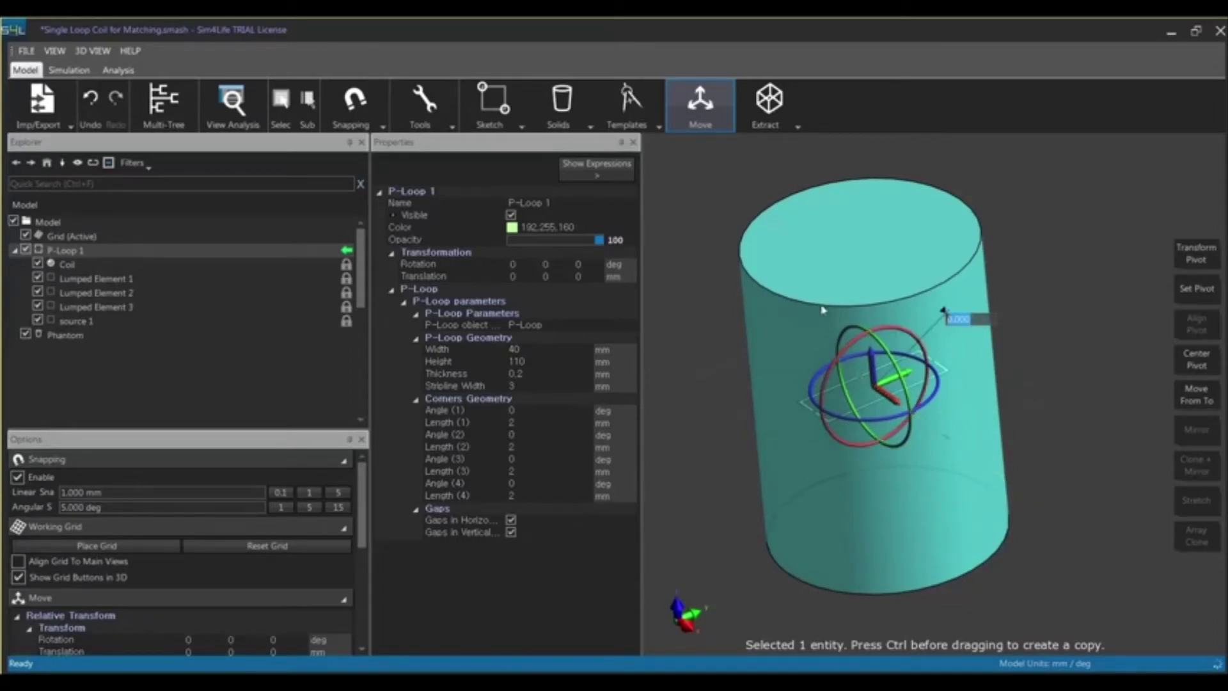
{"action": "type", "text": "90"}
{"action": "key", "text": "Return"}
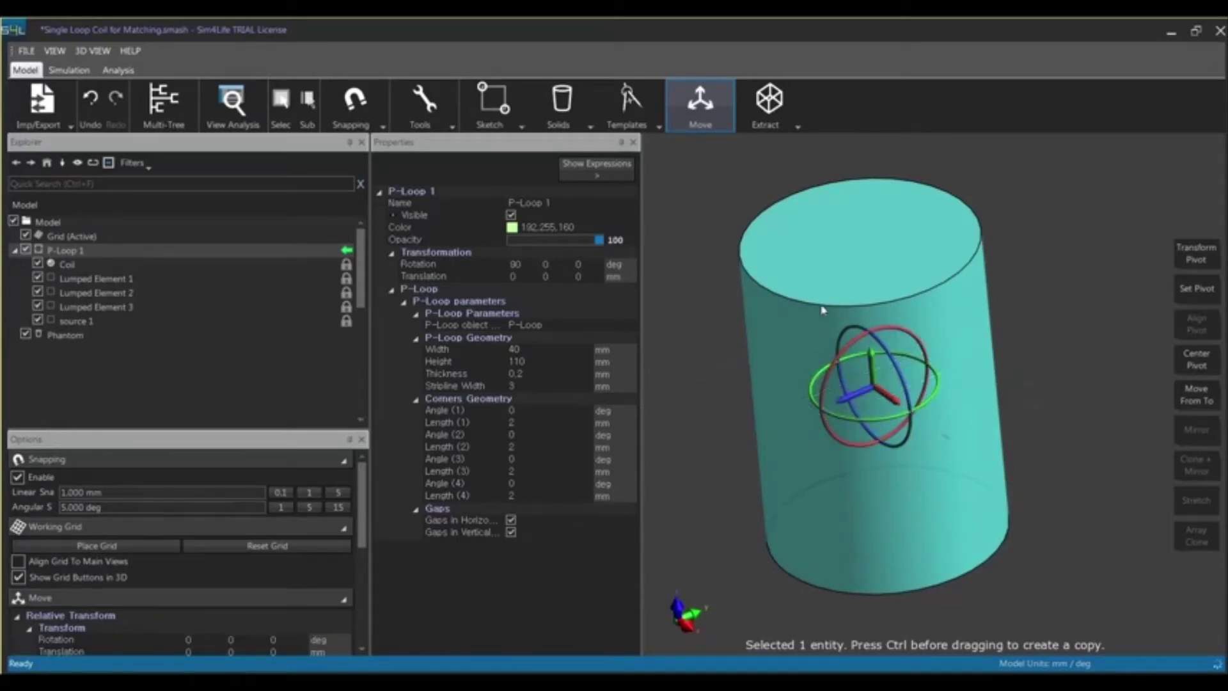
Step: Move P-Loop 1 to -95 mm along Y, just outside the phantom, and check its clearance from the side
{"action": "middle_click_drag", "start_coordinate": [985, 465], "coordinate": [962, 452]}
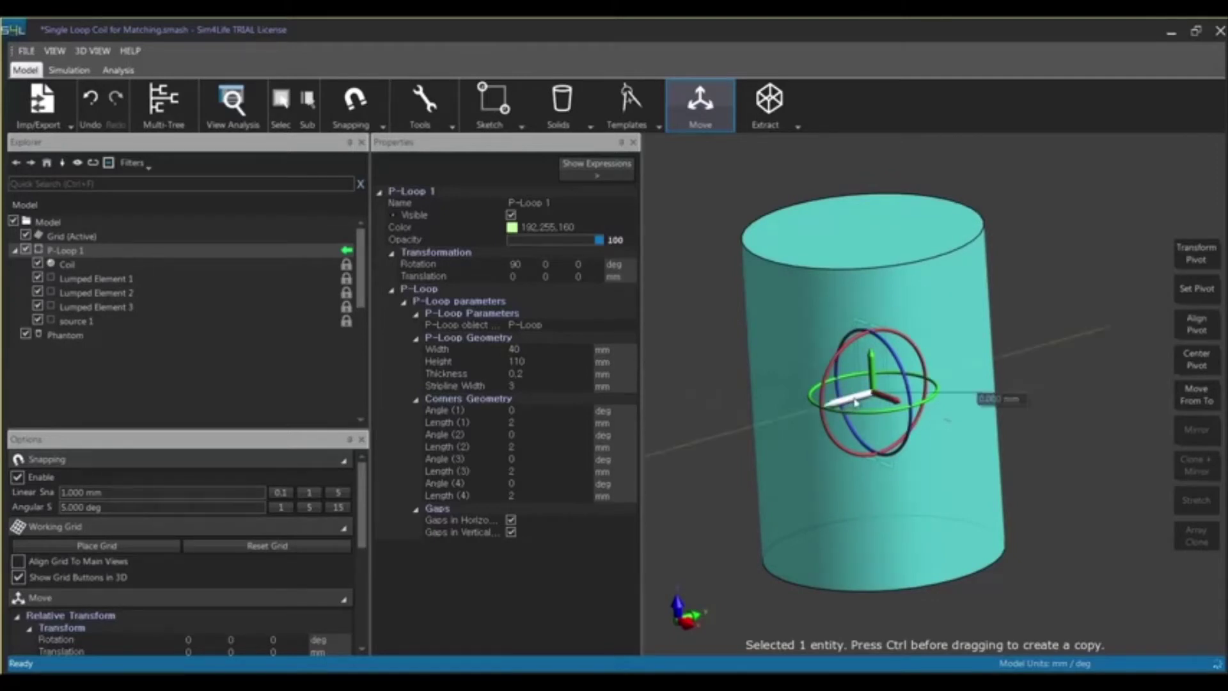
{"action": "left_click_drag", "start_coordinate": [855, 401], "coordinate": [755, 436]}
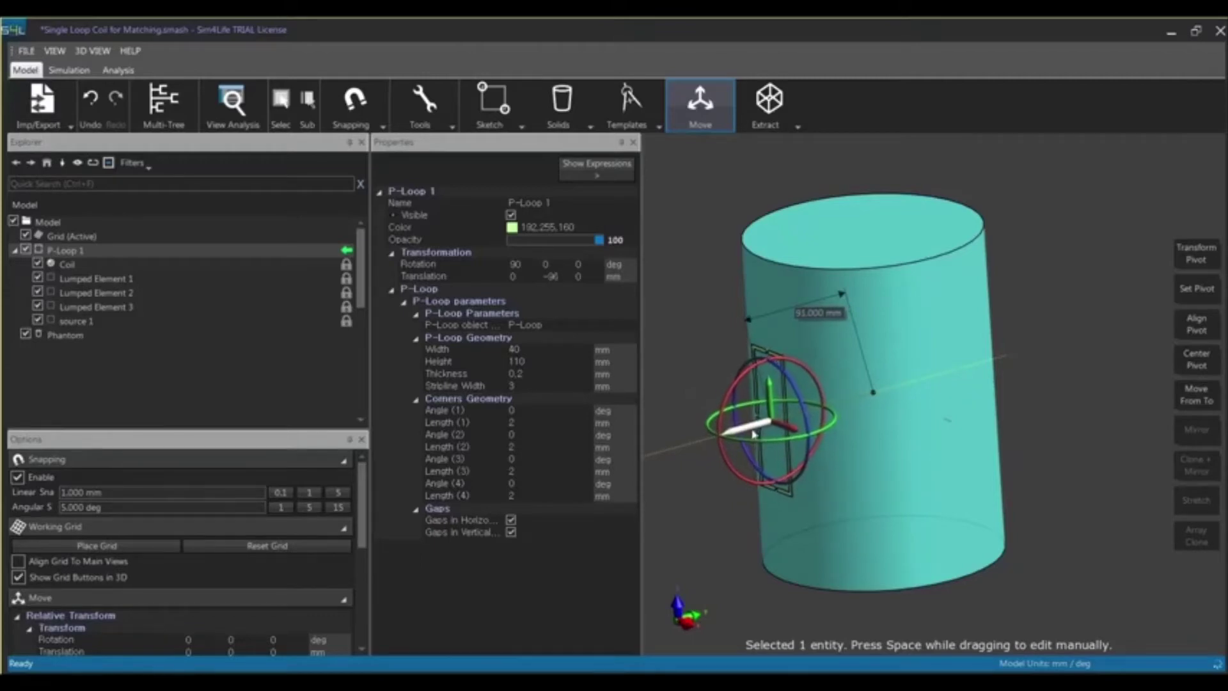
{"action": "left_click_drag", "start_coordinate": [753, 435], "coordinate": [752, 435]}
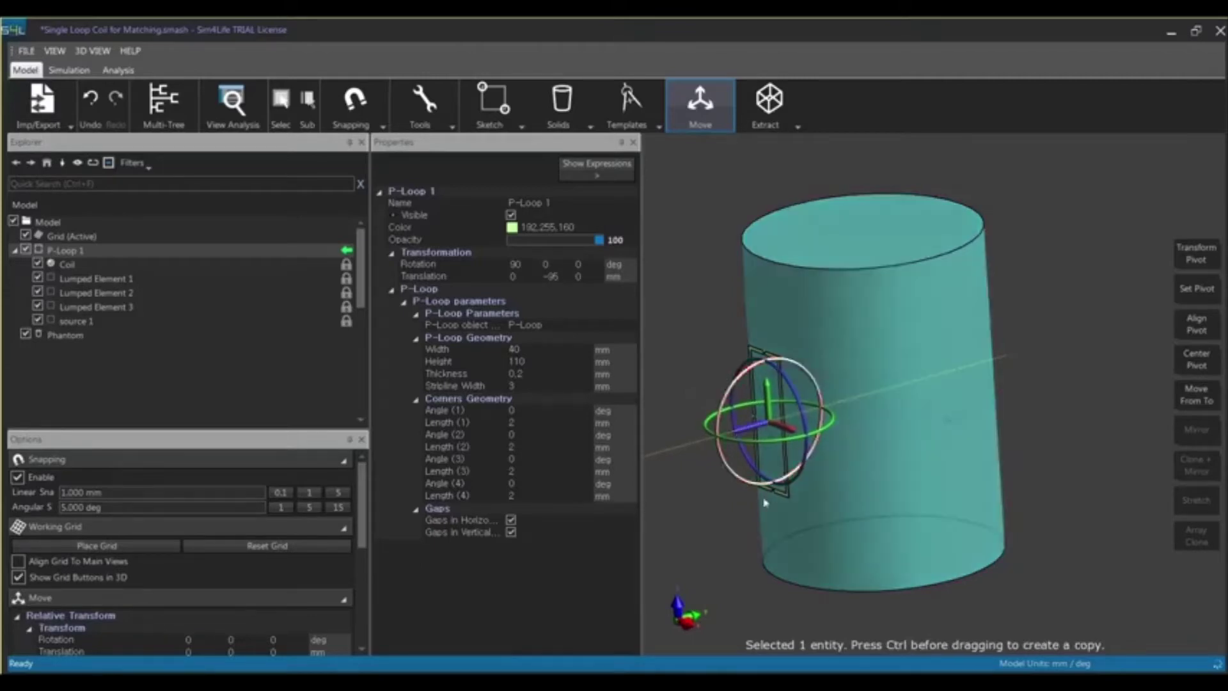
{"action": "left_click", "coordinate": [686, 621]}
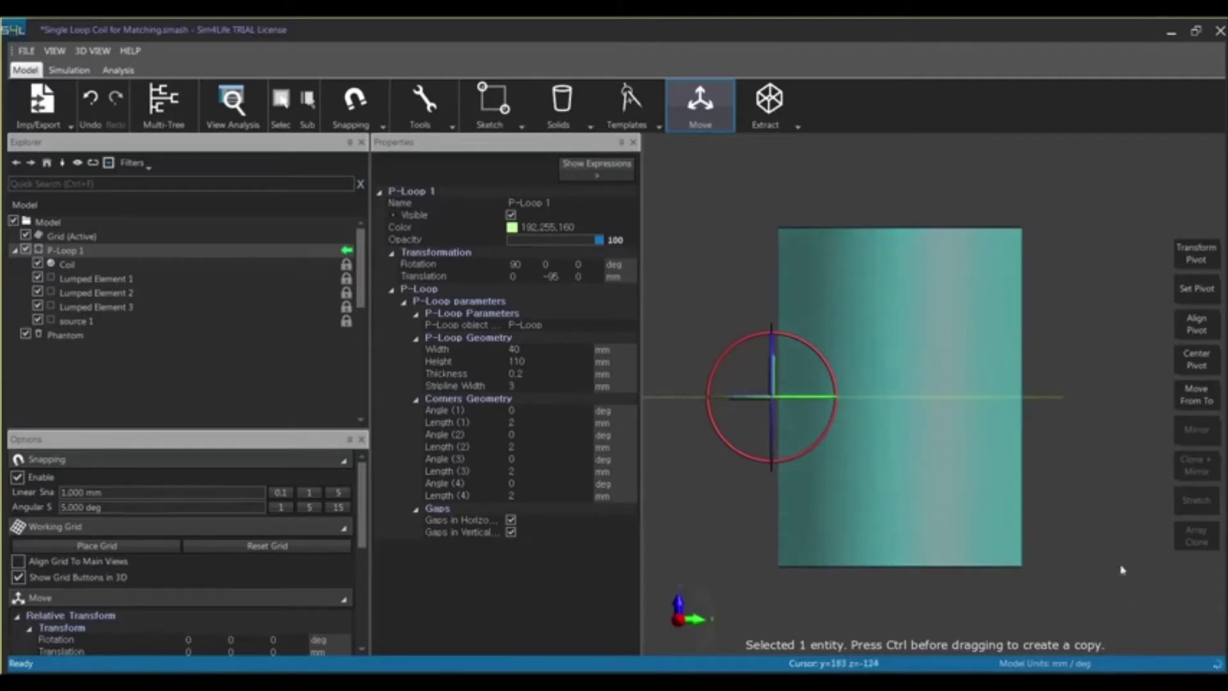
{"action": "left_click", "coordinate": [701, 115]}
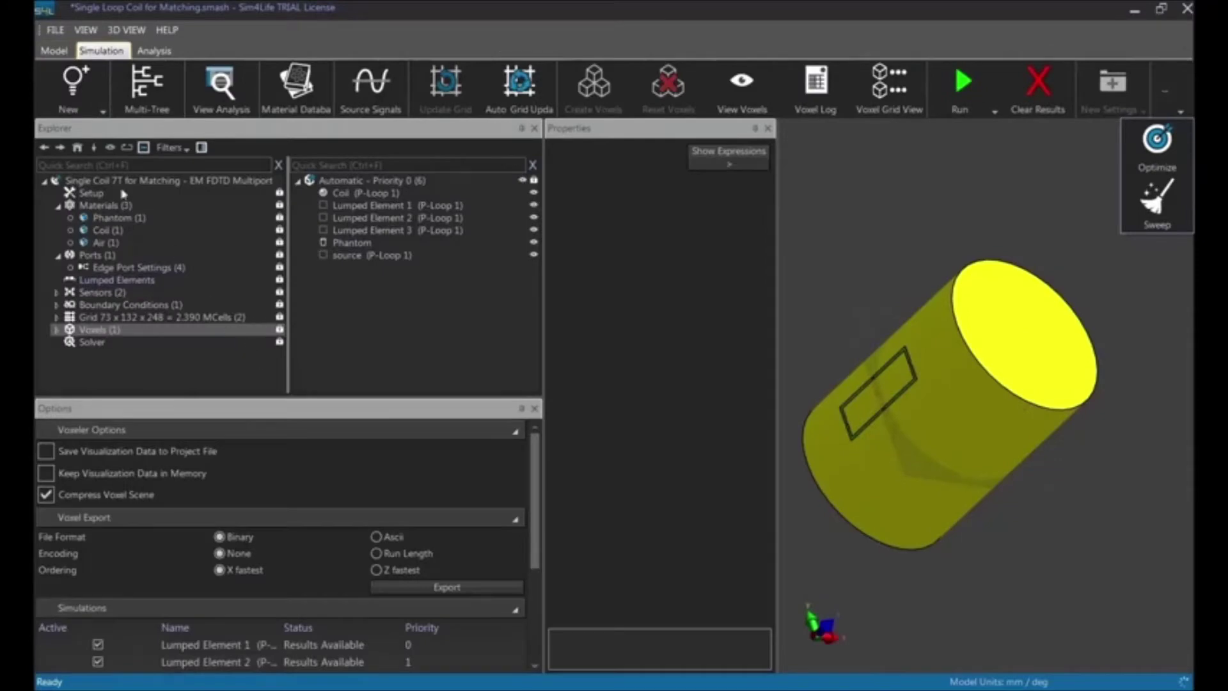
Step: Look over the available simulation types and inspect the multiport simulation's setup, including its global auto termination
{"action": "scroll", "coordinate": [902, 419], "scroll_direction": "up", "scroll_amount": 5}
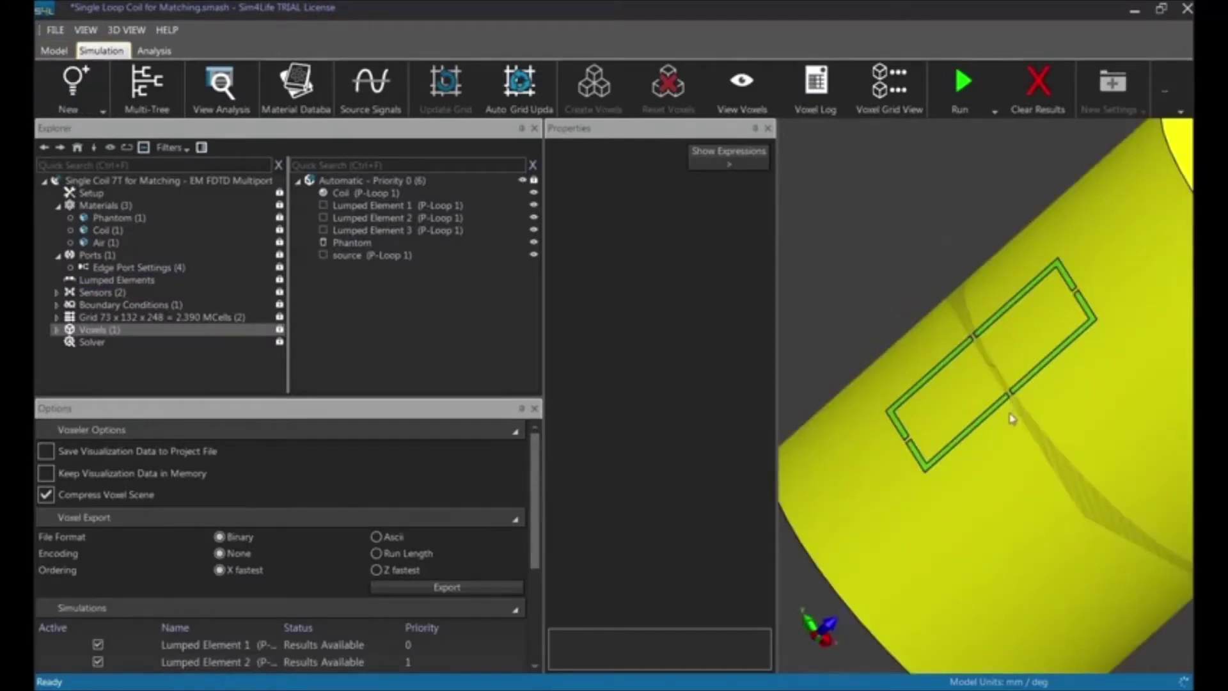
{"action": "left_click", "coordinate": [70, 86]}
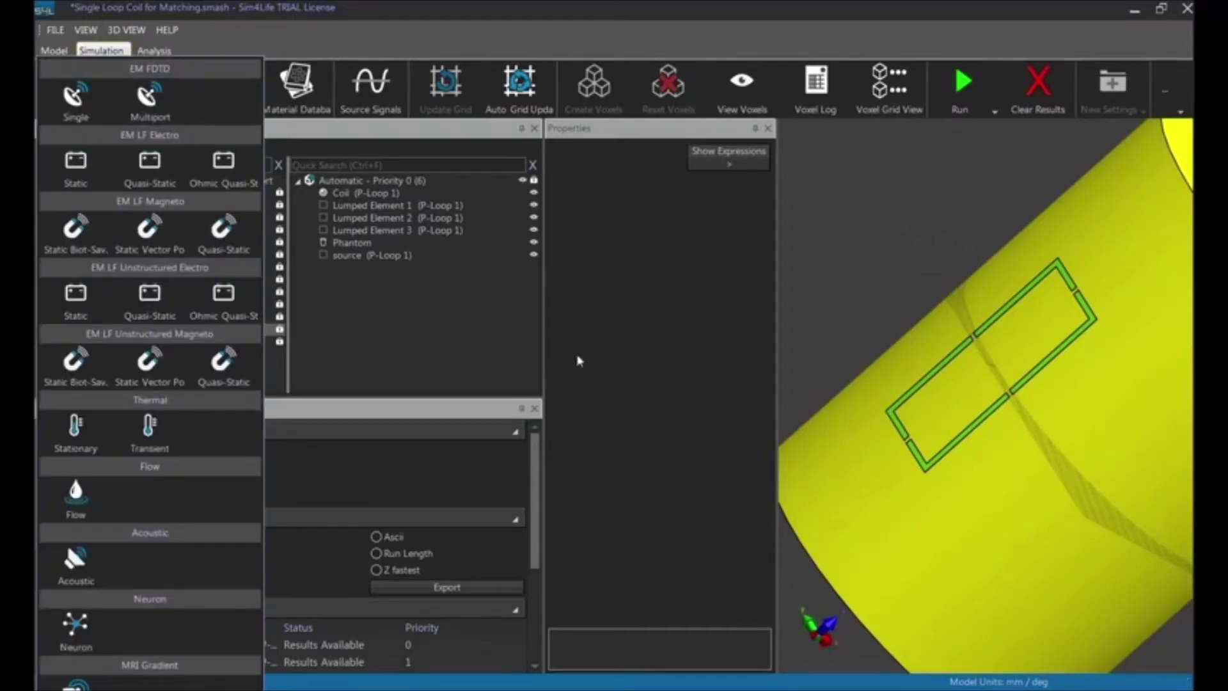
{"action": "left_click", "coordinate": [625, 359]}
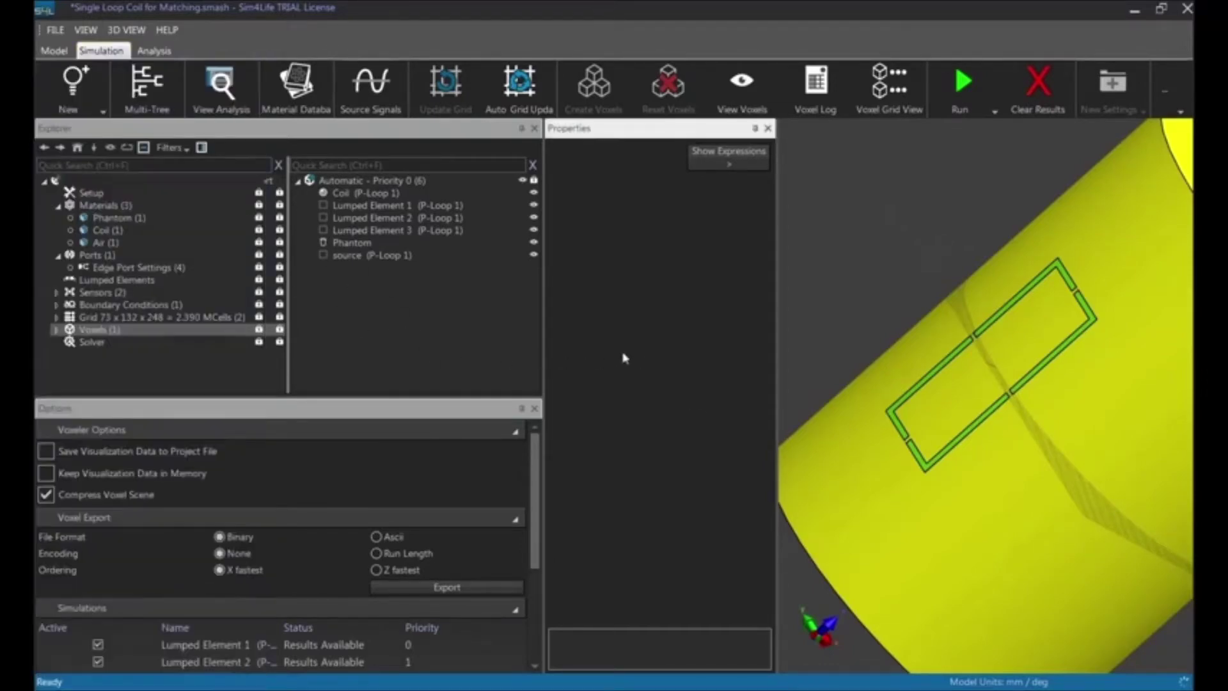
{"action": "left_click", "coordinate": [93, 193]}
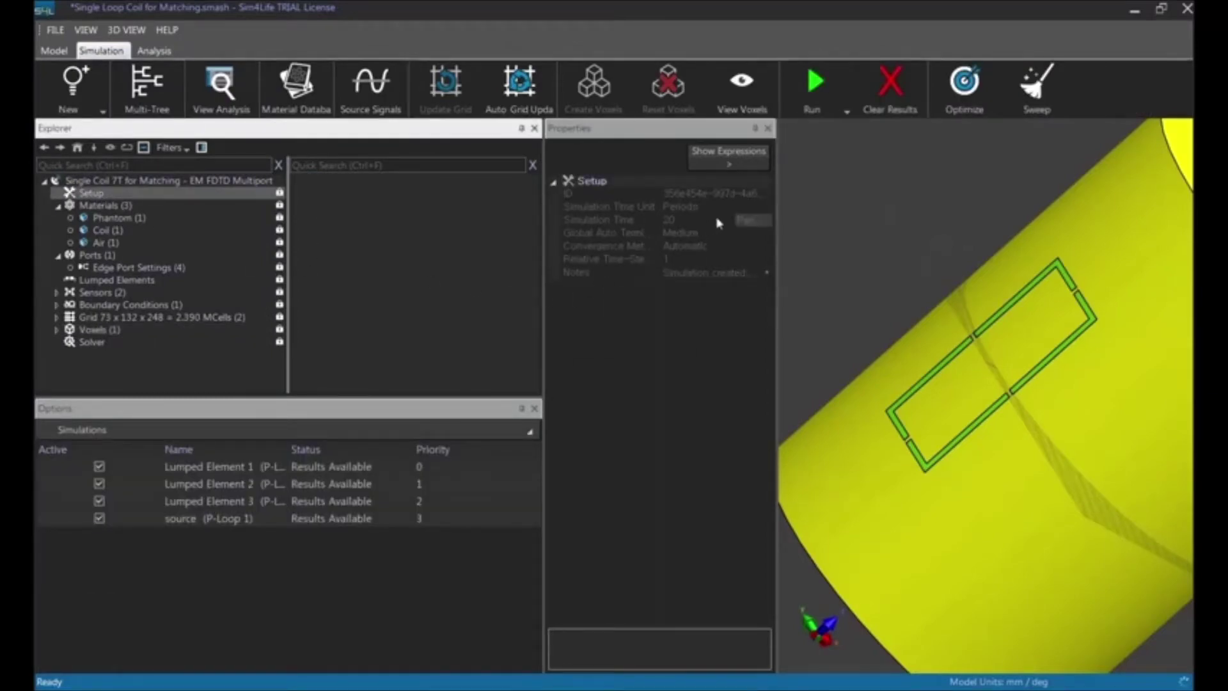
{"action": "left_click", "coordinate": [728, 234]}
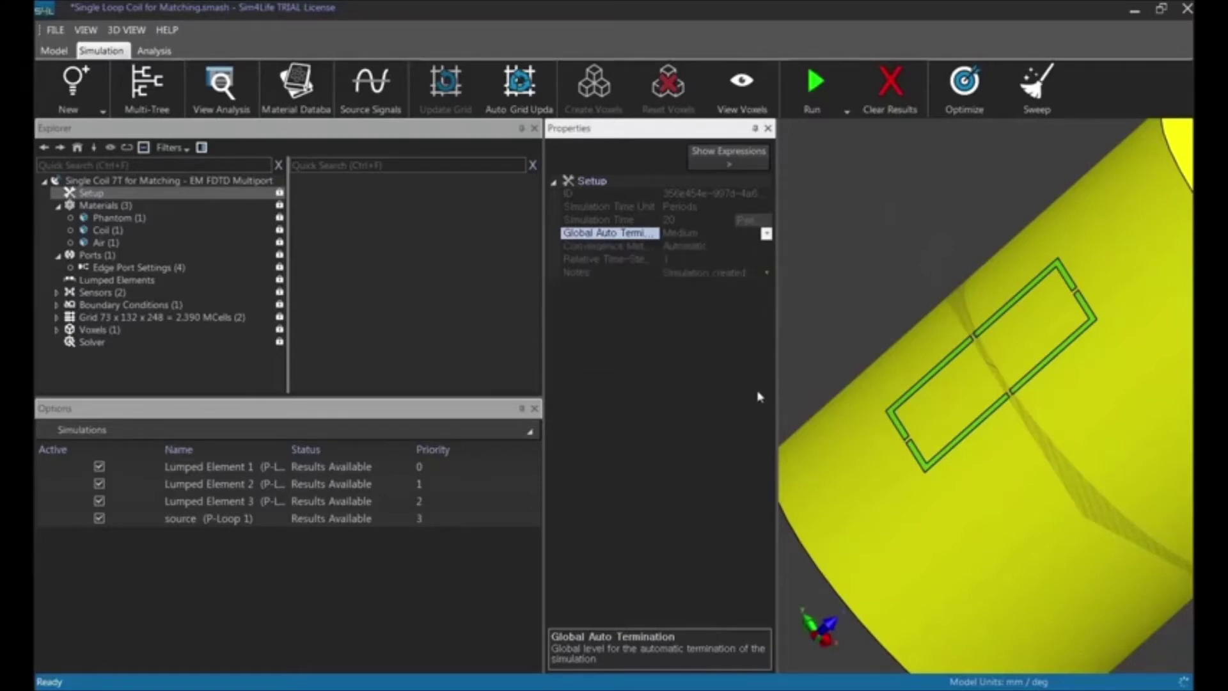
Step: Examine the simulation's material settings for the phantom and the coil, including the phantom's electric conductivity
{"action": "left_click", "coordinate": [101, 207]}
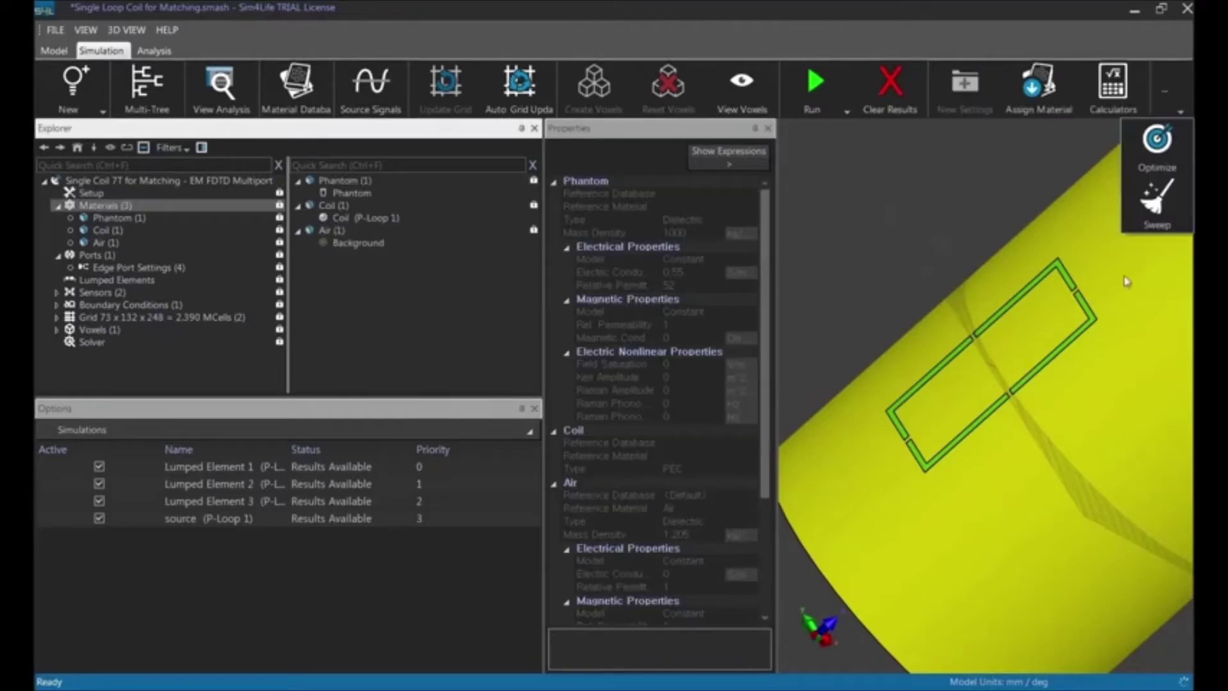
{"action": "middle_click_drag", "start_coordinate": [1128, 405], "coordinate": [1080, 421]}
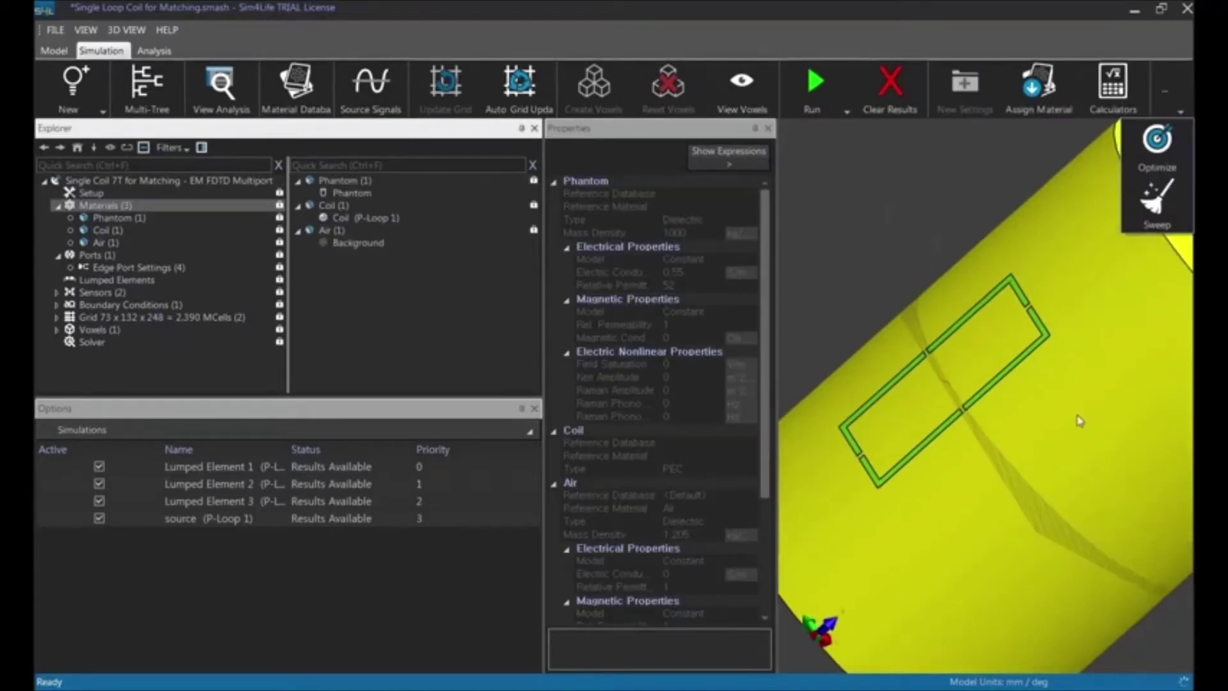
{"action": "scroll", "coordinate": [1079, 421], "scroll_direction": "down", "scroll_amount": 1}
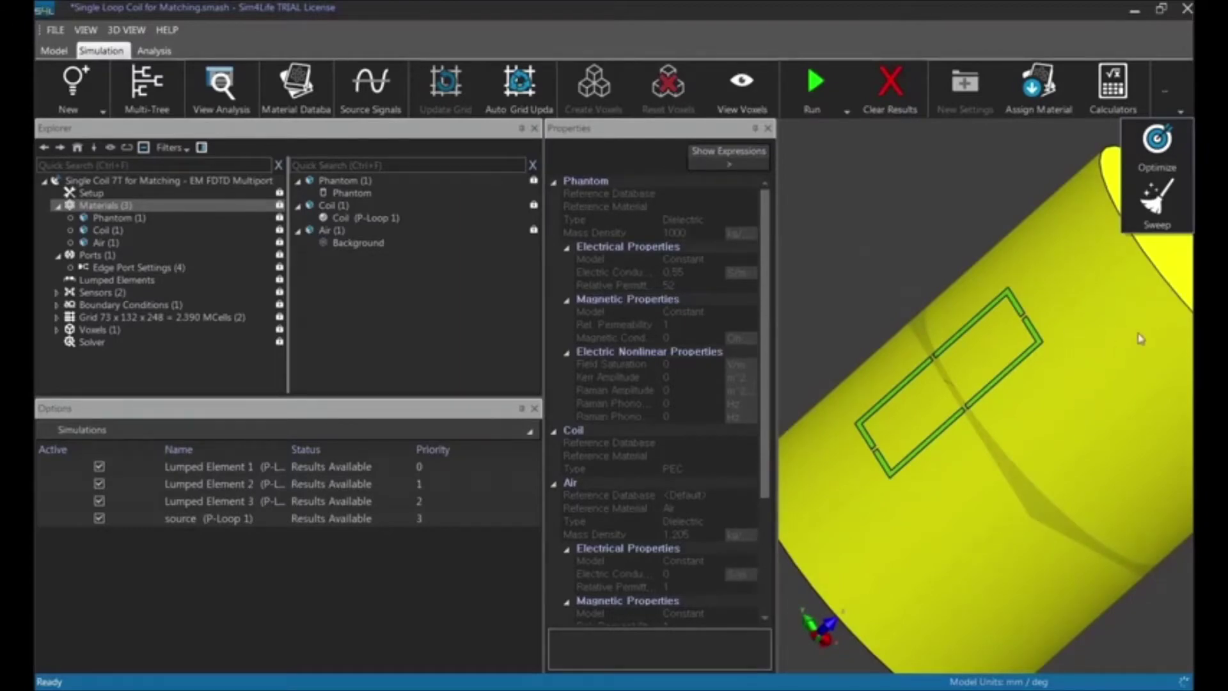
{"action": "left_click", "coordinate": [106, 219]}
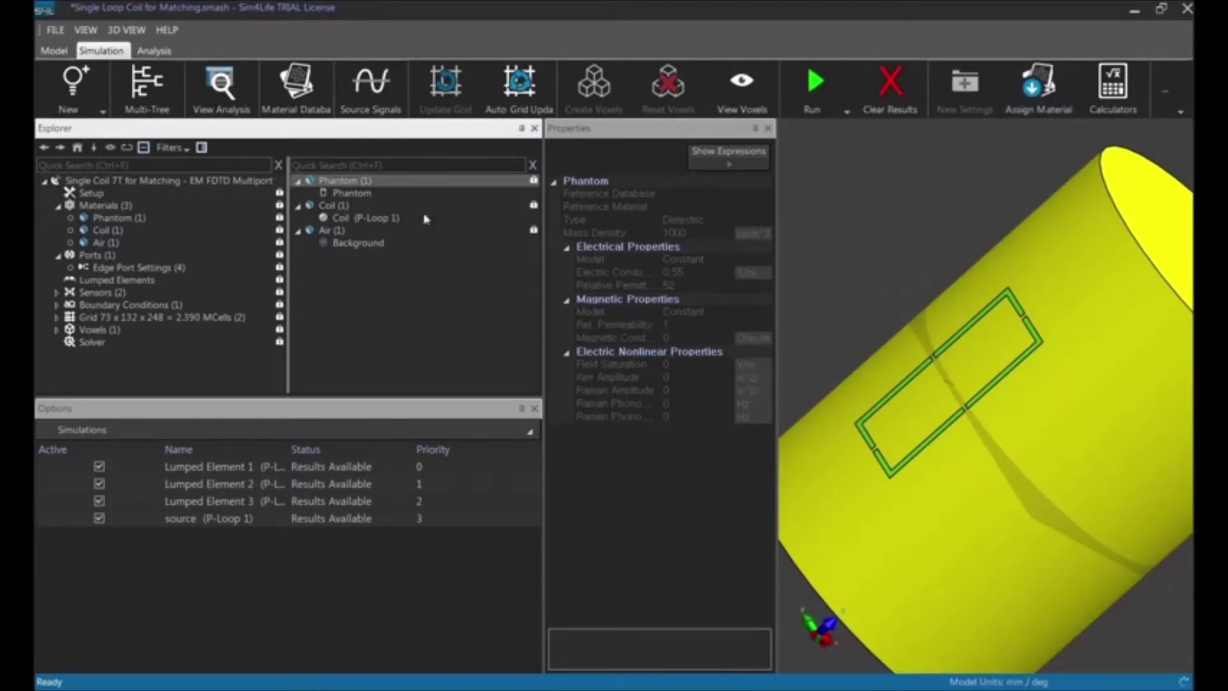
{"action": "left_click", "coordinate": [614, 273]}
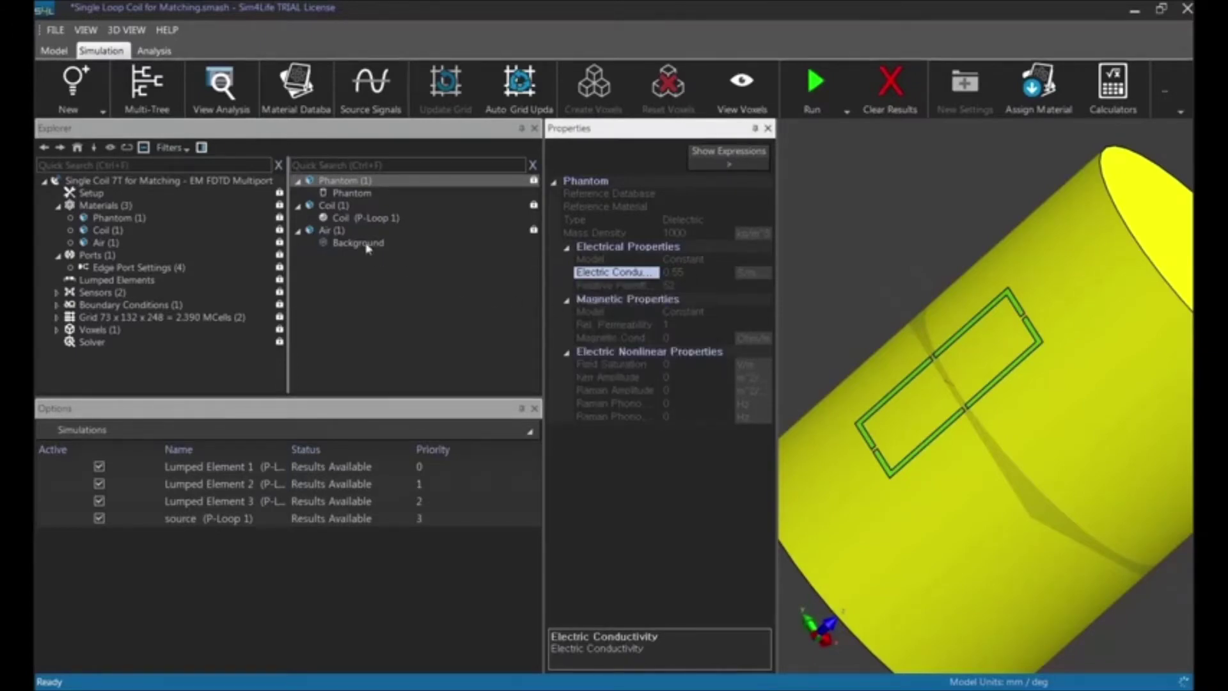
{"action": "left_click", "coordinate": [333, 205]}
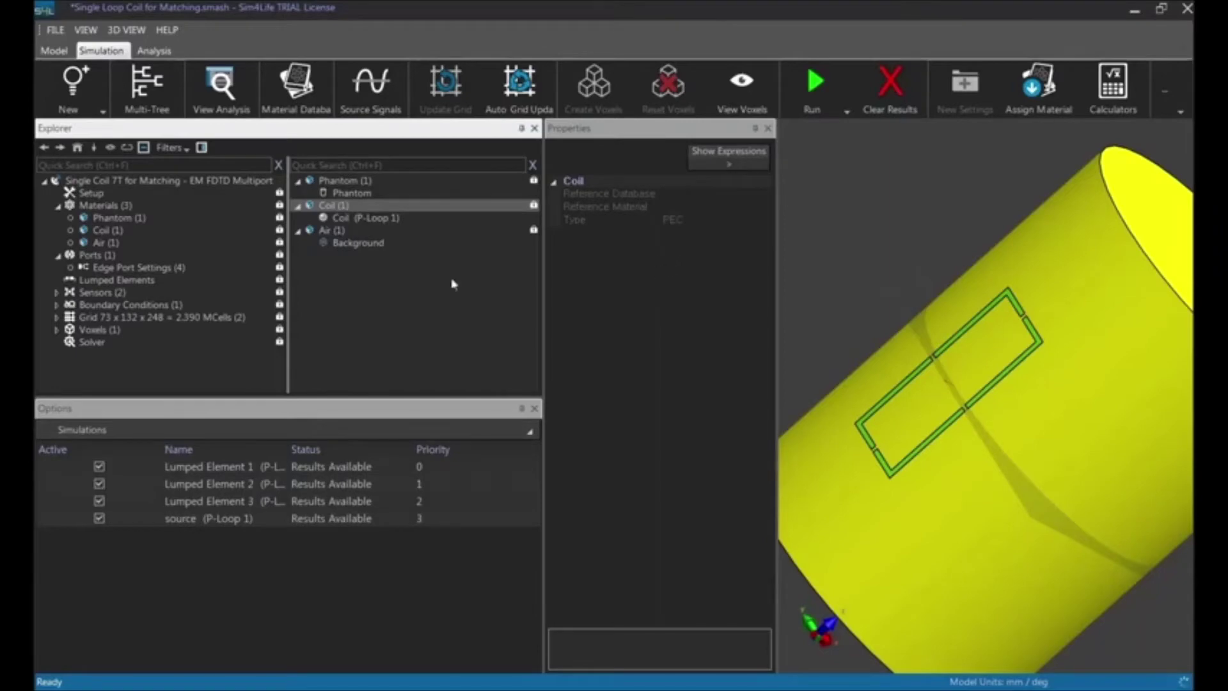
Step: Examine the edge port settings of the multiport simulation, including excitation signal, center frequency and bandwidth
{"action": "left_click", "coordinate": [99, 255]}
{"action": "left_click", "coordinate": [58, 205]}
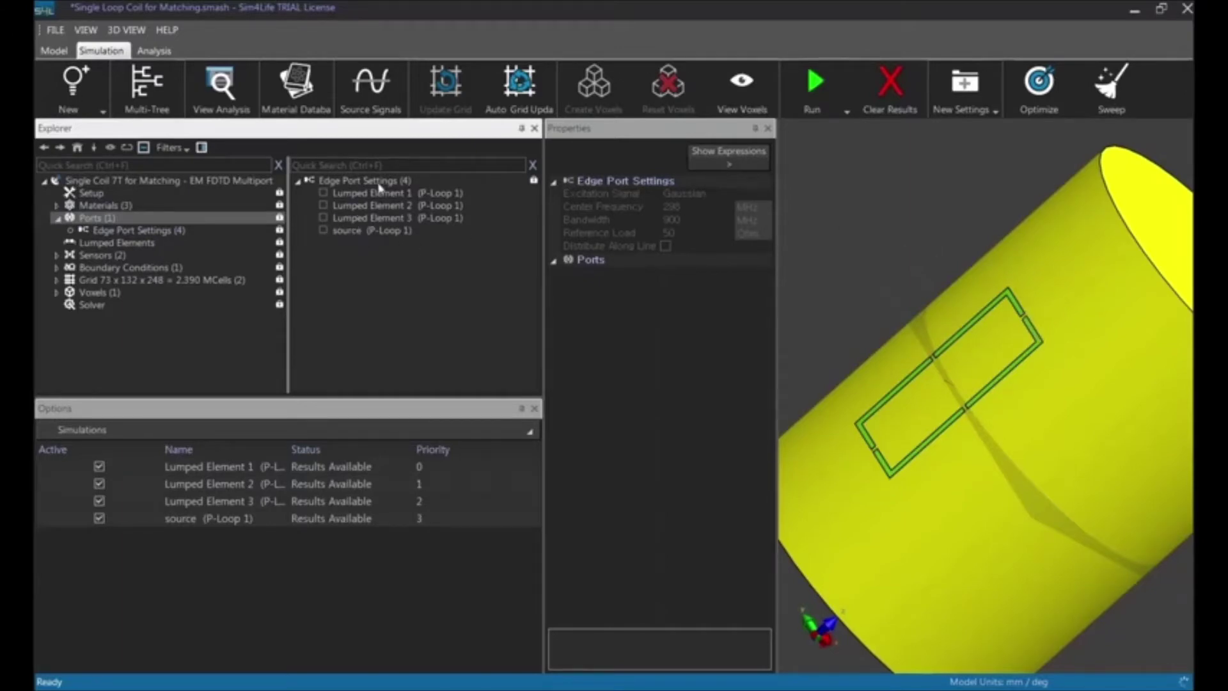
{"action": "left_click", "coordinate": [644, 195]}
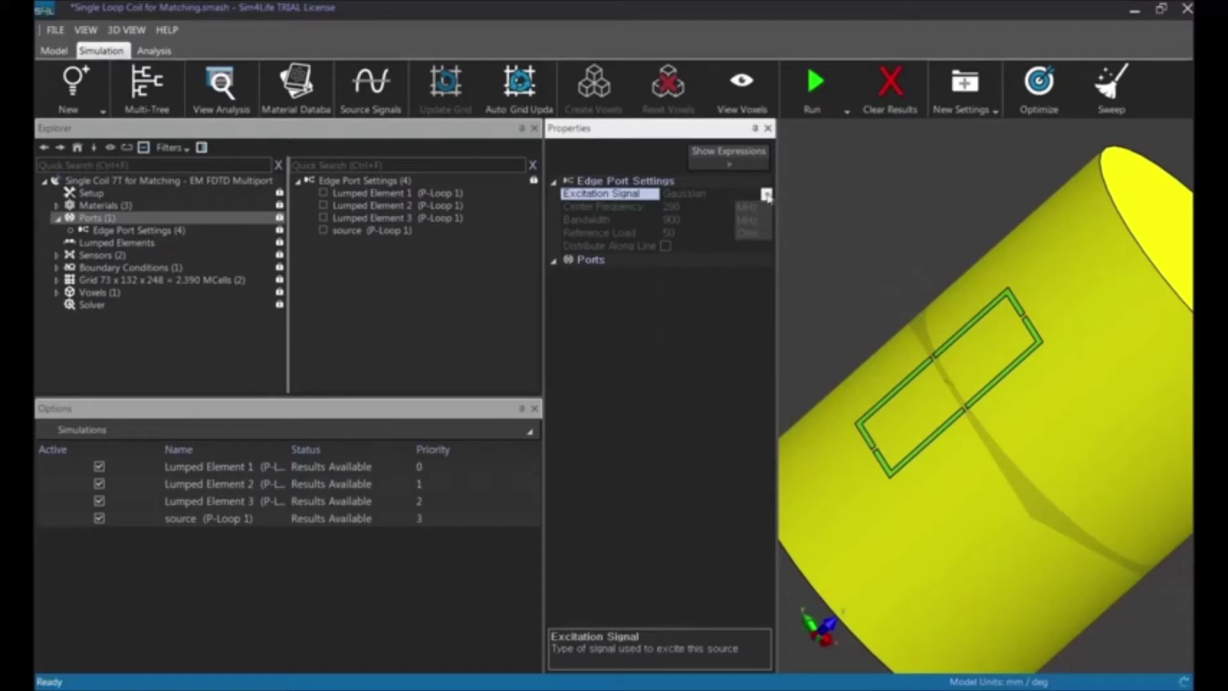
{"action": "left_click", "coordinate": [631, 215]}
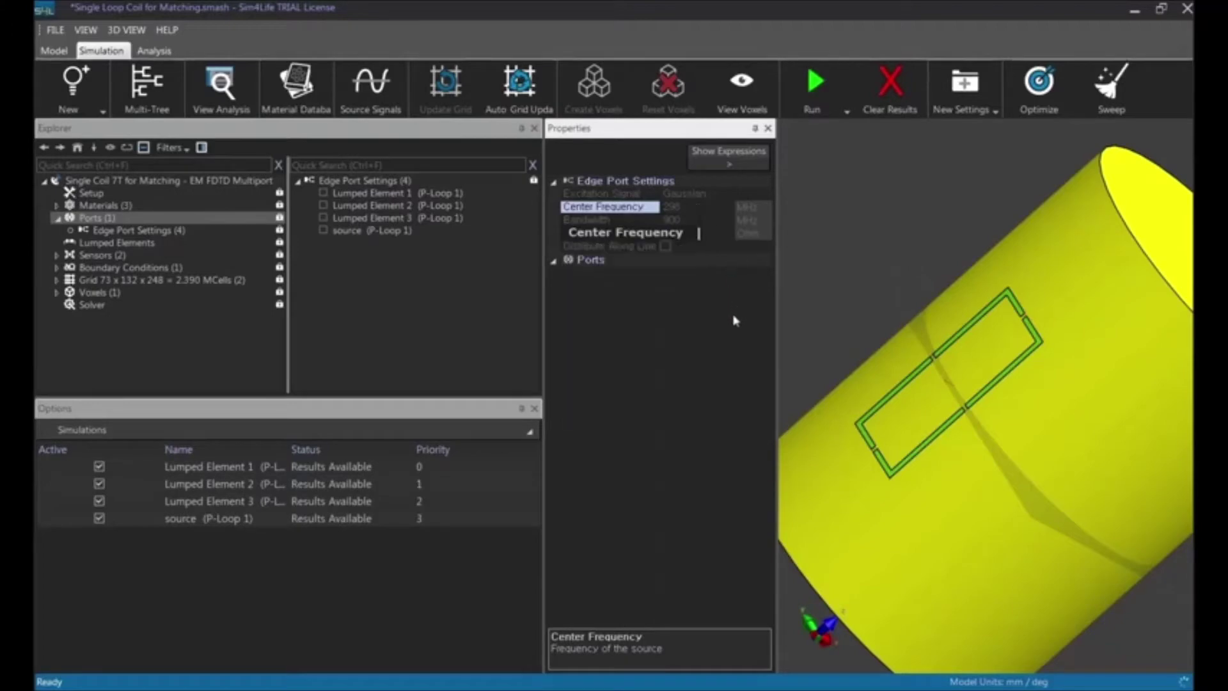
{"action": "left_click", "coordinate": [689, 219]}
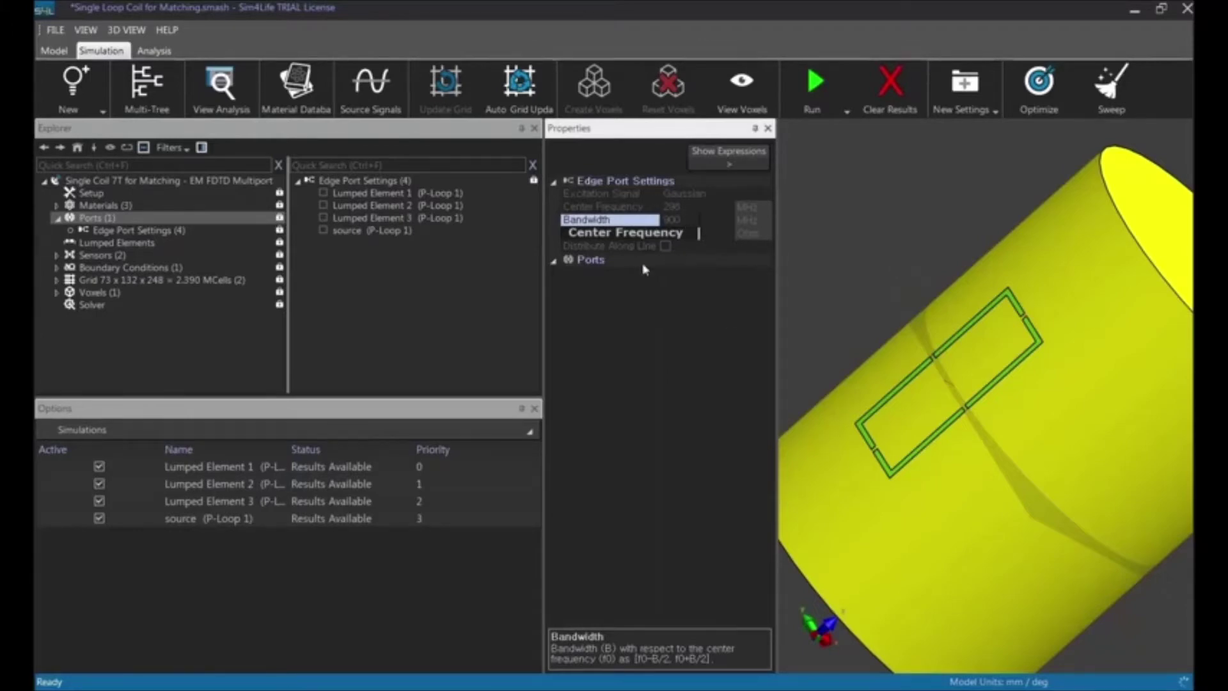
Step: Examine the simulation's sensors, checking the field sensor's E-field and H-field recording and extracted frequencies options
{"action": "left_click", "coordinate": [57, 217]}
{"action": "left_click", "coordinate": [96, 242]}
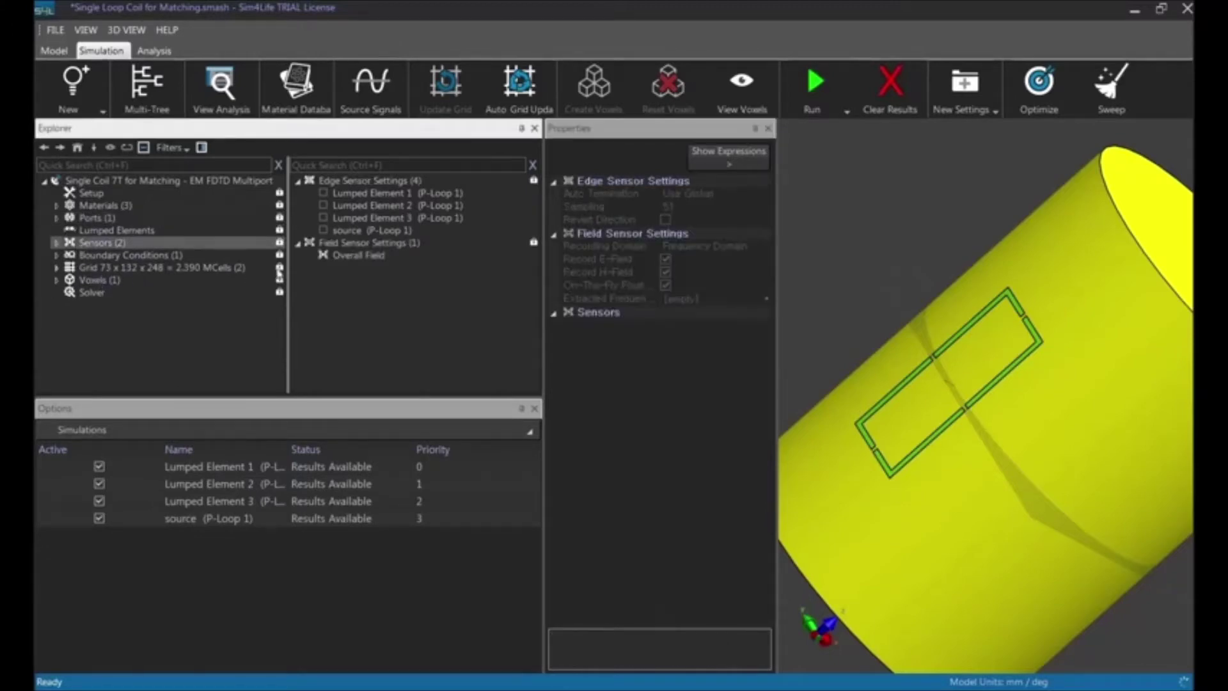
{"action": "left_click", "coordinate": [360, 246]}
{"action": "left_click", "coordinate": [604, 219]}
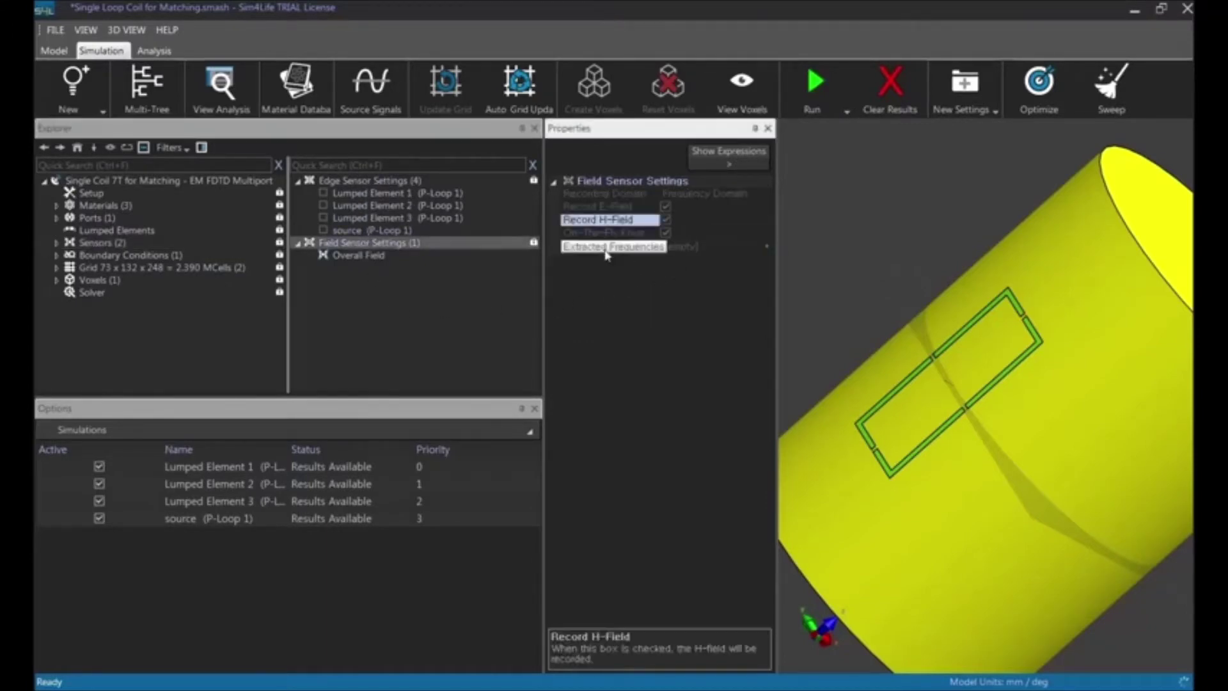
{"action": "left_click", "coordinate": [605, 246]}
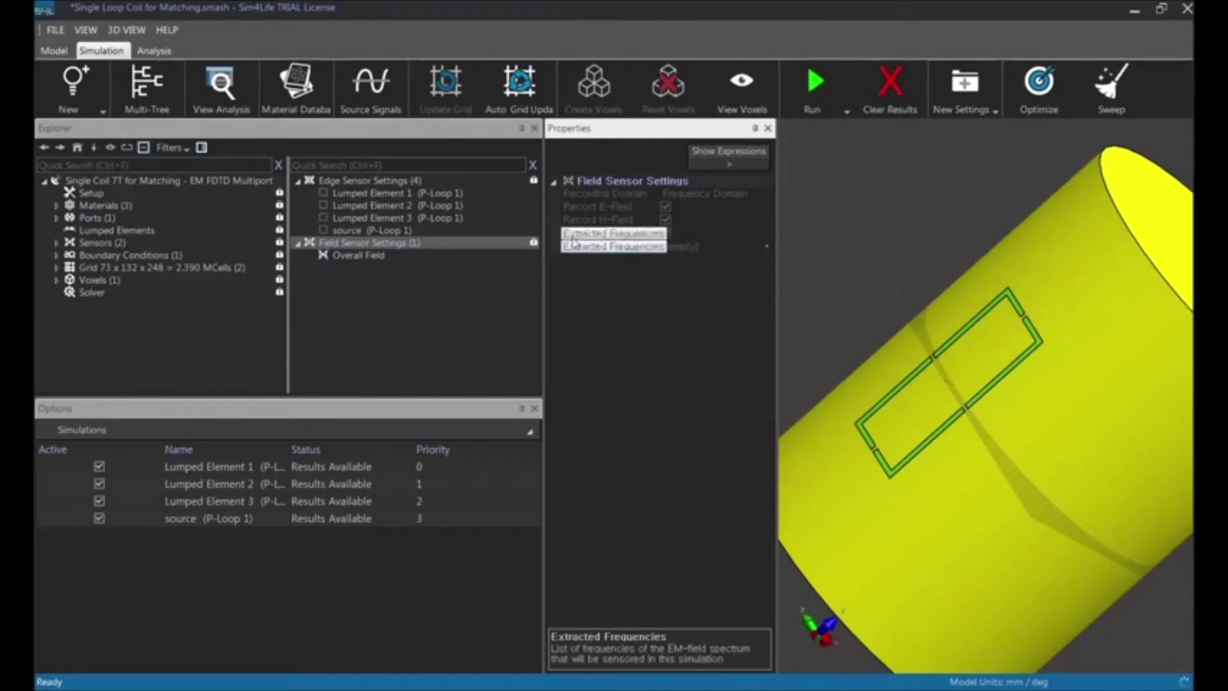
{"action": "left_click", "coordinate": [604, 207]}
{"action": "left_click", "coordinate": [601, 220]}
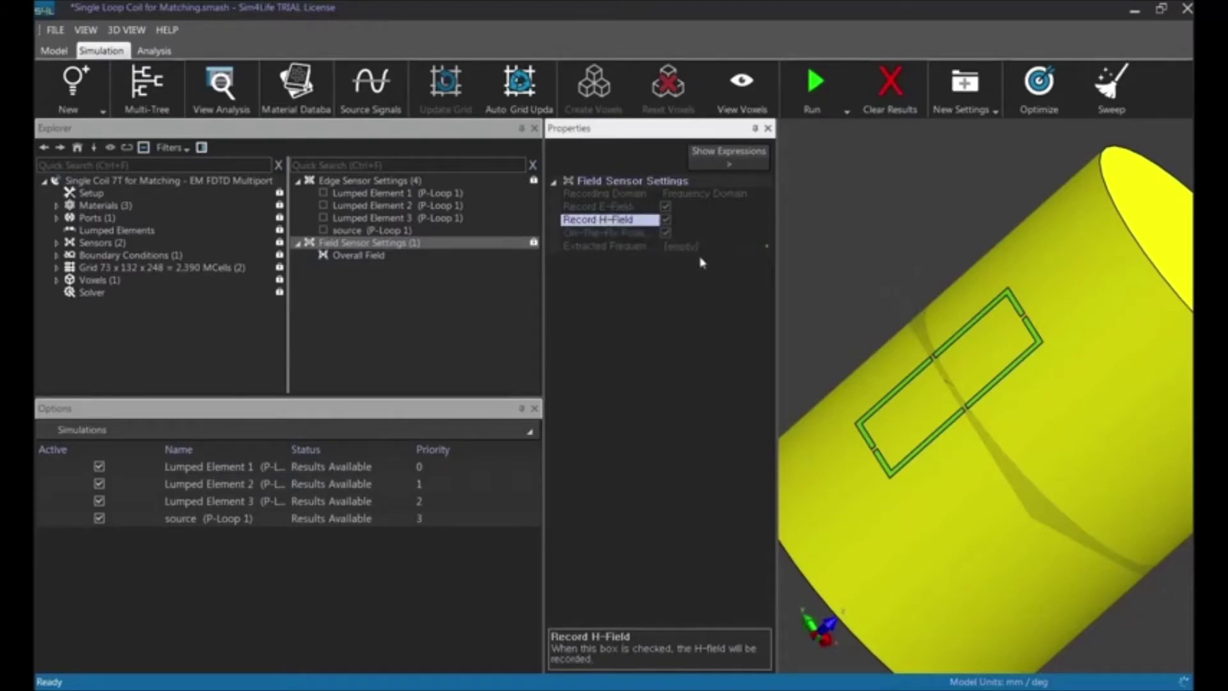
Step: Examine the simulation's boundary conditions and its grid around the phantom from several angles
{"action": "left_click", "coordinate": [87, 256]}
{"action": "scroll", "coordinate": [856, 318], "scroll_direction": "down", "scroll_amount": 5}
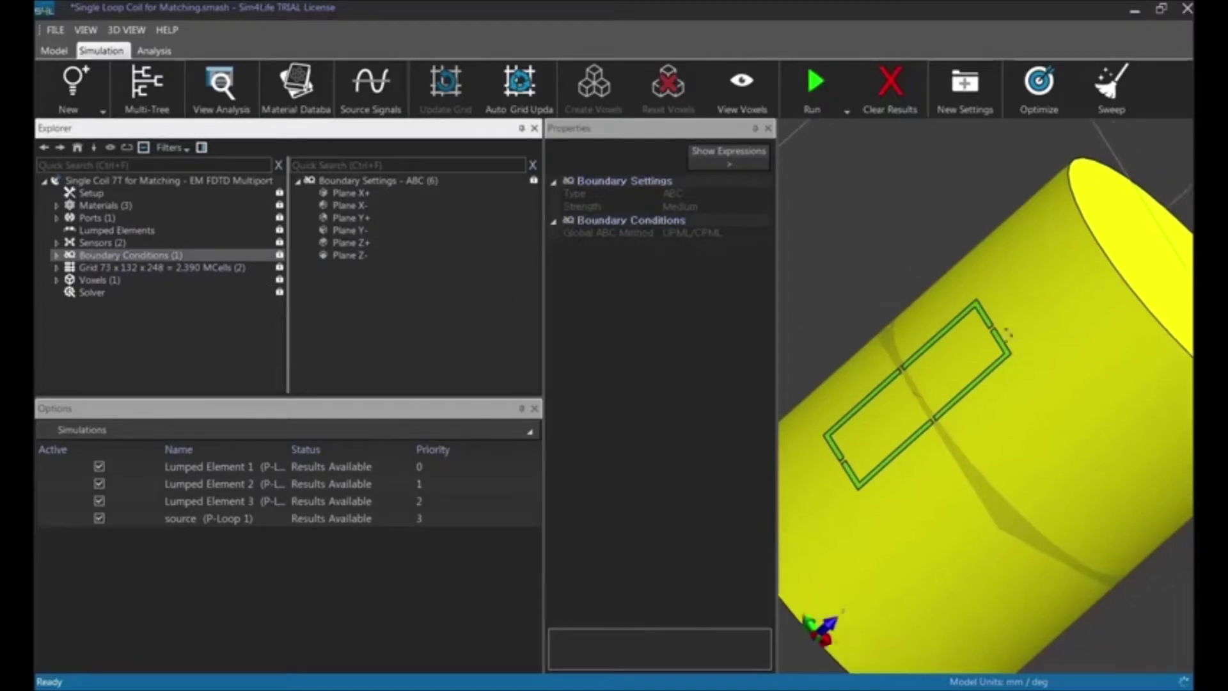
{"action": "left_click", "coordinate": [137, 267]}
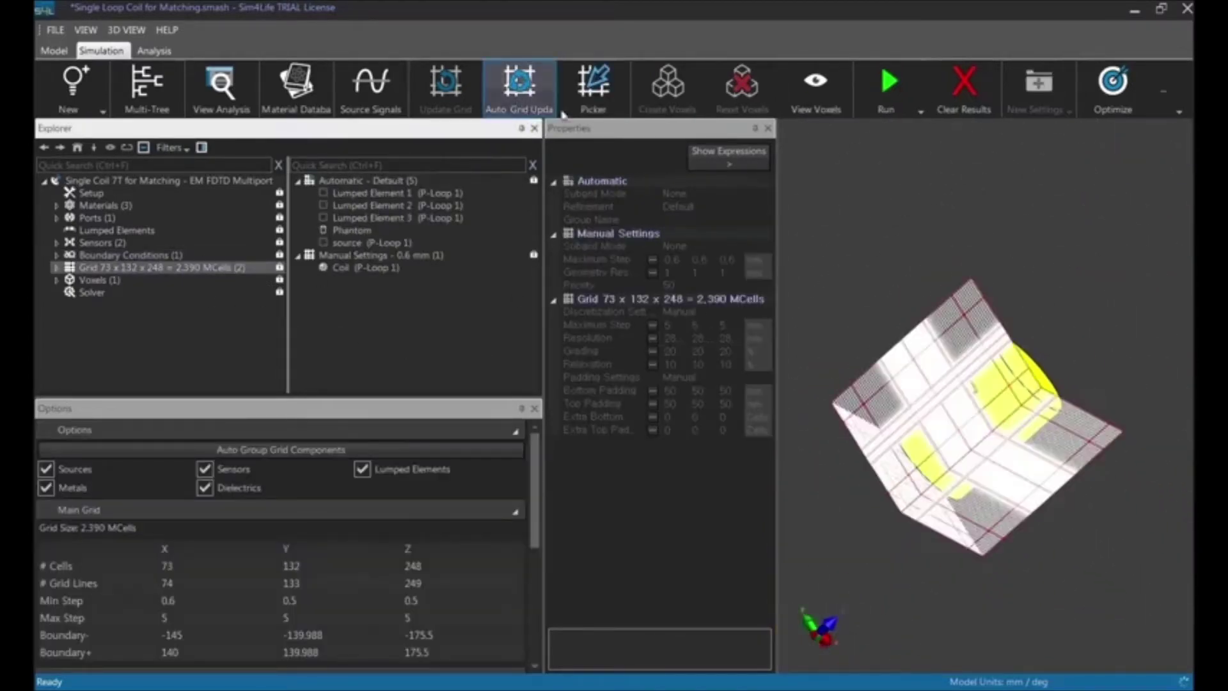
{"action": "left_click_drag", "start_coordinate": [897, 350], "coordinate": [1050, 363]}
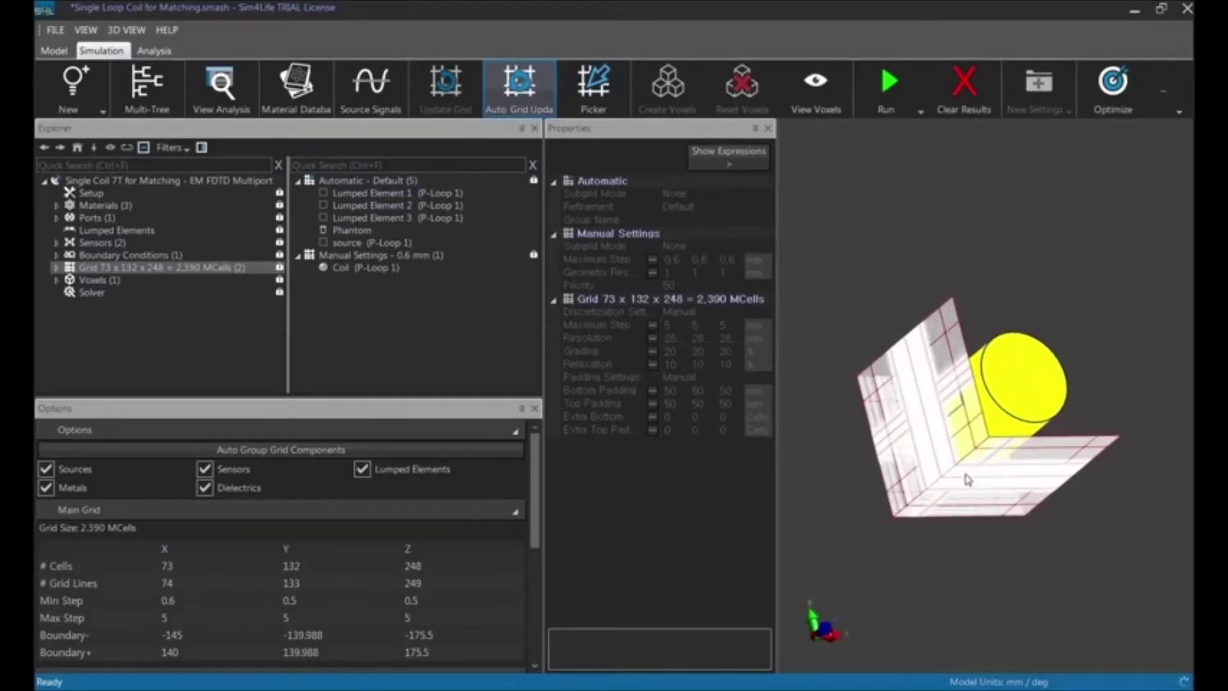
{"action": "left_click_drag", "start_coordinate": [965, 474], "coordinate": [993, 455]}
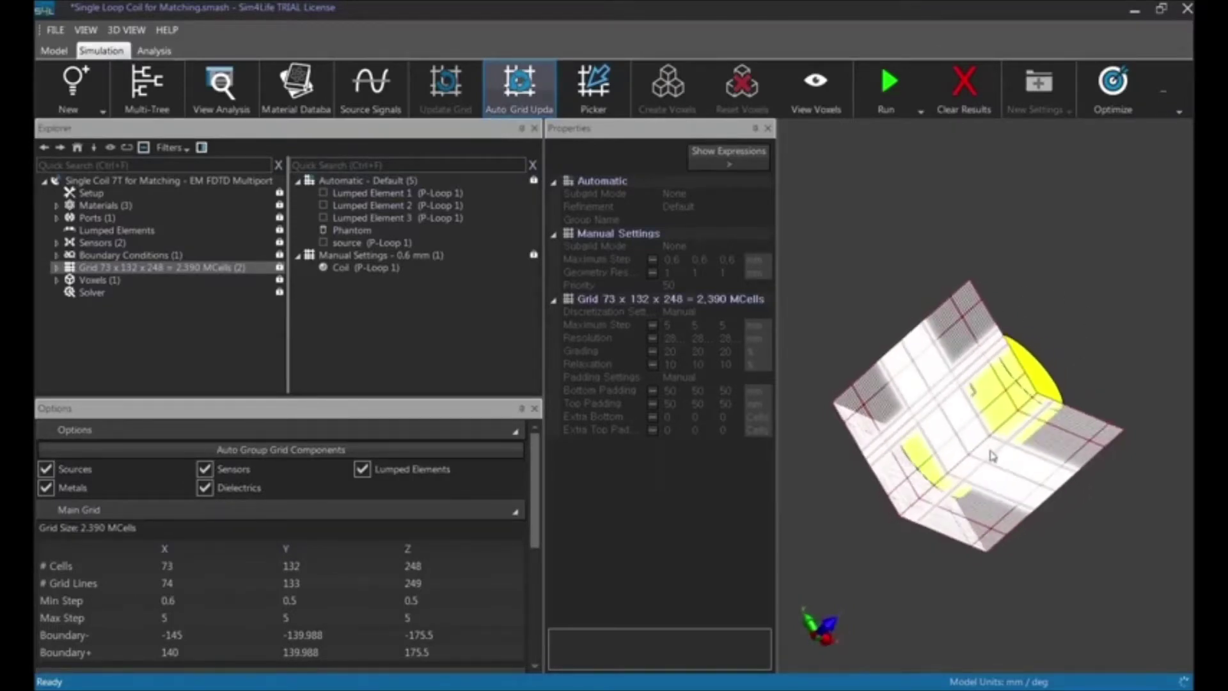
{"action": "left_click", "coordinate": [128, 256]}
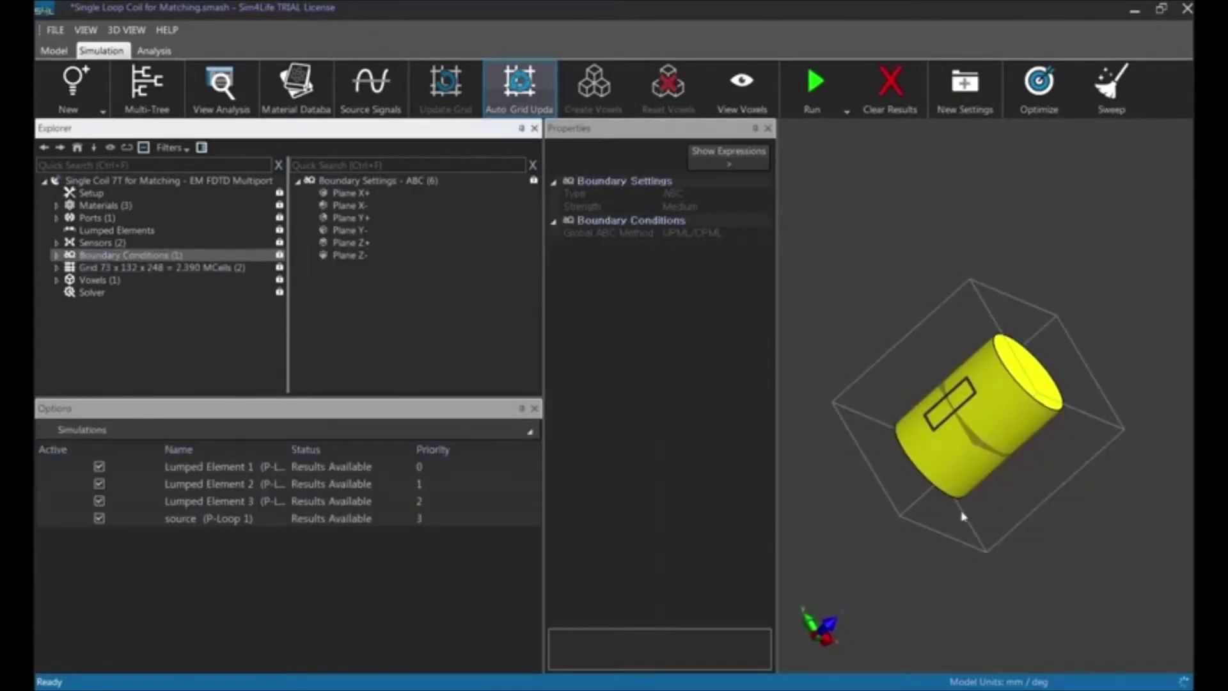
{"action": "left_click_drag", "start_coordinate": [1035, 500], "coordinate": [1031, 476]}
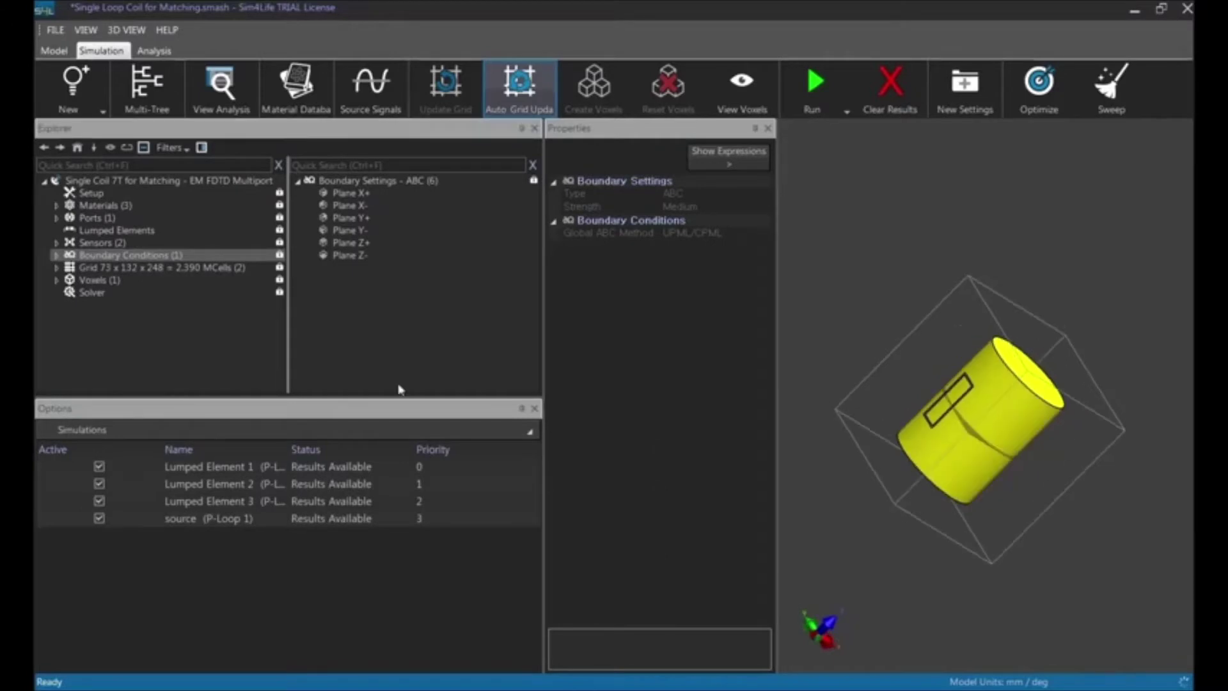
Step: Clone the Single Coil 7T for Matching multiport simulation
{"action": "left_click", "coordinate": [43, 181]}
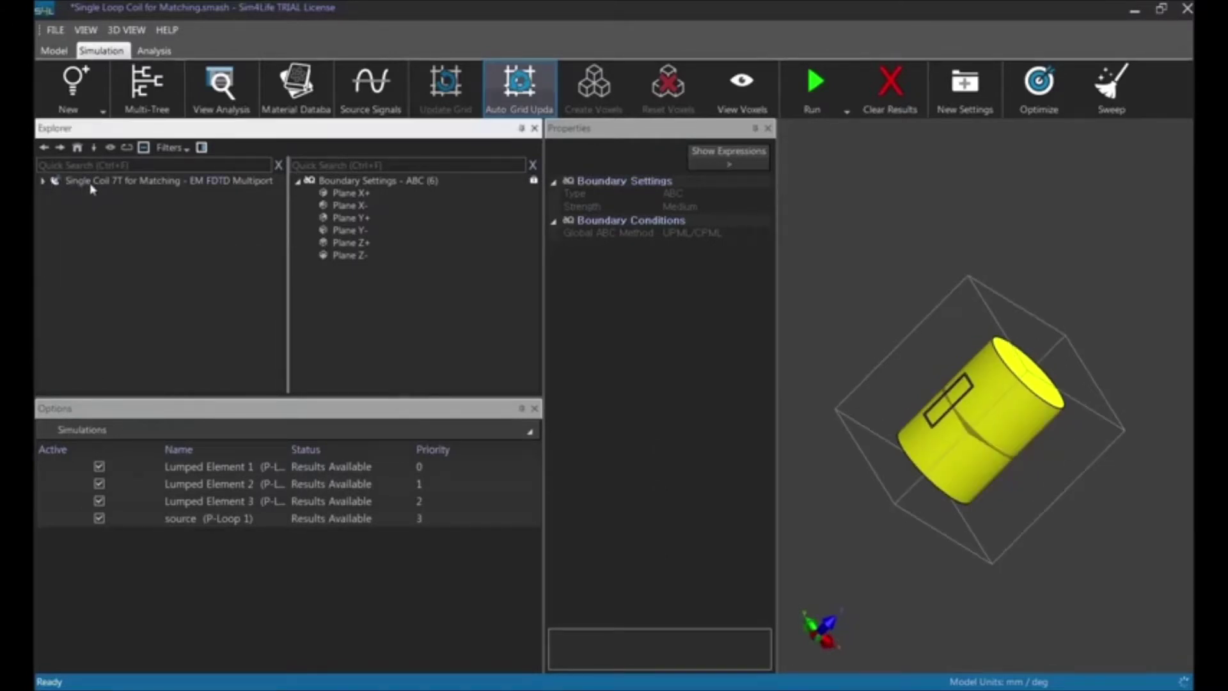
{"action": "right_click", "coordinate": [90, 186]}
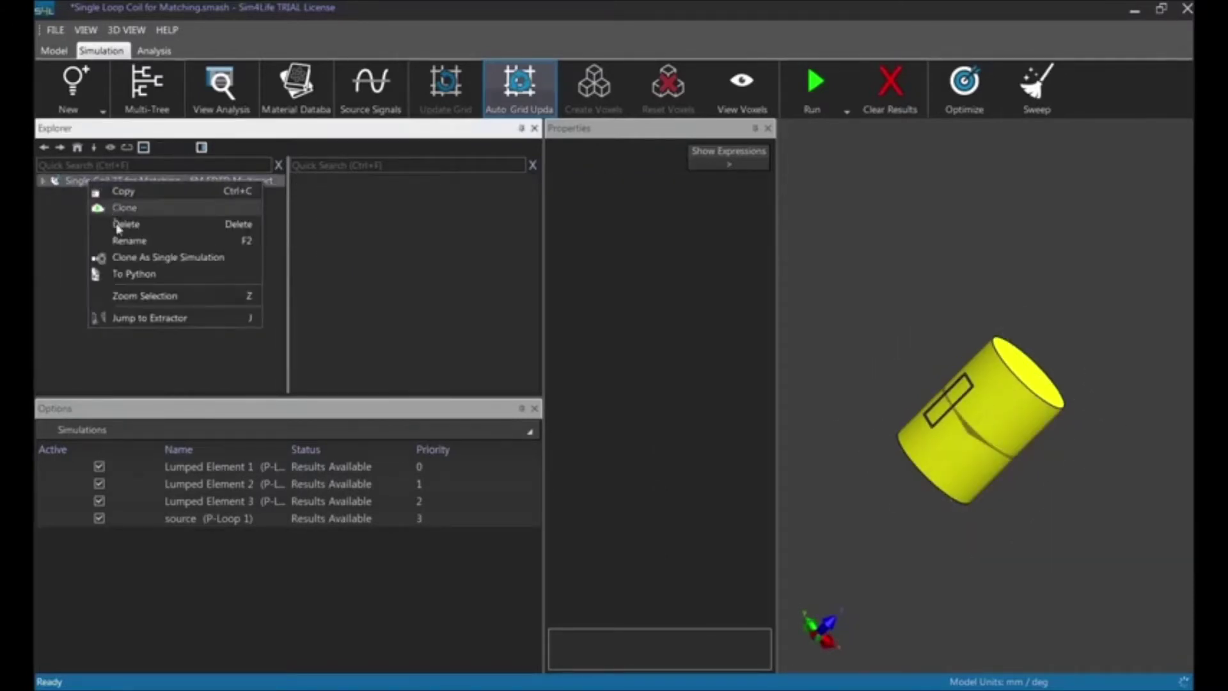
{"action": "left_click", "coordinate": [110, 206]}
Step: In the cloned simulation, add a second boundary settings group, inspect its type and strength, and delete it
{"action": "left_click", "coordinate": [96, 269]}
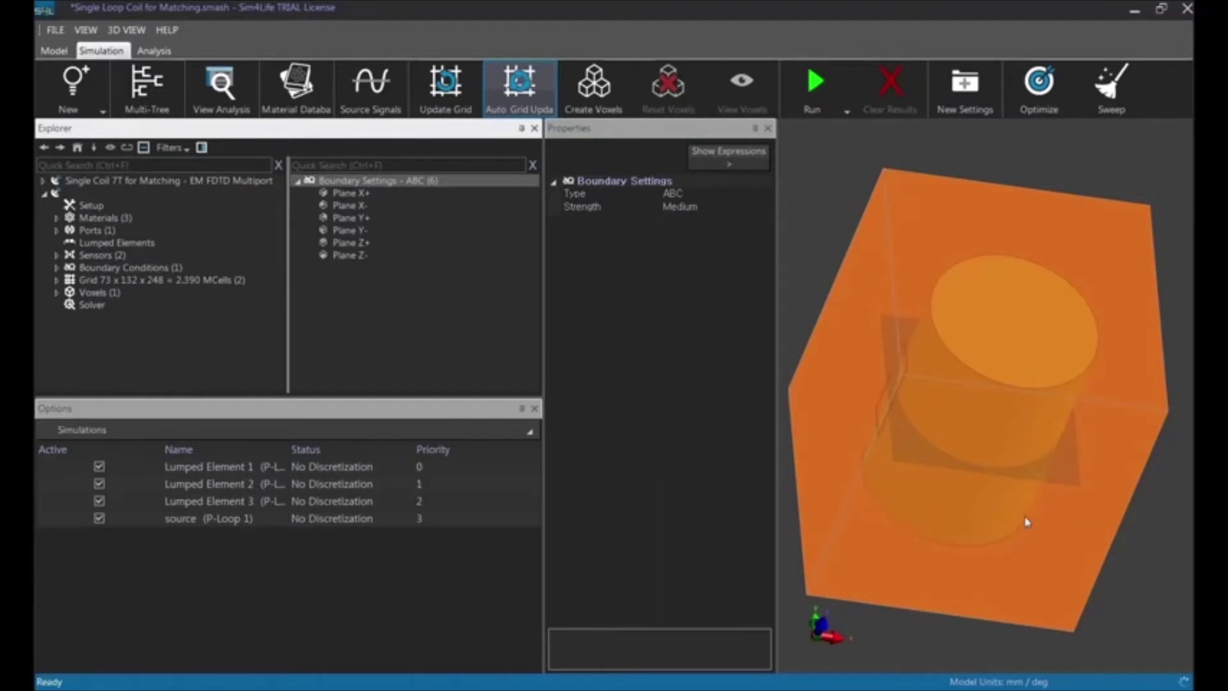
{"action": "left_click_drag", "start_coordinate": [1025, 522], "coordinate": [1059, 442]}
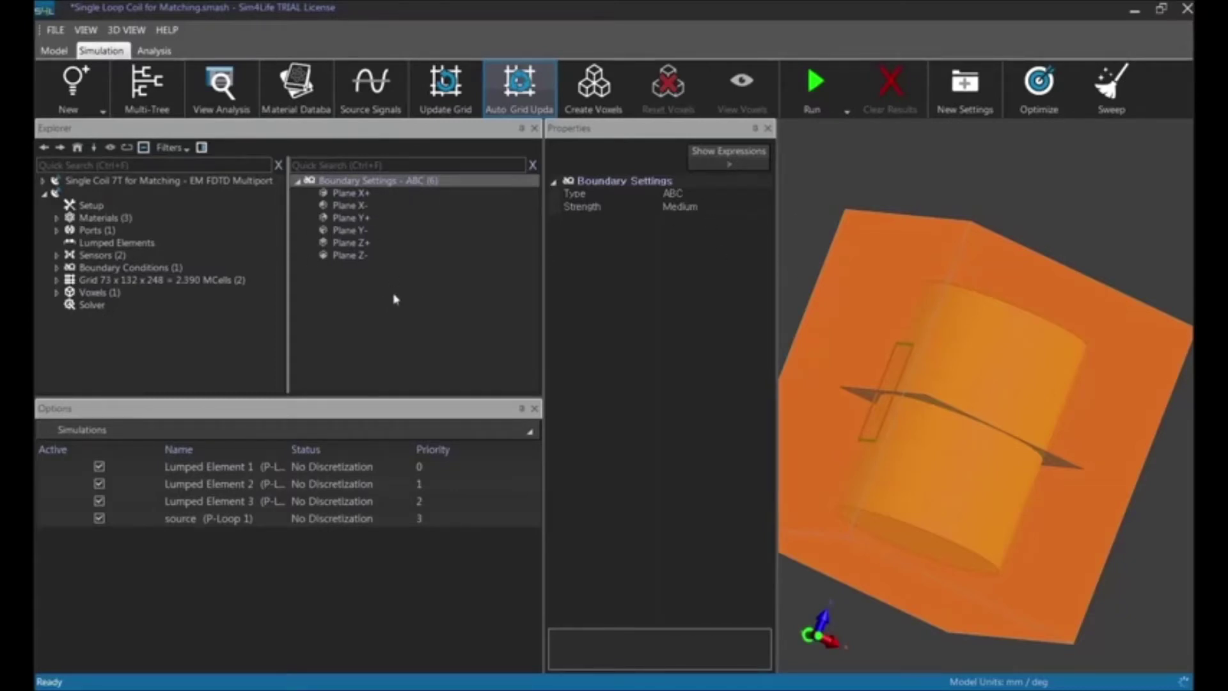
{"action": "right_click", "coordinate": [414, 298]}
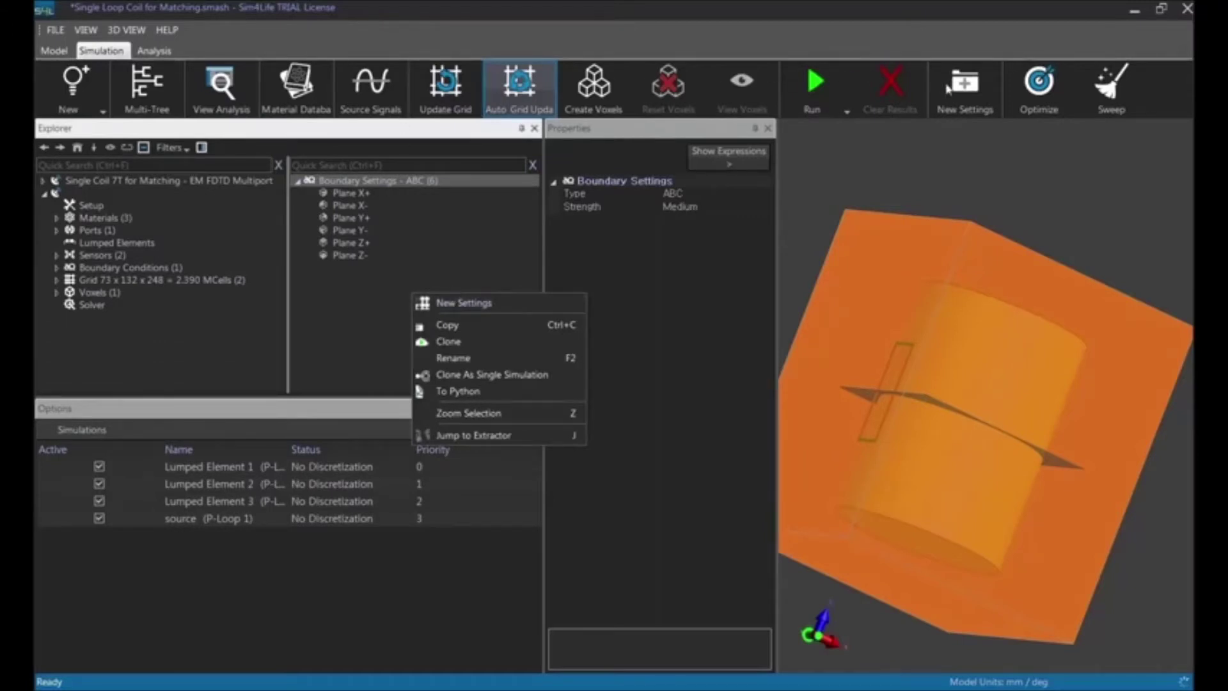
{"action": "left_click", "coordinate": [945, 106]}
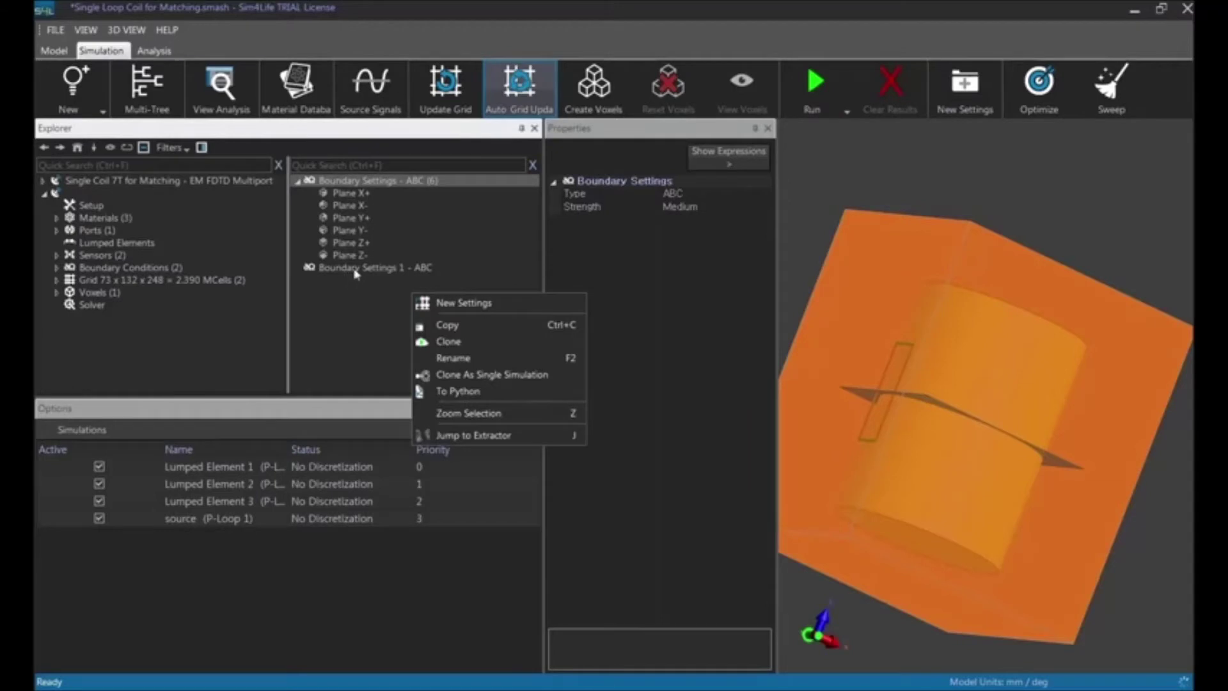
{"action": "left_click", "coordinate": [359, 268]}
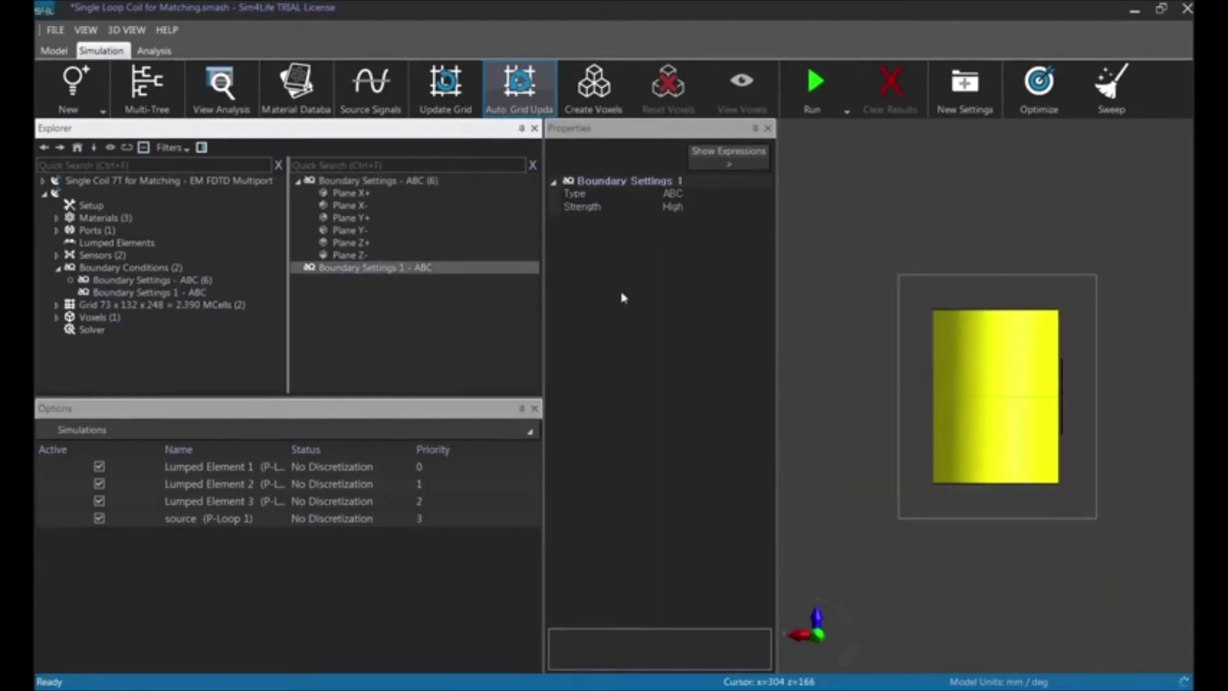
{"action": "key", "text": "Delete"}
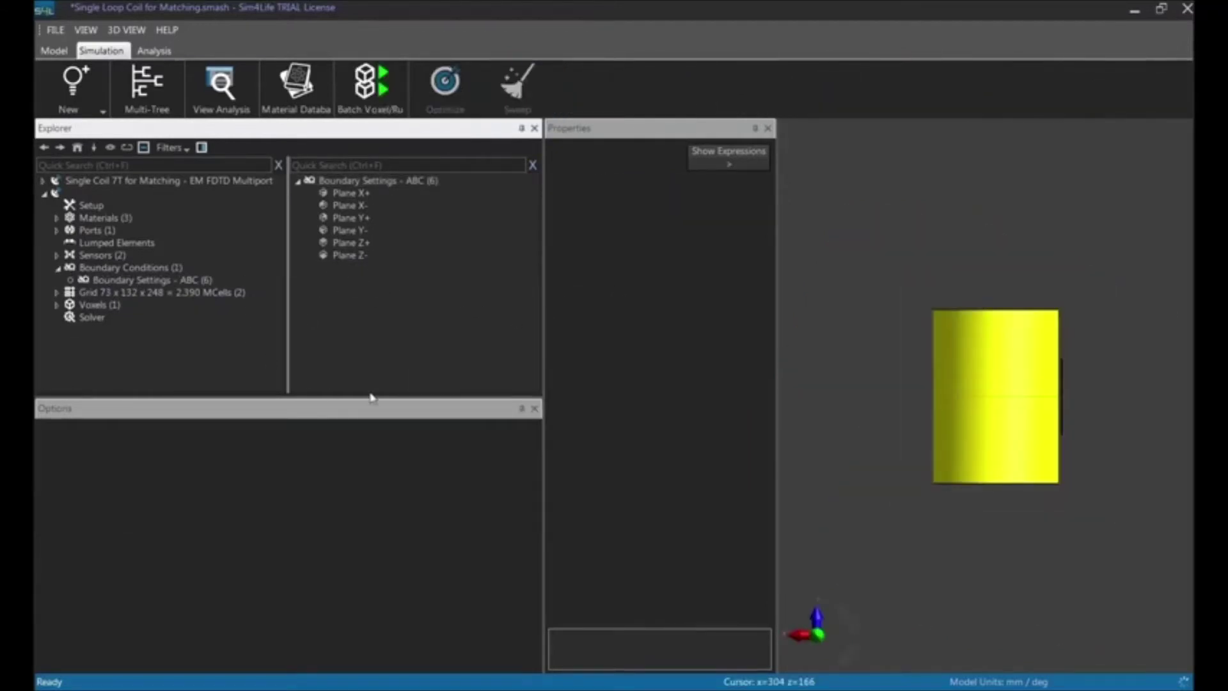
{"action": "left_click", "coordinate": [57, 268]}
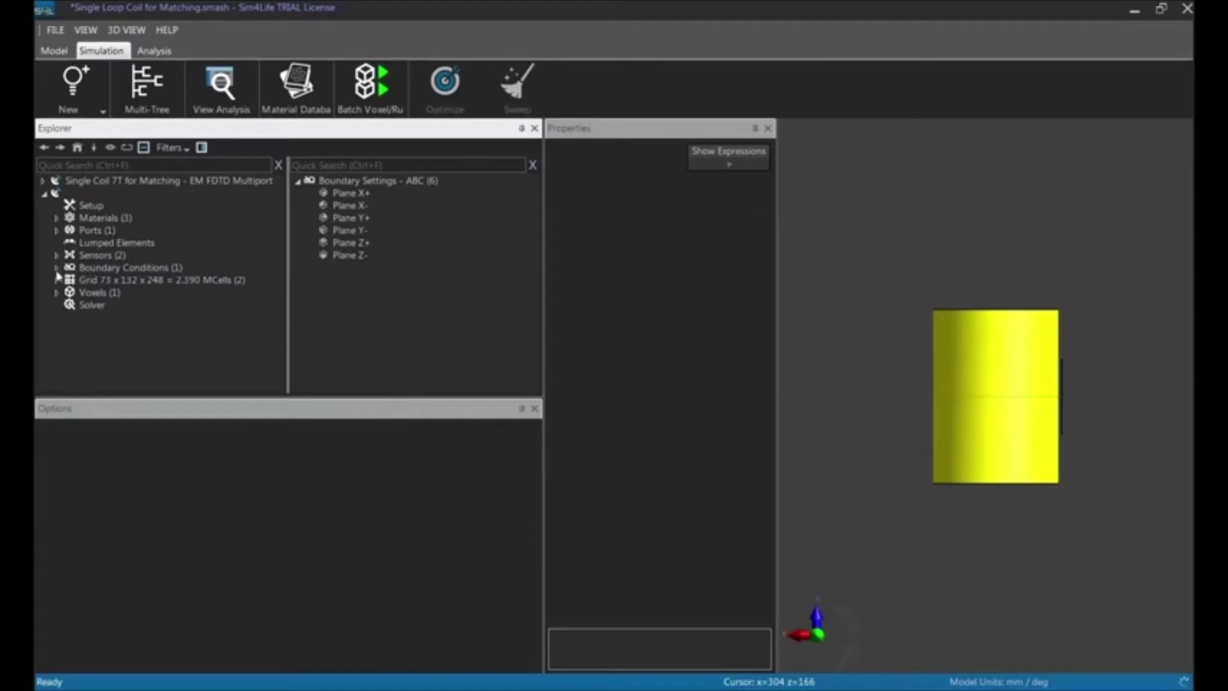
Step: Move the P-Loop 1 coil from the 0.6 mm manual grid settings into the Automatic group
{"action": "left_click", "coordinate": [116, 280]}
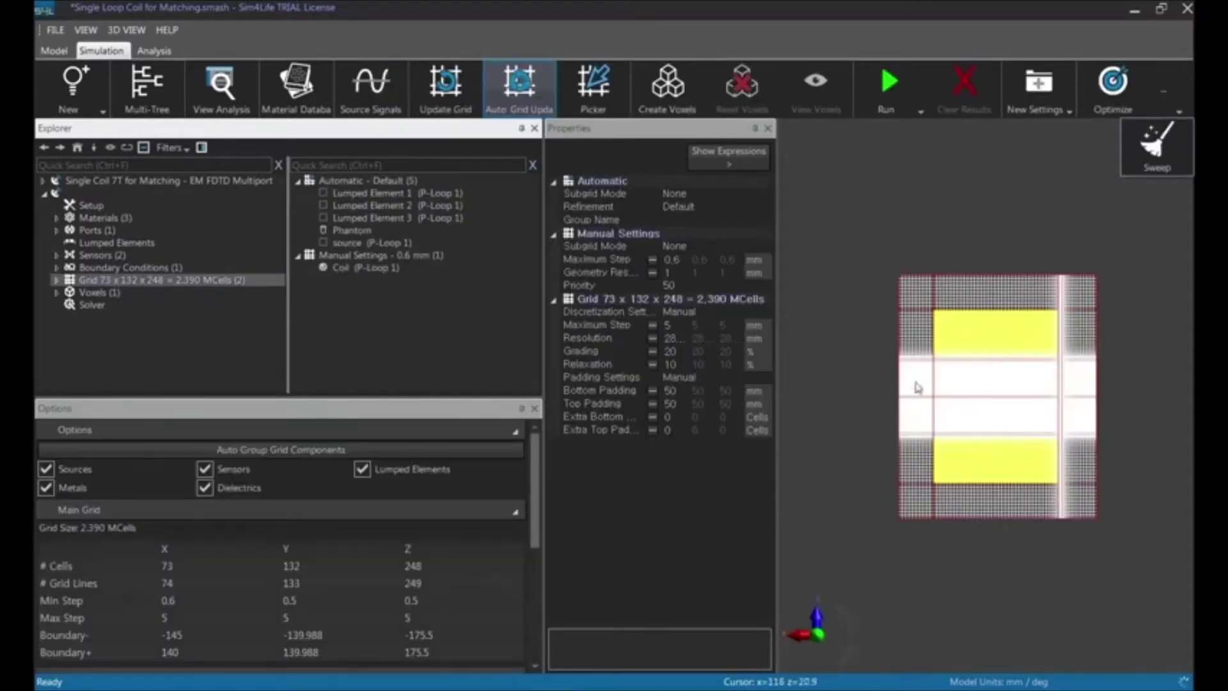
{"action": "left_click_drag", "start_coordinate": [370, 268], "coordinate": [427, 211]}
{"action": "left_click", "coordinate": [145, 280]}
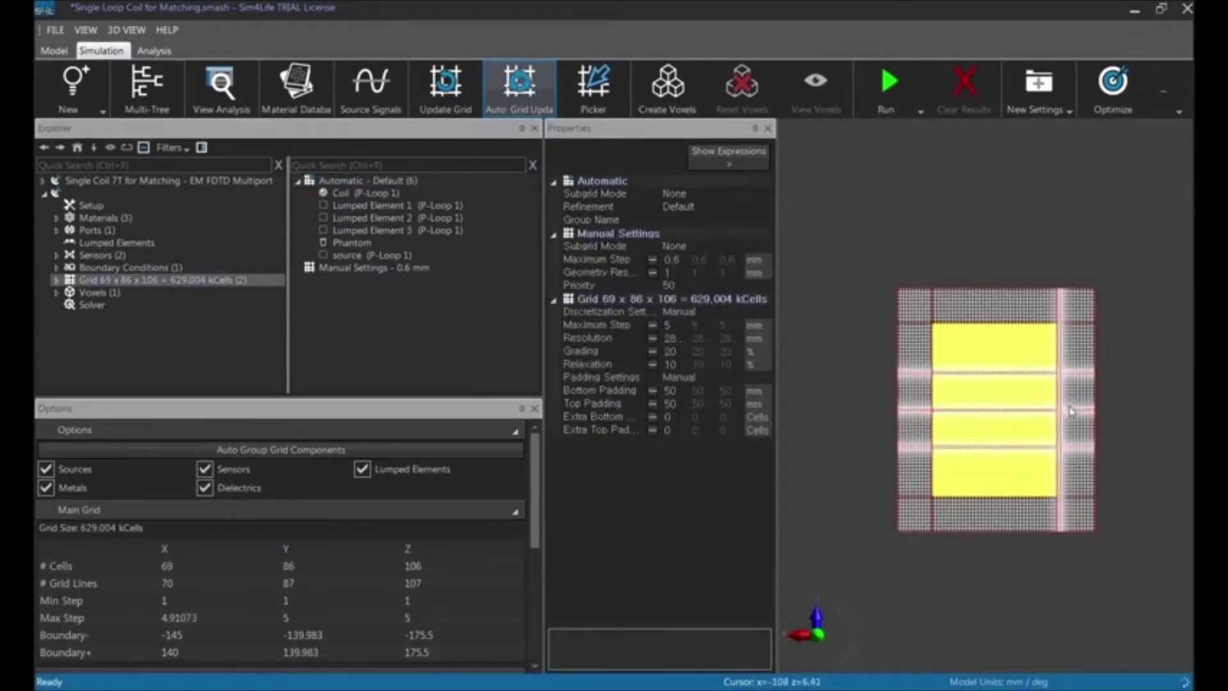
Step: Set both the discretization and the padding settings of the cloned simulation's grid to Automatic
{"action": "left_click", "coordinate": [698, 312]}
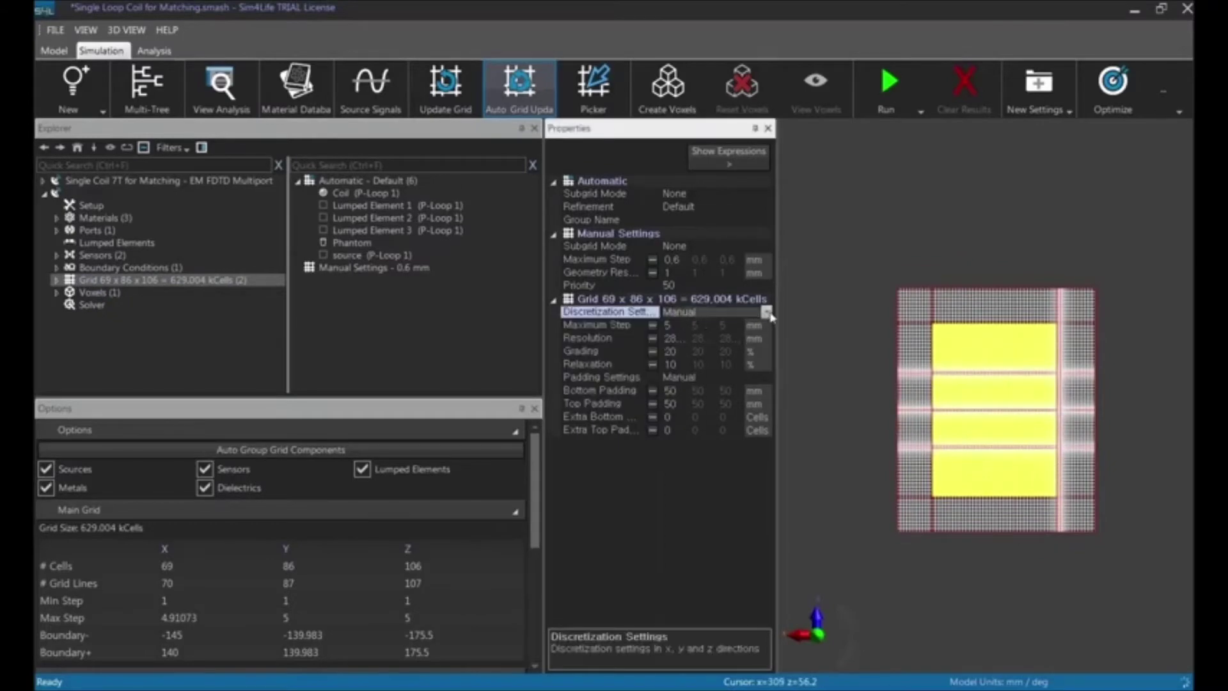
{"action": "left_click", "coordinate": [766, 311]}
{"action": "left_click", "coordinate": [742, 331]}
{"action": "left_click", "coordinate": [736, 377]}
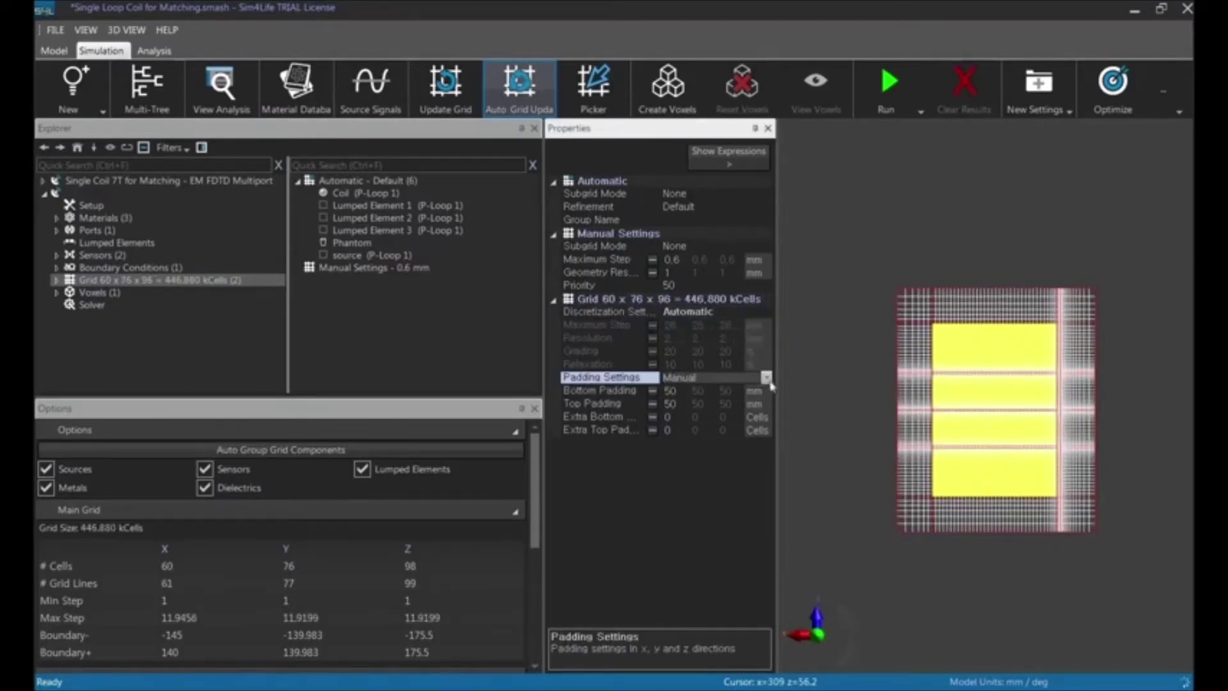
{"action": "left_click", "coordinate": [766, 377]}
{"action": "left_click", "coordinate": [703, 397]}
Step: Try Very Coarse refinement for the Automatic grid group, inspect the grid lines at the coil's gap, and restore Default
{"action": "middle_click_drag", "start_coordinate": [1035, 435], "coordinate": [1017, 471]}
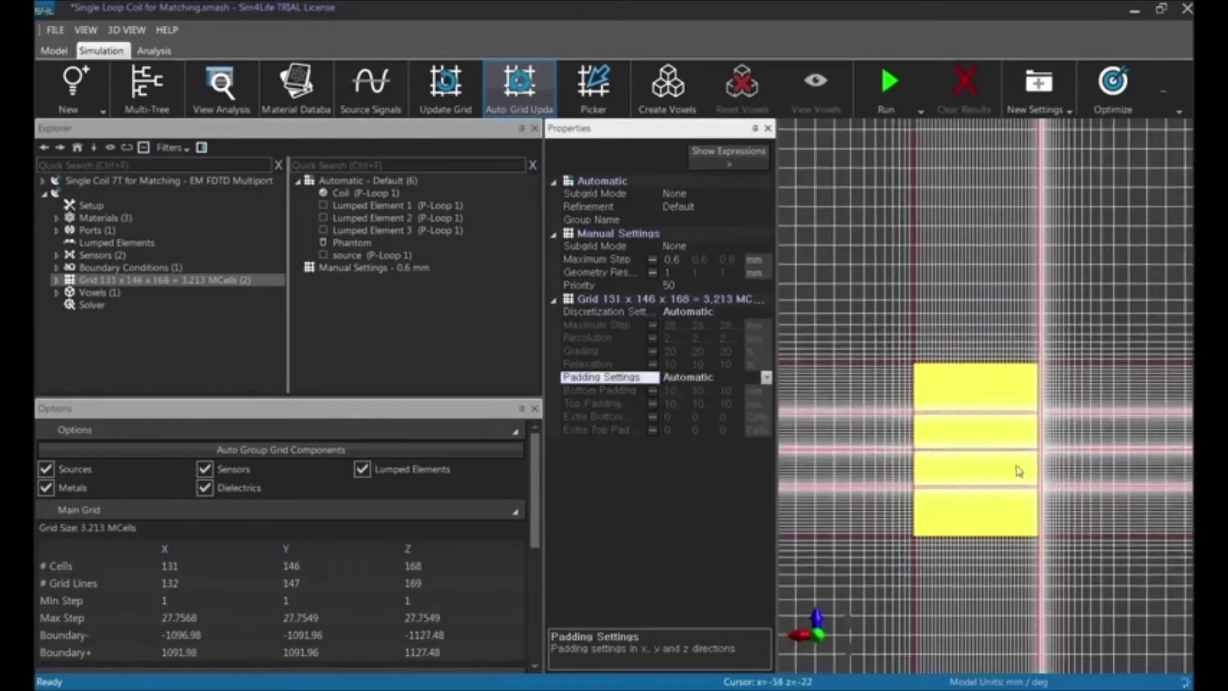
{"action": "scroll", "coordinate": [1020, 492], "scroll_direction": "down", "scroll_amount": 10}
{"action": "left_click", "coordinate": [369, 182]}
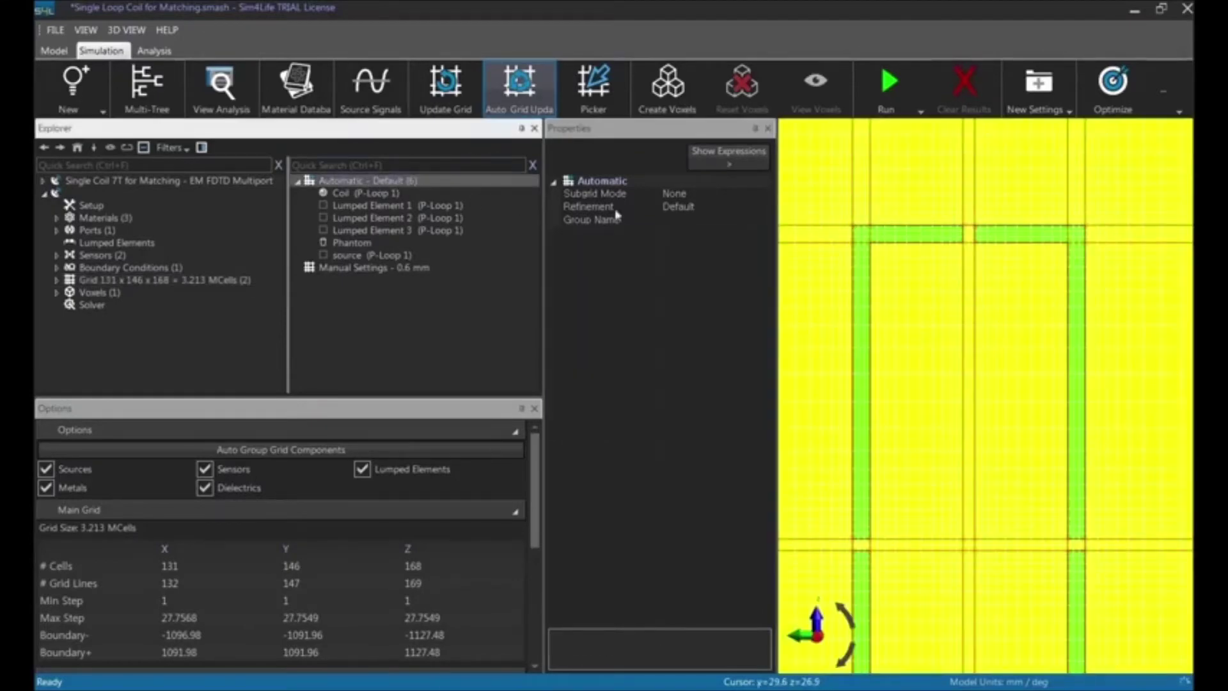
{"action": "left_click", "coordinate": [704, 207]}
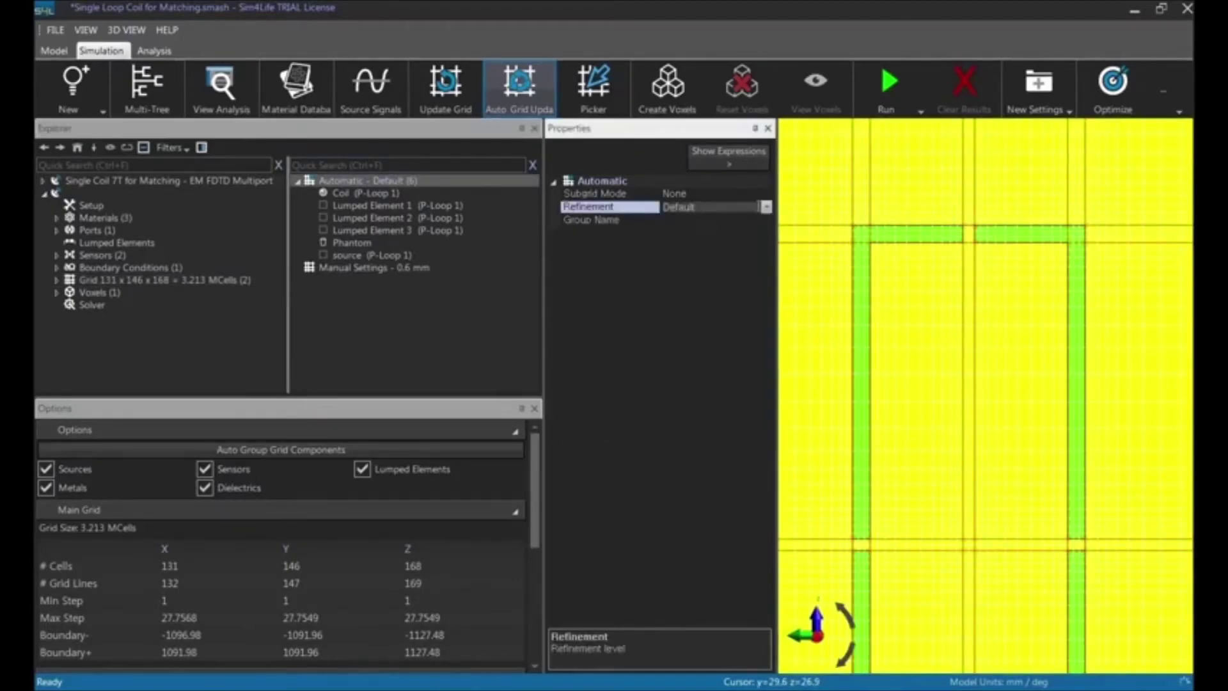
{"action": "left_click", "coordinate": [766, 206]}
{"action": "left_click", "coordinate": [750, 274]}
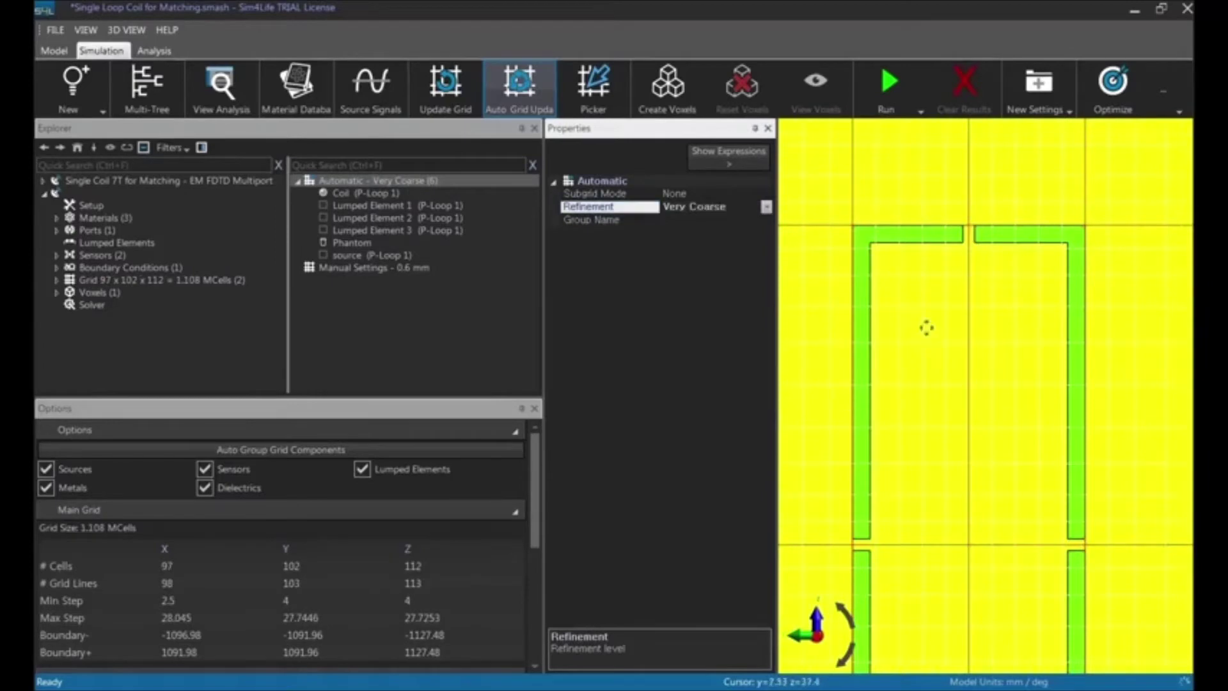
{"action": "scroll", "coordinate": [957, 398], "scroll_direction": "up", "scroll_amount": 8}
{"action": "middle_click_drag", "start_coordinate": [937, 346], "coordinate": [1056, 472]}
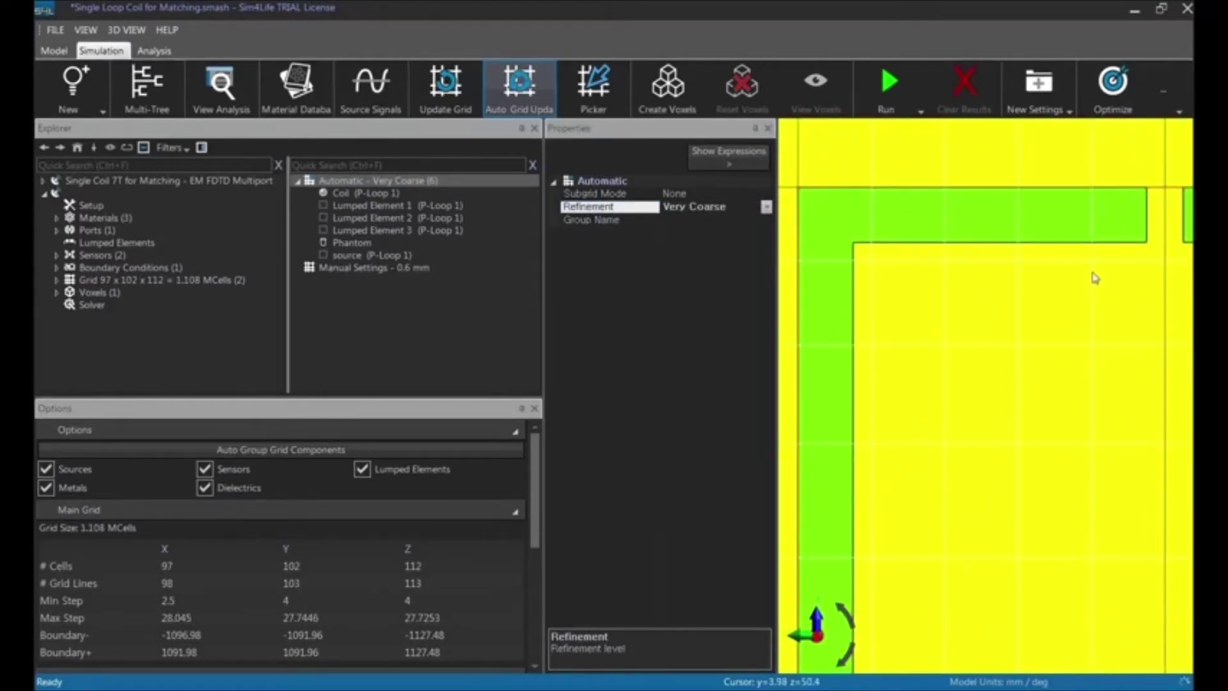
{"action": "middle_click_drag", "start_coordinate": [1095, 278], "coordinate": [1023, 308]}
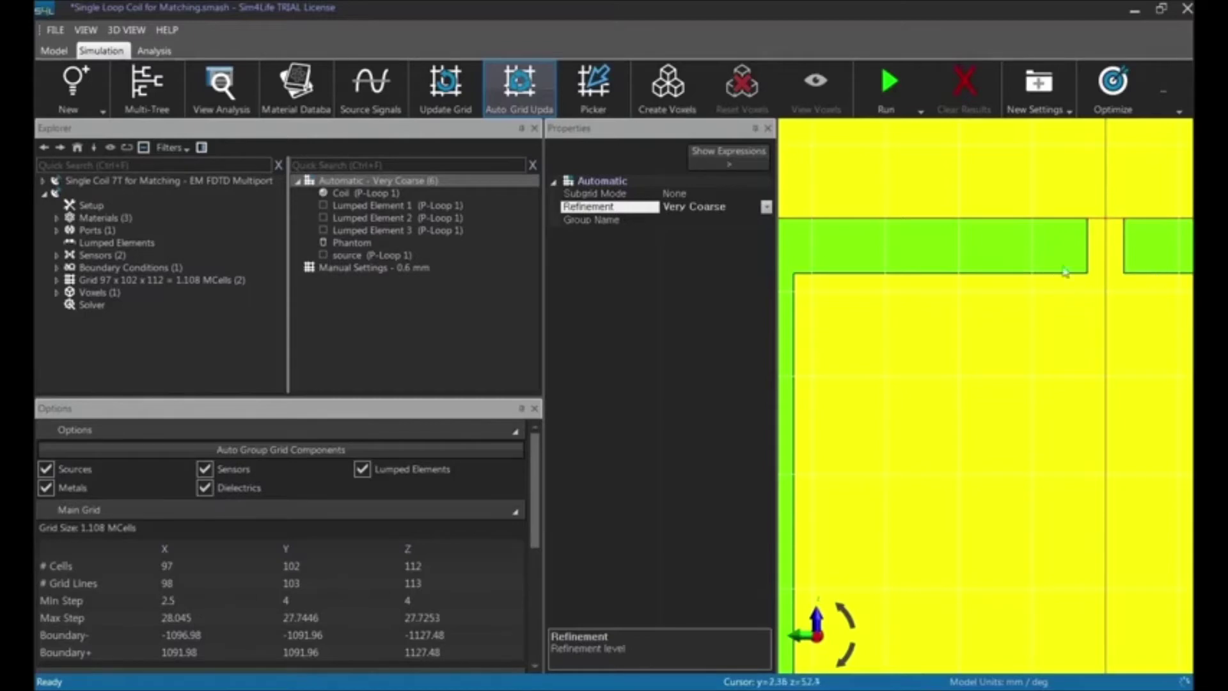
{"action": "left_click", "coordinate": [767, 207]}
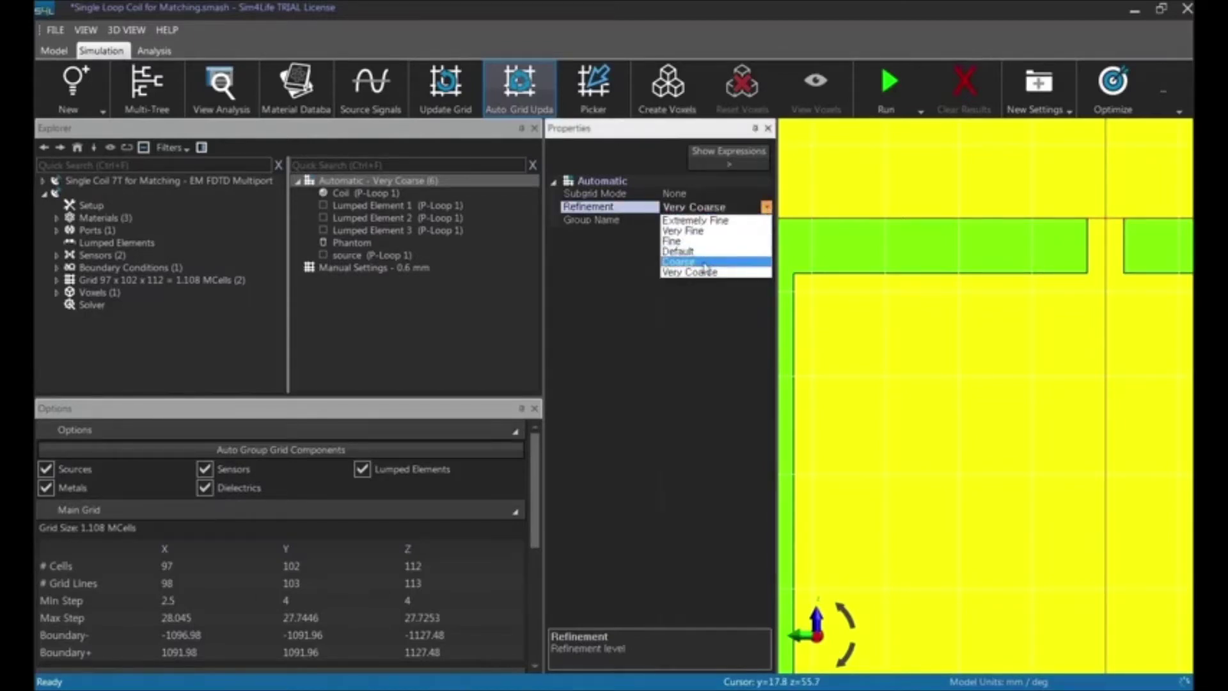
{"action": "left_click", "coordinate": [691, 250]}
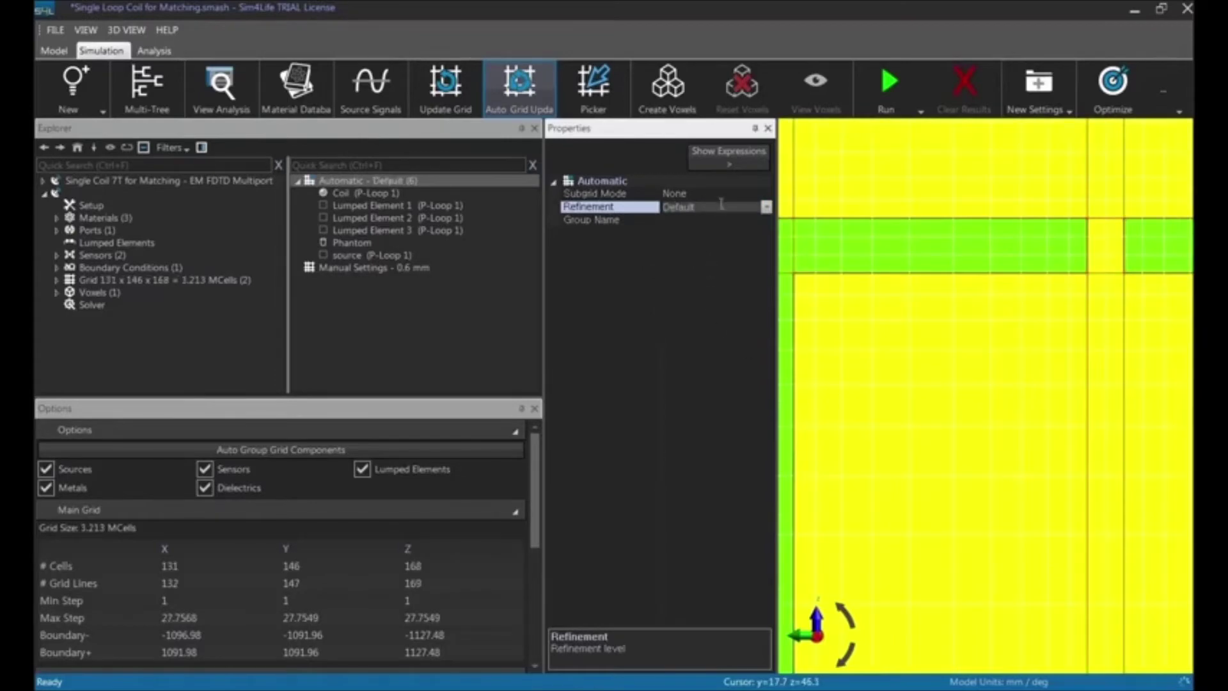
Step: Try Fine refinement for the Automatic grid group, inspect the grid lines at the coil's gap, and restore Default
{"action": "left_click", "coordinate": [767, 207]}
{"action": "left_click", "coordinate": [723, 242]}
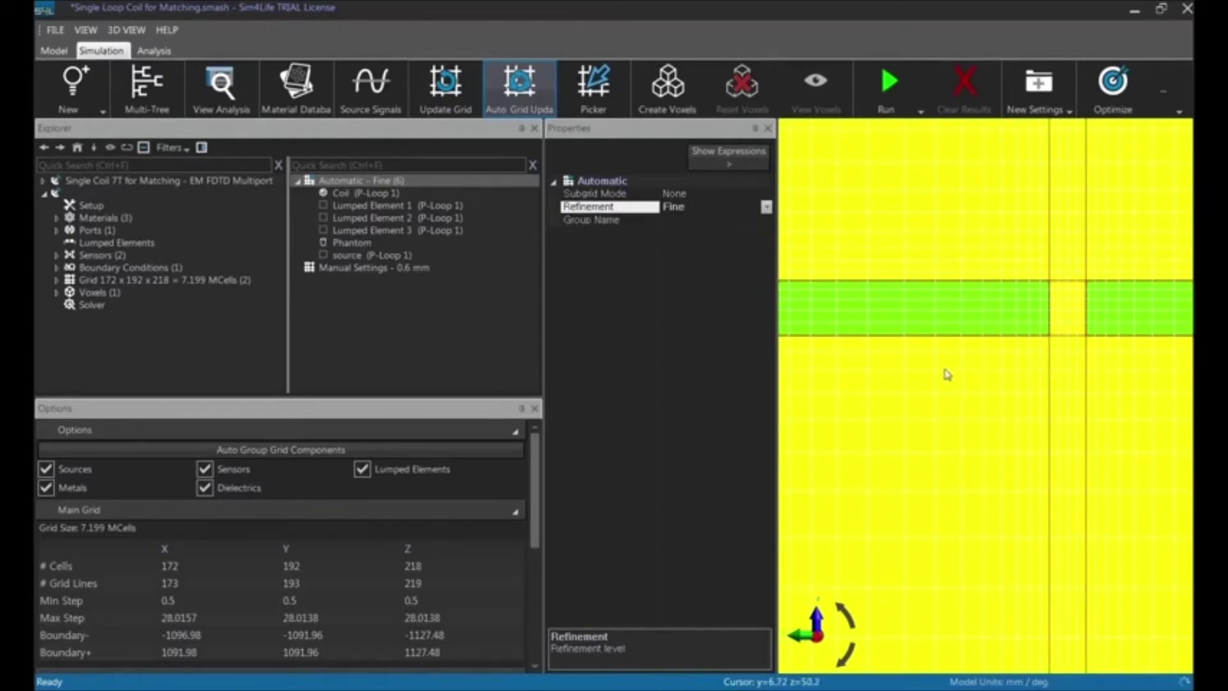
{"action": "left_click", "coordinate": [766, 207]}
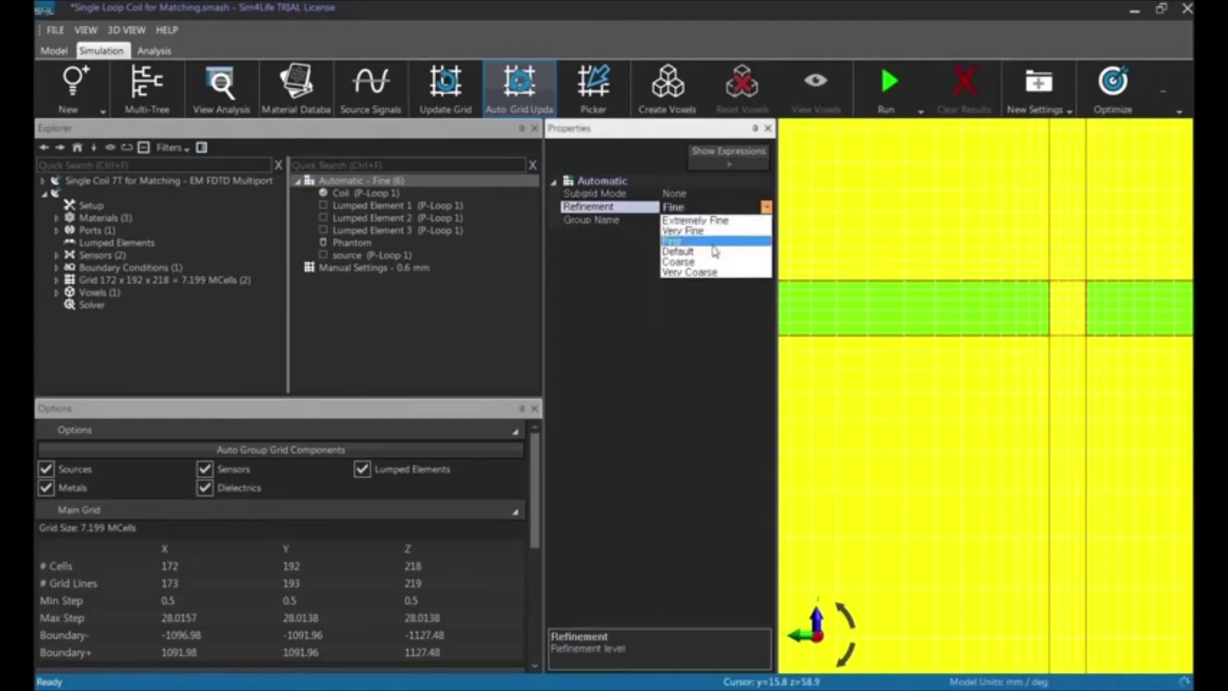
{"action": "left_click", "coordinate": [678, 251]}
{"action": "scroll", "coordinate": [996, 443], "scroll_direction": "down", "scroll_amount": 6}
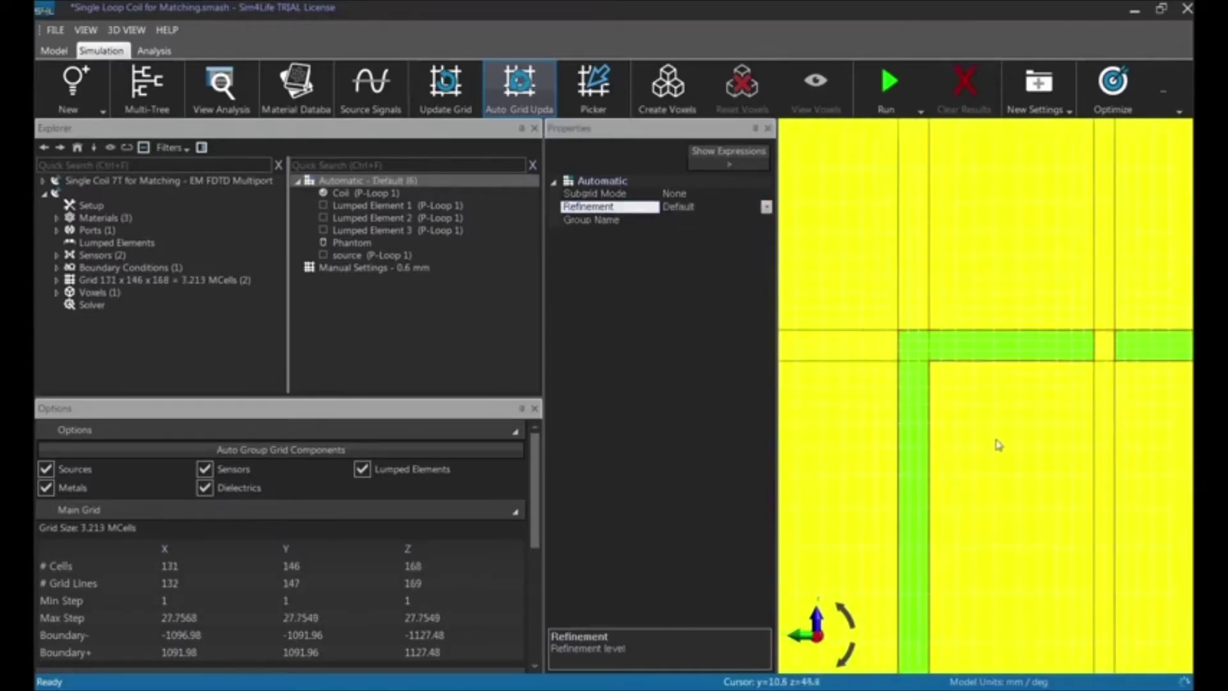
{"action": "middle_click_drag", "start_coordinate": [992, 467], "coordinate": [963, 434]}
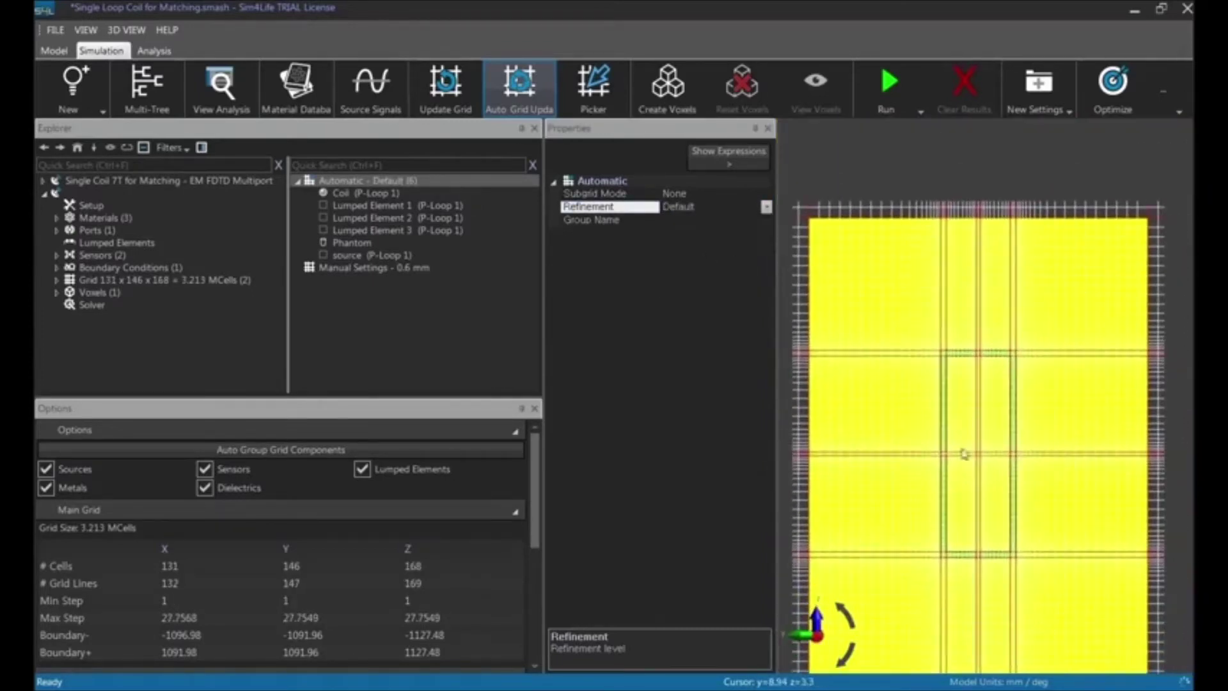
Step: Switch the discretization settings of the cloned simulation's main grid to Manual
{"action": "left_click", "coordinate": [160, 280]}
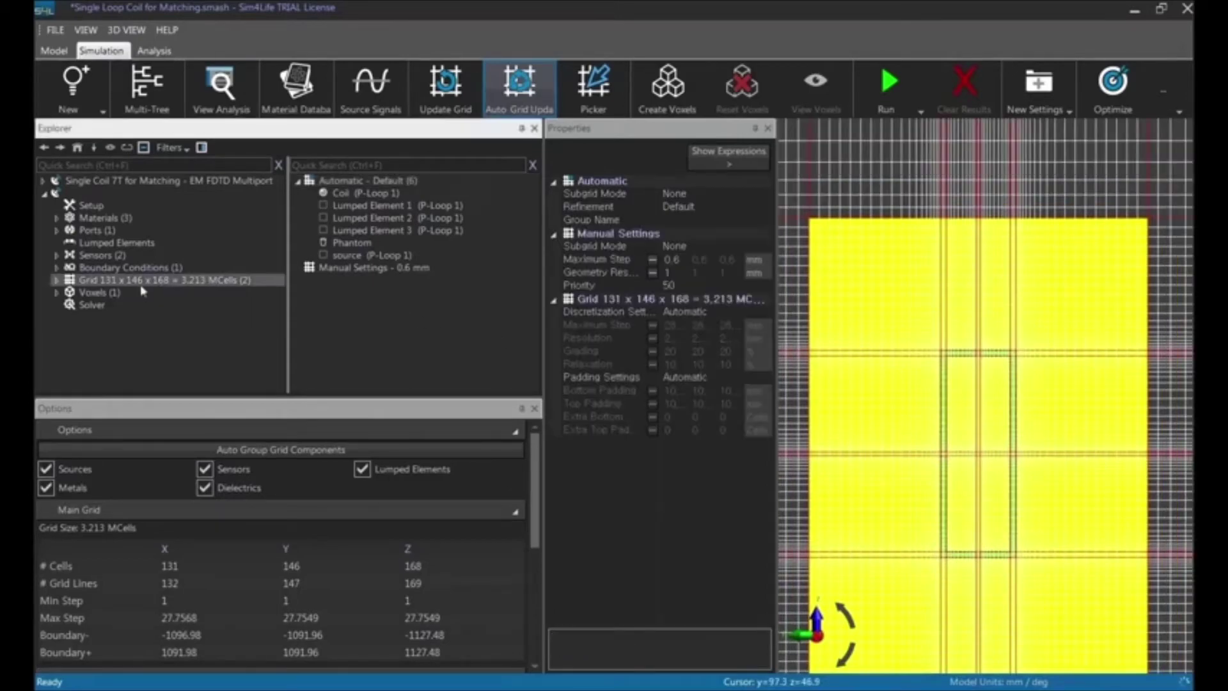
{"action": "scroll", "coordinate": [891, 365], "scroll_direction": "down", "scroll_amount": 5}
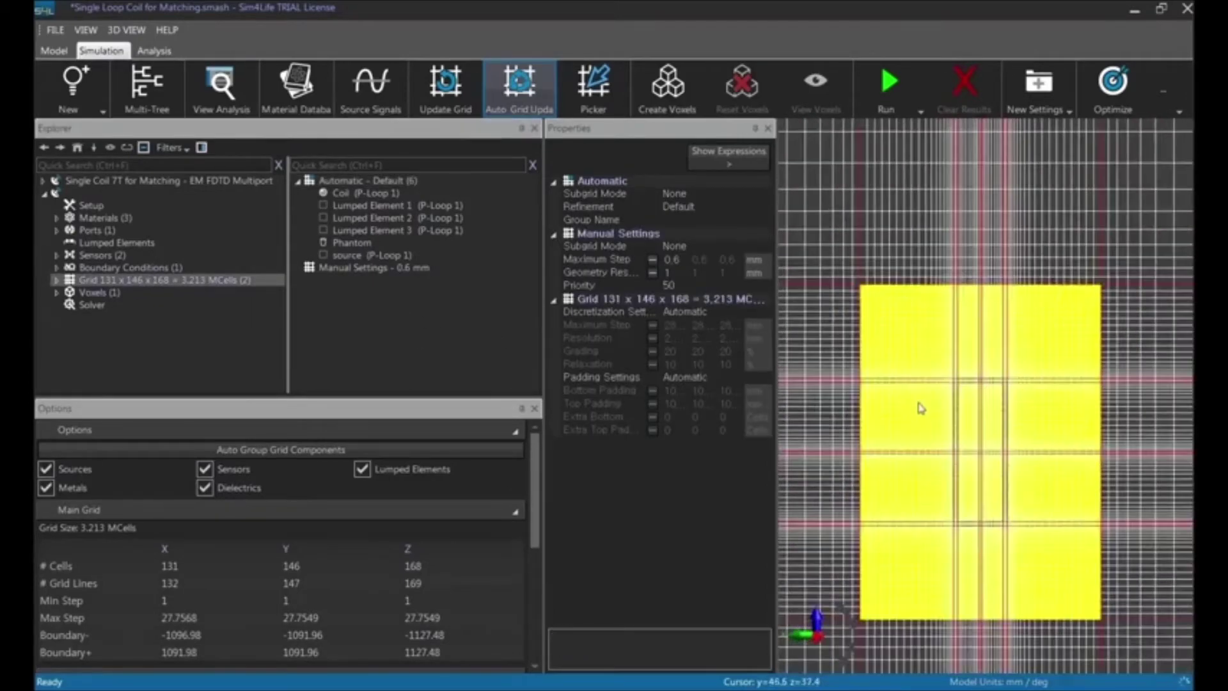
{"action": "left_click", "coordinate": [590, 314]}
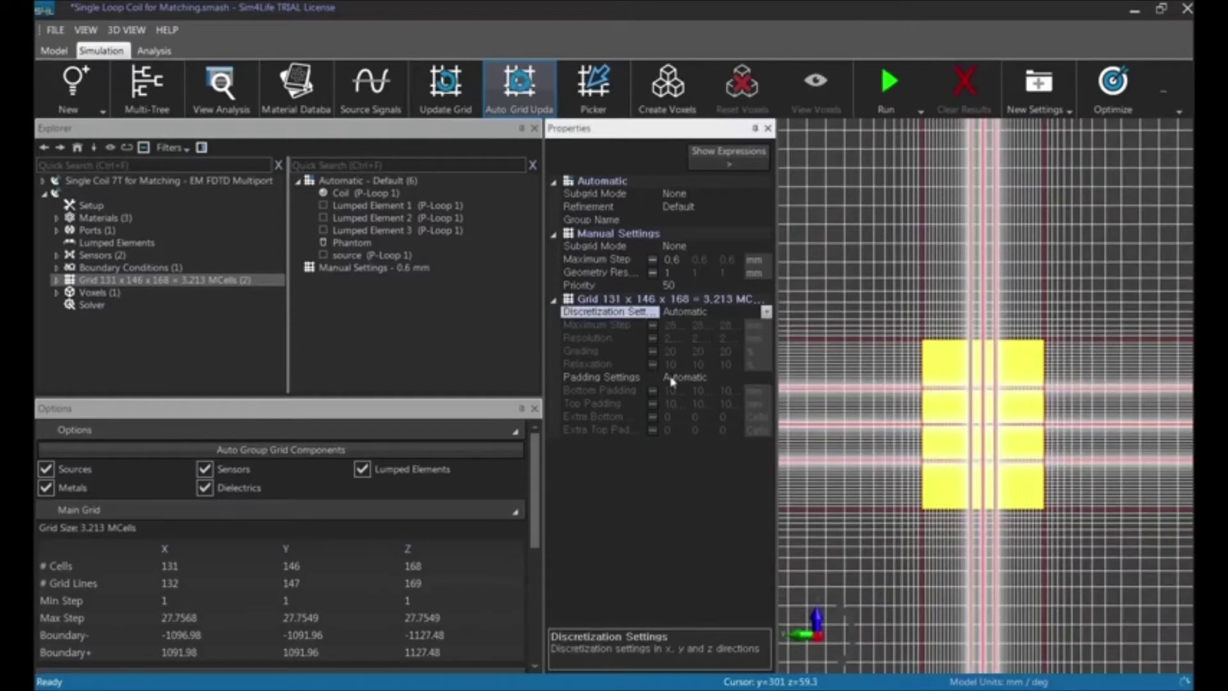
{"action": "left_click", "coordinate": [767, 313]}
{"action": "left_click", "coordinate": [763, 337]}
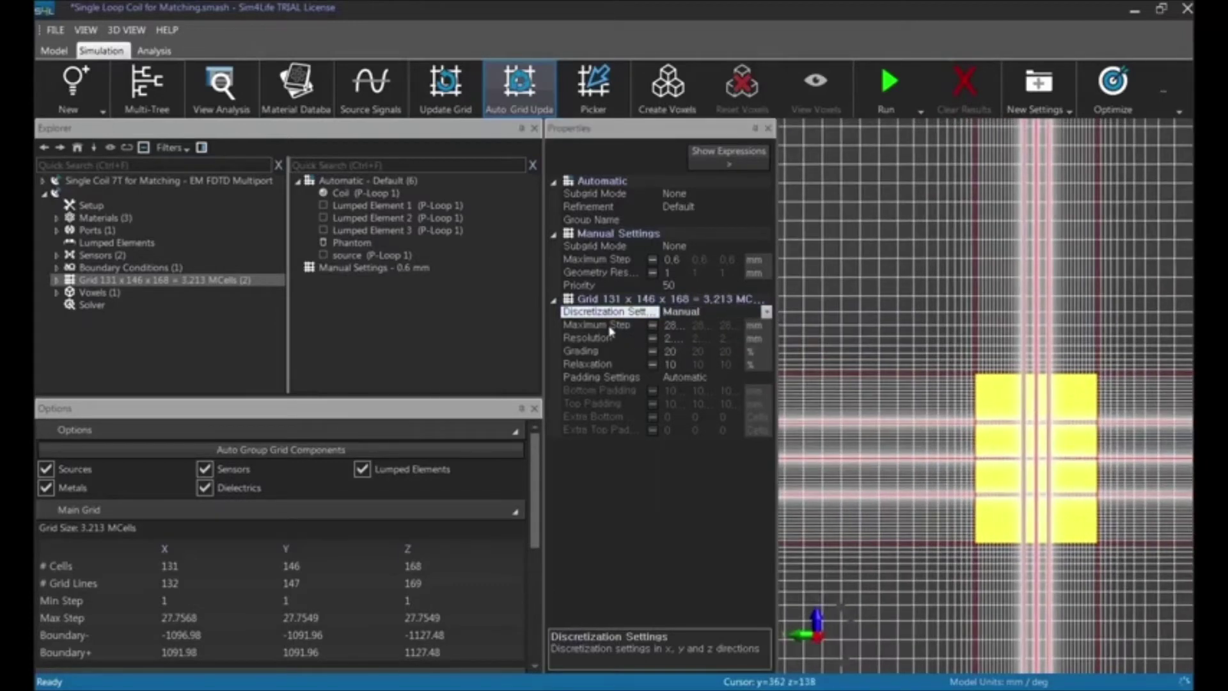
Step: Set the main grid's maximum step to 5 mm and inspect the grid lines in the padding region around the phantom
{"action": "left_click", "coordinate": [608, 326]}
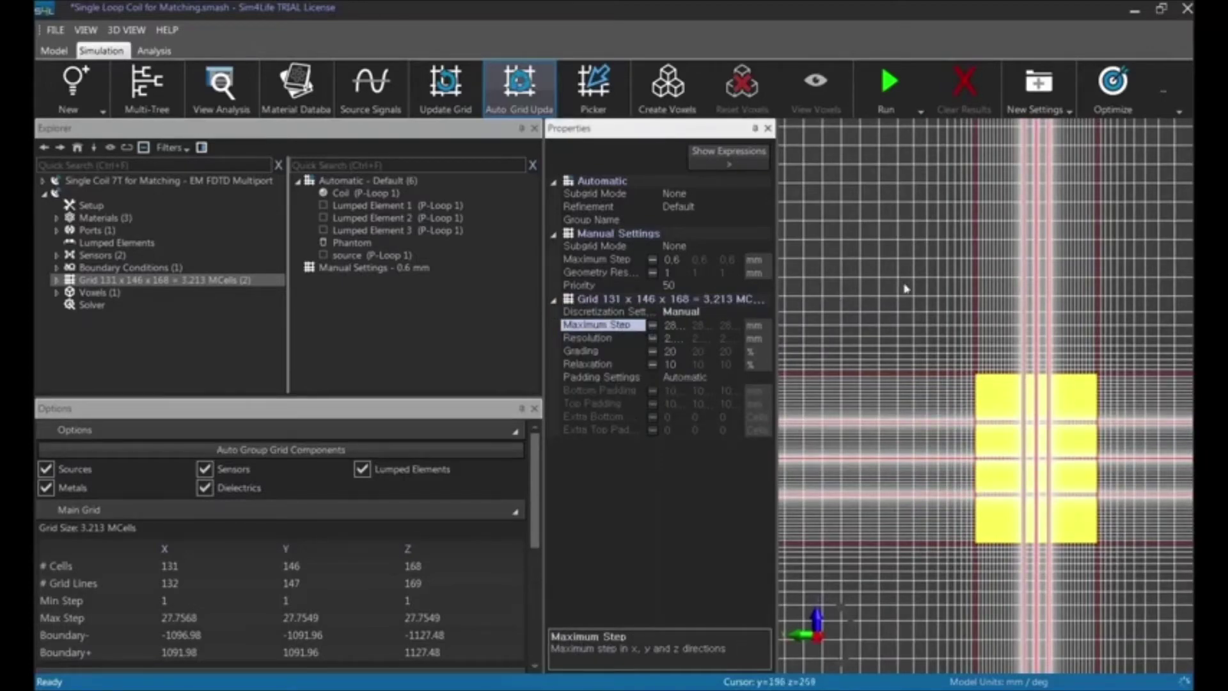
{"action": "middle_click_drag", "start_coordinate": [915, 290], "coordinate": [971, 320]}
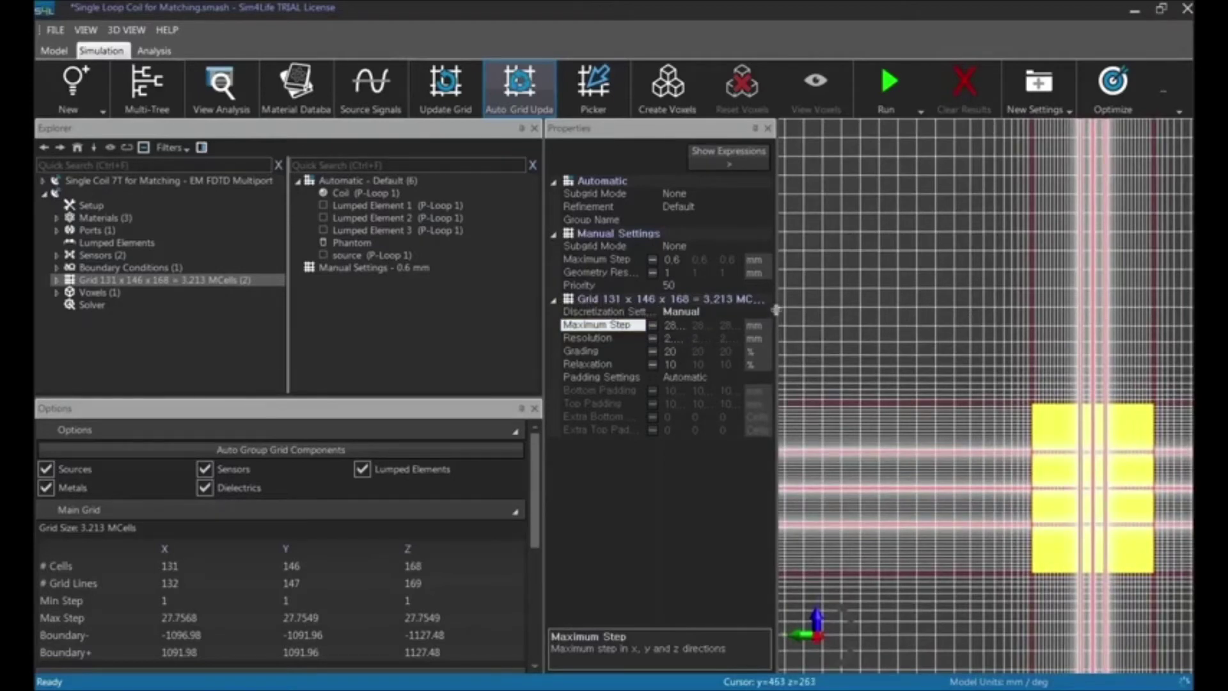
{"action": "left_click_drag", "start_coordinate": [775, 310], "coordinate": [859, 325]}
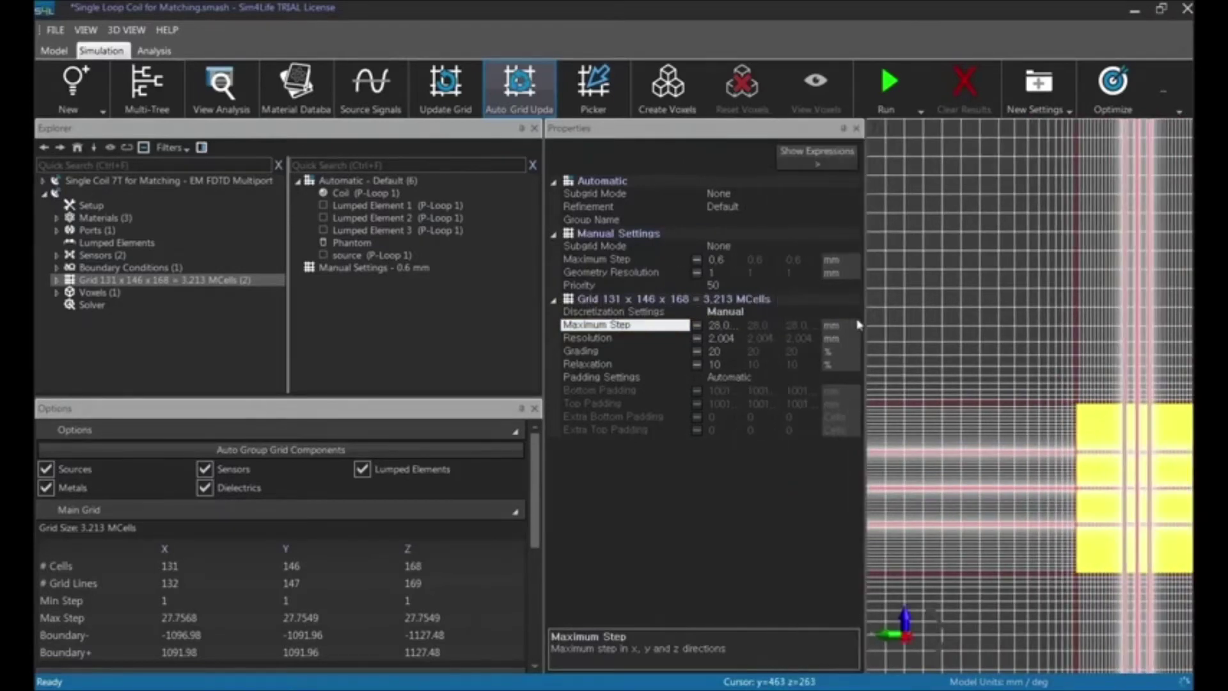
{"action": "left_click", "coordinate": [730, 325]}
{"action": "double_click", "coordinate": [734, 326]}
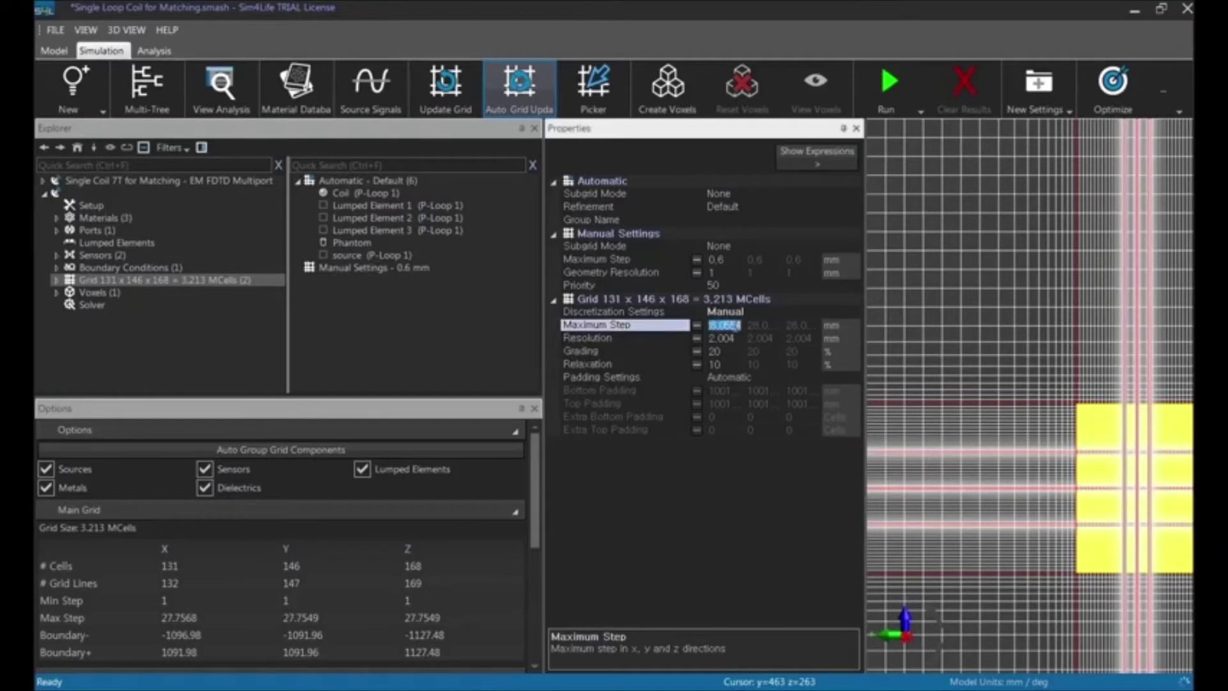
{"action": "type", "text": "5"}
{"action": "key", "text": "Return"}
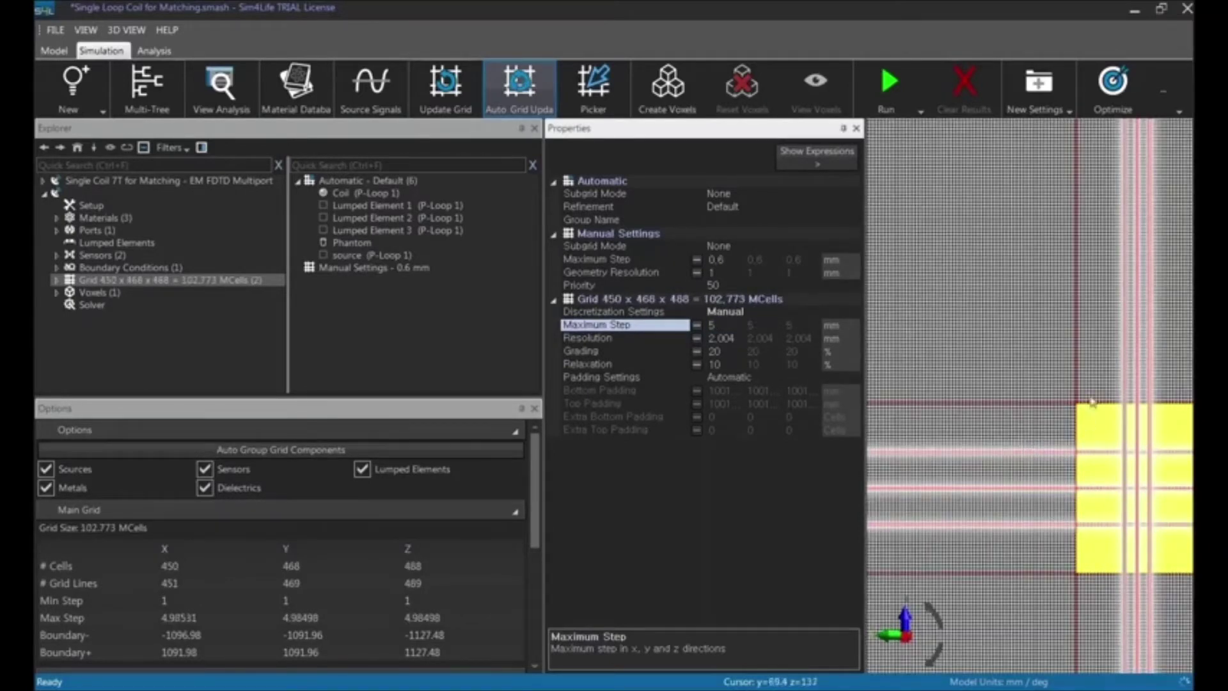
{"action": "scroll", "coordinate": [1030, 448], "scroll_direction": "down", "scroll_amount": 5}
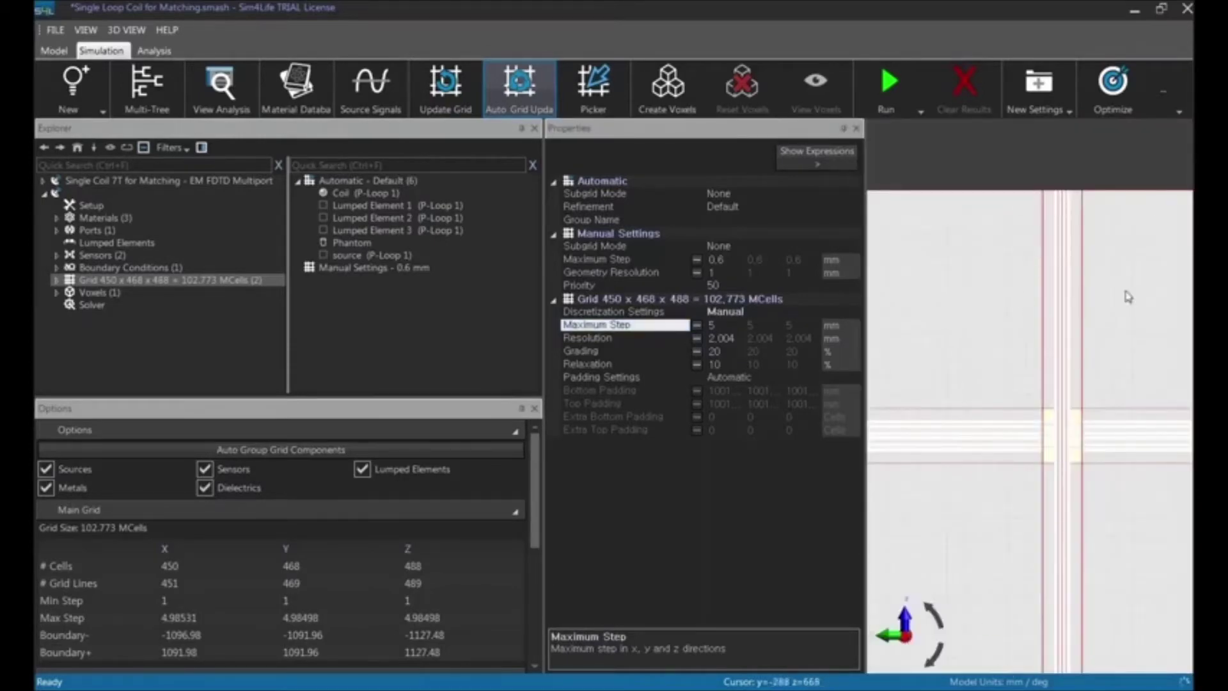
{"action": "scroll", "coordinate": [979, 377], "scroll_direction": "up", "scroll_amount": 5}
{"action": "scroll", "coordinate": [1038, 474], "scroll_direction": "up", "scroll_amount": 5}
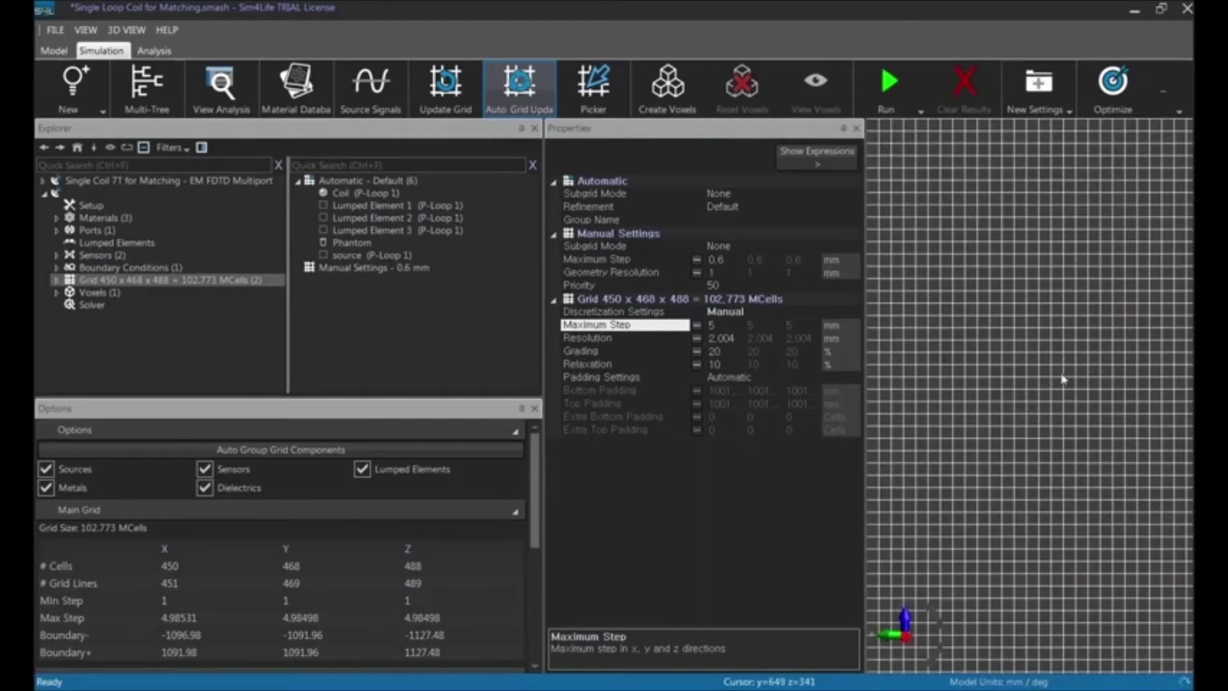
{"action": "scroll", "coordinate": [1088, 434], "scroll_direction": "down", "scroll_amount": 5}
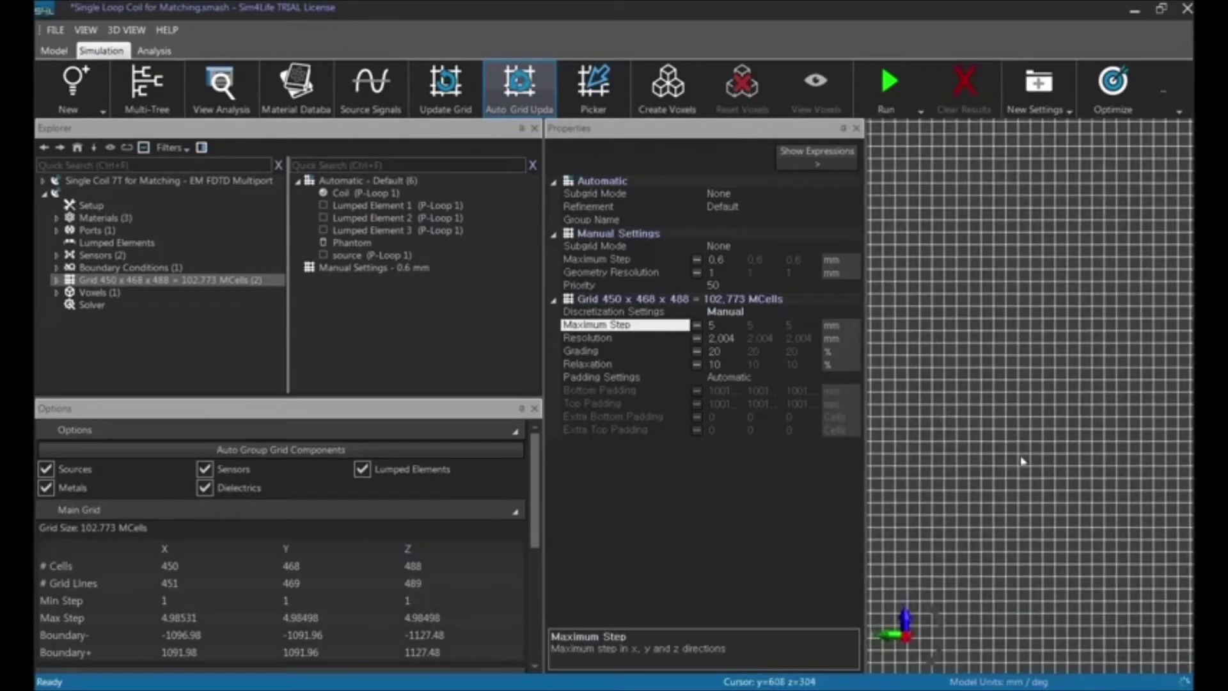
{"action": "middle_click_drag", "start_coordinate": [1053, 457], "coordinate": [909, 293]}
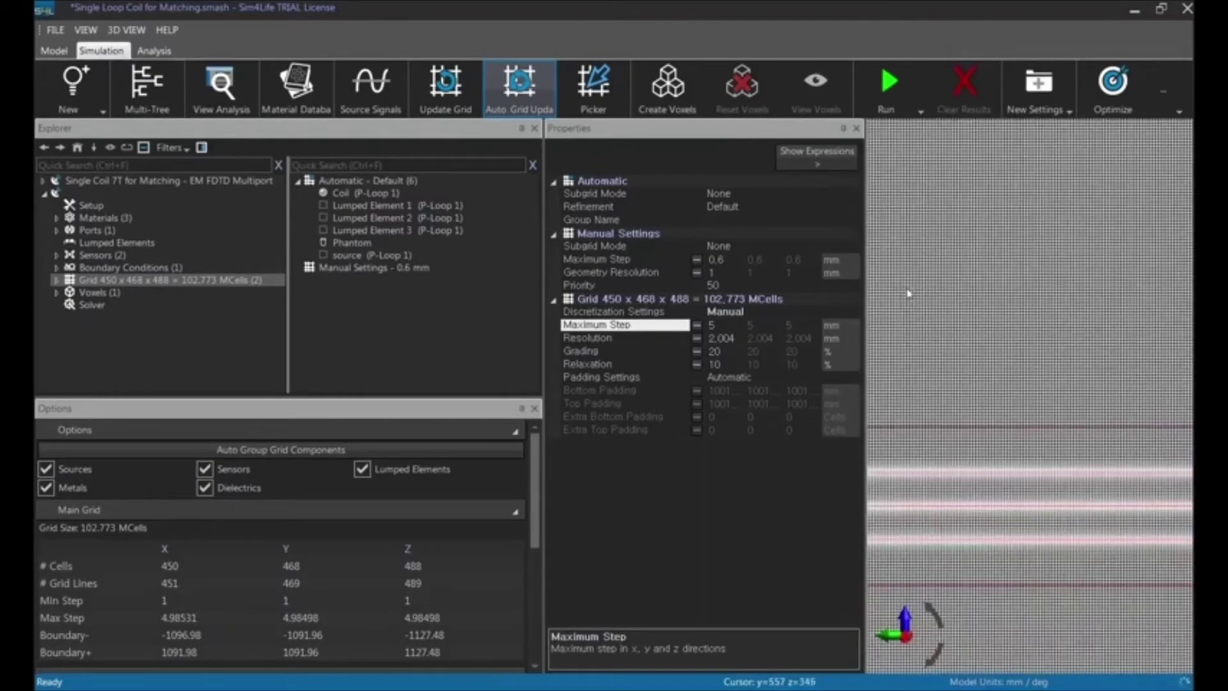
Step: Set the main grid's maximum step to 28 mm and inspect the grid lines around the coil
{"action": "left_click", "coordinate": [646, 327]}
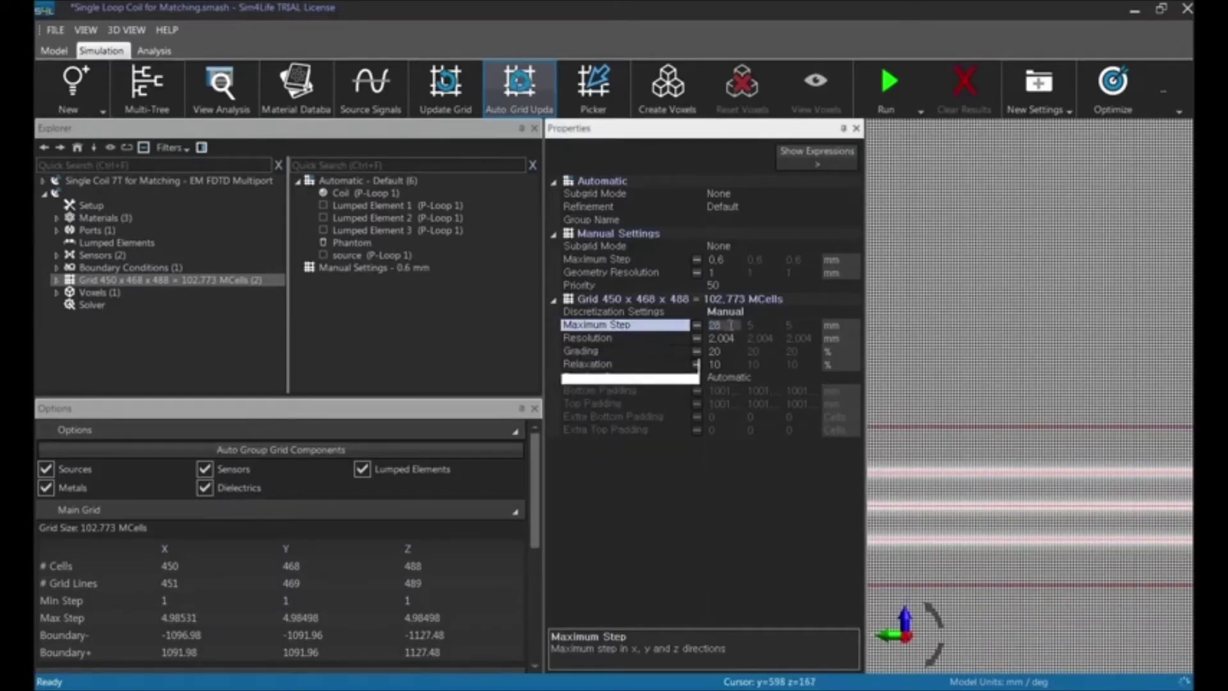
{"action": "key", "text": "Return"}
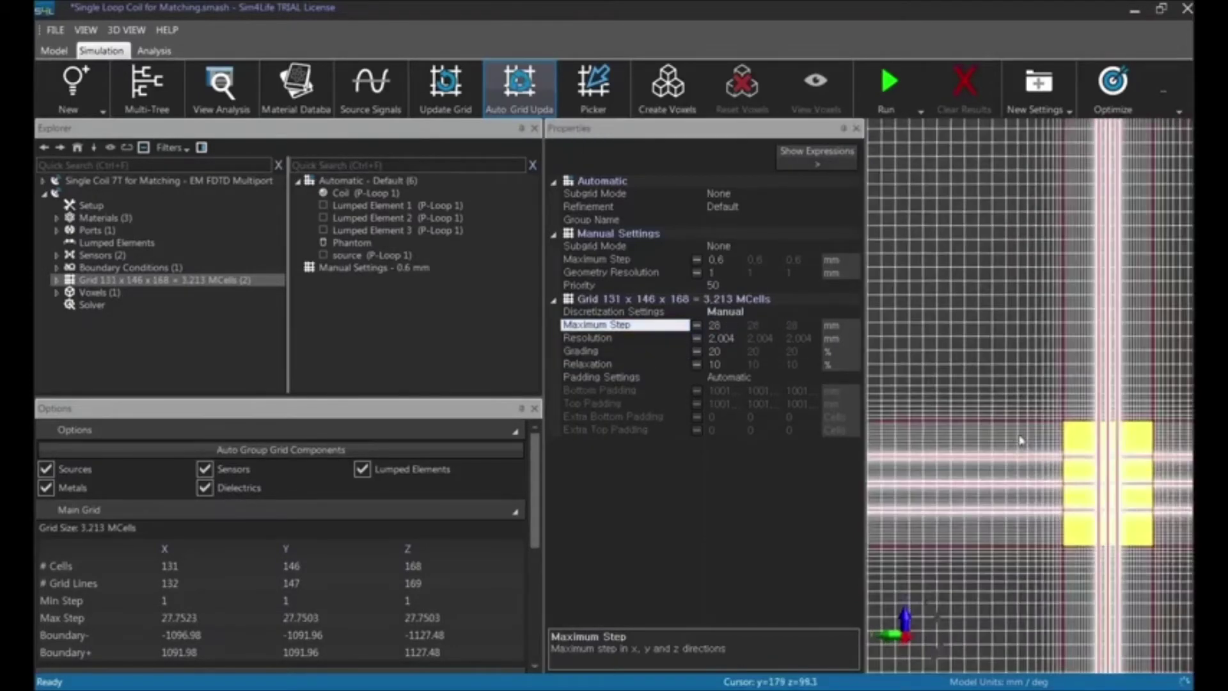
{"action": "scroll", "coordinate": [1021, 440], "scroll_direction": "up", "scroll_amount": 6}
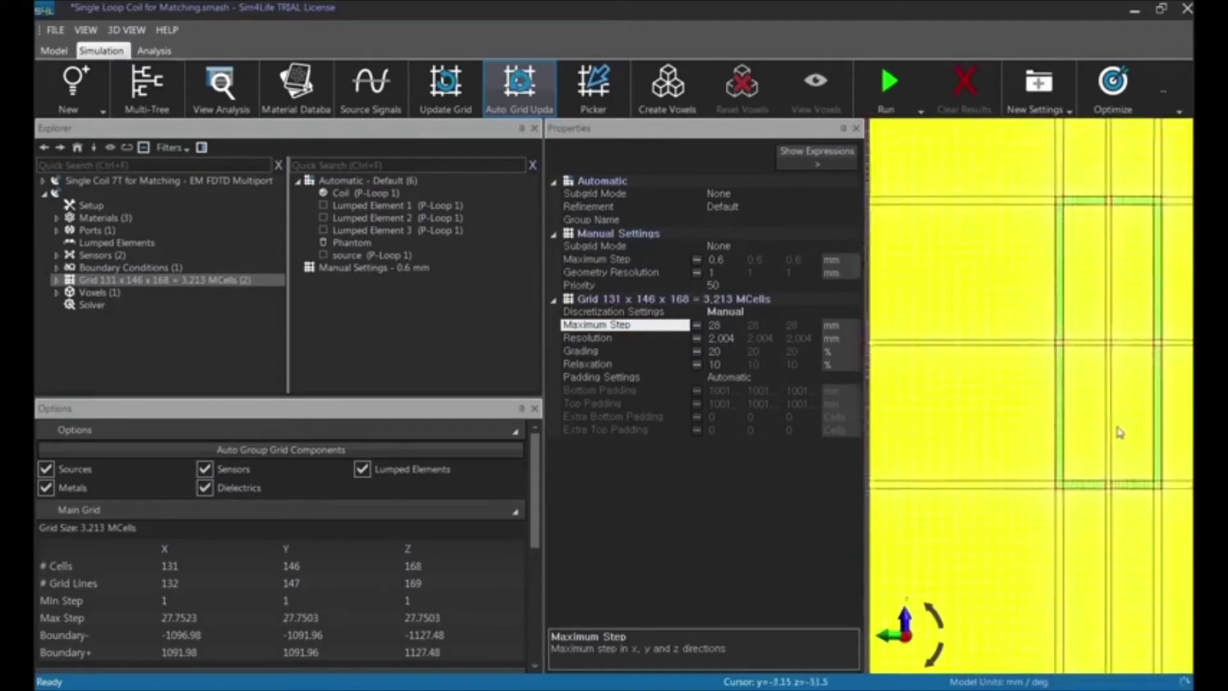
{"action": "scroll", "coordinate": [1088, 435], "scroll_direction": "up", "scroll_amount": 5}
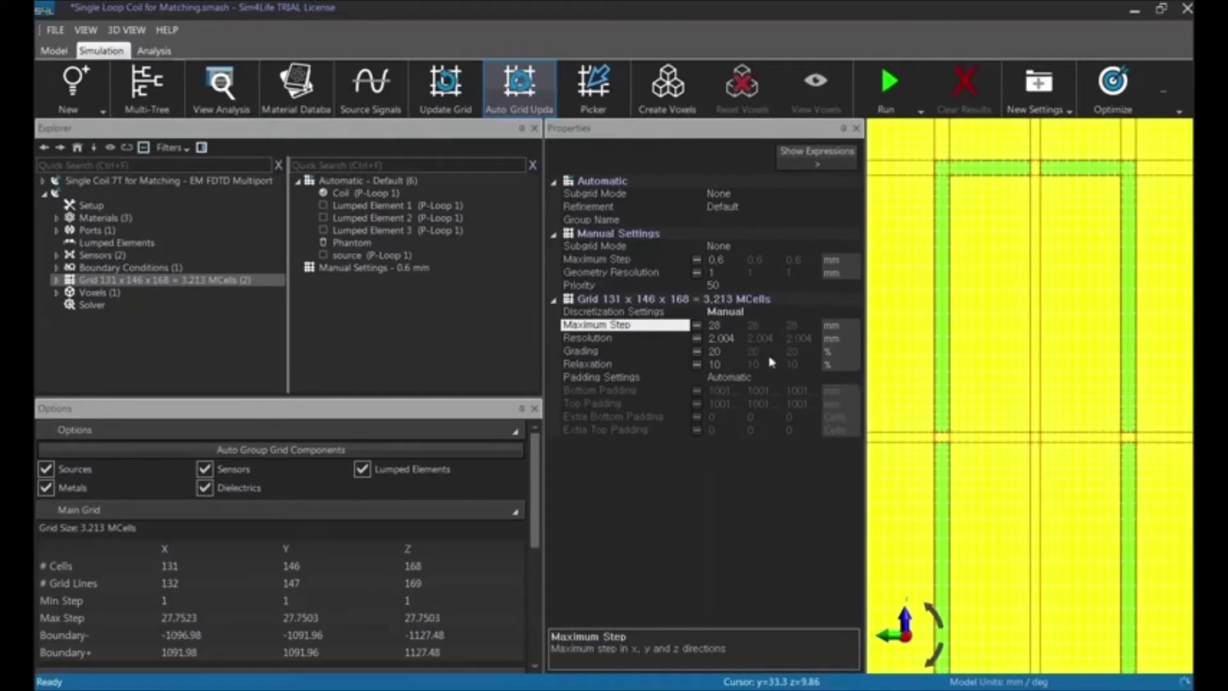
Step: Switch the main grid's padding settings to Manual and set the bottom padding to 500 mm in all directions
{"action": "left_click", "coordinate": [640, 380]}
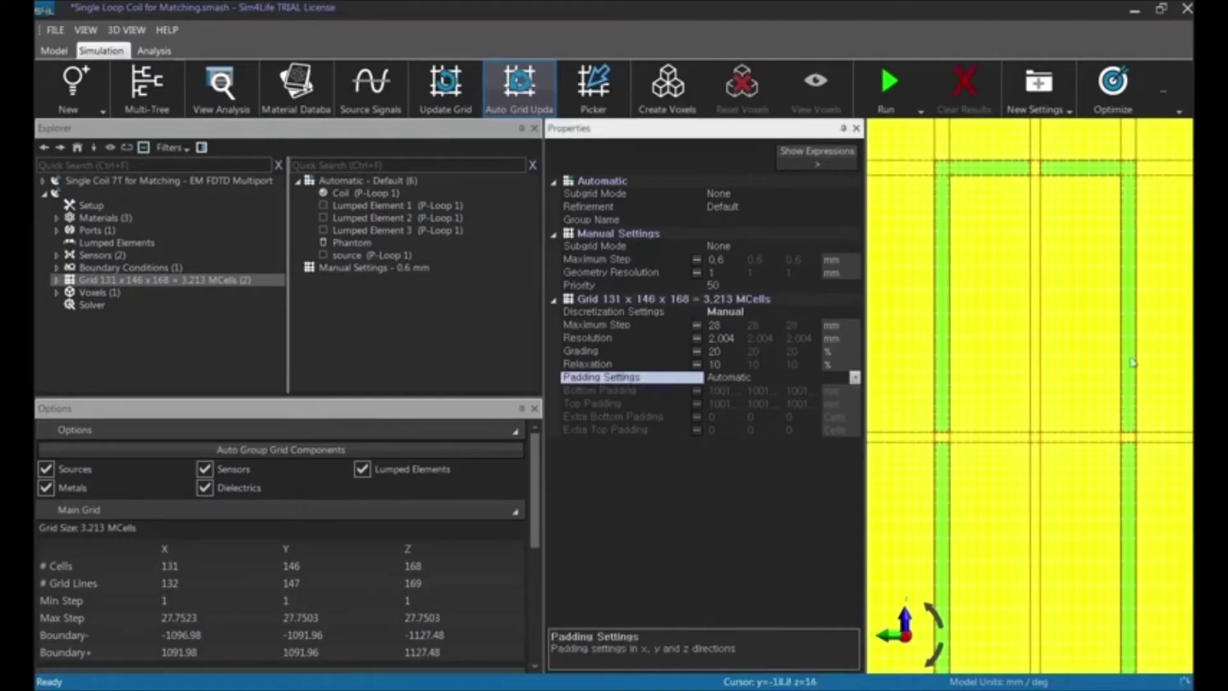
{"action": "scroll", "coordinate": [1065, 338], "scroll_direction": "down", "scroll_amount": 3}
{"action": "scroll", "coordinate": [1109, 456], "scroll_direction": "down", "scroll_amount": 6}
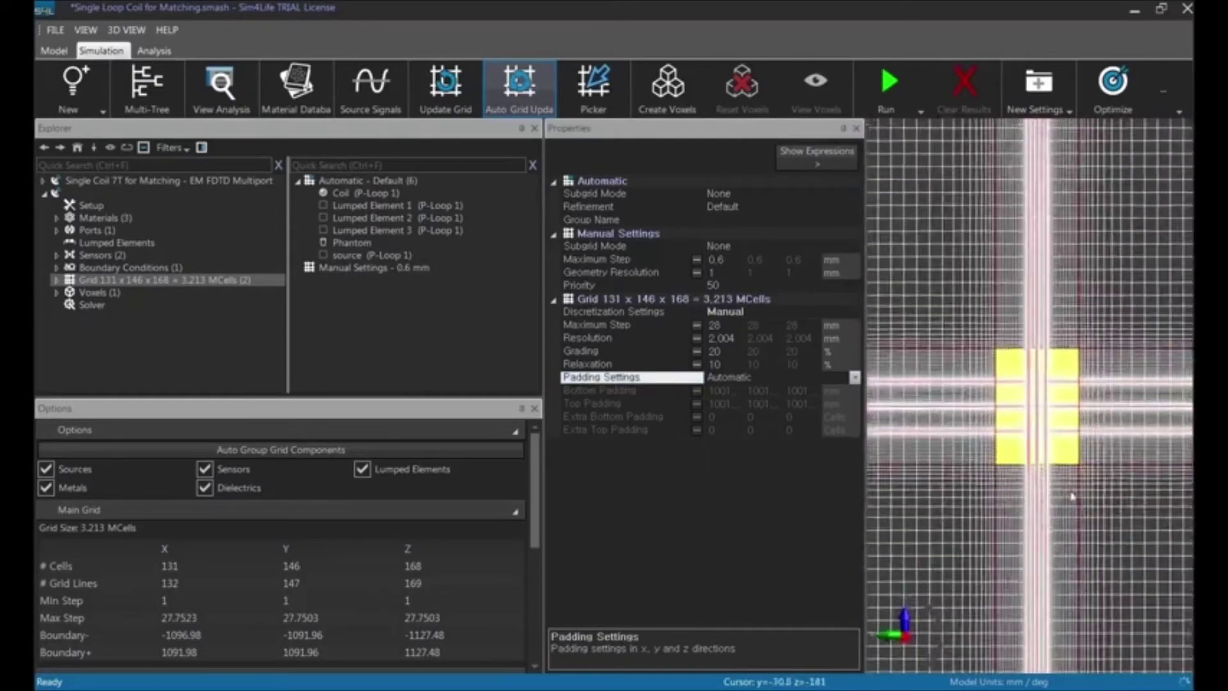
{"action": "left_click", "coordinate": [854, 377]}
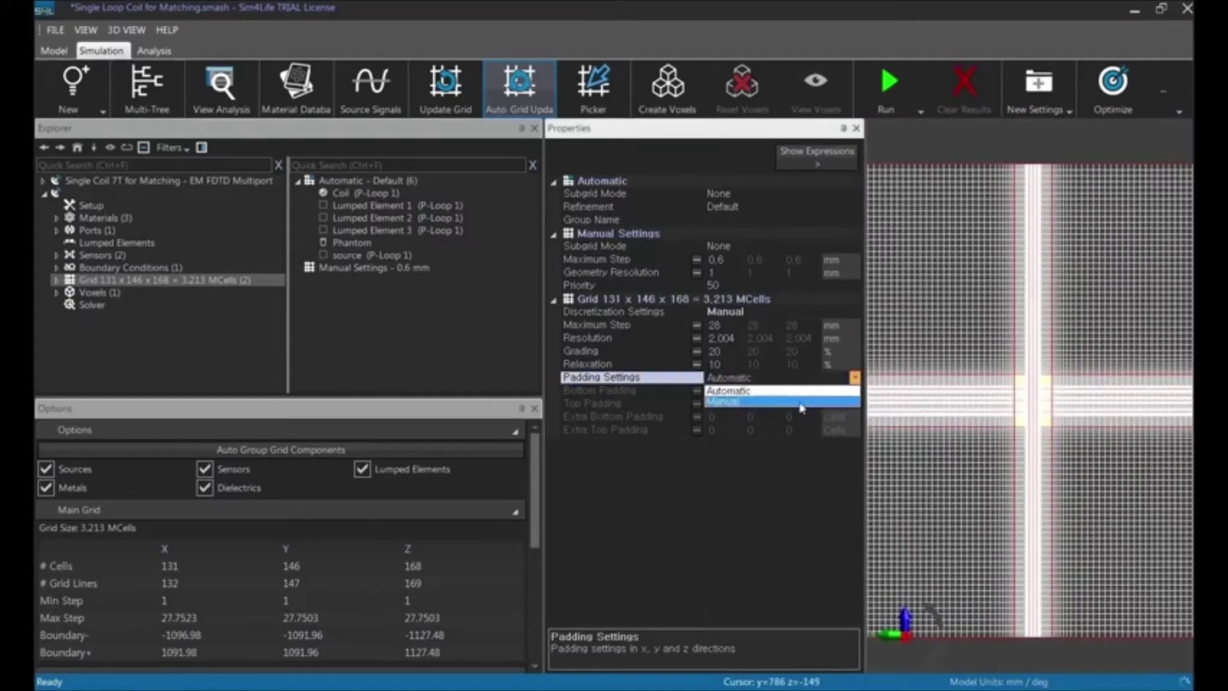
{"action": "left_click", "coordinate": [800, 403]}
{"action": "left_click", "coordinate": [729, 391]}
{"action": "double_click", "coordinate": [726, 391]}
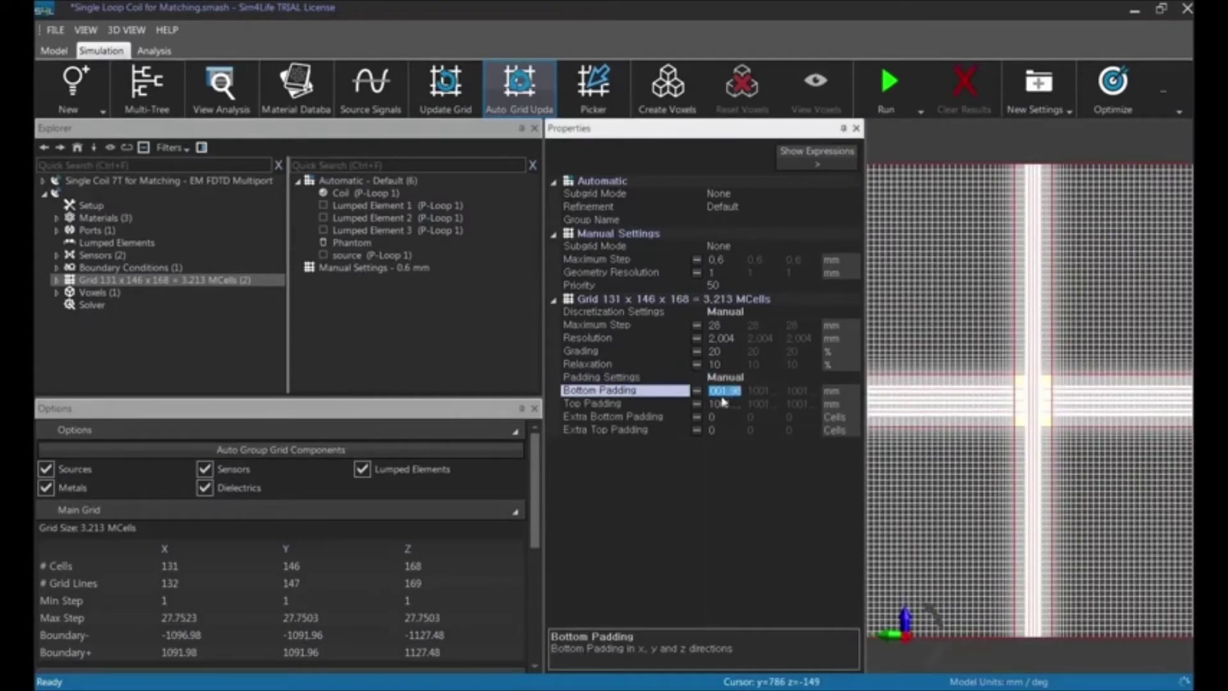
{"action": "type", "text": "500"}
{"action": "key", "text": "Return"}
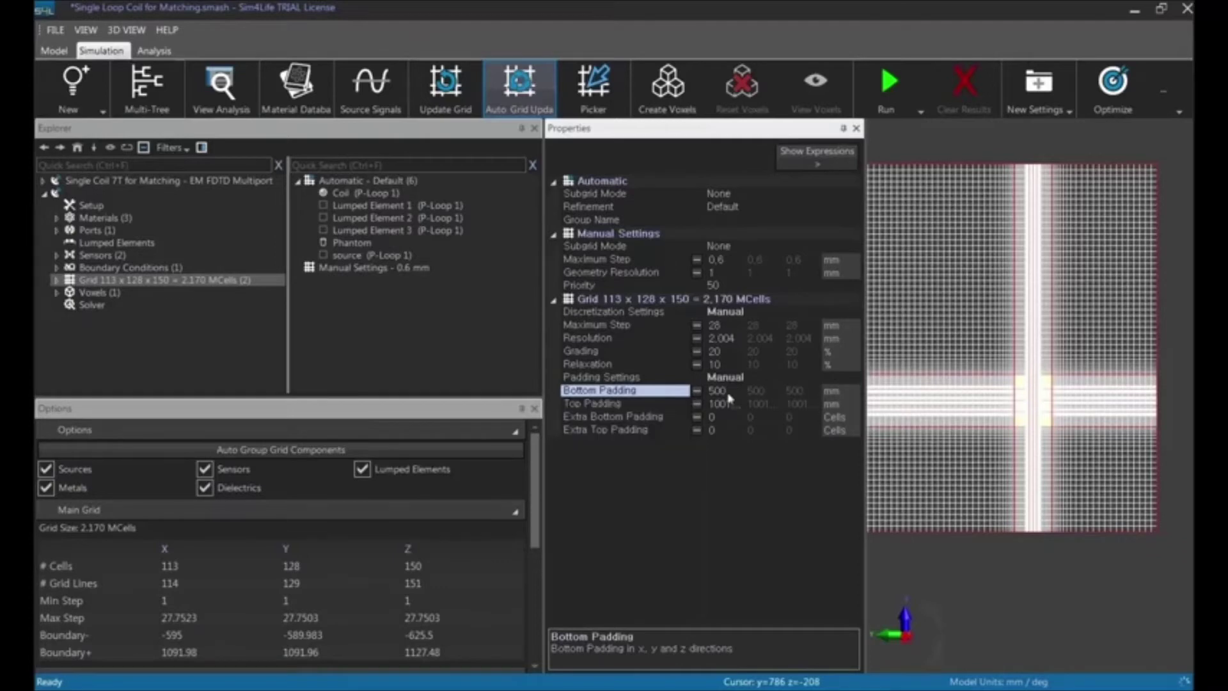
Step: Unlink and relink the axes of the bottom padding, and return the padding settings to Automatic
{"action": "left_click", "coordinate": [697, 390]}
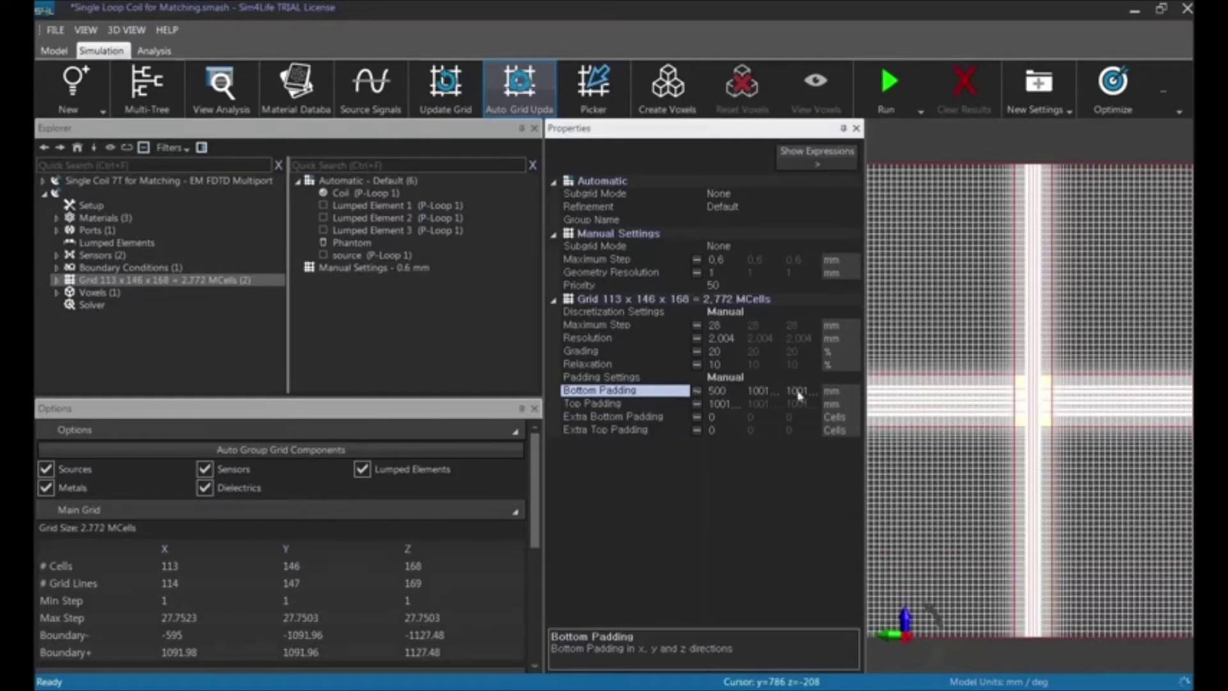
{"action": "left_click", "coordinate": [697, 390]}
{"action": "left_click", "coordinate": [828, 377]}
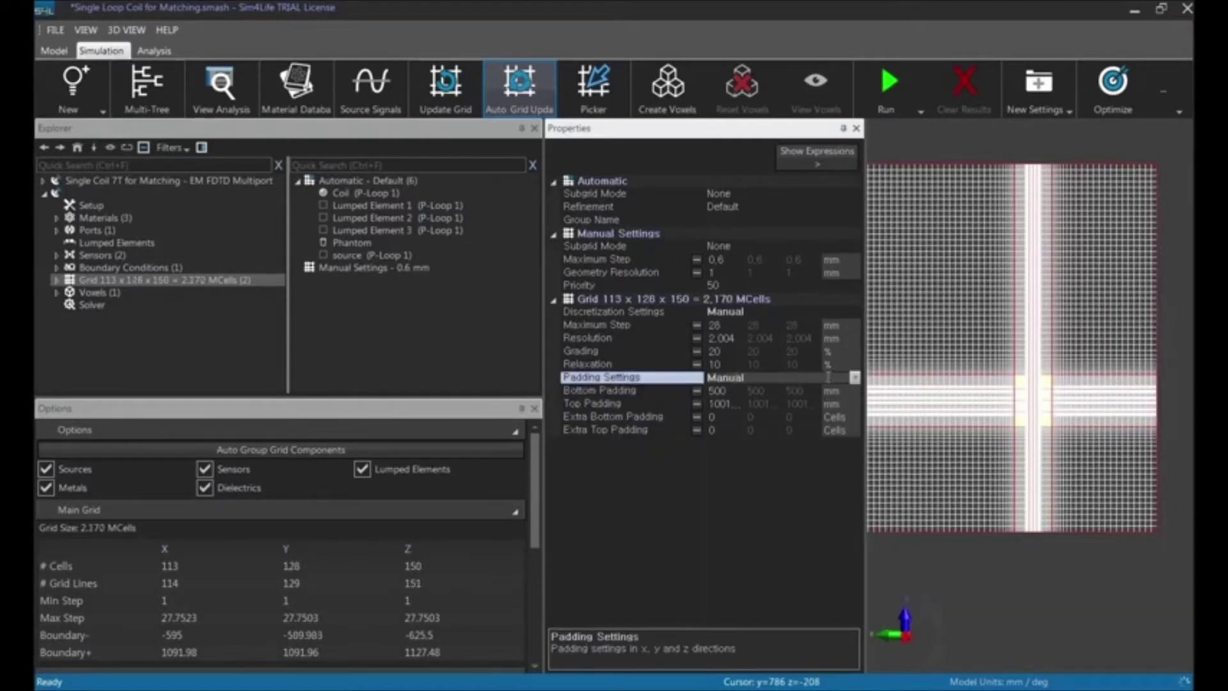
{"action": "left_click", "coordinate": [854, 377]}
{"action": "left_click", "coordinate": [838, 391]}
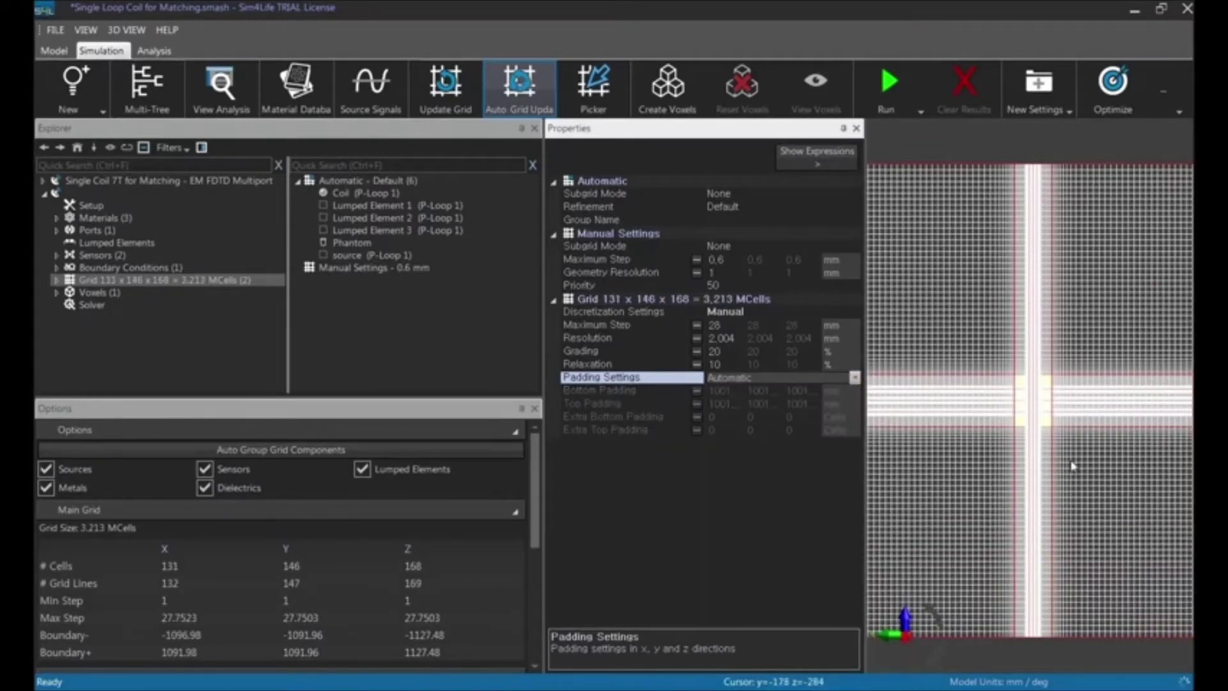
Step: Return the main grid's discretization settings to Automatic
{"action": "left_click", "coordinate": [793, 312]}
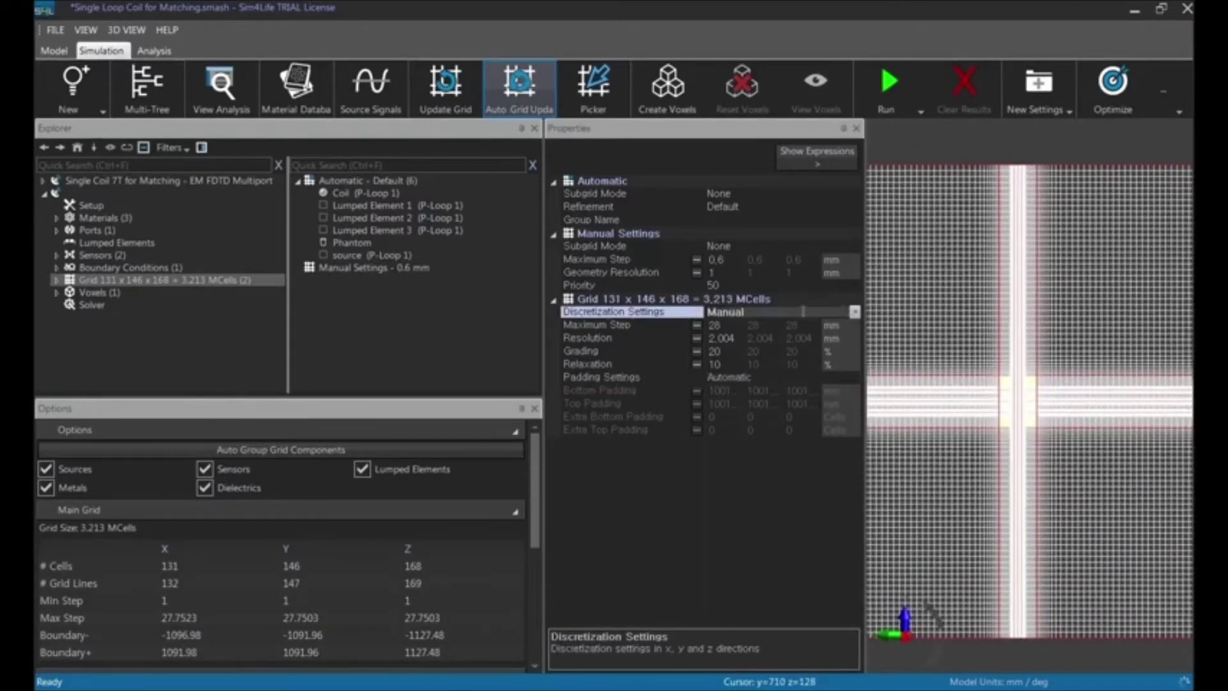
{"action": "left_click", "coordinate": [855, 313]}
{"action": "left_click", "coordinate": [837, 325]}
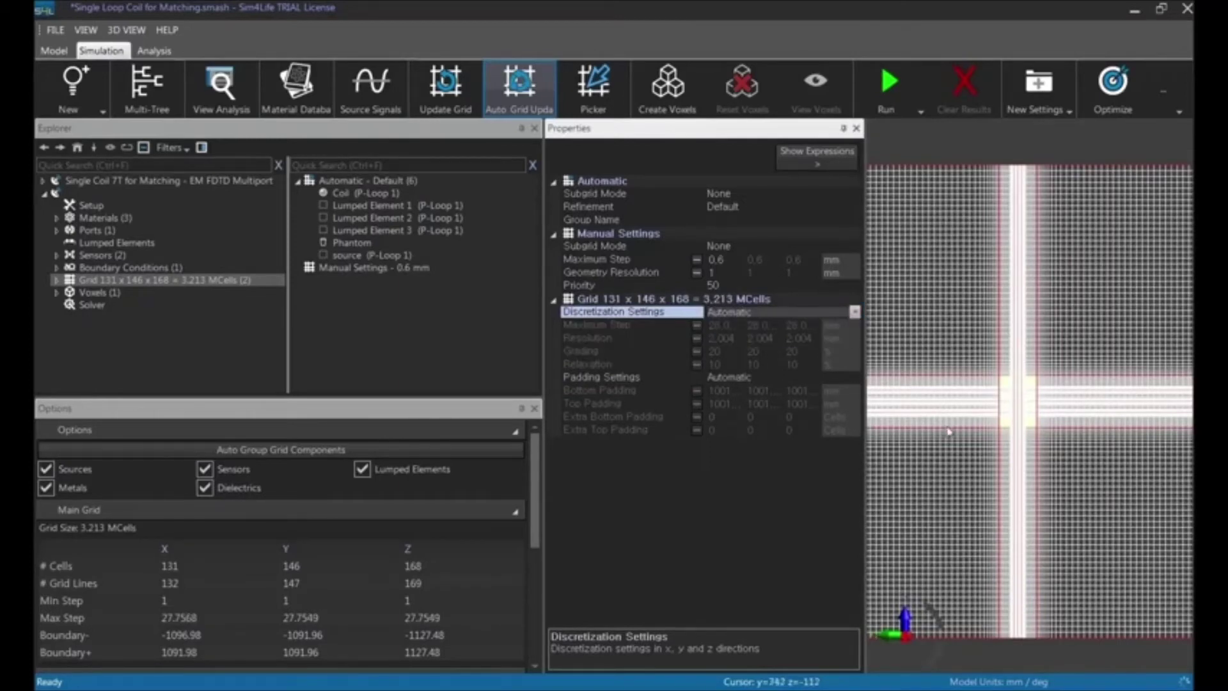
{"action": "middle_click_drag", "start_coordinate": [1016, 445], "coordinate": [1005, 457]}
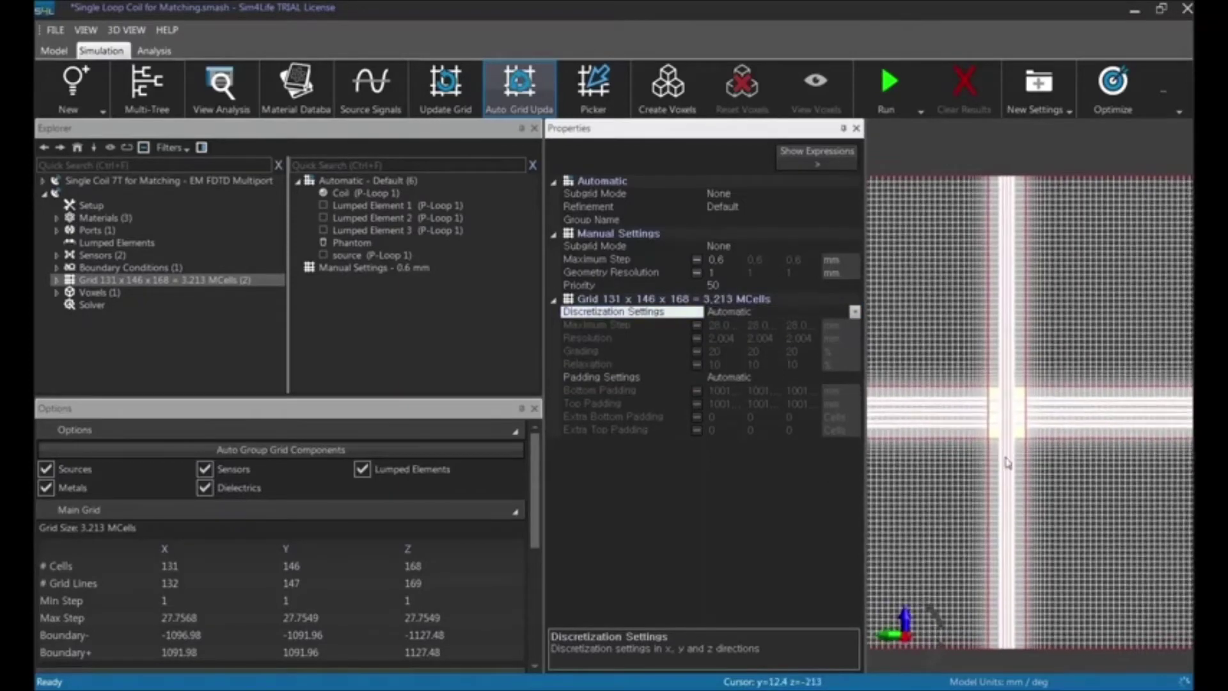
Step: Select the Automatic grid group and examine its grid lines over the phantom and the coil
{"action": "left_click", "coordinate": [363, 180]}
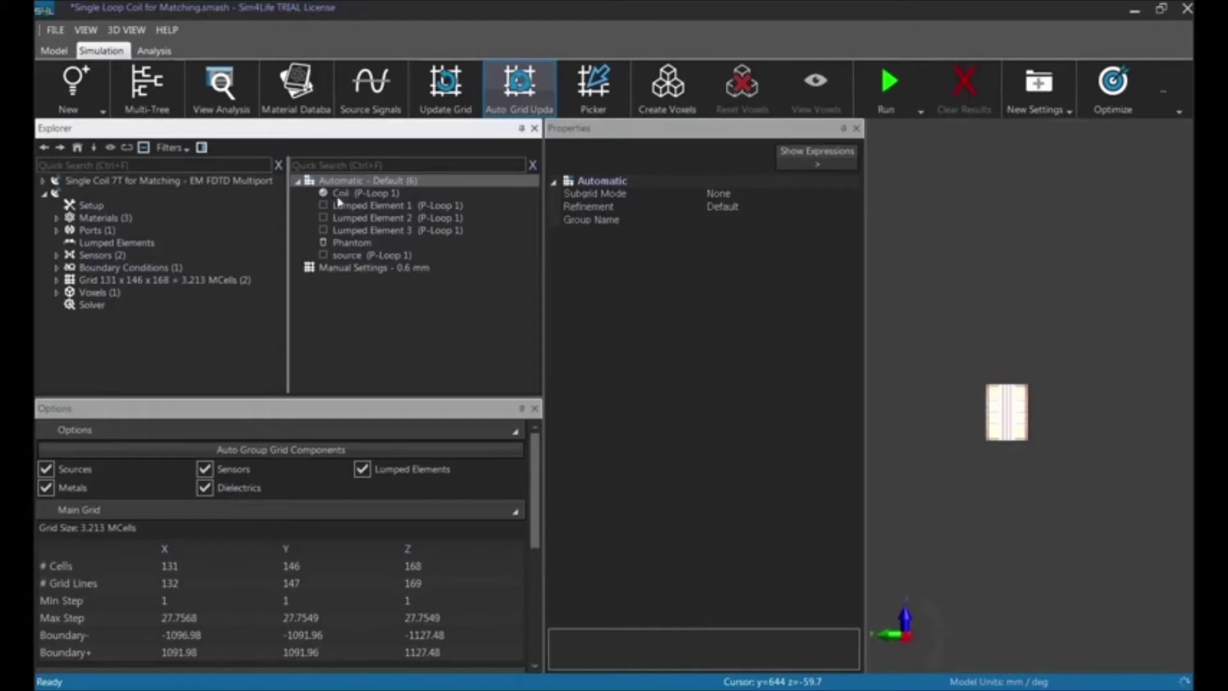
{"action": "middle_click_drag", "start_coordinate": [1022, 392], "coordinate": [1019, 405]}
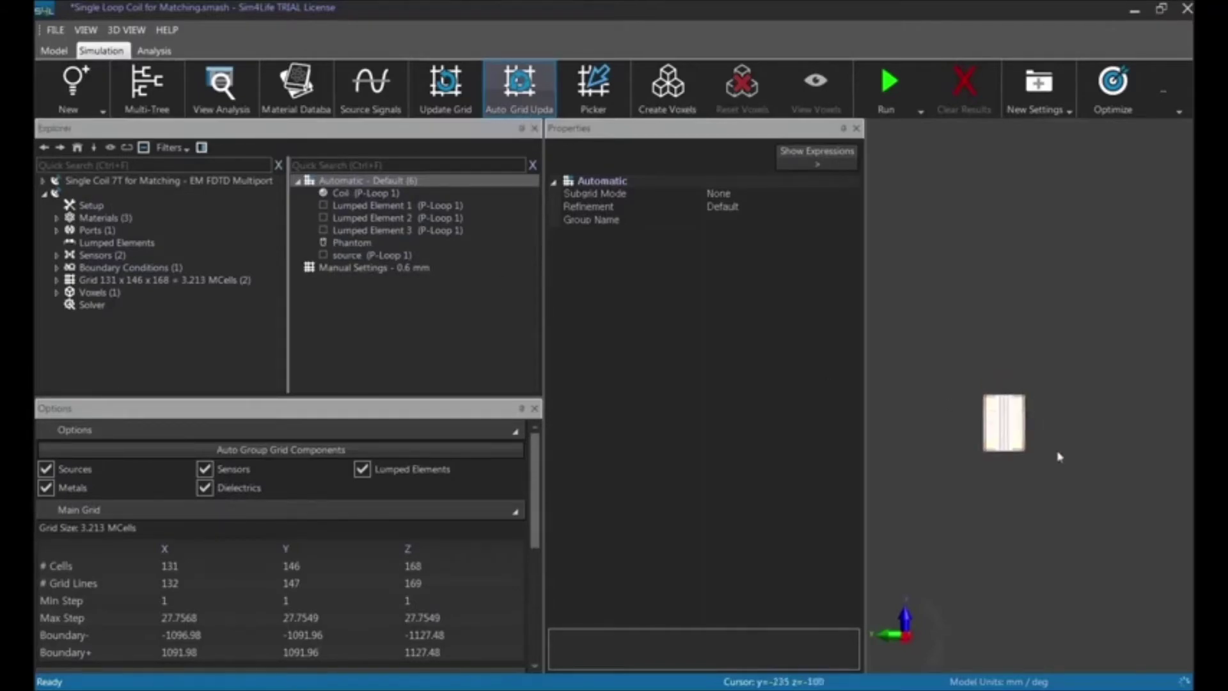
{"action": "scroll", "coordinate": [1060, 456], "scroll_direction": "up", "scroll_amount": 10}
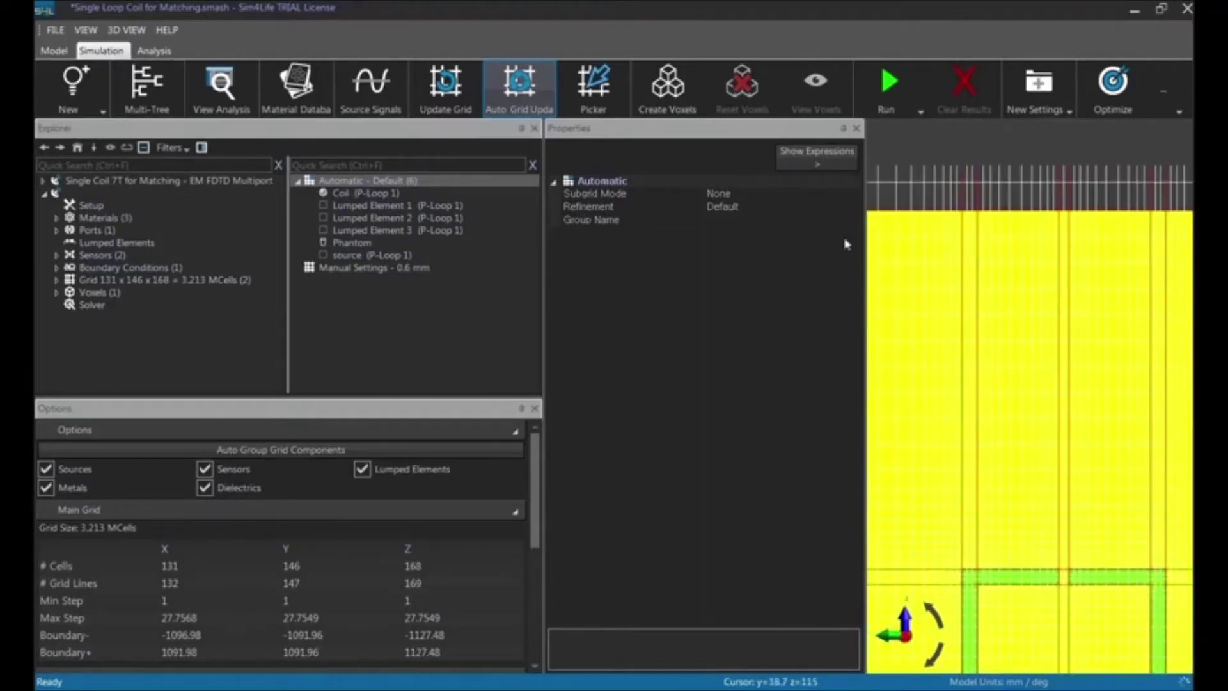
Step: Move the Coil out of the Automatic grid group into a new Manual grid setting
{"action": "left_click", "coordinate": [643, 207]}
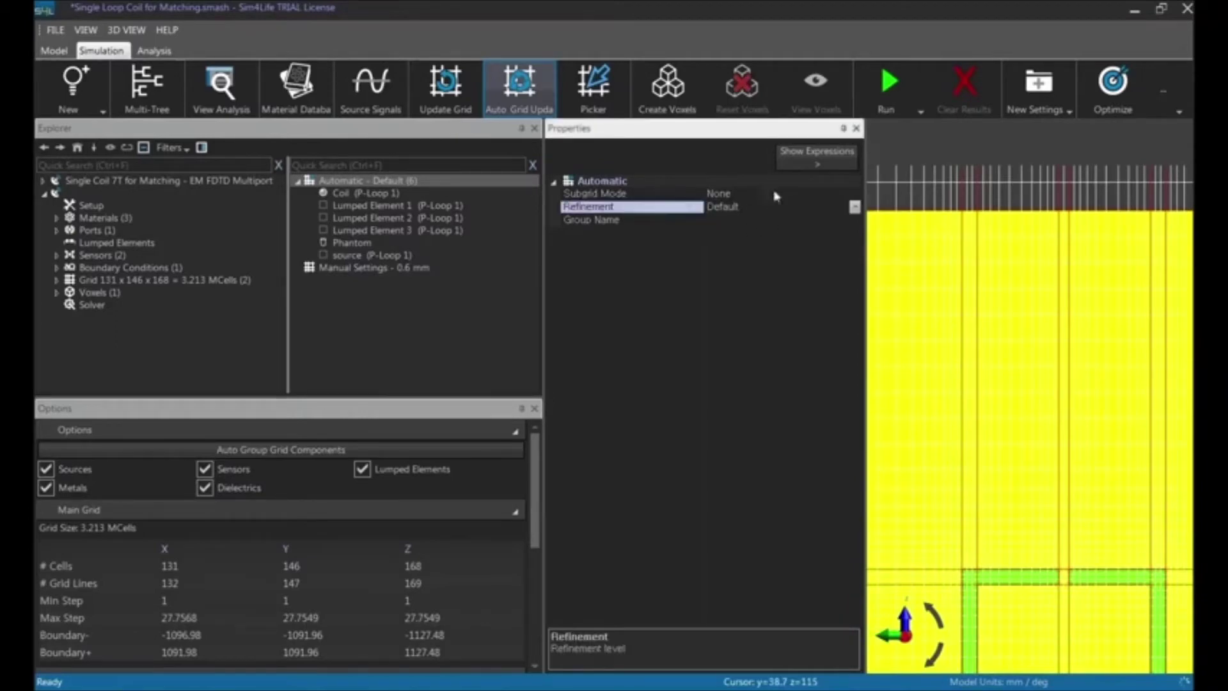
{"action": "left_click", "coordinate": [388, 195]}
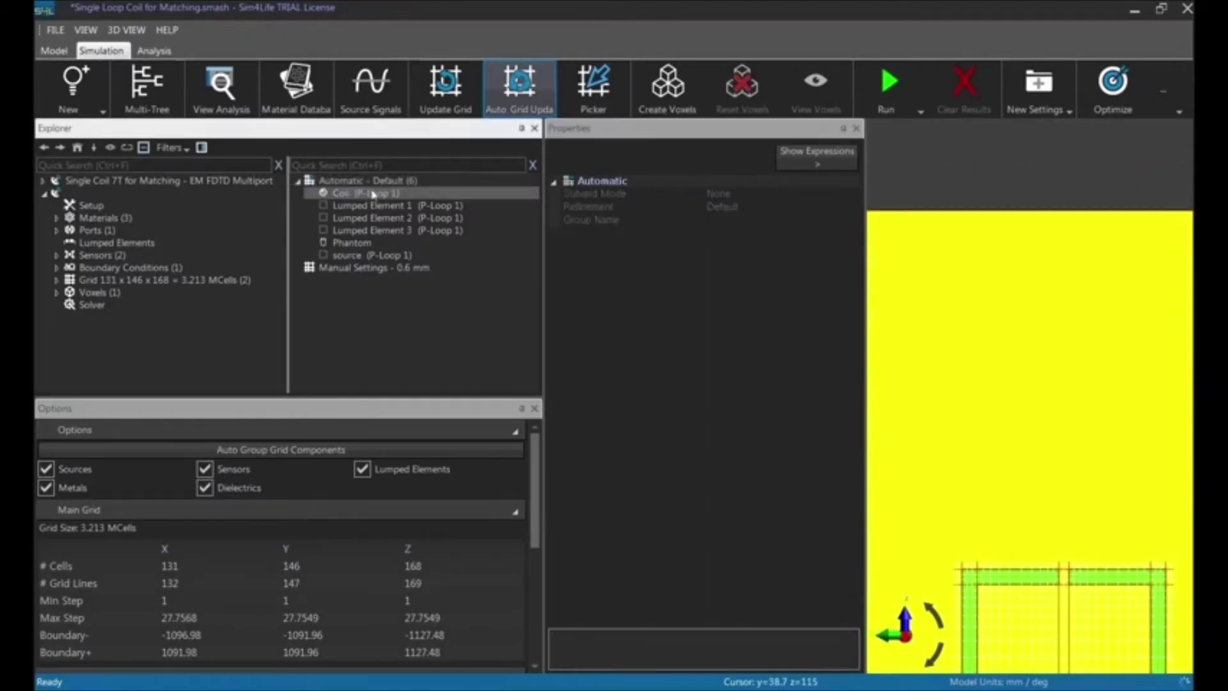
{"action": "right_click", "coordinate": [416, 199]}
{"action": "mouse_move", "coordinate": [459, 205]}
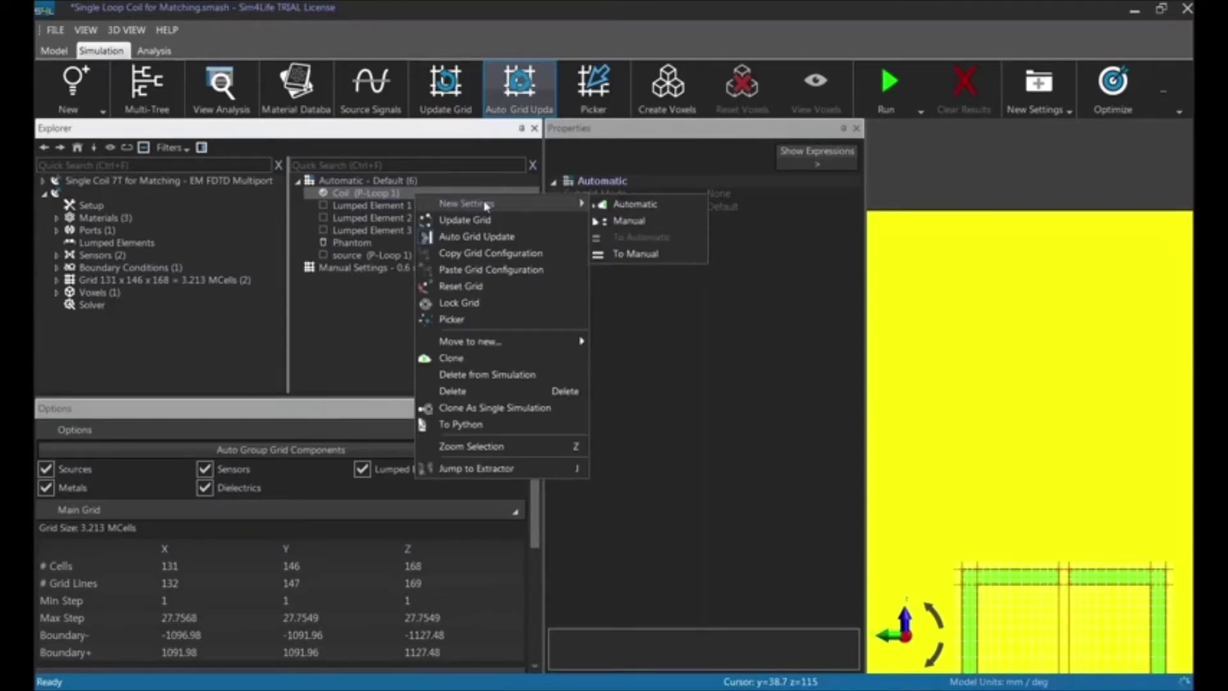
{"action": "left_click", "coordinate": [641, 254]}
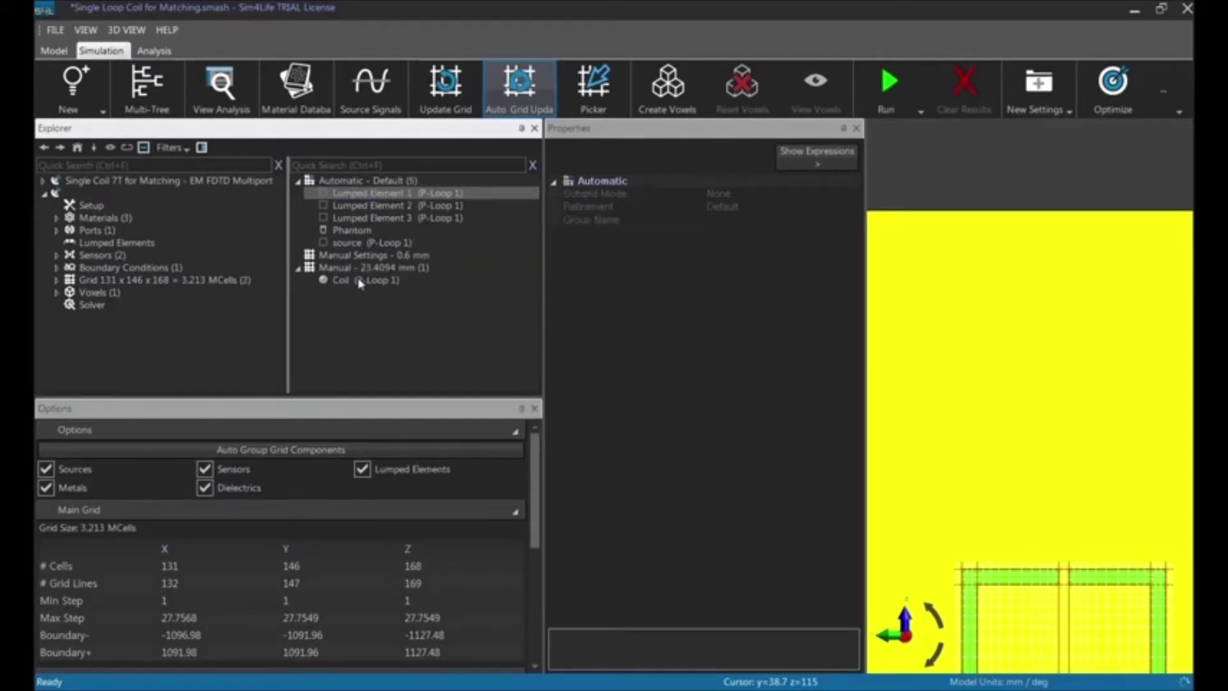
Step: Set the maximum step of the Coil's new Manual grid setting to 5 mm in all directions
{"action": "left_click", "coordinate": [339, 268]}
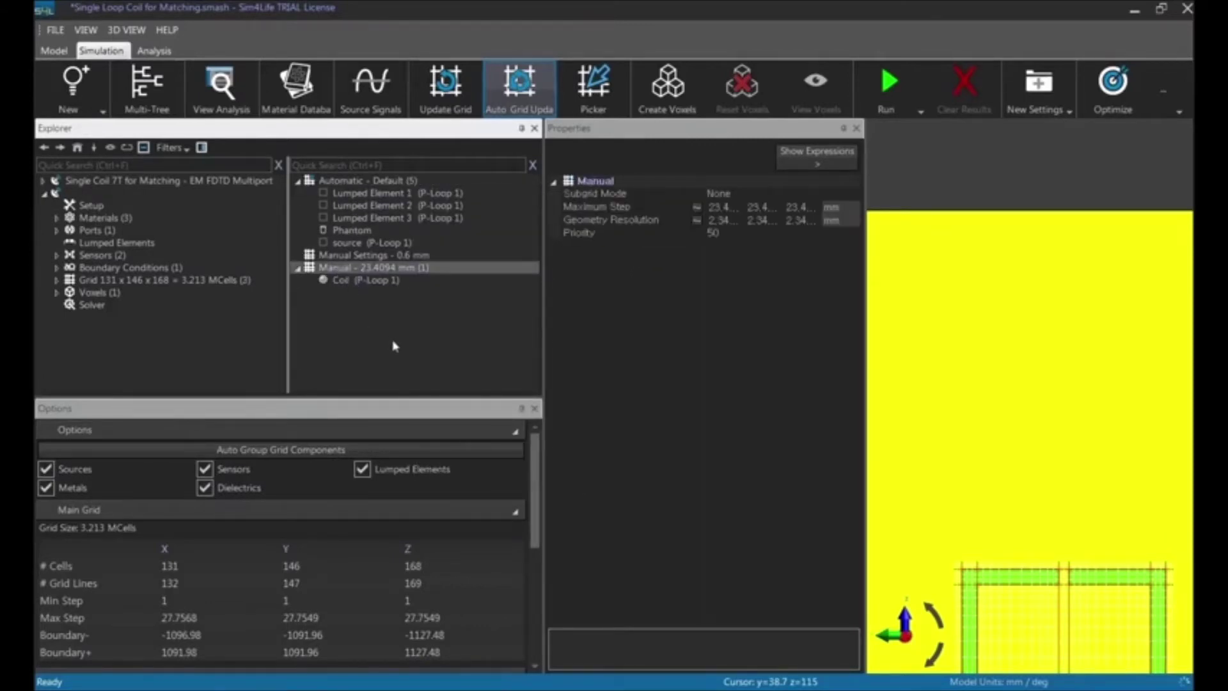
{"action": "middle_click_drag", "start_coordinate": [1099, 411], "coordinate": [1072, 313]}
{"action": "middle_click_drag", "start_coordinate": [1001, 391], "coordinate": [1013, 238]}
{"action": "scroll", "coordinate": [995, 420], "scroll_direction": "up", "scroll_amount": 5}
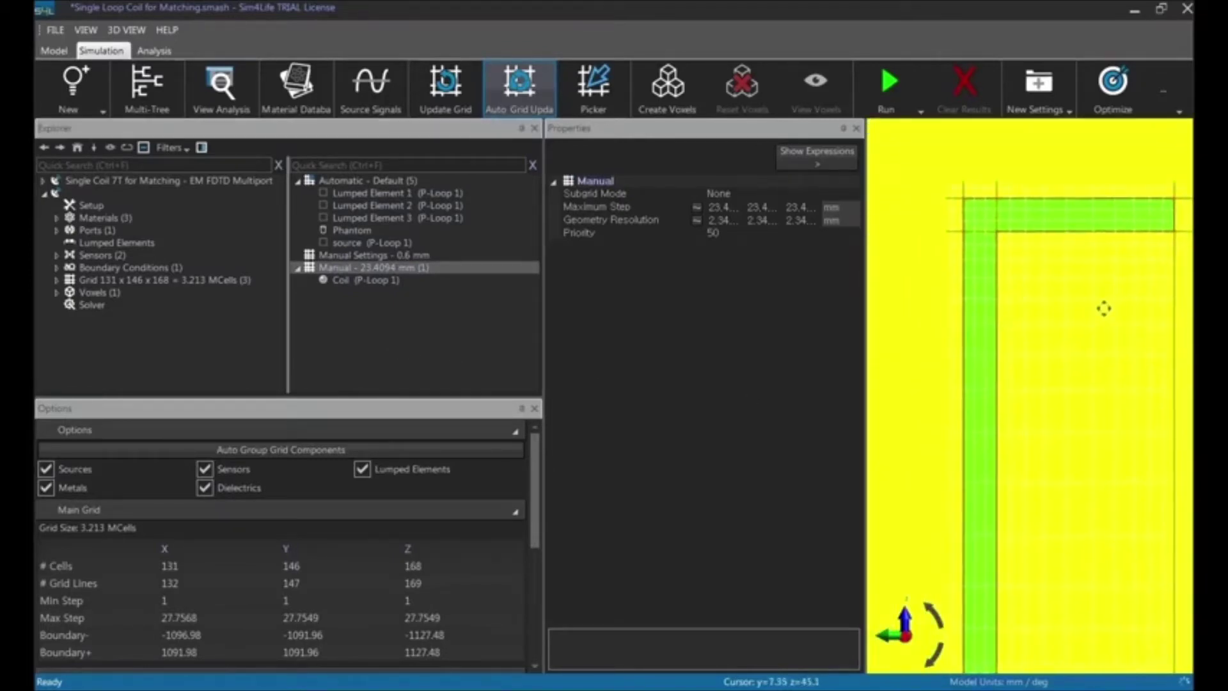
{"action": "left_click", "coordinate": [591, 207]}
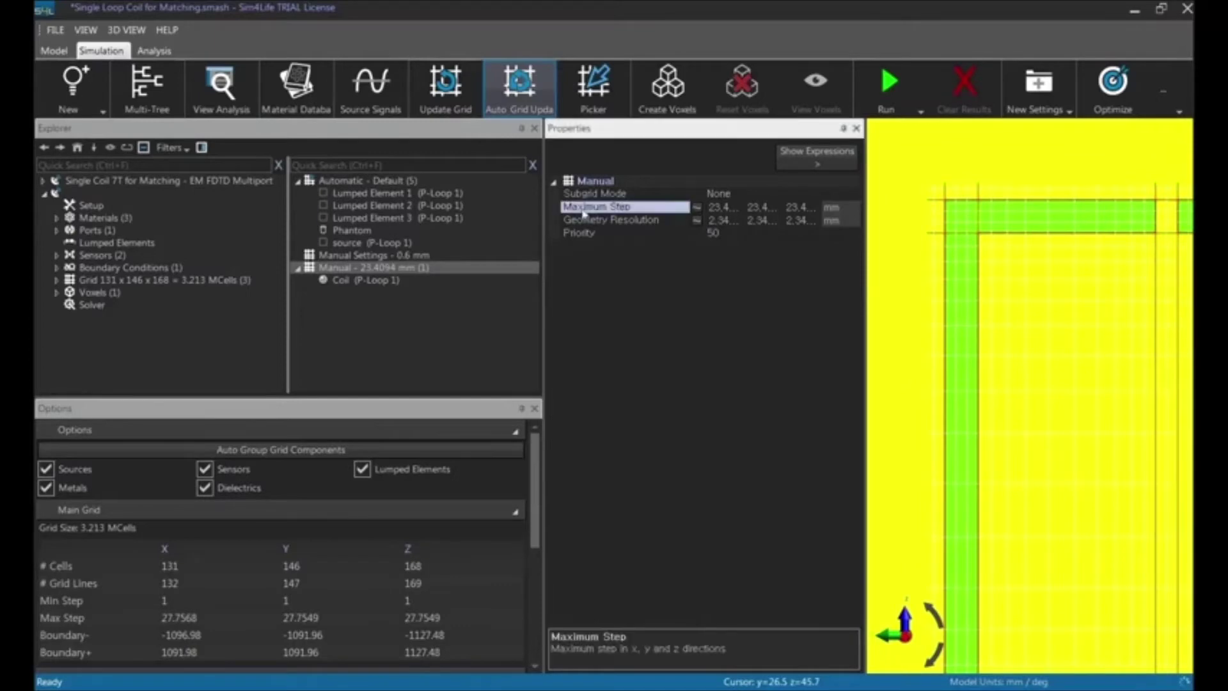
{"action": "left_click", "coordinate": [724, 210]}
{"action": "type", "text": "5"}
{"action": "key", "text": "Return"}
{"action": "left_click", "coordinate": [698, 208]}
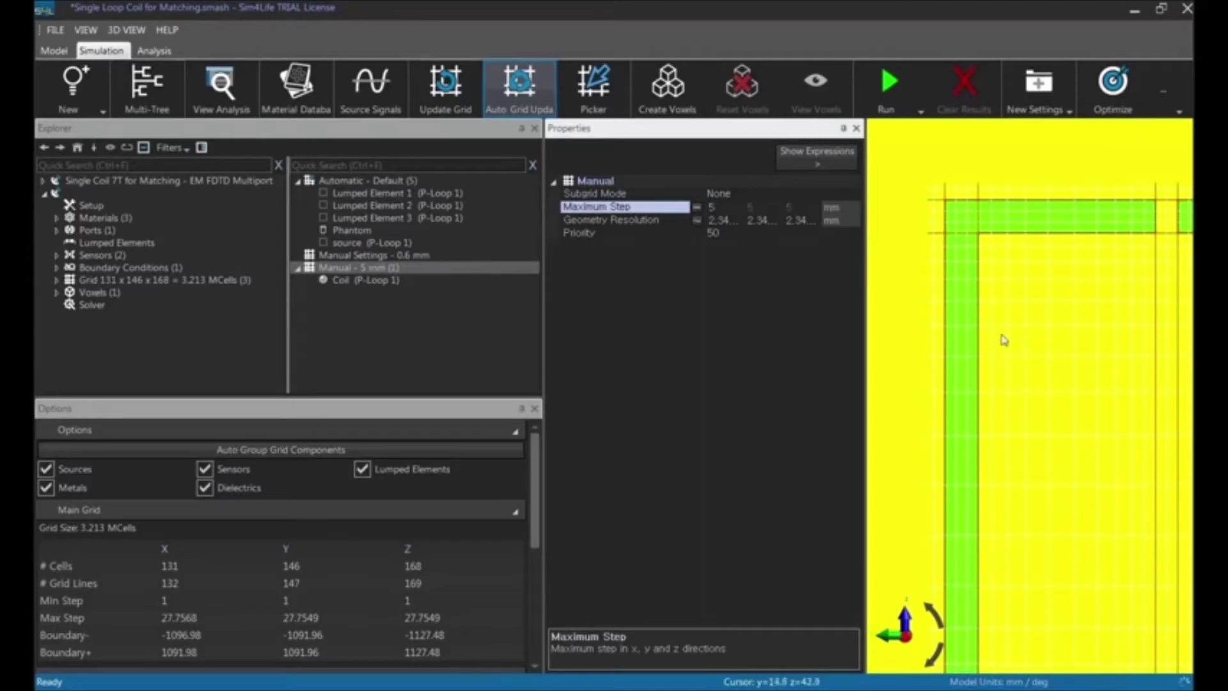
Step: Refine the Coil's Manual grid to a maximum step of 1 mm and inspect the grid lines at the coil's corner
{"action": "middle_click_drag", "start_coordinate": [981, 349], "coordinate": [1025, 459]}
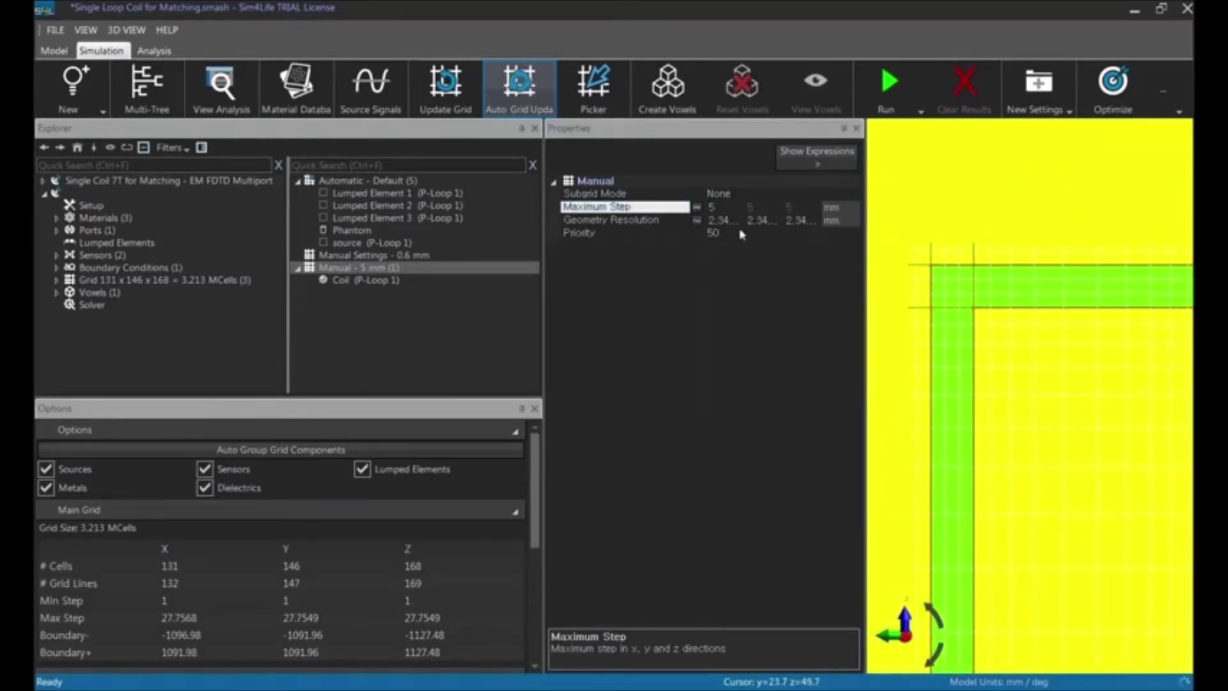
{"action": "left_click", "coordinate": [723, 208]}
{"action": "type", "text": "1"}
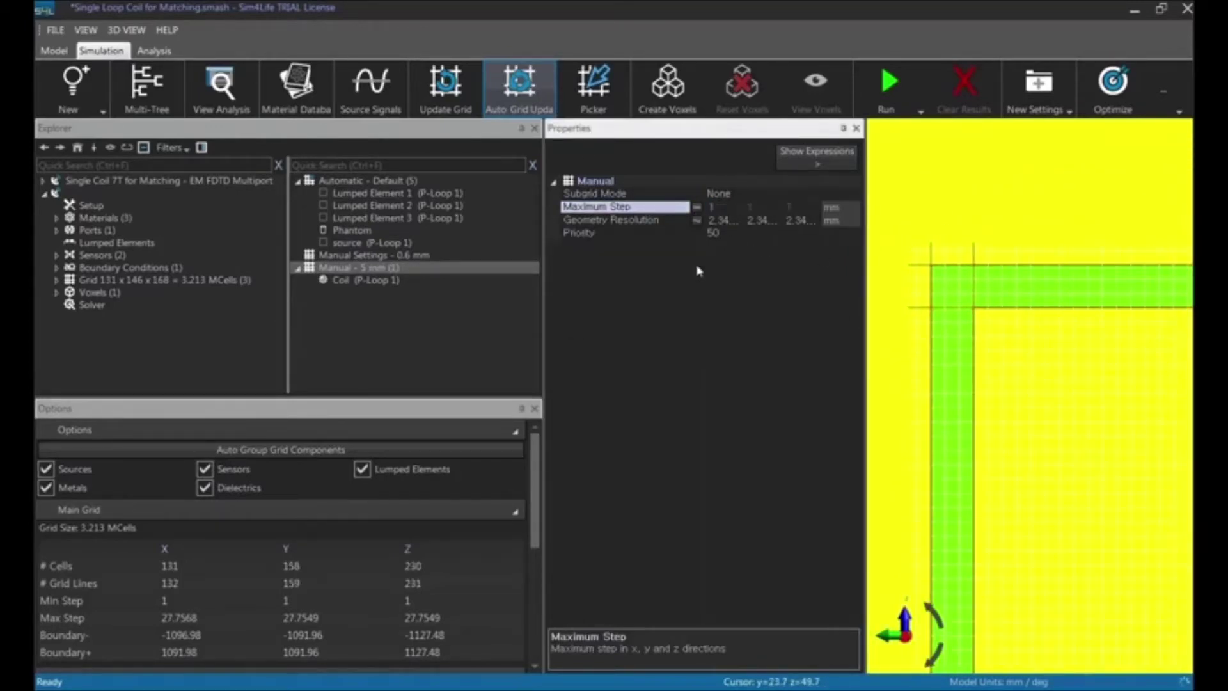
{"action": "key", "text": "Return"}
{"action": "scroll", "coordinate": [1006, 359], "scroll_direction": "up", "scroll_amount": 3}
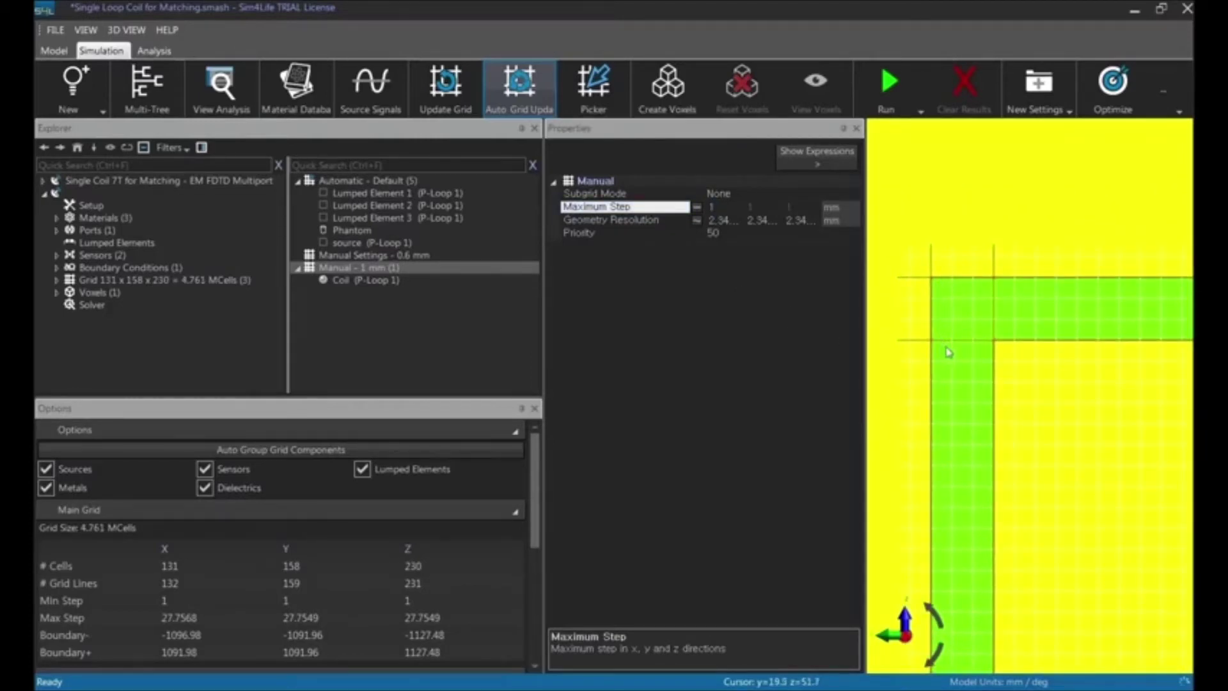
Step: Hide the Phantom in the model tree so that only the coil and its grid lines are displayed
{"action": "left_click", "coordinate": [129, 111]}
{"action": "left_click", "coordinate": [889, 364]}
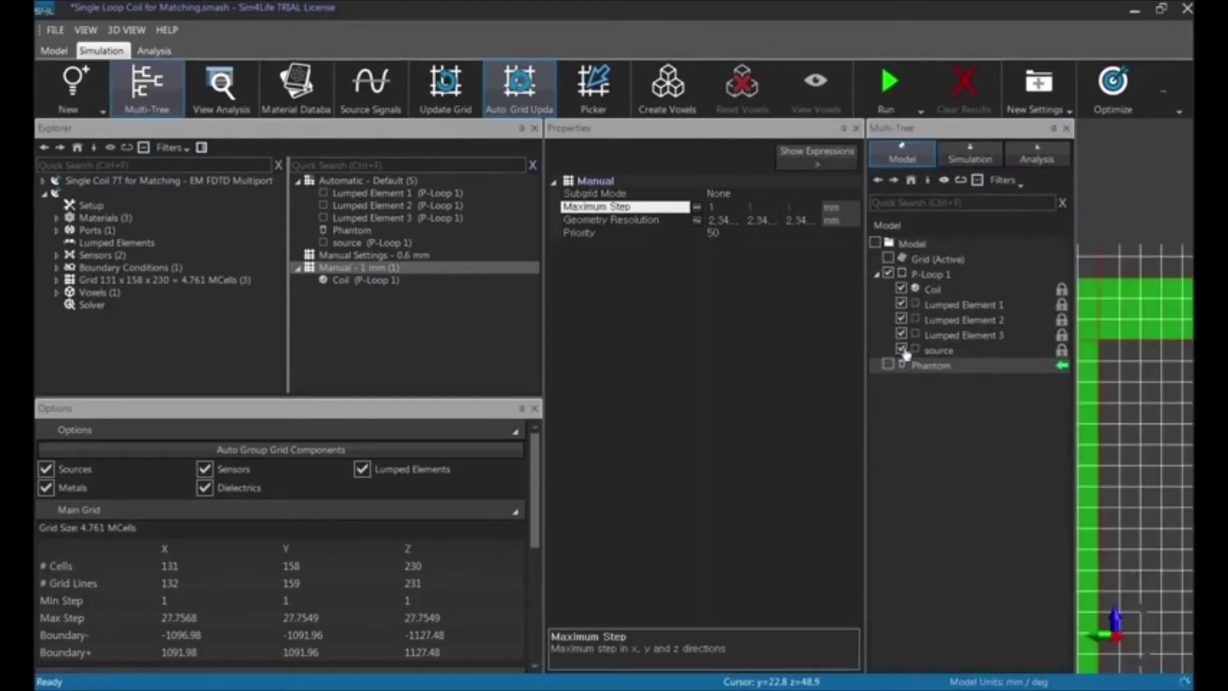
{"action": "left_click", "coordinate": [1066, 128]}
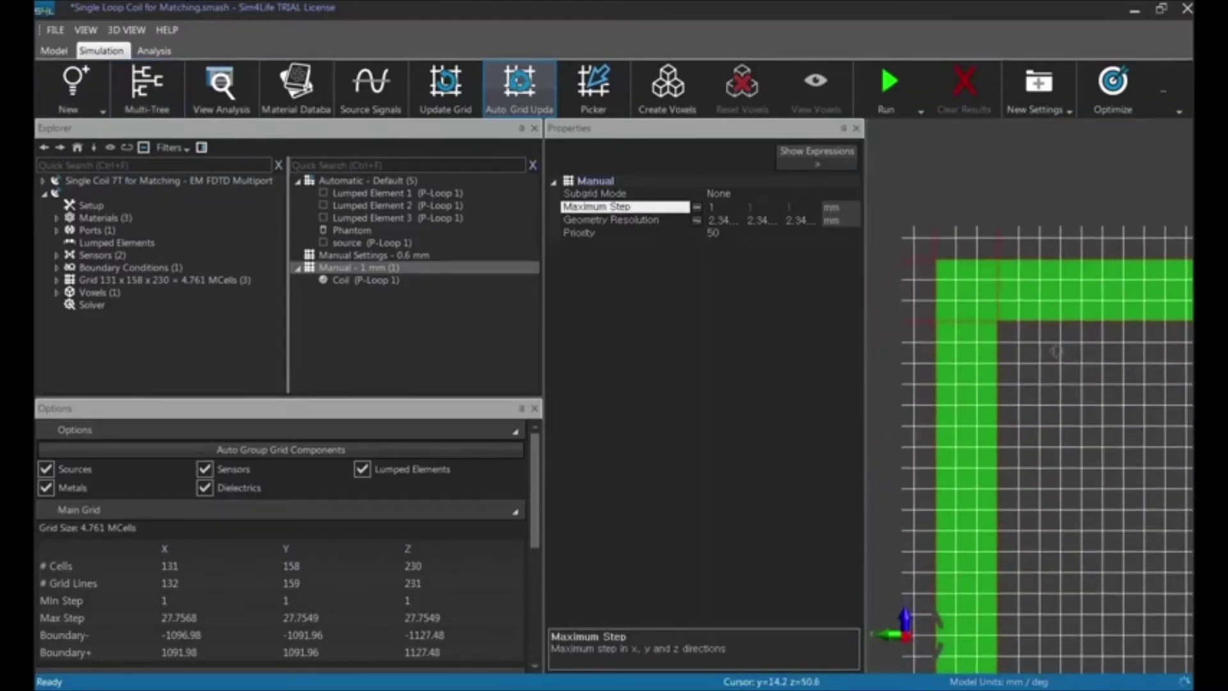
Step: Coarsen the Coil's Manual grid to a maximum step of 5 mm
{"action": "left_click", "coordinate": [713, 208]}
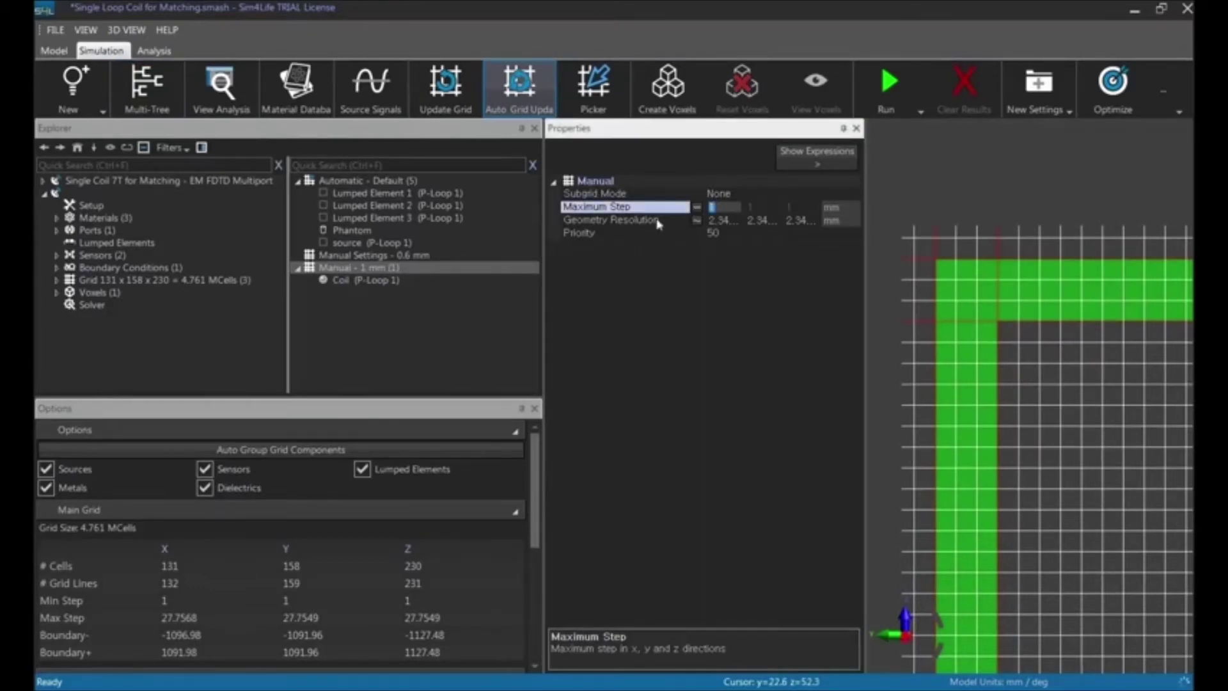
{"action": "mouse_move", "coordinate": [659, 224]}
{"action": "type", "text": "5"}
{"action": "key", "text": "Return"}
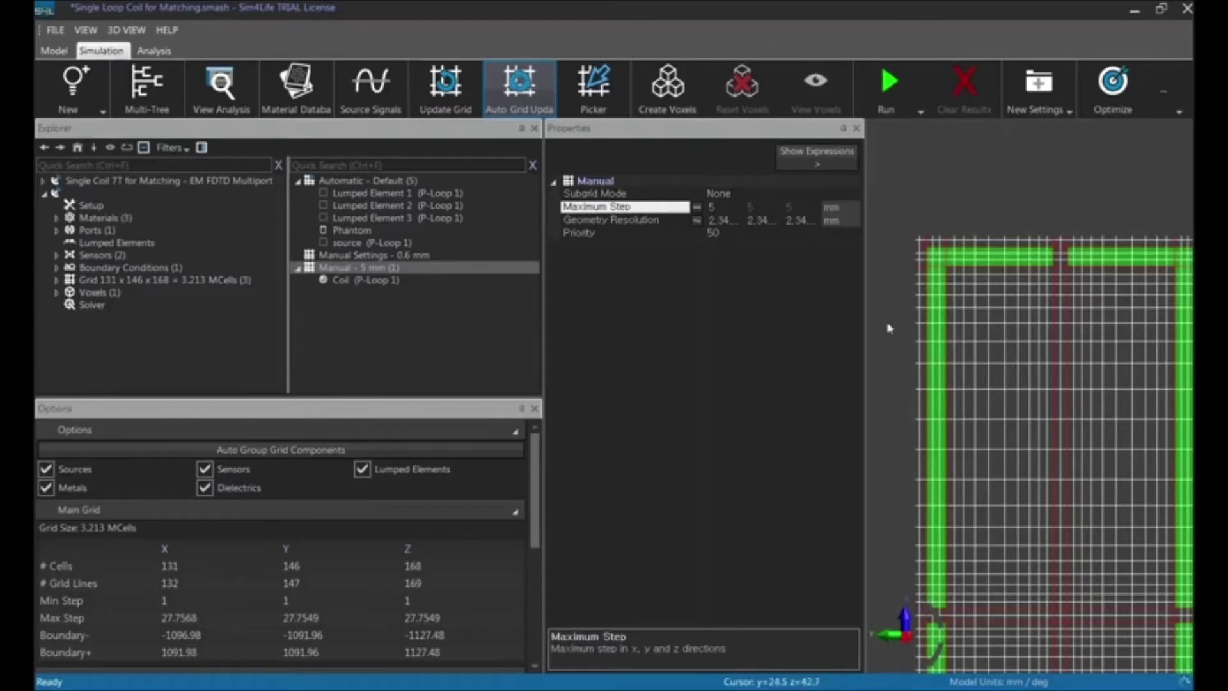
Step: Set the maximum step of the Coil's Manual grid back to 1 mm
{"action": "left_click", "coordinate": [726, 208]}
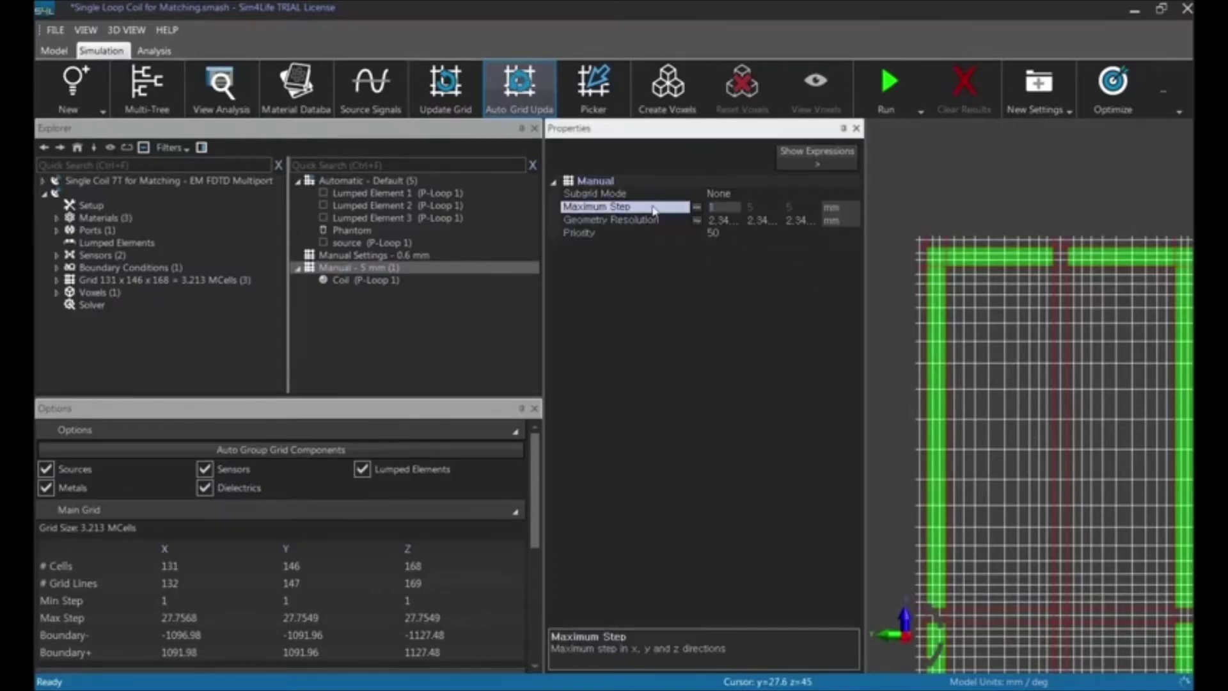
{"action": "type", "text": "1"}
{"action": "key", "text": "Return"}
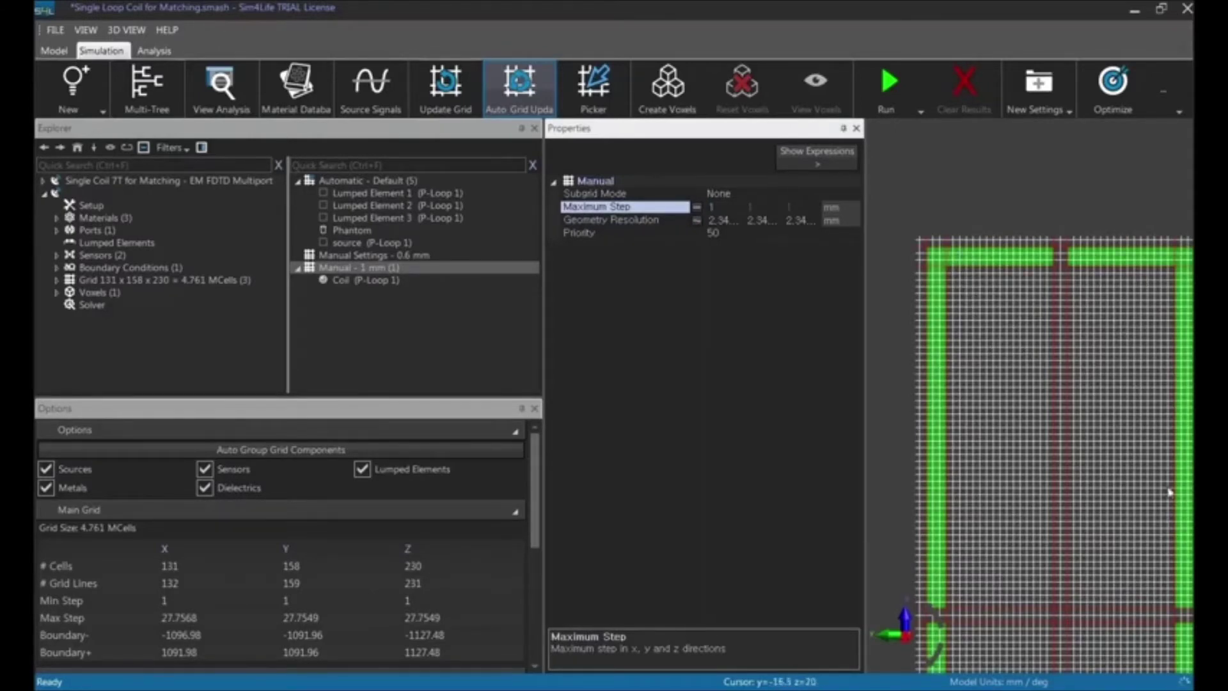
{"action": "scroll", "coordinate": [1049, 461], "scroll_direction": "down", "scroll_amount": 5}
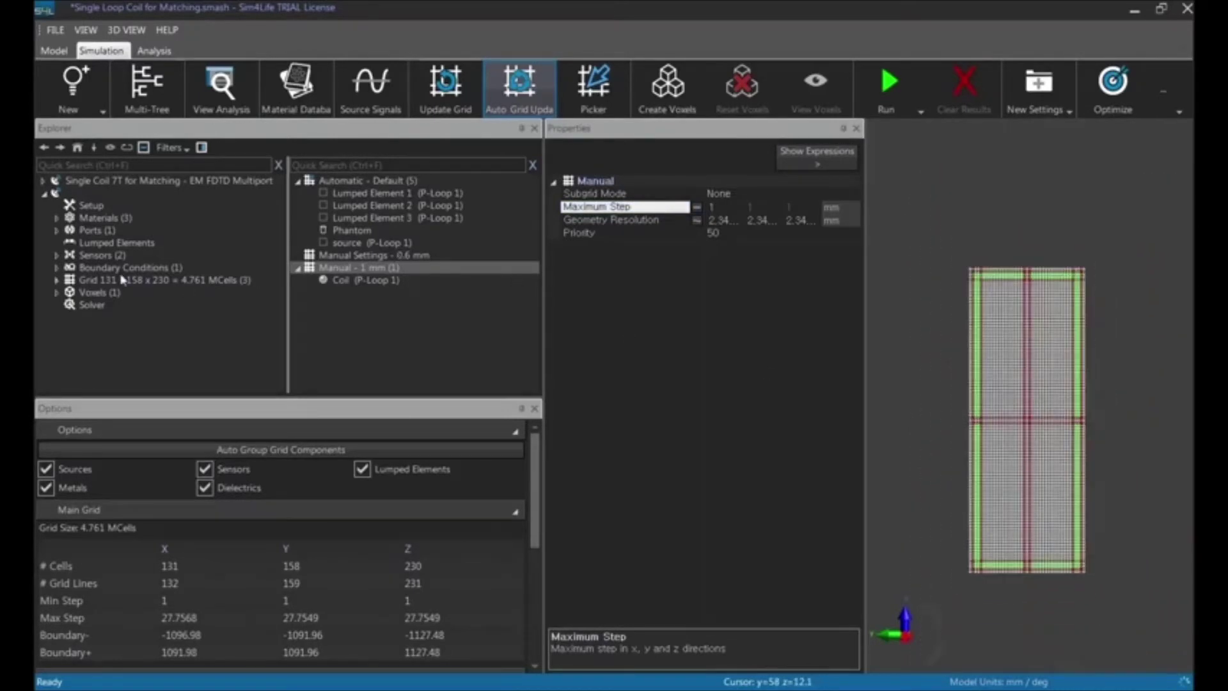
Step: Return the Coil to the Automatic grid group and create the voxels
{"action": "left_click", "coordinate": [116, 282]}
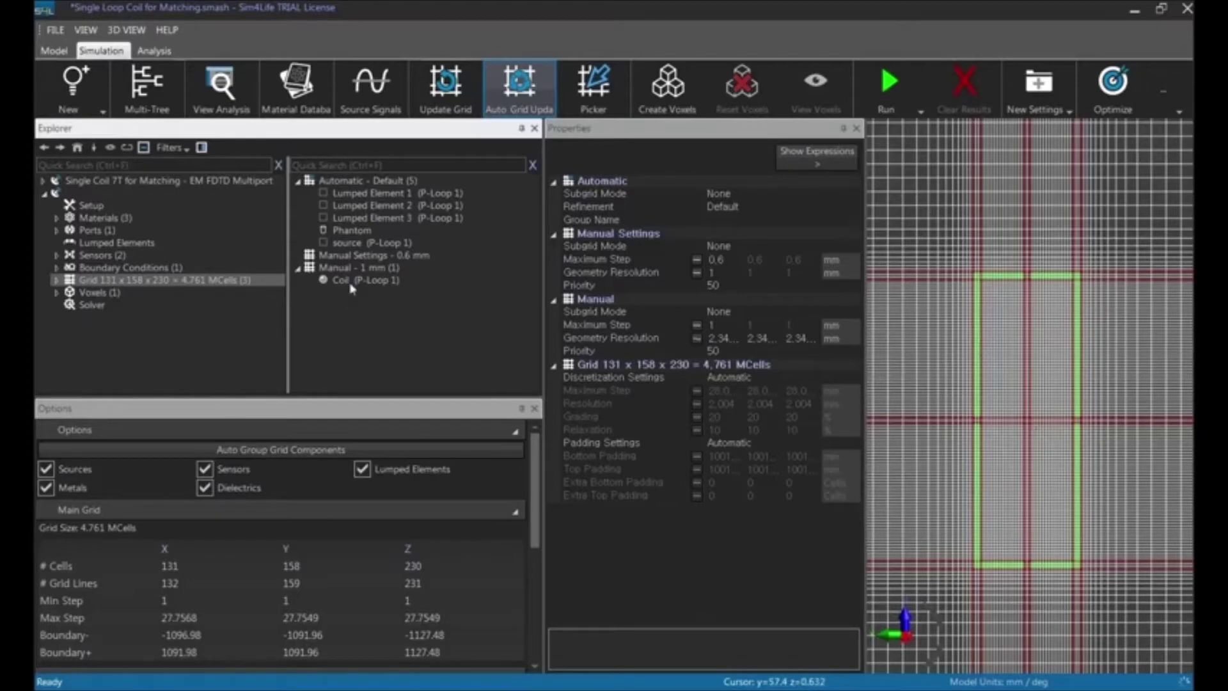
{"action": "left_click_drag", "start_coordinate": [354, 282], "coordinate": [414, 188]}
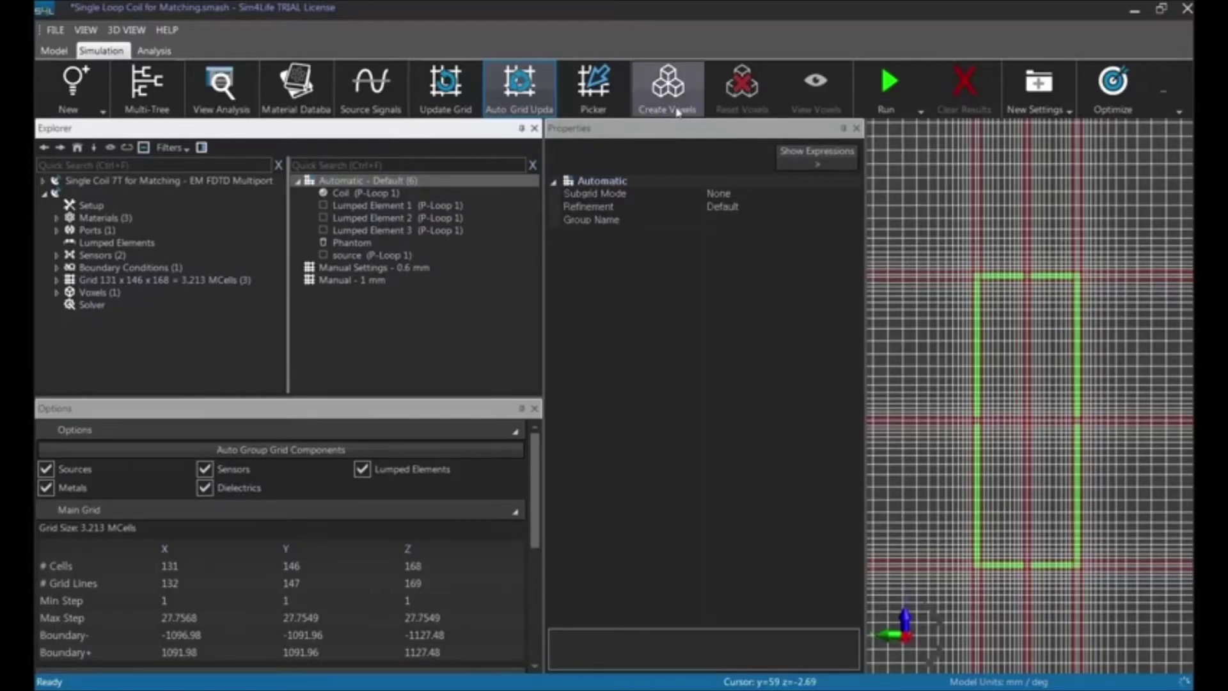
{"action": "left_click", "coordinate": [669, 89]}
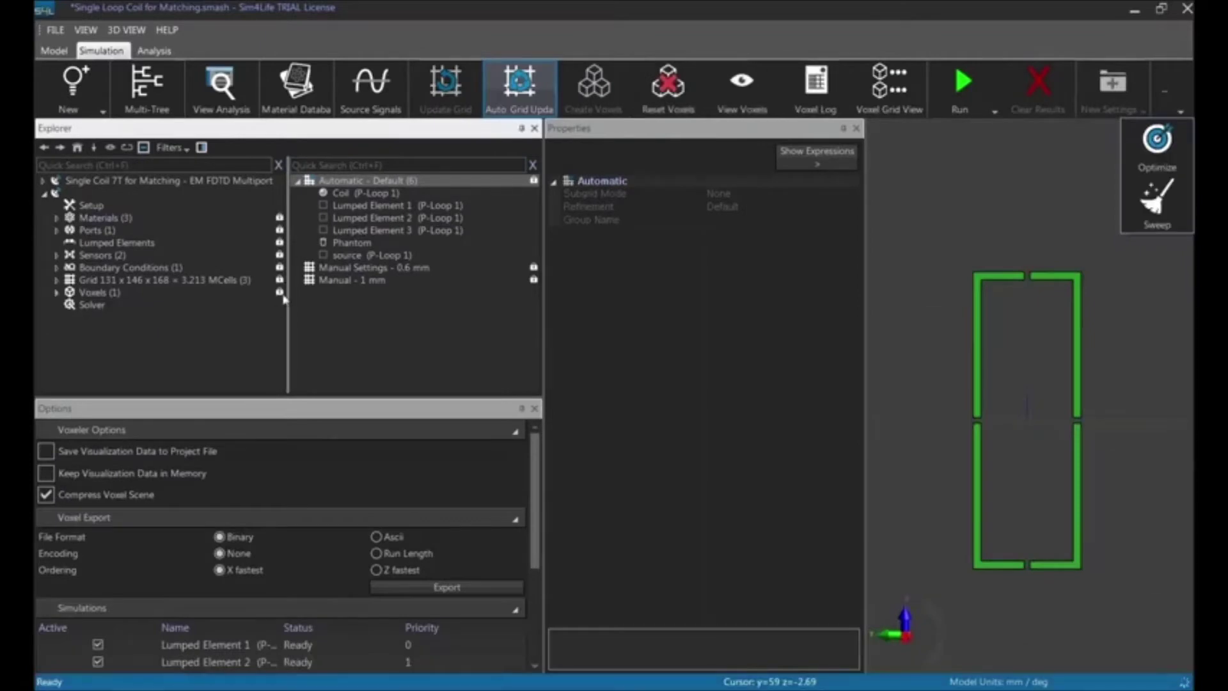
Step: View the voxels in Inspection mode and enable showing the model with them
{"action": "left_click", "coordinate": [740, 90]}
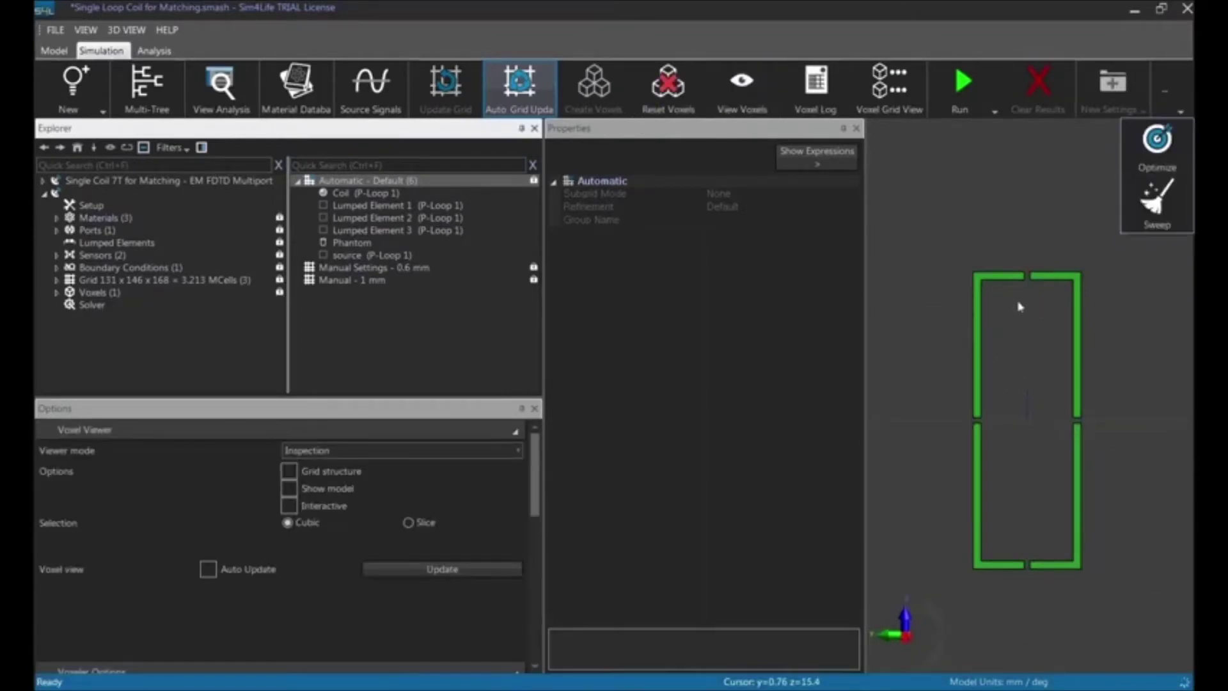
{"action": "scroll", "coordinate": [1023, 301], "scroll_direction": "up", "scroll_amount": 6}
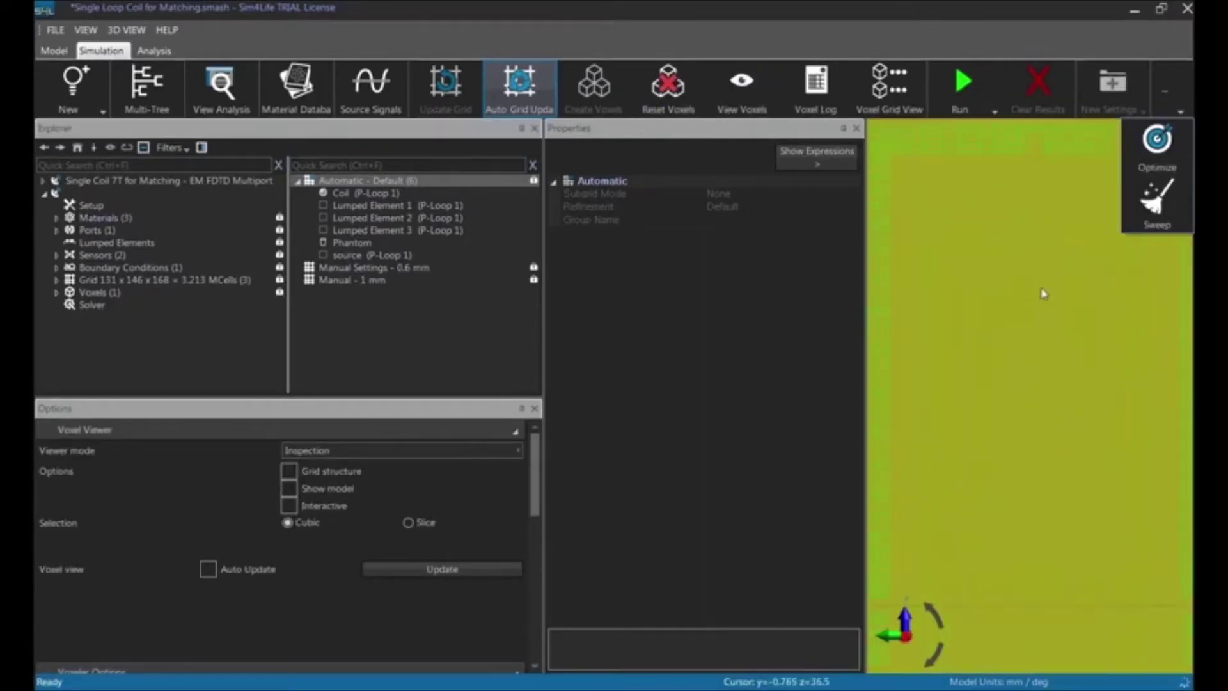
{"action": "right_click_drag", "start_coordinate": [1015, 458], "coordinate": [1011, 373]}
{"action": "left_click", "coordinate": [289, 490]}
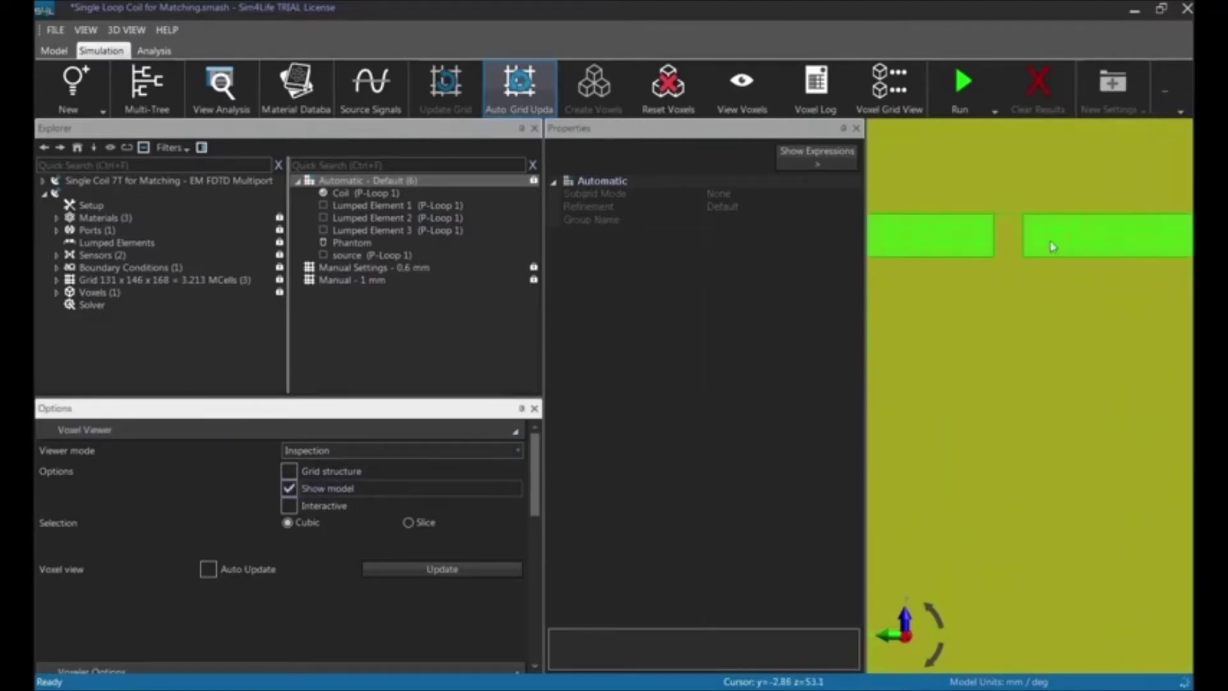
Step: Examine the voxels of the coil around its gaps and the voxelized phantom from several distances and angles
{"action": "middle_click_drag", "start_coordinate": [1111, 387], "coordinate": [1088, 345]}
{"action": "scroll", "coordinate": [1021, 462], "scroll_direction": "down", "scroll_amount": 6}
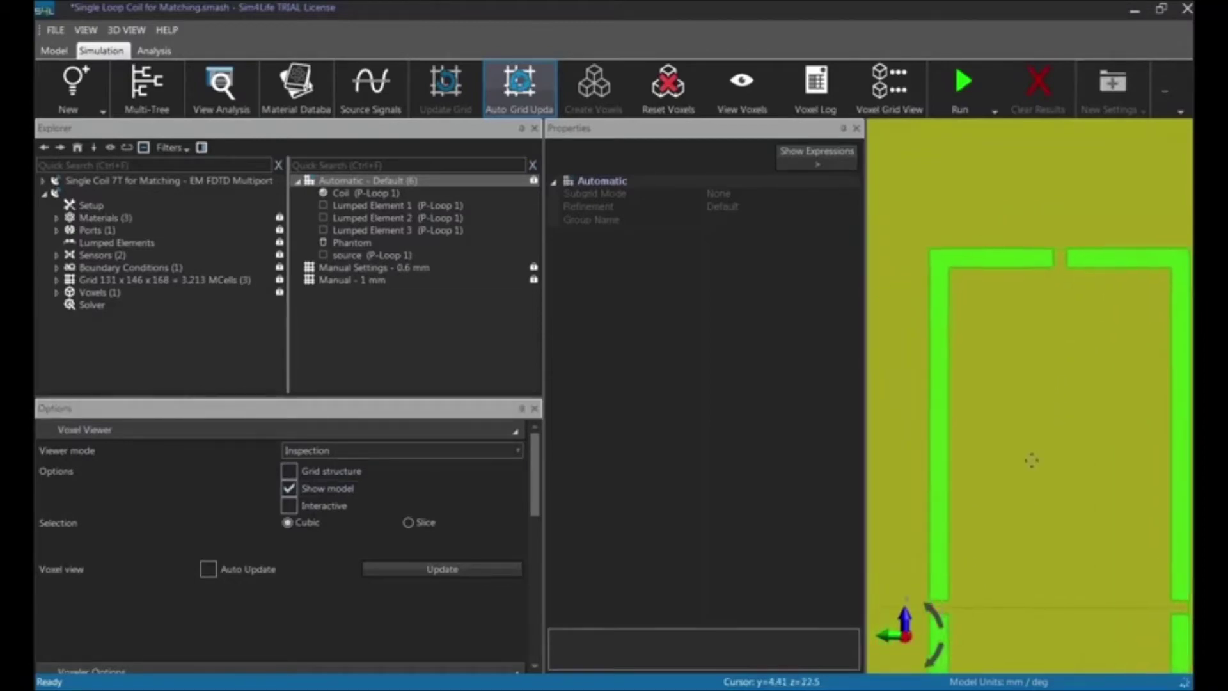
{"action": "middle_click_drag", "start_coordinate": [1031, 459], "coordinate": [1027, 331]}
{"action": "middle_click_drag", "start_coordinate": [1036, 419], "coordinate": [1067, 409]}
{"action": "scroll", "coordinate": [1047, 421], "scroll_direction": "up", "scroll_amount": 3}
{"action": "middle_click_drag", "start_coordinate": [1042, 521], "coordinate": [1090, 418]}
{"action": "scroll", "coordinate": [1024, 479], "scroll_direction": "up", "scroll_amount": 10}
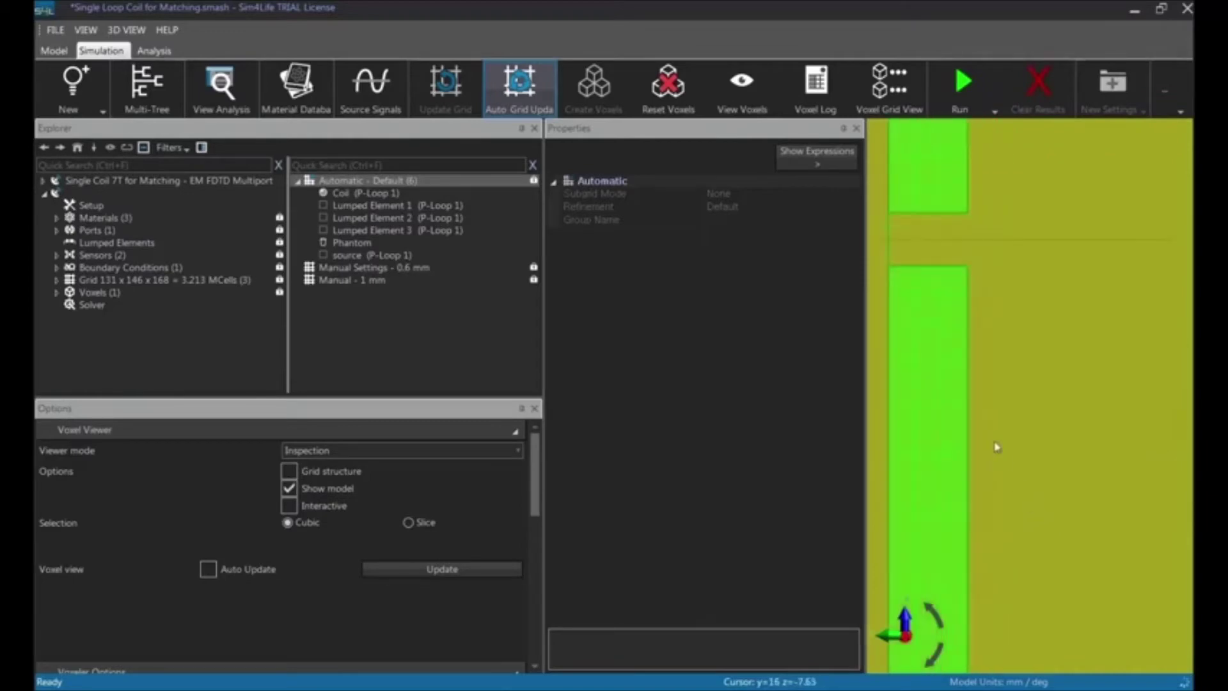
{"action": "middle_click_drag", "start_coordinate": [892, 364], "coordinate": [981, 454]}
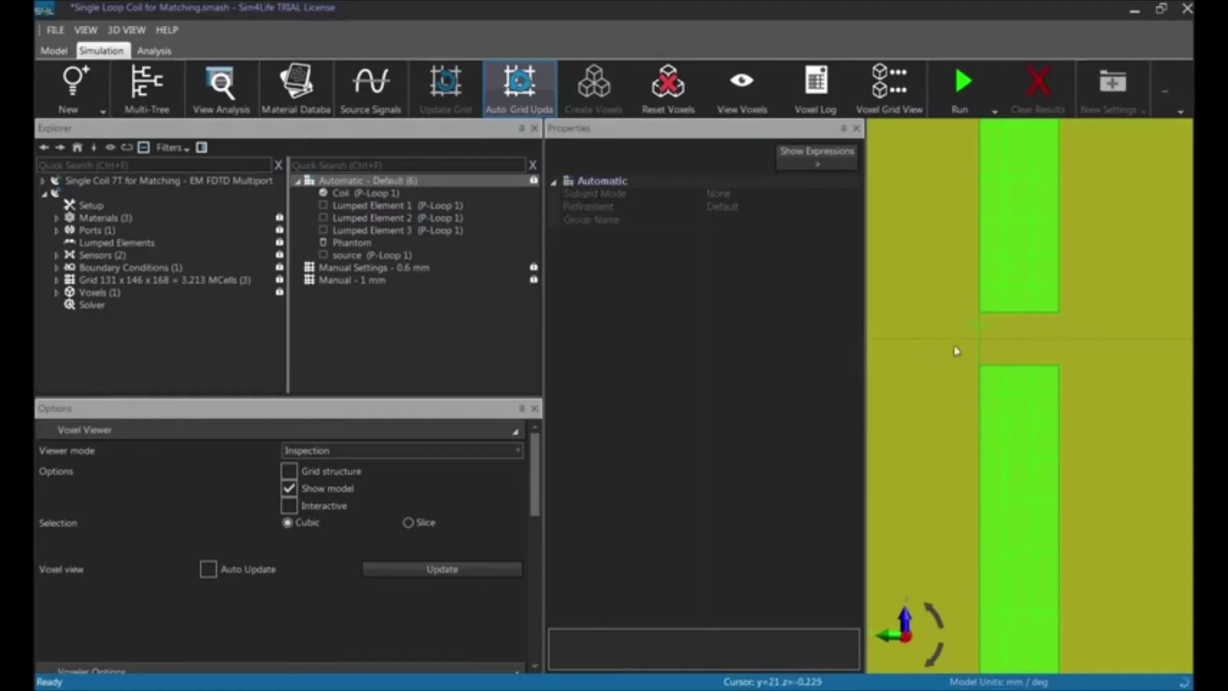
{"action": "middle_click_drag", "start_coordinate": [1052, 531], "coordinate": [996, 581]}
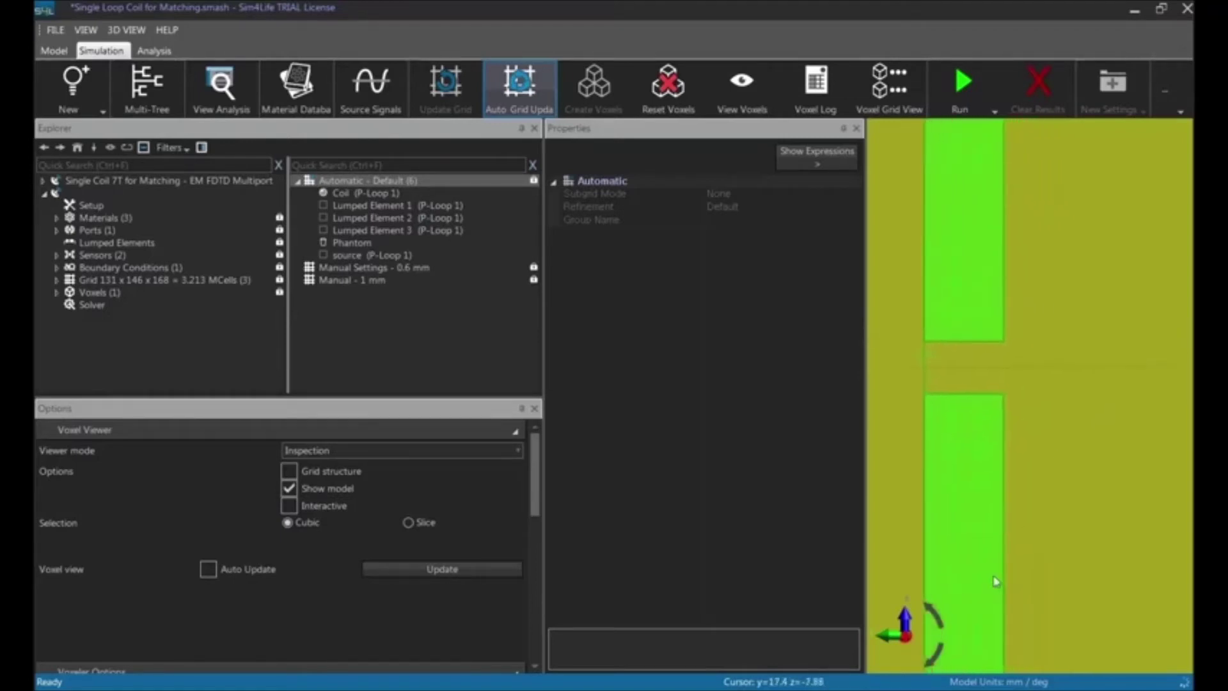
{"action": "scroll", "coordinate": [1027, 593], "scroll_direction": "down", "scroll_amount": 10}
{"action": "middle_click_drag", "start_coordinate": [1086, 519], "coordinate": [1012, 559]}
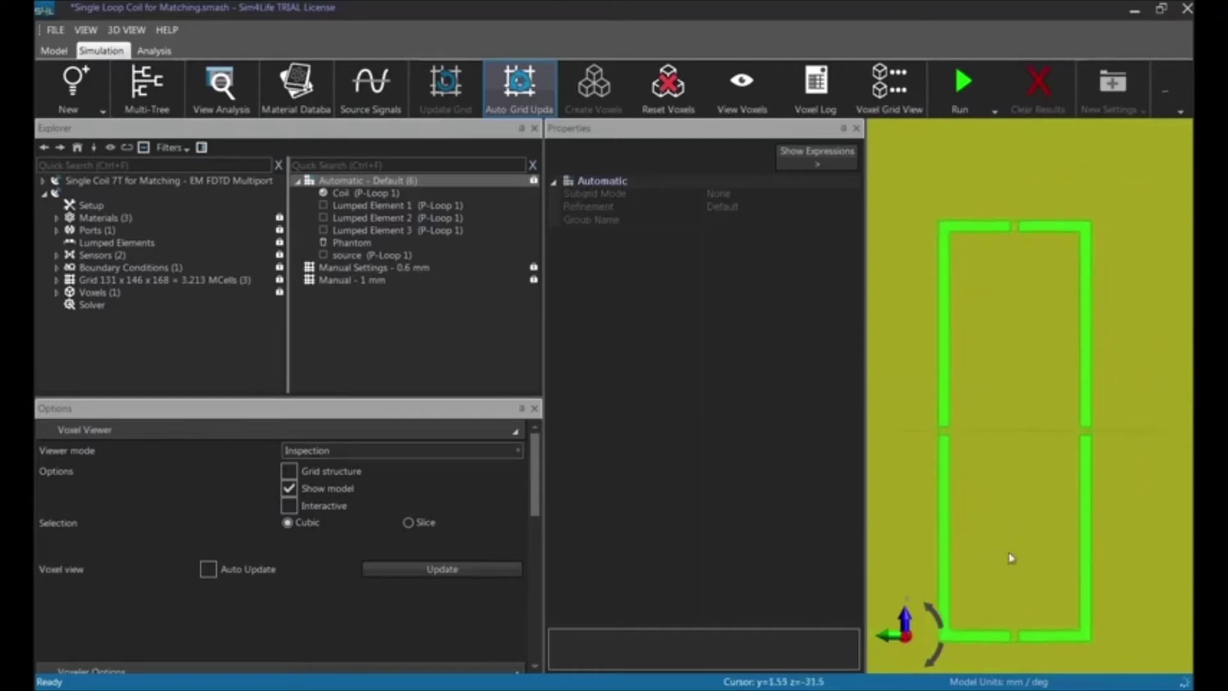
{"action": "left_click_drag", "start_coordinate": [1012, 558], "coordinate": [1045, 327]}
{"action": "scroll", "coordinate": [1065, 569], "scroll_direction": "down", "scroll_amount": 4}
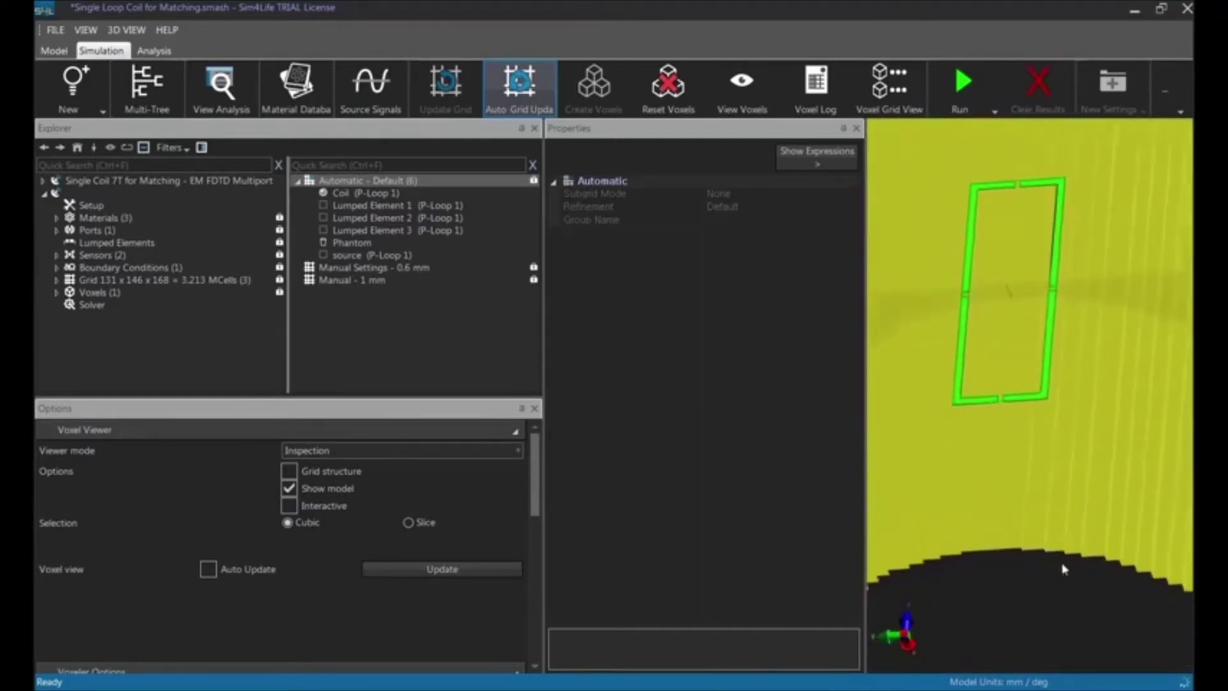
{"action": "scroll", "coordinate": [1064, 569], "scroll_direction": "down", "scroll_amount": 5}
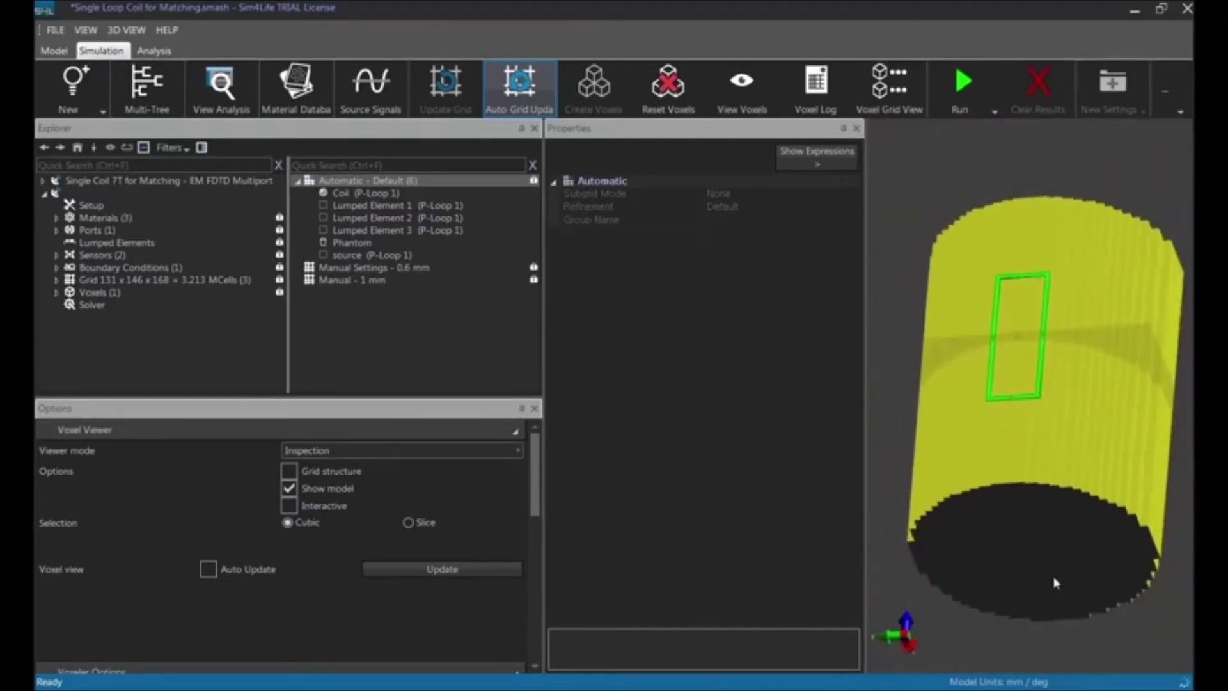
Step: Review the simulation's solver settings and set the solver kernel to CUDA
{"action": "left_click", "coordinate": [78, 307]}
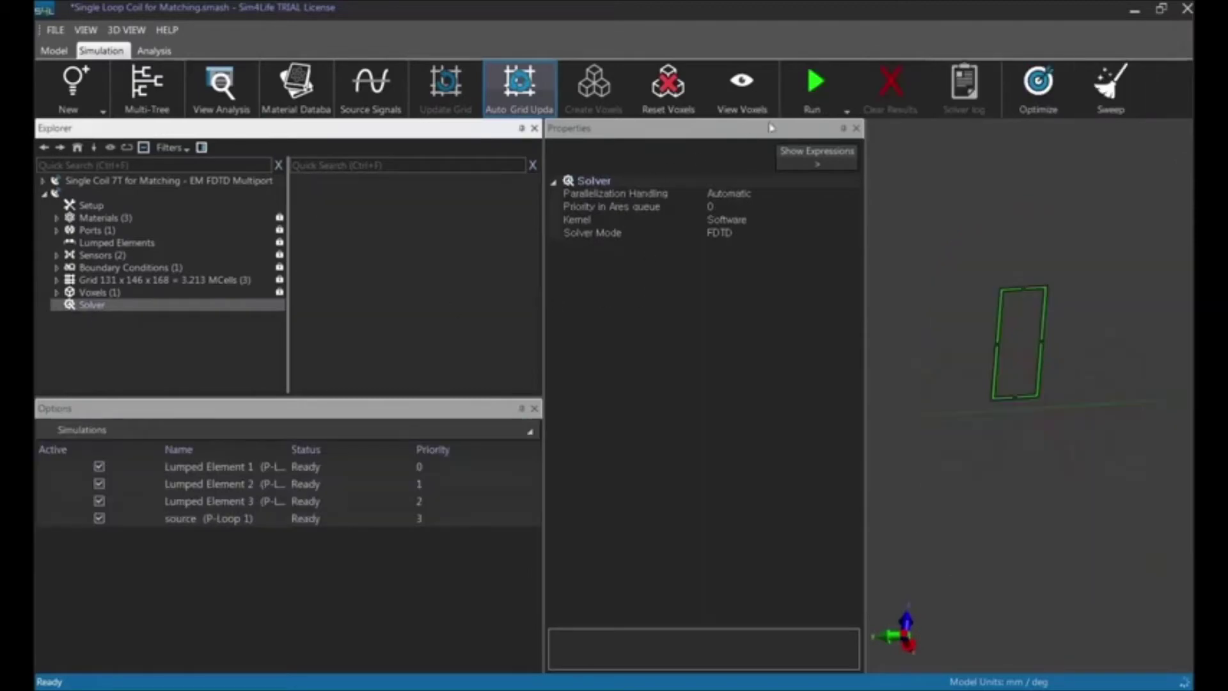
{"action": "left_click", "coordinate": [814, 90]}
{"action": "left_click", "coordinate": [785, 400]}
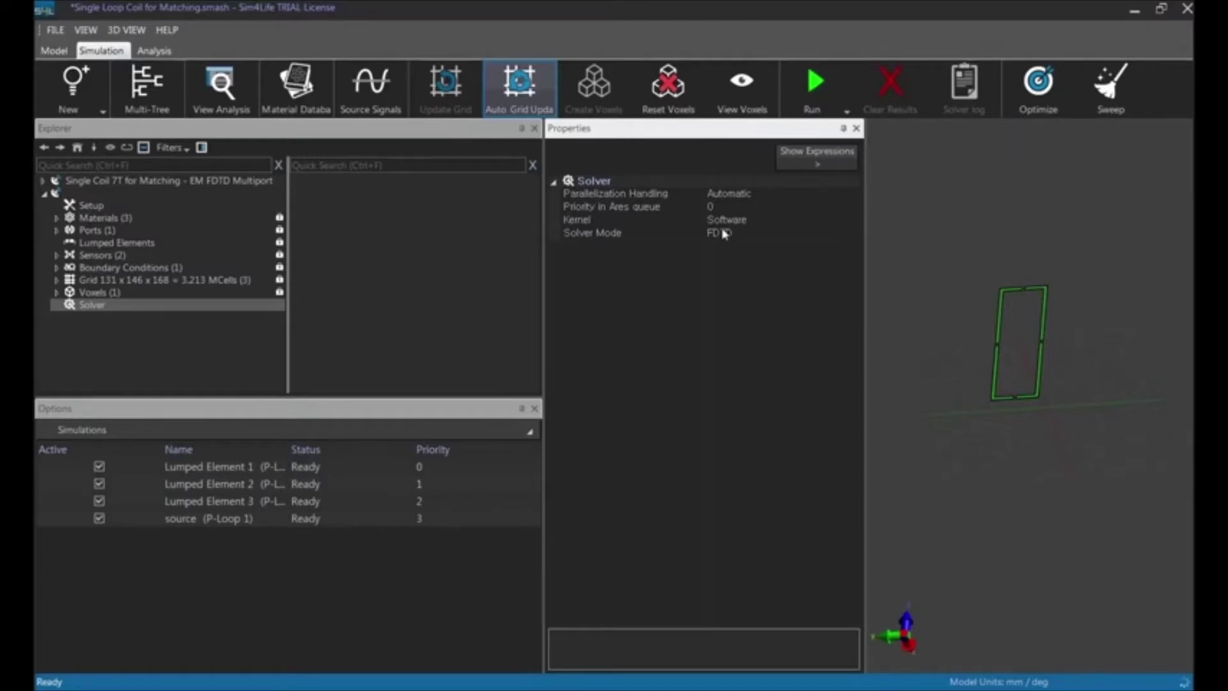
{"action": "mouse_move", "coordinate": [717, 225]}
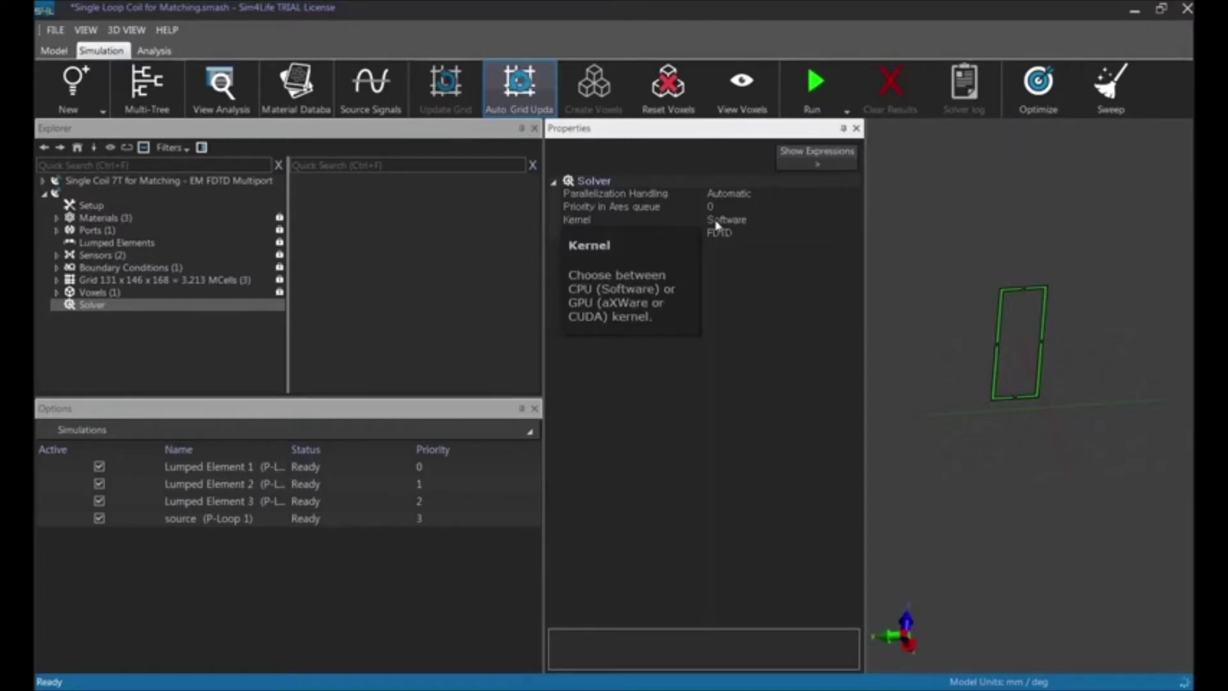
{"action": "left_click", "coordinate": [613, 221]}
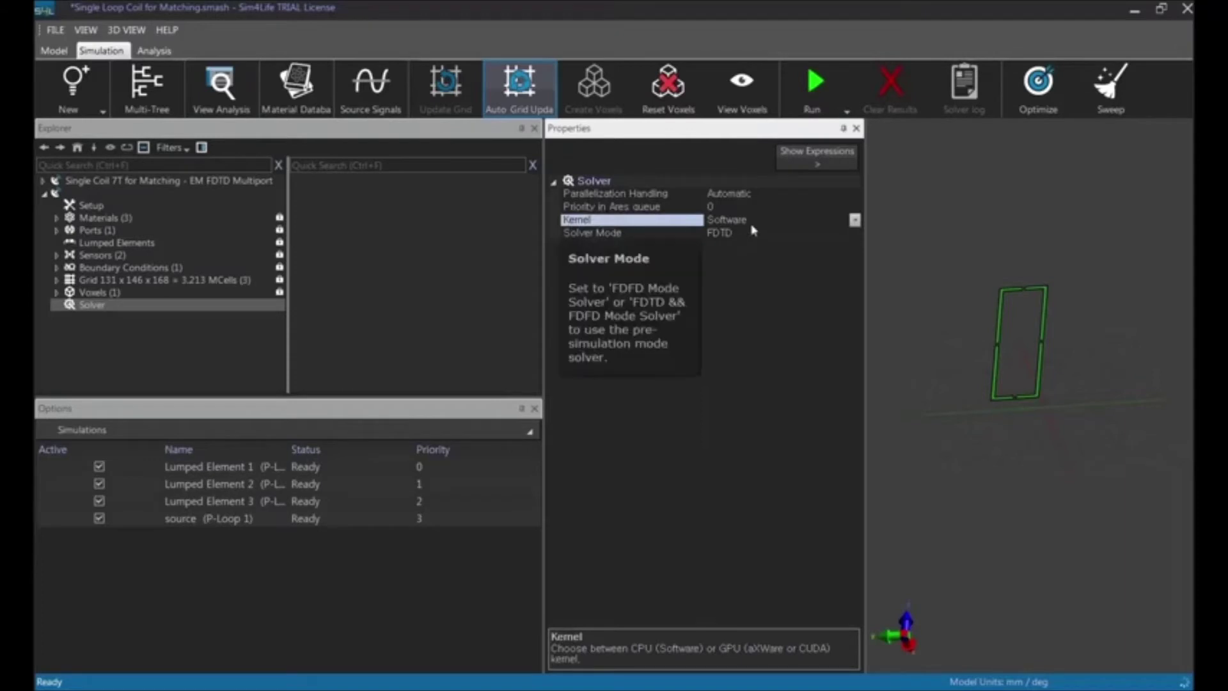
{"action": "left_click", "coordinate": [854, 220]}
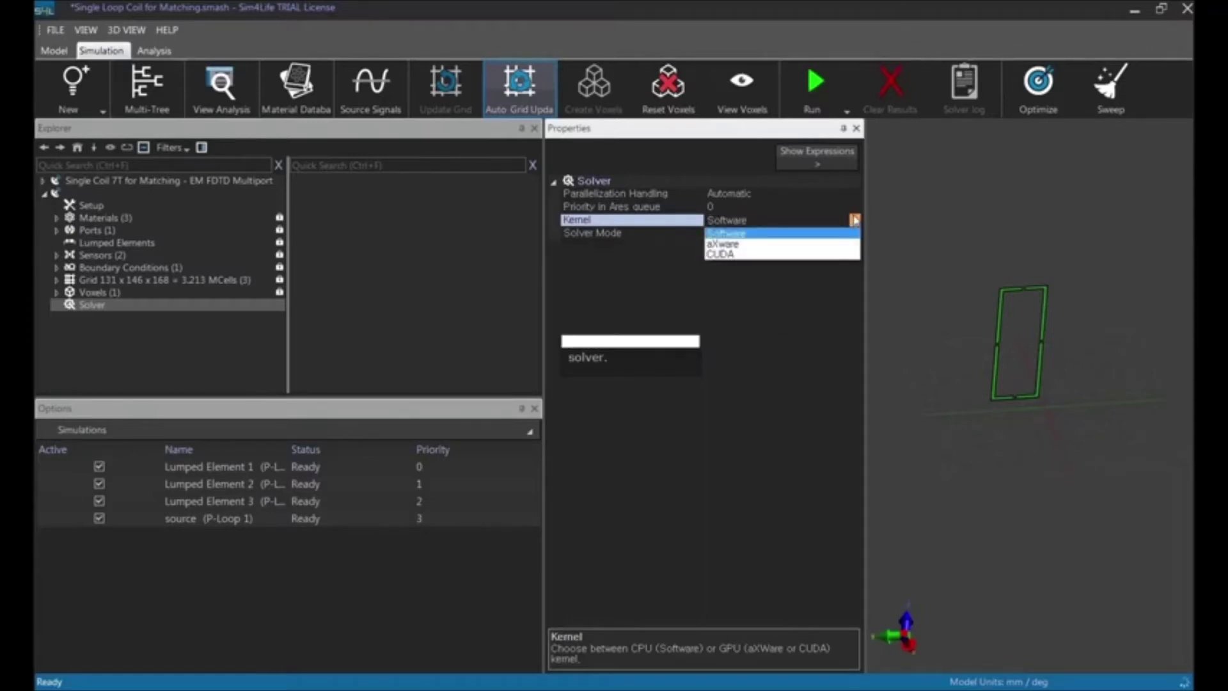
{"action": "left_click", "coordinate": [790, 266]}
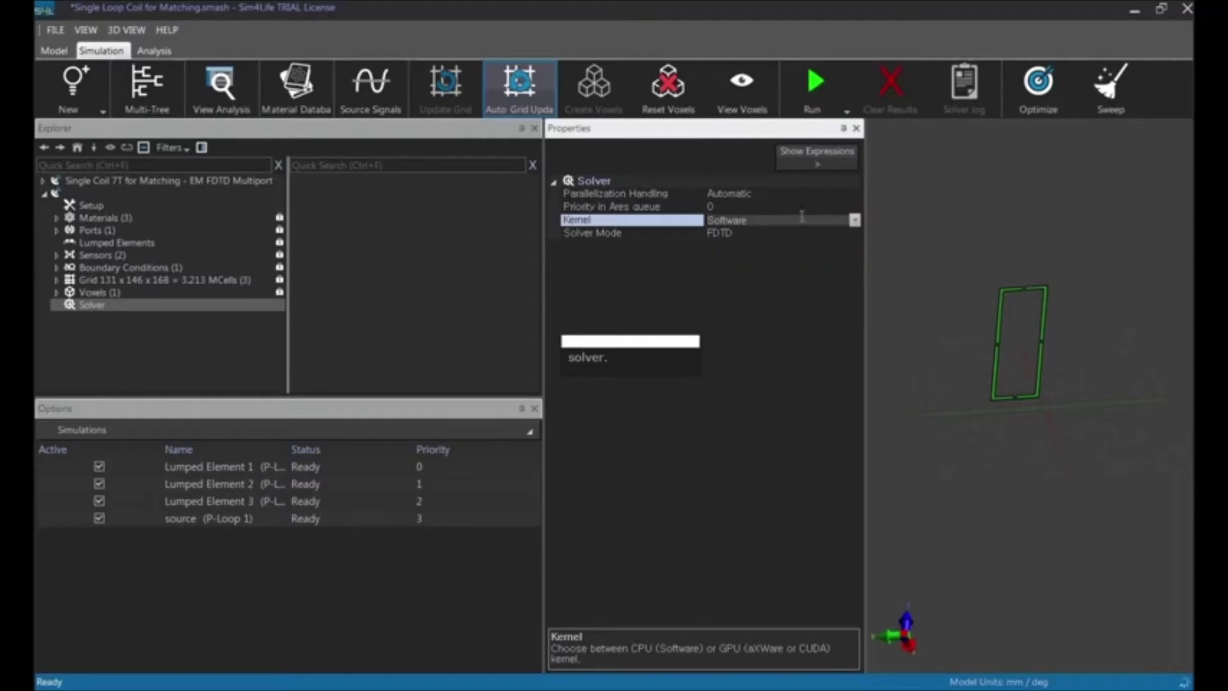
{"action": "left_click", "coordinate": [855, 221]}
{"action": "left_click", "coordinate": [768, 254]}
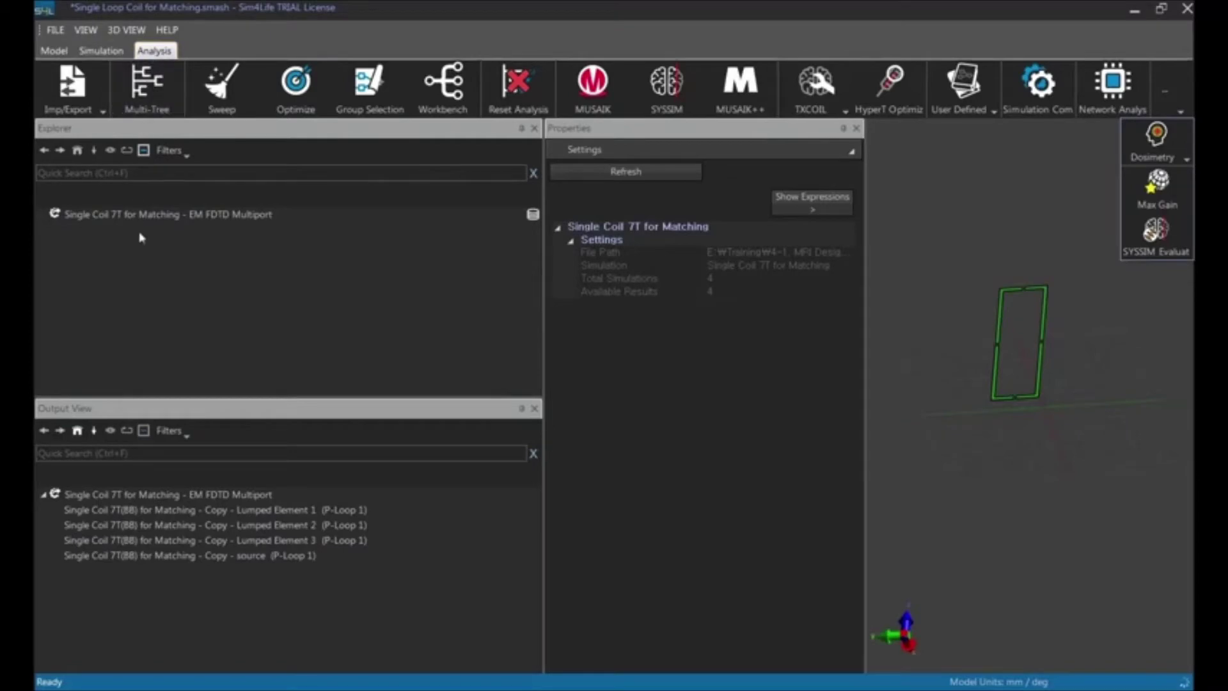
Step: Add a Network Analysis to the Single Coil 7T for Matching multiport results
{"action": "left_click", "coordinate": [104, 217]}
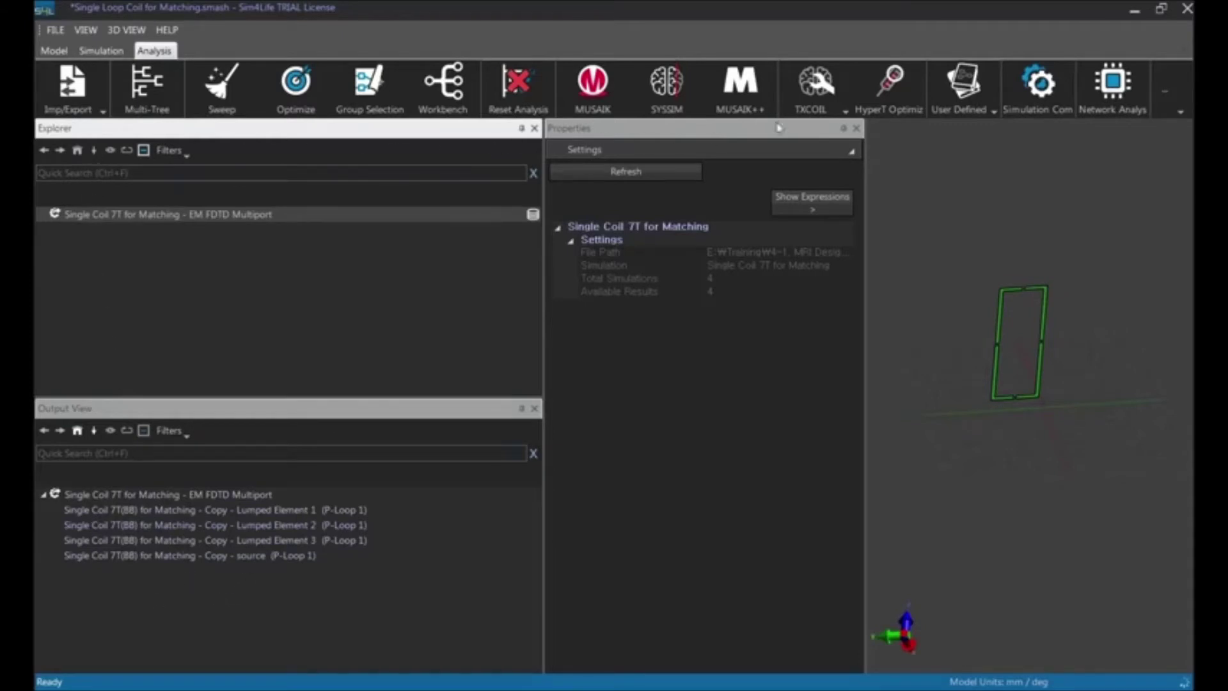
{"action": "left_click", "coordinate": [1128, 99]}
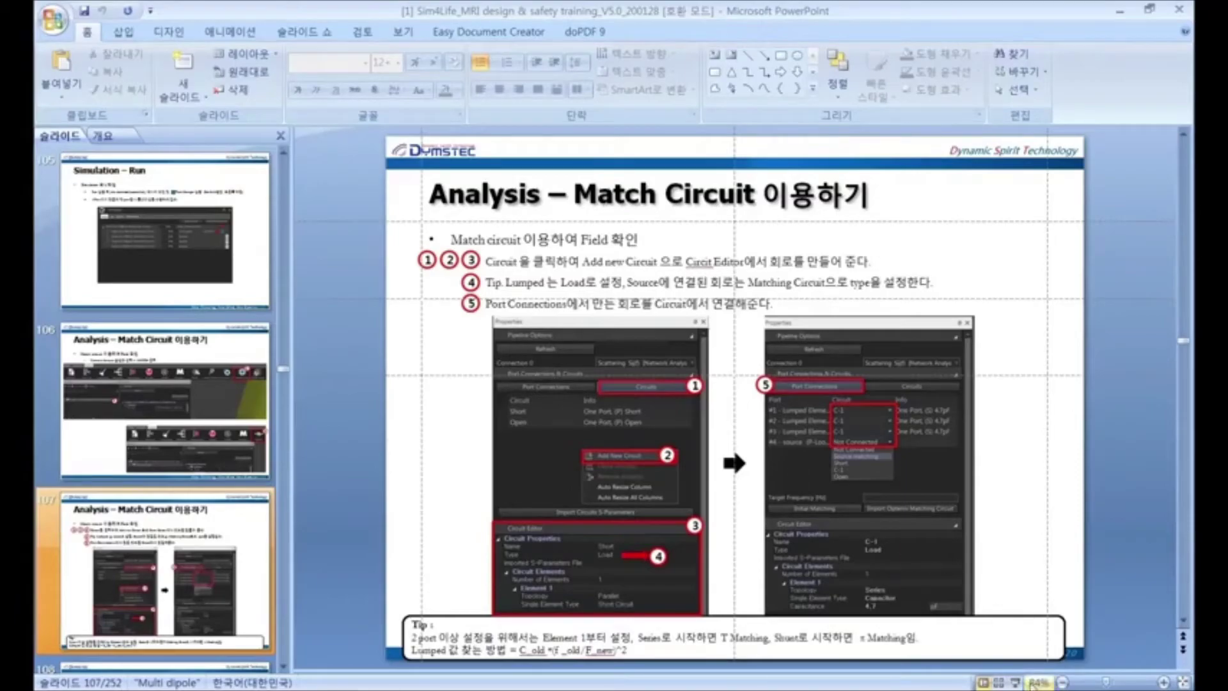
Step: Read the Match Circuit slides of the training presentation full screen, and switch back to Sim4Life
{"action": "left_click", "coordinate": [1016, 683]}
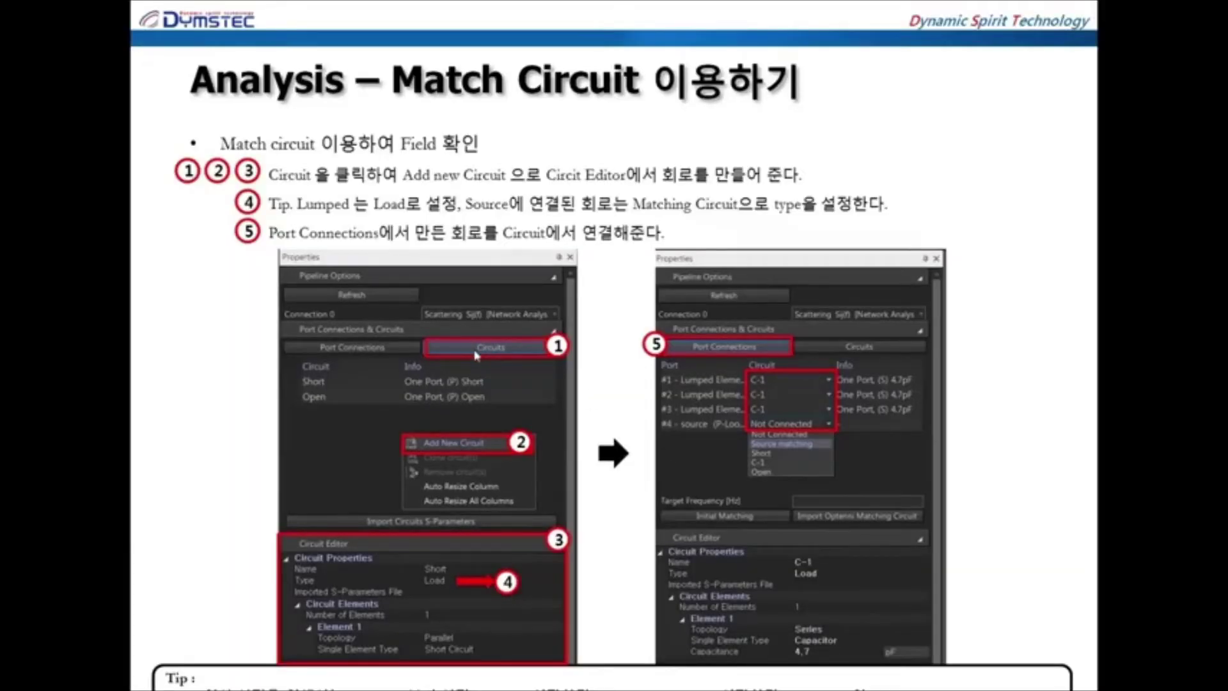
{"action": "left_click", "coordinate": [176, 197]}
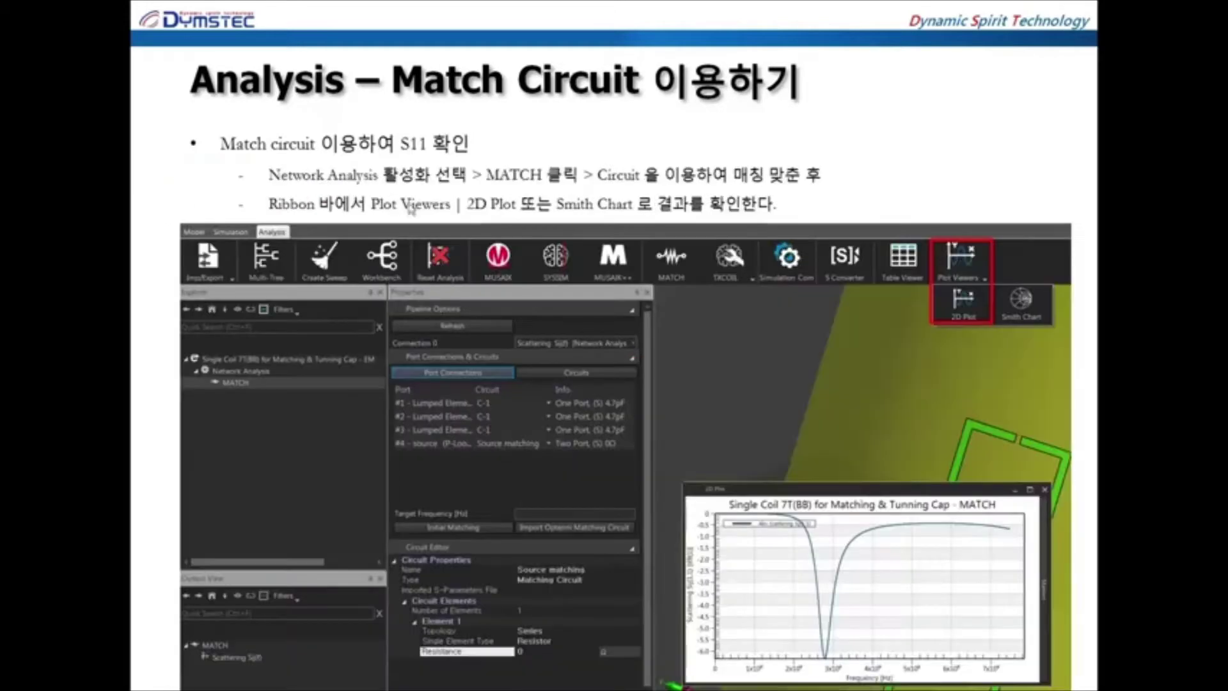
{"action": "scroll", "coordinate": [492, 358], "scroll_direction": "up", "scroll_amount": 1}
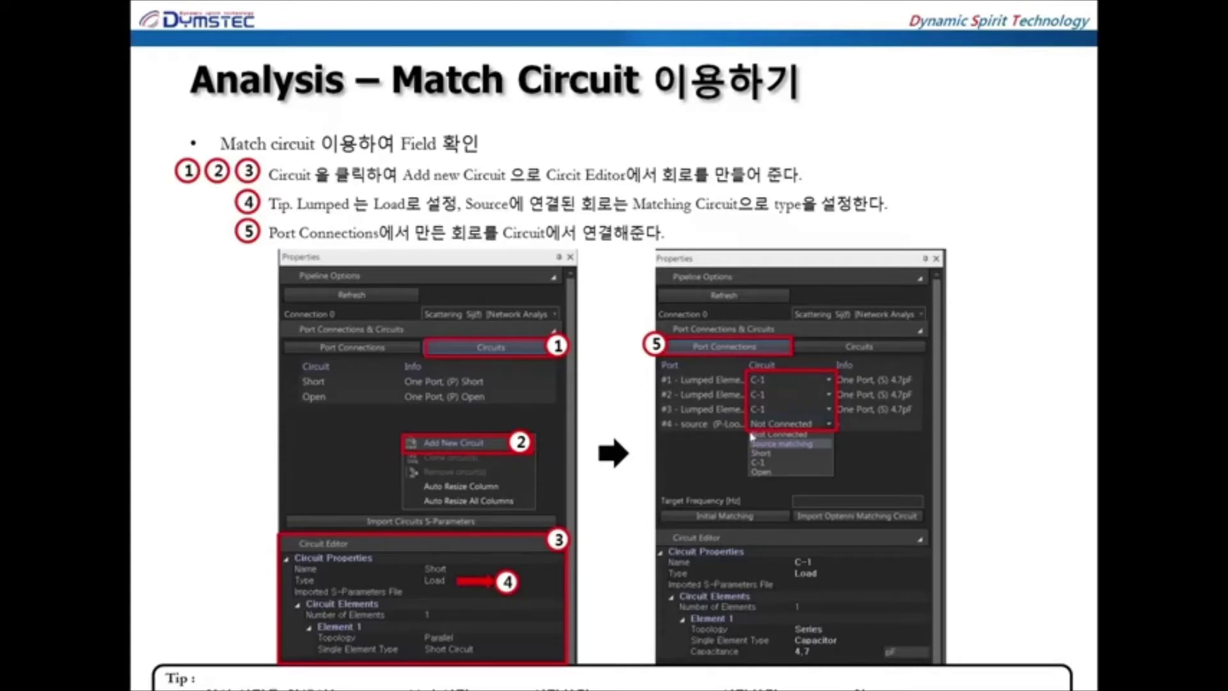
{"action": "key", "text": "Escape"}
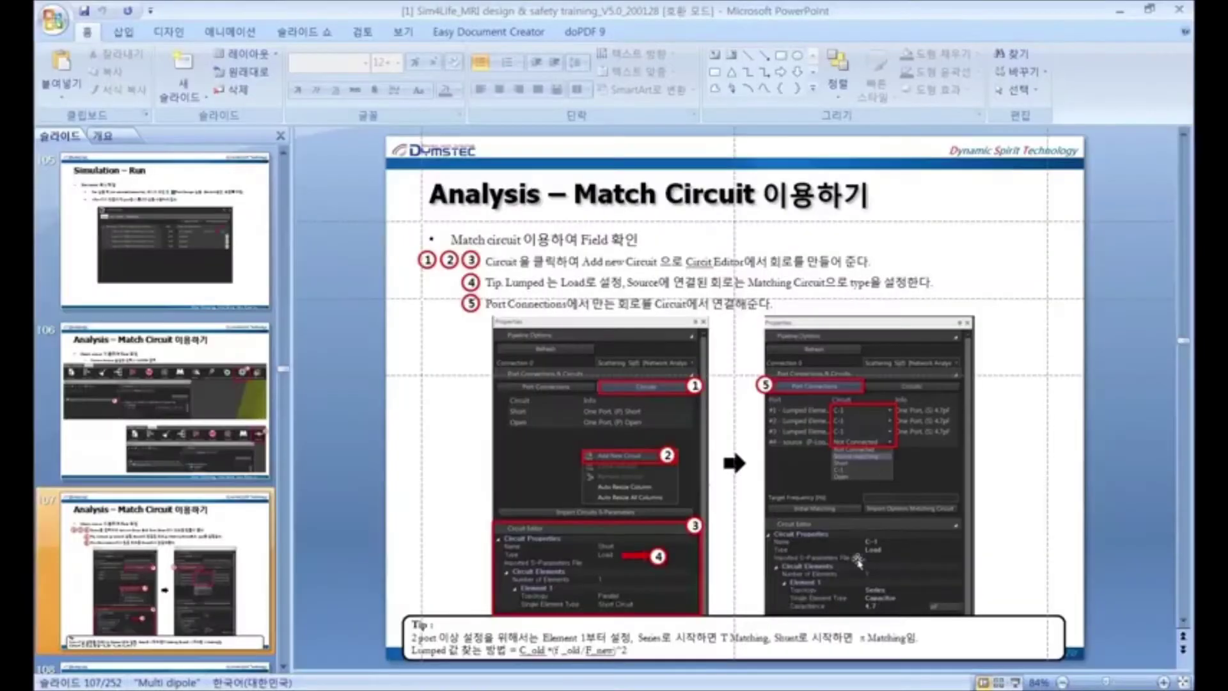
{"action": "left_click", "coordinate": [857, 689]}
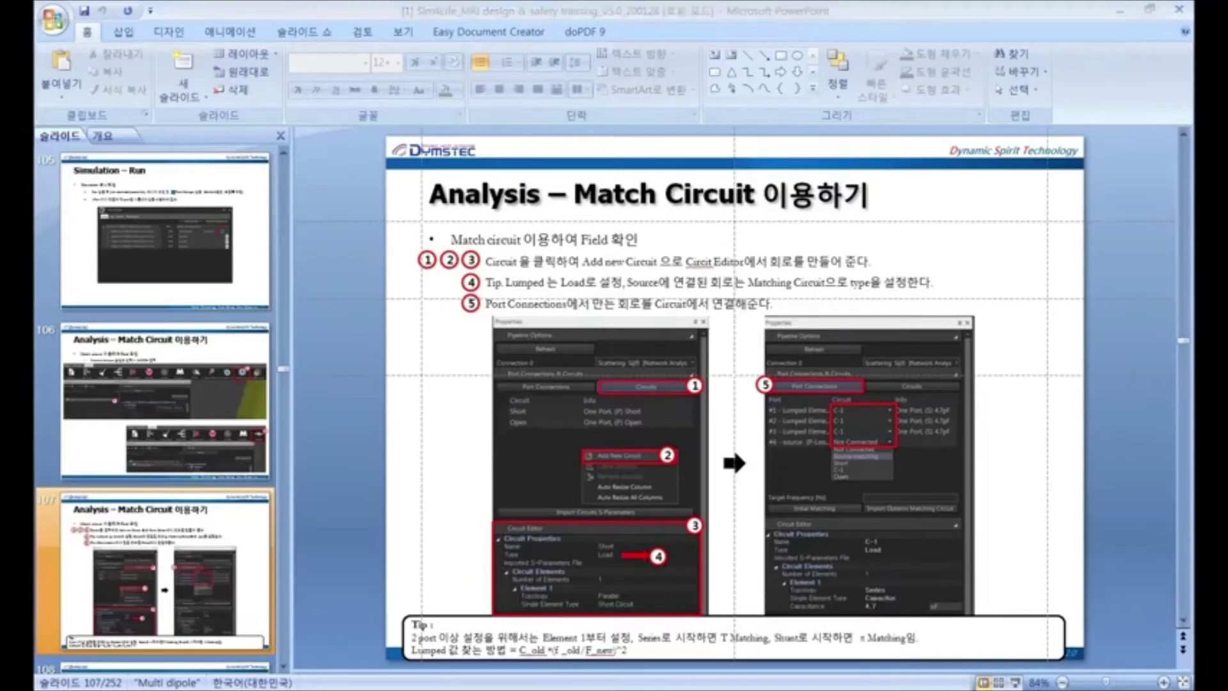
Step: Add two new circuits to the MATCH analysis
{"action": "left_click", "coordinate": [723, 240]}
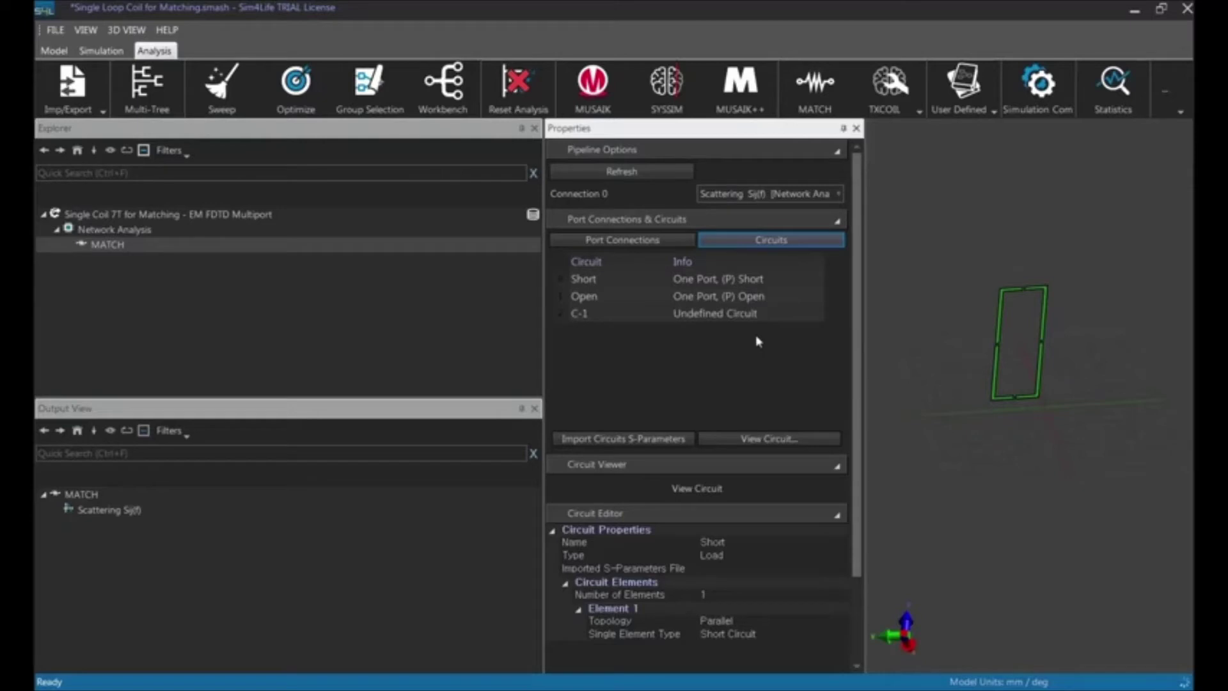
{"action": "right_click", "coordinate": [627, 360]}
{"action": "left_click", "coordinate": [645, 362]}
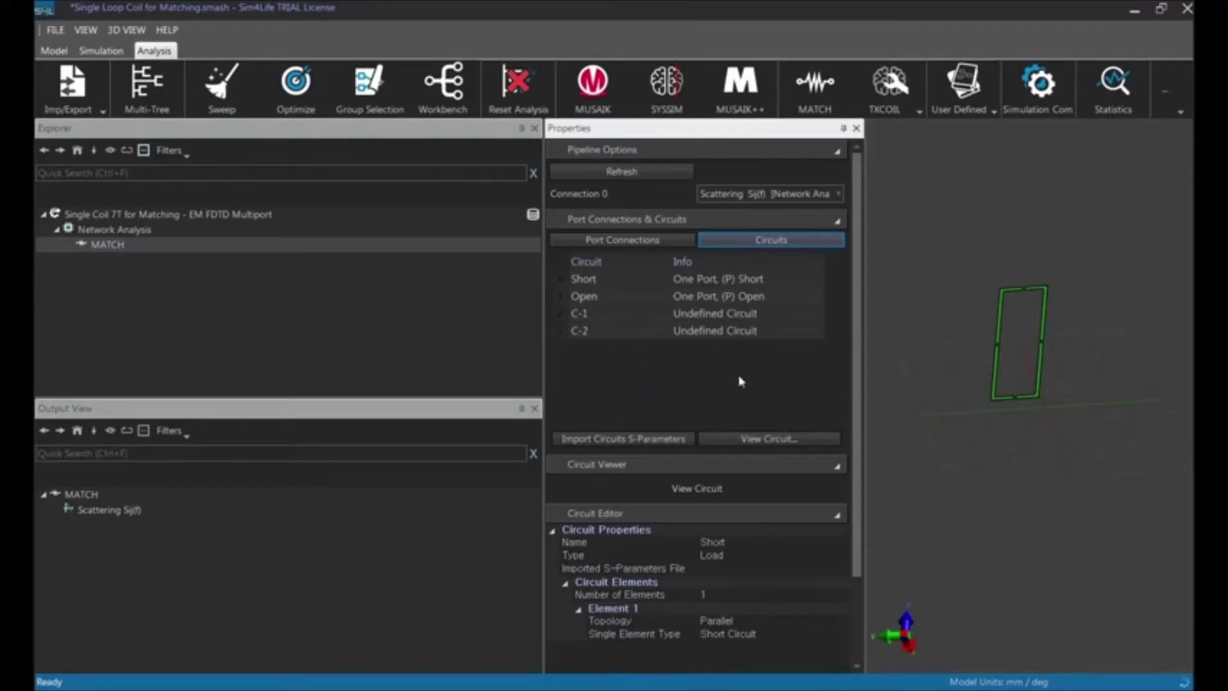
Step: Rename the first added circuit C-1 as source and set its type to Matching Circuit
{"action": "left_click", "coordinate": [583, 314]}
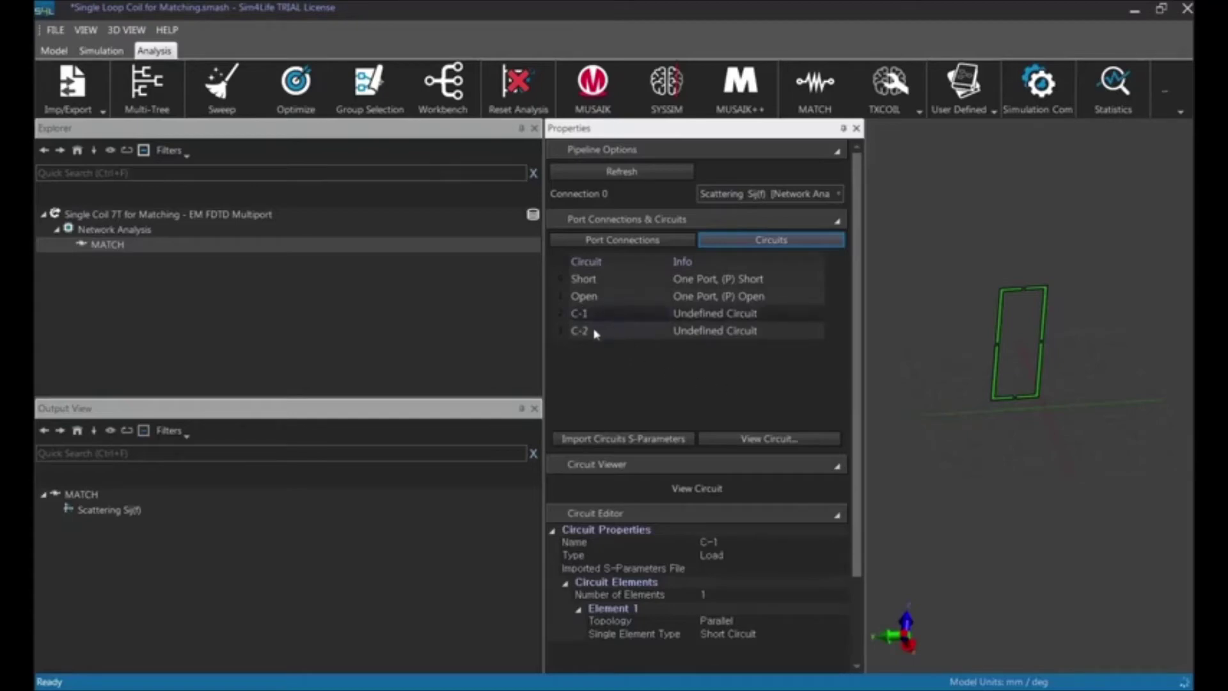
{"action": "left_click", "coordinate": [595, 332]}
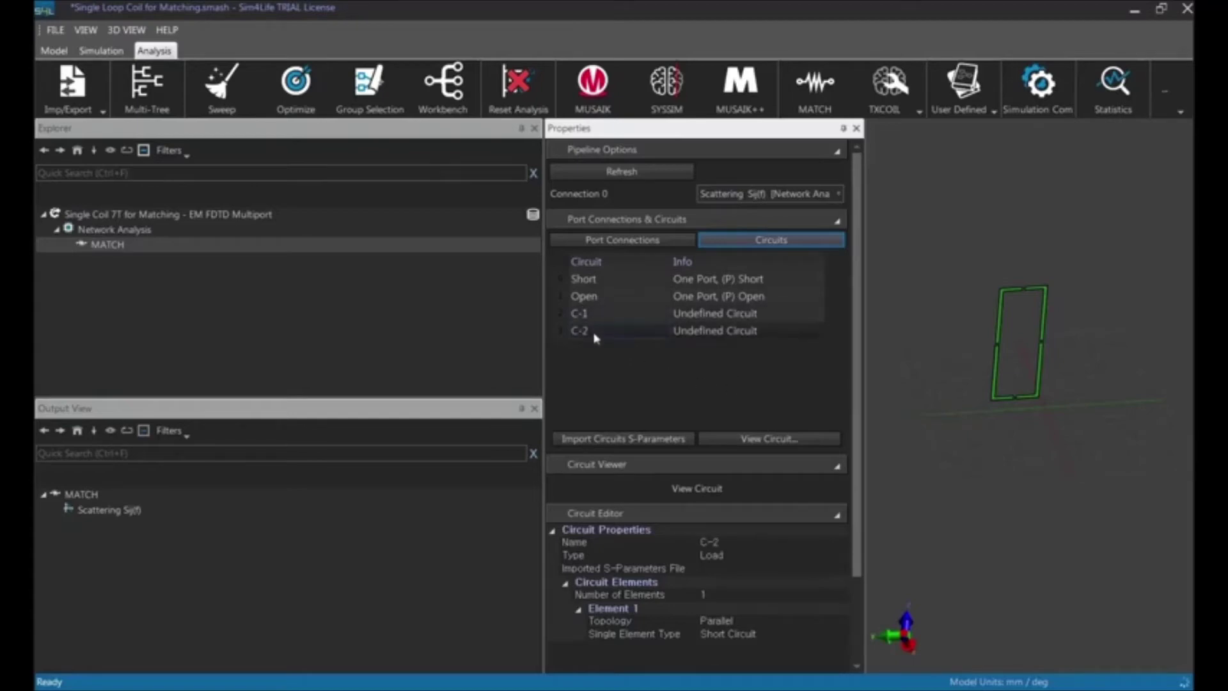
{"action": "left_click", "coordinate": [737, 542]}
{"action": "type", "text": "source"}
{"action": "key", "text": "Return"}
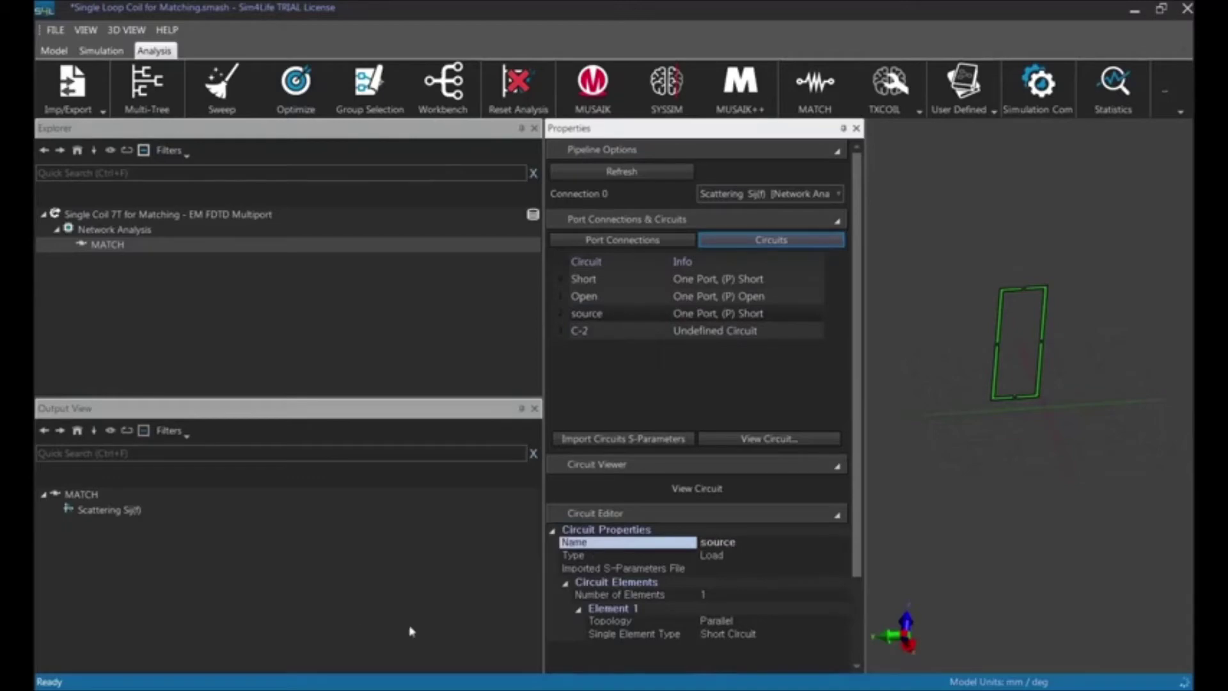
{"action": "left_click", "coordinate": [734, 556]}
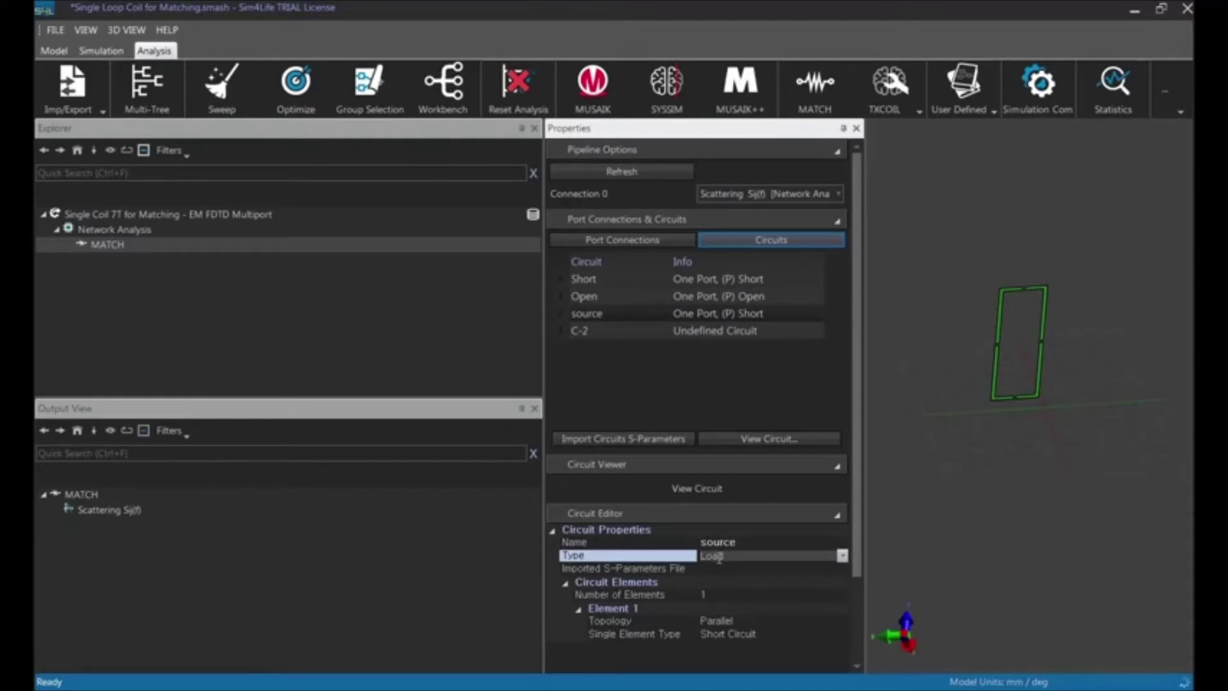
{"action": "left_click", "coordinate": [843, 556]}
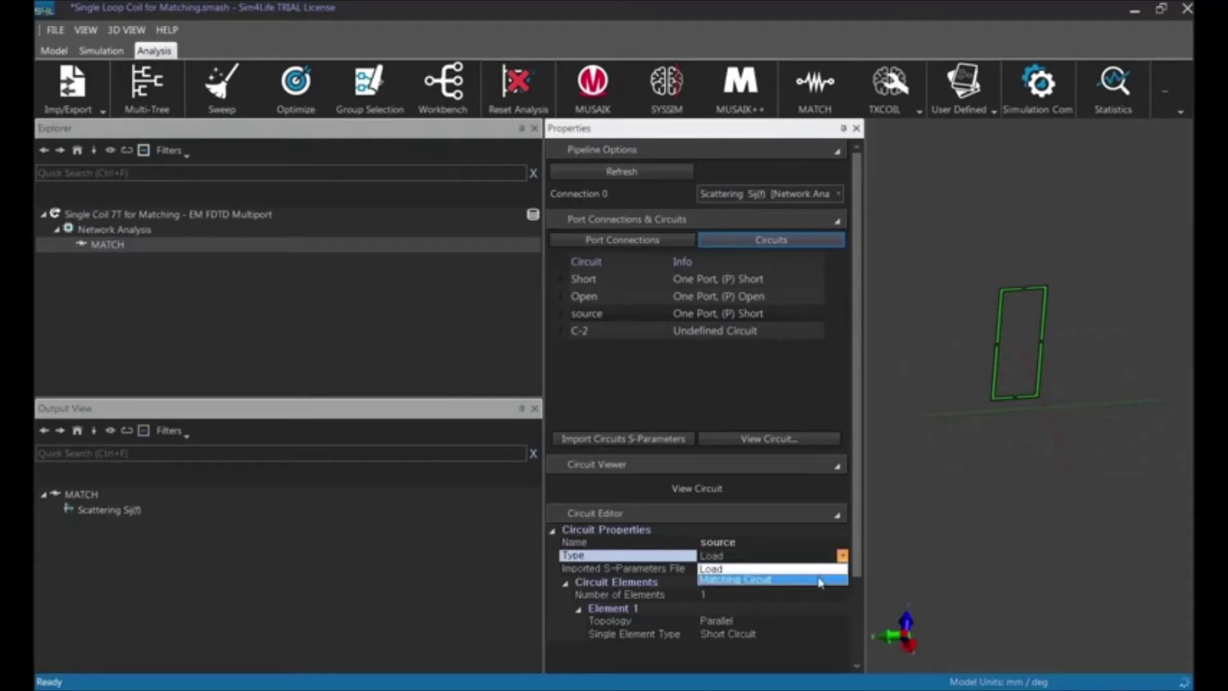
{"action": "left_click", "coordinate": [820, 579]}
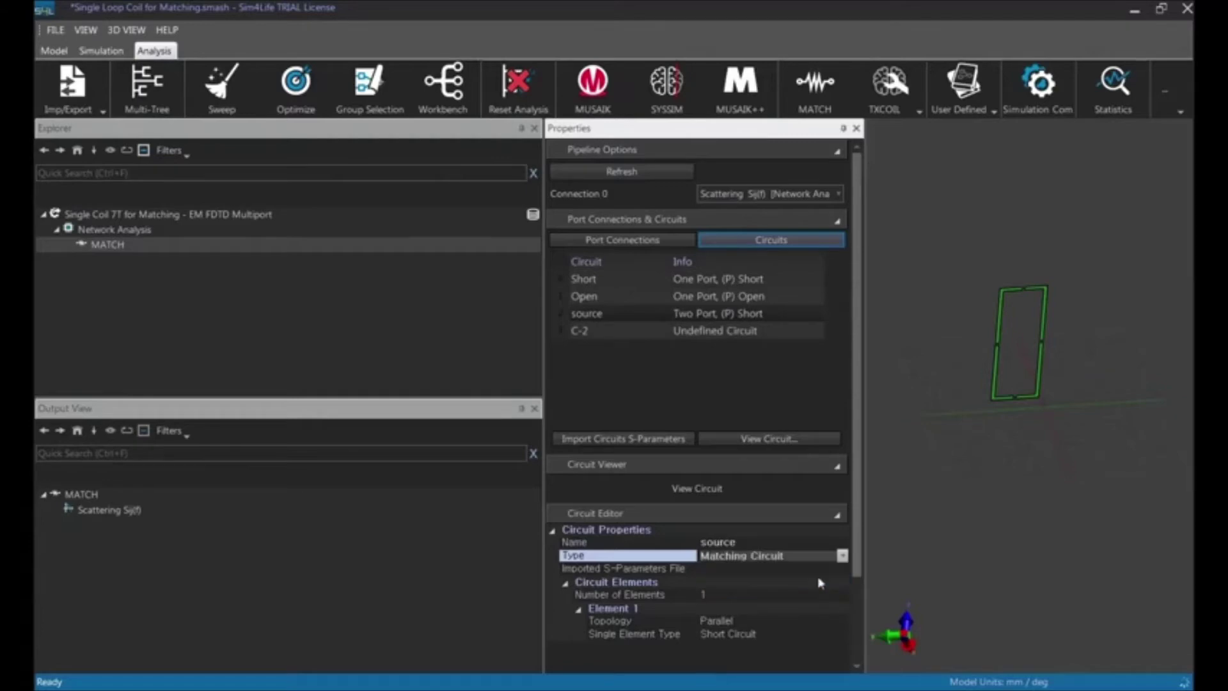
{"action": "double_click", "coordinate": [710, 543]}
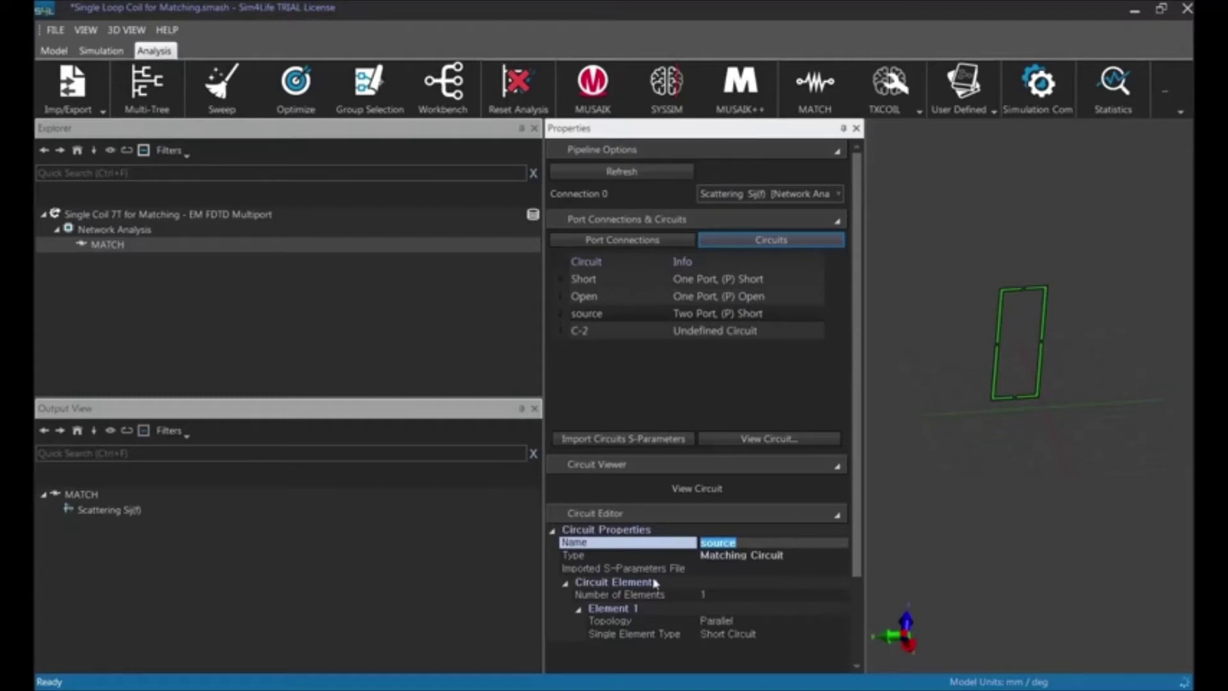
{"action": "left_click", "coordinate": [718, 555]}
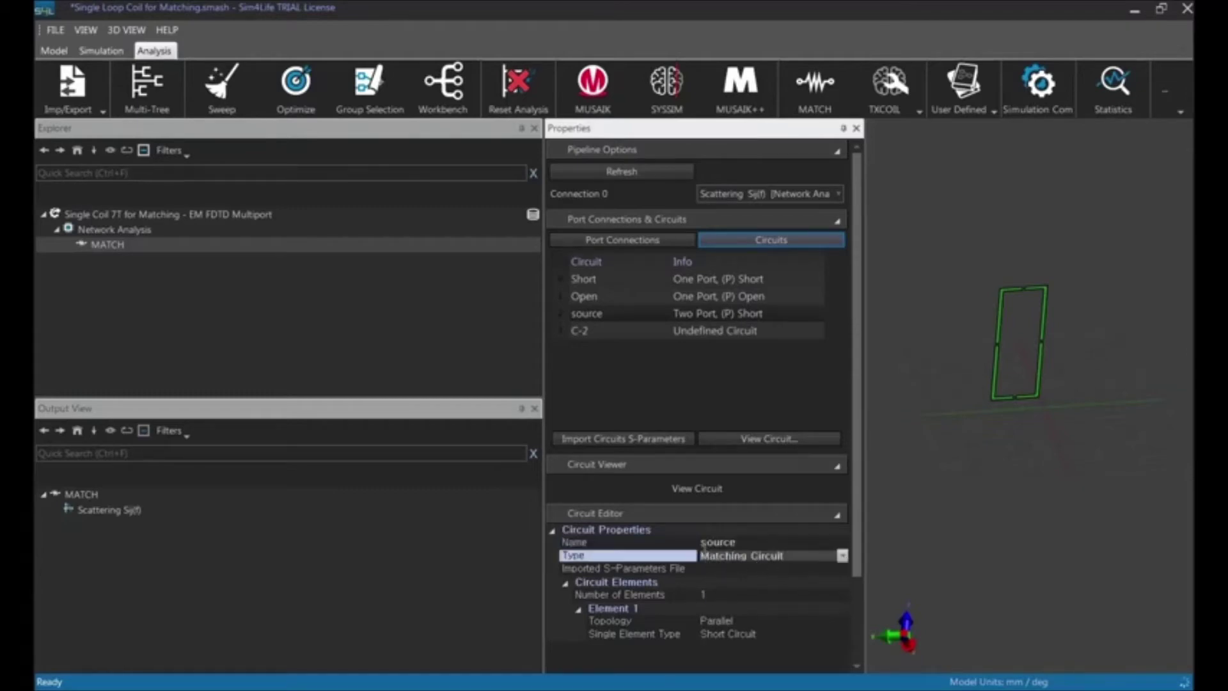
Step: Make Element 1 of the source circuit a Series Resistor with a resistance of 0 Ω
{"action": "left_click", "coordinate": [733, 622]}
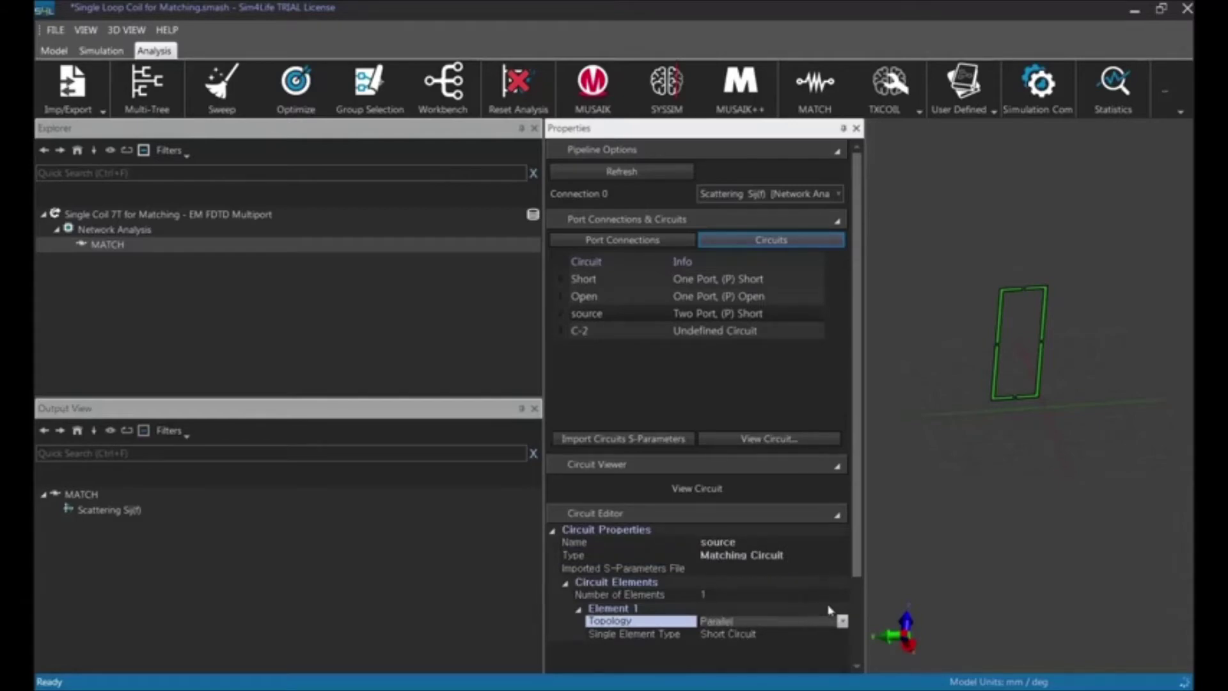
{"action": "left_click", "coordinate": [843, 621]}
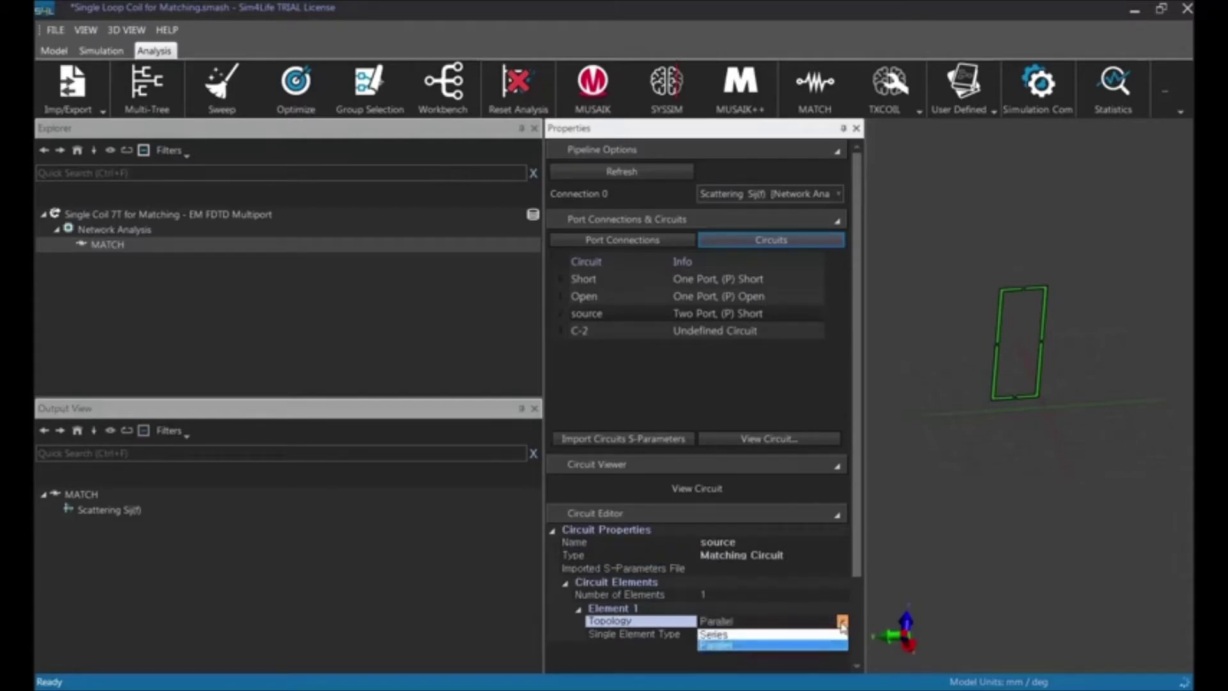
{"action": "left_click", "coordinate": [840, 634]}
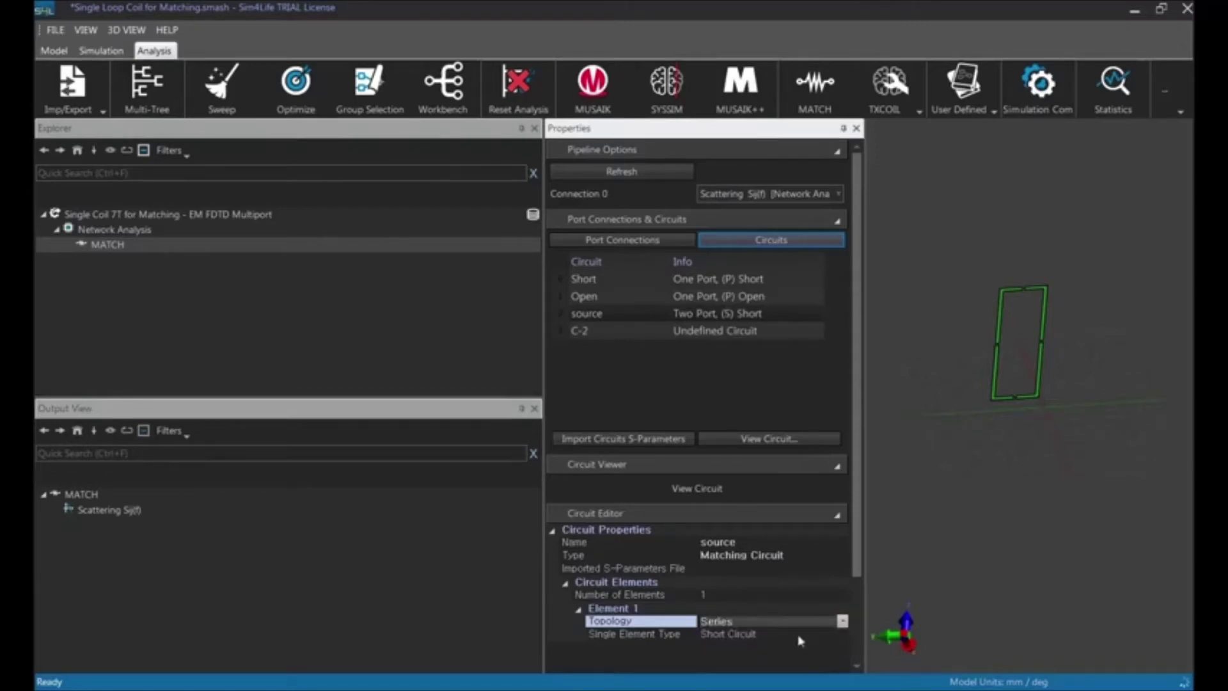
{"action": "left_click", "coordinate": [842, 635]}
{"action": "left_click", "coordinate": [842, 635]}
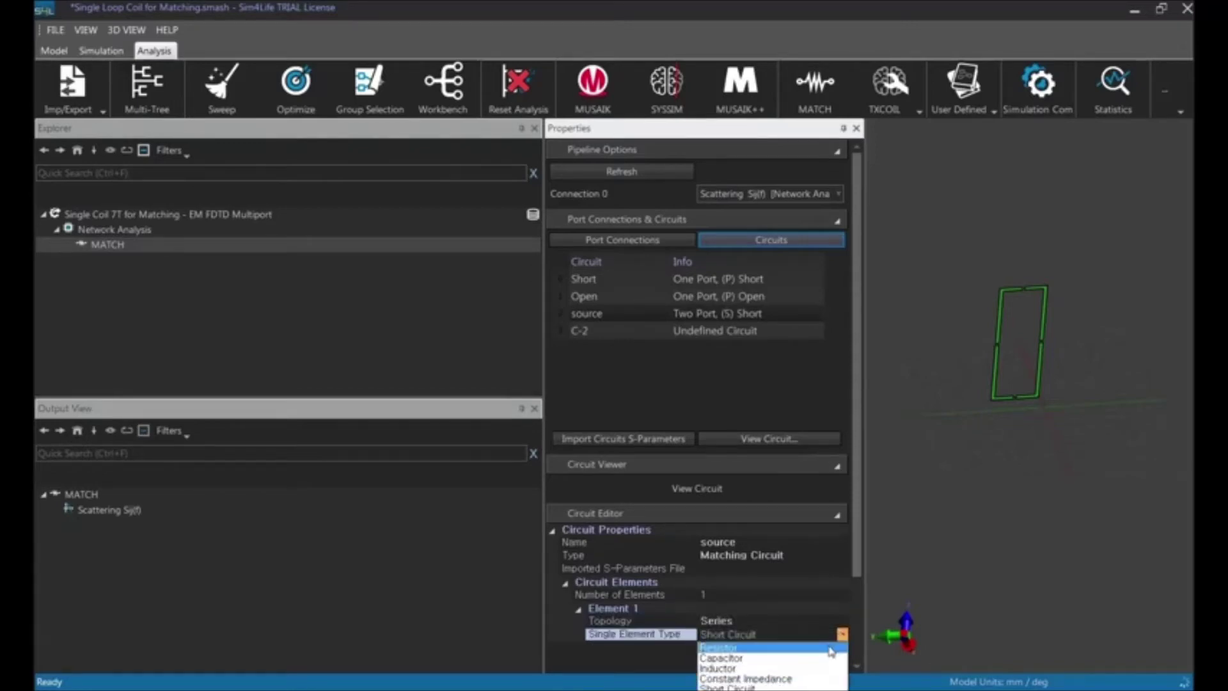
{"action": "left_click", "coordinate": [718, 648]}
{"action": "left_click", "coordinate": [614, 648]}
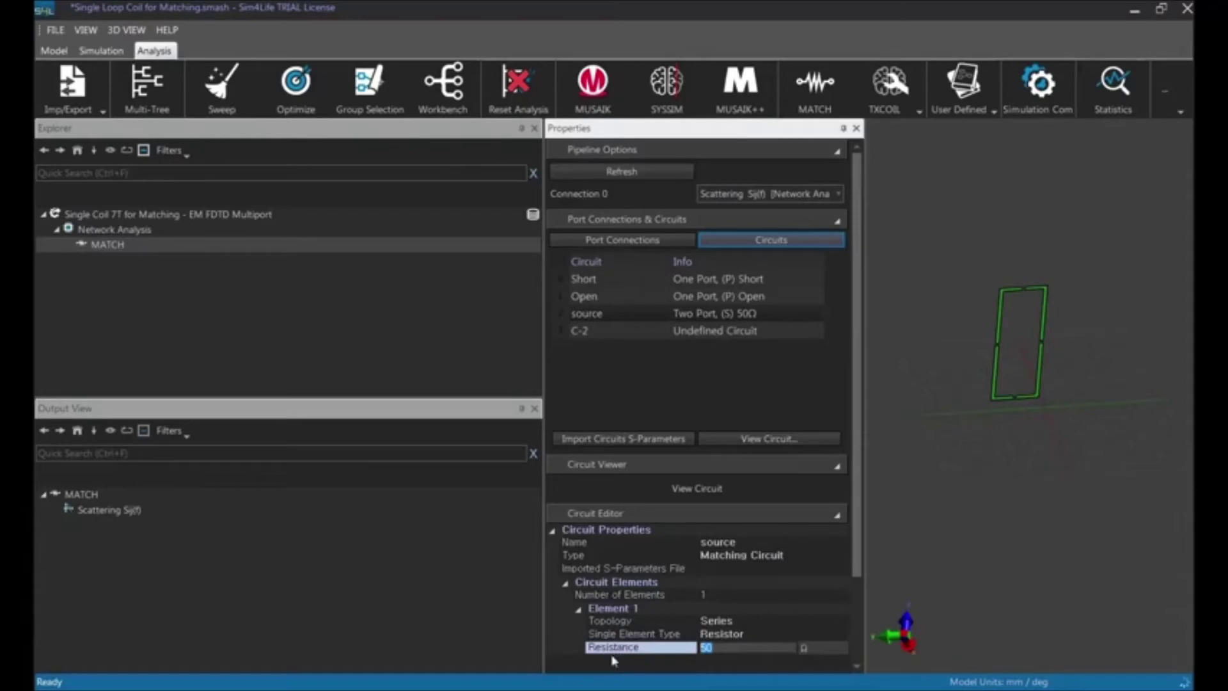
{"action": "type", "text": "0"}
{"action": "key", "text": "Return"}
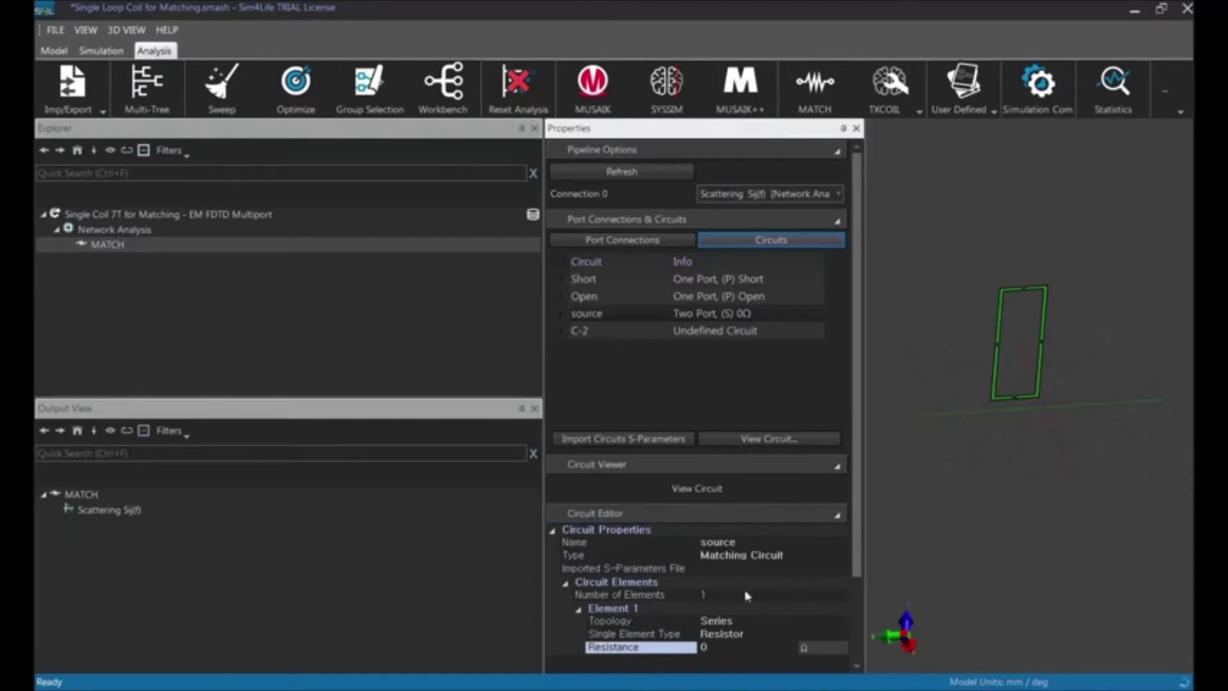
Step: Rename the second added circuit C-2 as cap
{"action": "left_click", "coordinate": [616, 331]}
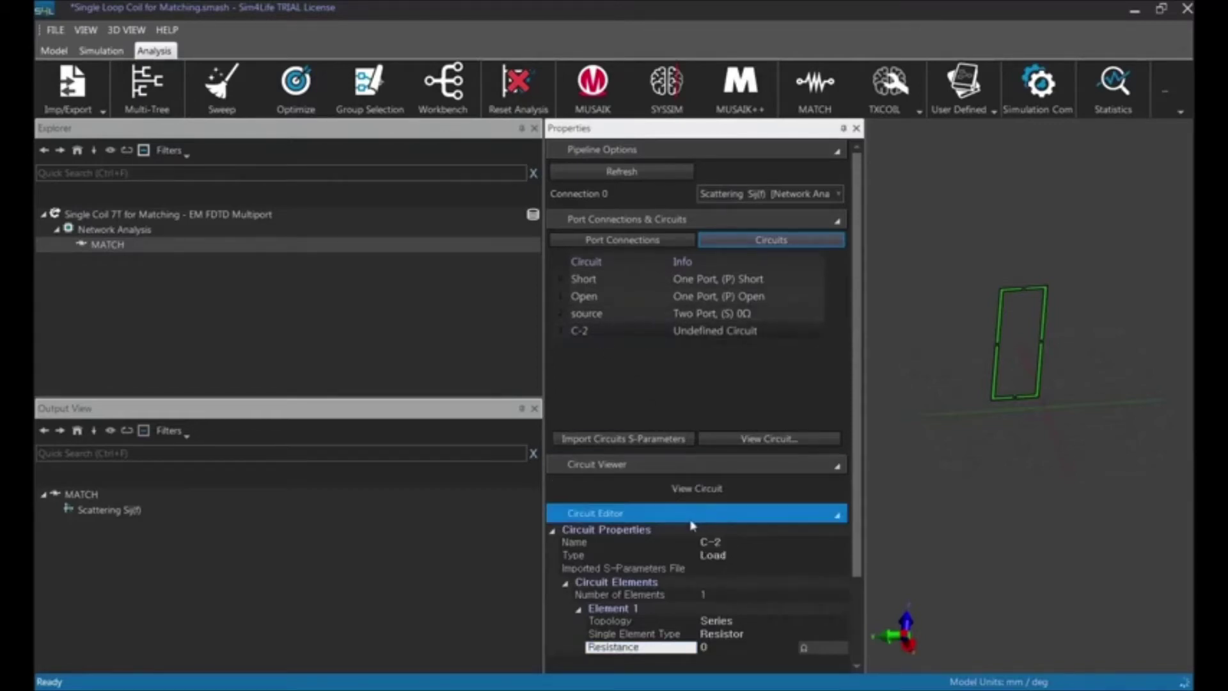
{"action": "left_click", "coordinate": [735, 541]}
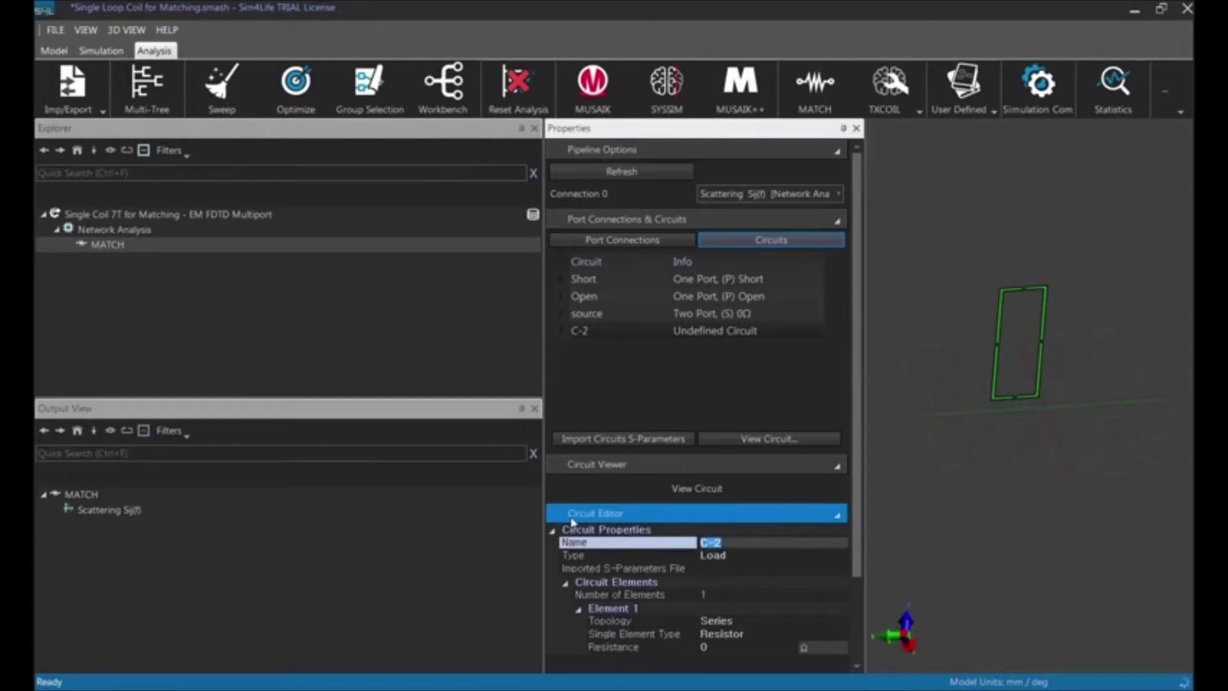
{"action": "type", "text": "cap1"}
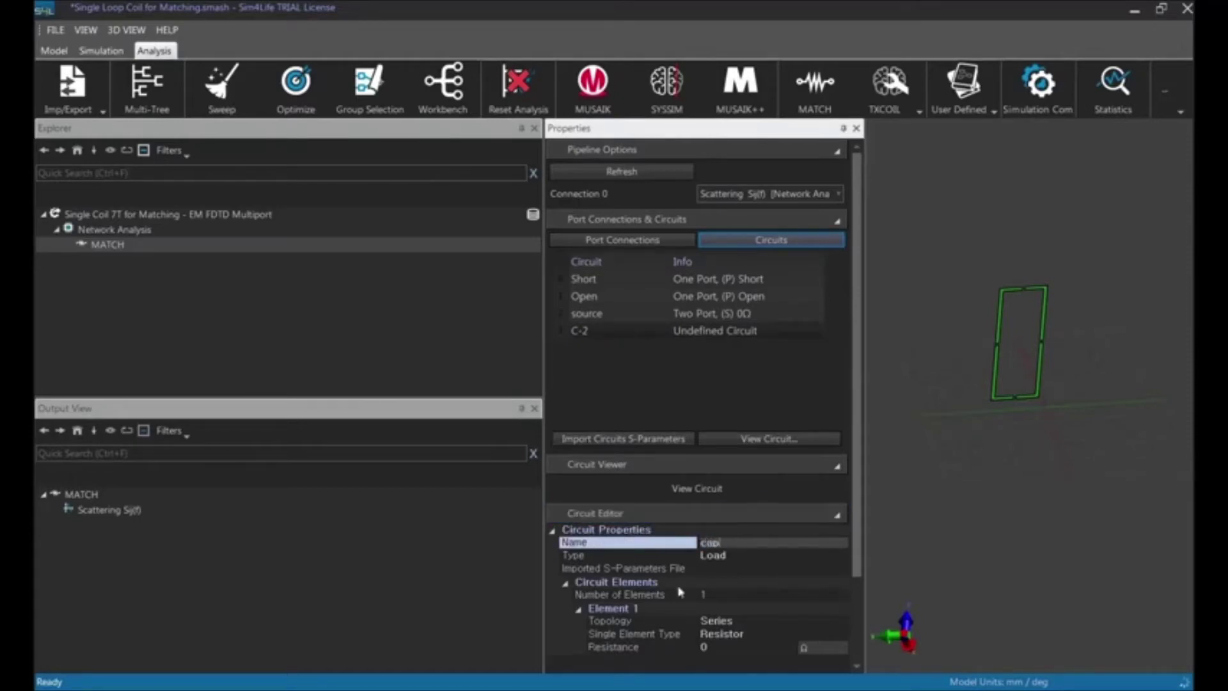
{"action": "left_click", "coordinate": [744, 569]}
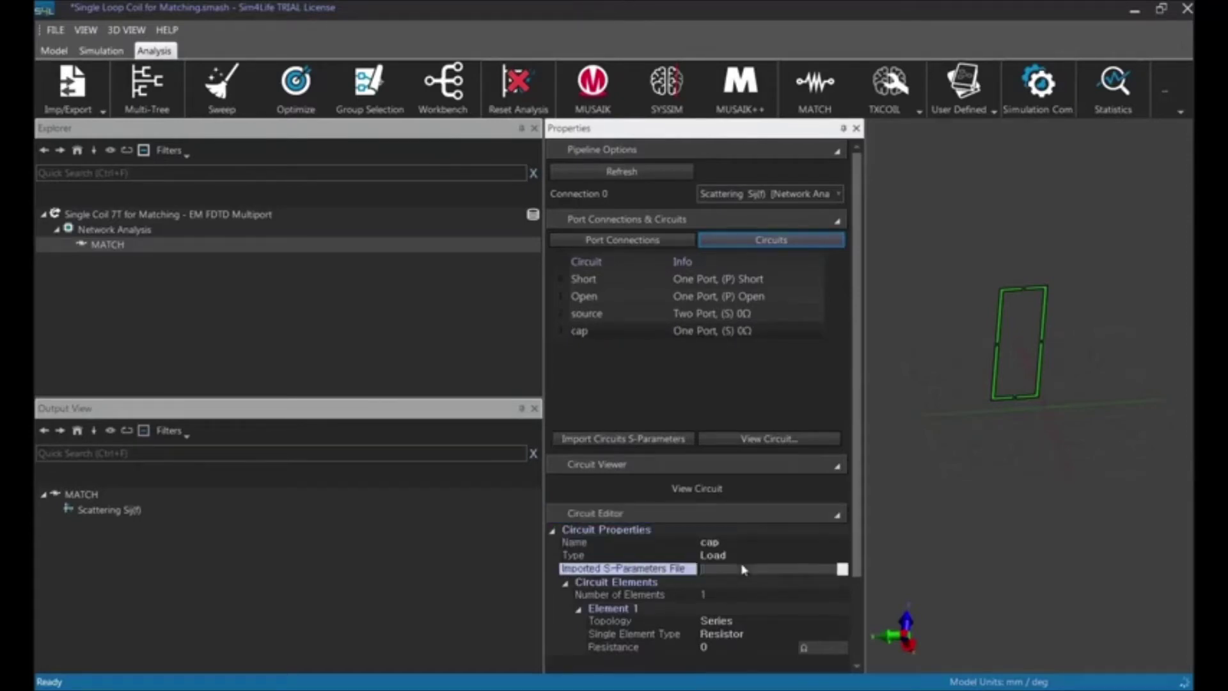
{"action": "left_click", "coordinate": [737, 556]}
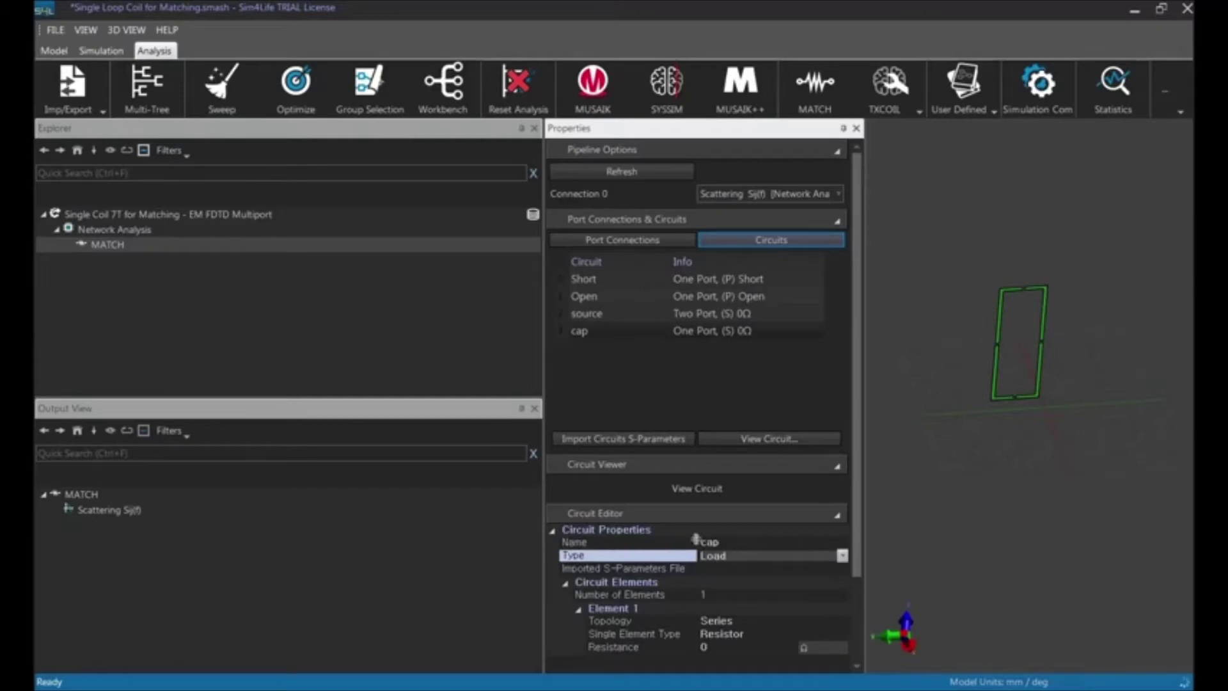
Step: Make Element 1 of the cap circuit a Series Capacitor with a capacitance of 1 pF
{"action": "left_click", "coordinate": [756, 624]}
{"action": "left_click", "coordinate": [775, 637]}
{"action": "left_click", "coordinate": [843, 636]}
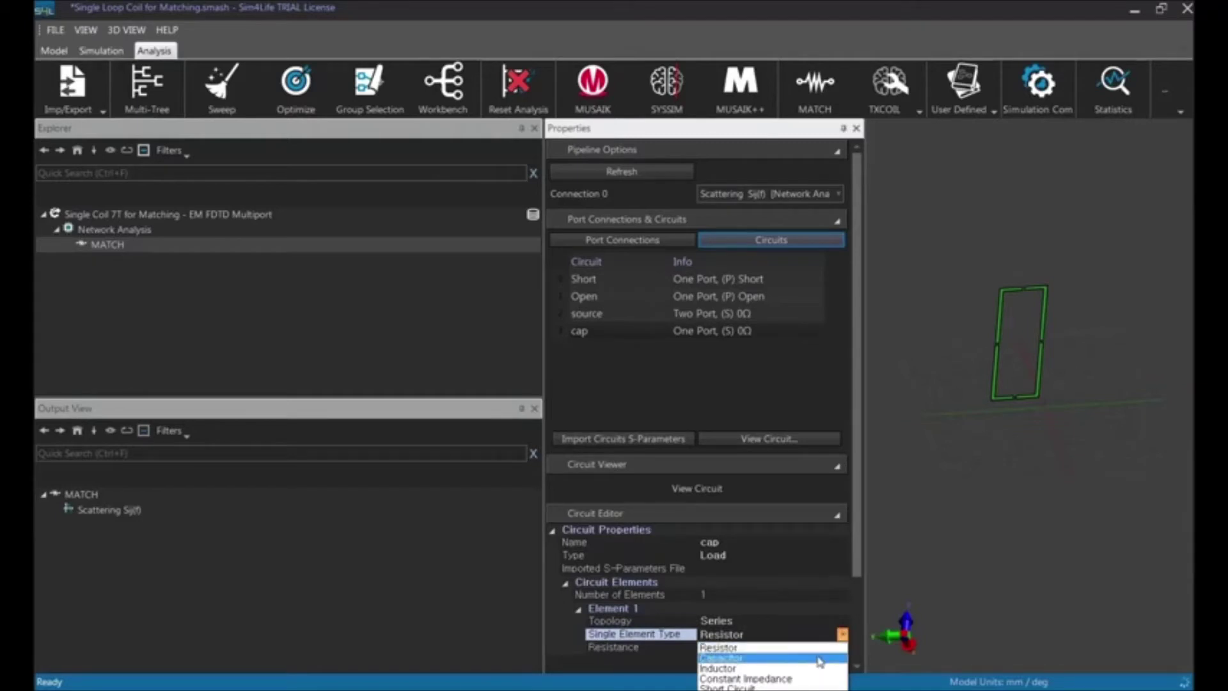
{"action": "left_click", "coordinate": [821, 659]}
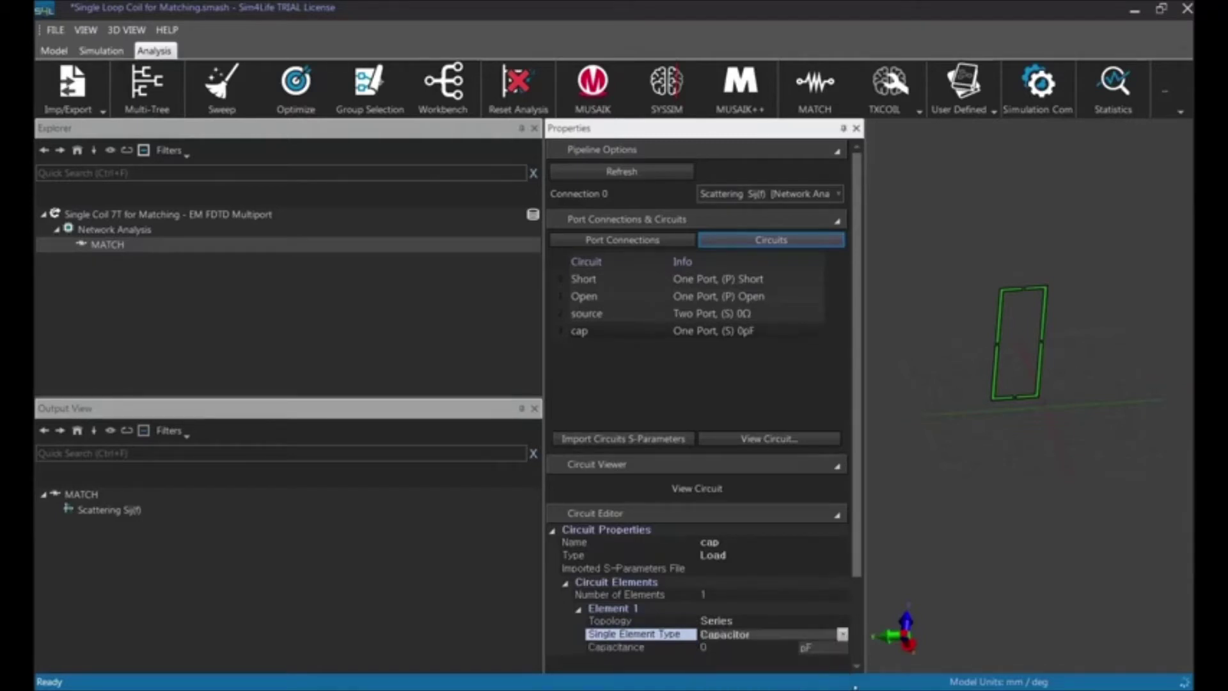
{"action": "left_click", "coordinate": [720, 650]}
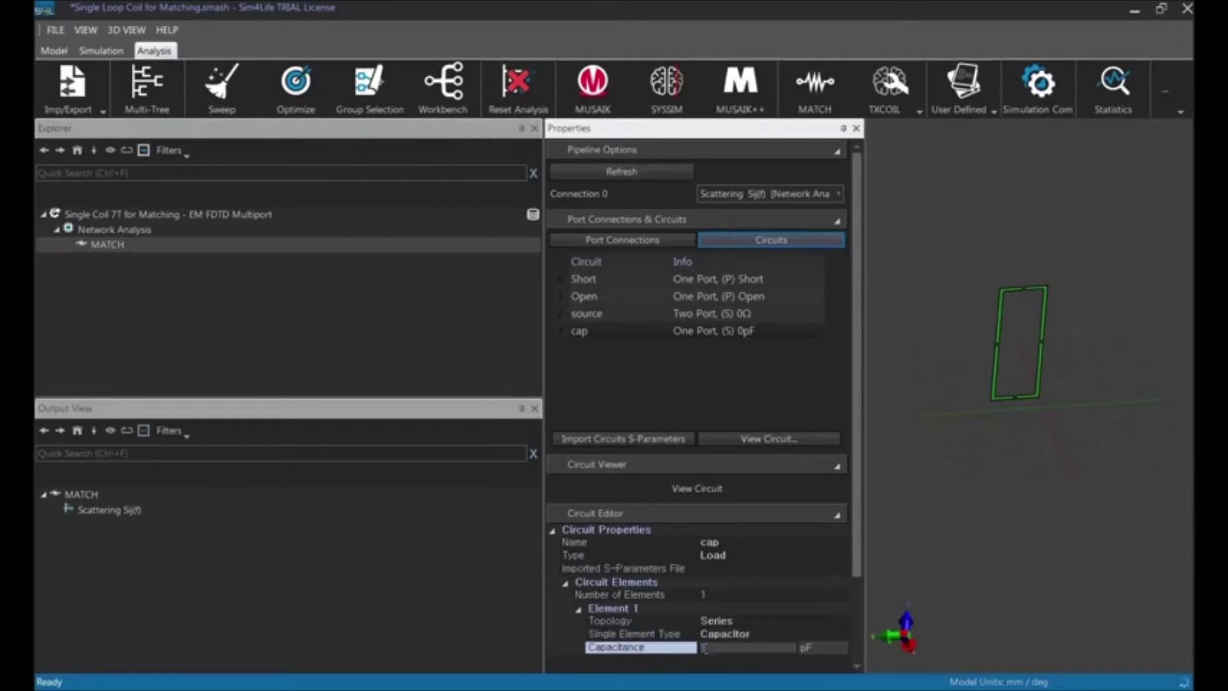
{"action": "type", "text": "1"}
{"action": "key", "text": "Return"}
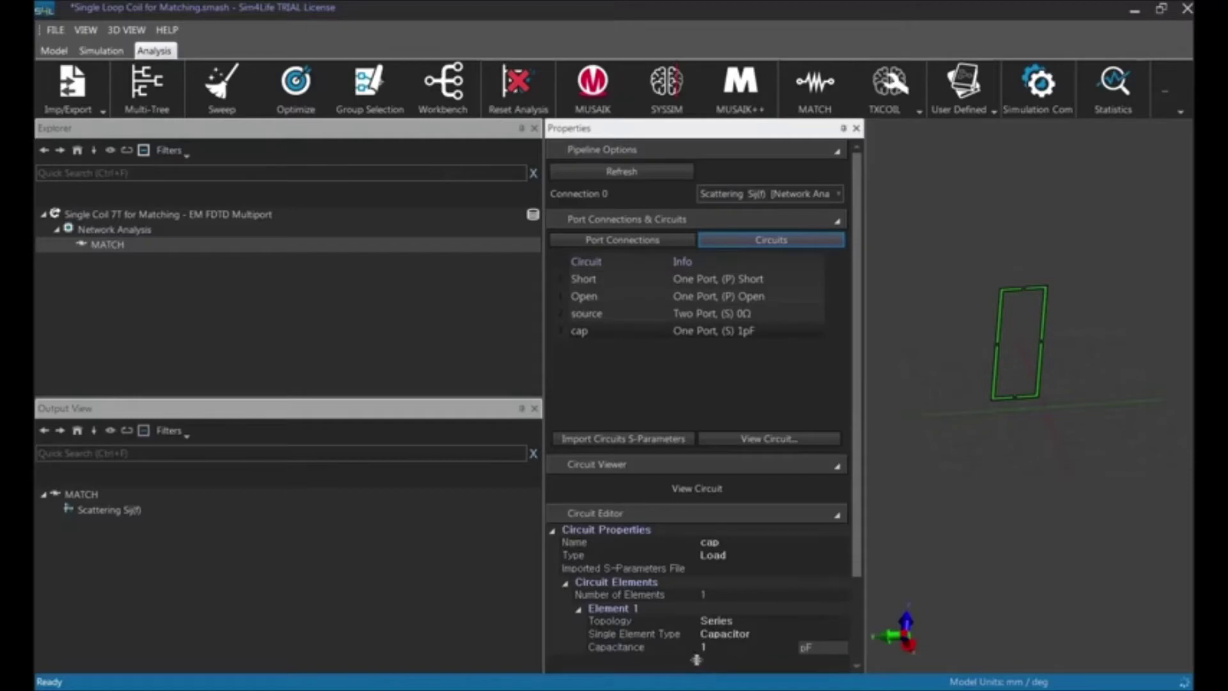
{"action": "left_click", "coordinate": [615, 314]}
{"action": "left_click", "coordinate": [606, 331]}
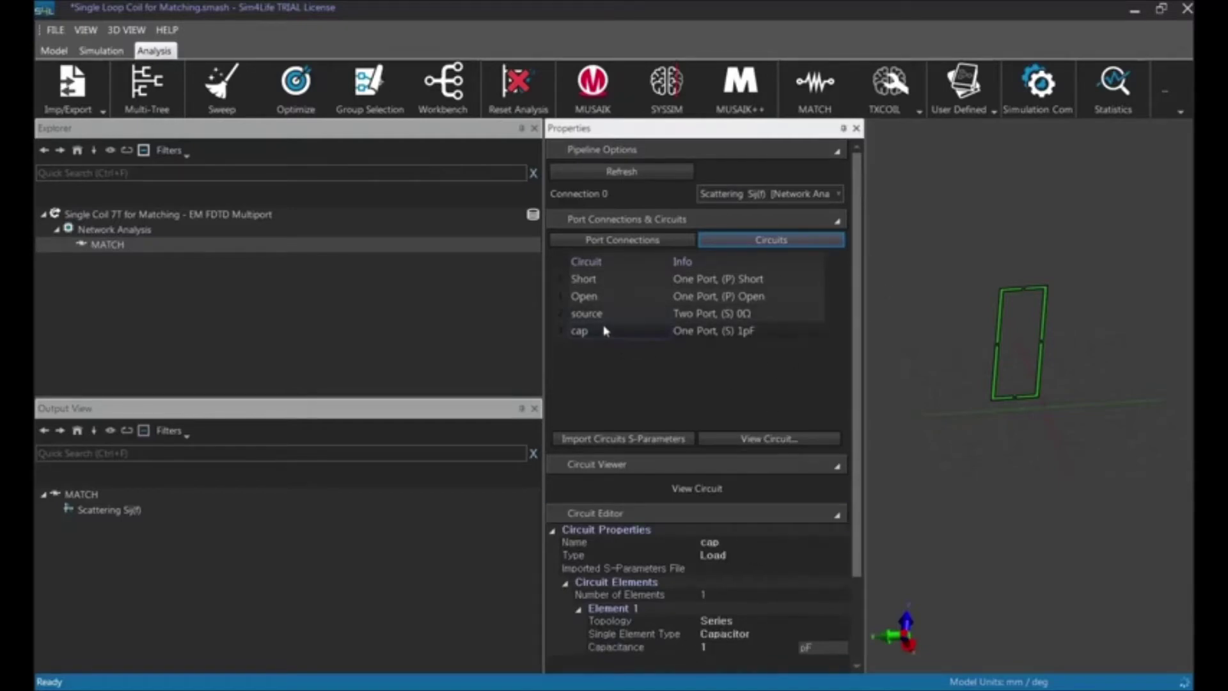
Step: Connect ports #1, #2 and #3 to the cap circuit and port #4 to the source circuit
{"action": "left_click", "coordinate": [606, 241]}
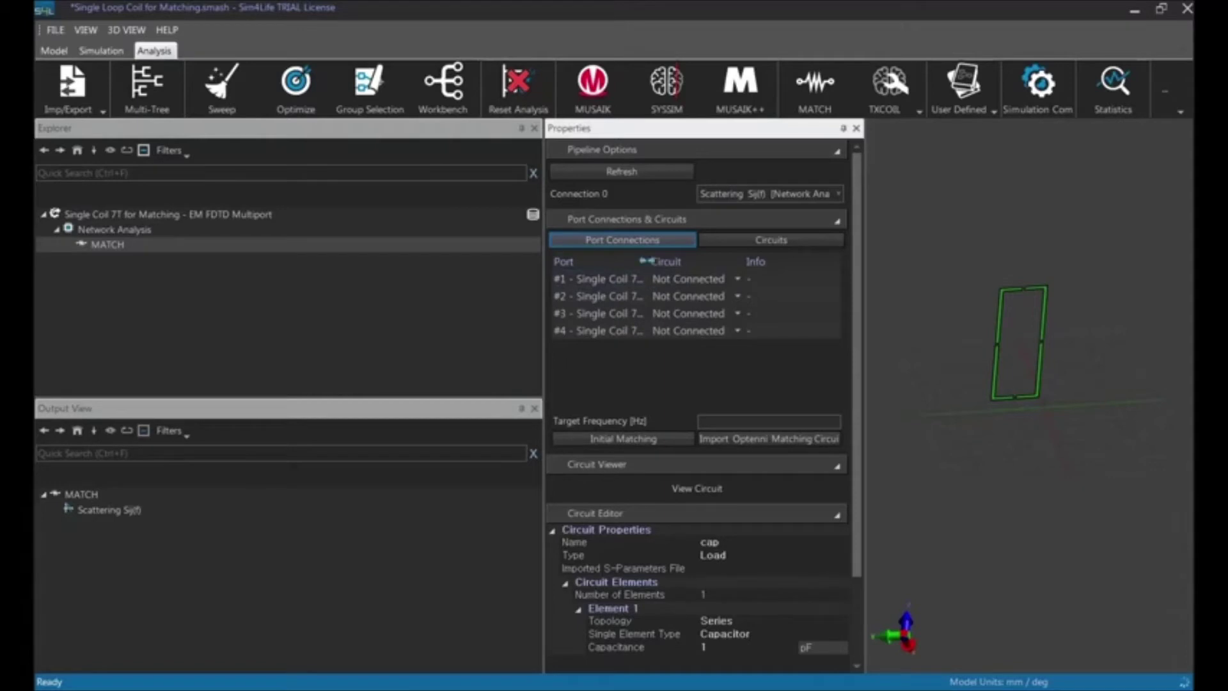
{"action": "left_click_drag", "start_coordinate": [646, 261], "coordinate": [816, 279]}
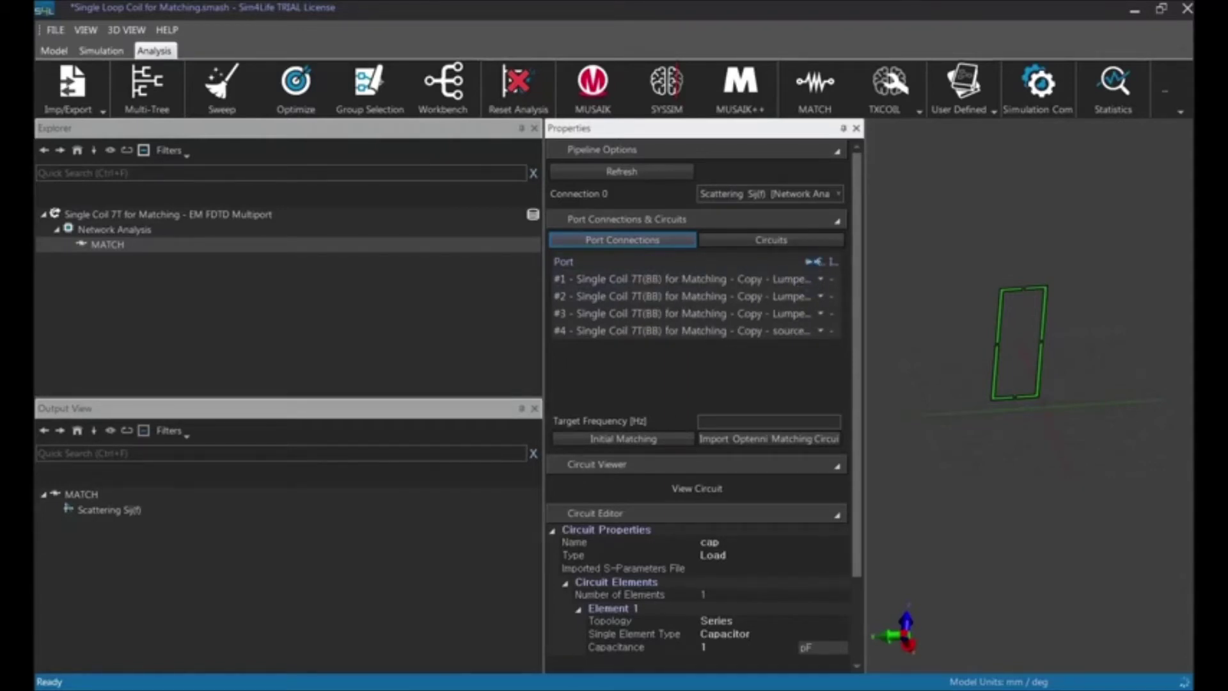
{"action": "left_click_drag", "start_coordinate": [813, 261], "coordinate": [809, 263]}
{"action": "left_click_drag", "start_coordinate": [812, 262], "coordinate": [663, 264]}
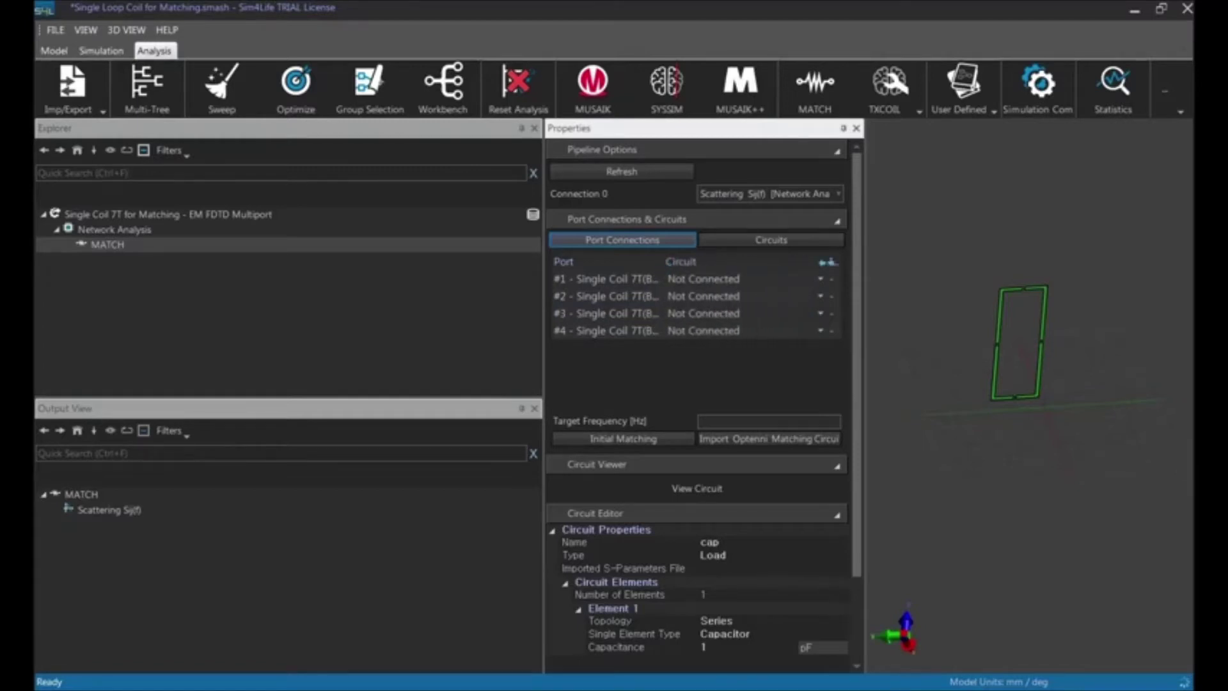
{"action": "left_click_drag", "start_coordinate": [830, 261], "coordinate": [775, 262]}
{"action": "left_click", "coordinate": [768, 280]}
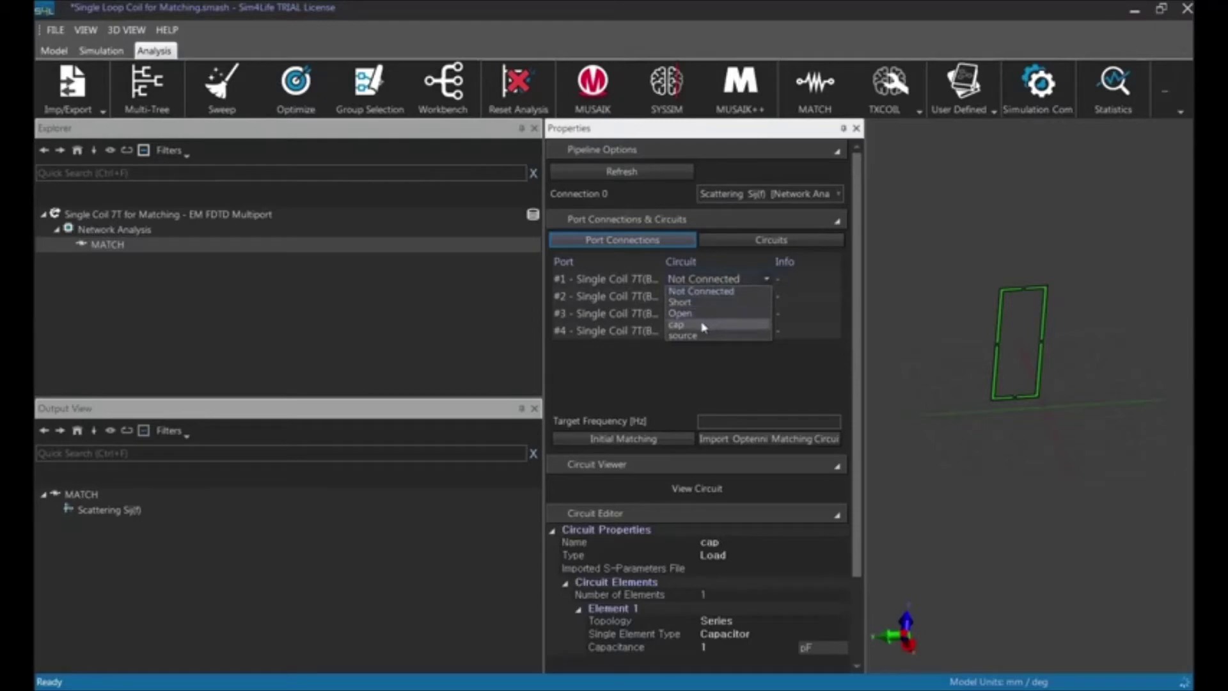
{"action": "left_click", "coordinate": [720, 322]}
{"action": "left_click", "coordinate": [767, 296]}
{"action": "left_click", "coordinate": [729, 339]}
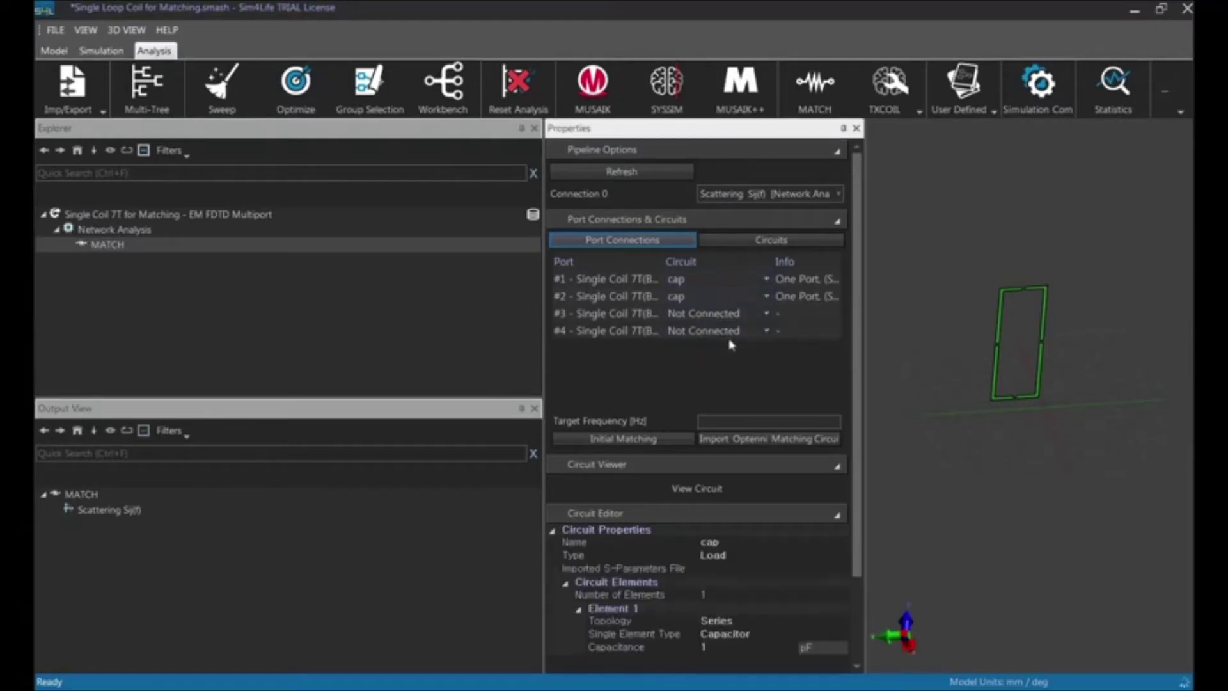
{"action": "left_click", "coordinate": [766, 314]}
{"action": "left_click", "coordinate": [760, 357]}
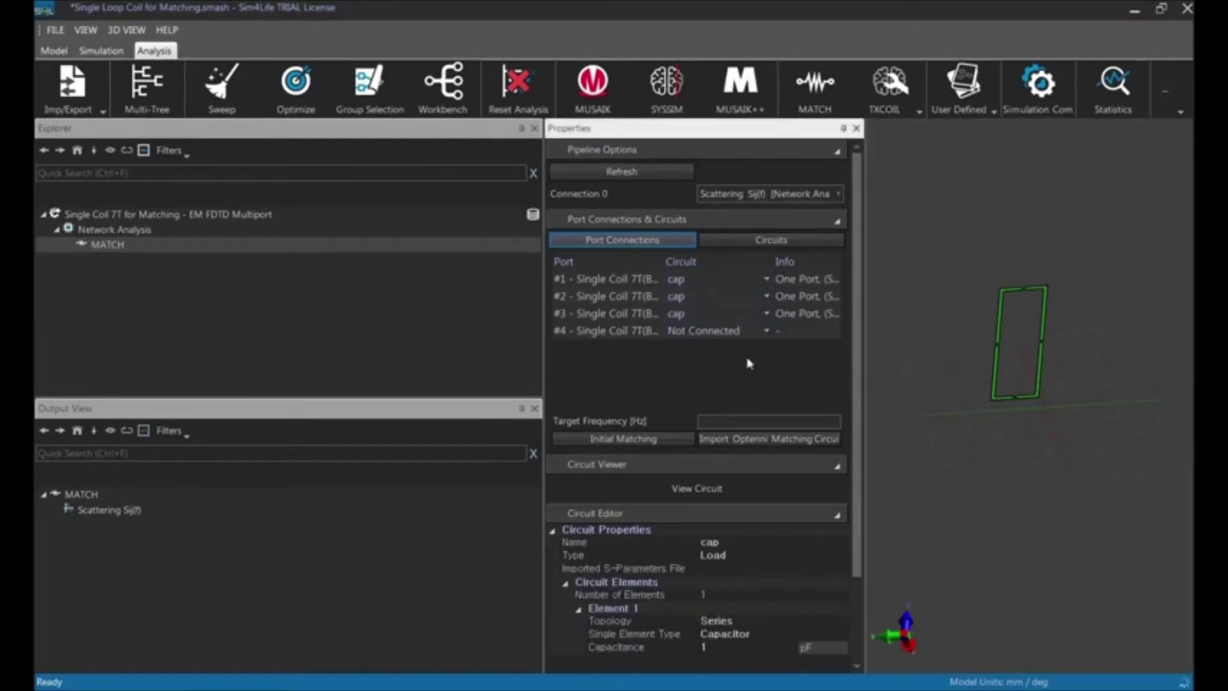
{"action": "left_click", "coordinate": [767, 331]}
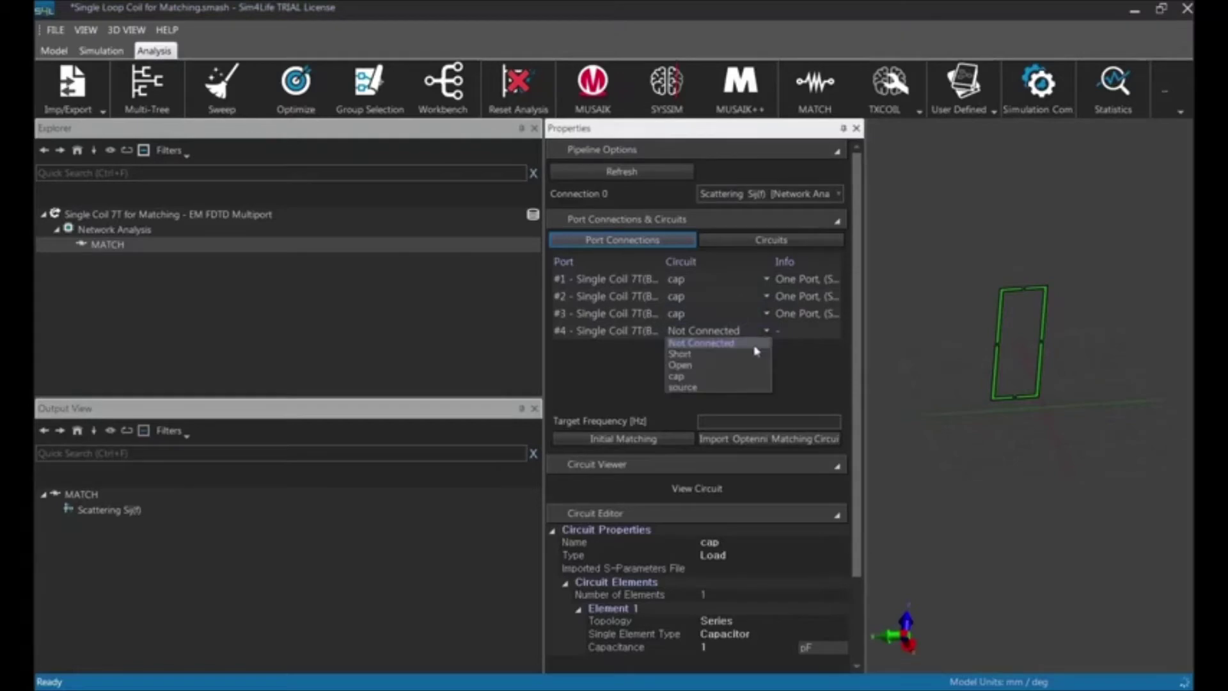
{"action": "left_click", "coordinate": [742, 390]}
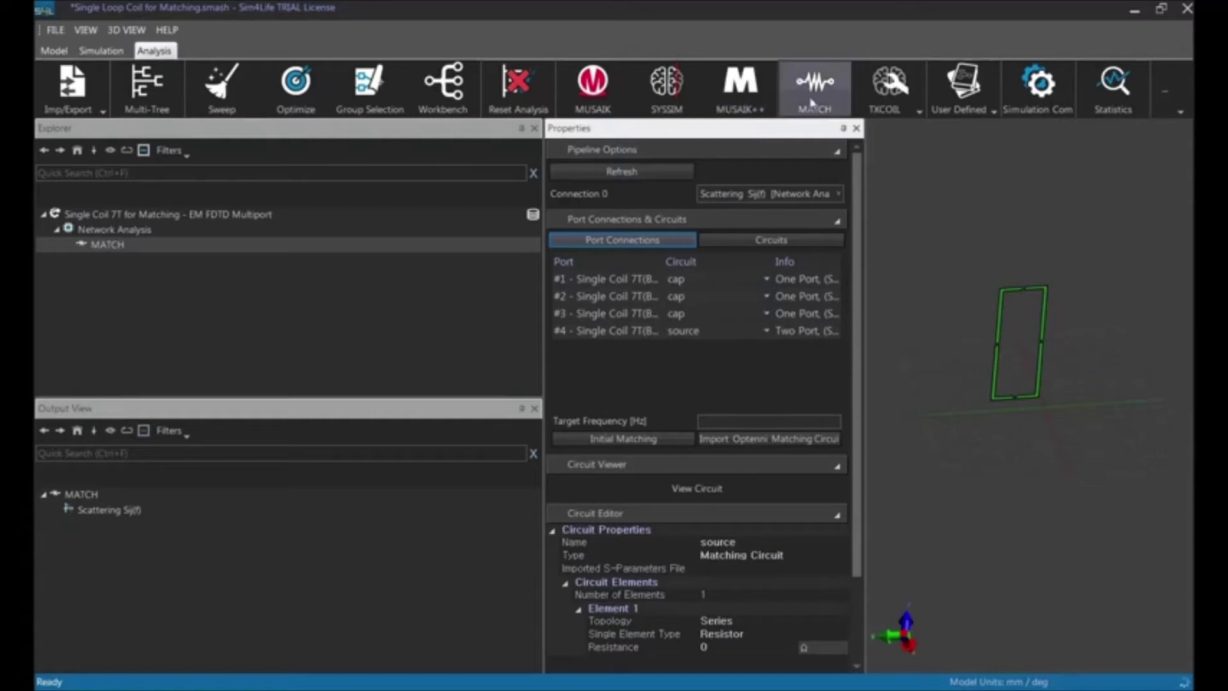
Step: Create a 2D plot of the MATCH scattering parameters, move its window clear of the explorer, and narrow the explorer
{"action": "left_click", "coordinate": [1171, 93]}
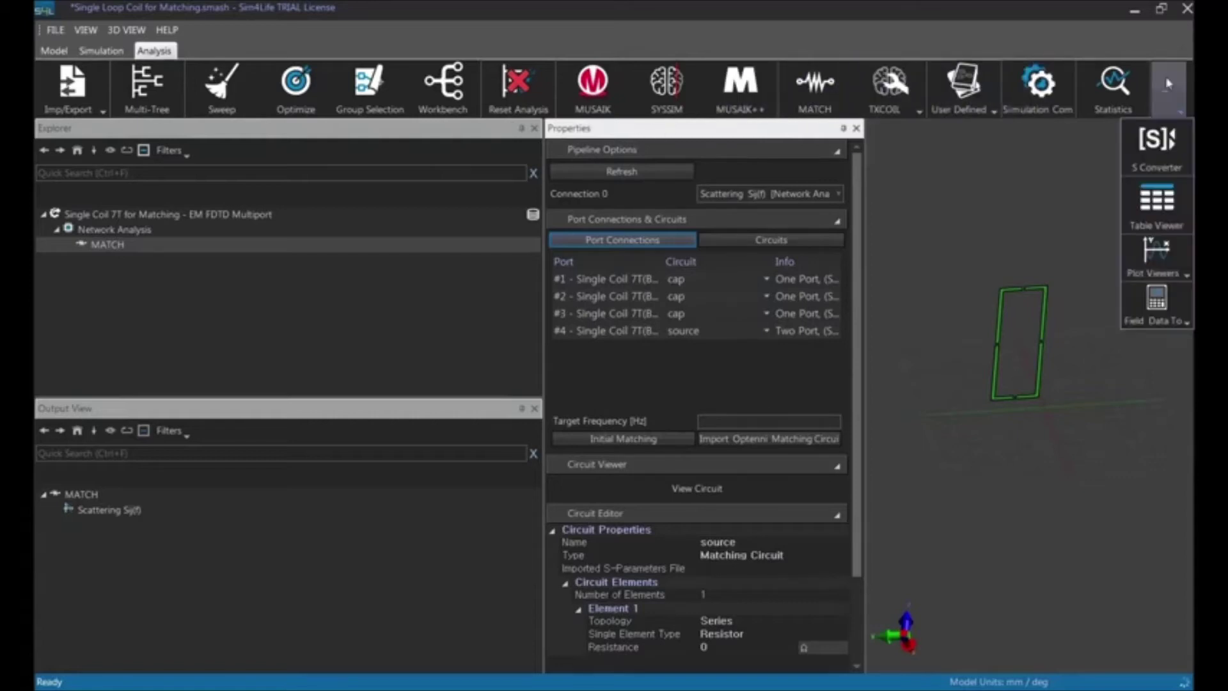
{"action": "left_click", "coordinate": [1173, 261]}
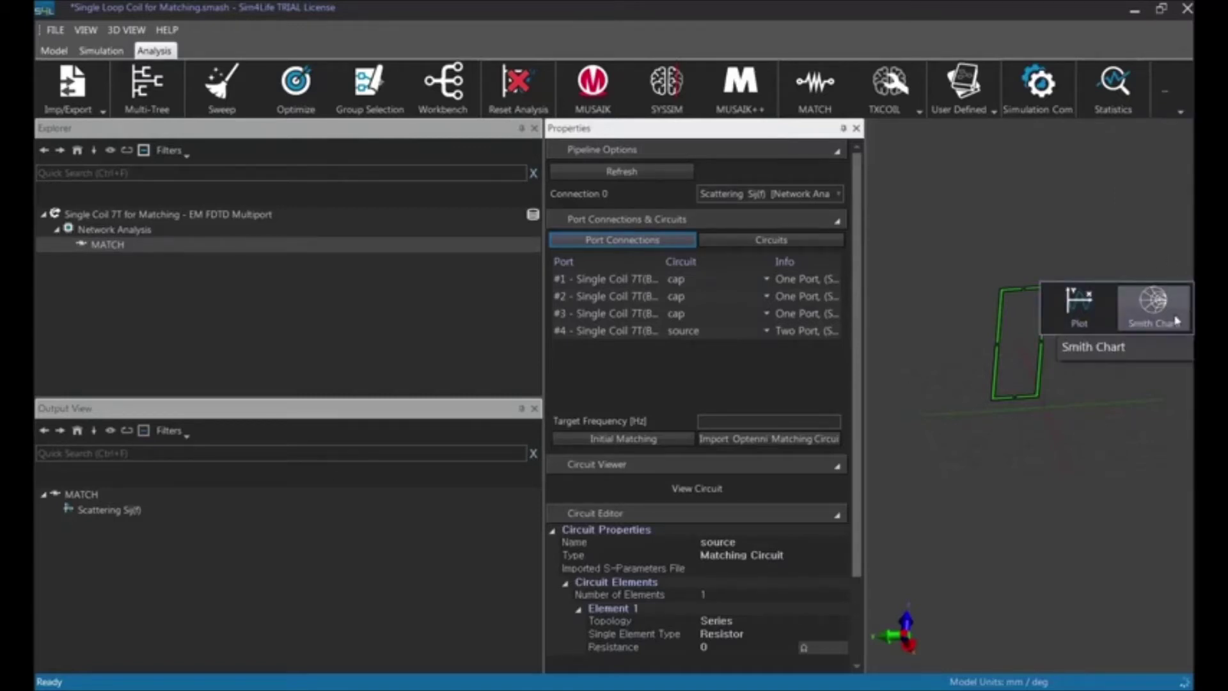
{"action": "left_click", "coordinate": [1078, 311]}
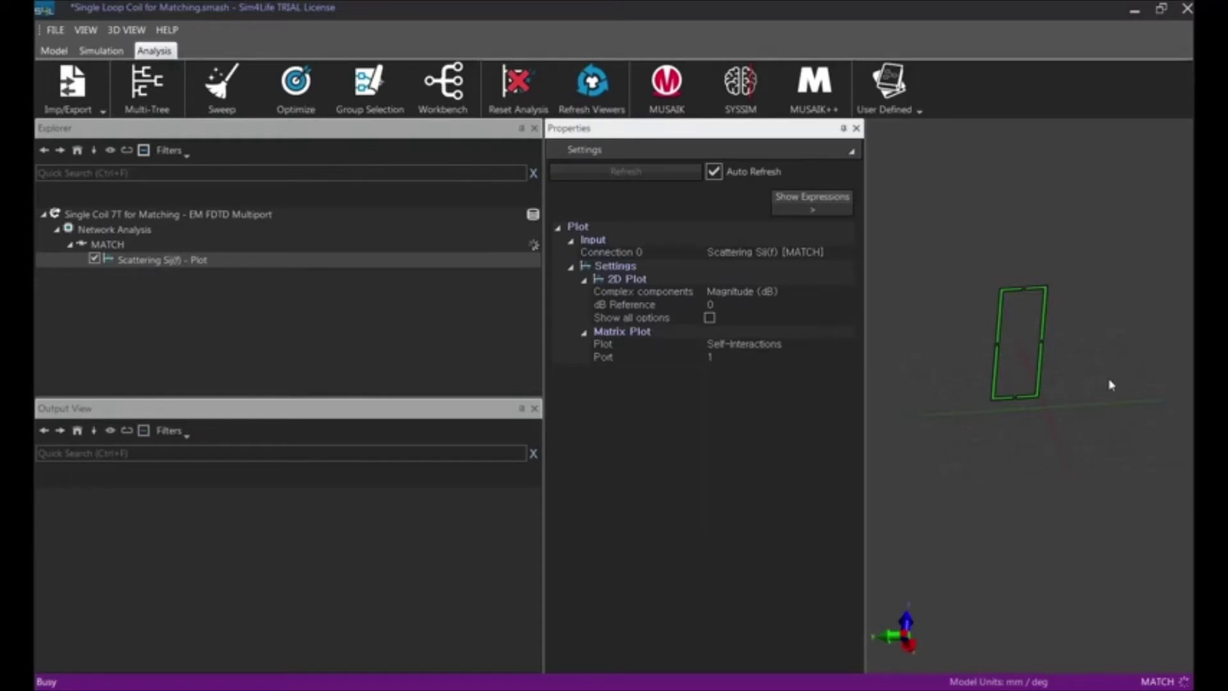
{"action": "left_click_drag", "start_coordinate": [845, 171], "coordinate": [869, 45]}
{"action": "mouse_move", "coordinate": [740, 49]}
{"action": "left_mouse_down"}
{"action": "mouse_move", "coordinate": [729, 131]}
{"action": "mouse_move", "coordinate": [741, 61]}
{"action": "left_mouse_up"}
{"action": "left_click", "coordinate": [499, 230]}
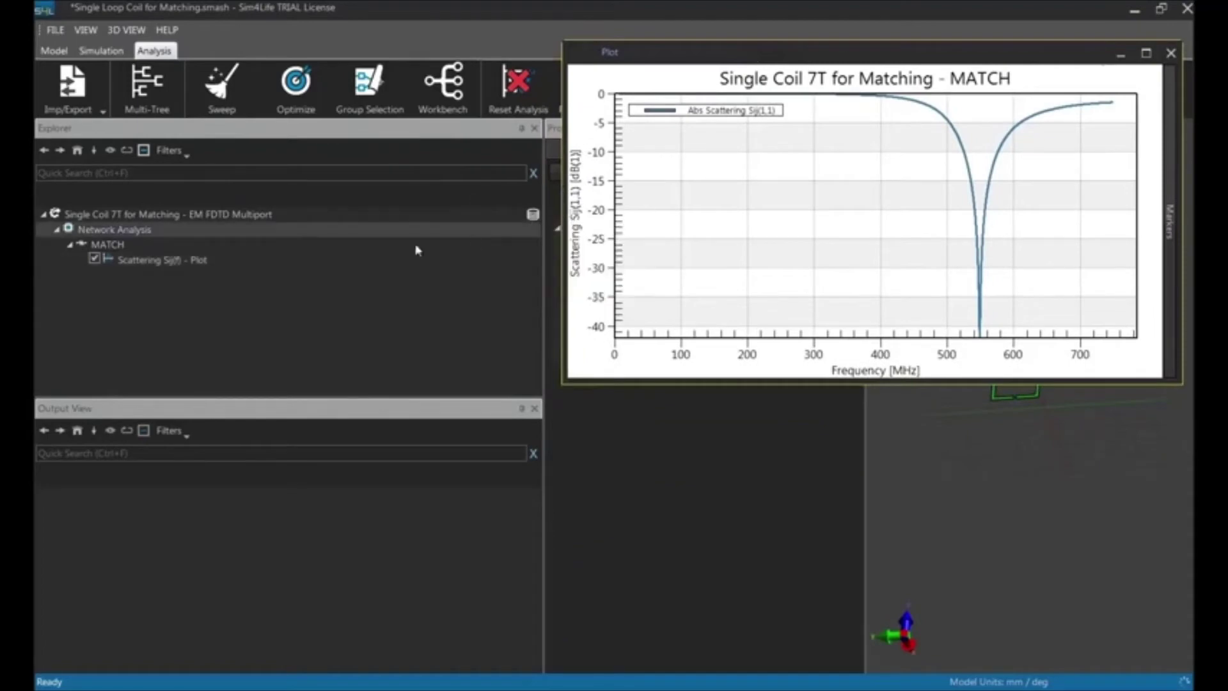
{"action": "left_click_drag", "start_coordinate": [544, 295], "coordinate": [376, 296]}
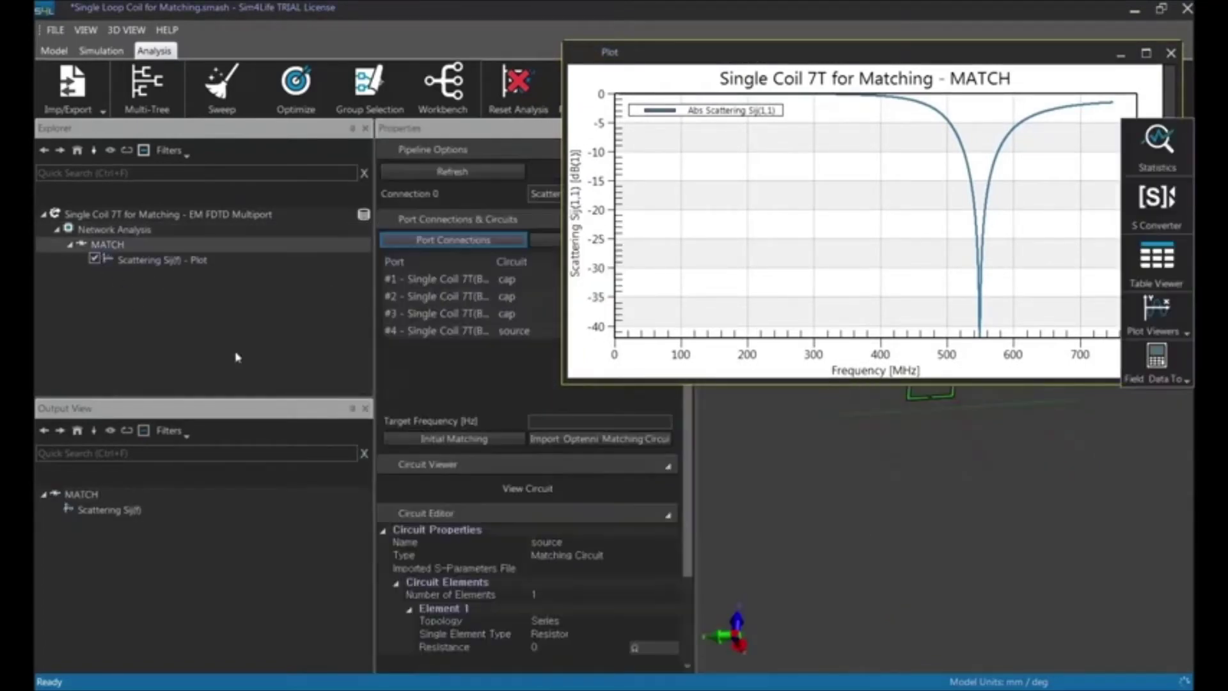
Step: Set the capacitance of the cap circuit in MATCH to 3 pF and update the scattering plot
{"action": "left_click", "coordinate": [114, 247]}
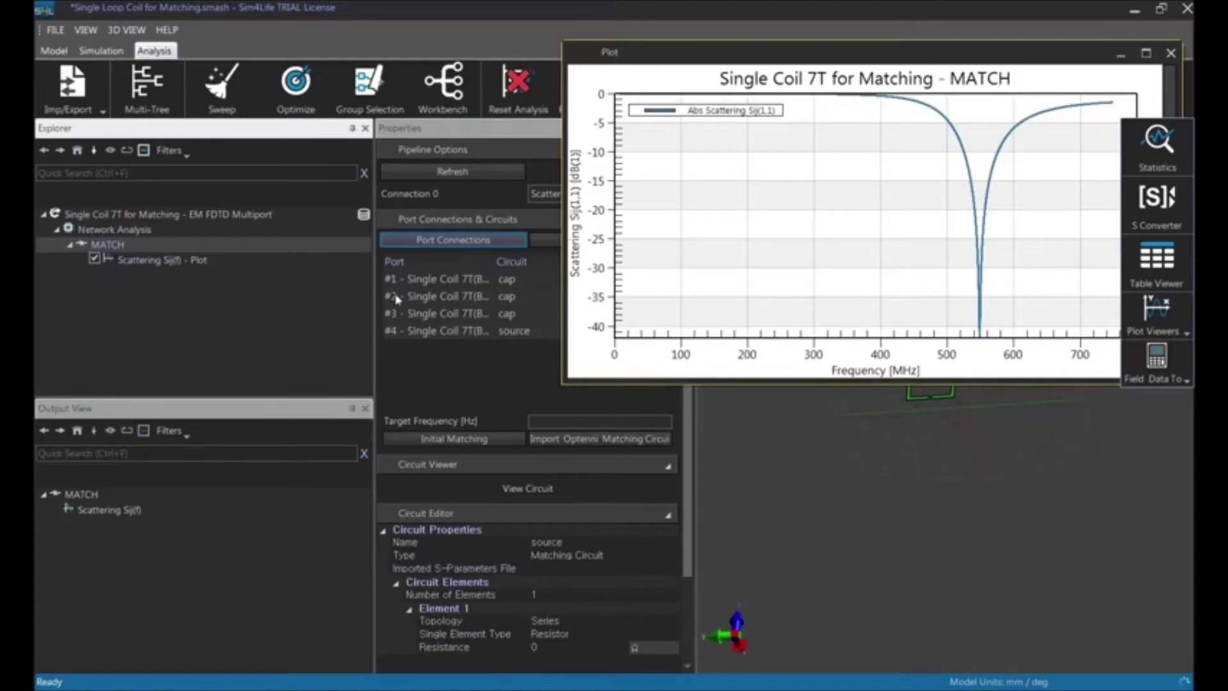
{"action": "left_click", "coordinate": [509, 285]}
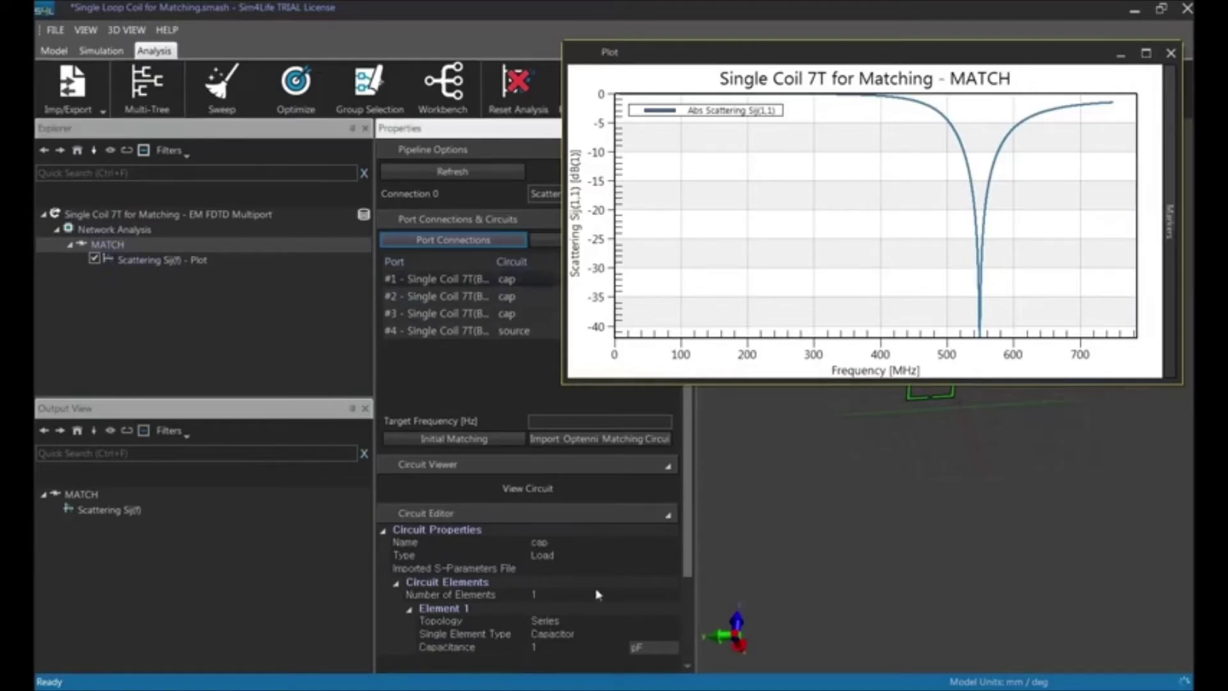
{"action": "left_click", "coordinate": [544, 649]}
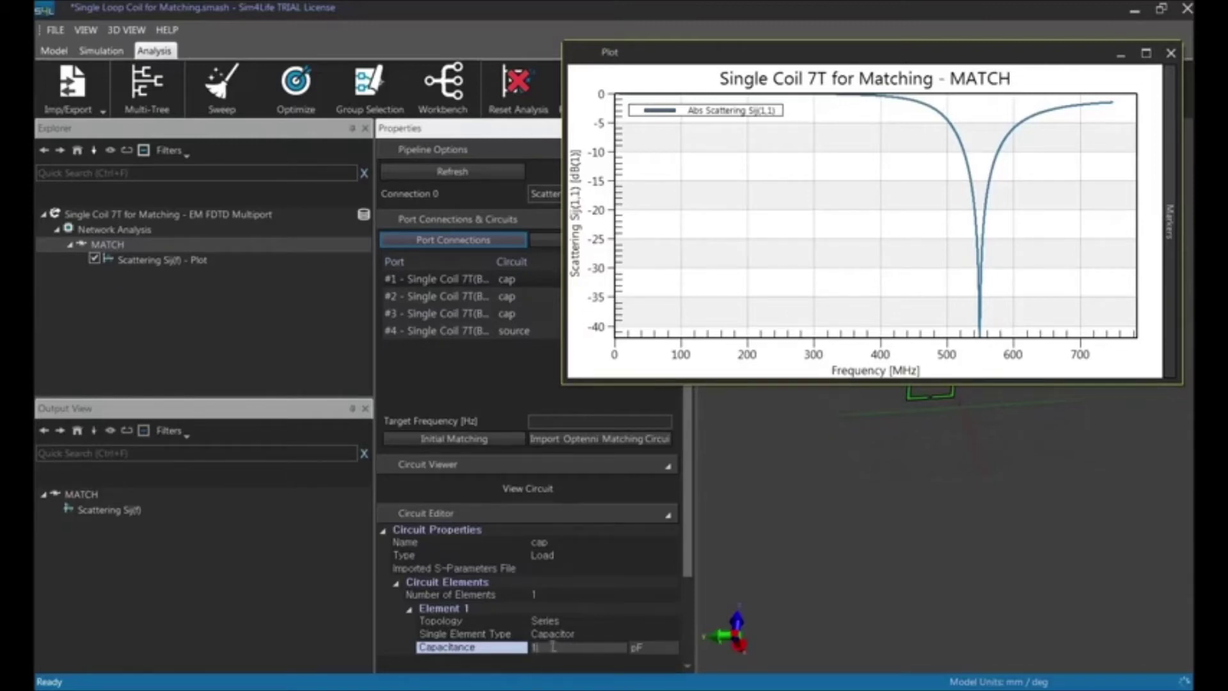
{"action": "left_click_drag", "start_coordinate": [553, 647], "coordinate": [396, 641]}
{"action": "key", "text": "Return"}
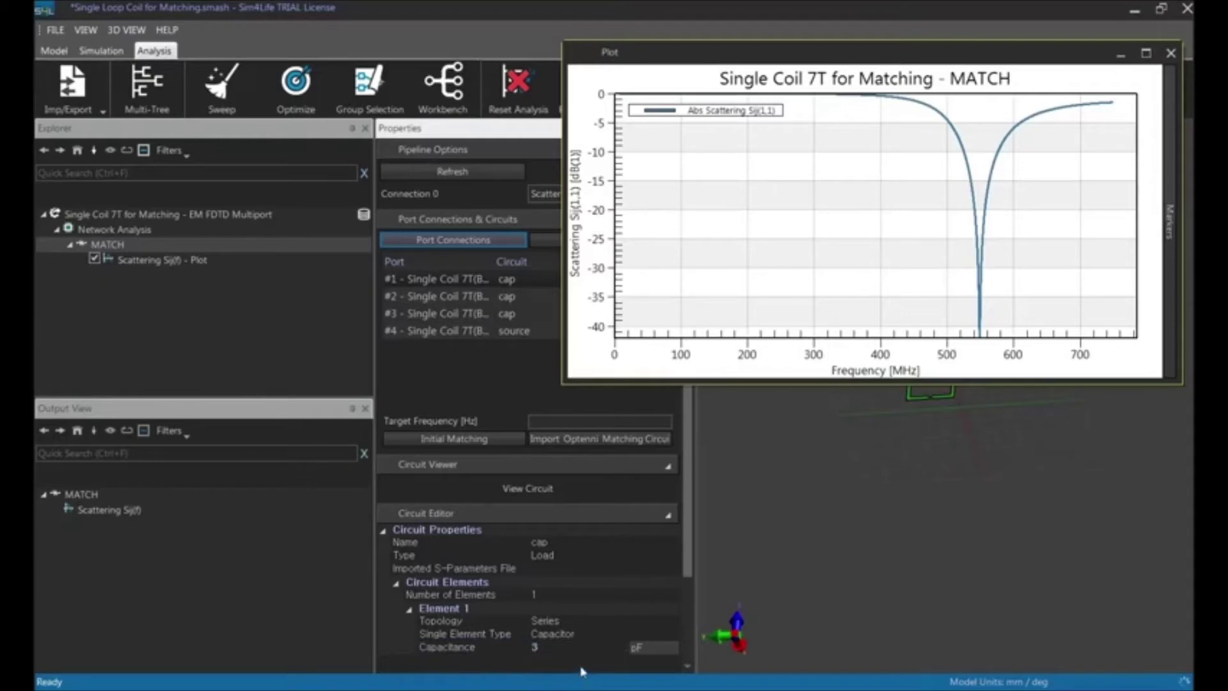
{"action": "left_click", "coordinate": [131, 261]}
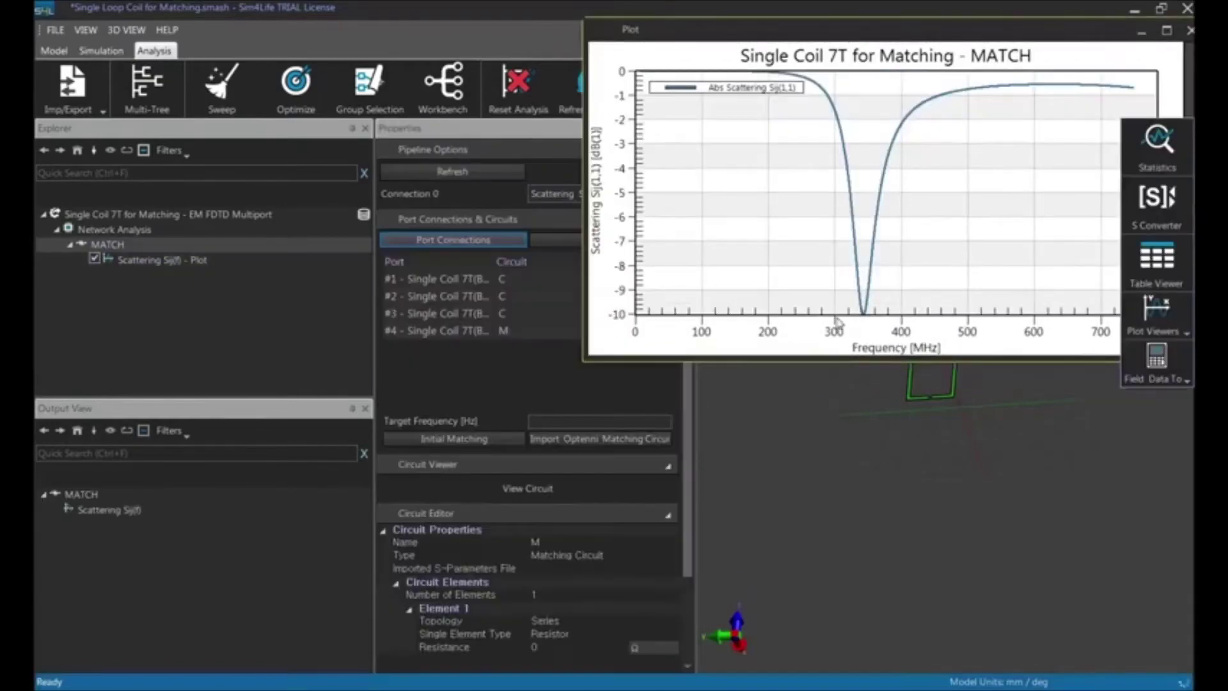
Step: Create a Smith Chart of the MATCH scattering parameters and arrange its window below a reduced 2D plot
{"action": "mouse_move", "coordinate": [837, 320]}
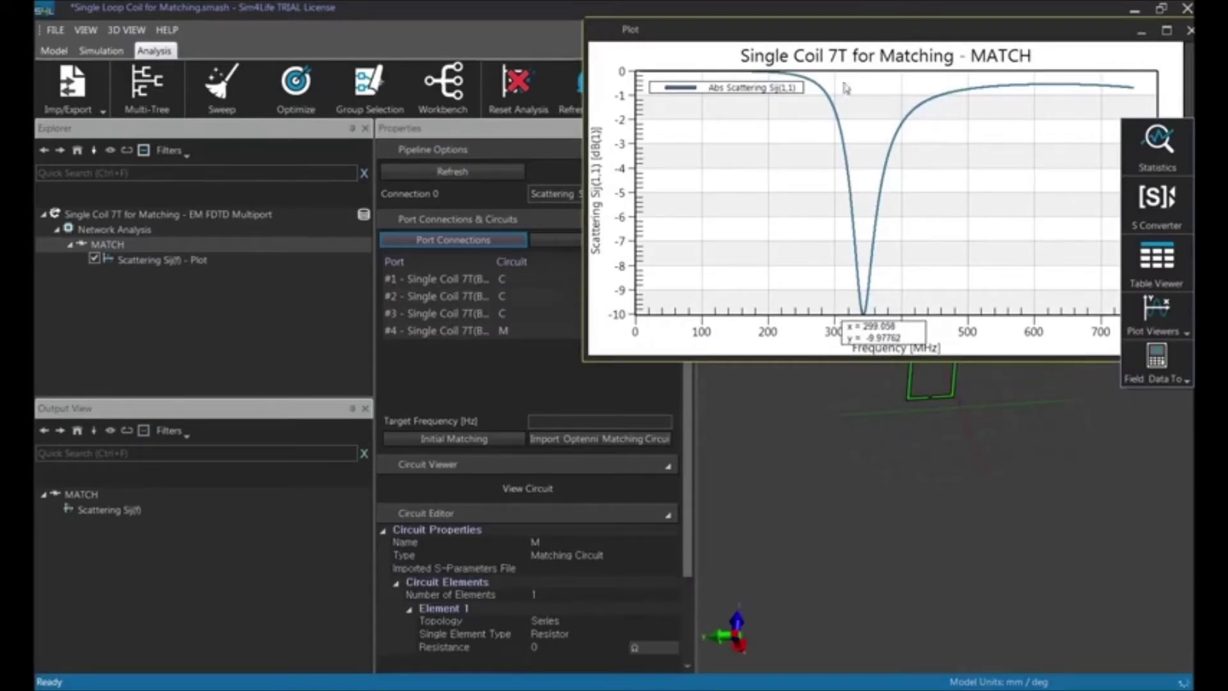
{"action": "left_click_drag", "start_coordinate": [849, 32], "coordinate": [757, 30]}
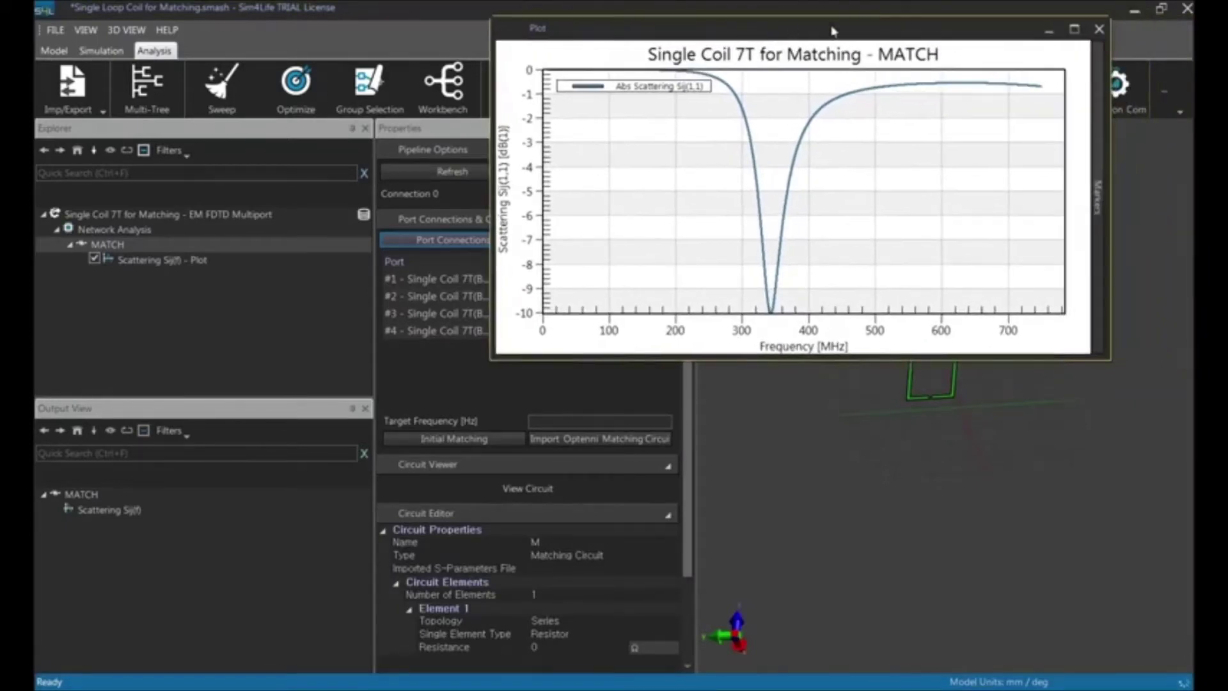
{"action": "left_click", "coordinate": [1181, 110]}
{"action": "left_click", "coordinate": [1181, 331]}
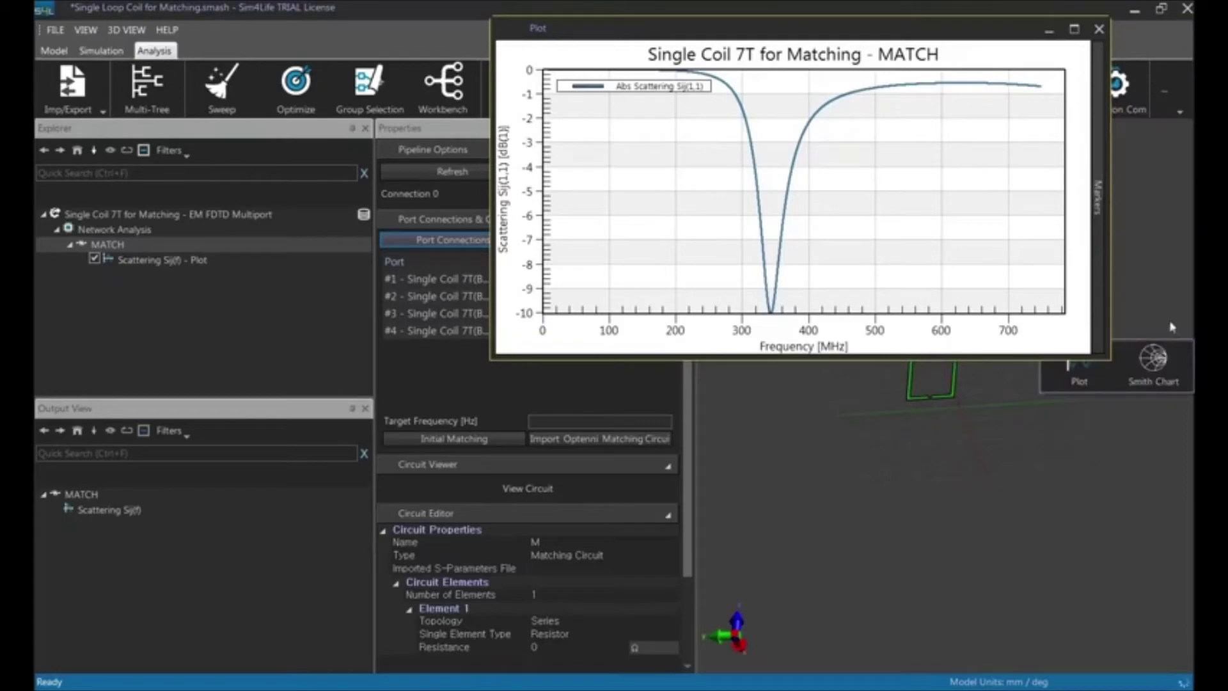
{"action": "left_click", "coordinate": [1161, 376]}
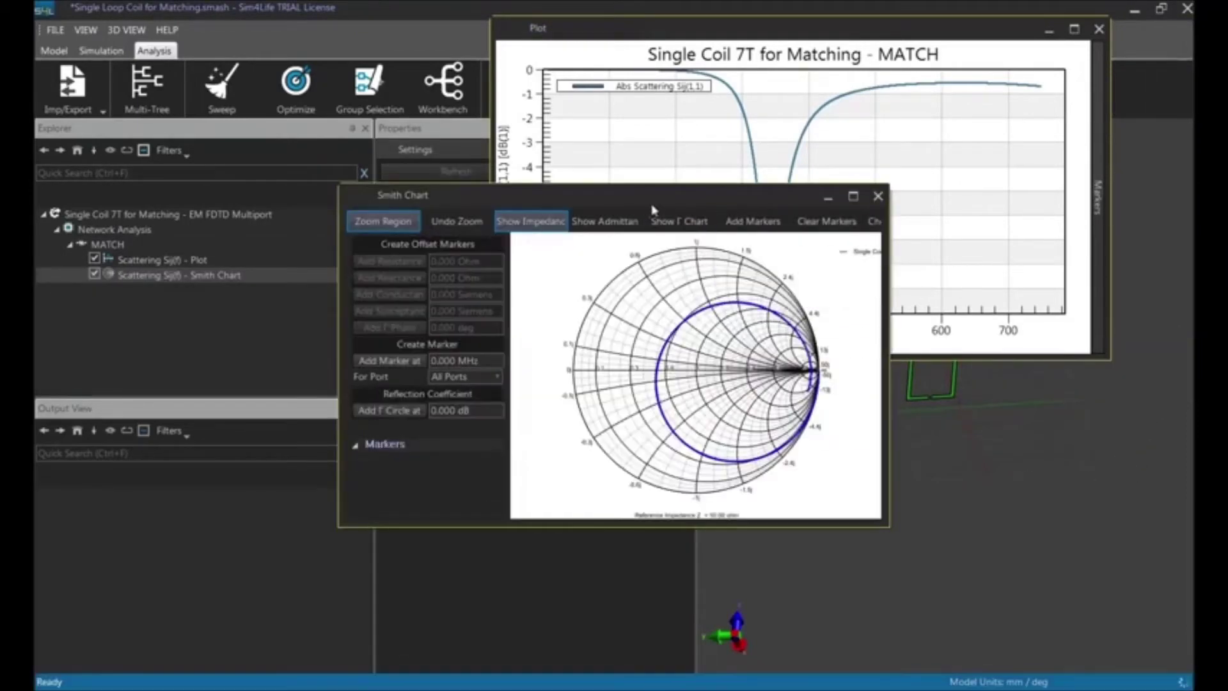
{"action": "left_click_drag", "start_coordinate": [654, 209], "coordinate": [943, 349]}
{"action": "left_click_drag", "start_coordinate": [837, 30], "coordinate": [919, 14]}
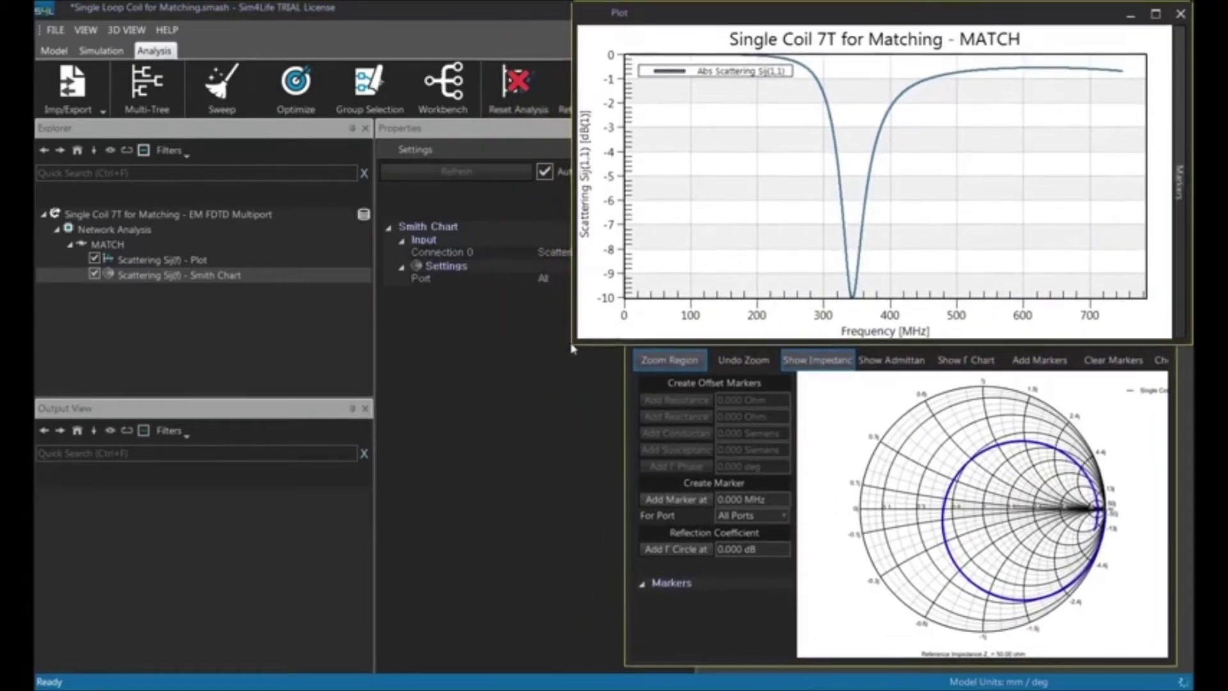
{"action": "left_click_drag", "start_coordinate": [573, 345], "coordinate": [621, 319]}
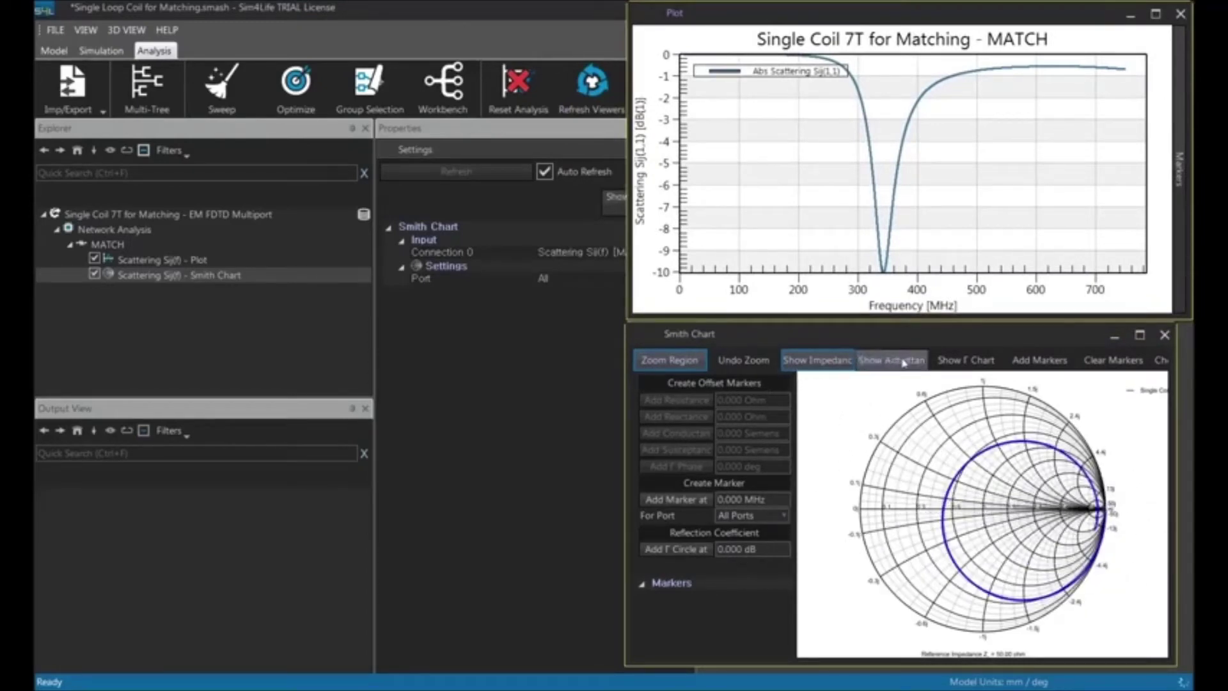
Step: Add a marker on the Smith Chart curve and set its frequency to 298.06 MHz
{"action": "left_click", "coordinate": [1039, 362]}
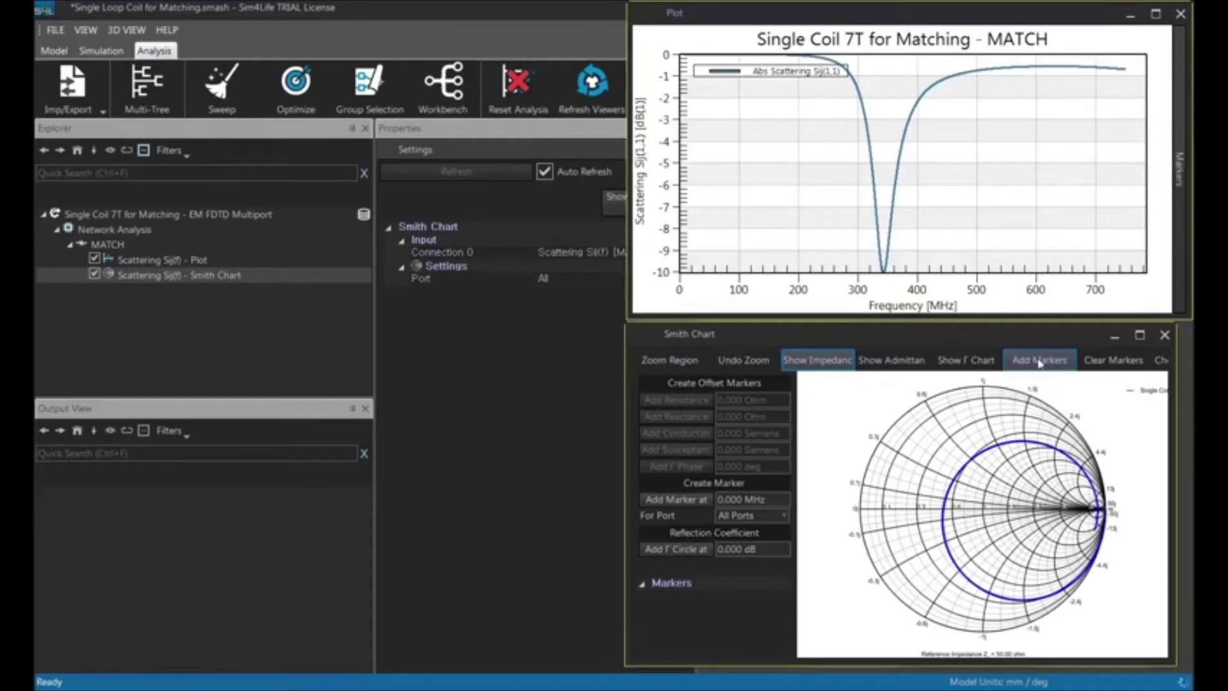
{"action": "left_click", "coordinate": [941, 522]}
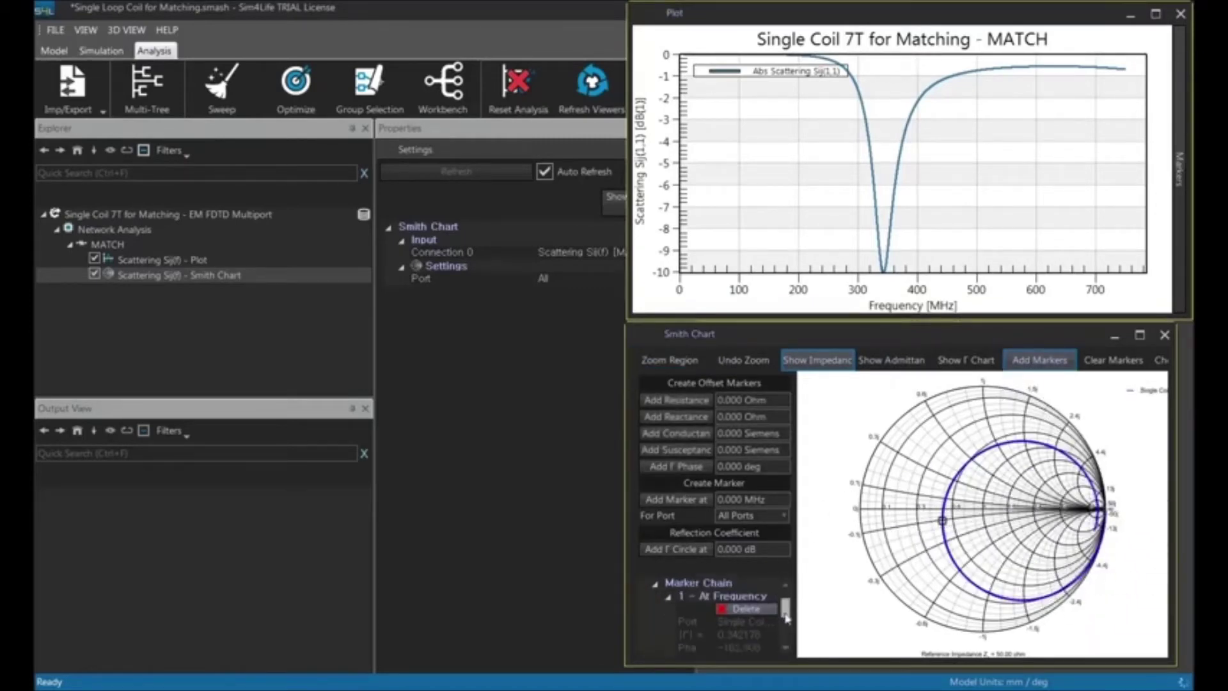
{"action": "left_click_drag", "start_coordinate": [786, 617], "coordinate": [785, 630]}
{"action": "left_click", "coordinate": [737, 623]}
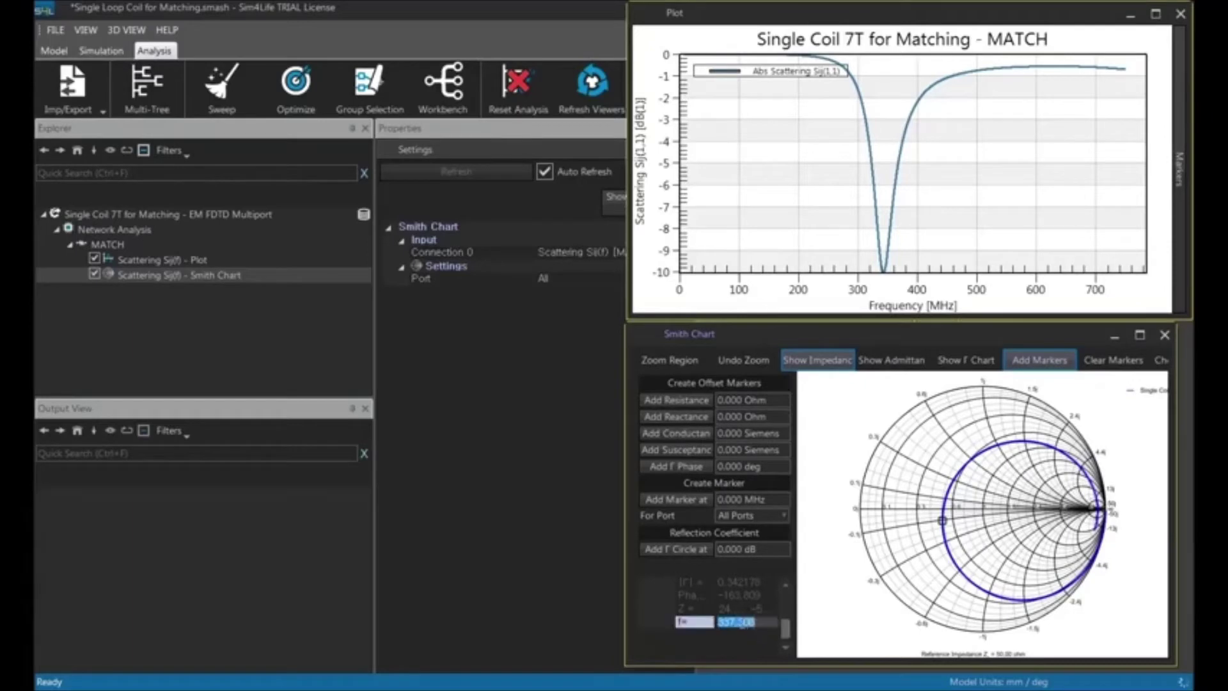
{"action": "type", "text": "298.0"}
{"action": "key", "text": "Return"}
{"action": "mouse_move", "coordinate": [1038, 604]}
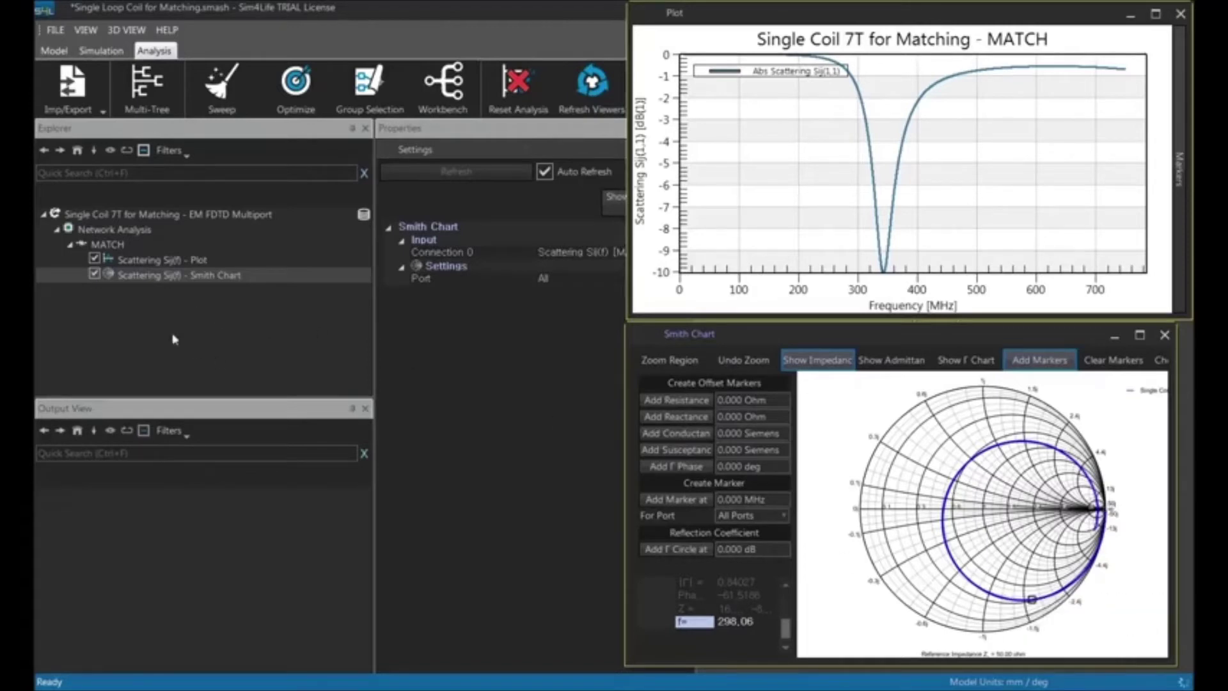
Step: Set the capacitance of the C circuit in MATCH to 4 pF and update the scattering plot and the Smith Chart
{"action": "left_click", "coordinate": [102, 245]}
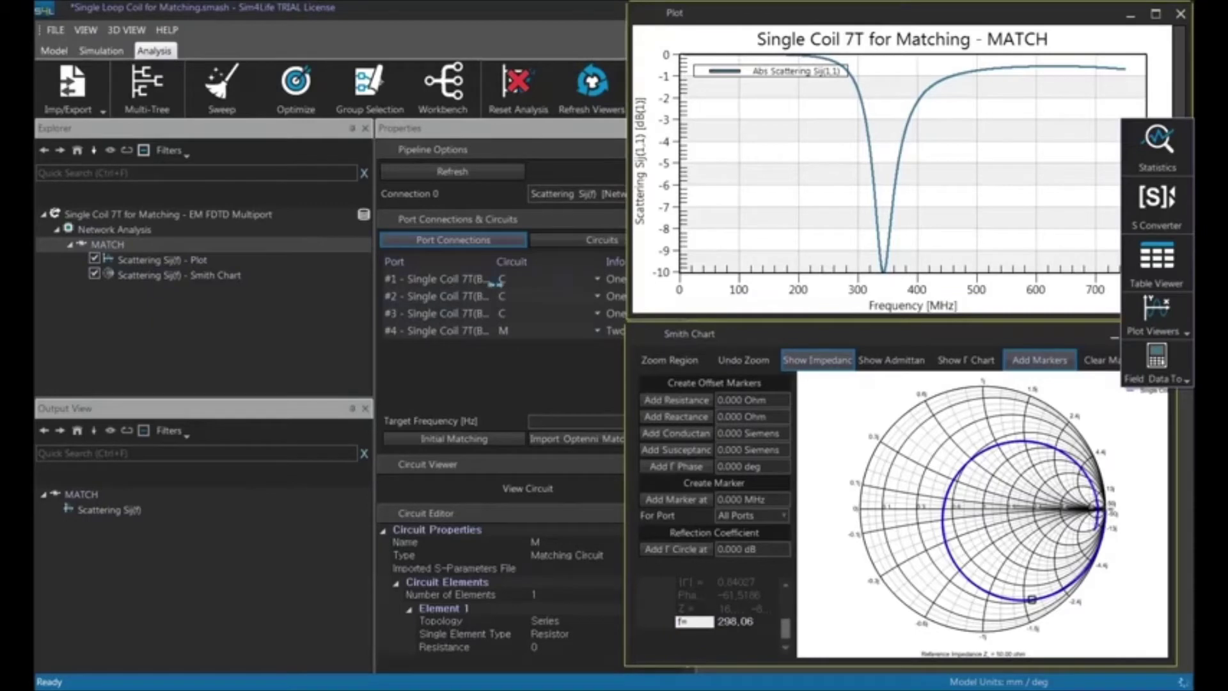
{"action": "left_click", "coordinate": [517, 282]}
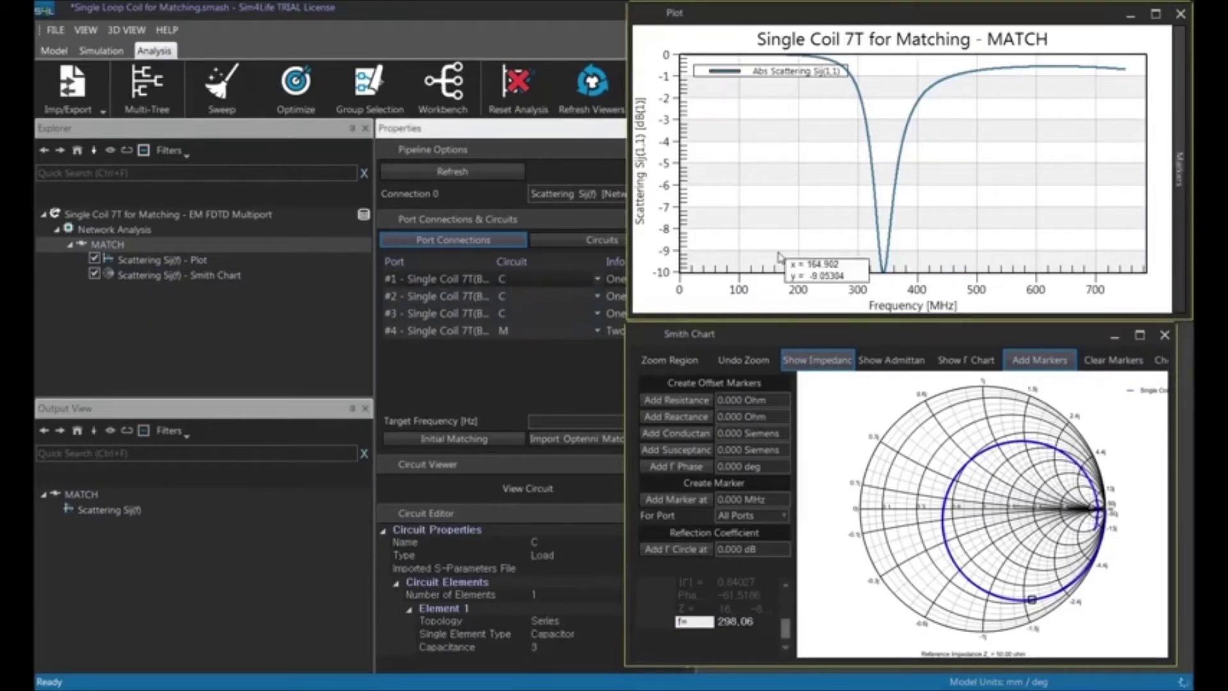
{"action": "left_click", "coordinate": [482, 651]}
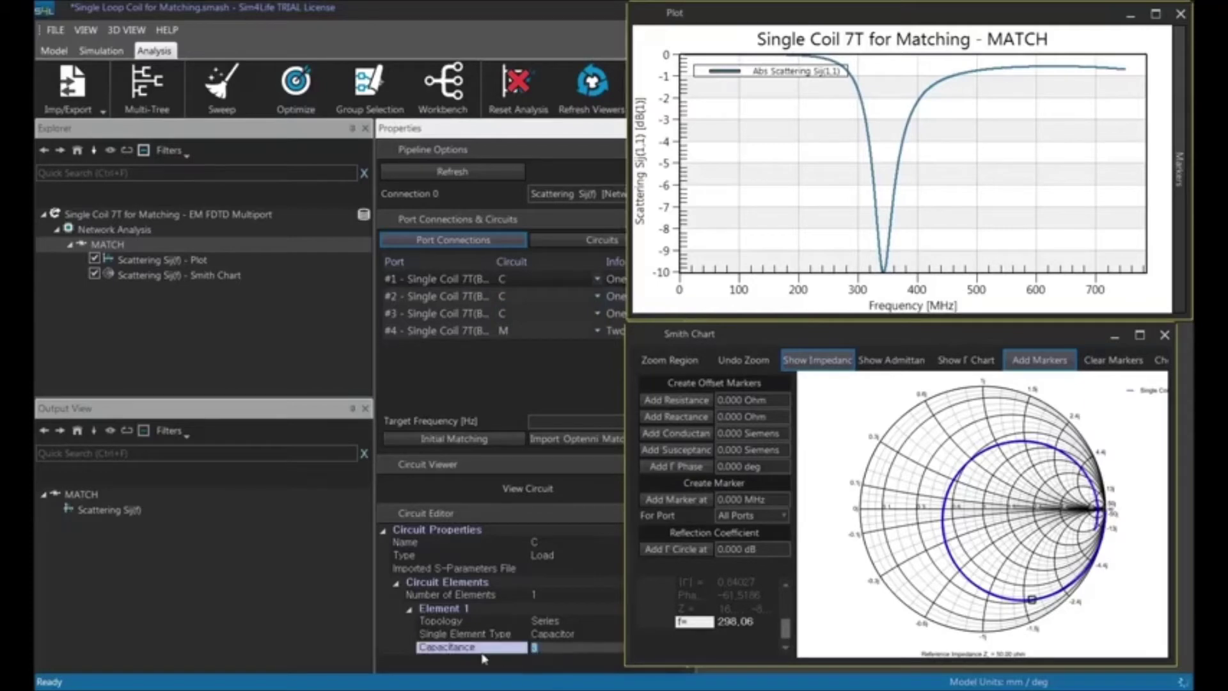
{"action": "type", "text": "4"}
{"action": "key", "text": "Return"}
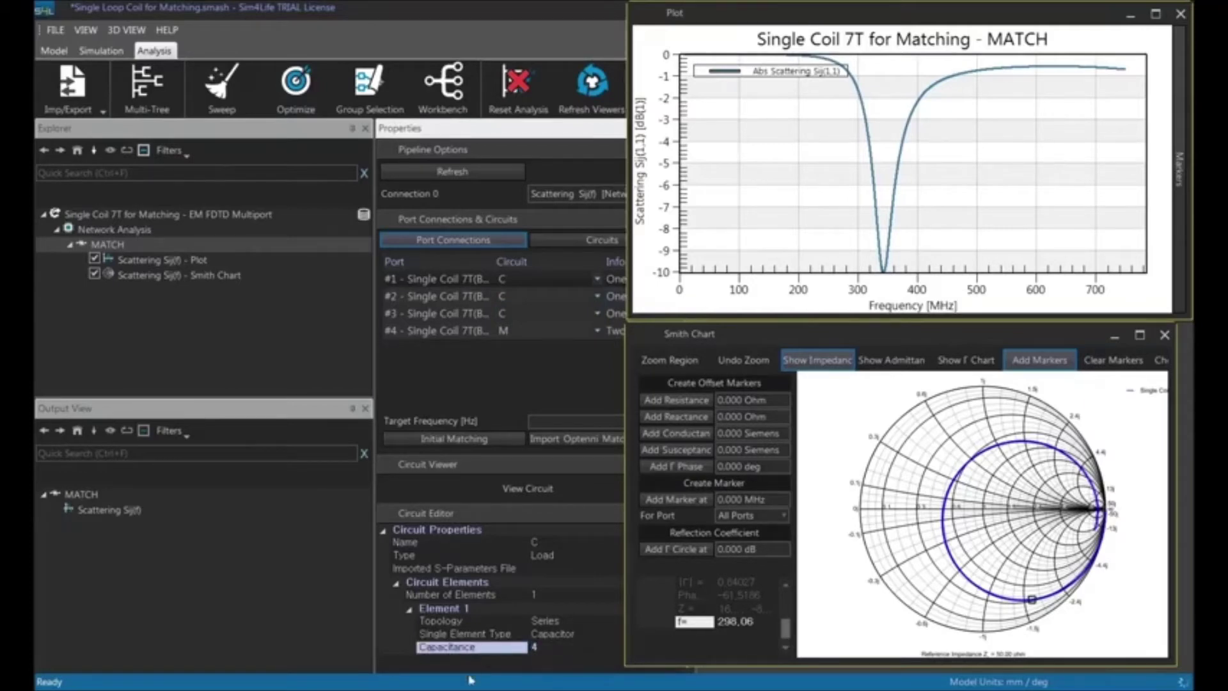
{"action": "left_click", "coordinate": [184, 261]}
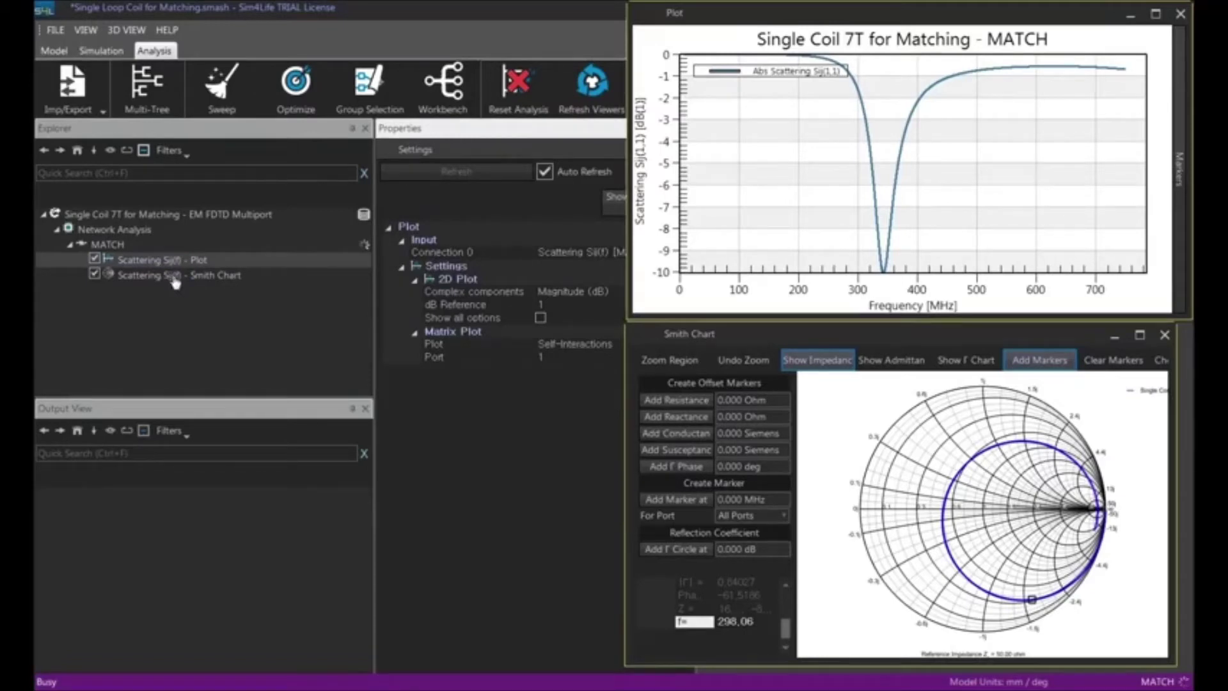
{"action": "left_click", "coordinate": [174, 277]}
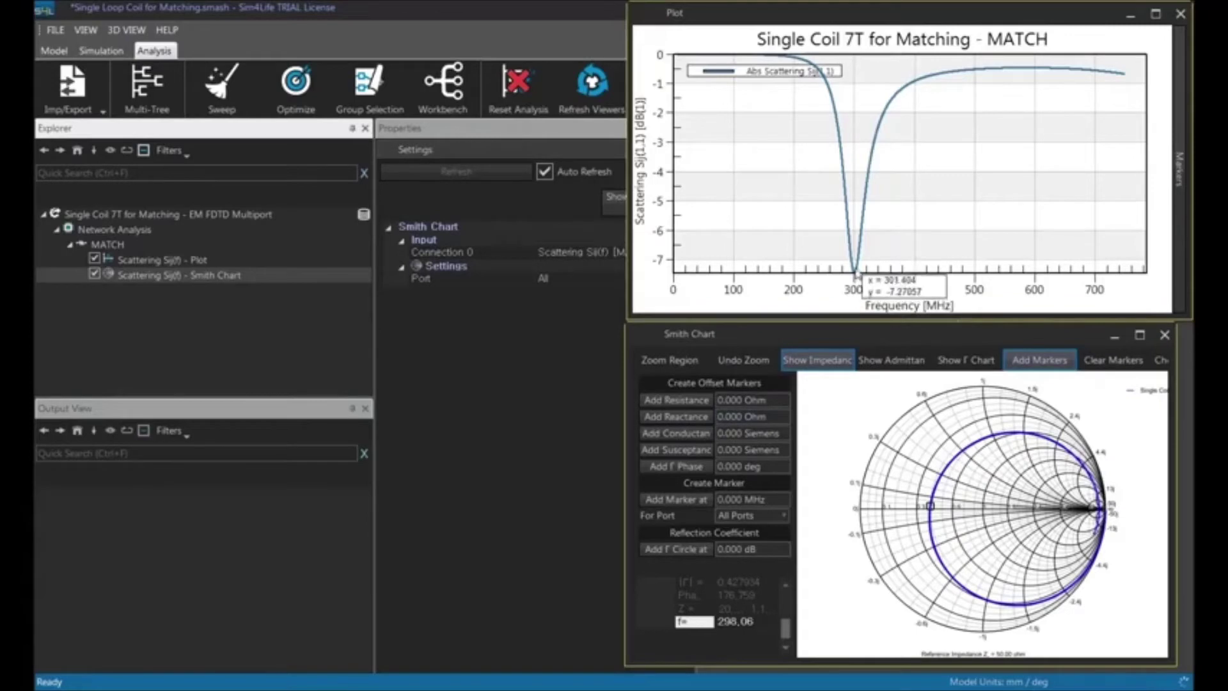
Step: Set the capacitance of the C circuit in MATCH to 4.2 pF and update the scattering plot
{"action": "mouse_move", "coordinate": [930, 510]}
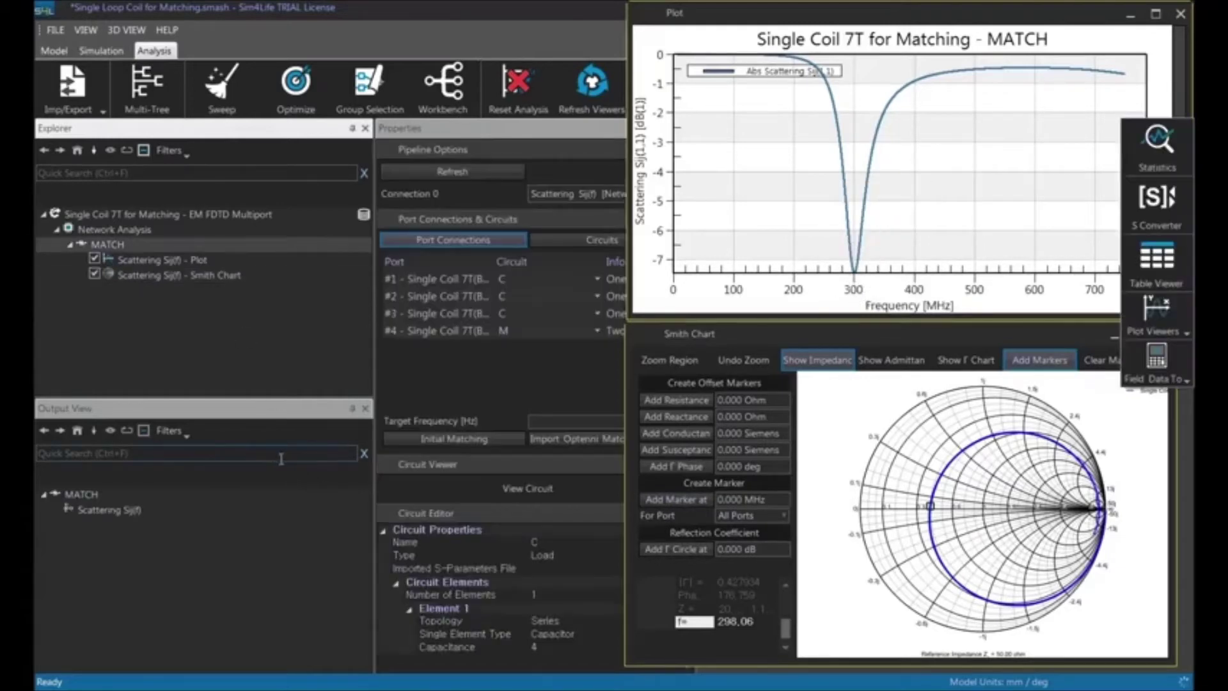
{"action": "left_click", "coordinate": [541, 647]}
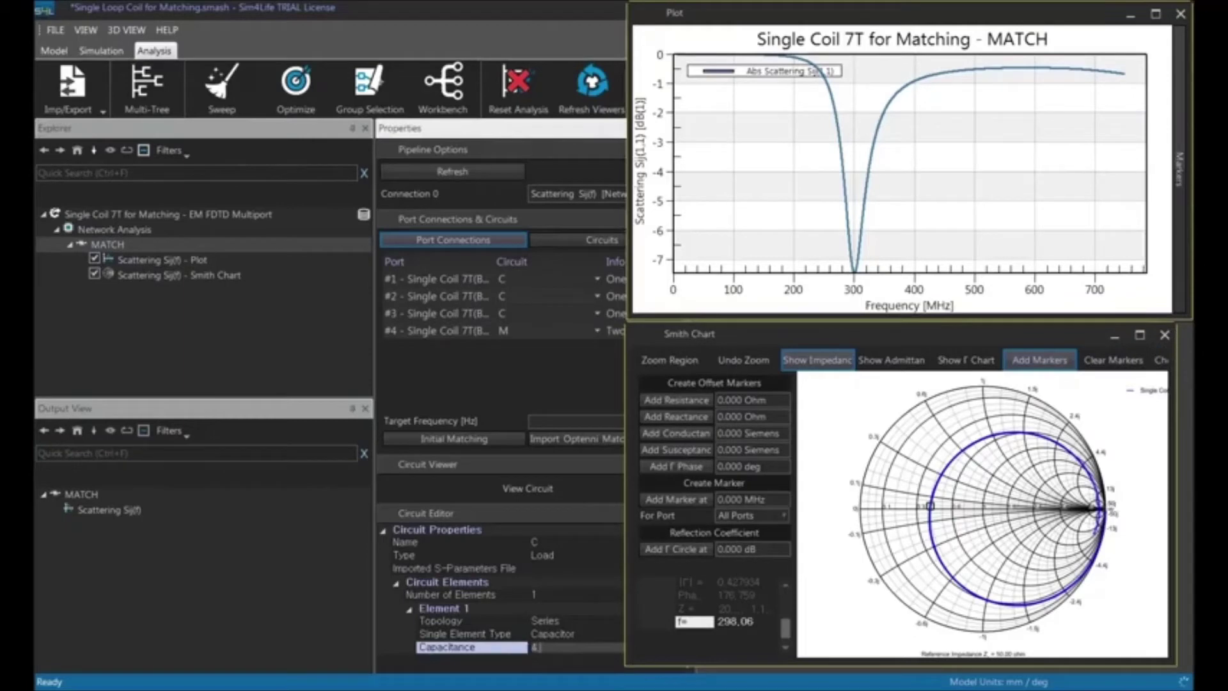
{"action": "key", "text": "Return"}
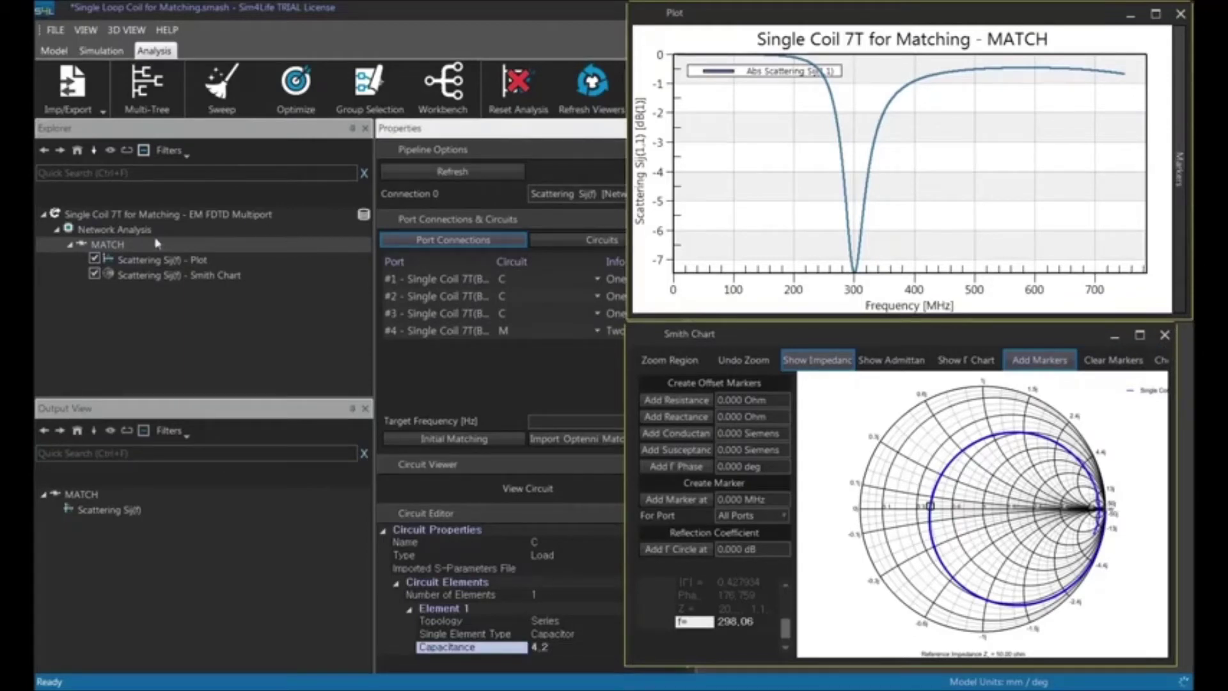
{"action": "left_click", "coordinate": [150, 259]}
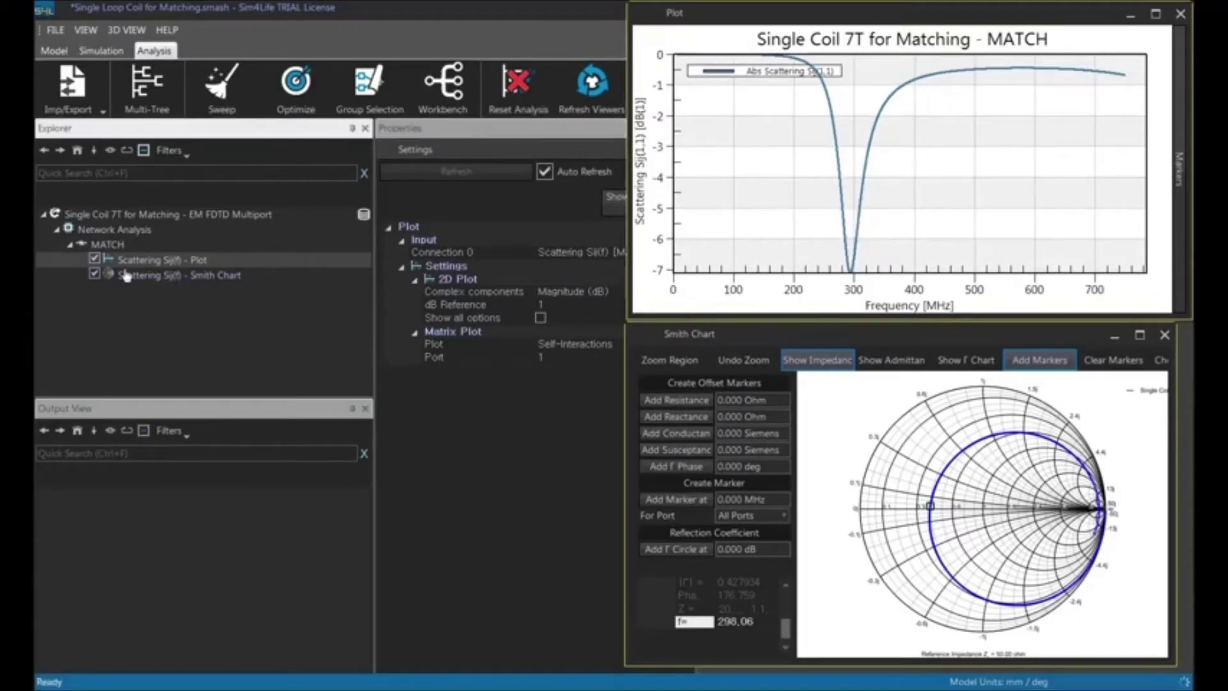
Step: Return to the C circuit's capacitance settings in MATCH and close the Smith Chart window
{"action": "left_click", "coordinate": [110, 247]}
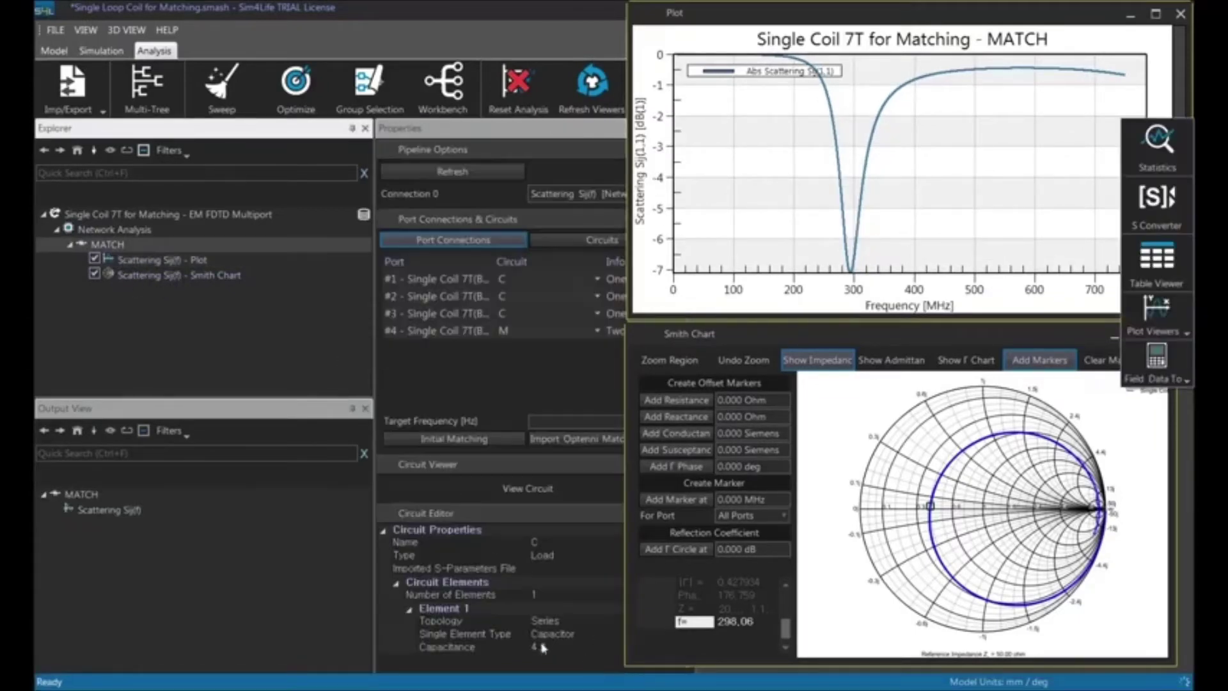
{"action": "left_click", "coordinate": [500, 638]}
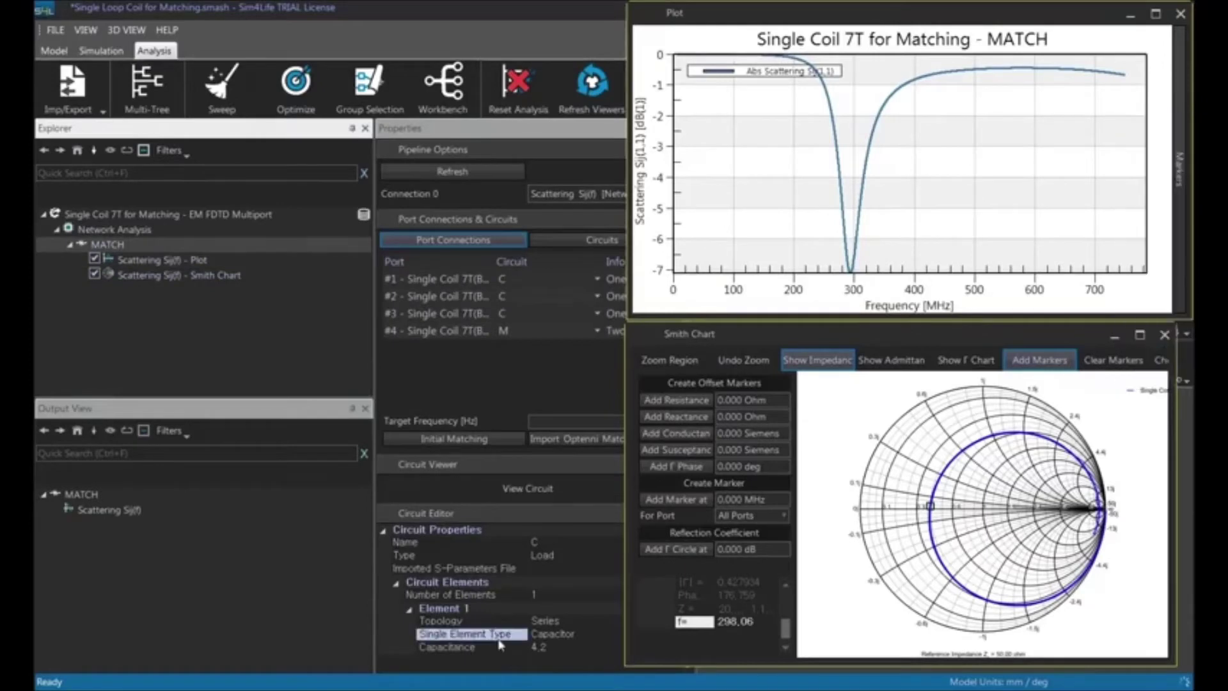
{"action": "left_click", "coordinate": [566, 650]}
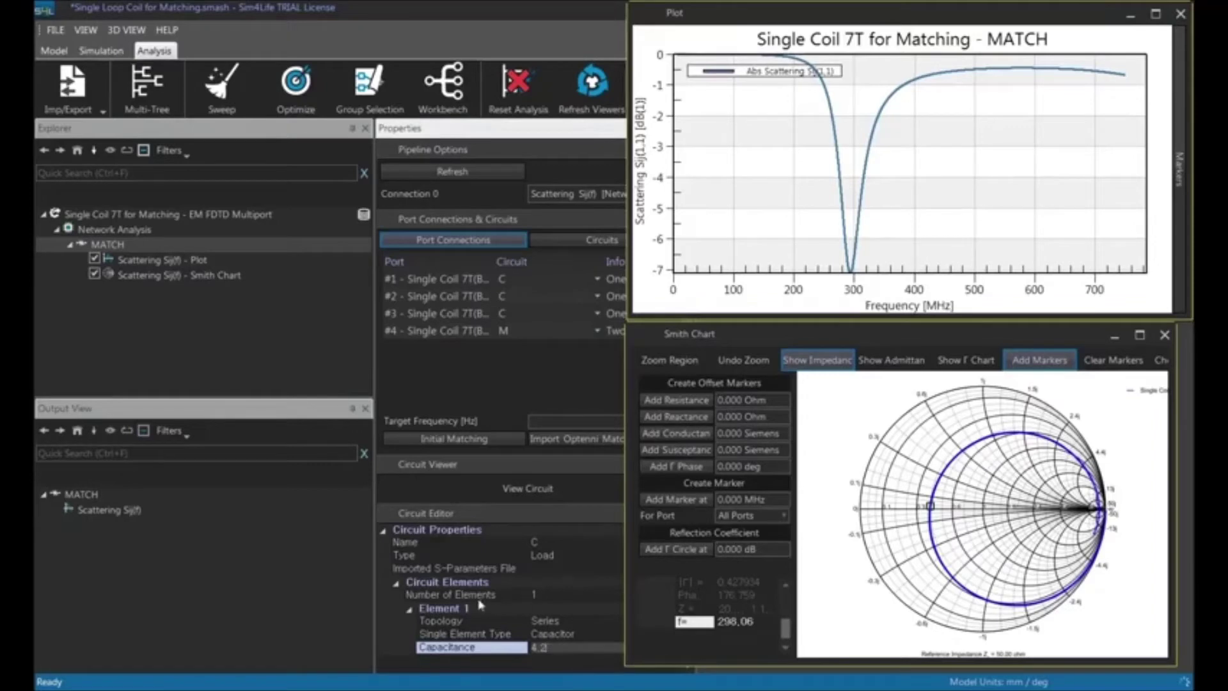
{"action": "left_click", "coordinate": [1169, 339]}
{"action": "left_click", "coordinate": [1166, 335]}
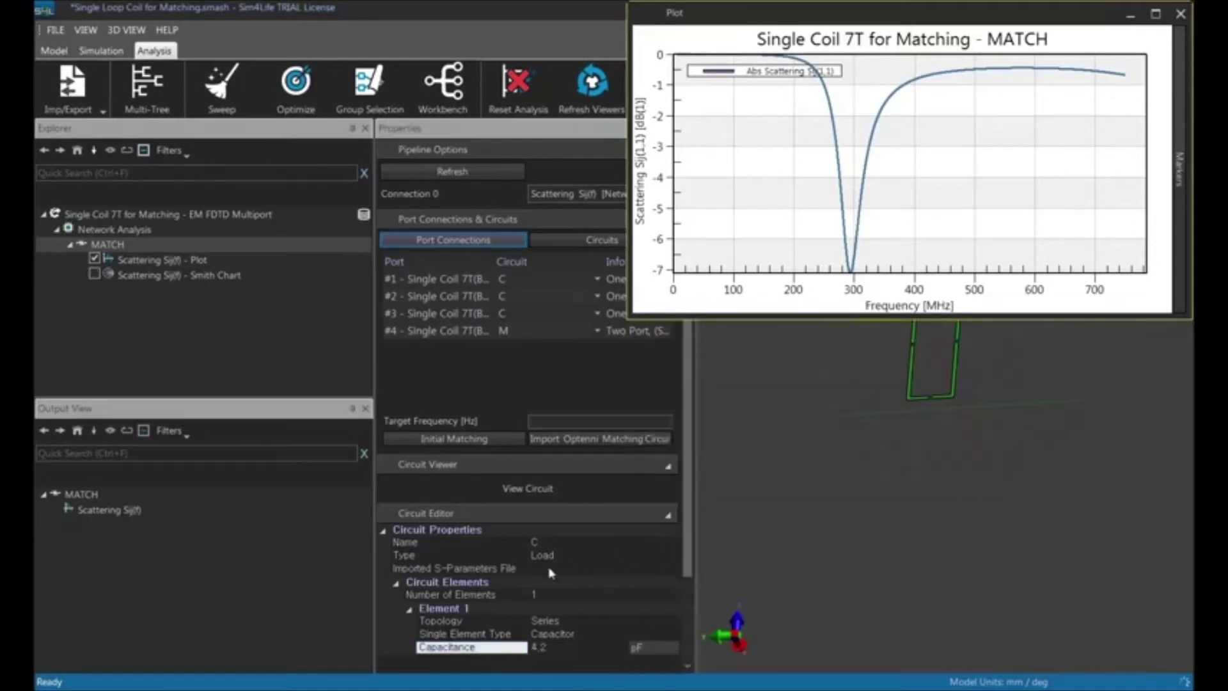
Step: Try a second element in the C circuit by setting its number of elements to 2, and restore it to 1
{"action": "left_click", "coordinate": [554, 593]}
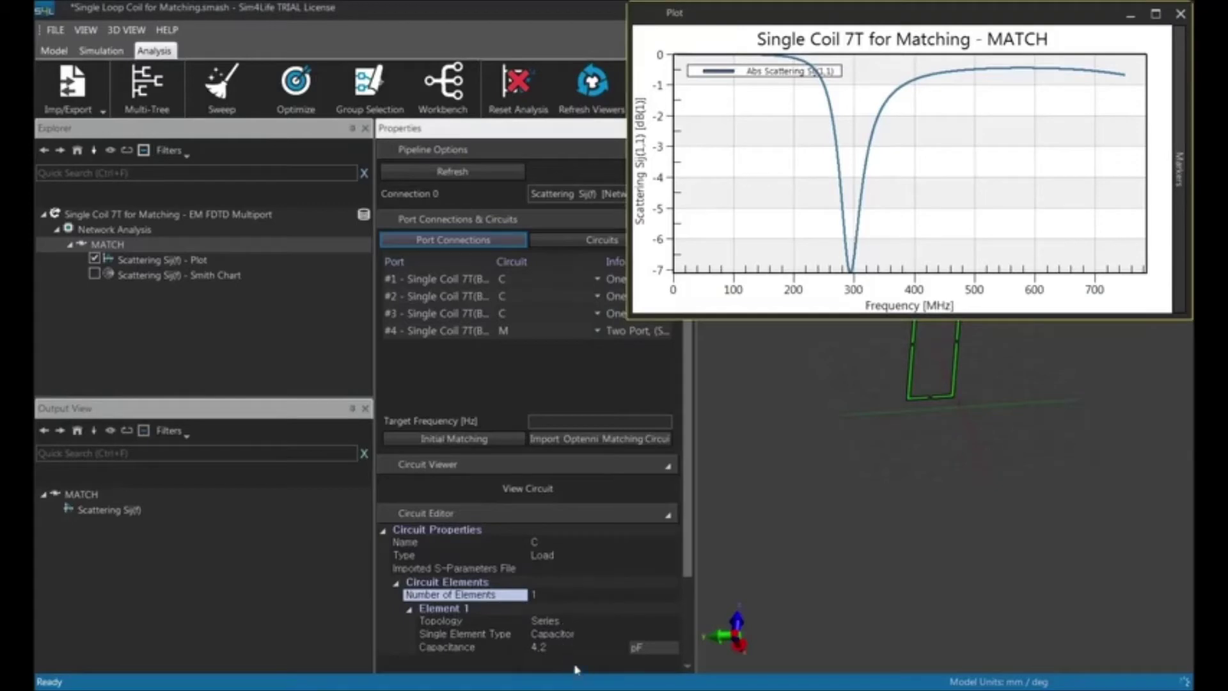
{"action": "left_click", "coordinate": [552, 596]}
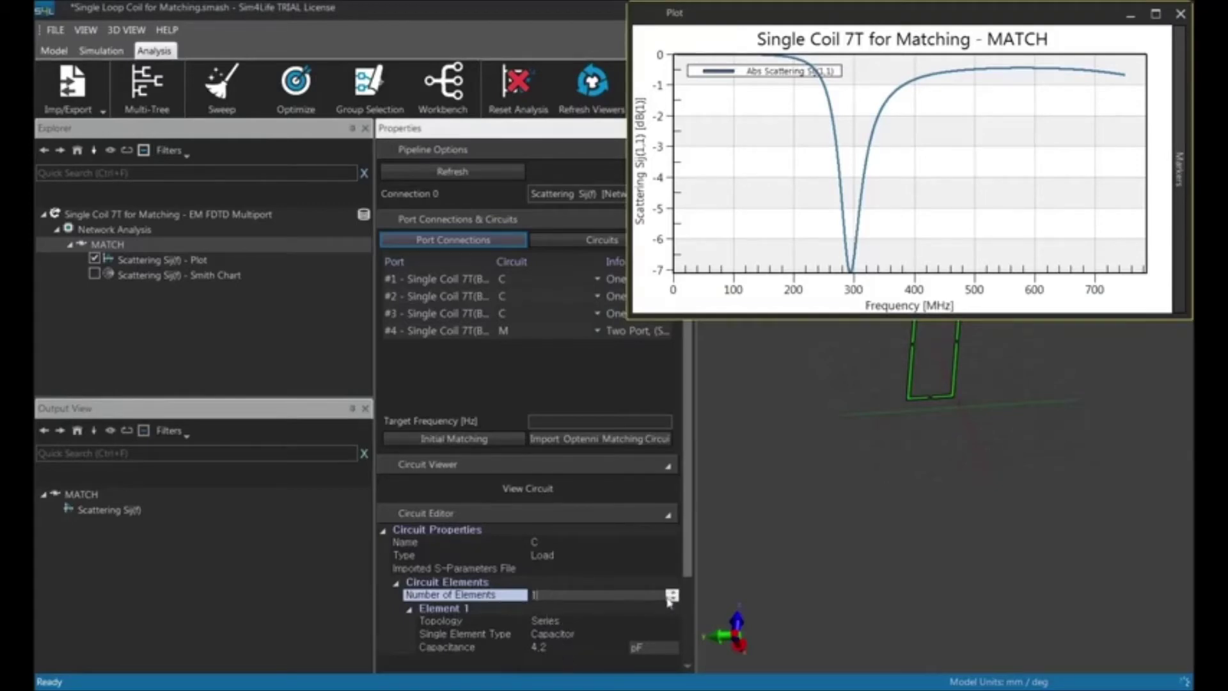
{"action": "left_click", "coordinate": [671, 592]}
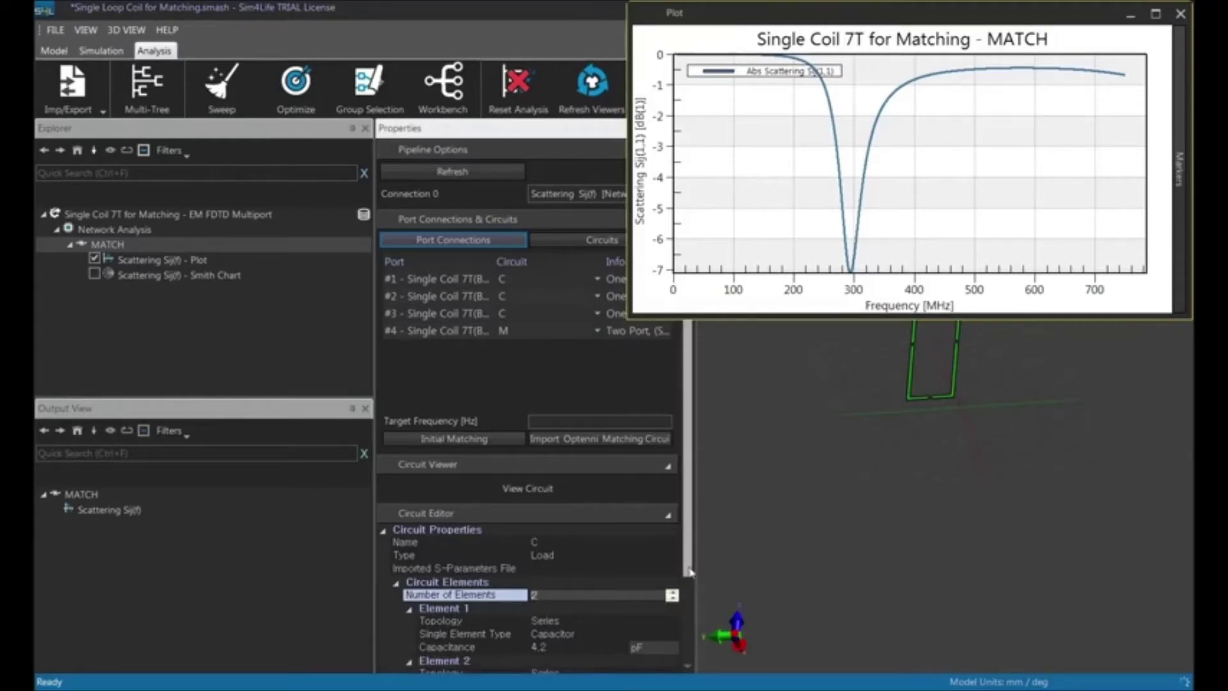
{"action": "scroll", "coordinate": [689, 572], "scroll_direction": "down", "scroll_amount": 2}
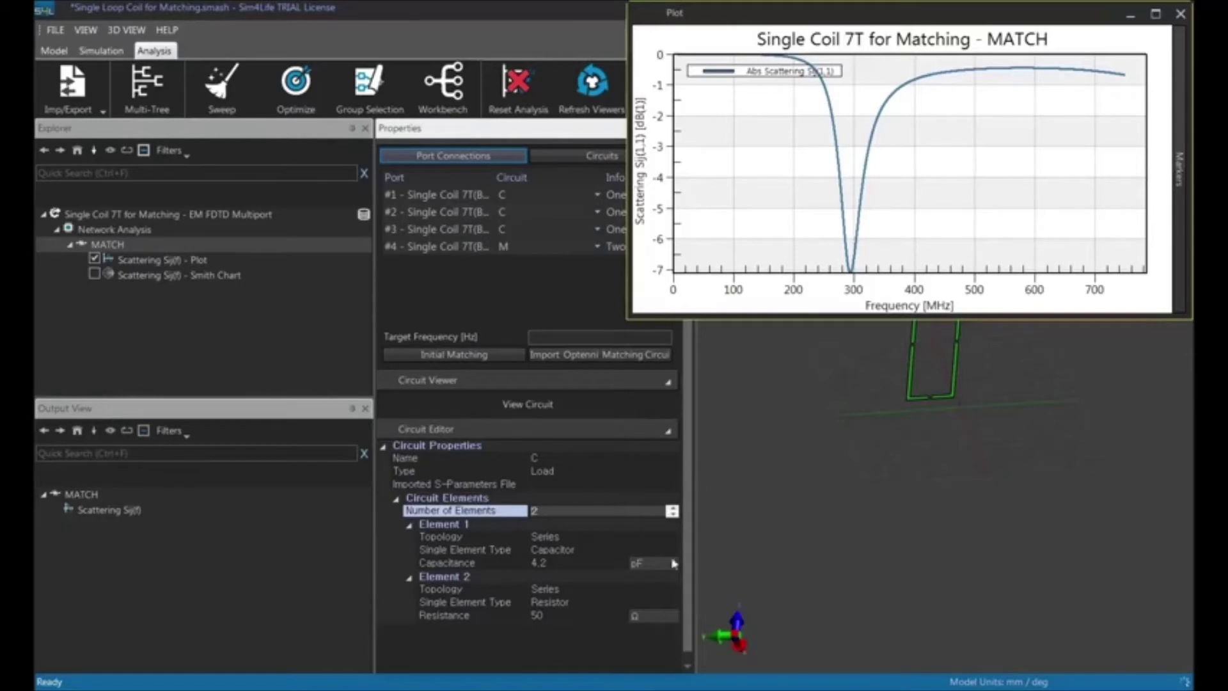
{"action": "left_click", "coordinate": [672, 513]}
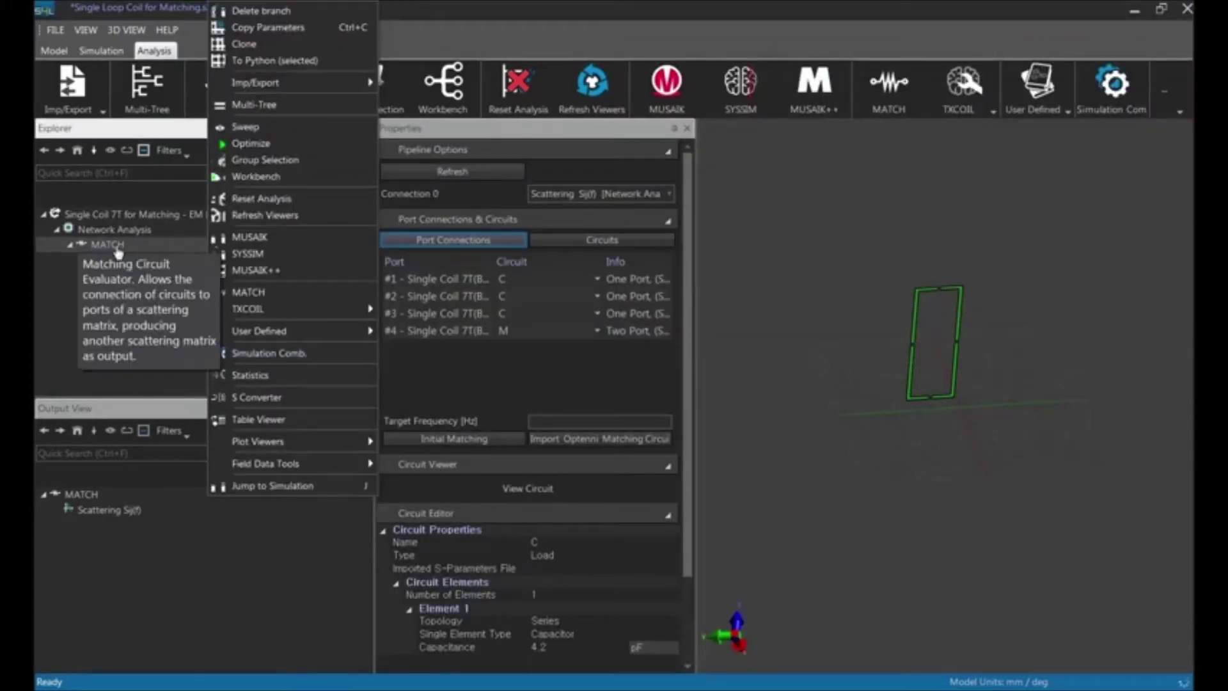
Step: Add a Simulation Combiner to MATCH and display EM H(x,y,z,f0) of its combined overall field with a Slice Viewer
{"action": "left_click", "coordinate": [314, 361]}
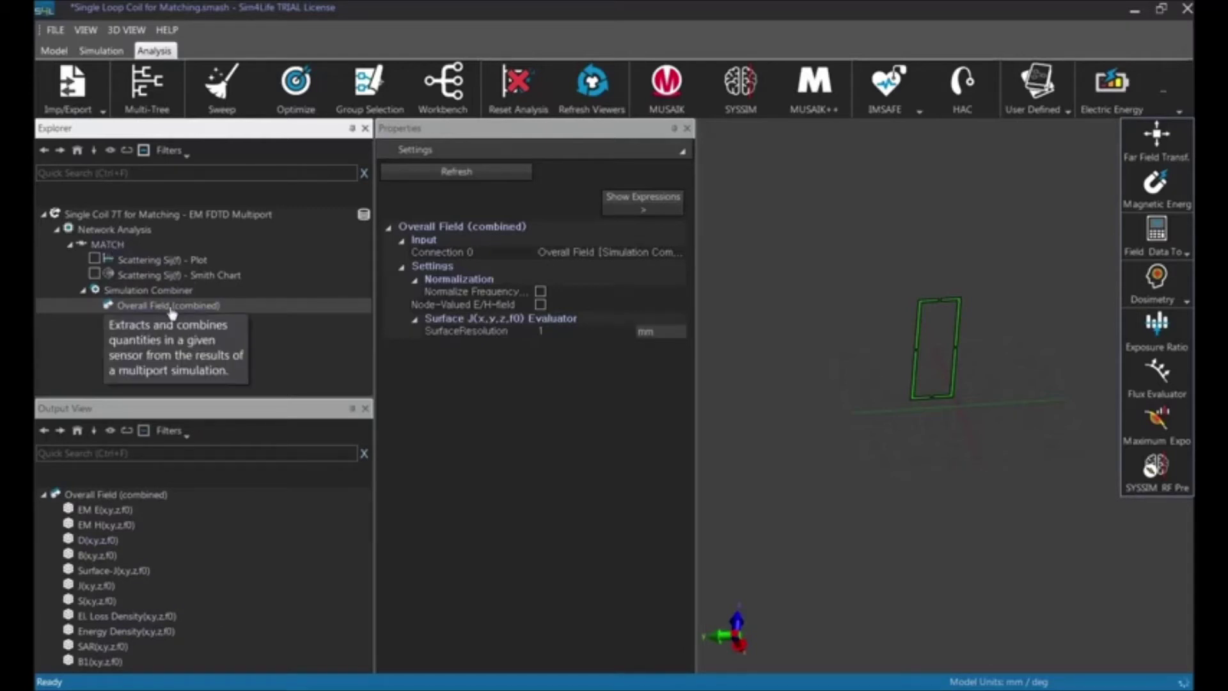
{"action": "left_click", "coordinate": [106, 525]}
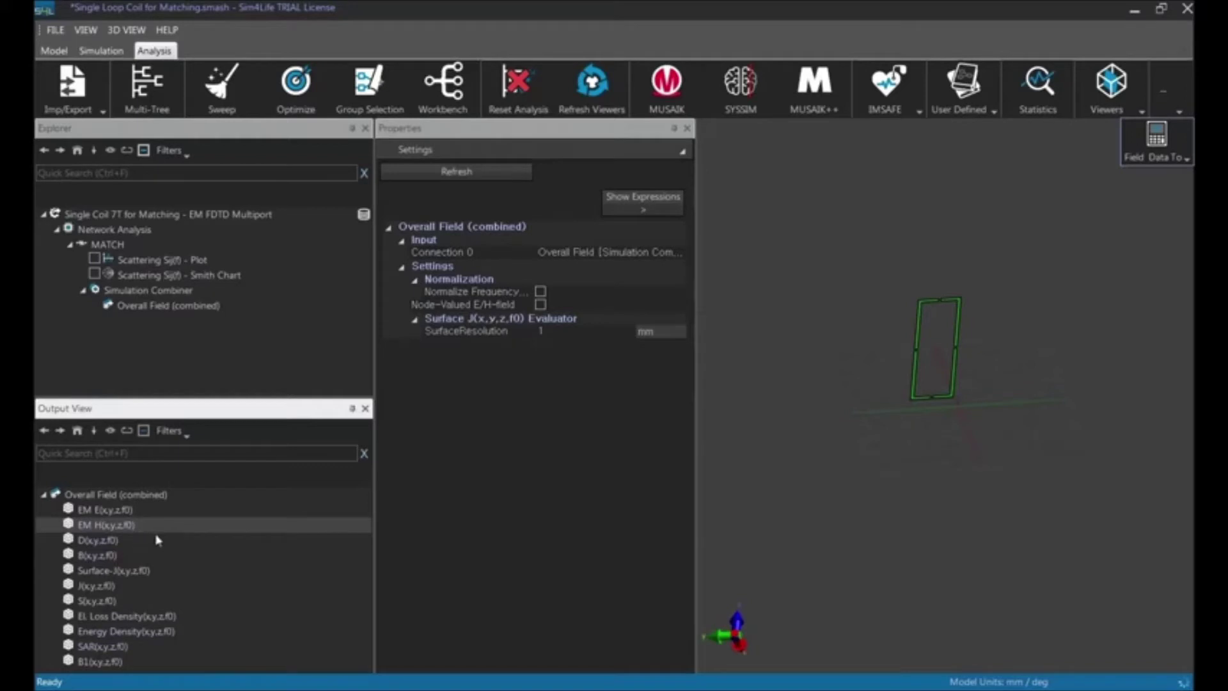
{"action": "left_click", "coordinate": [1129, 82]}
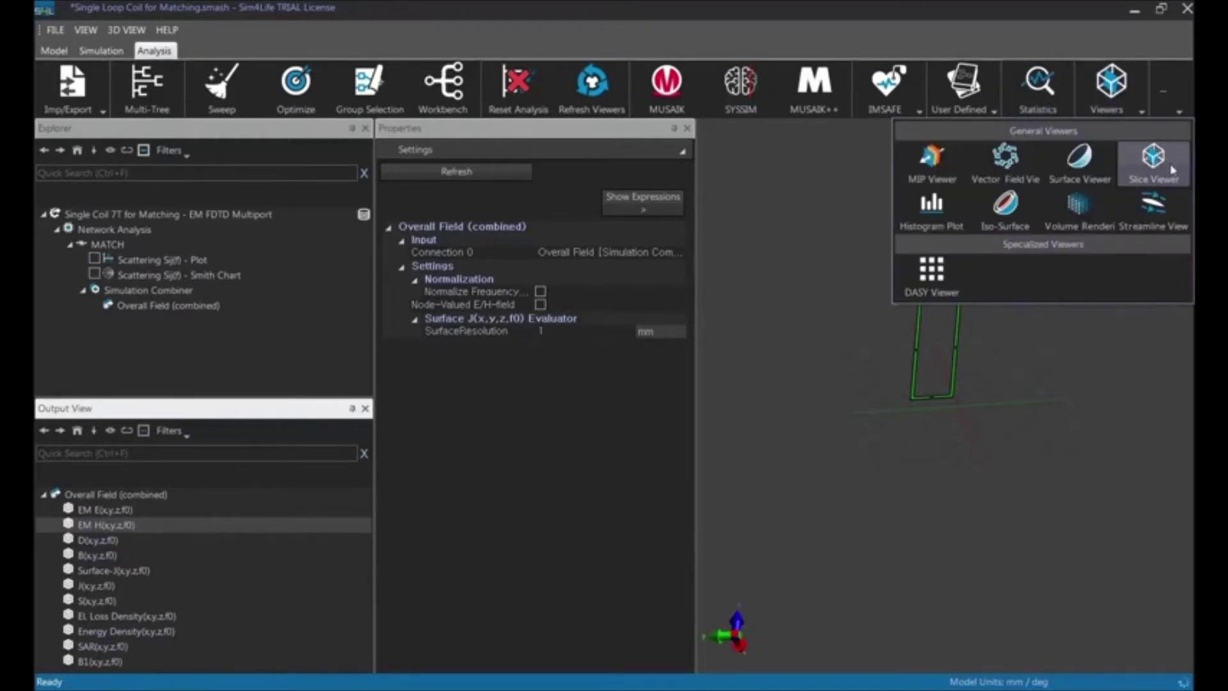
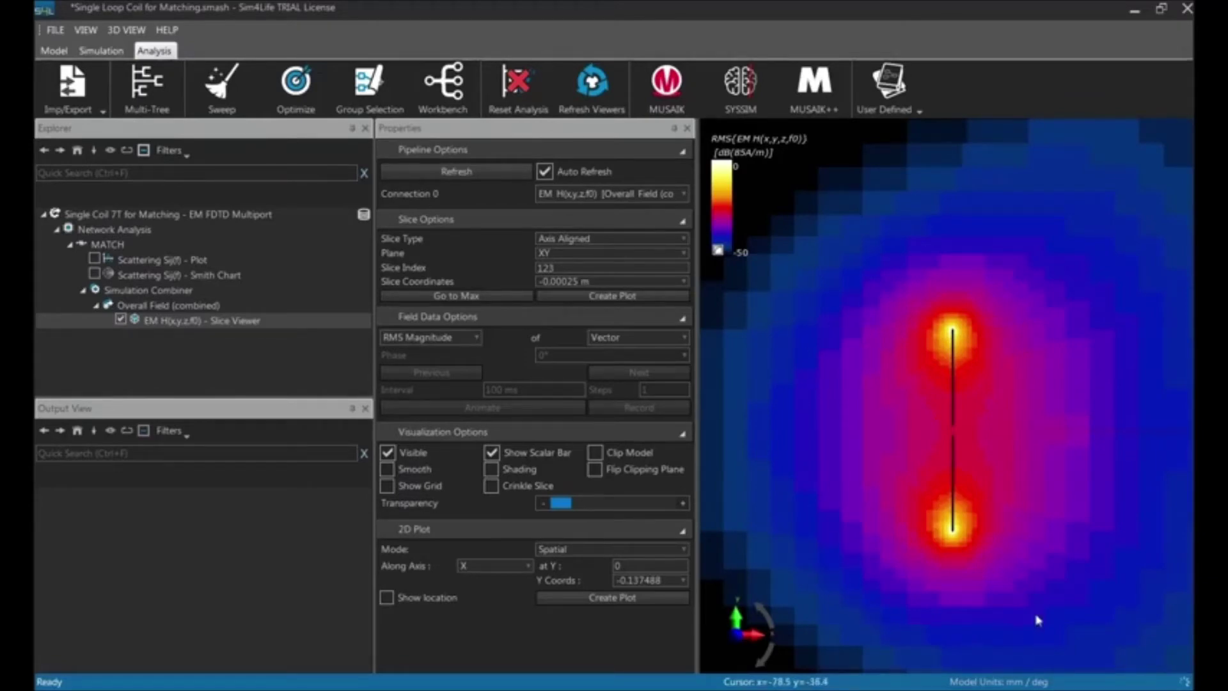
Step: Show the second simulation's grid with the analysis visualization overlaid, and examine the grid lines and H-field slice around the coil from above
{"action": "left_click", "coordinate": [109, 57]}
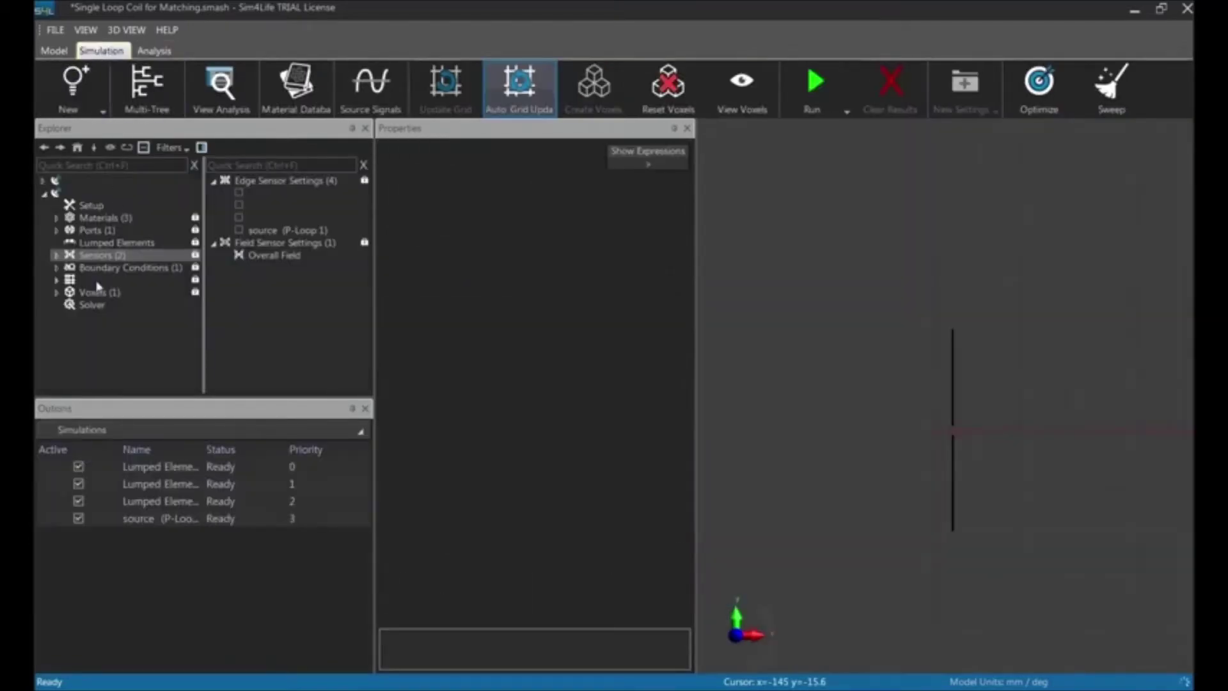
{"action": "left_click", "coordinate": [93, 283]}
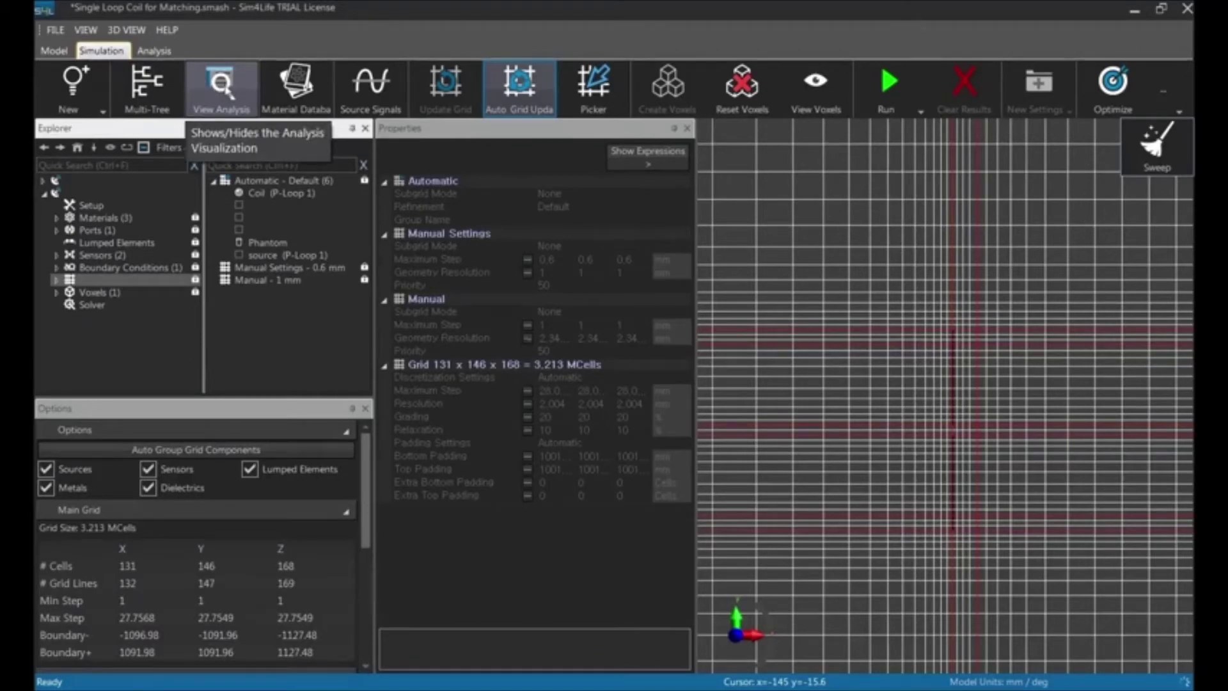
{"action": "left_click", "coordinate": [221, 89]}
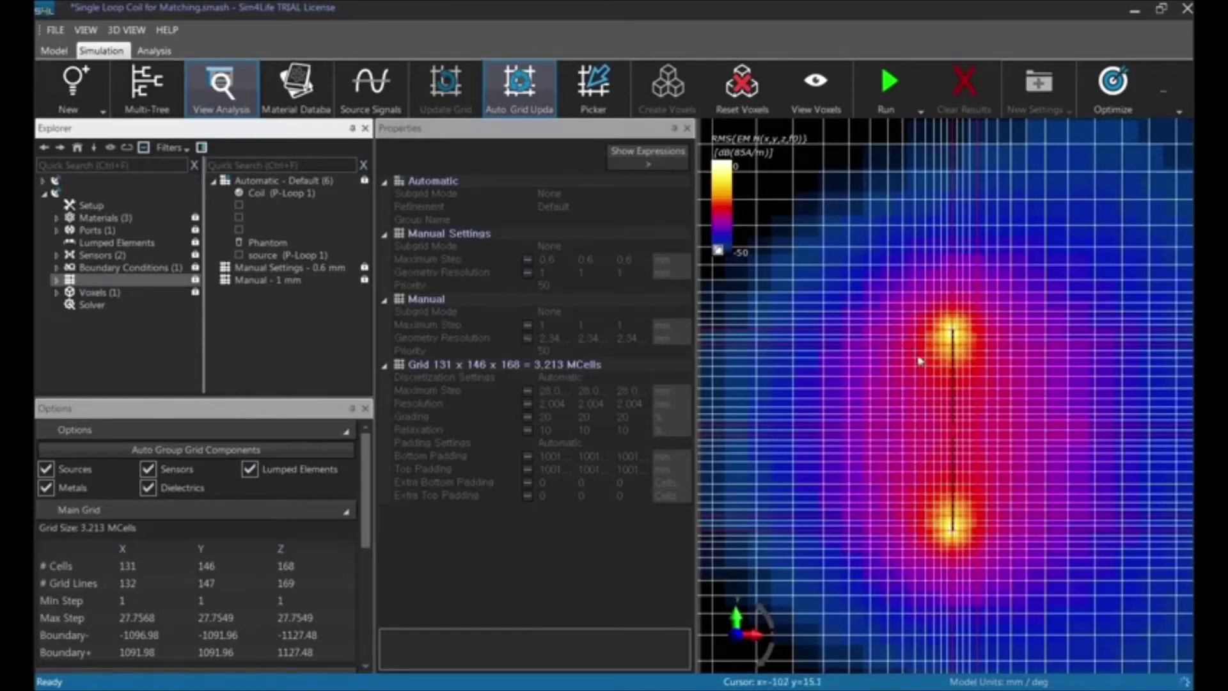
{"action": "middle_click_drag", "start_coordinate": [918, 359], "coordinate": [932, 304]}
{"action": "left_click", "coordinate": [749, 635]}
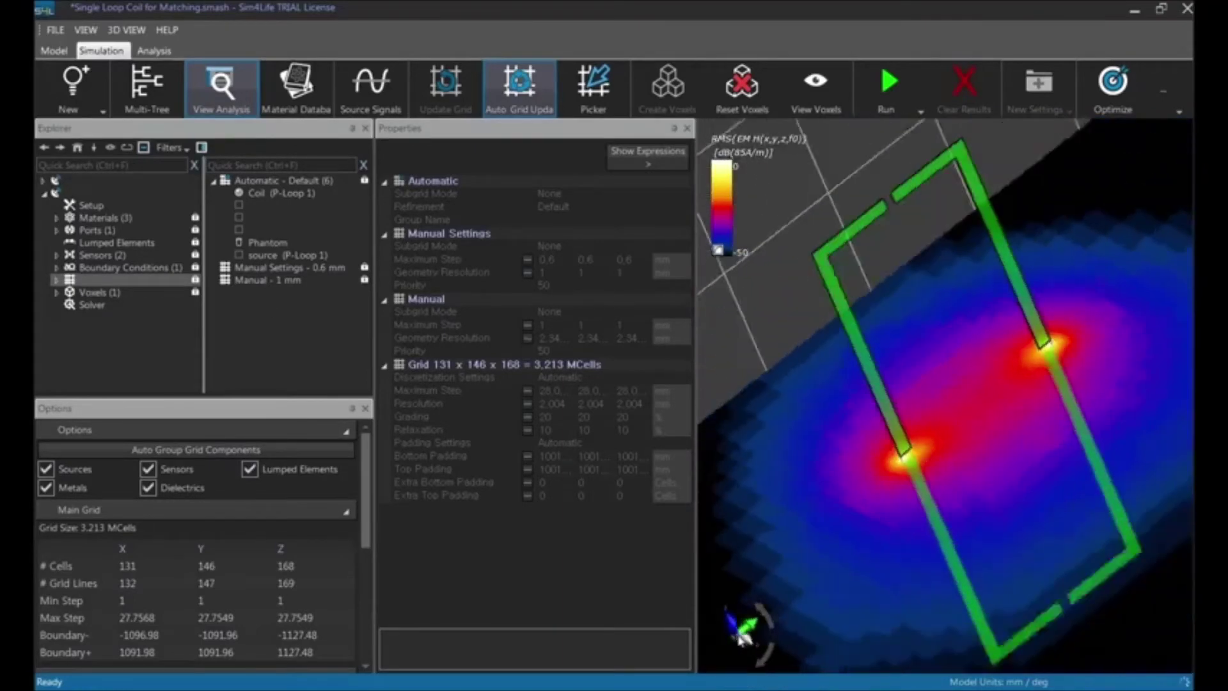
{"action": "left_click", "coordinate": [737, 619]}
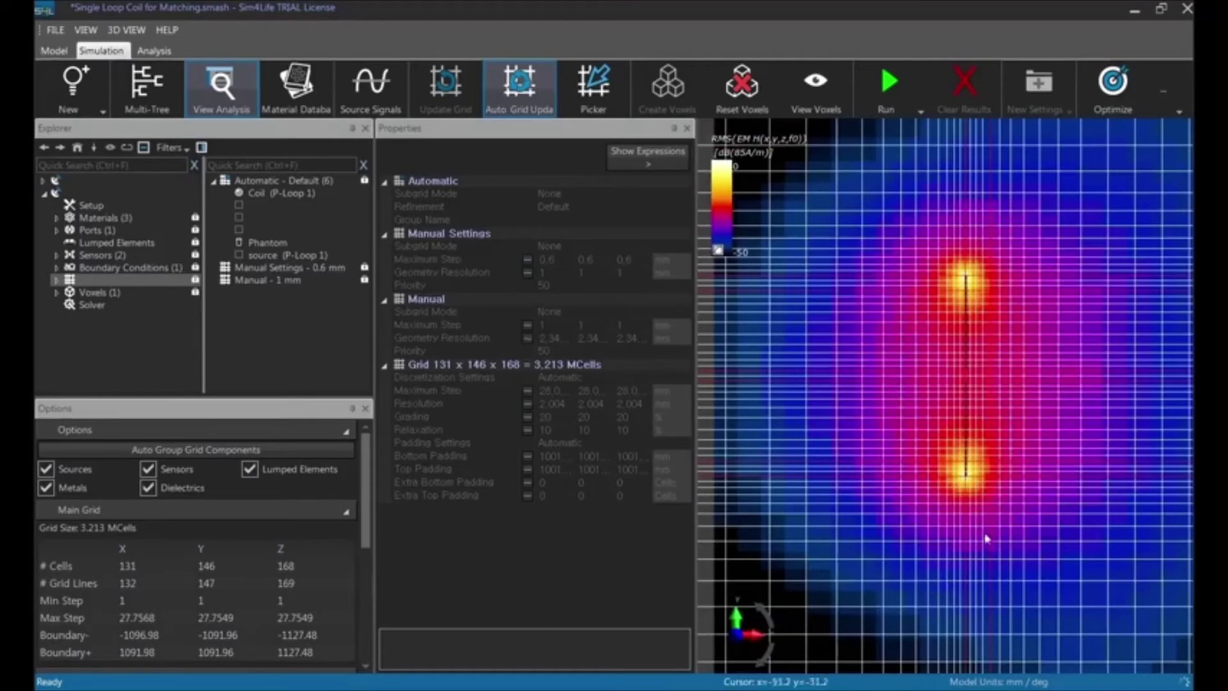
{"action": "middle_click_drag", "start_coordinate": [984, 536], "coordinate": [1026, 542]}
{"action": "scroll", "coordinate": [1024, 544], "scroll_direction": "up", "scroll_amount": 3}
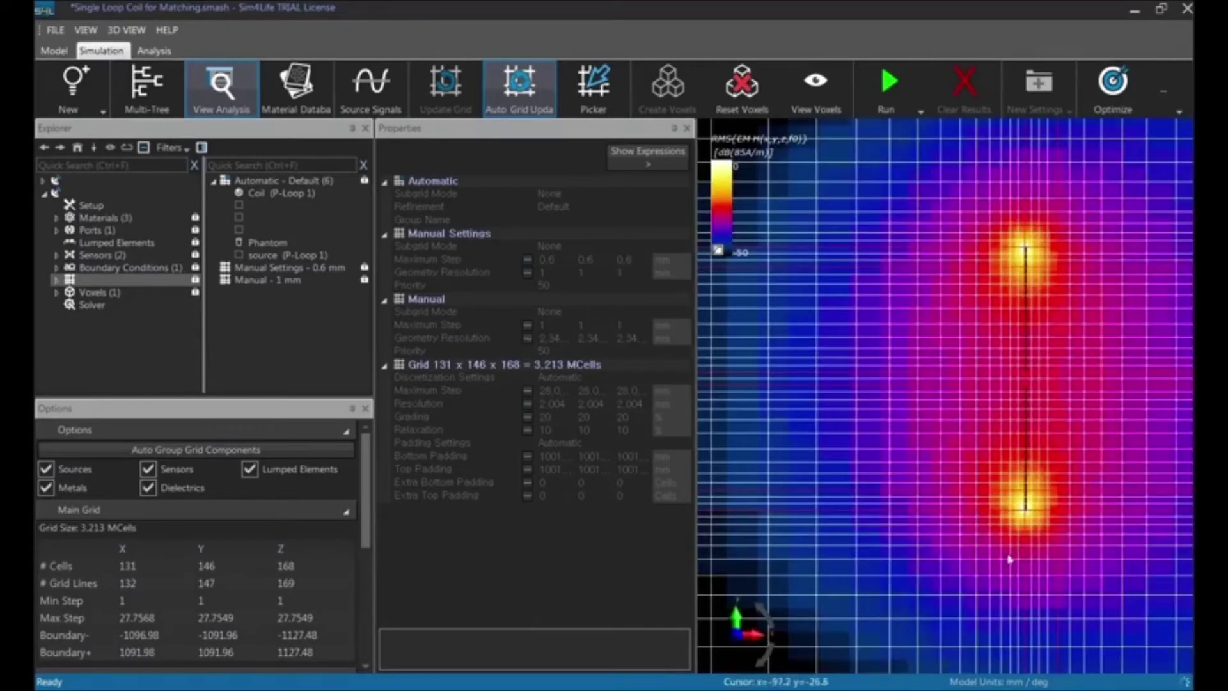
Step: Collapse the second simulation and expand the first simulation's settings
{"action": "left_click", "coordinate": [44, 193]}
{"action": "left_click", "coordinate": [43, 180]}
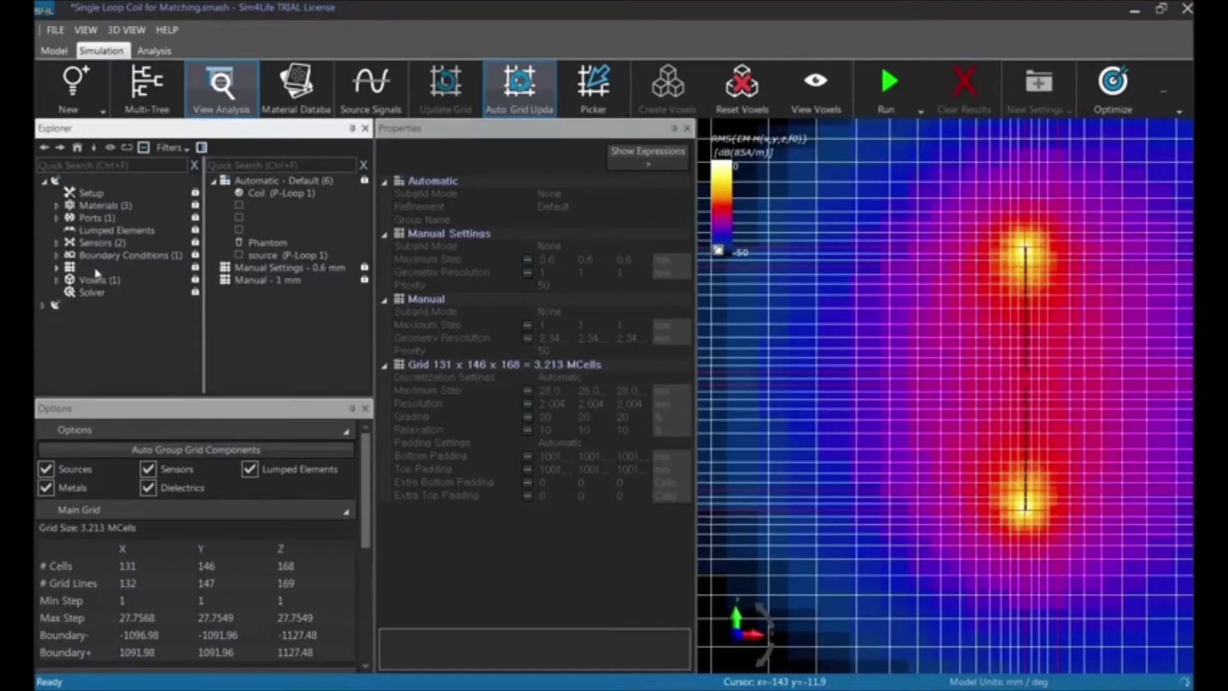
Step: Examine the simulation's grid lines around the upper end of the coil
{"action": "left_click", "coordinate": [96, 269]}
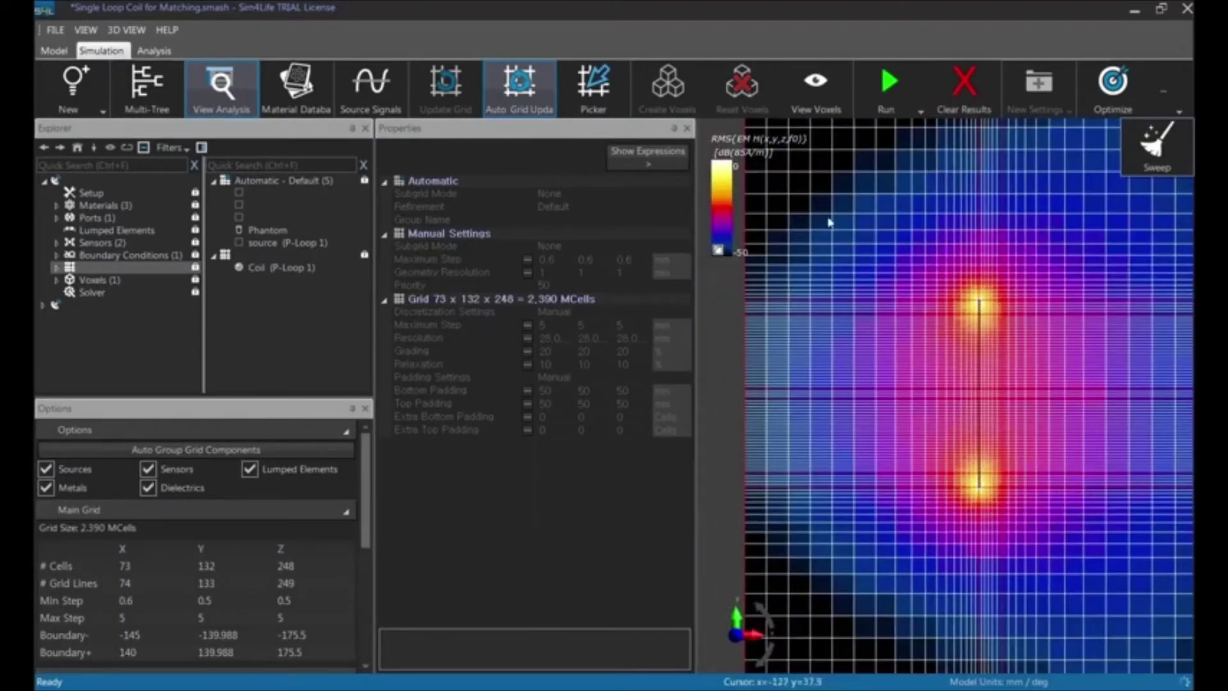
{"action": "scroll", "coordinate": [930, 469], "scroll_direction": "up", "scroll_amount": 3}
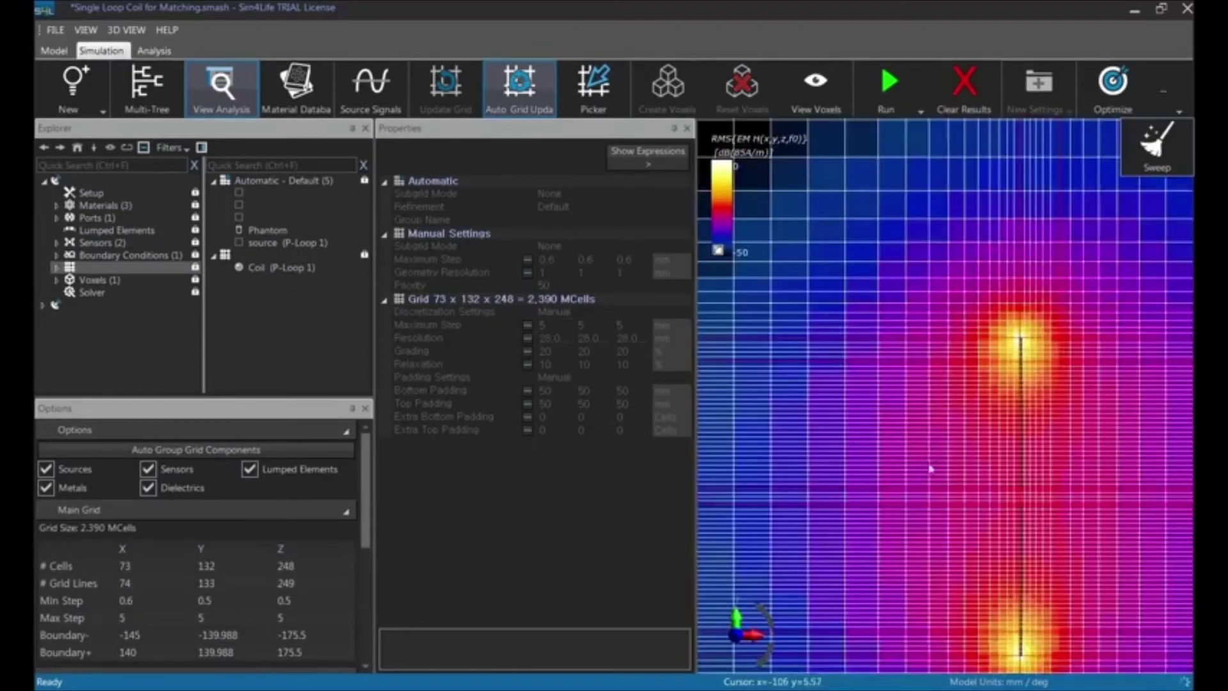
{"action": "scroll", "coordinate": [931, 469], "scroll_direction": "up", "scroll_amount": 4}
{"action": "middle_click_drag", "start_coordinate": [1086, 455], "coordinate": [971, 485]}
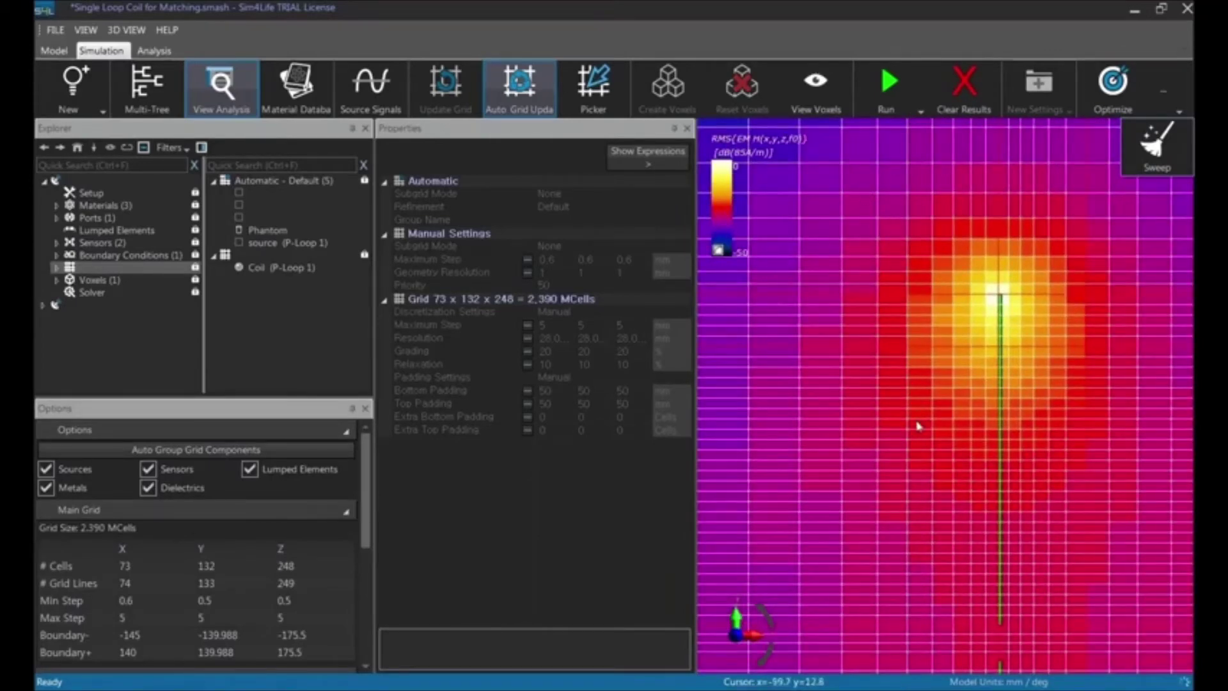
{"action": "middle_click_drag", "start_coordinate": [917, 424], "coordinate": [933, 429]}
Step: Enable smooth visualization for the combined H-field slice in the analysis results
{"action": "left_click", "coordinate": [153, 51]}
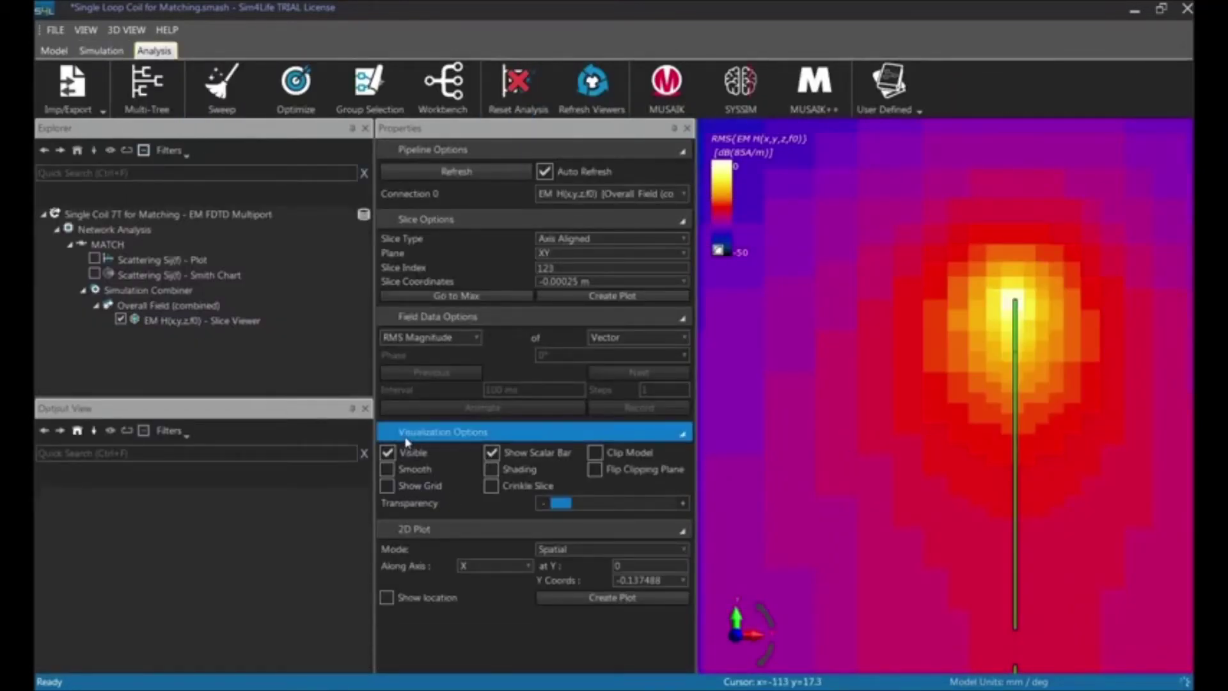
{"action": "left_click", "coordinate": [387, 470]}
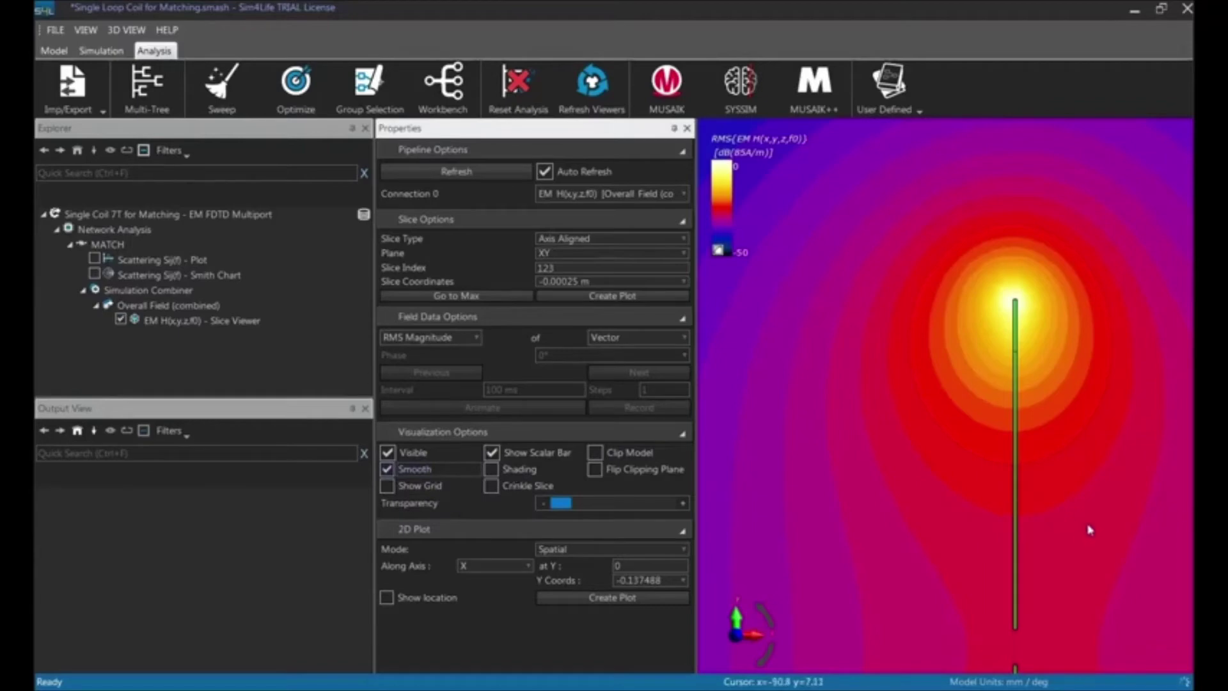
{"action": "middle_click_drag", "start_coordinate": [1088, 531], "coordinate": [1050, 542]}
{"action": "scroll", "coordinate": [1042, 550], "scroll_direction": "down", "scroll_amount": 10}
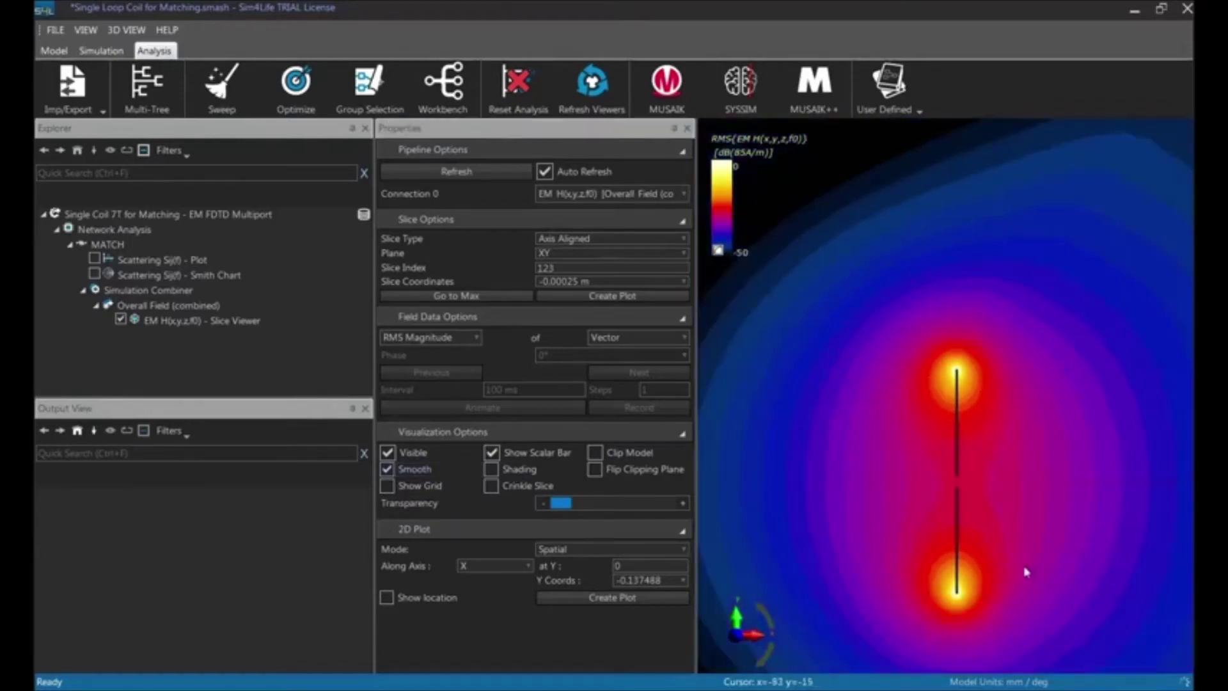
{"action": "scroll", "coordinate": [1017, 572], "scroll_direction": "down", "scroll_amount": 1}
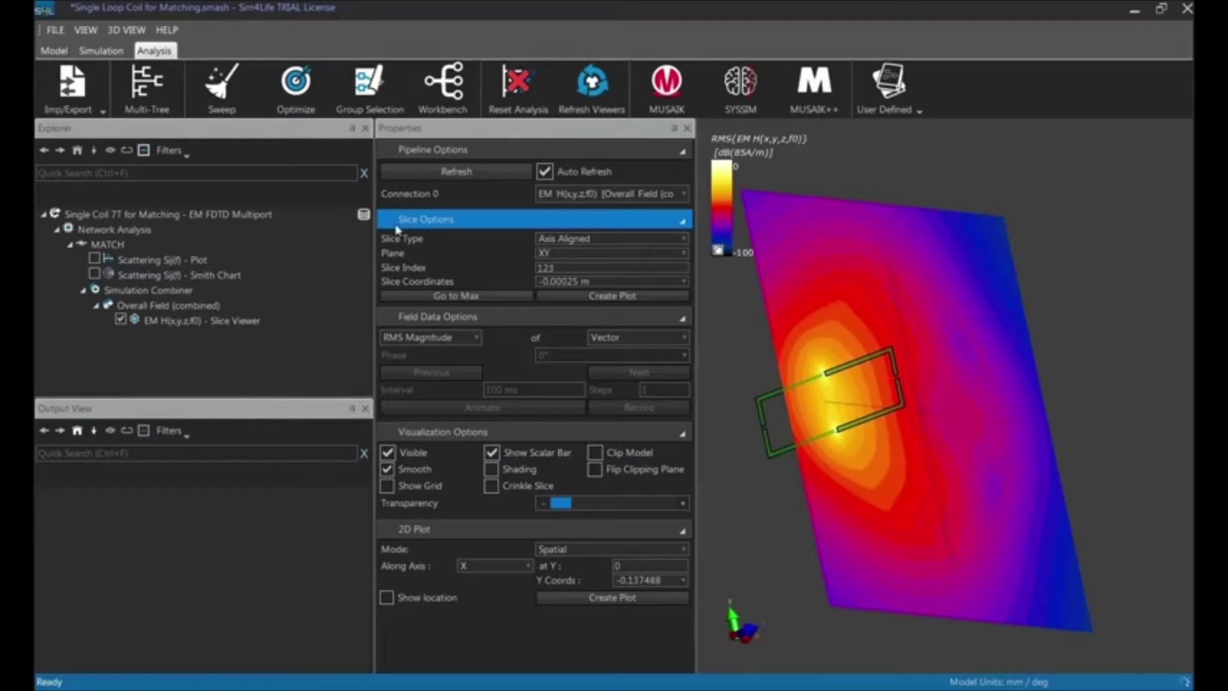
Step: Switch the H-field slice plane to YZ, back to XY, and to XZ to compare the field distributions
{"action": "left_click", "coordinate": [571, 254]}
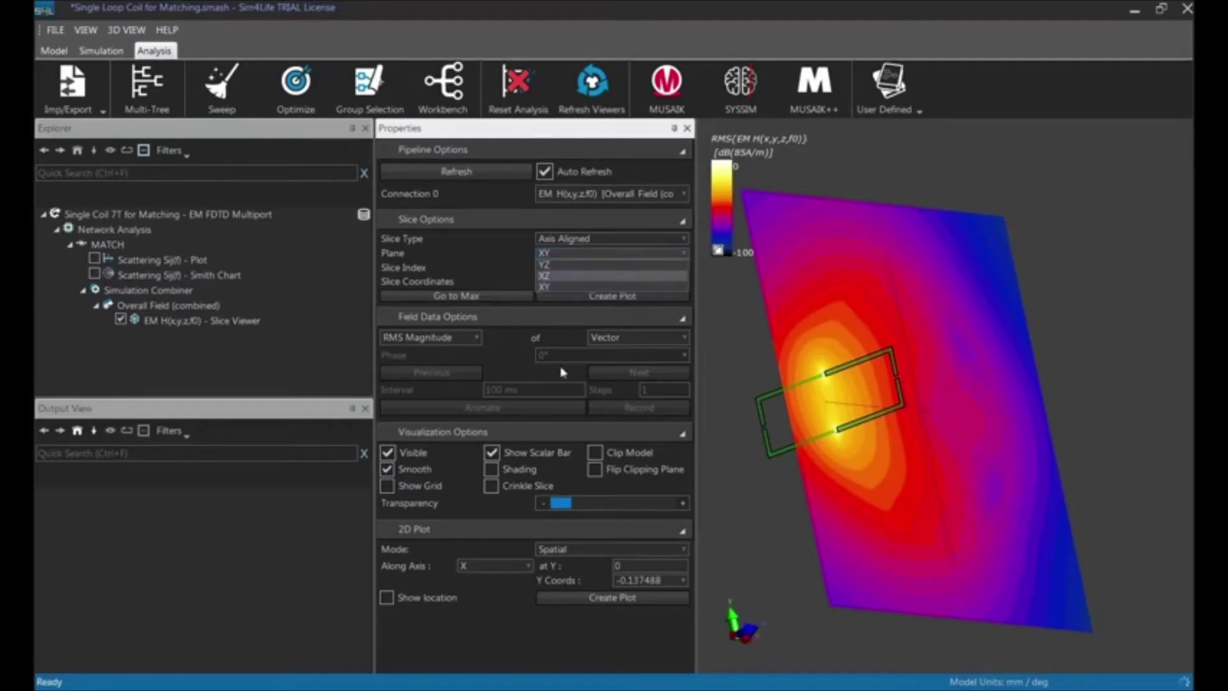
{"action": "left_click", "coordinate": [552, 263]}
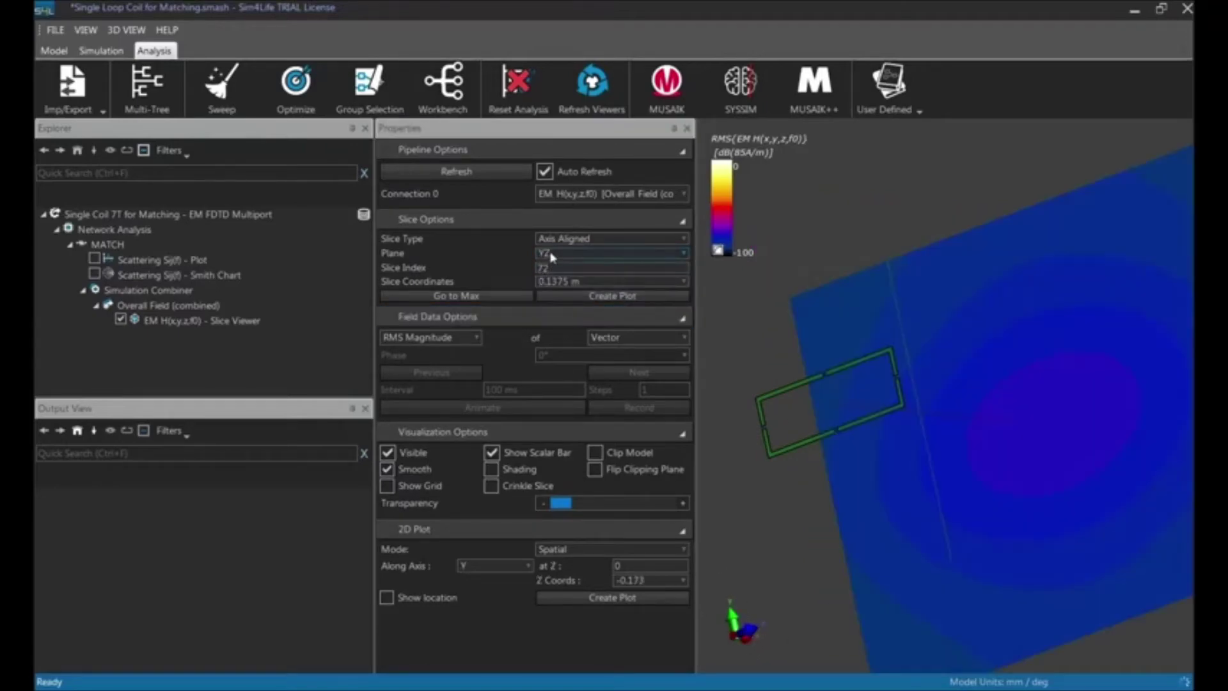
{"action": "left_click", "coordinate": [551, 256]}
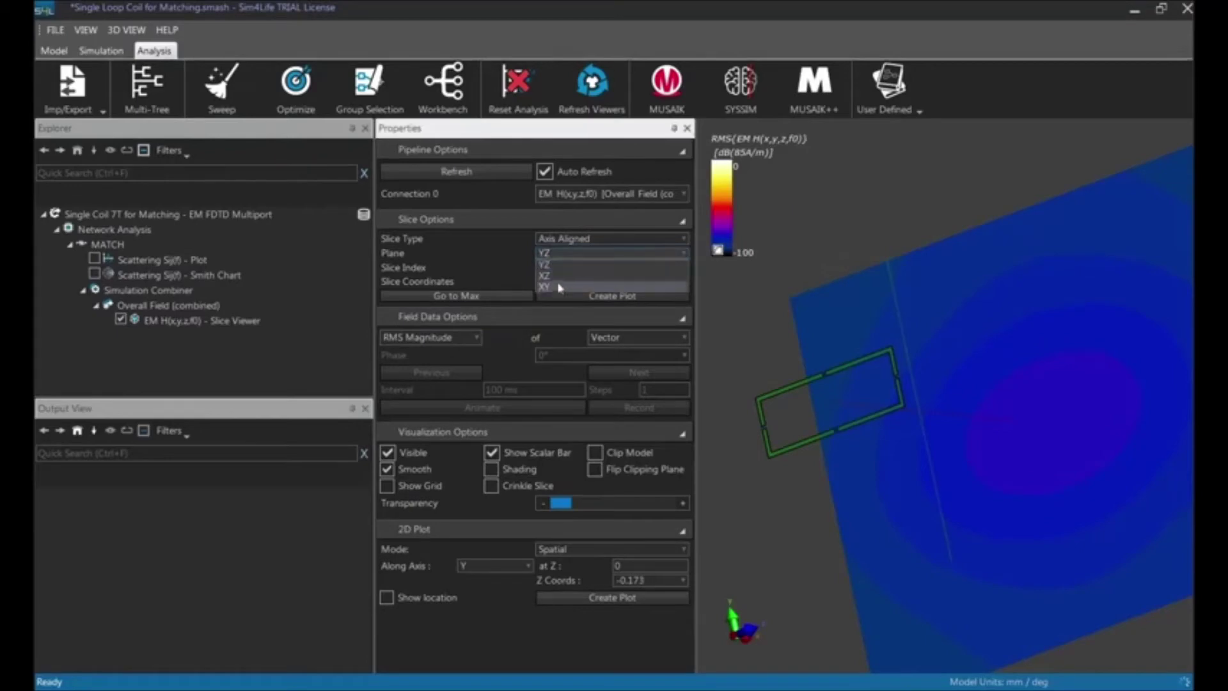
{"action": "left_click", "coordinate": [557, 280]}
{"action": "left_click", "coordinate": [548, 254]}
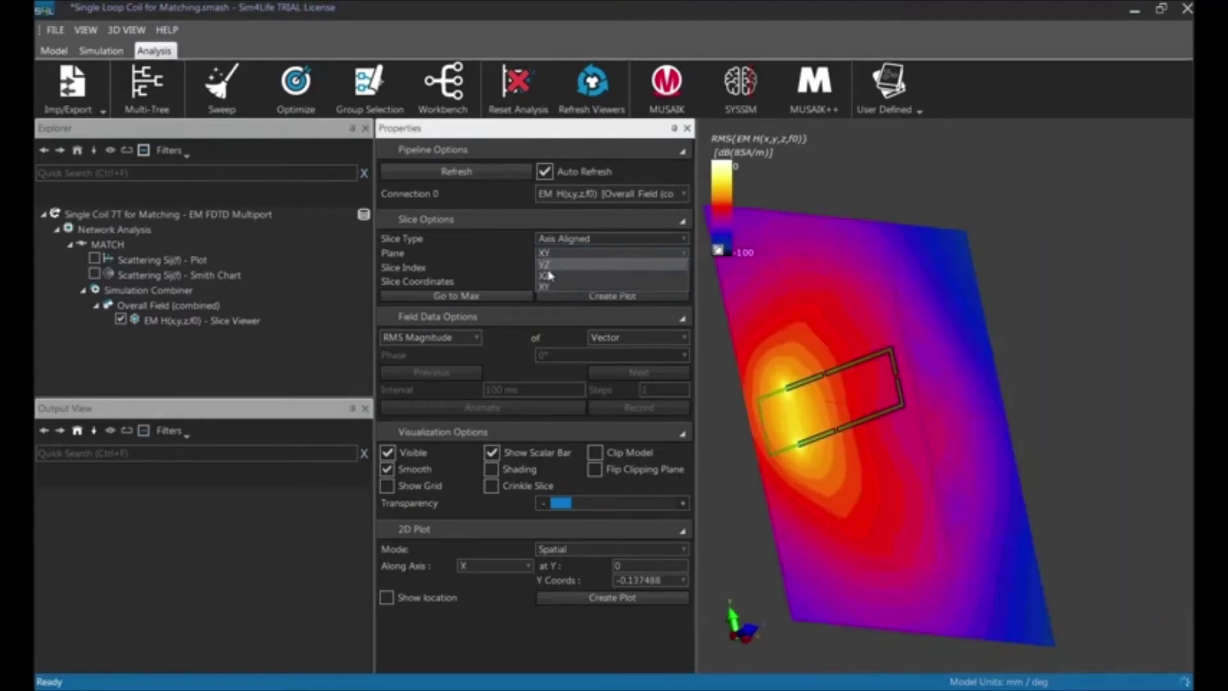
{"action": "left_click", "coordinate": [550, 253]}
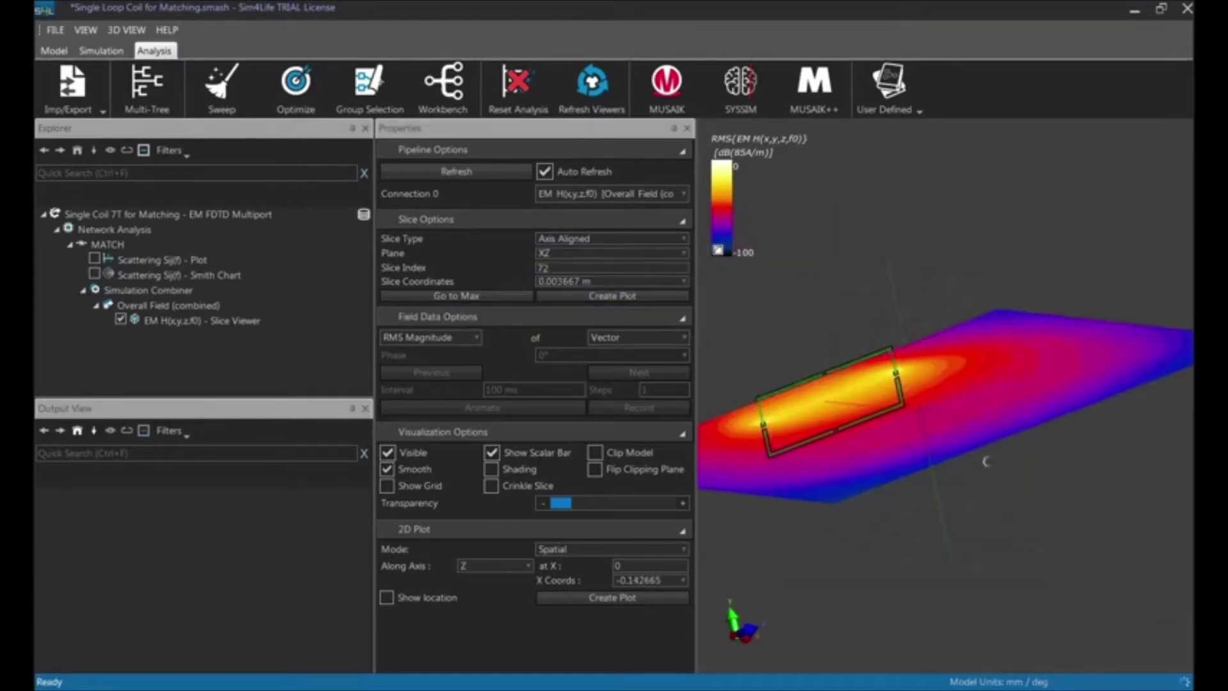
{"action": "left_click_drag", "start_coordinate": [928, 416], "coordinate": [1003, 409]}
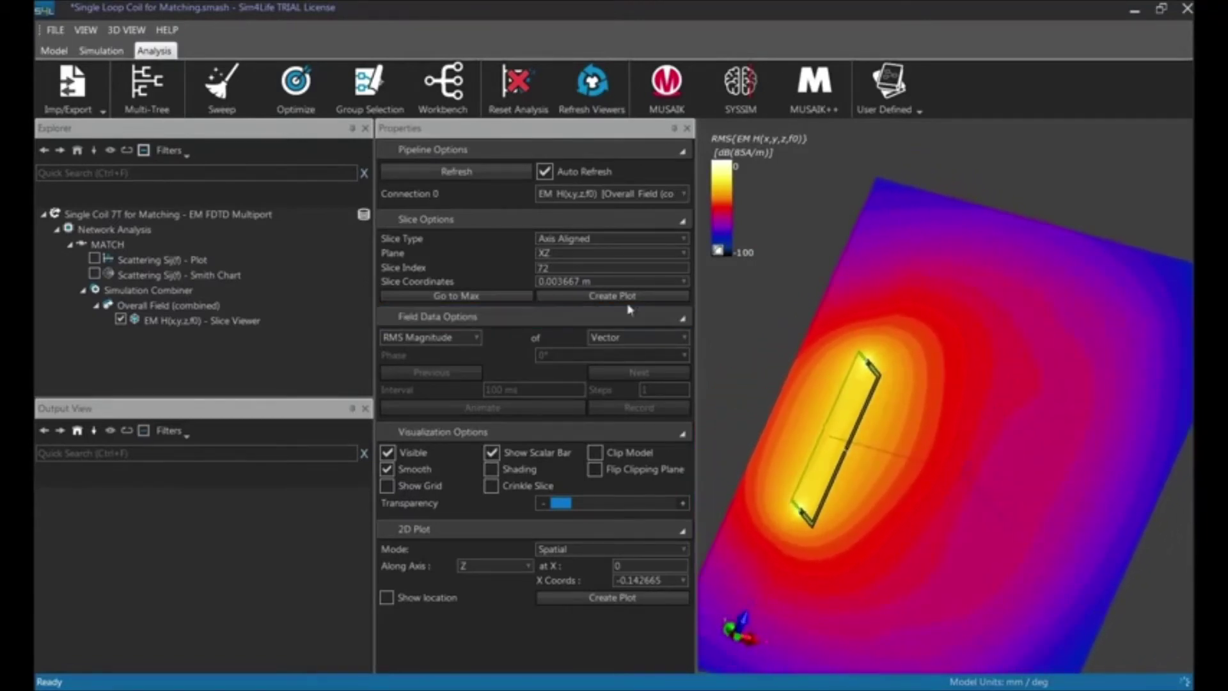
Step: Set the slice plane to XY and move the slice to the field maximum
{"action": "left_click", "coordinate": [576, 253]}
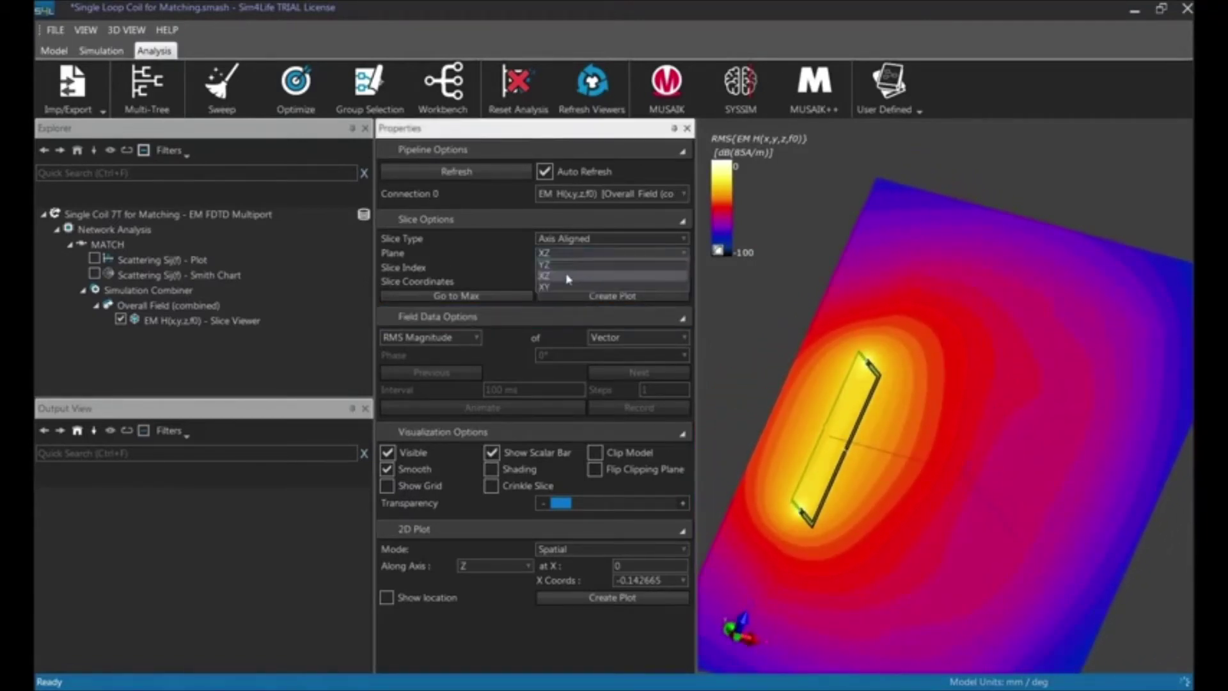
{"action": "left_click", "coordinate": [552, 264]}
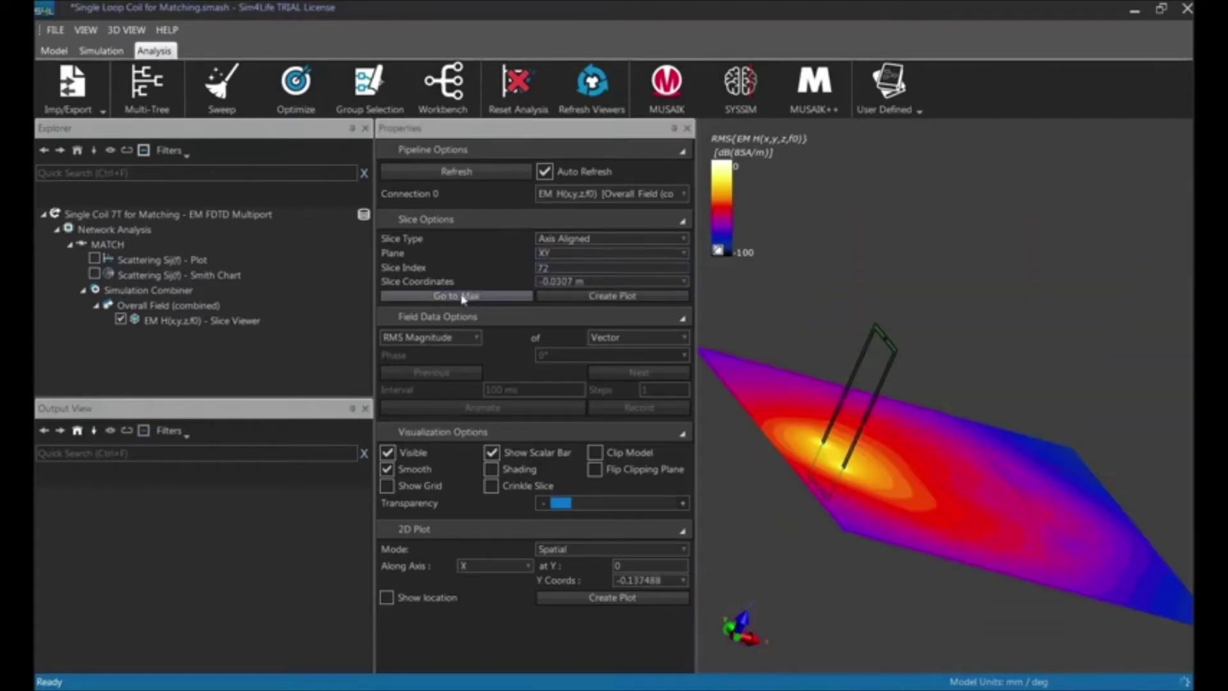
{"action": "left_click", "coordinate": [463, 298]}
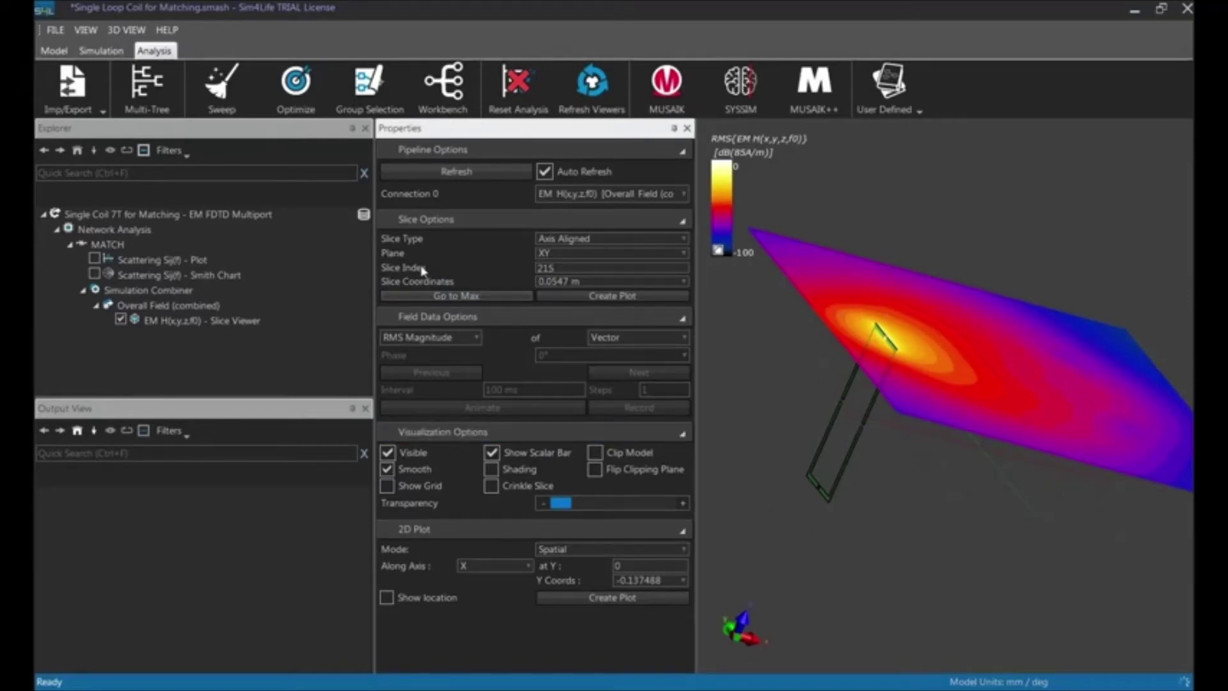
Step: Step the XY slice index down to 182
{"action": "left_click", "coordinate": [582, 267]}
{"action": "left_click", "coordinate": [582, 282]}
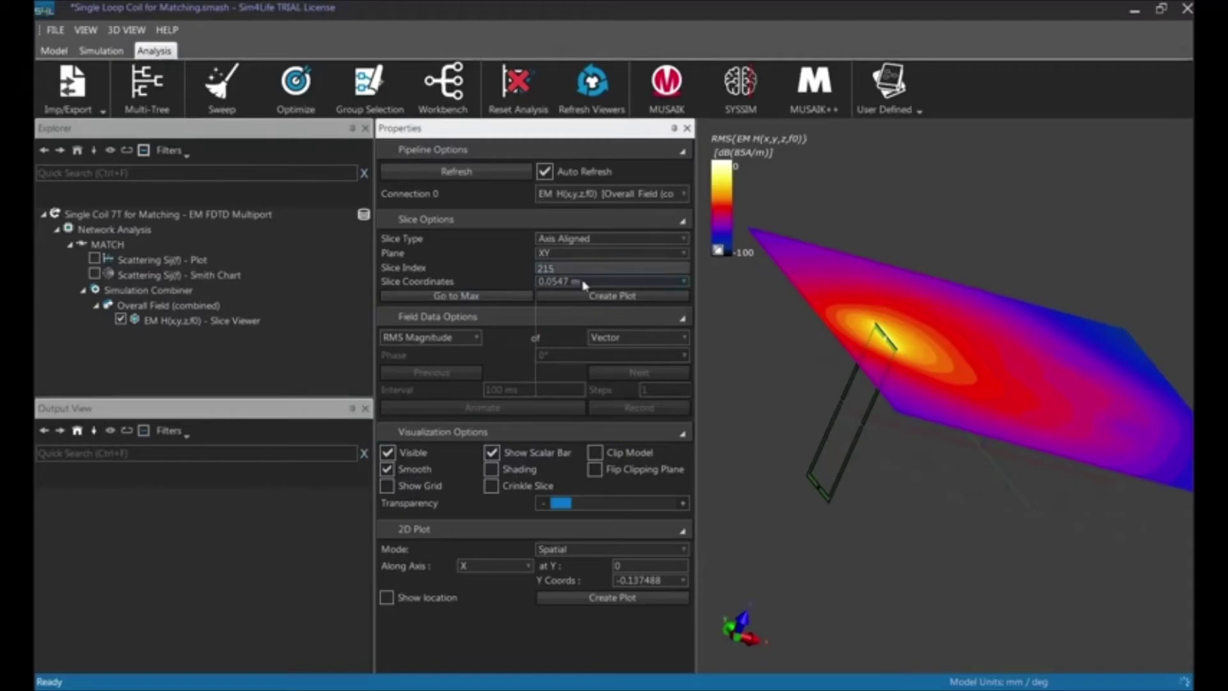
{"action": "left_click", "coordinate": [584, 284]}
{"action": "left_click", "coordinate": [582, 265]}
{"action": "double_click", "coordinate": [582, 264]}
{"action": "key", "text": "Down"}
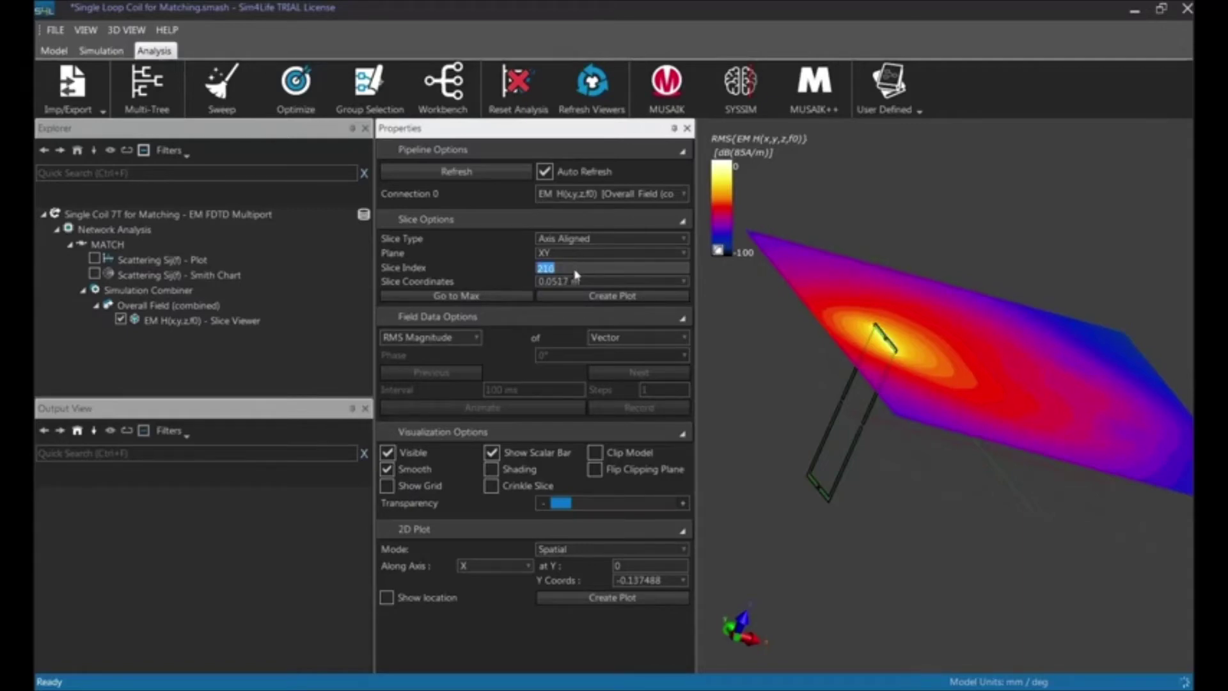
{"action": "key", "text": "Down"}
{"action": "key", "text": "Down"}
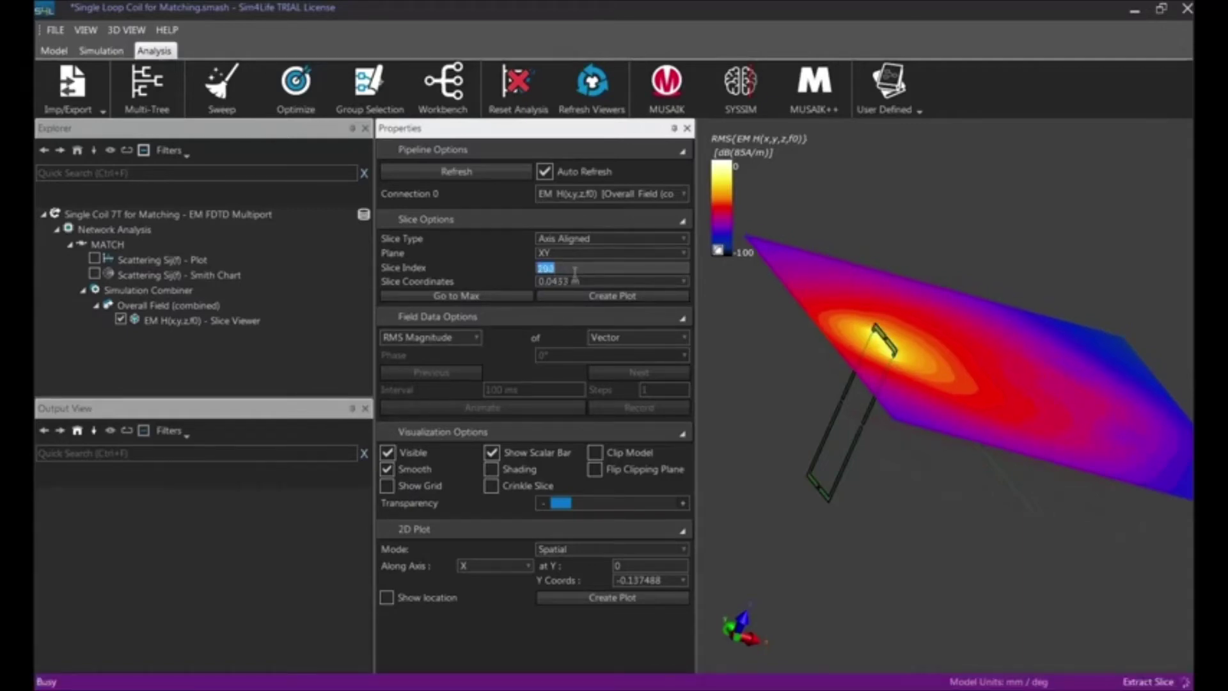
{"action": "key", "text": "Down"}
Step: Choose the slice coordinate 0.0103 m for the XY slice and step it to 0.0097 m
{"action": "left_click", "coordinate": [589, 286]}
{"action": "scroll", "coordinate": [588, 355], "scroll_direction": "up", "scroll_amount": 3}
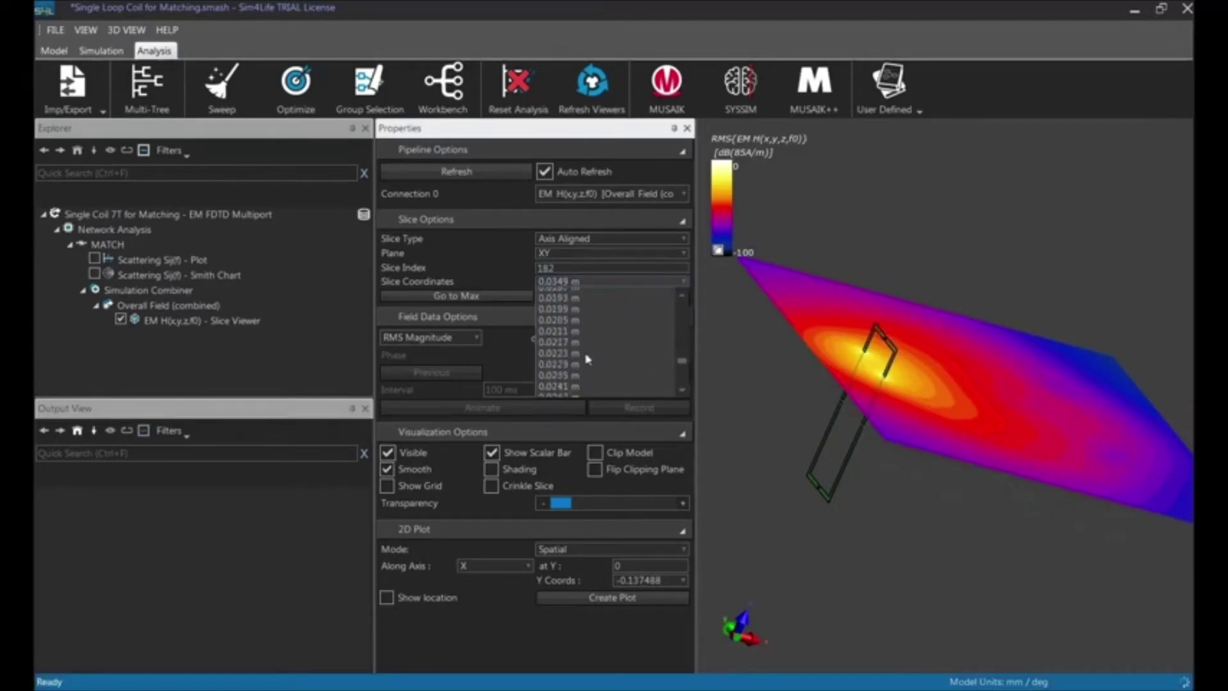
{"action": "scroll", "coordinate": [588, 359], "scroll_direction": "up", "scroll_amount": 1}
{"action": "left_click", "coordinate": [568, 293]}
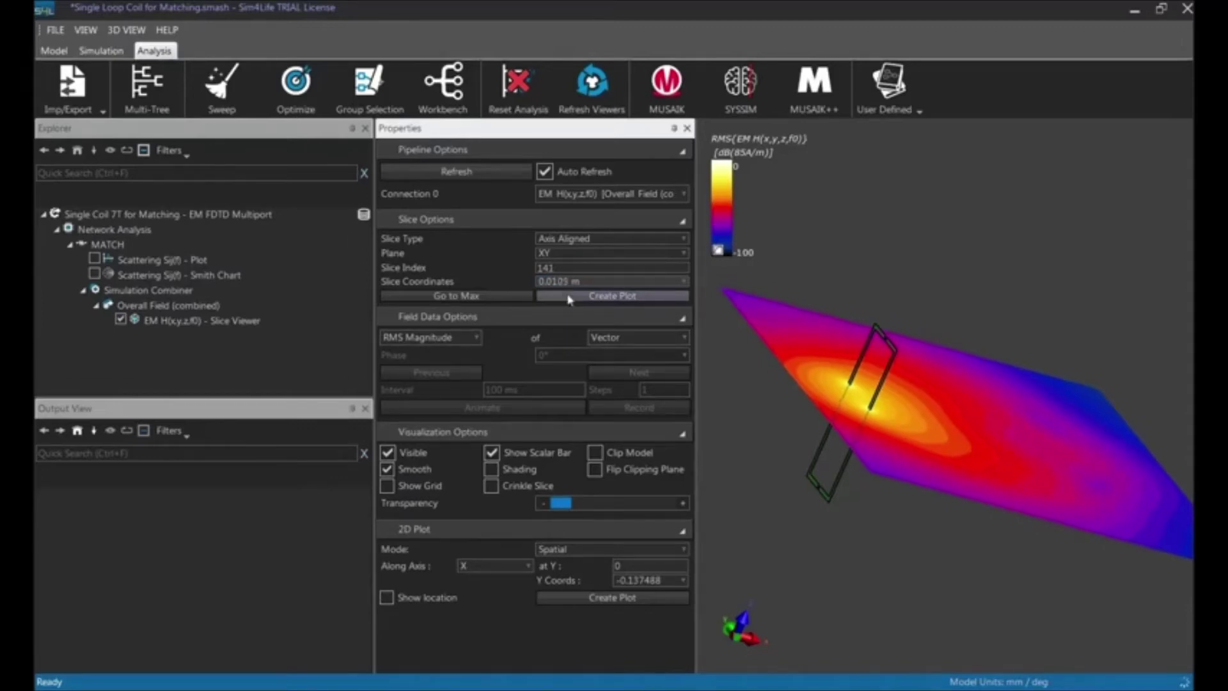
{"action": "key", "text": "Up"}
Step: Set the XY slice coordinate to 0.00025 m so the slice cuts through the middle of the coil
{"action": "left_click", "coordinate": [743, 620]}
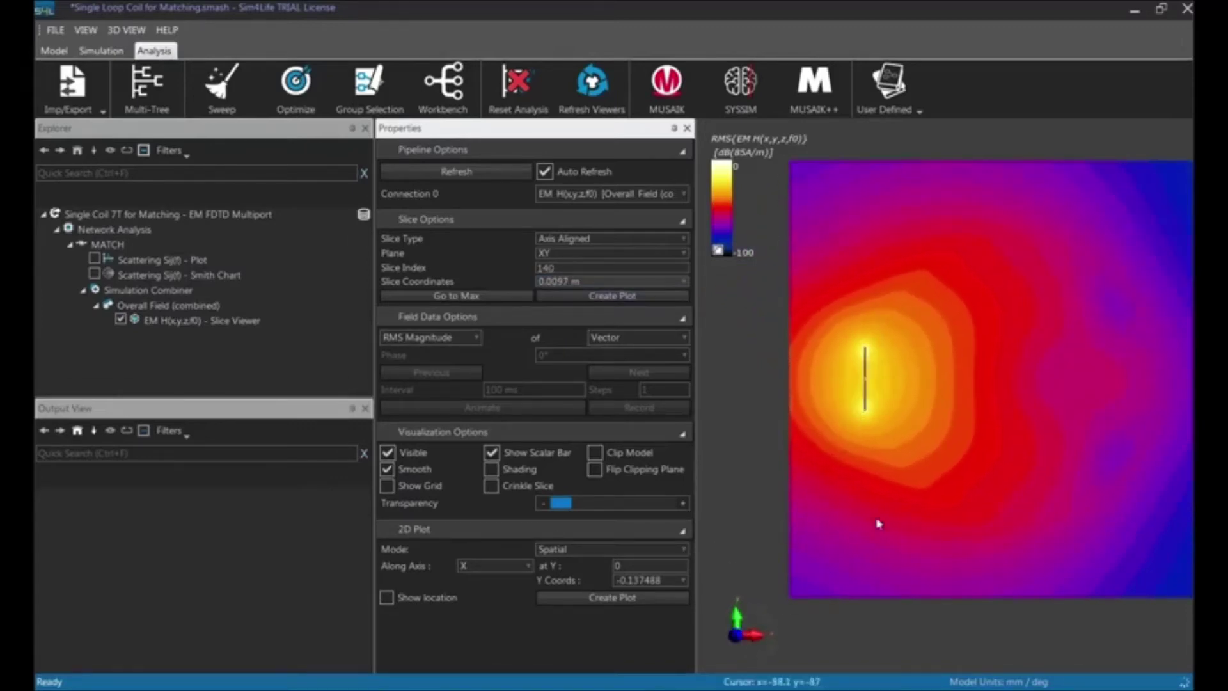
{"action": "left_click_drag", "start_coordinate": [879, 523], "coordinate": [986, 496]}
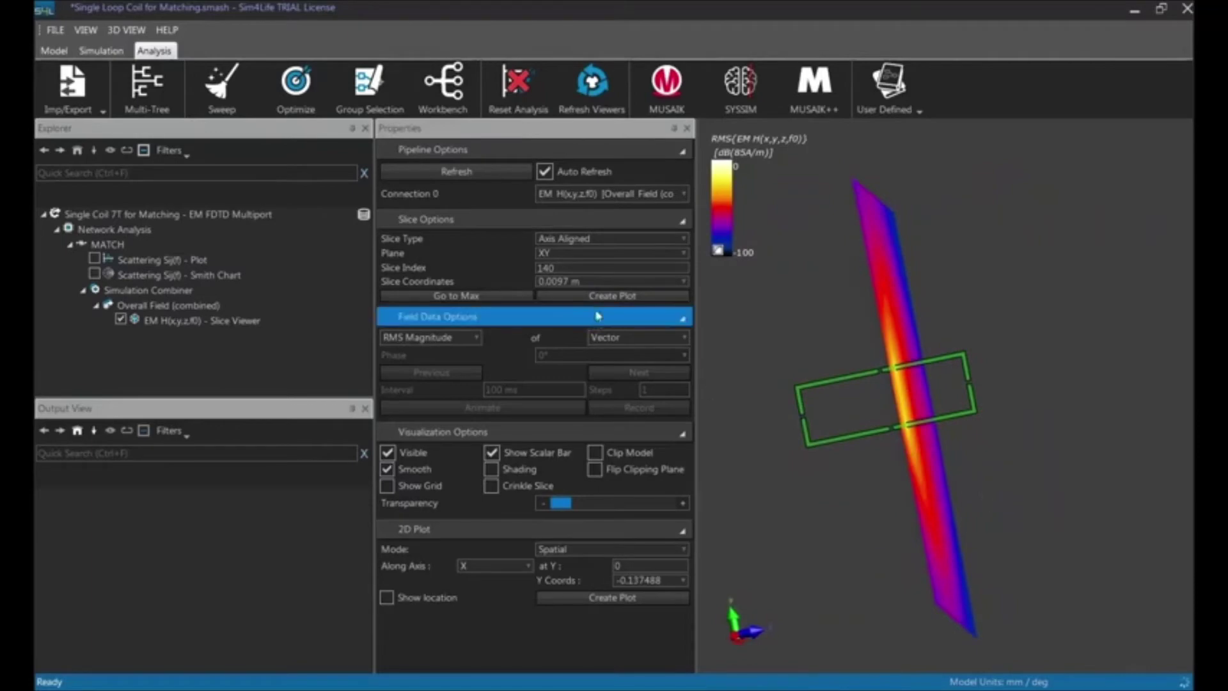
{"action": "left_click", "coordinate": [586, 284]}
{"action": "scroll", "coordinate": [598, 354], "scroll_direction": "up", "scroll_amount": 3}
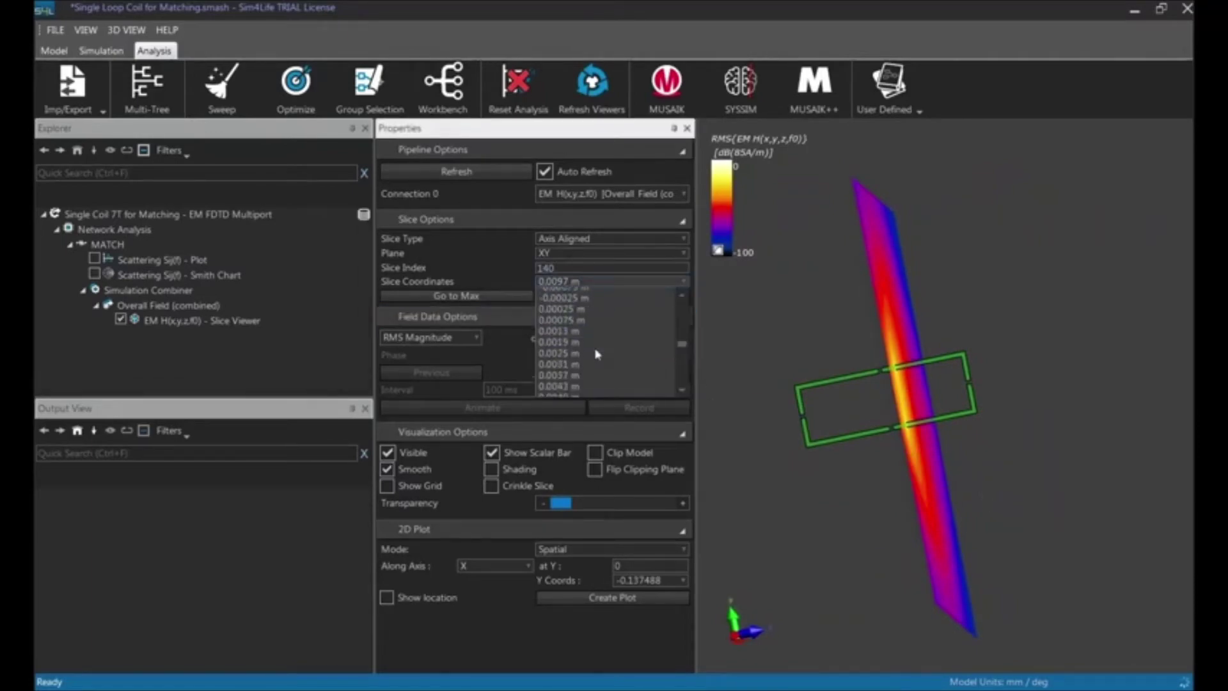
{"action": "scroll", "coordinate": [598, 354], "scroll_direction": "up", "scroll_amount": 2}
{"action": "left_click", "coordinate": [594, 362]}
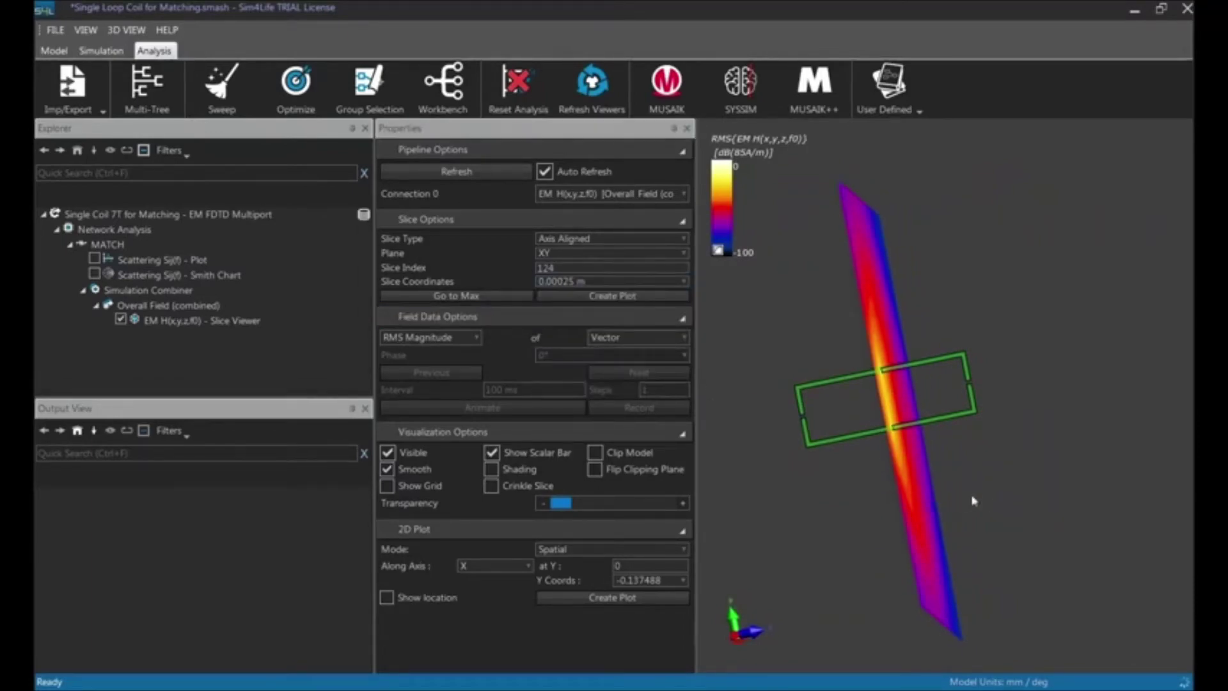
Step: Show the 2D plot line's location on the slice and select X as its axis
{"action": "left_click_drag", "start_coordinate": [973, 501], "coordinate": [747, 428]}
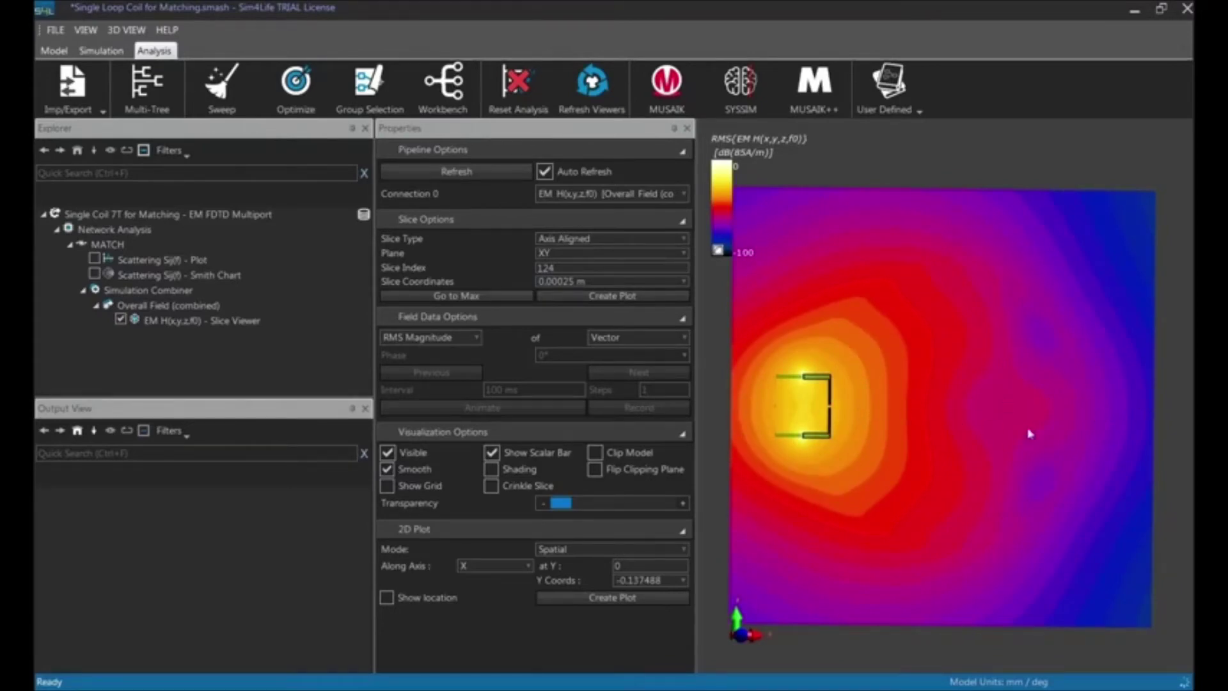
{"action": "middle_click_drag", "start_coordinate": [1102, 457], "coordinate": [1117, 457]}
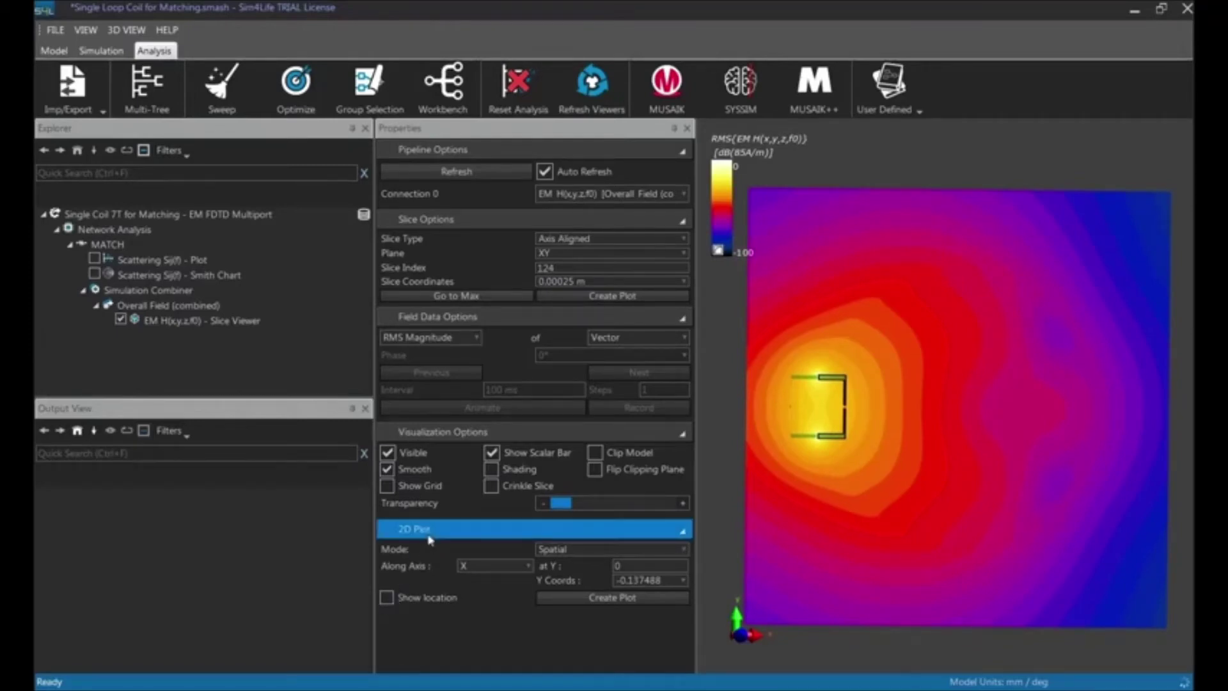
{"action": "left_click", "coordinate": [387, 600]}
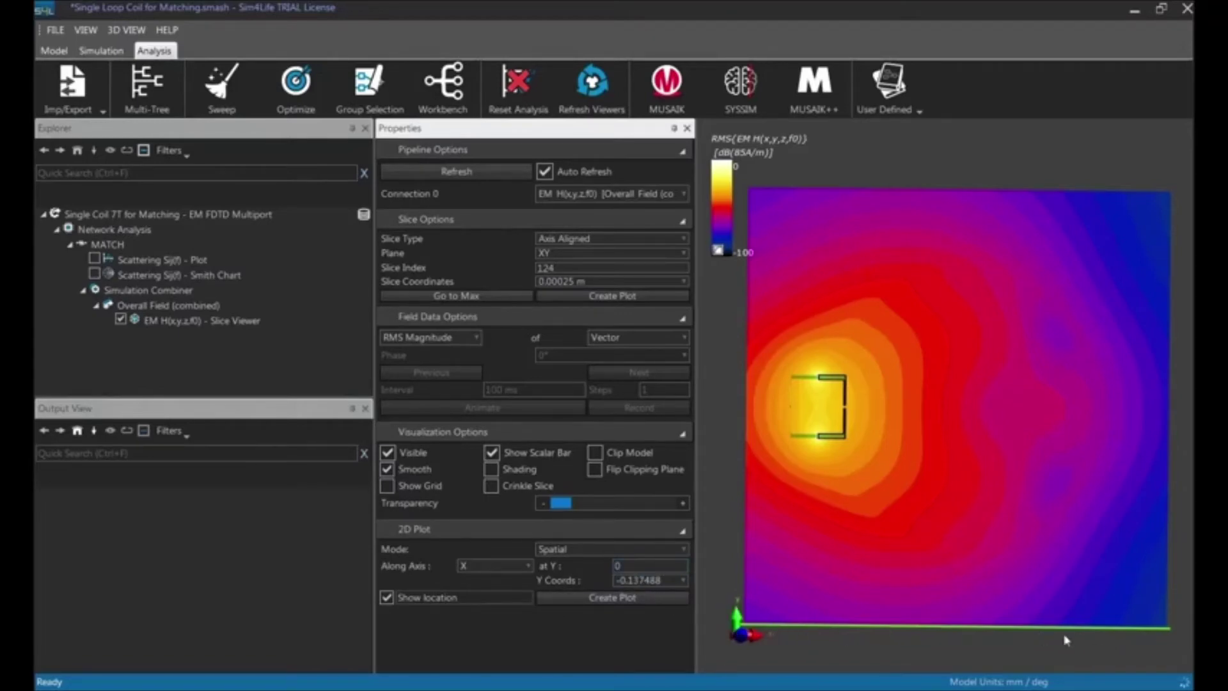
{"action": "left_click", "coordinate": [467, 567]}
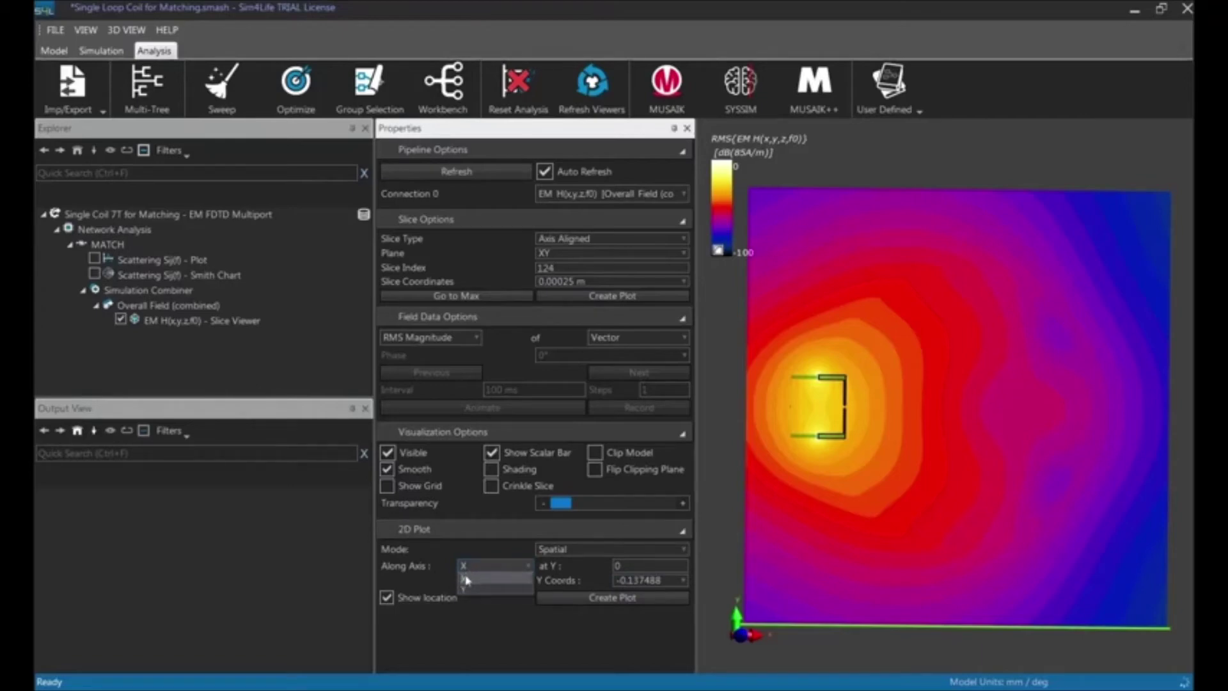
{"action": "left_click", "coordinate": [473, 579]}
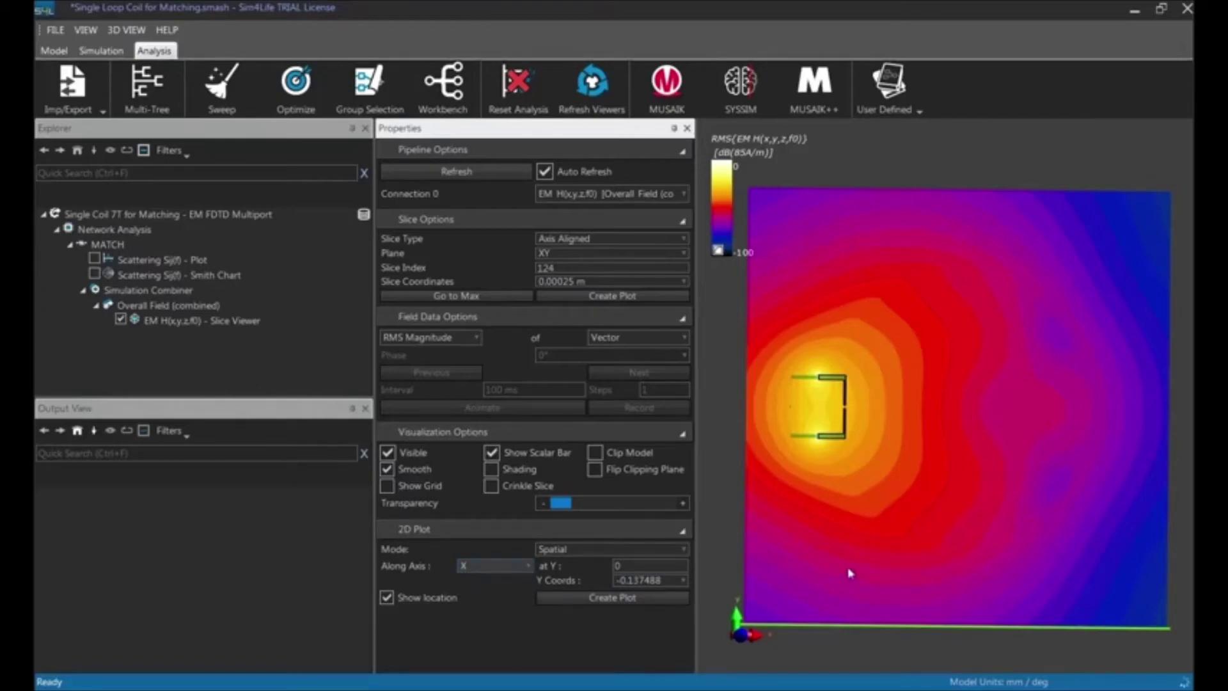
Step: Set the plot line's Y coordinate to 0.00025 and create the 2D line plot of the H-field
{"action": "left_click", "coordinate": [634, 580]}
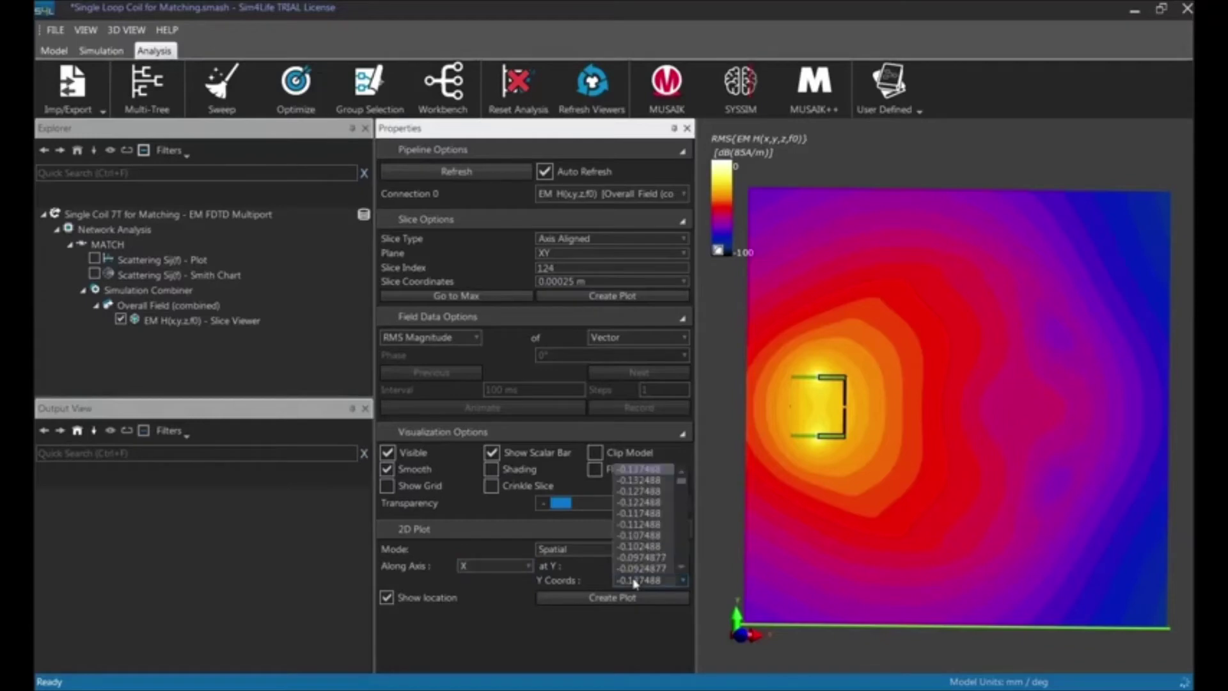
{"action": "scroll", "coordinate": [643, 557], "scroll_direction": "down", "scroll_amount": 7}
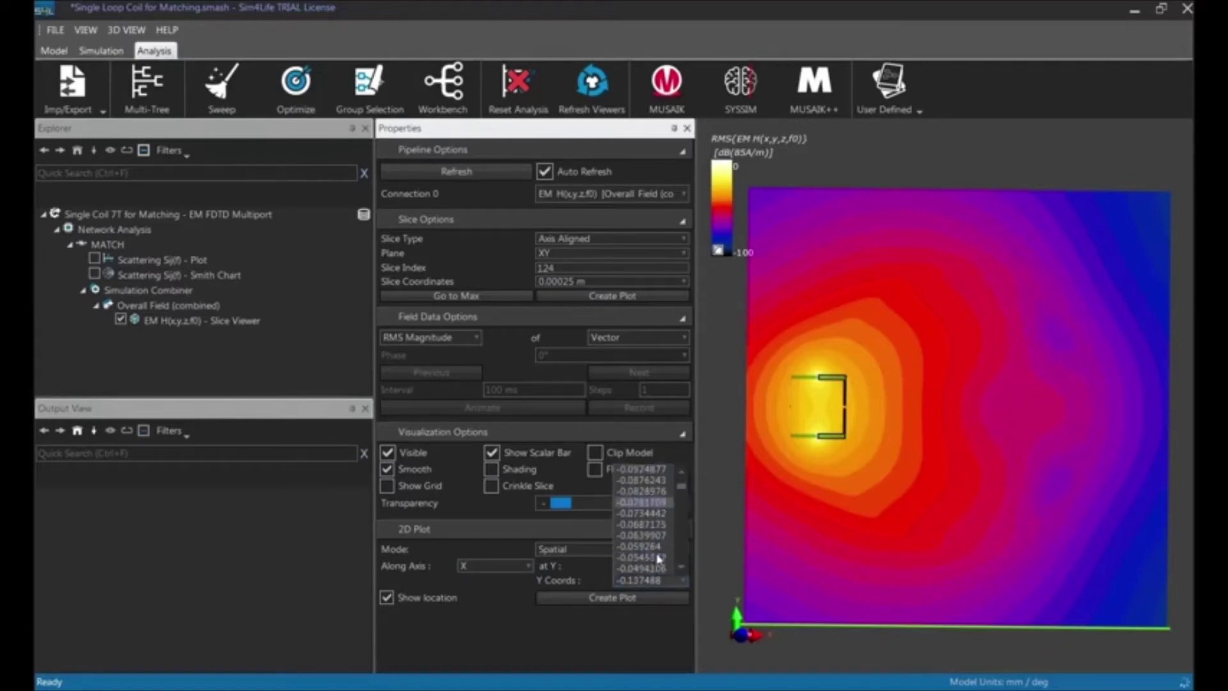
{"action": "scroll", "coordinate": [643, 553], "scroll_direction": "down", "scroll_amount": 10}
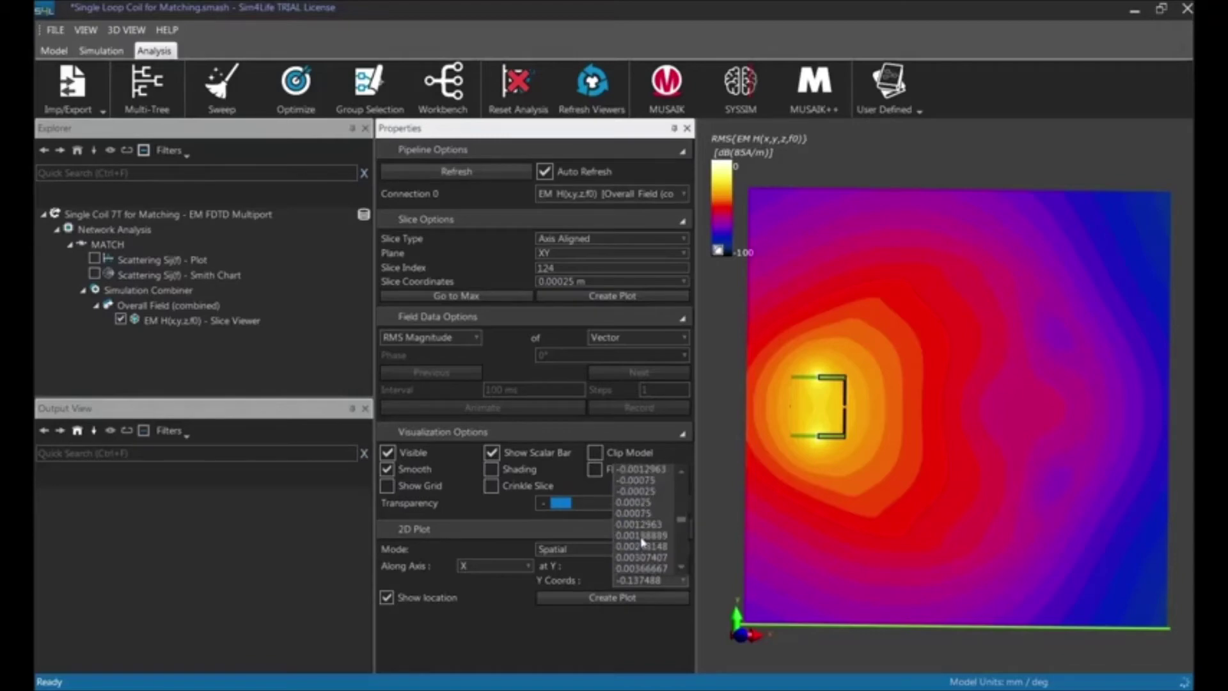
{"action": "left_click", "coordinate": [637, 502]}
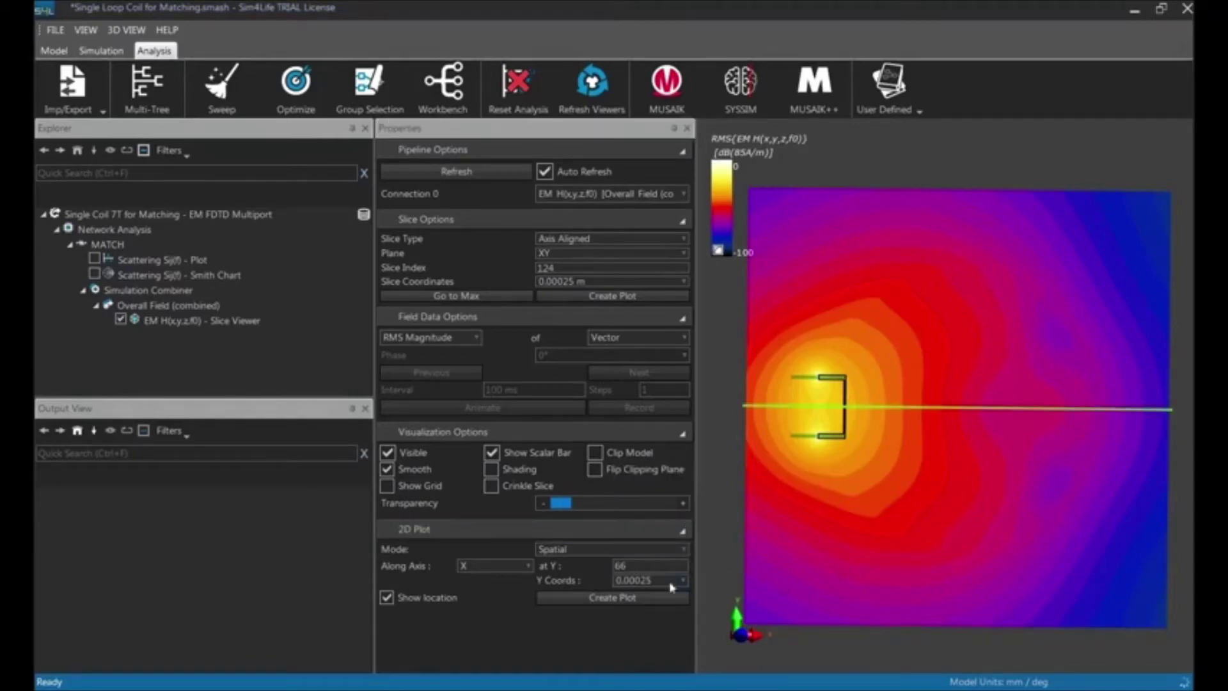
{"action": "left_click", "coordinate": [625, 600]}
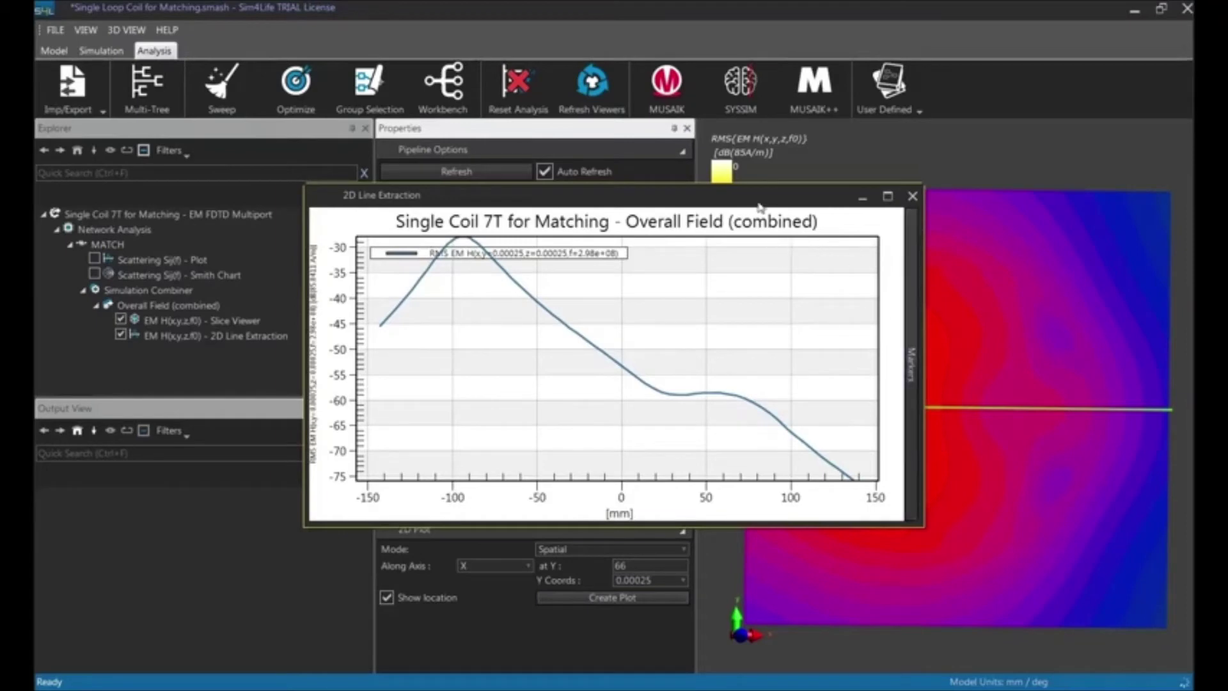
Step: Switch the slice's field scale from dB to linear A/m and create a second 2D line plot alongside the first
{"action": "left_click_drag", "start_coordinate": [760, 207], "coordinate": [683, 252]}
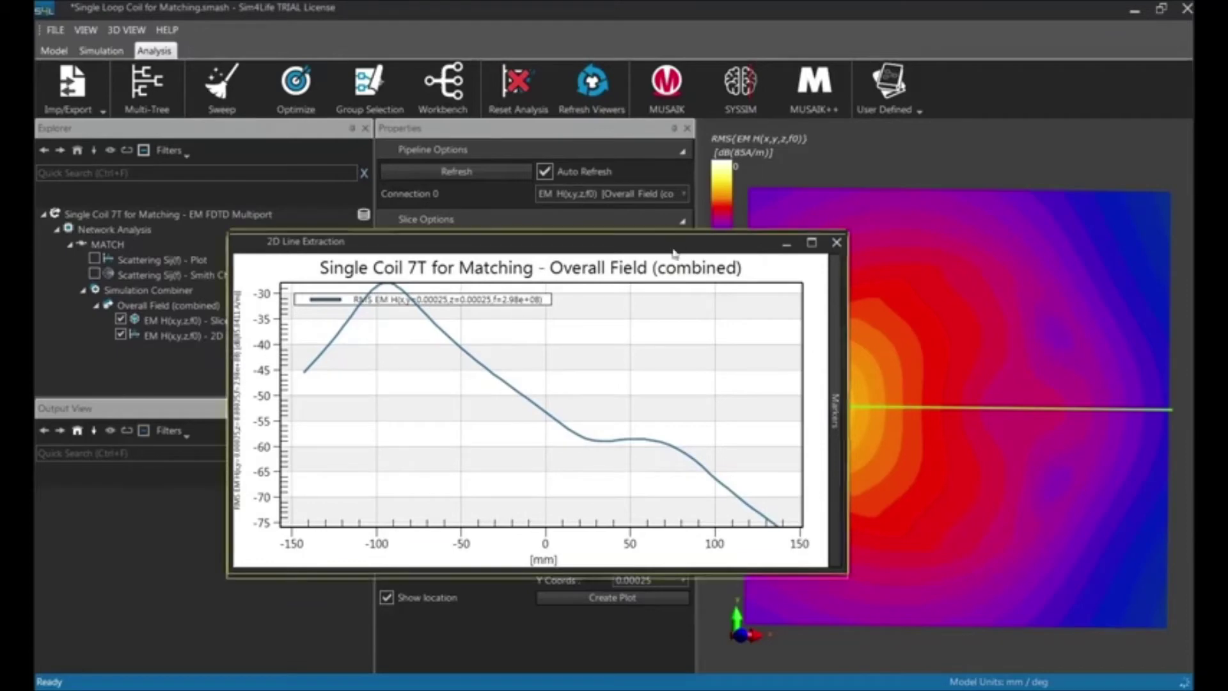
{"action": "left_click_drag", "start_coordinate": [675, 246], "coordinate": [562, 425]}
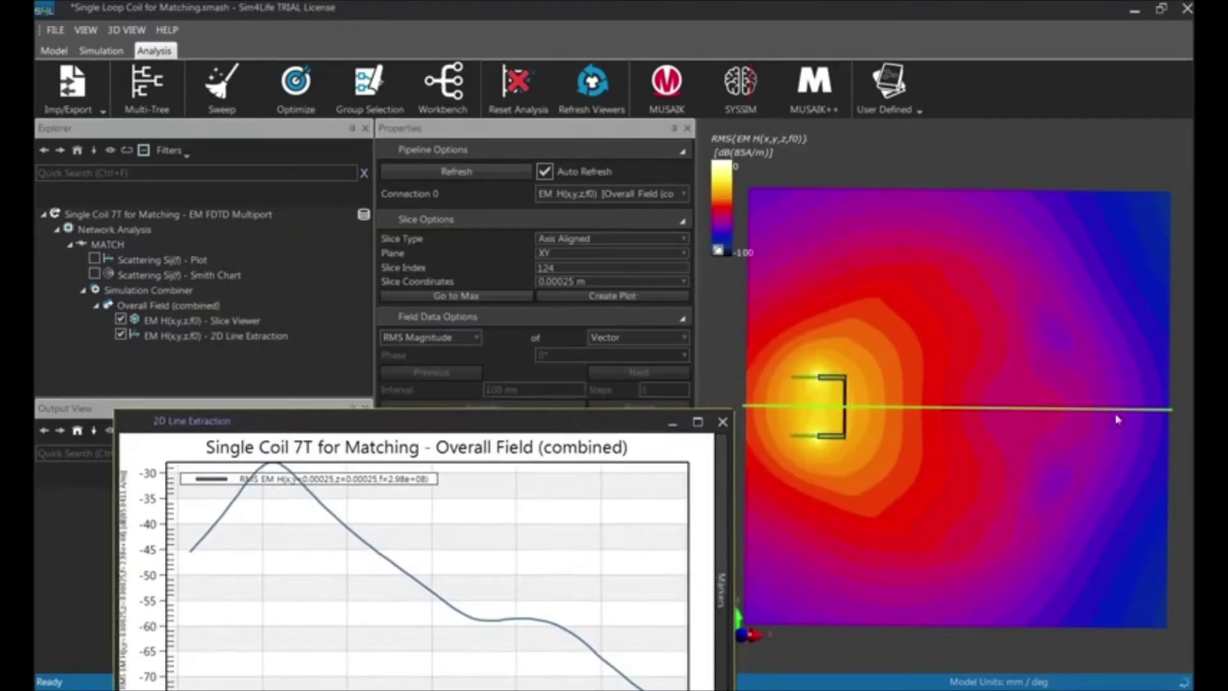
{"action": "left_click", "coordinate": [723, 252]}
{"action": "left_click_drag", "start_coordinate": [601, 427], "coordinate": [538, 126]}
{"action": "left_click", "coordinate": [607, 597]}
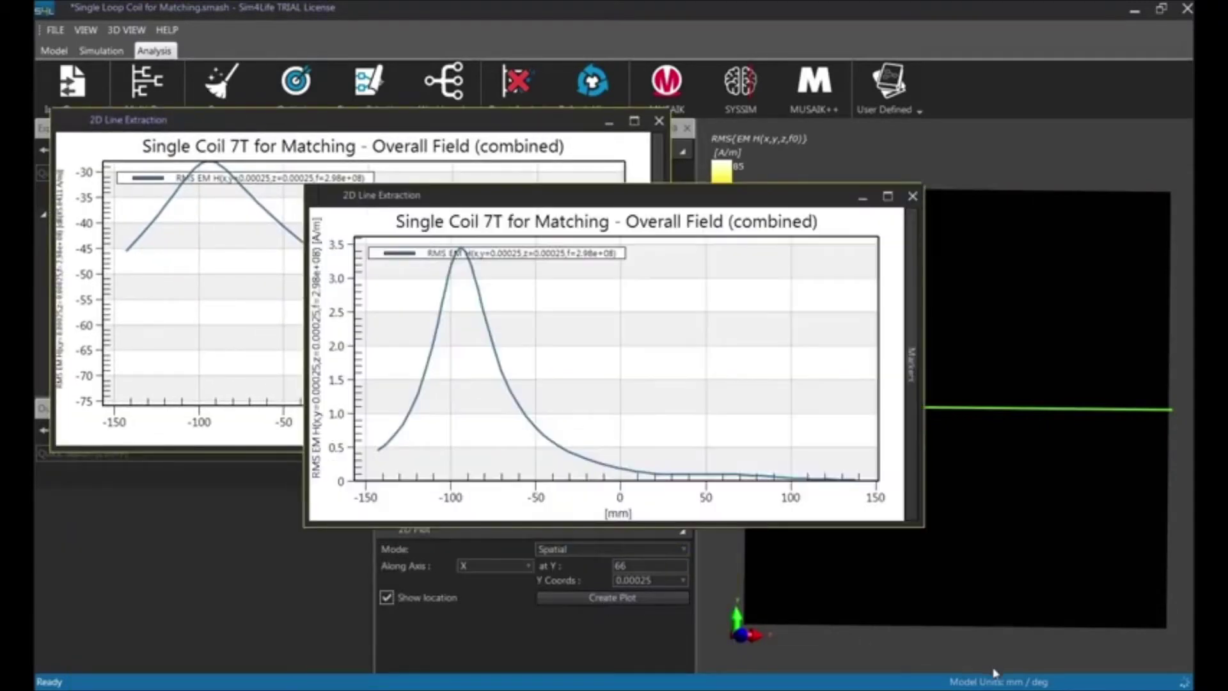
{"action": "left_click_drag", "start_coordinate": [647, 199], "coordinate": [396, 259]}
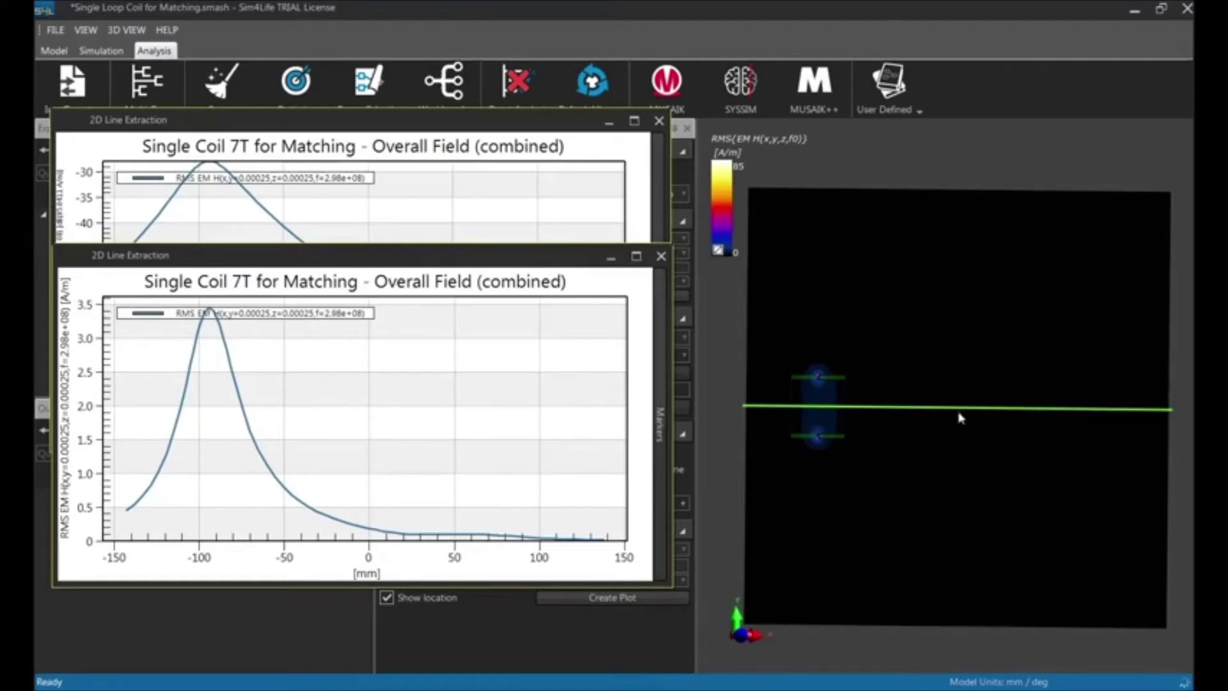
Step: Close both line plots, show the first 2D Line Extraction again and turn off its Use dB option
{"action": "left_click", "coordinate": [659, 121]}
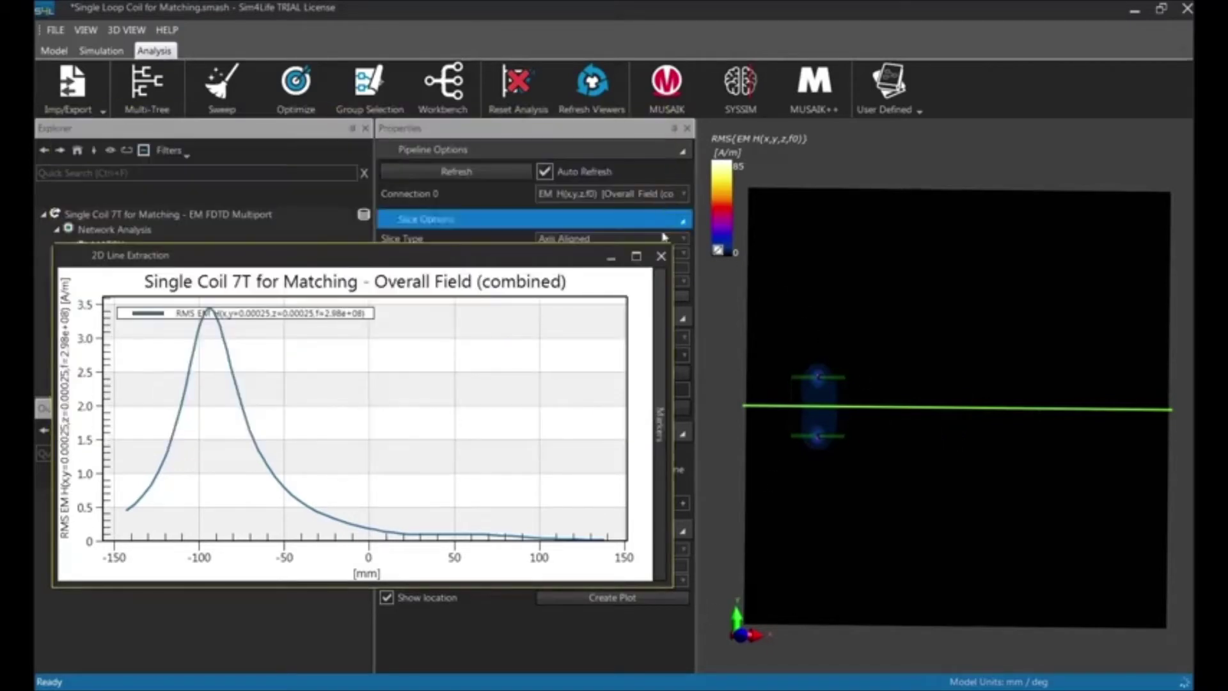
{"action": "left_click", "coordinate": [660, 256]}
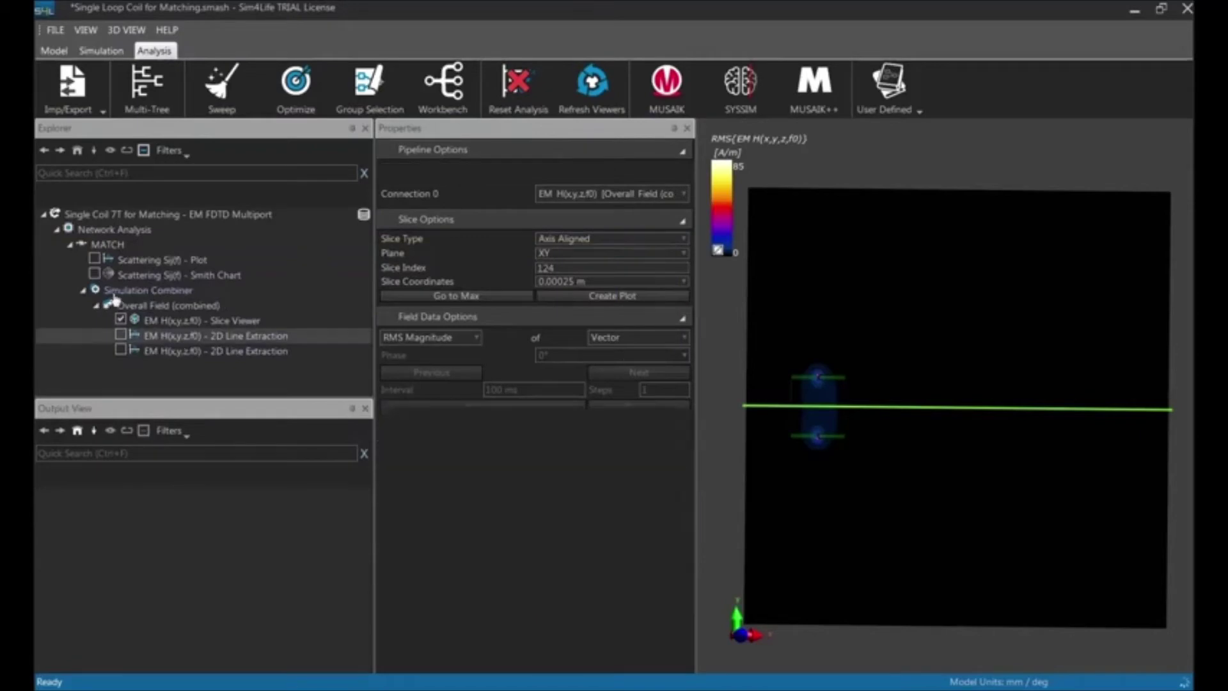
{"action": "left_click", "coordinate": [120, 334]}
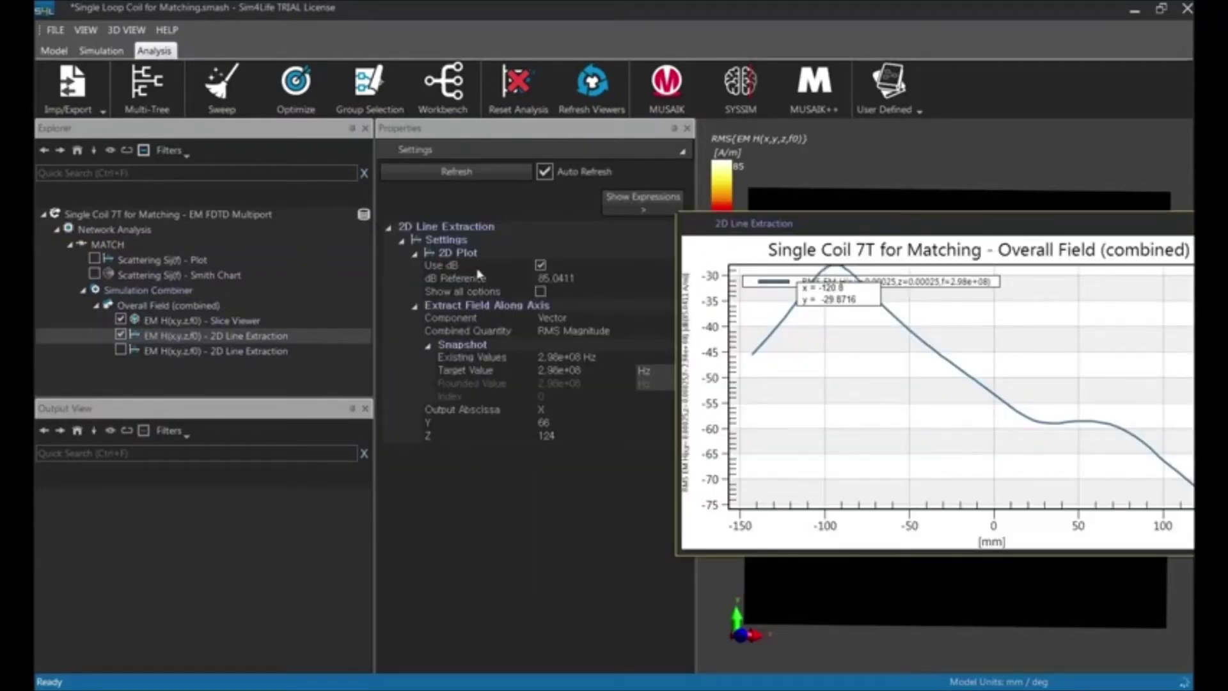
{"action": "left_click", "coordinate": [541, 264]}
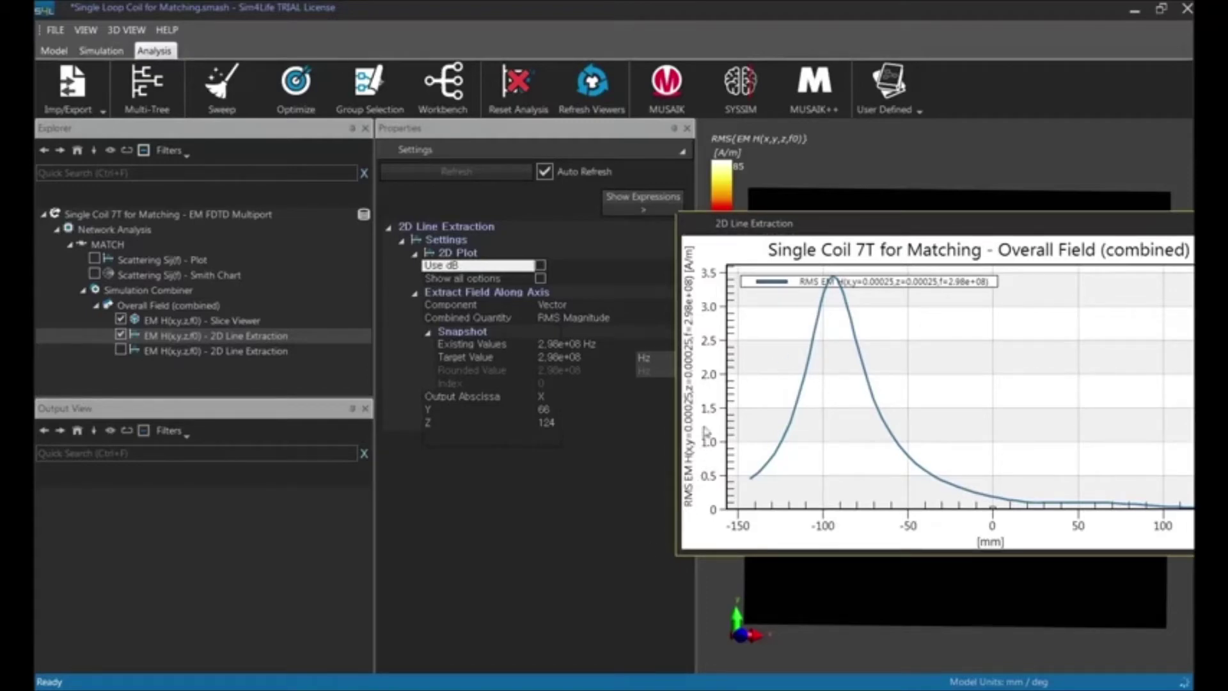
{"action": "double_click", "coordinate": [854, 224]}
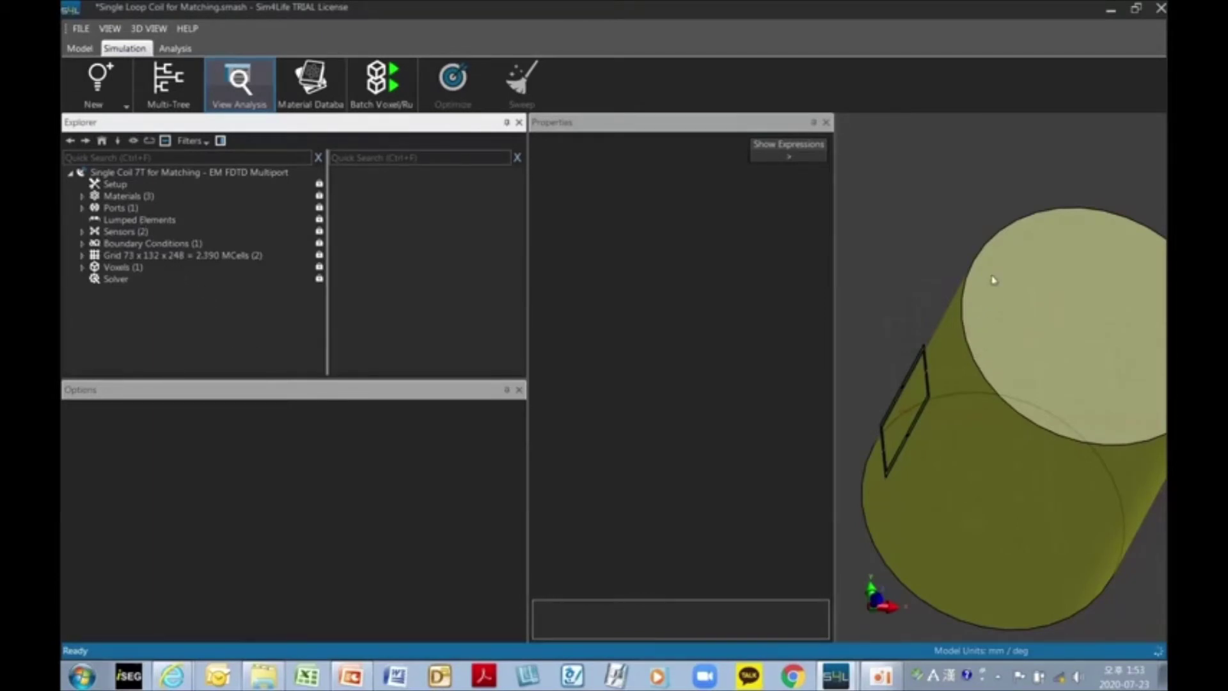
Step: Clone the "Single Coil 7T for Matching" multiport simulation as a single simulation
{"action": "middle_click_drag", "start_coordinate": [1040, 419], "coordinate": [1067, 413]}
{"action": "middle_click_drag", "start_coordinate": [952, 388], "coordinate": [965, 432]}
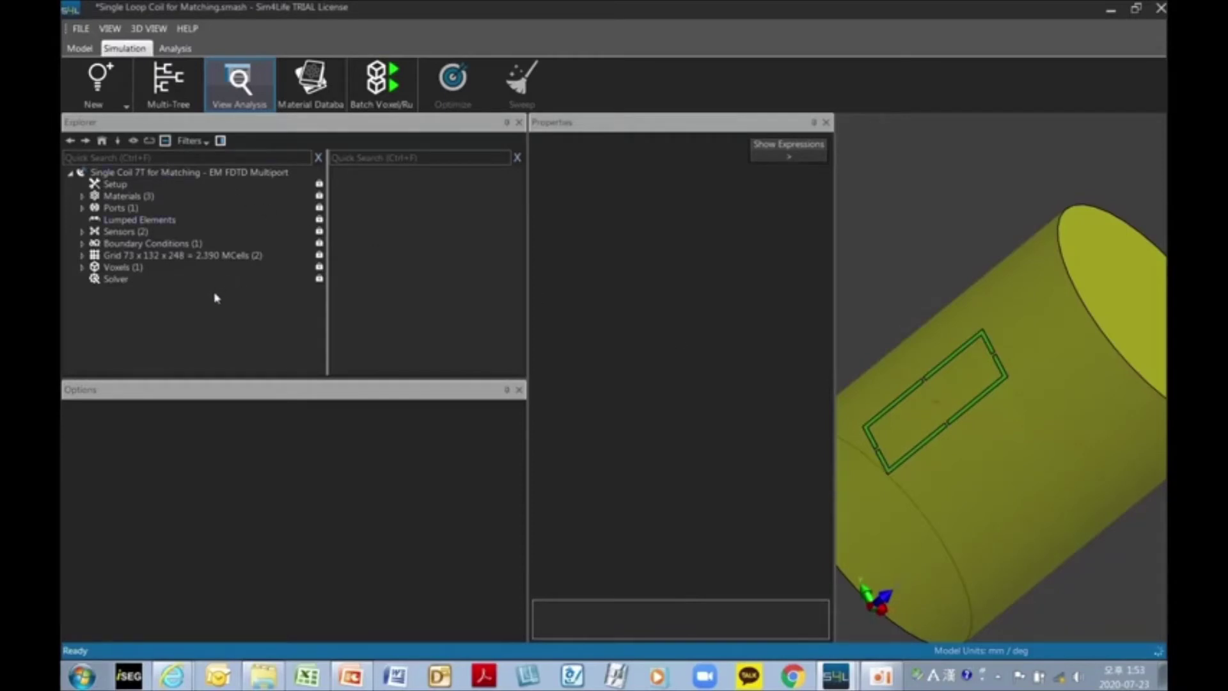
{"action": "left_click", "coordinate": [179, 173]}
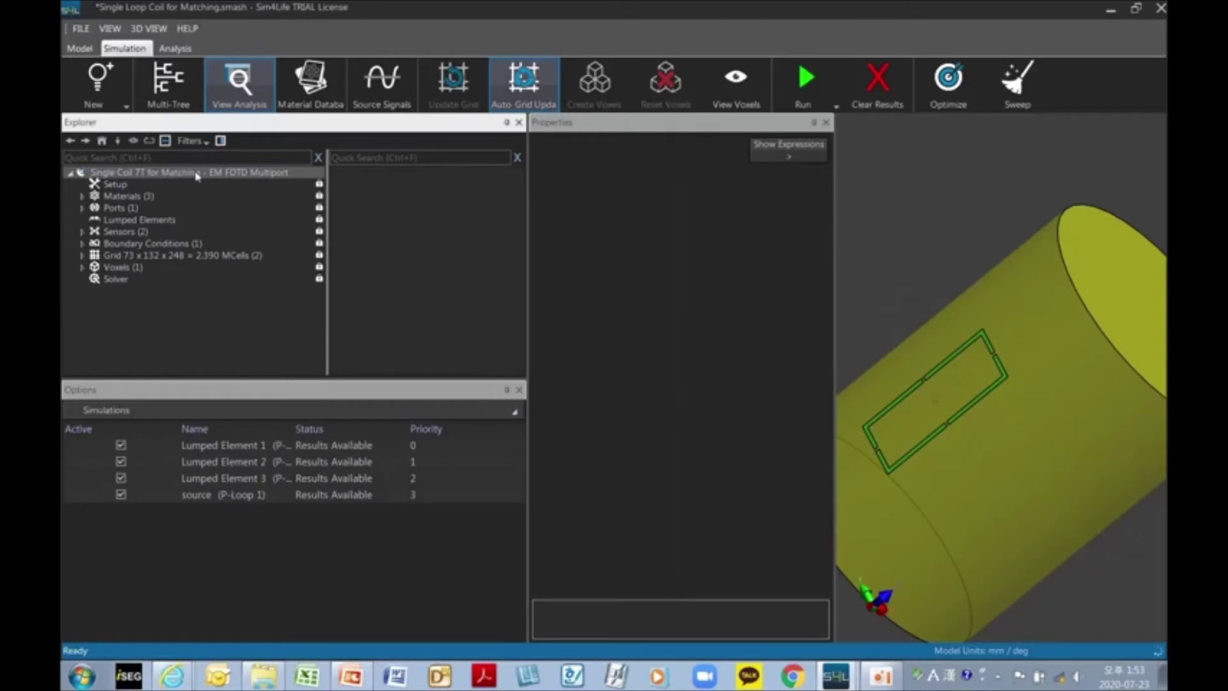
{"action": "right_click", "coordinate": [197, 177]}
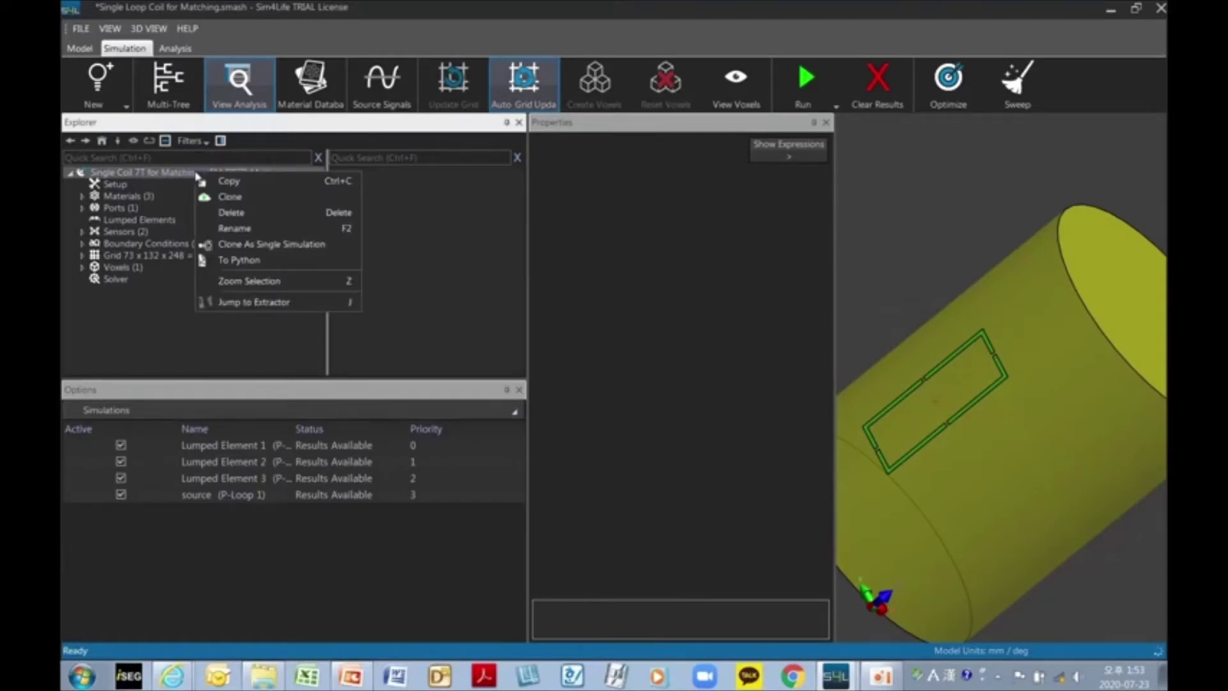
{"action": "right_click", "coordinate": [210, 176]}
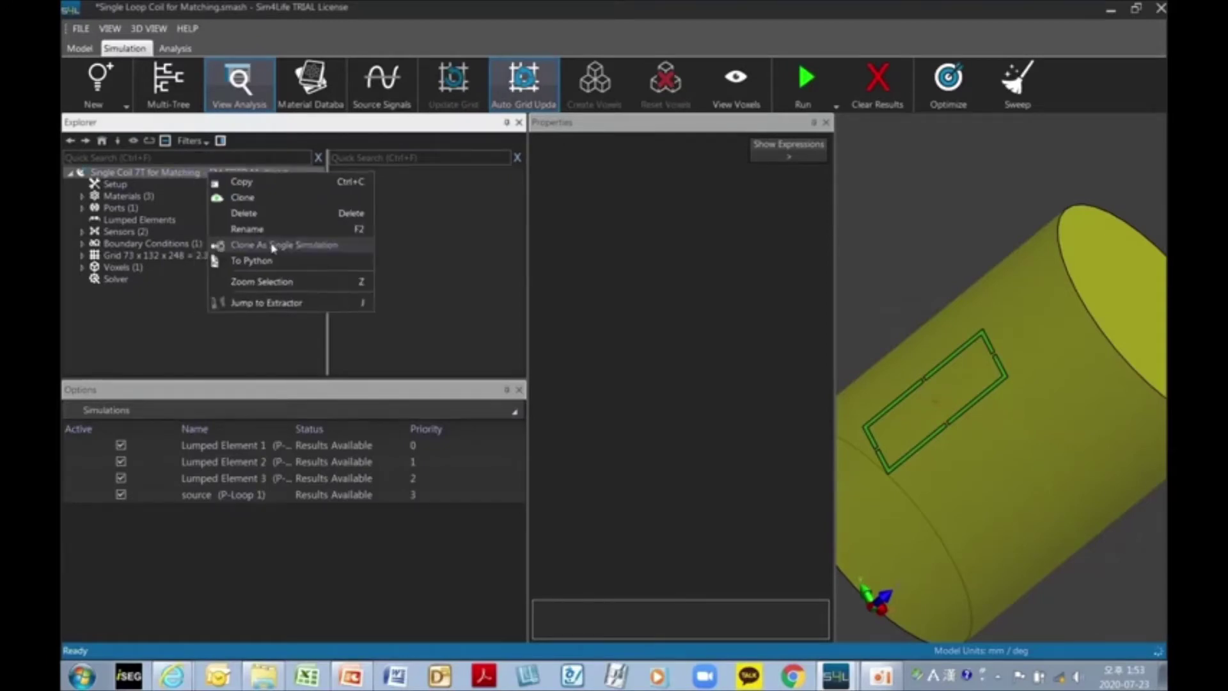
{"action": "left_click", "coordinate": [310, 251]}
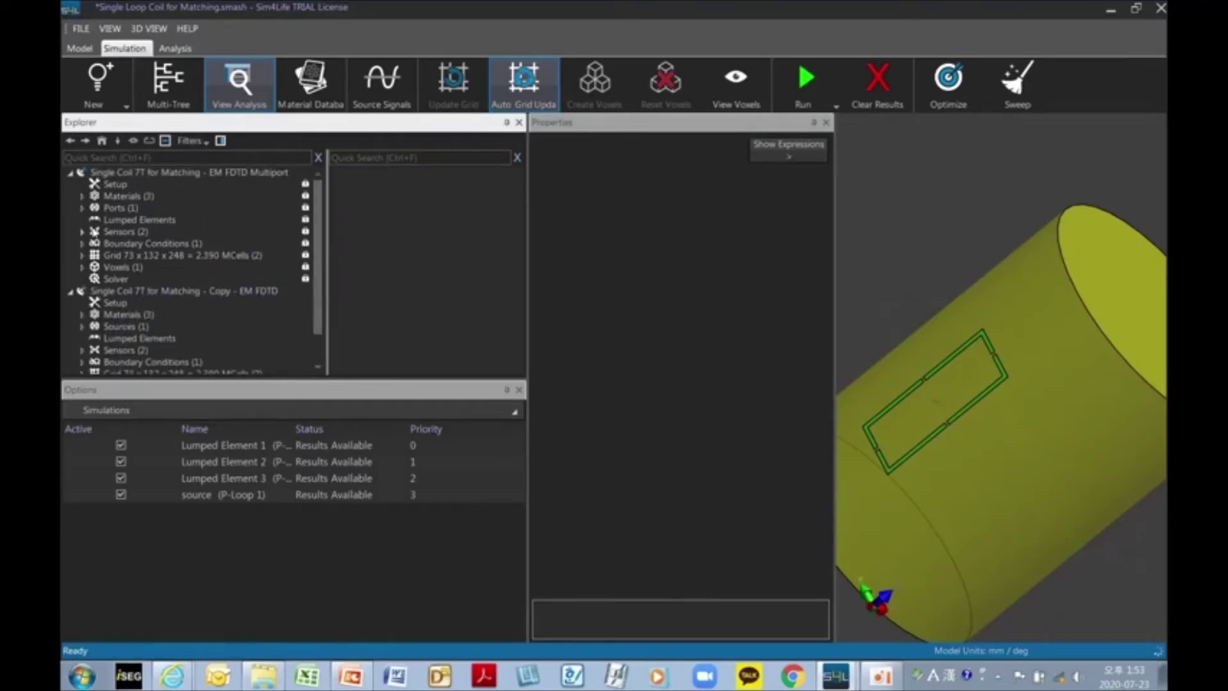
Step: Collapse the multiport simulation and rename the cloned single simulation "Single Coil 7T"
{"action": "left_click", "coordinate": [70, 173]}
{"action": "left_click", "coordinate": [101, 186]}
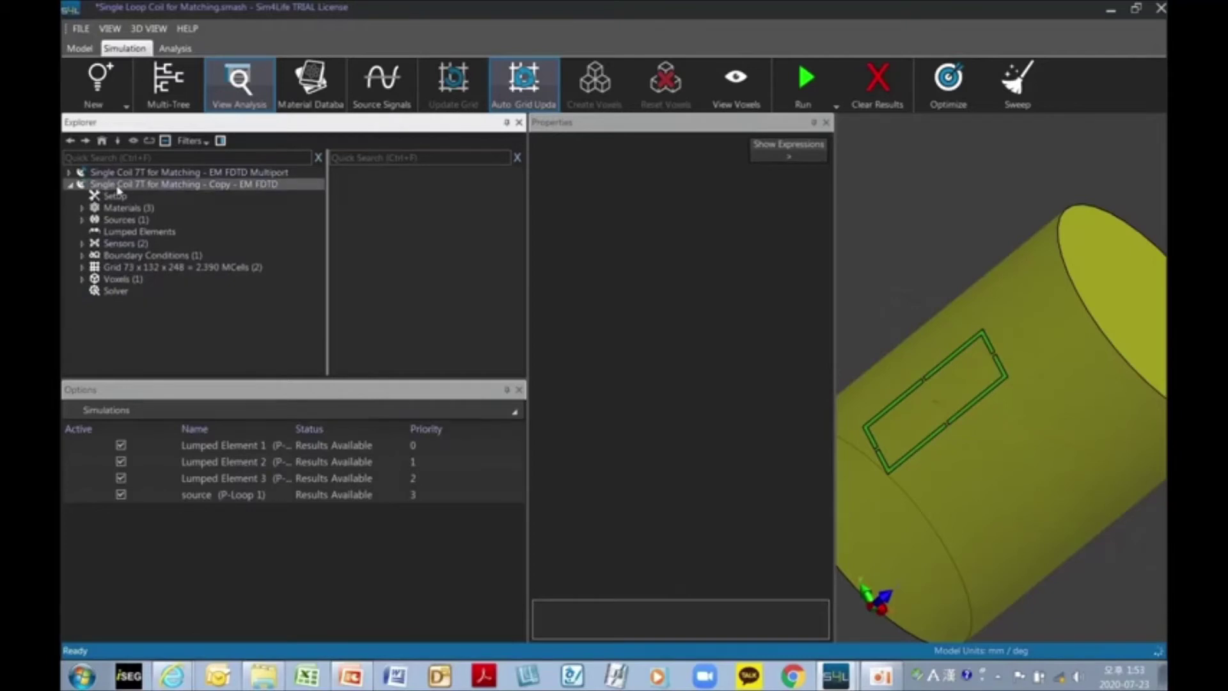
{"action": "right_click", "coordinate": [136, 187]}
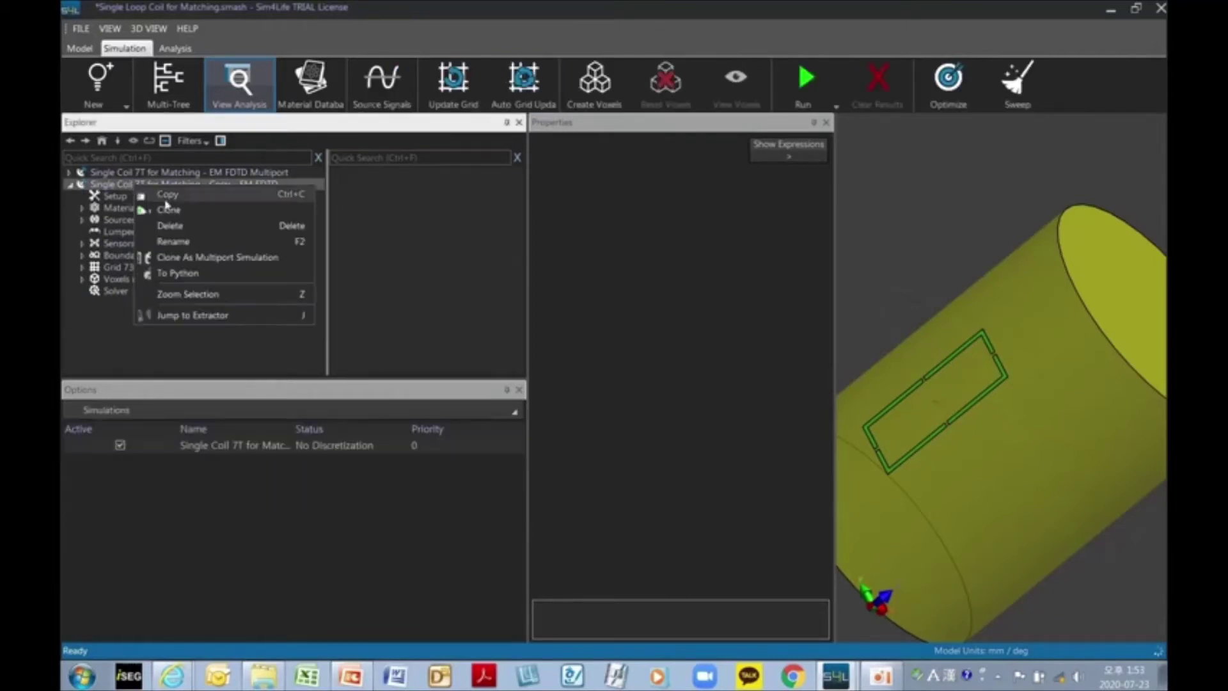
{"action": "left_click", "coordinate": [171, 241]}
{"action": "left_click_drag", "start_coordinate": [136, 186], "coordinate": [296, 201]}
{"action": "left_click_drag", "start_coordinate": [142, 187], "coordinate": [243, 201]}
{"action": "type", "text": "T - EM FDTD"}
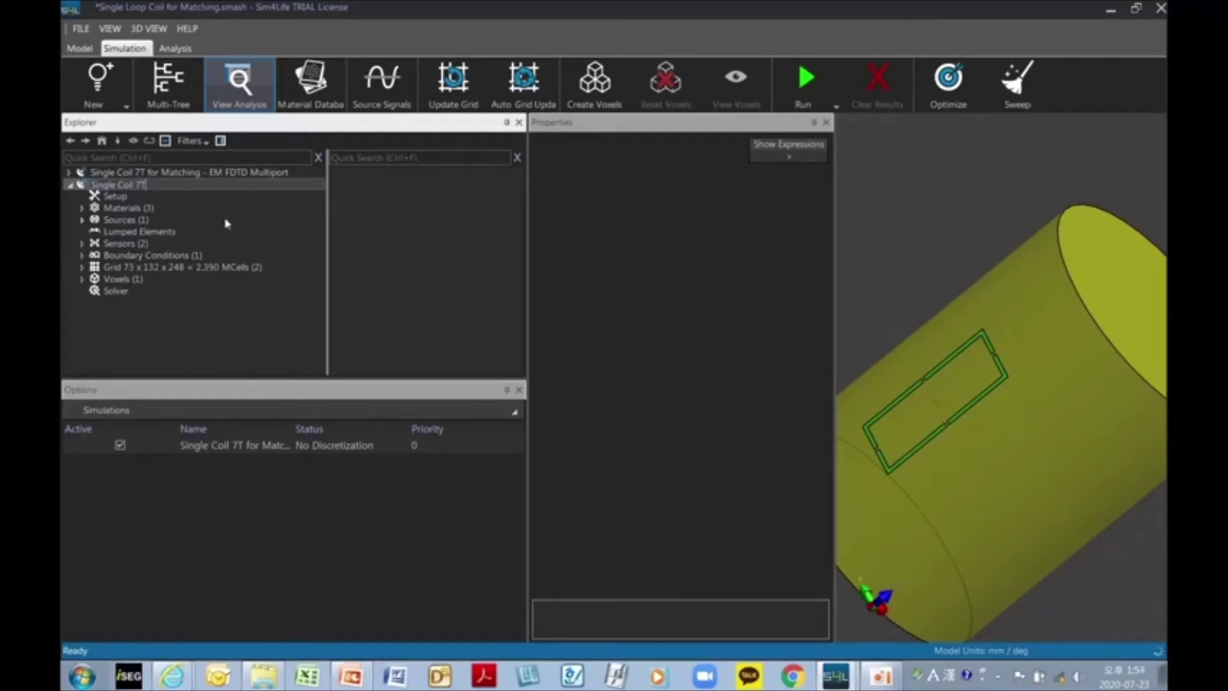
{"action": "key", "text": "Return"}
Step: Review the Setup, Materials and Sources of the Single Coil 7T simulation and compare its structure with the multiport simulation
{"action": "left_click", "coordinate": [140, 196]}
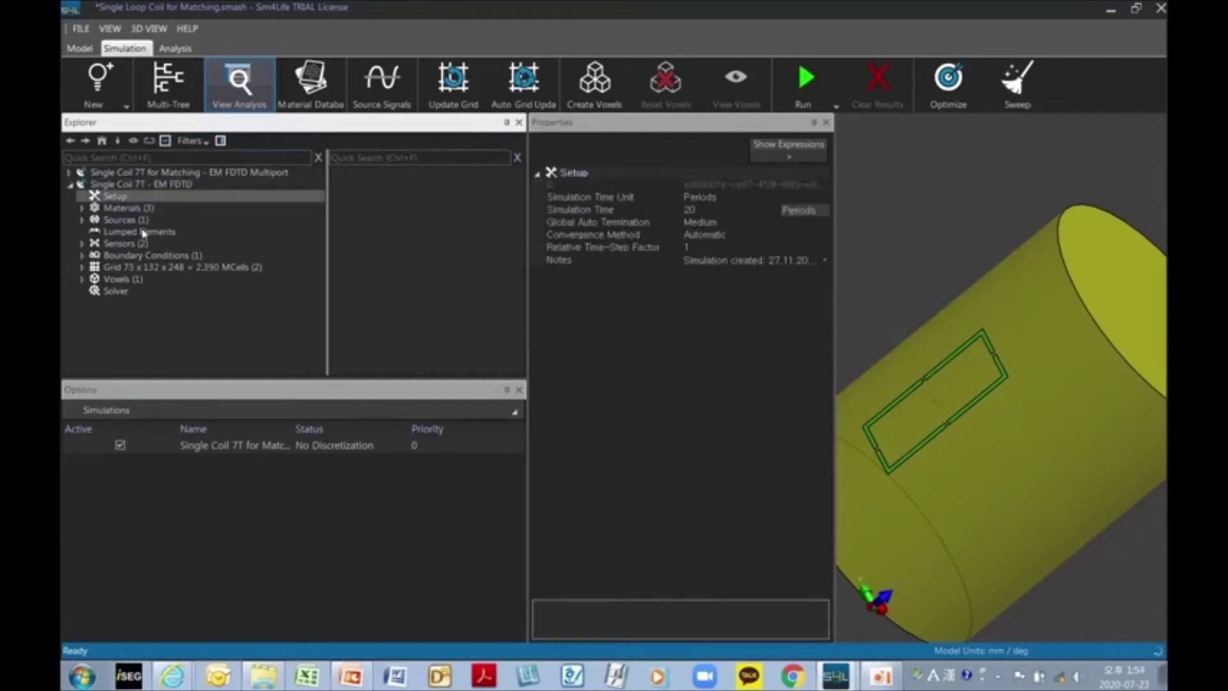
{"action": "left_click", "coordinate": [136, 208]}
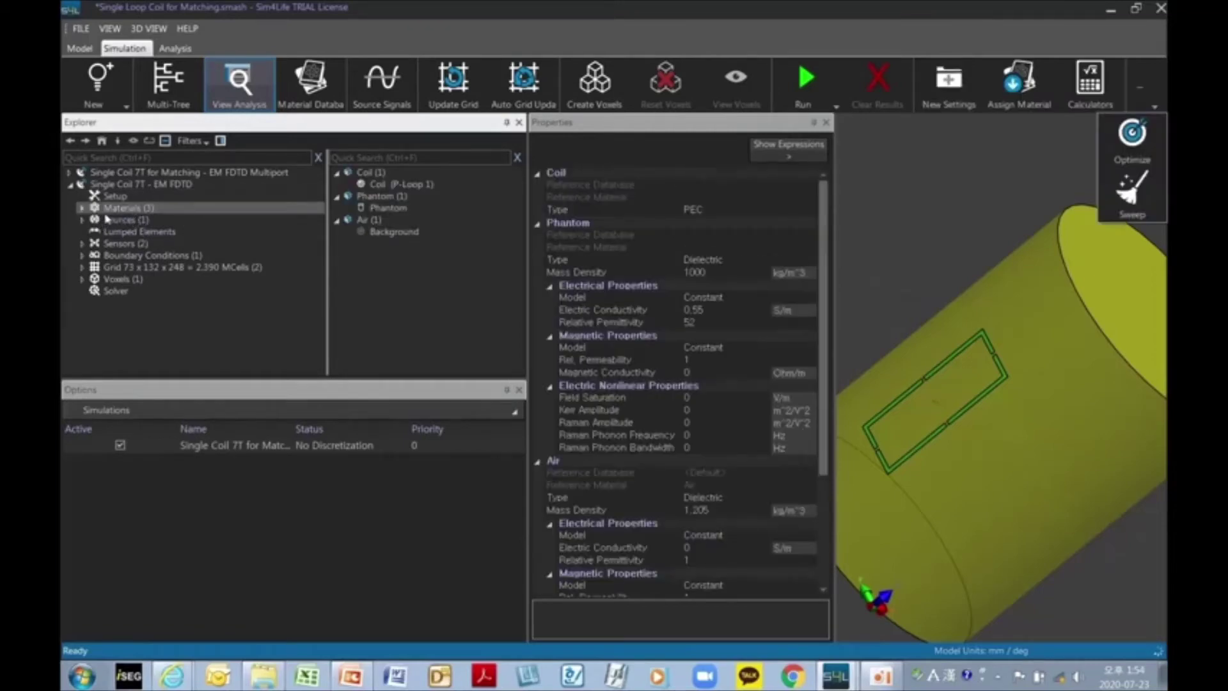
{"action": "left_click", "coordinate": [82, 208]}
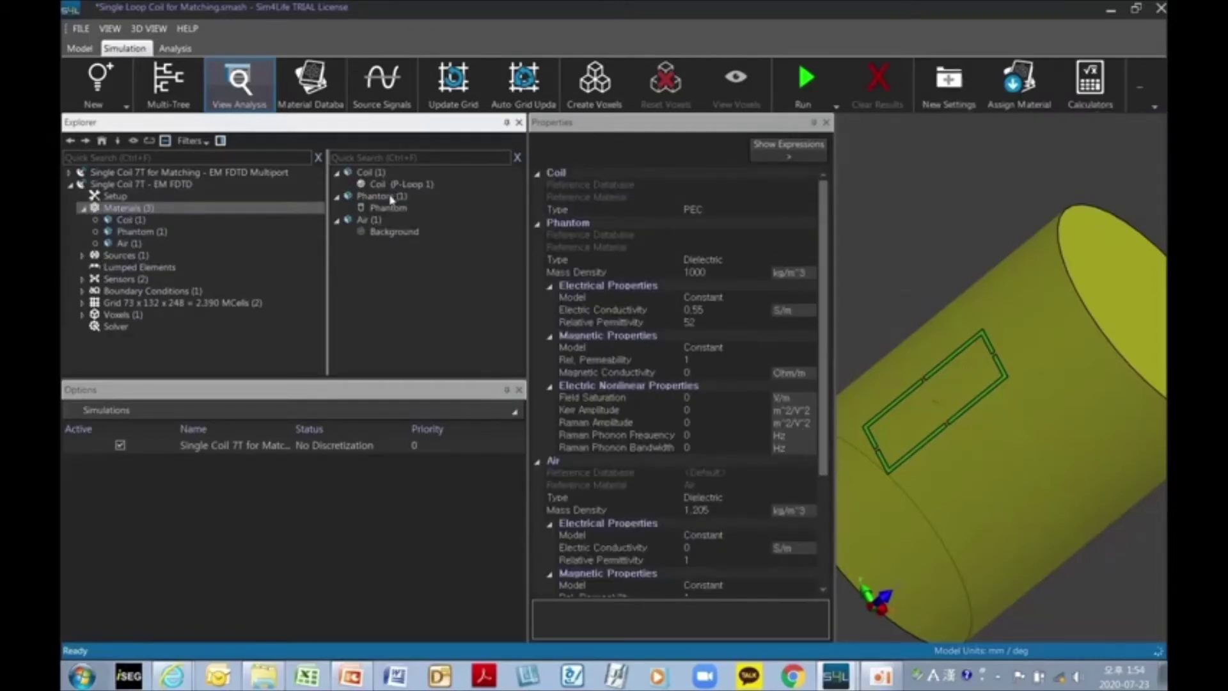
{"action": "left_click", "coordinate": [83, 209]}
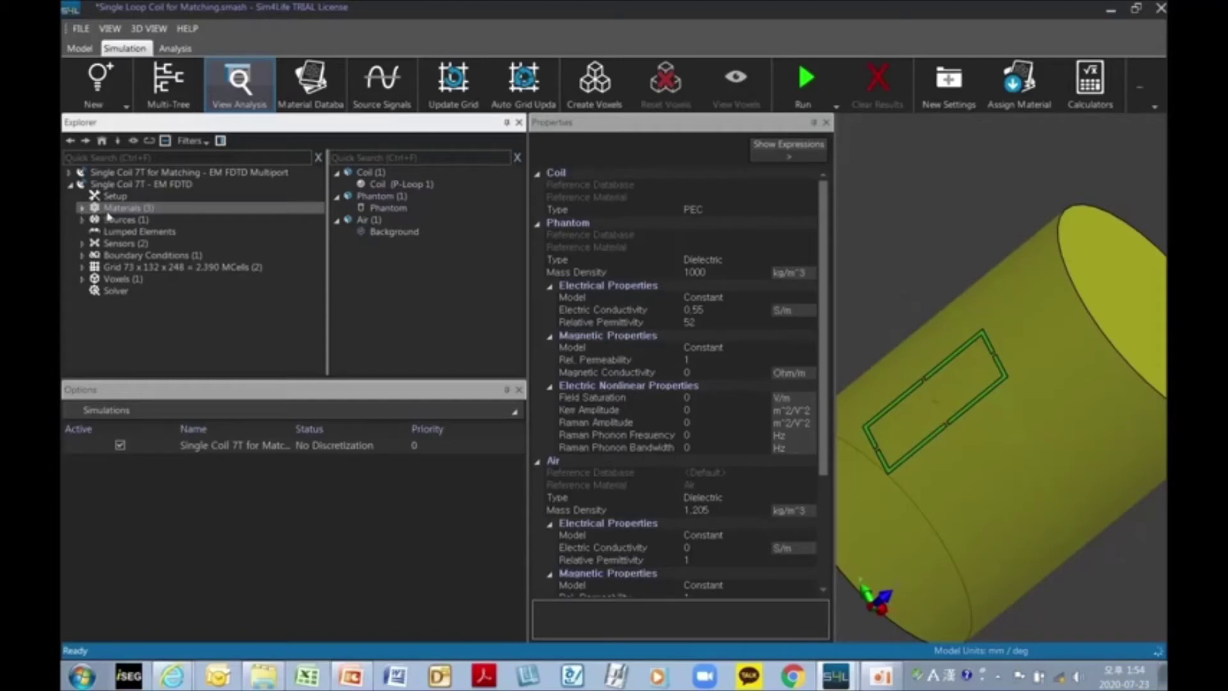
{"action": "left_click", "coordinate": [119, 220]}
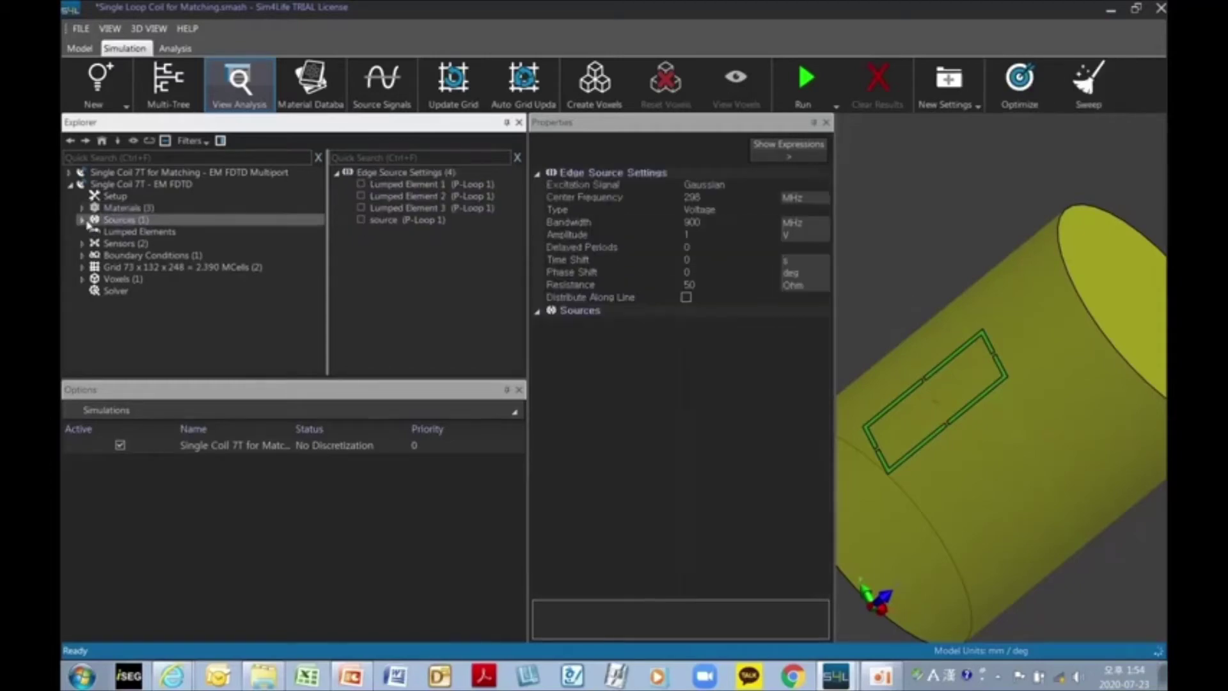
{"action": "left_click", "coordinate": [81, 220]}
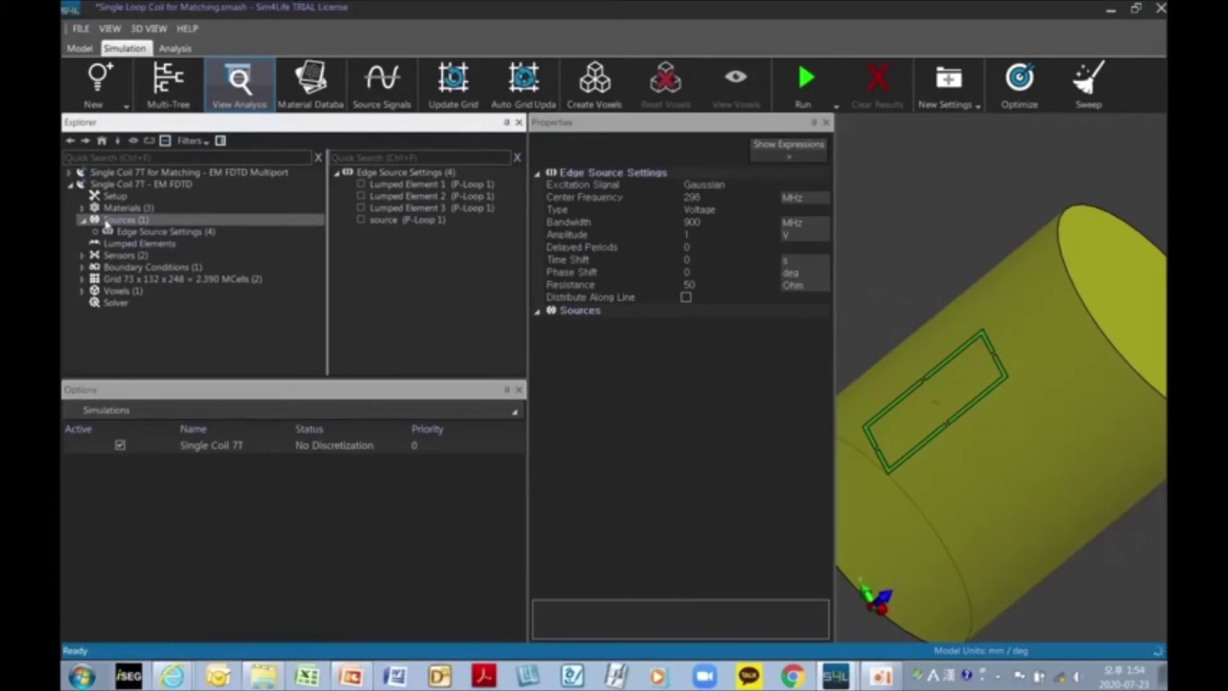
{"action": "left_click", "coordinate": [69, 173]}
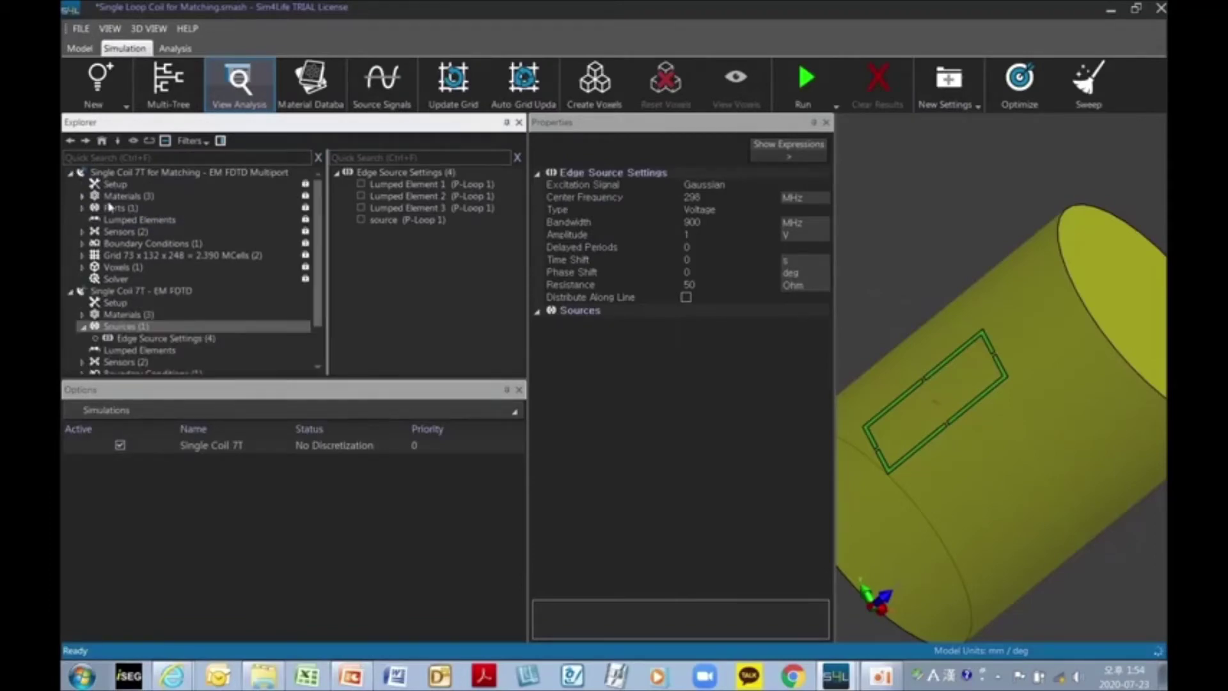
{"action": "left_click", "coordinate": [70, 172]}
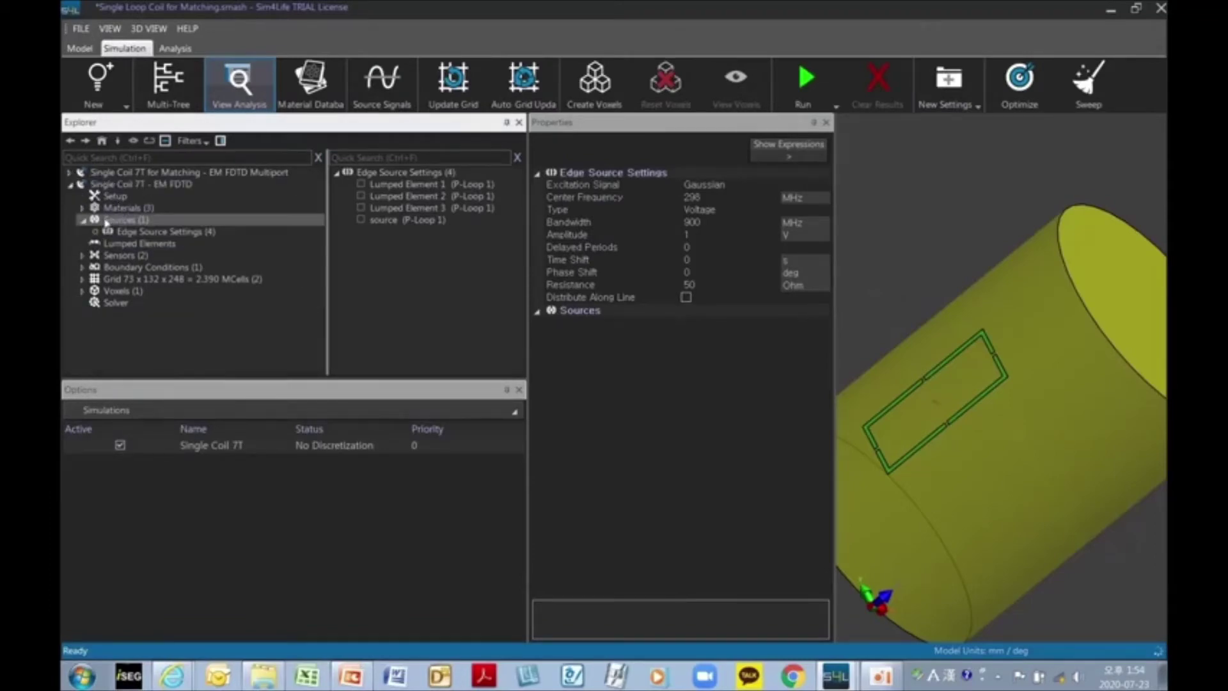
Step: Try to move Lumped Elements 1 to 3 from the Edge Source Settings into the Lumped Elements group
{"action": "left_click", "coordinate": [454, 184]}
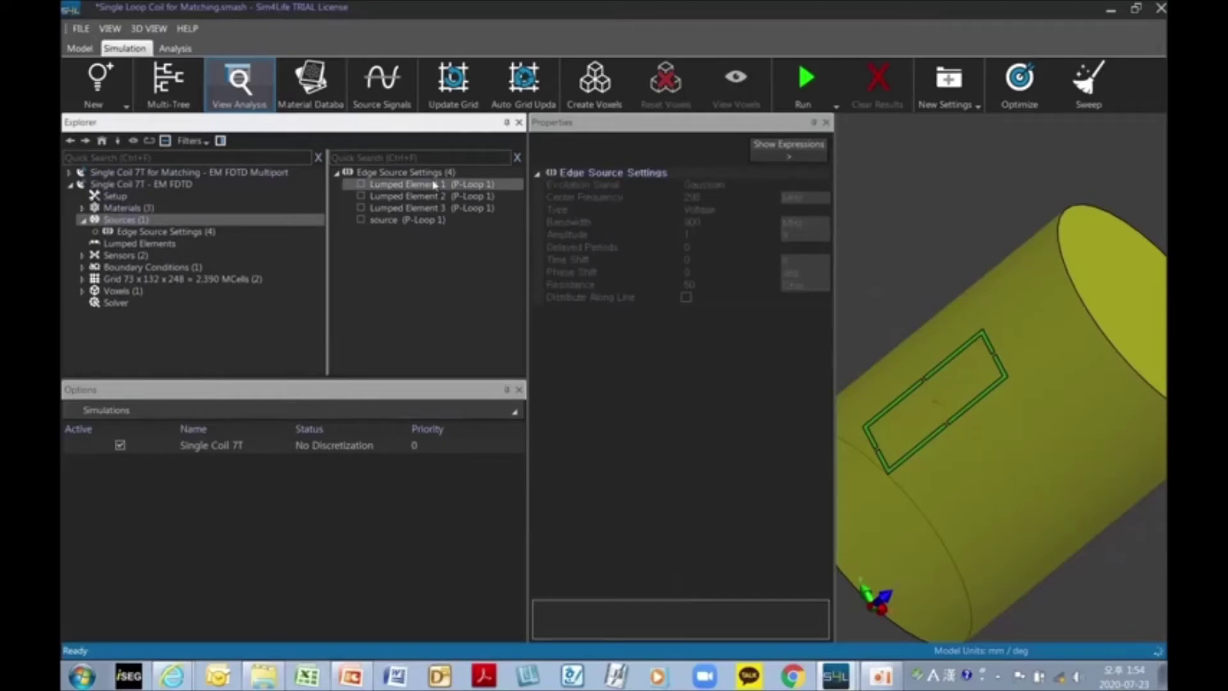
{"action": "left_click", "coordinate": [433, 209], "text": "shift"}
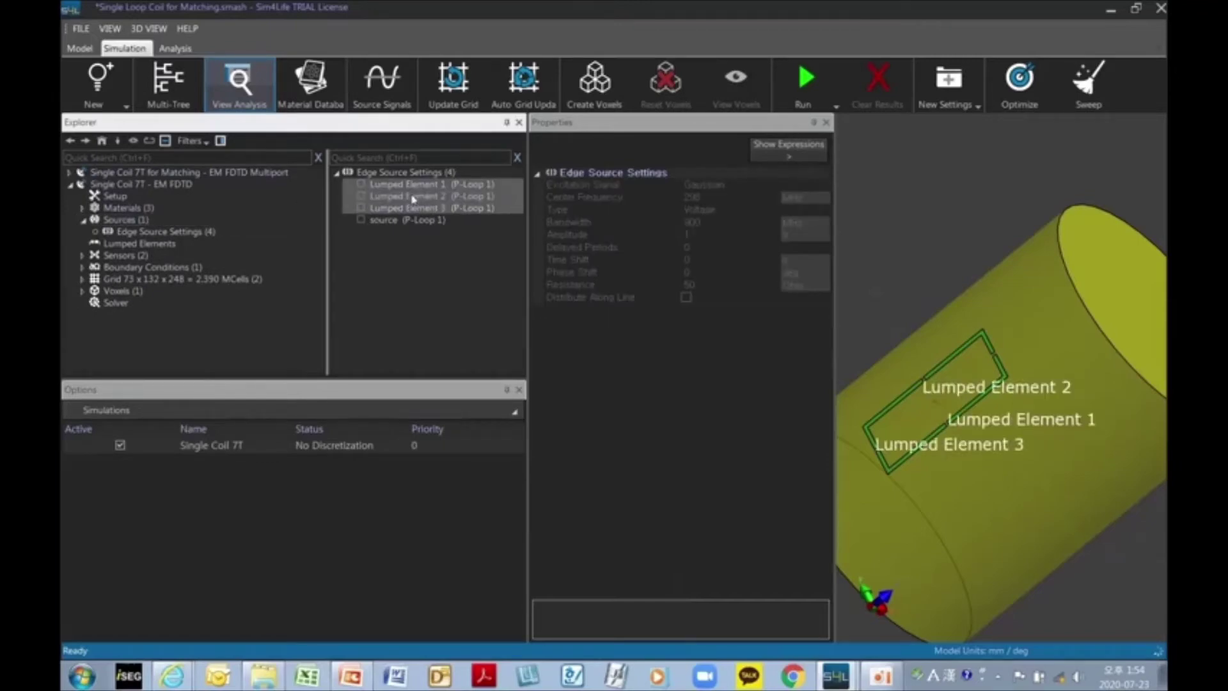
{"action": "left_click_drag", "start_coordinate": [413, 199], "coordinate": [122, 245]}
Step: Show the model tree beside the simulation and assign Lumped Elements 1 to 3 from P-Loop 1 to the Lumped Elements group
{"action": "left_click", "coordinate": [169, 80]}
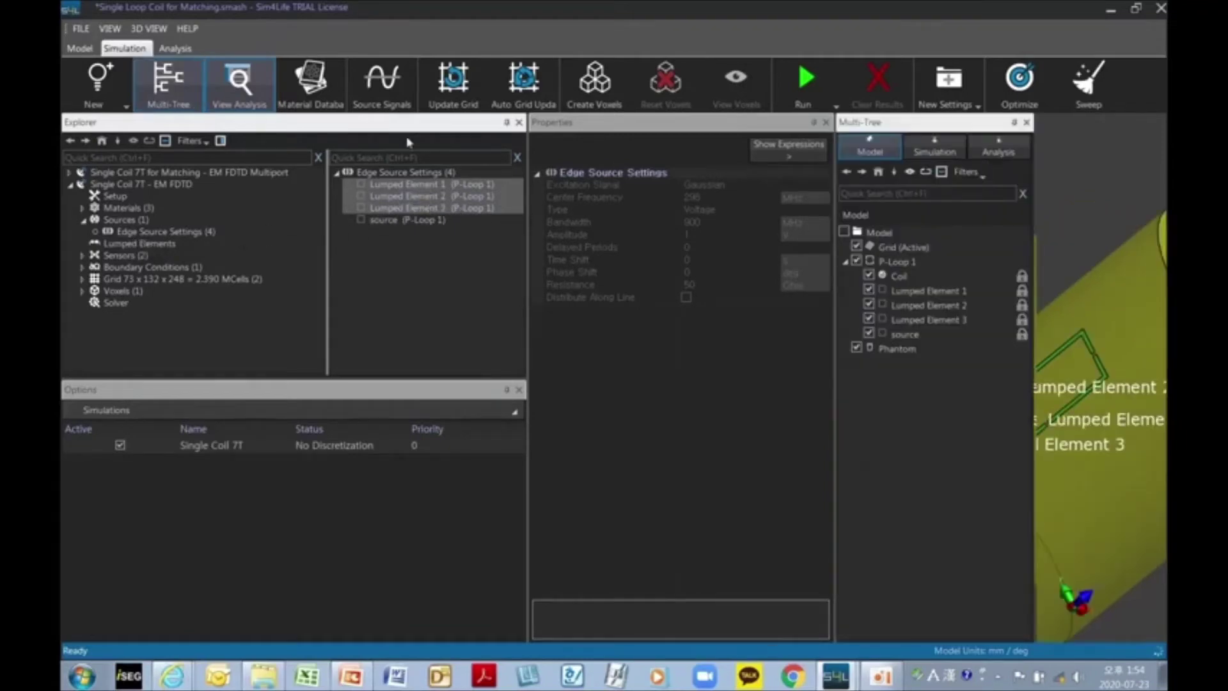
{"action": "left_click", "coordinate": [908, 295]}
{"action": "left_click", "coordinate": [909, 323], "text": "shift"}
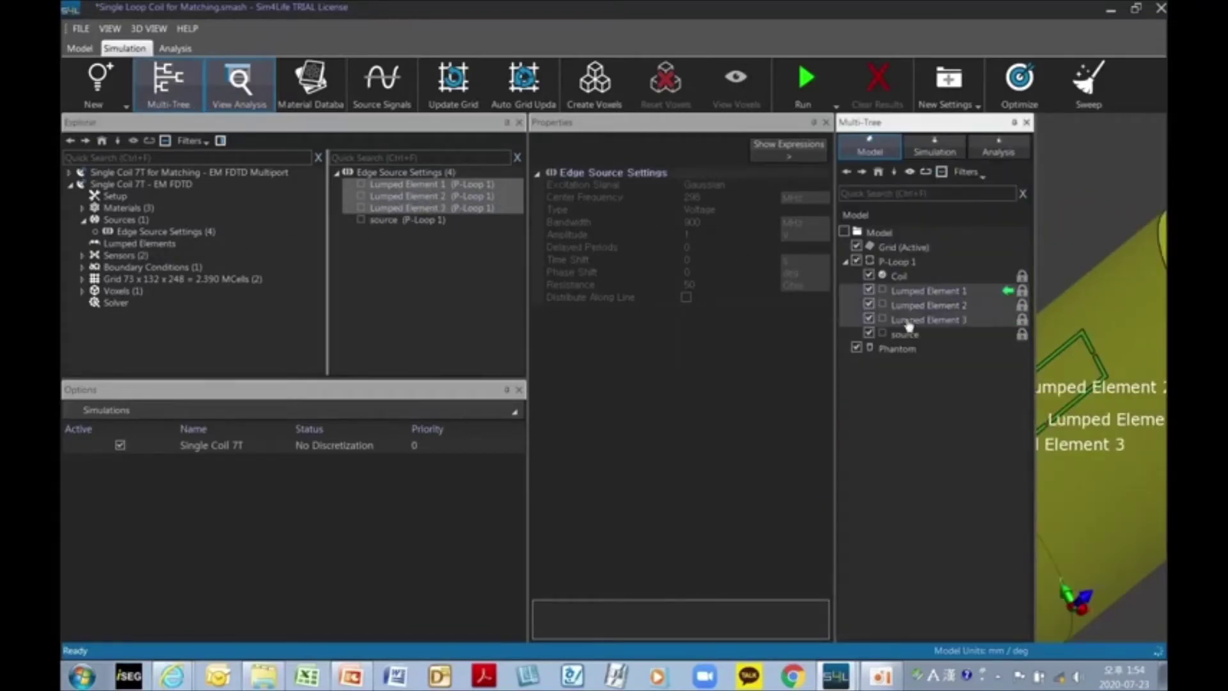
{"action": "left_click_drag", "start_coordinate": [909, 326], "coordinate": [142, 256]}
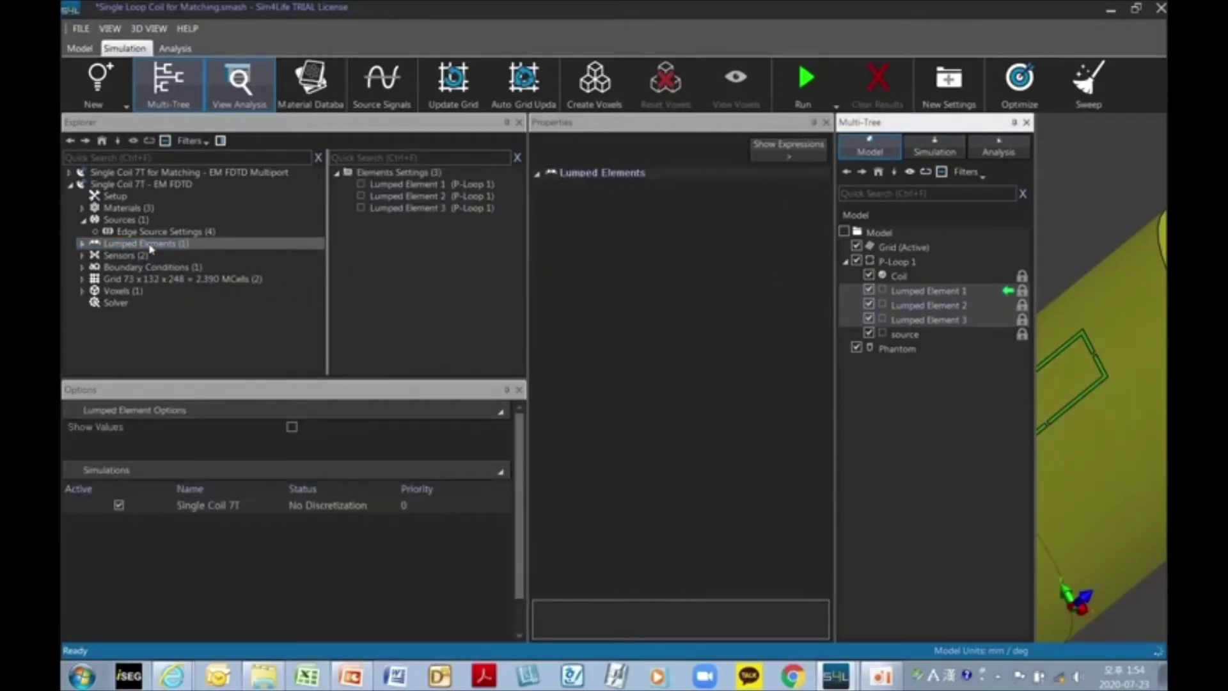
Step: Delete Lumped Elements 1 to 3 from the edge sources and check the Bandwidth in the remaining Edge Source Settings
{"action": "left_click", "coordinate": [131, 220]}
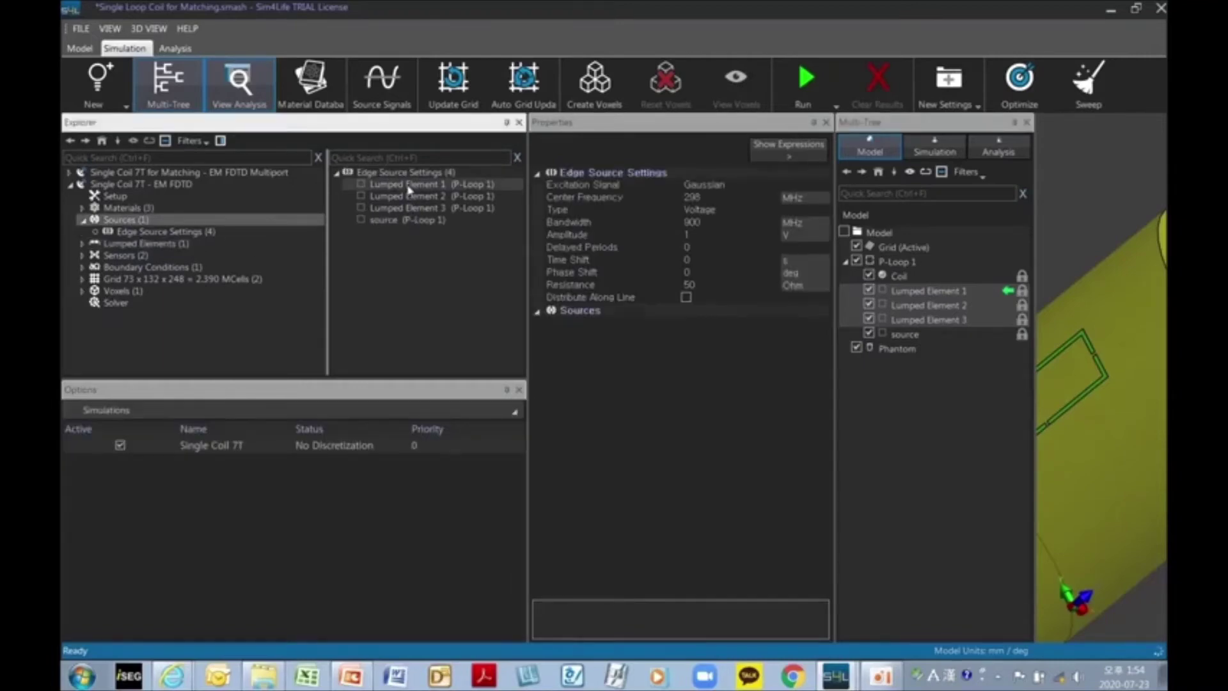
{"action": "left_click", "coordinate": [407, 185]}
{"action": "left_click", "coordinate": [411, 209], "text": "shift"}
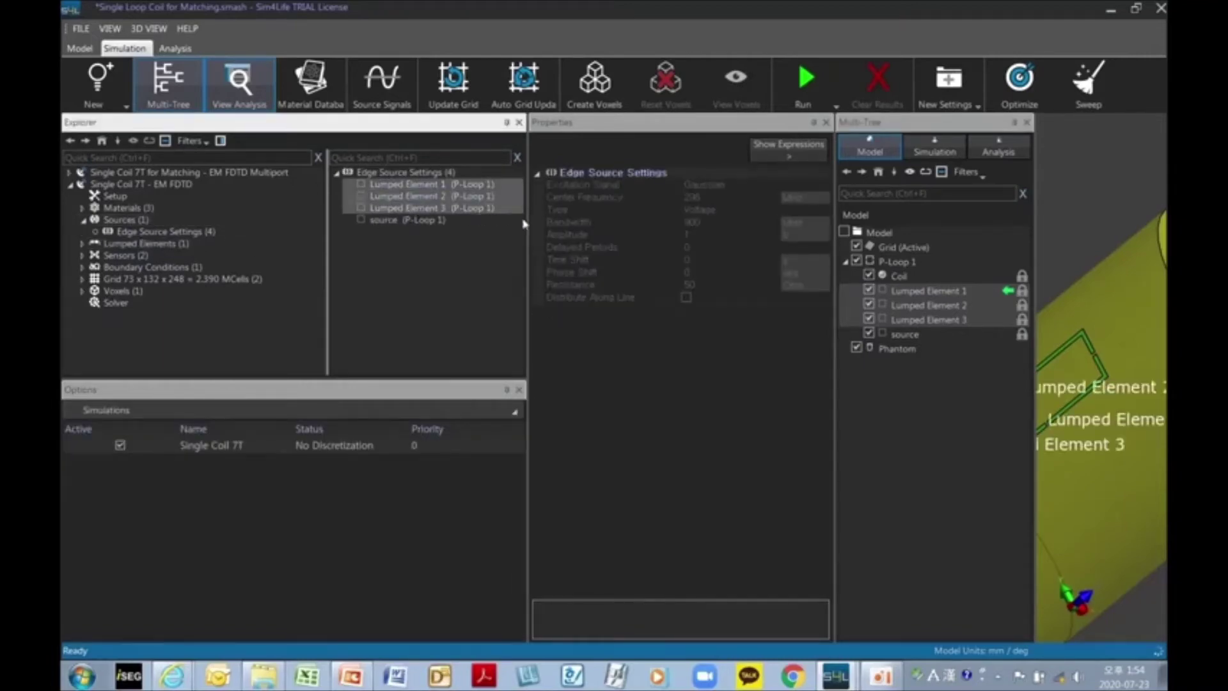
{"action": "key", "text": "Delete"}
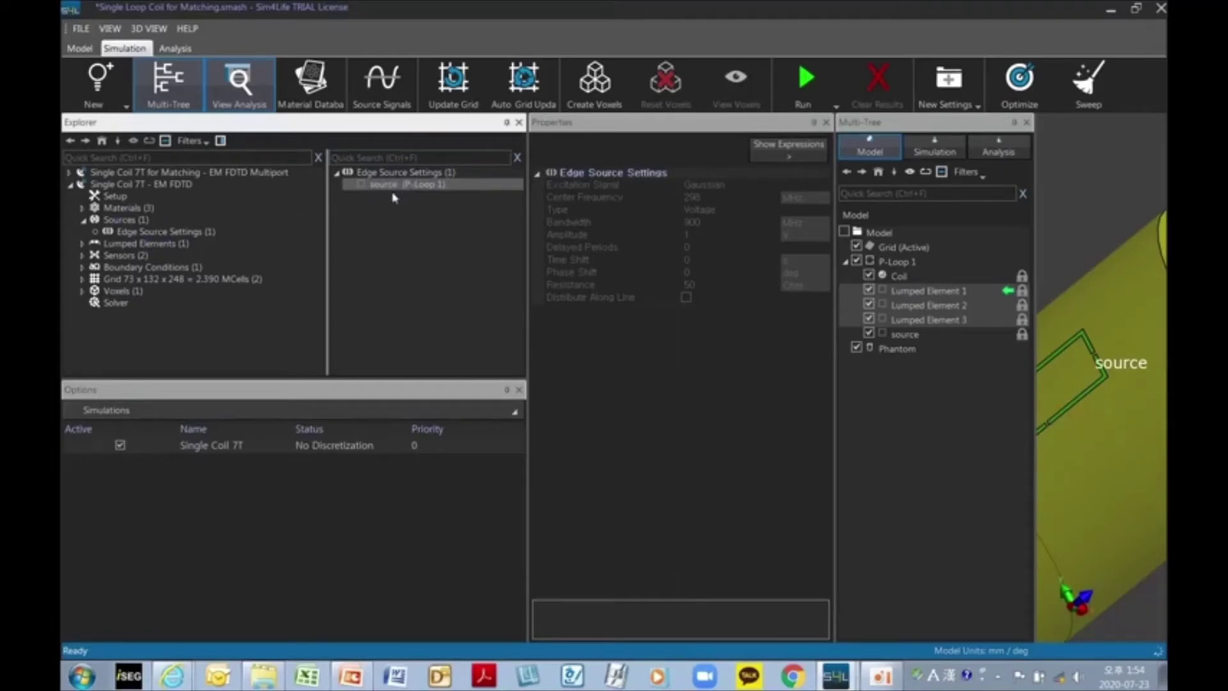
{"action": "left_click", "coordinate": [384, 174]}
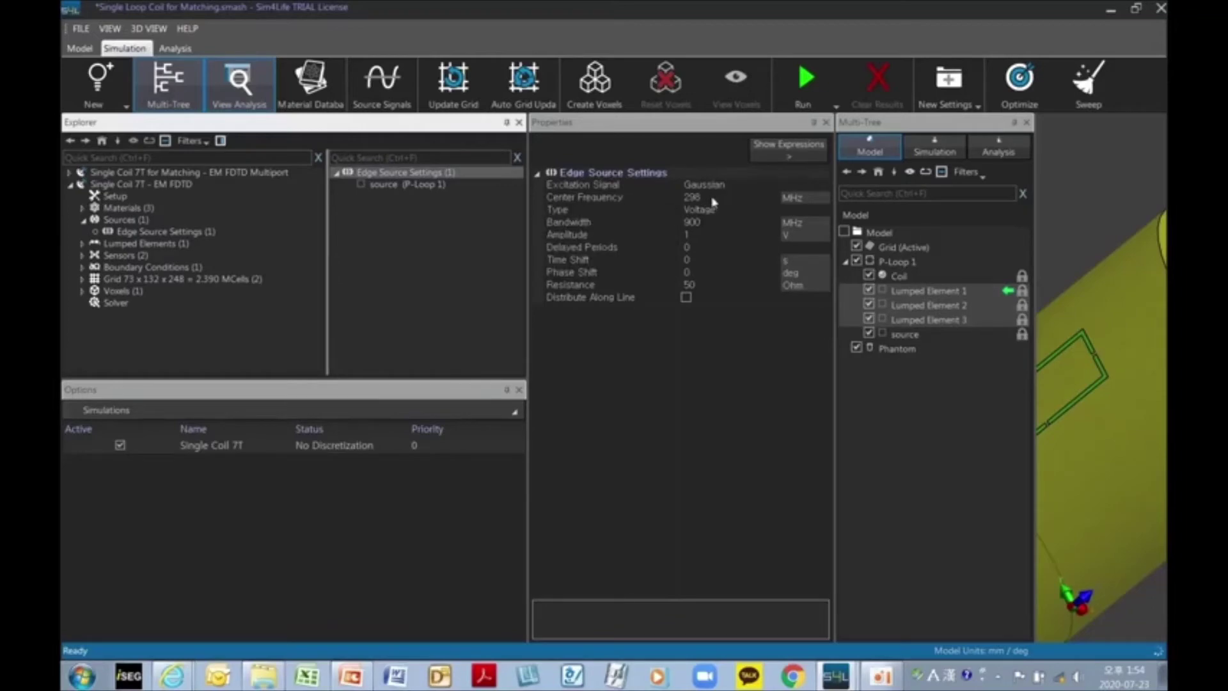
{"action": "left_click", "coordinate": [718, 224]}
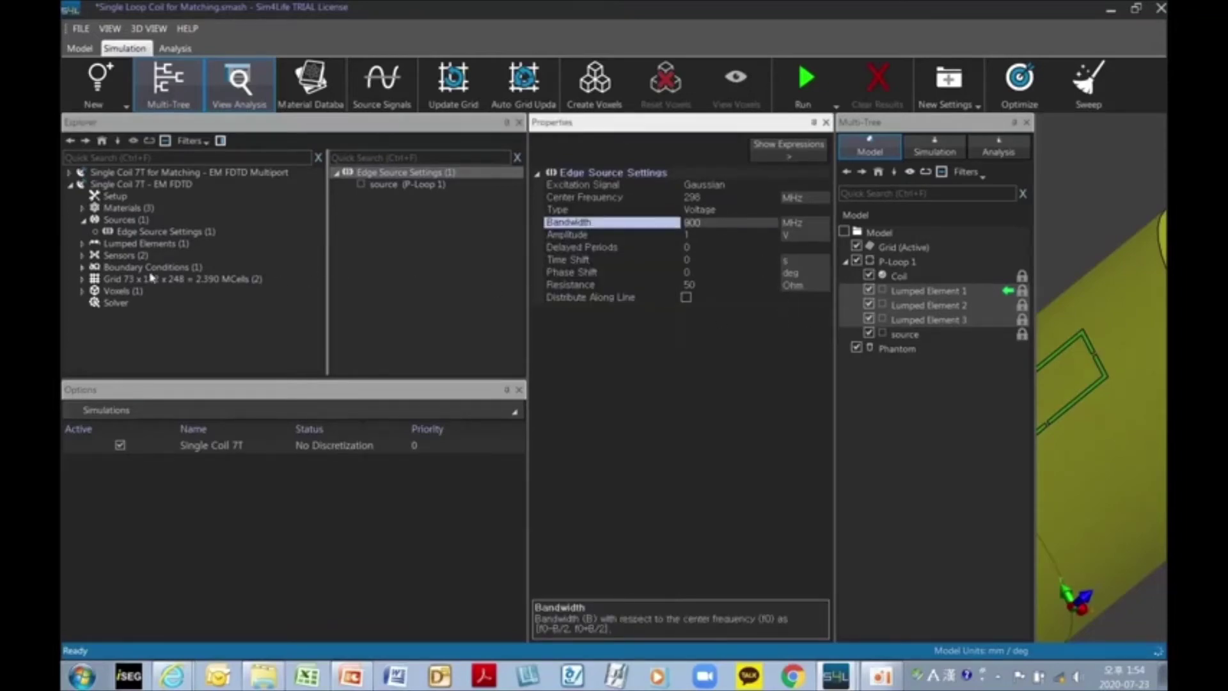
Step: Set the Lumped Elements of the Single Coil 7T simulation to Capacitor with a capacitance of 4.2 pF, leaving Distribute Along Line off
{"action": "left_click", "coordinate": [85, 222]}
{"action": "left_click", "coordinate": [125, 231]}
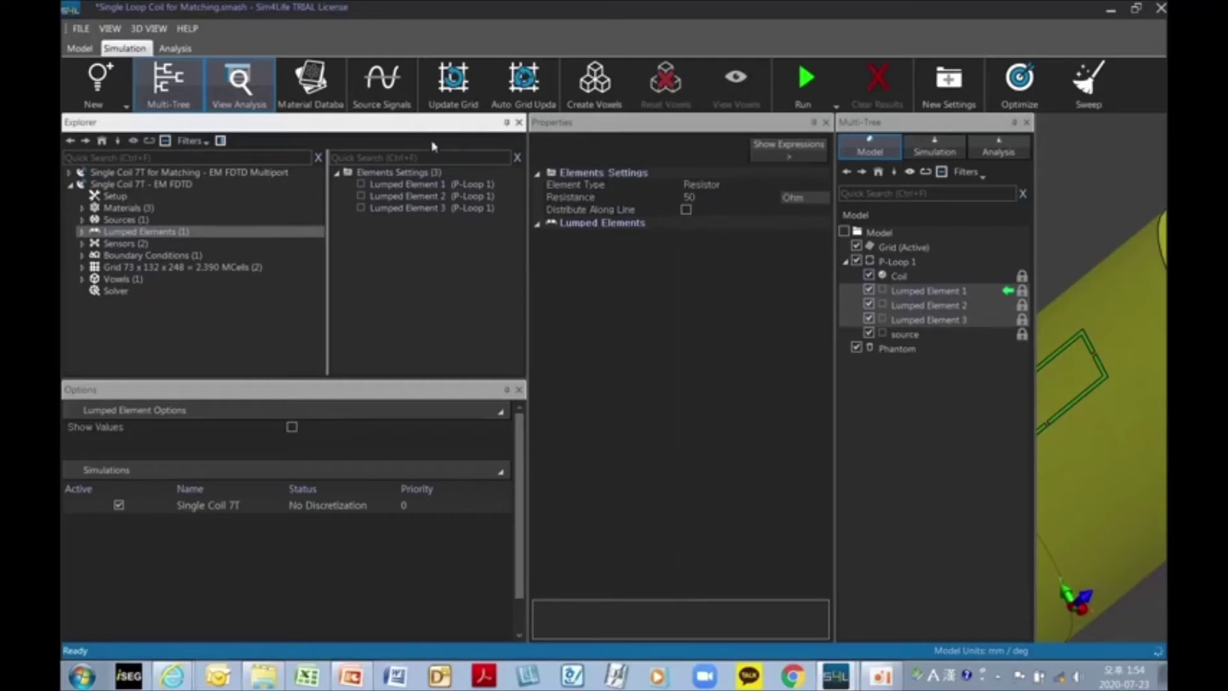
{"action": "left_click", "coordinate": [734, 187]}
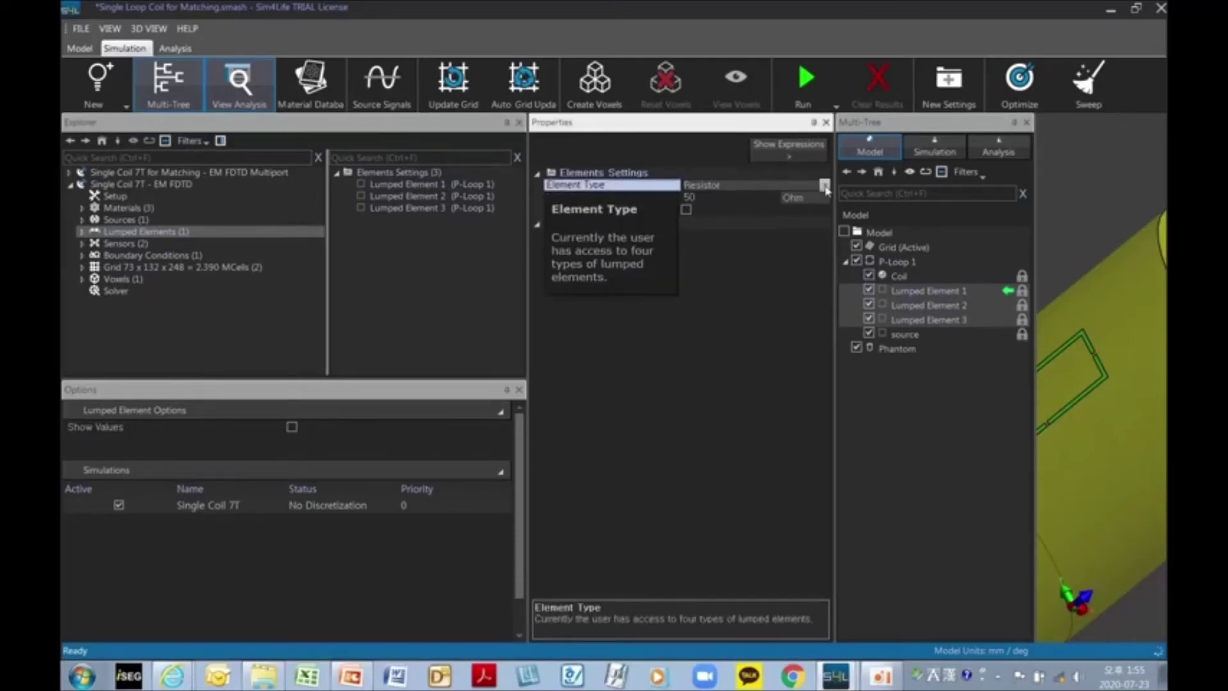
{"action": "left_click", "coordinate": [825, 186]}
{"action": "left_click", "coordinate": [821, 213]}
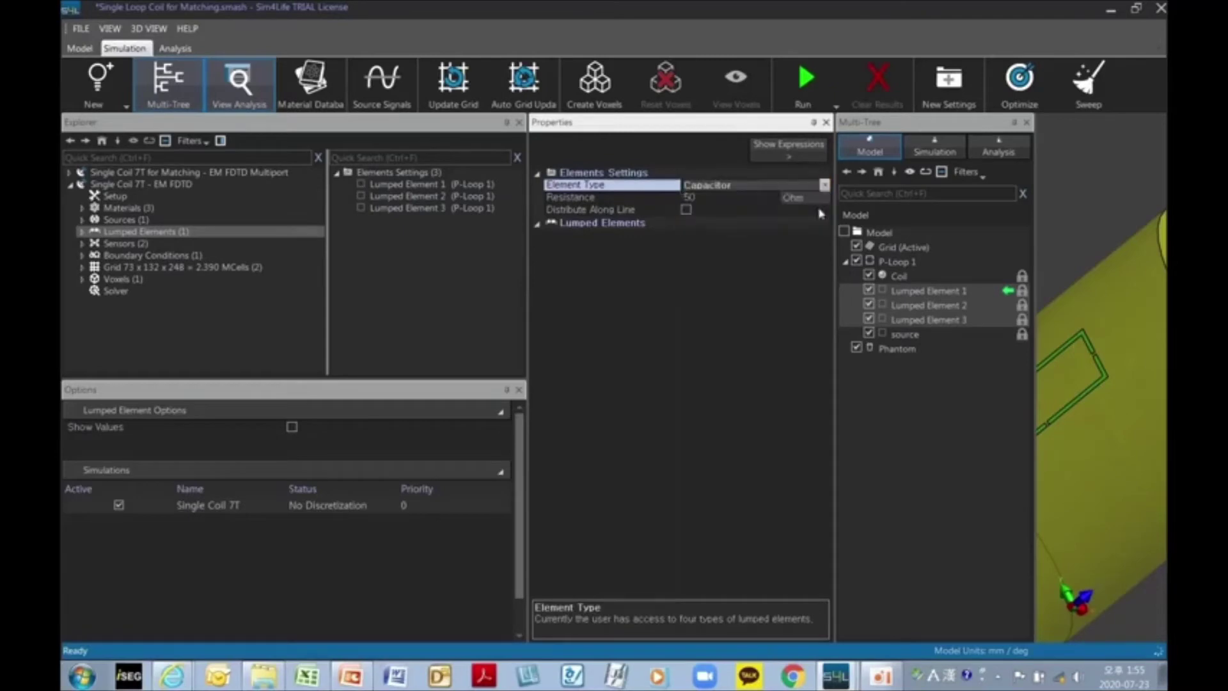
{"action": "left_click", "coordinate": [728, 211]}
{"action": "left_click", "coordinate": [686, 210]}
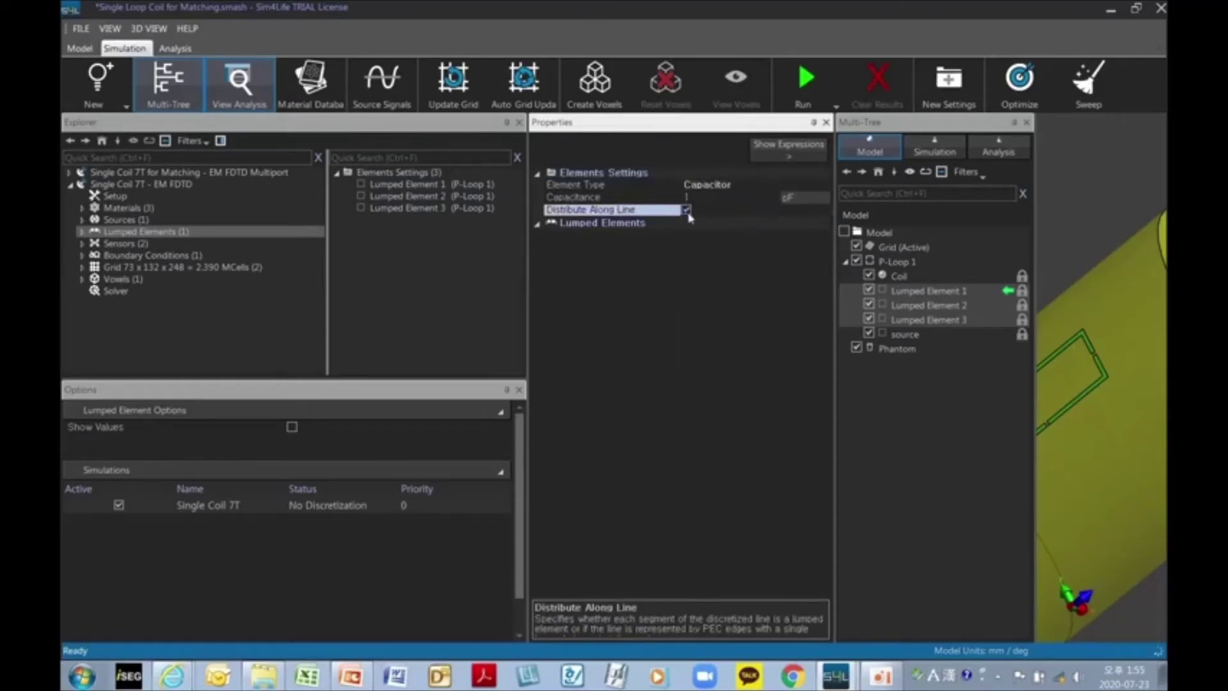
{"action": "left_click", "coordinate": [698, 199]}
{"action": "type", "text": "4."}
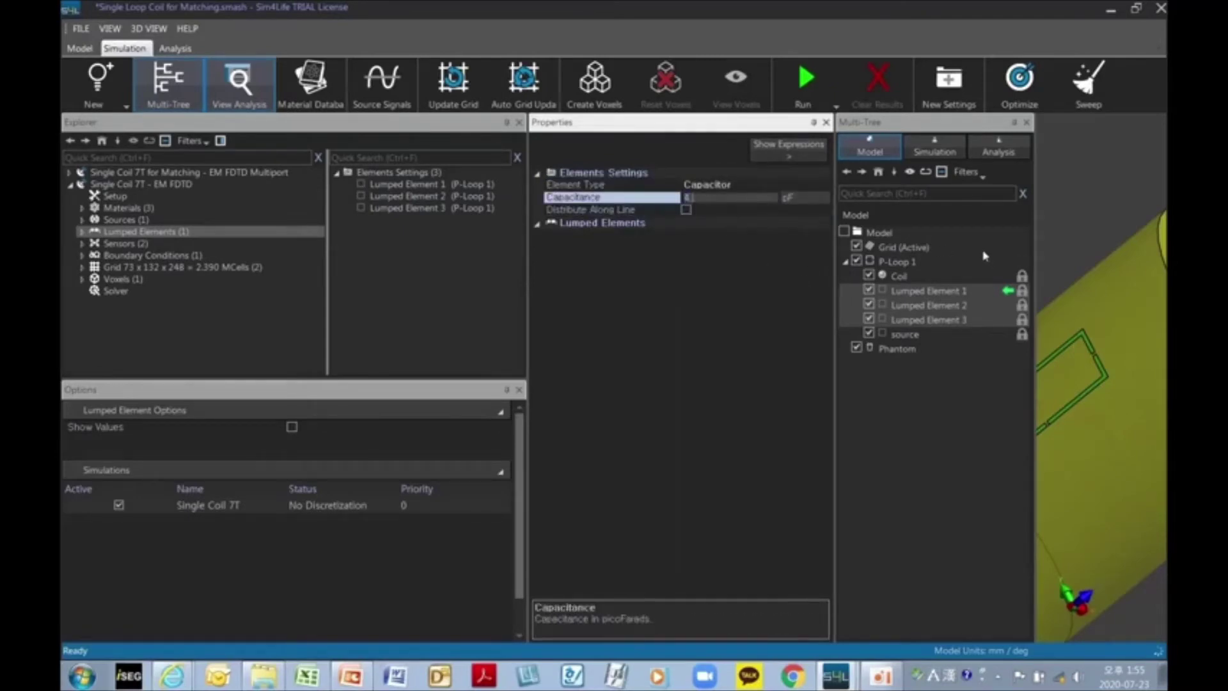
{"action": "type", "text": "2"}
{"action": "left_click", "coordinate": [789, 309]}
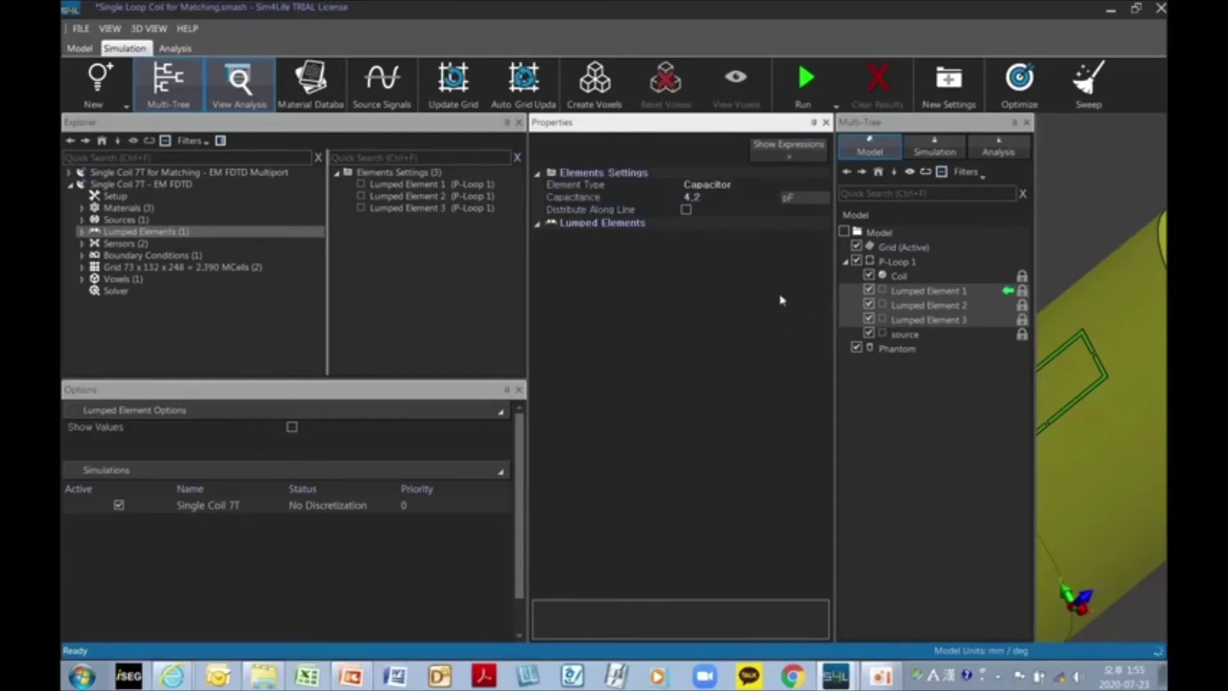
Step: Review the Sensors and Boundary Conditions settings, hide the model tree and inspect the simulation domain around the phantom
{"action": "left_click", "coordinate": [119, 245]}
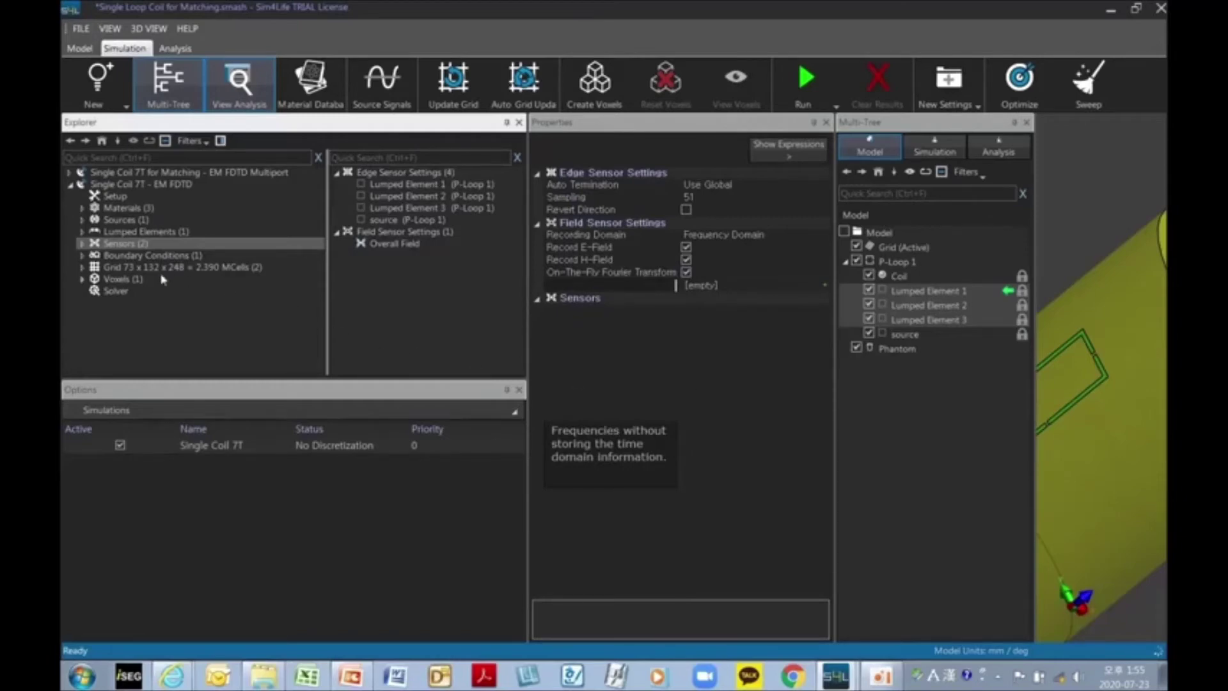
{"action": "left_click", "coordinate": [135, 256]}
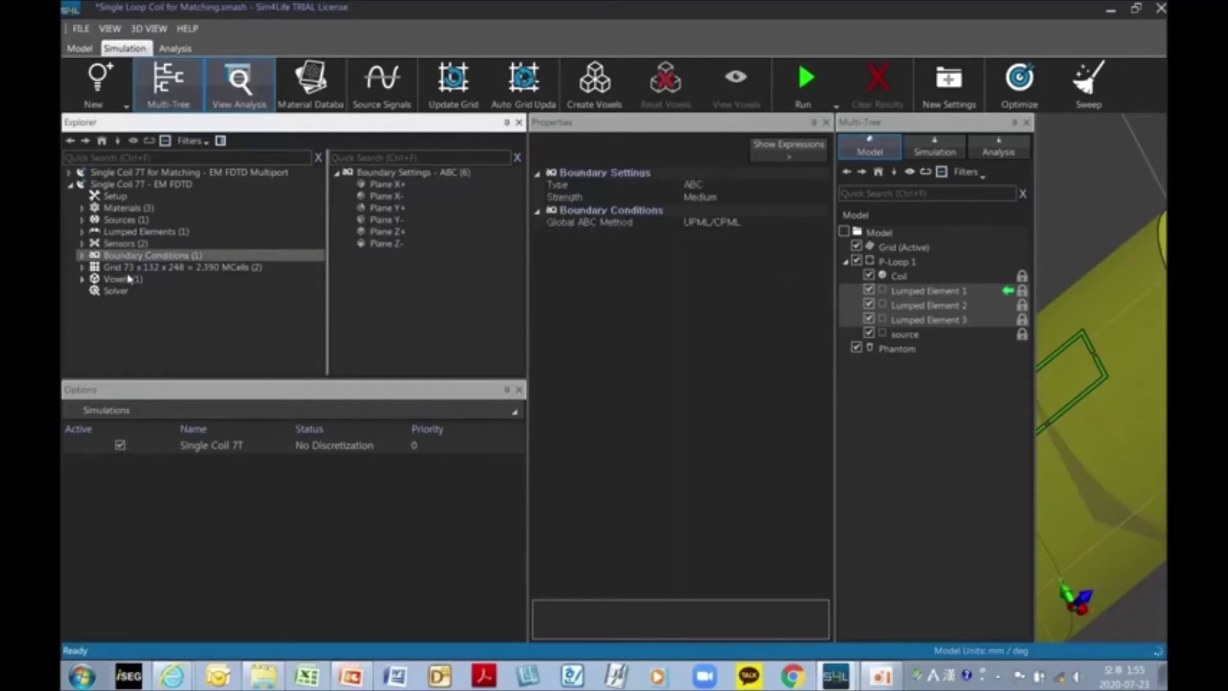
{"action": "left_click", "coordinate": [1026, 122]}
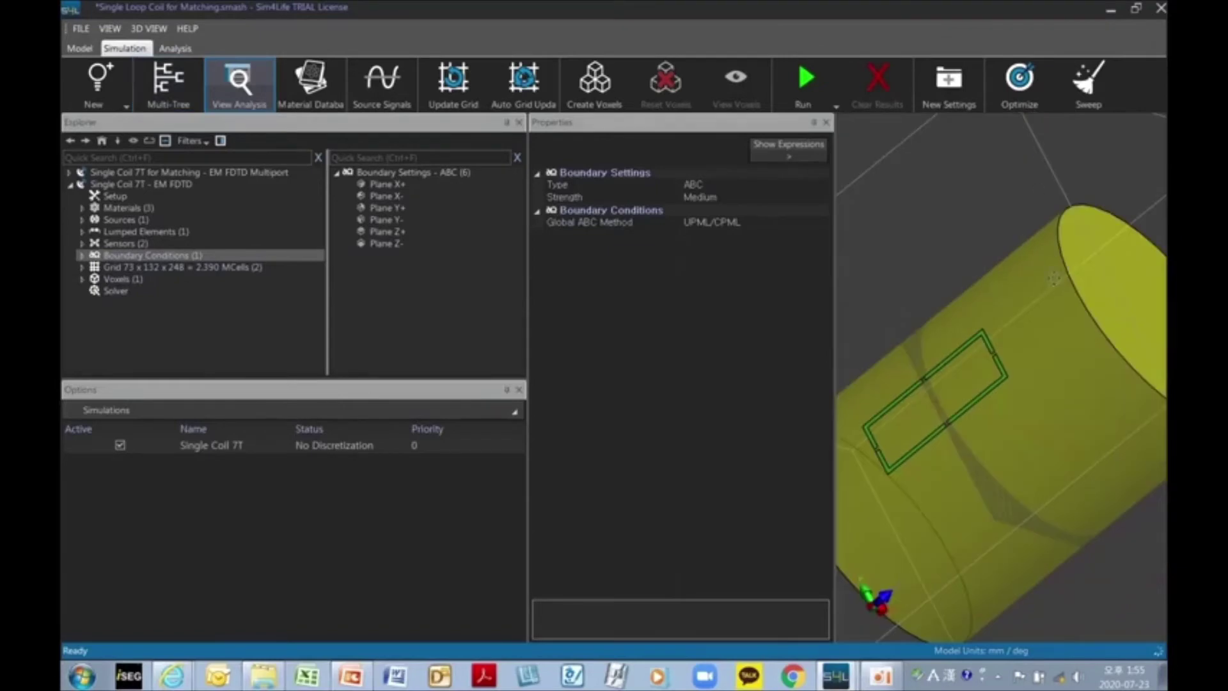
{"action": "middle_click_drag", "start_coordinate": [1054, 278], "coordinate": [1019, 298]}
{"action": "scroll", "coordinate": [1019, 299], "scroll_direction": "down", "scroll_amount": 5}
{"action": "middle_click_drag", "start_coordinate": [1110, 311], "coordinate": [1045, 316]}
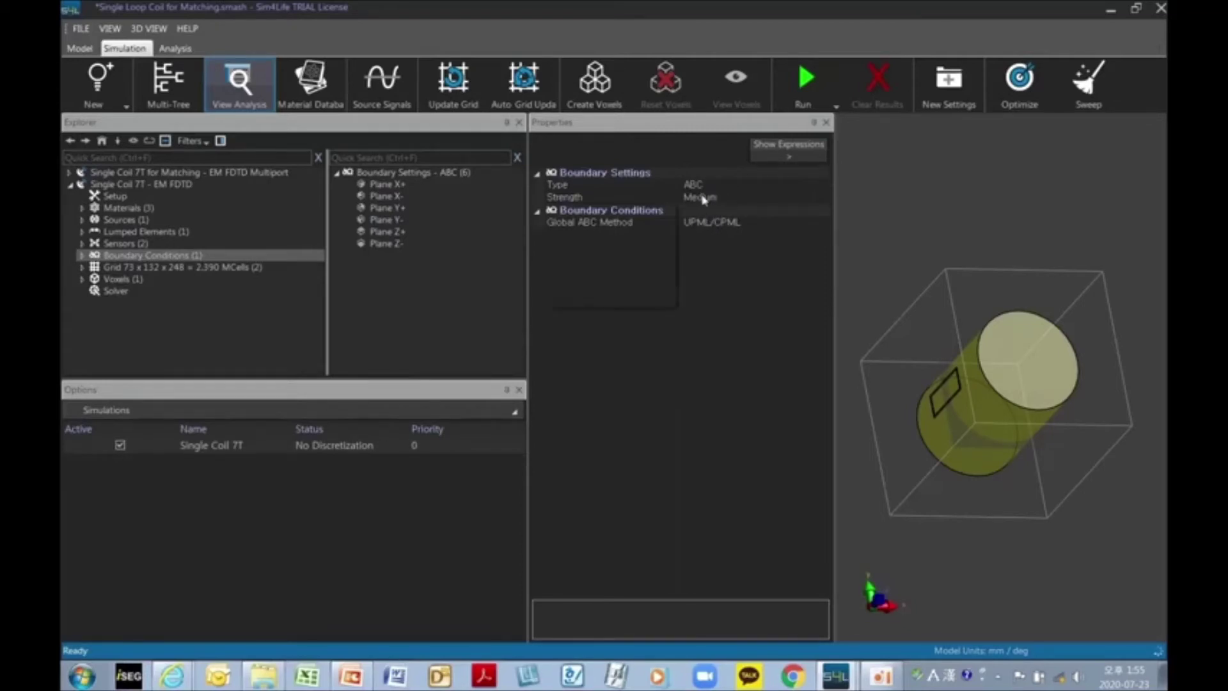
Step: Move the Coil from the 0.6 mm manual grid settings into the Automatic - Default grid group and inspect the grid
{"action": "left_click", "coordinate": [116, 268]}
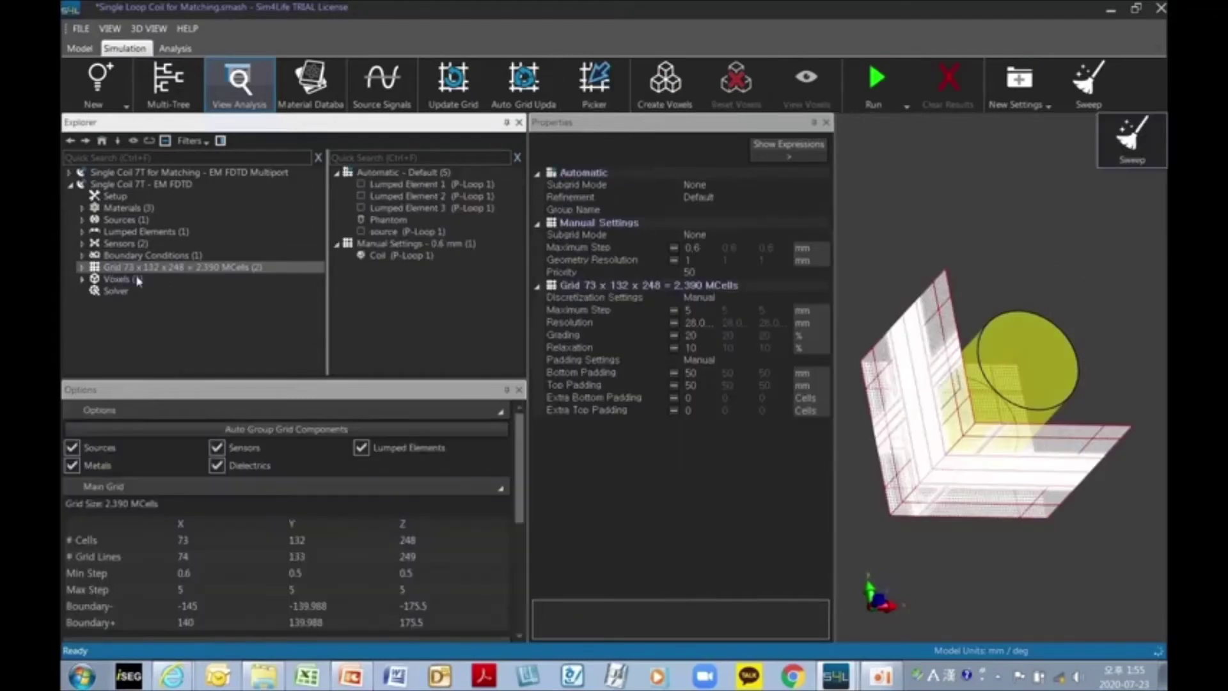
{"action": "left_click_drag", "start_coordinate": [425, 255], "coordinate": [437, 174]}
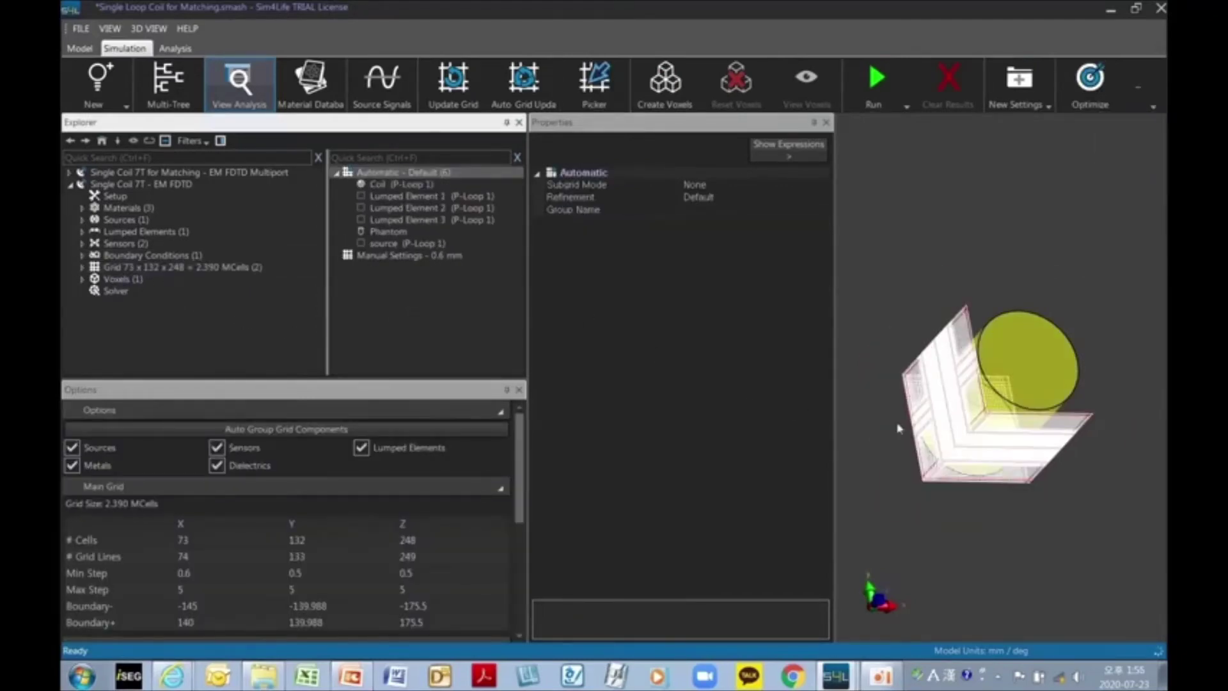
{"action": "left_click", "coordinate": [871, 589]}
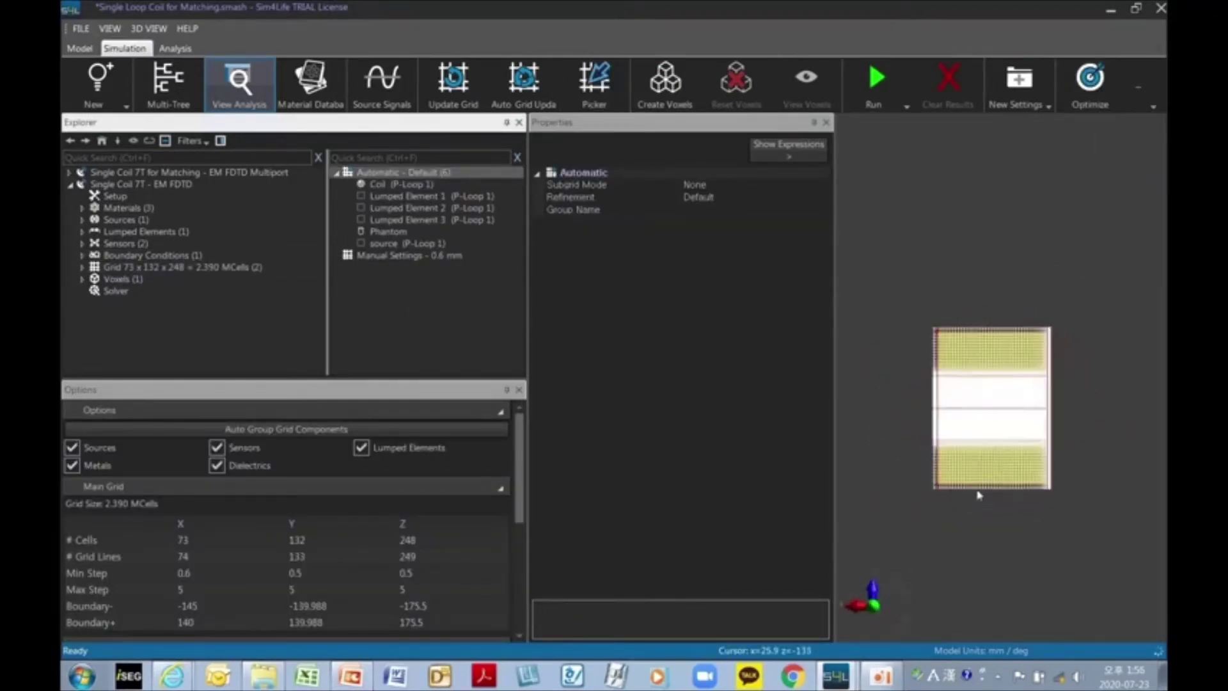
{"action": "scroll", "coordinate": [978, 495], "scroll_direction": "up", "scroll_amount": 5}
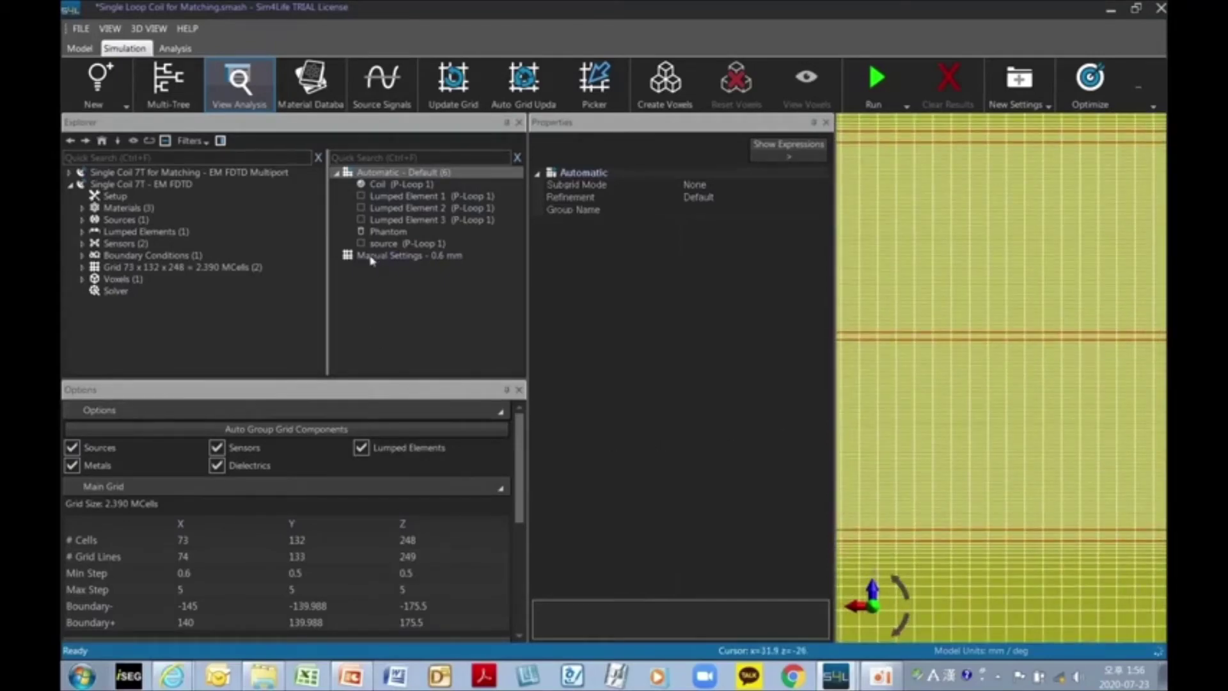
Step: Set both the Discretization Settings and the Padding Settings of the grid to Automatic
{"action": "left_click", "coordinate": [168, 269]}
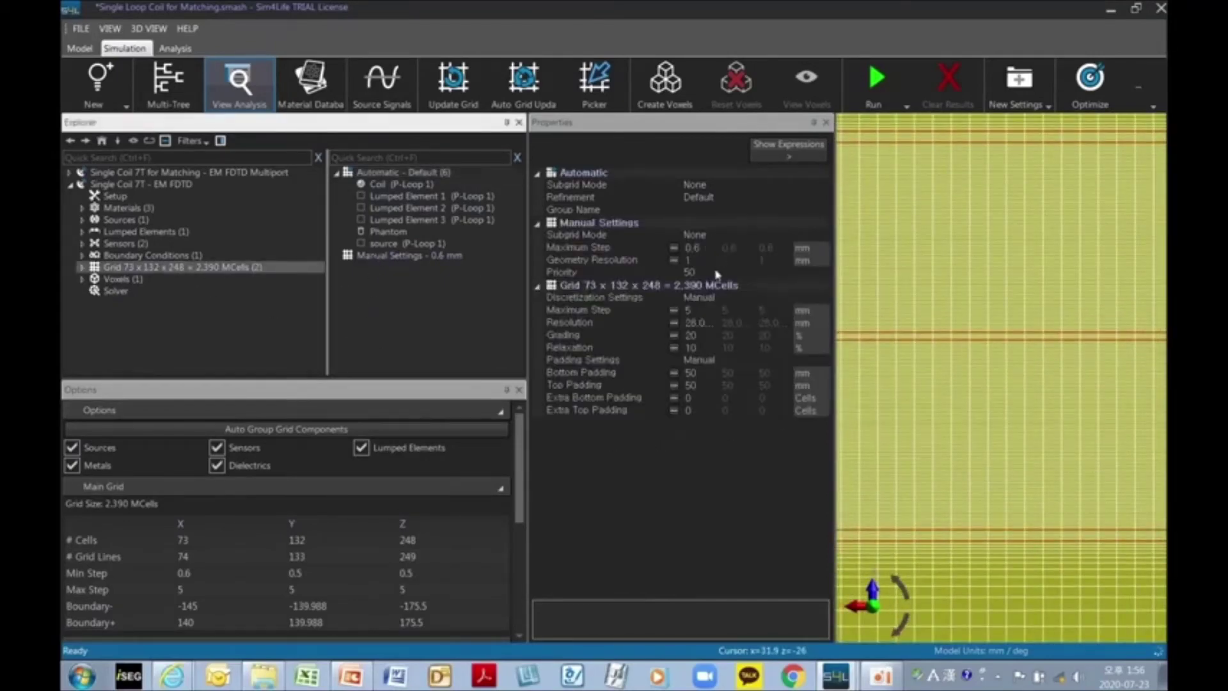
{"action": "left_click", "coordinate": [704, 298]}
{"action": "left_click", "coordinate": [826, 298]}
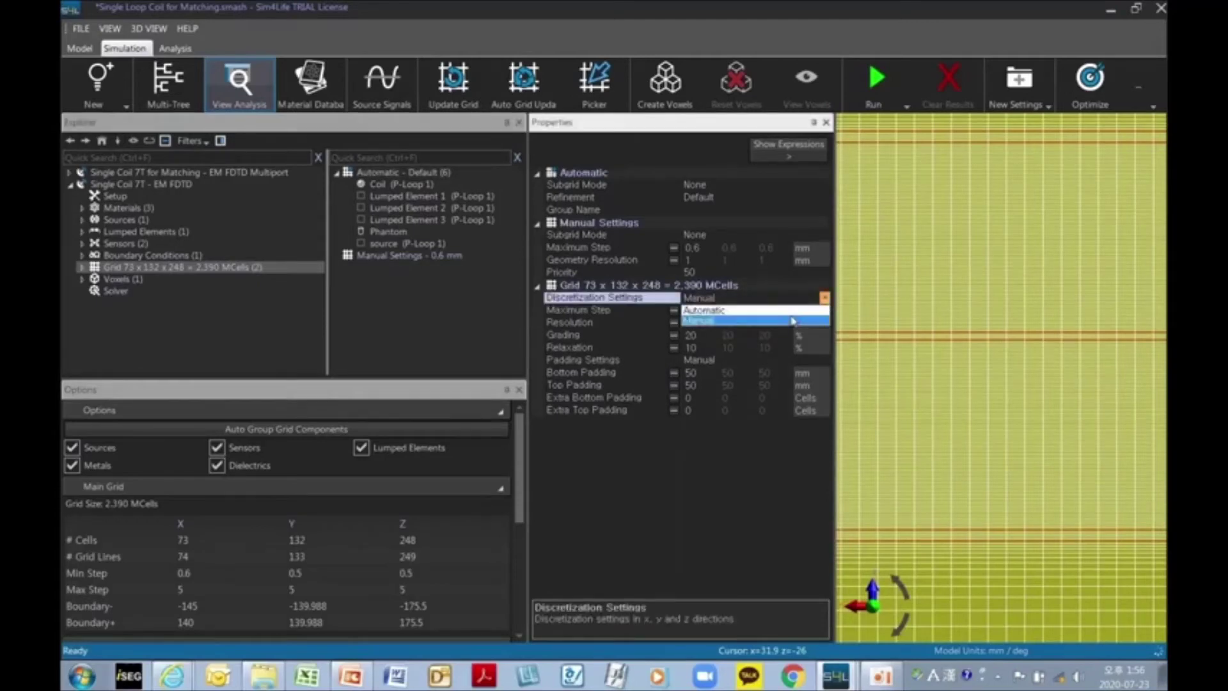
{"action": "left_click", "coordinate": [794, 312]}
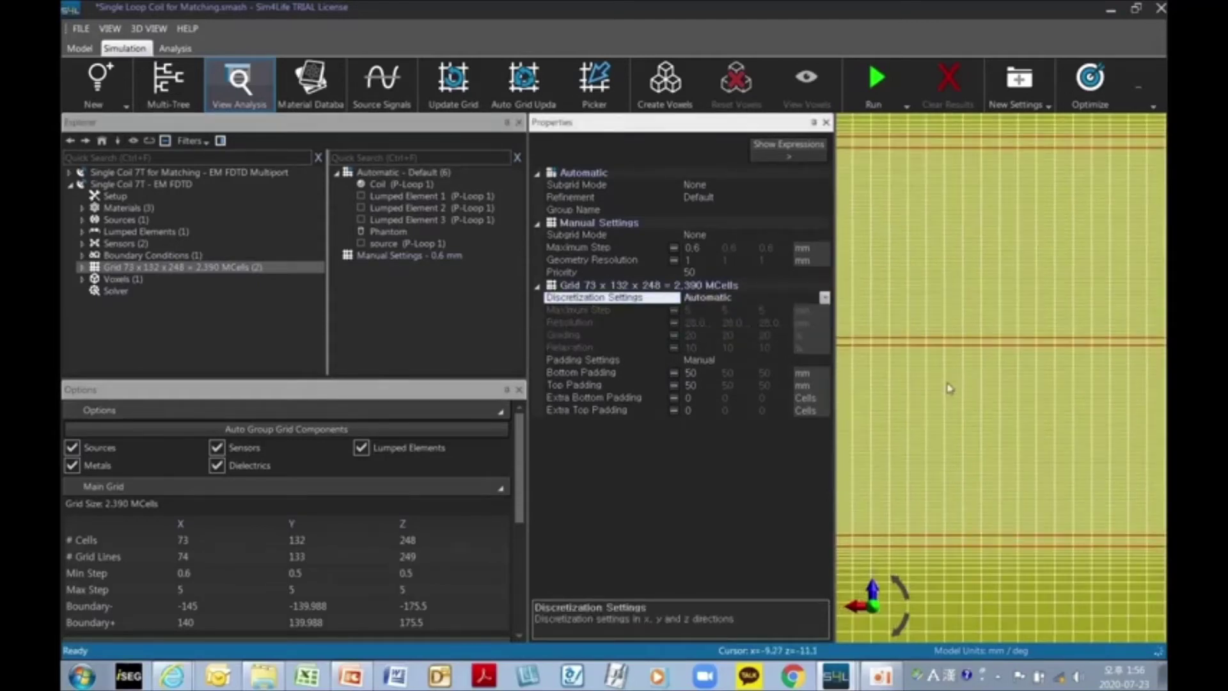
{"action": "left_click", "coordinate": [713, 361]}
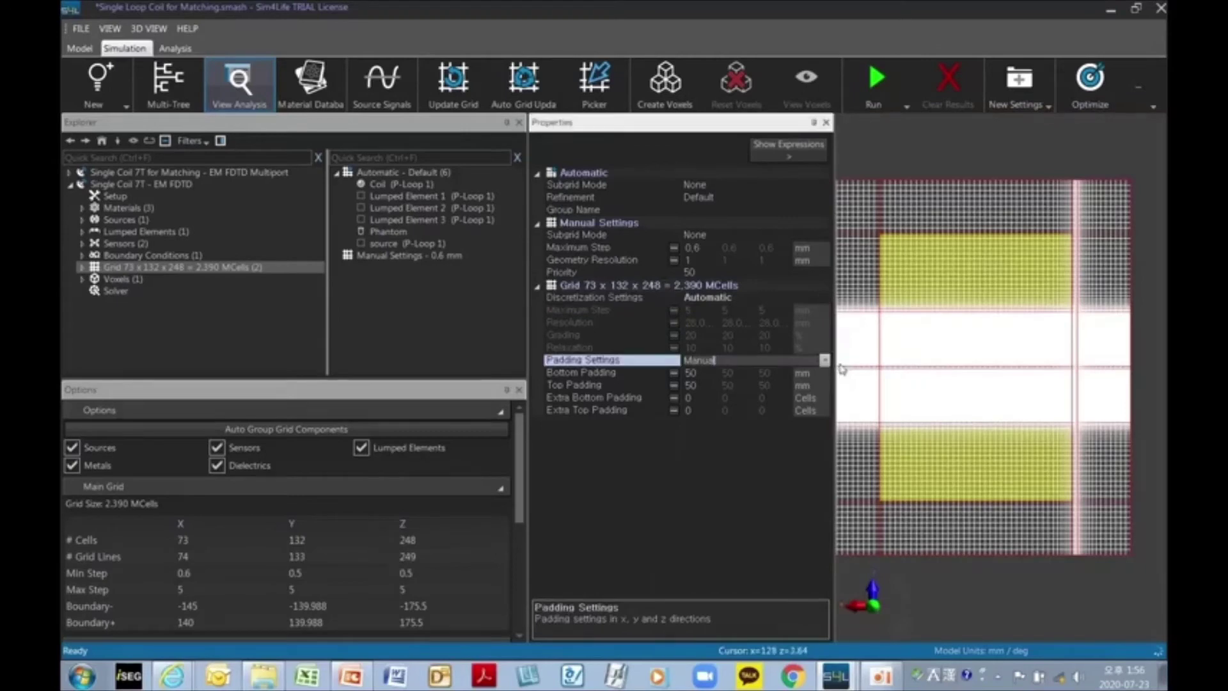
{"action": "left_click", "coordinate": [825, 360]}
{"action": "left_click", "coordinate": [793, 374]}
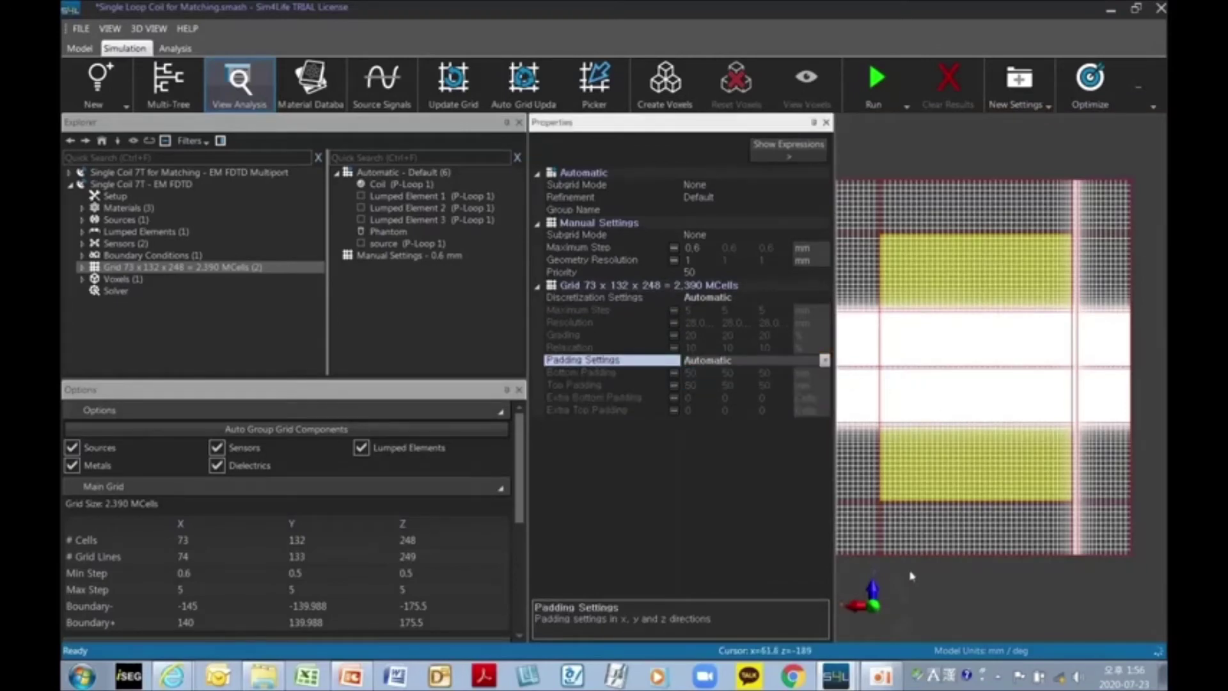
Step: Reset the grid of the Single Coil 7T simulation to apply the automatic settings
{"action": "right_click", "coordinate": [142, 266]}
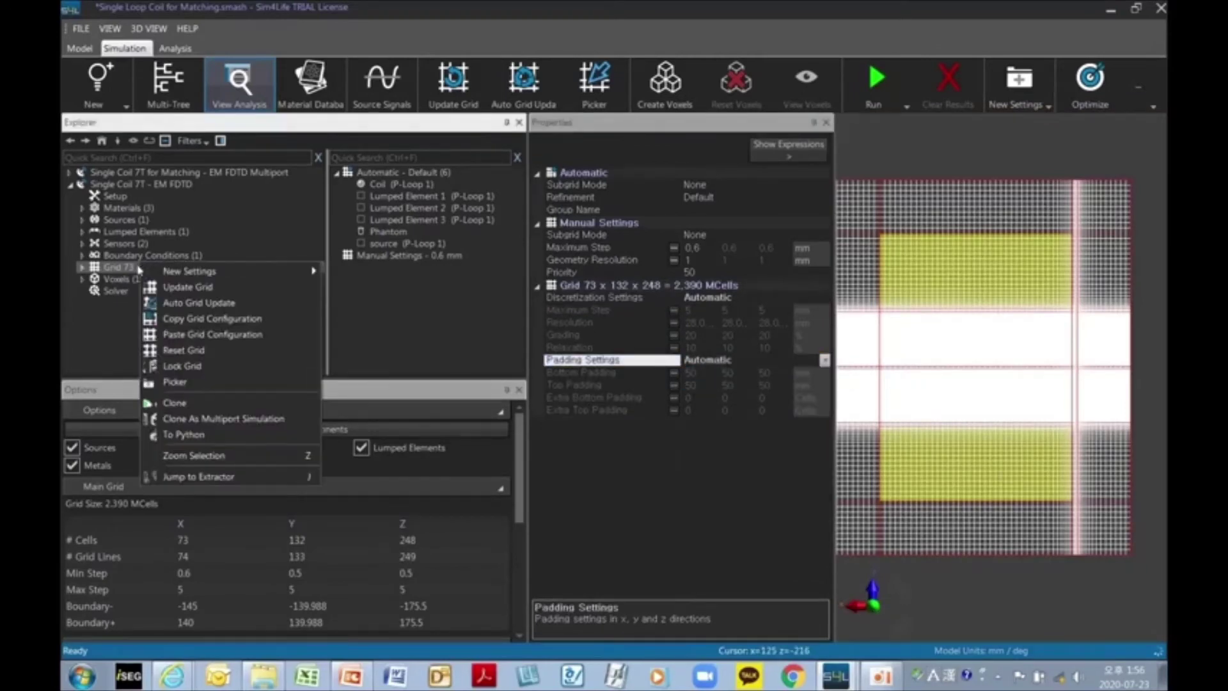
{"action": "left_click", "coordinate": [197, 349]}
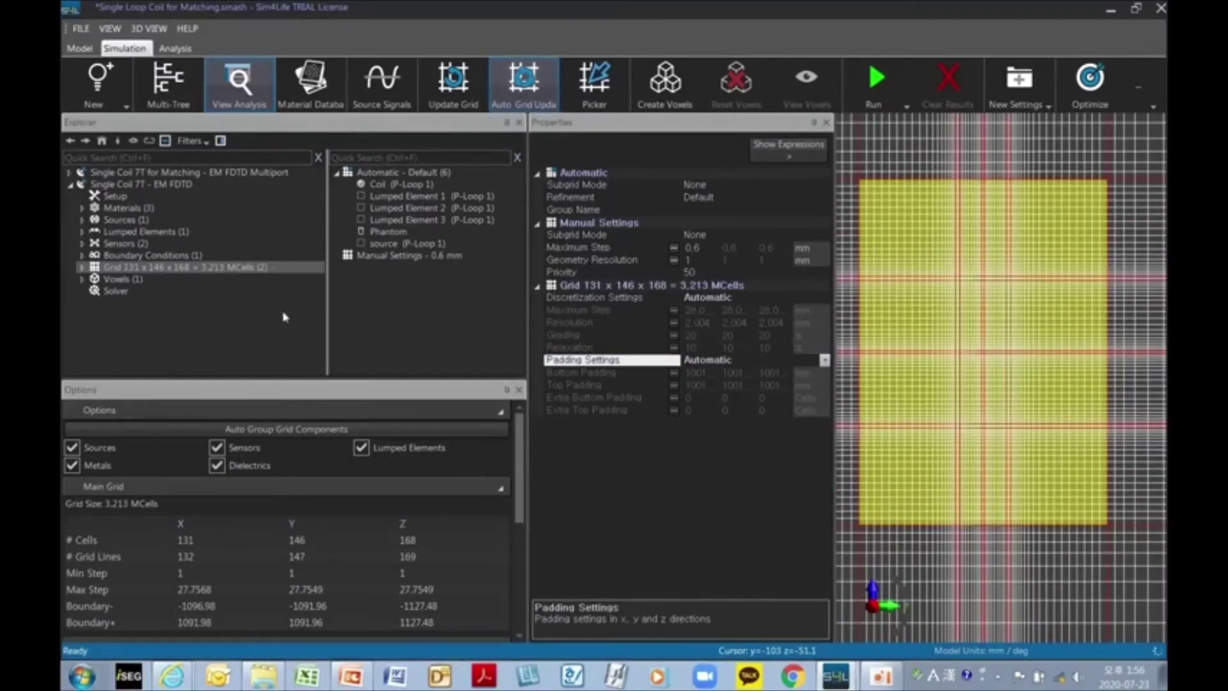
{"action": "right_click", "coordinate": [181, 269]}
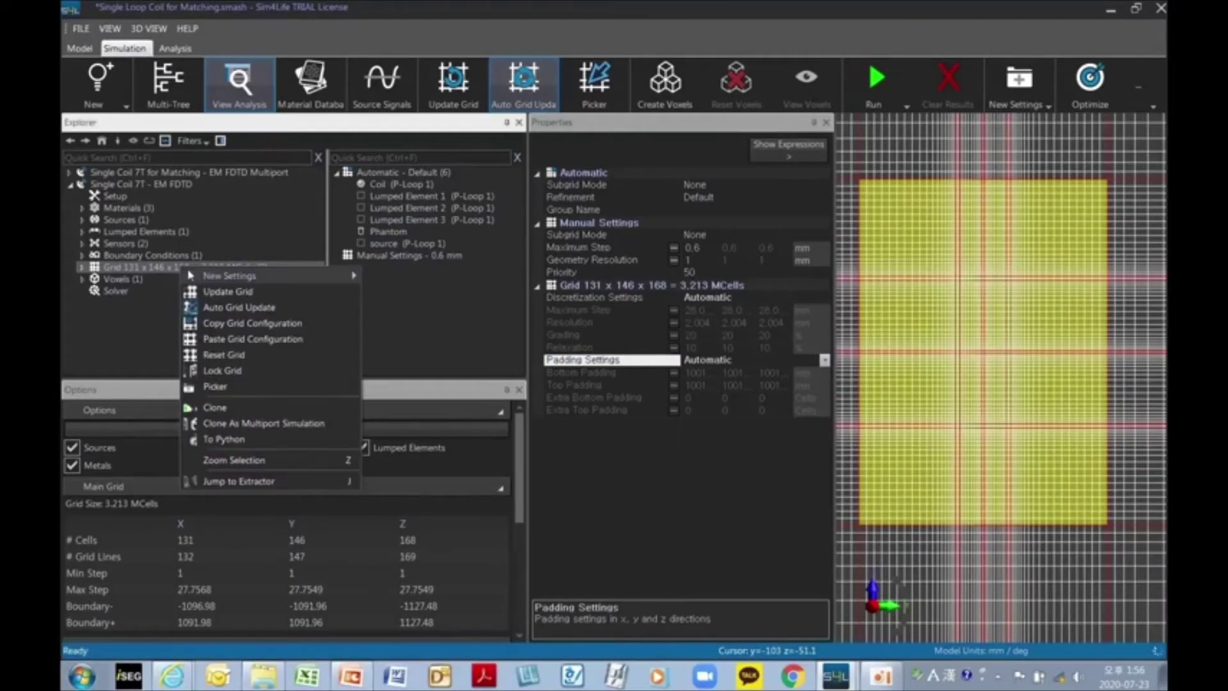
{"action": "left_click", "coordinate": [245, 357]}
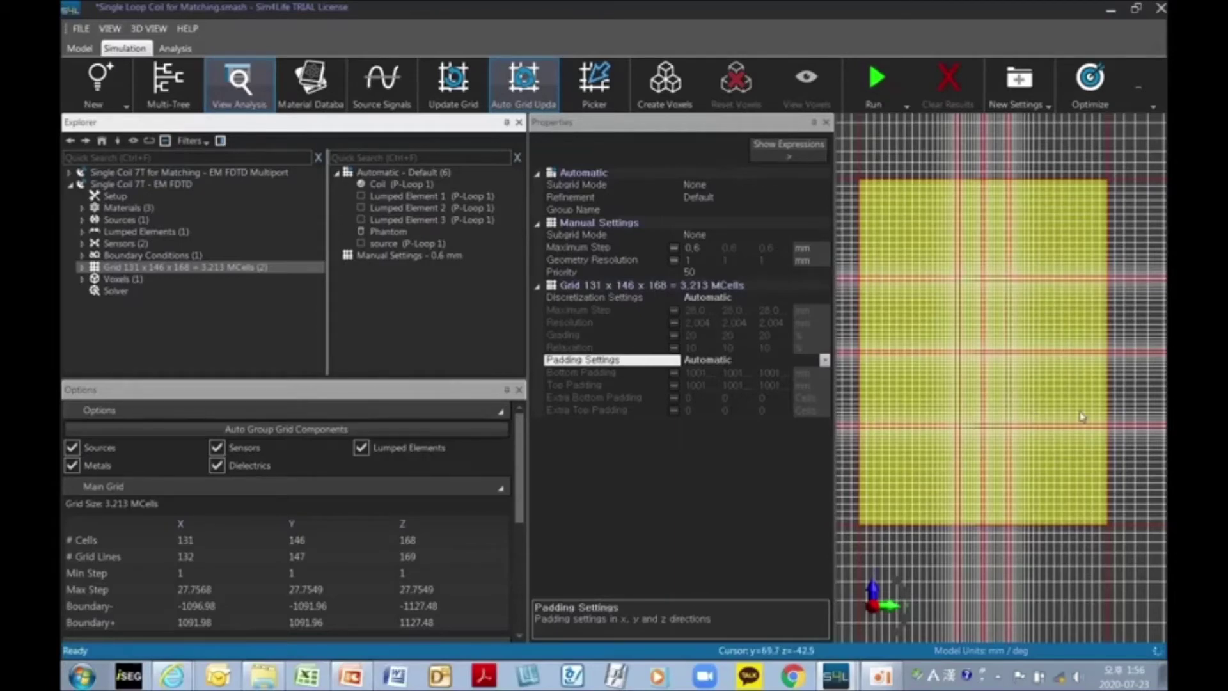
{"action": "right_click", "coordinate": [199, 269]}
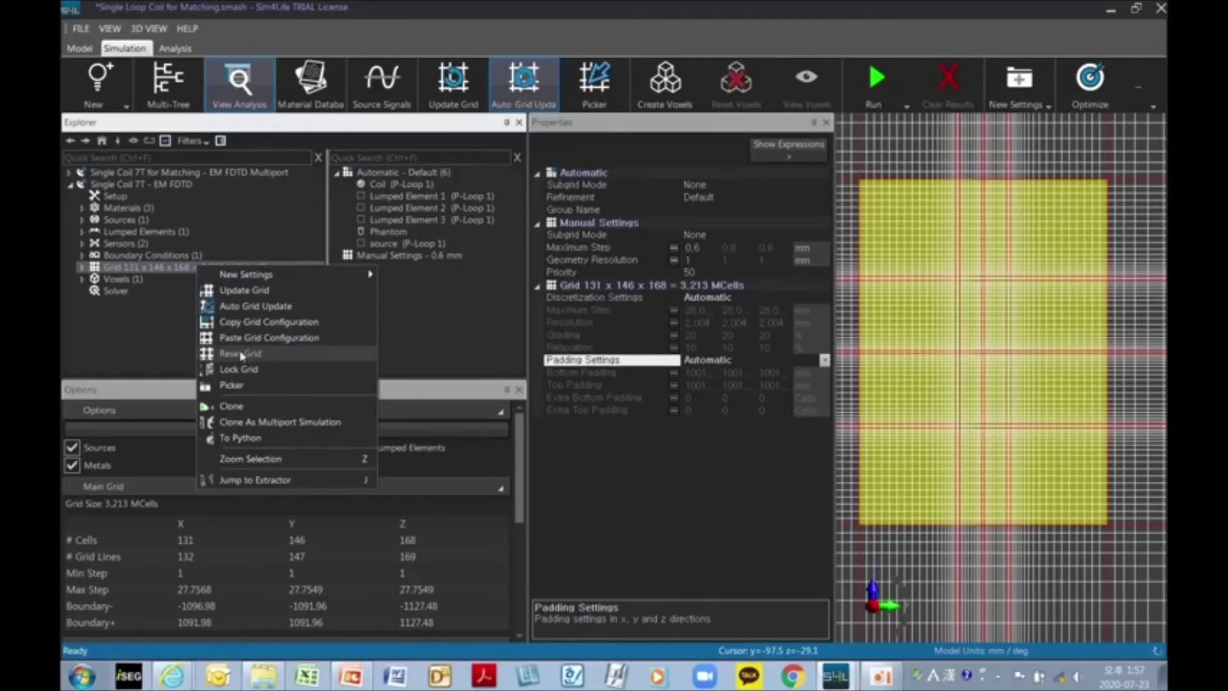
{"action": "left_click", "coordinate": [157, 322]}
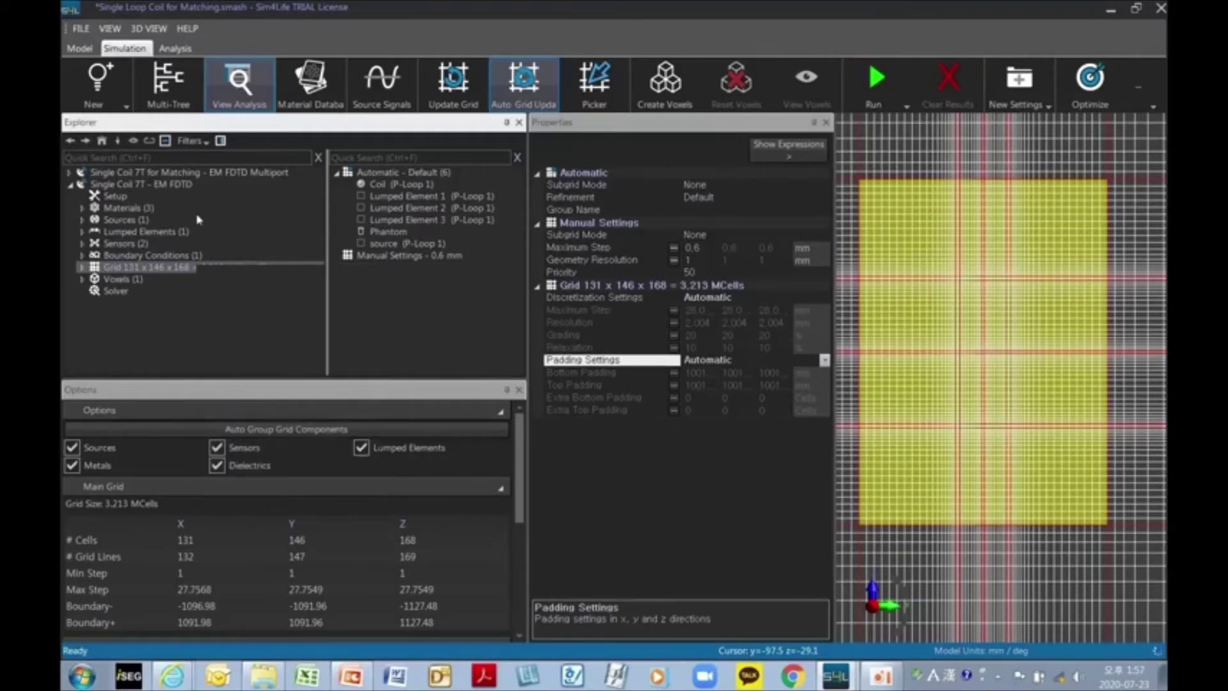
Step: Create the voxels for the Single Coil 7T simulation and display them
{"action": "left_click", "coordinate": [130, 279]}
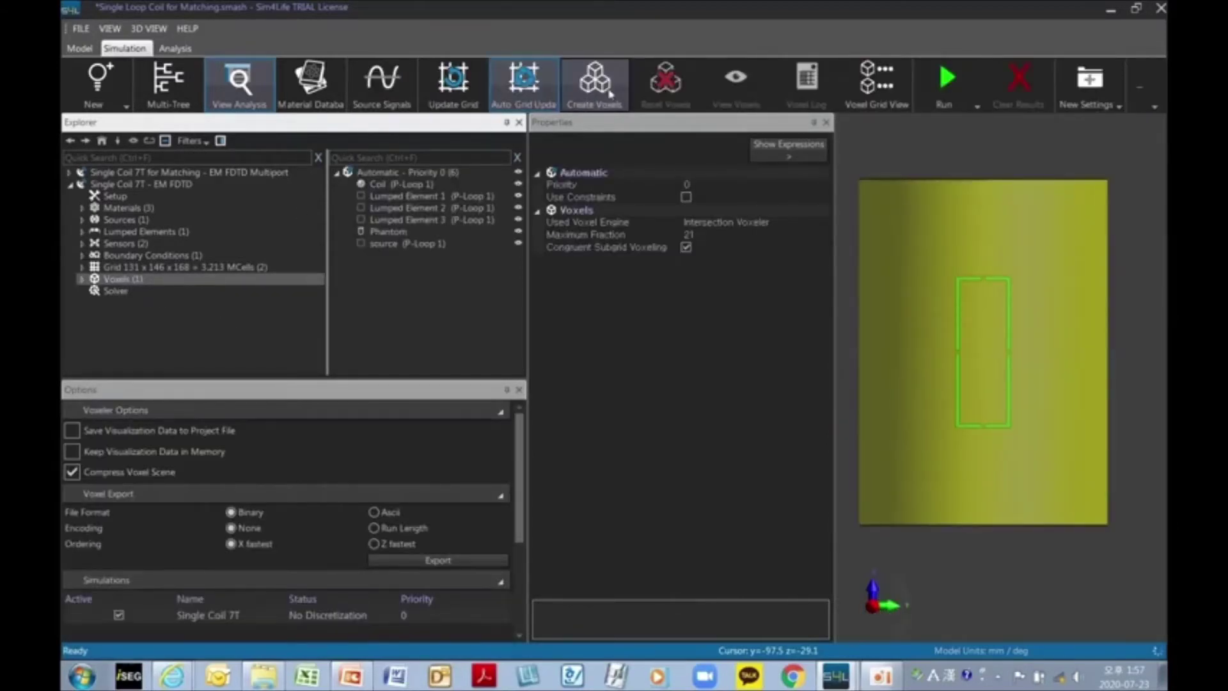
{"action": "left_click", "coordinate": [610, 94]}
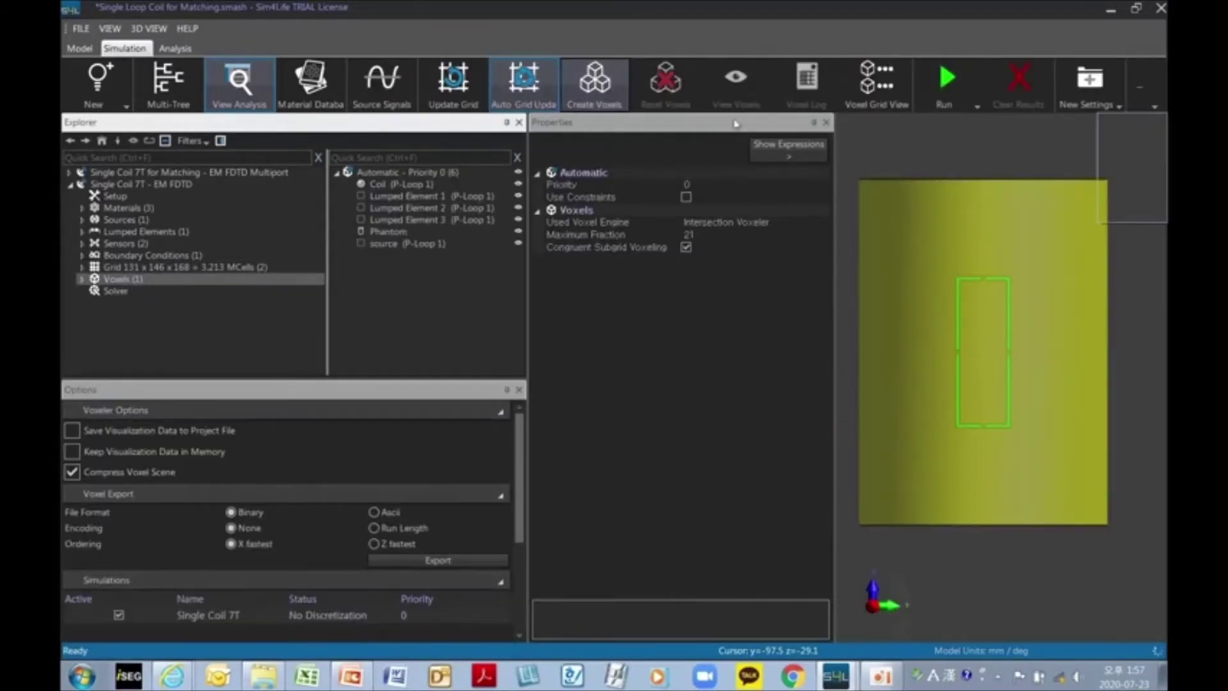
{"action": "left_click", "coordinate": [752, 90]}
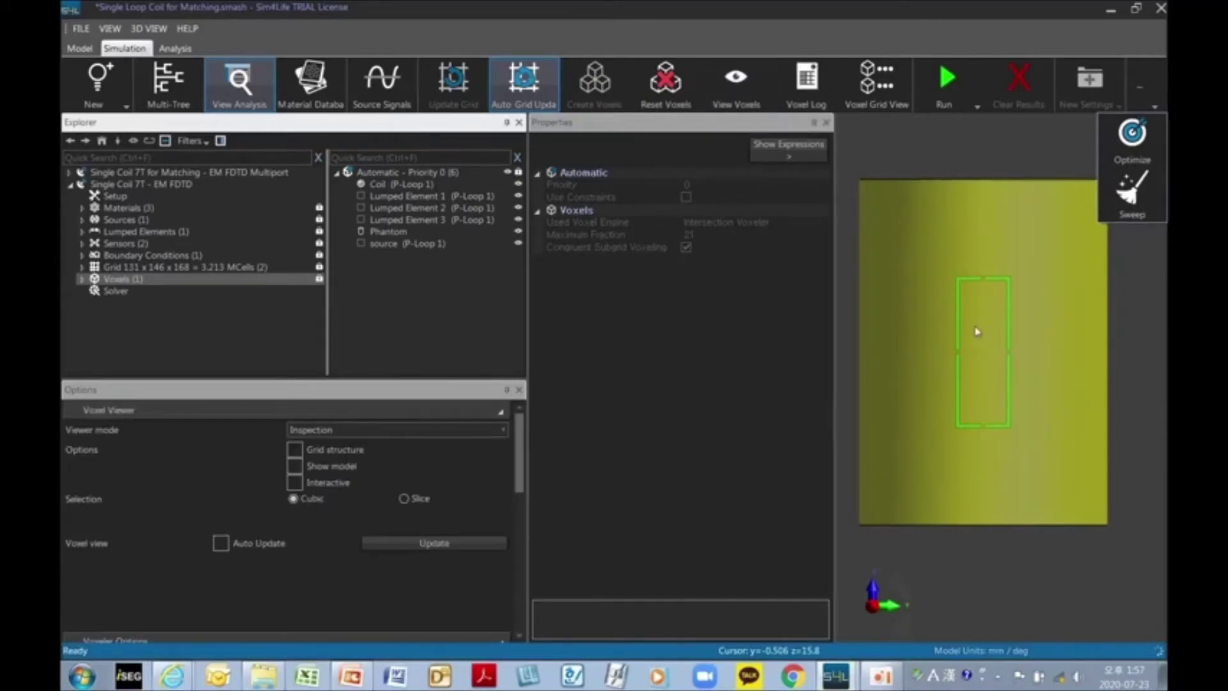
Step: Examine the voxelized coil conductors and the lumped-element gaps up close from several angles
{"action": "left_click", "coordinate": [870, 607]}
{"action": "middle_click_drag", "start_coordinate": [1046, 421], "coordinate": [1045, 406]}
{"action": "scroll", "coordinate": [1040, 408], "scroll_direction": "up", "scroll_amount": 6}
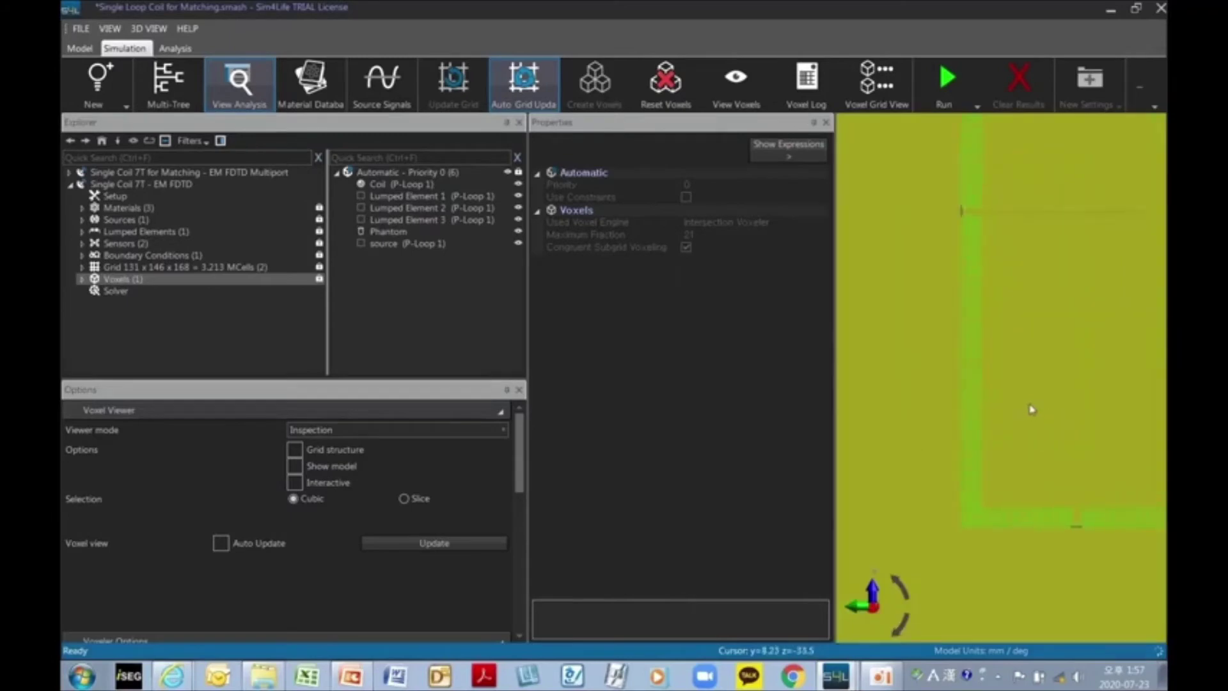
{"action": "mouse_move", "coordinate": [1072, 288]}
{"action": "middle_mouse_down"}
{"action": "mouse_move", "coordinate": [987, 581]}
{"action": "mouse_move", "coordinate": [1005, 611]}
{"action": "middle_mouse_up"}
{"action": "middle_click_drag", "start_coordinate": [1023, 264], "coordinate": [982, 578]}
{"action": "mouse_move", "coordinate": [1034, 427]}
{"action": "left_mouse_down"}
{"action": "mouse_move", "coordinate": [986, 442]}
{"action": "mouse_move", "coordinate": [987, 458]}
{"action": "left_mouse_up"}
{"action": "middle_click_drag", "start_coordinate": [987, 458], "coordinate": [1091, 381]}
{"action": "scroll", "coordinate": [1092, 382], "scroll_direction": "up", "scroll_amount": 5}
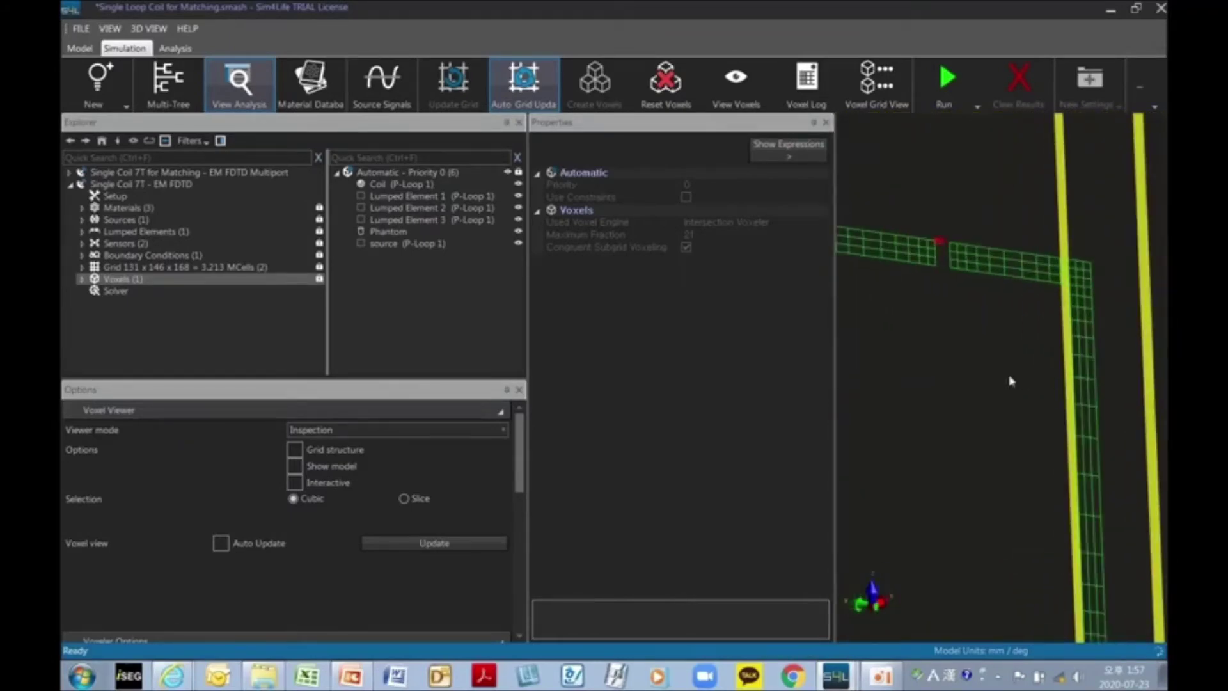
{"action": "middle_click_drag", "start_coordinate": [1010, 371], "coordinate": [1096, 350]}
{"action": "left_click_drag", "start_coordinate": [1047, 324], "coordinate": [1051, 311]}
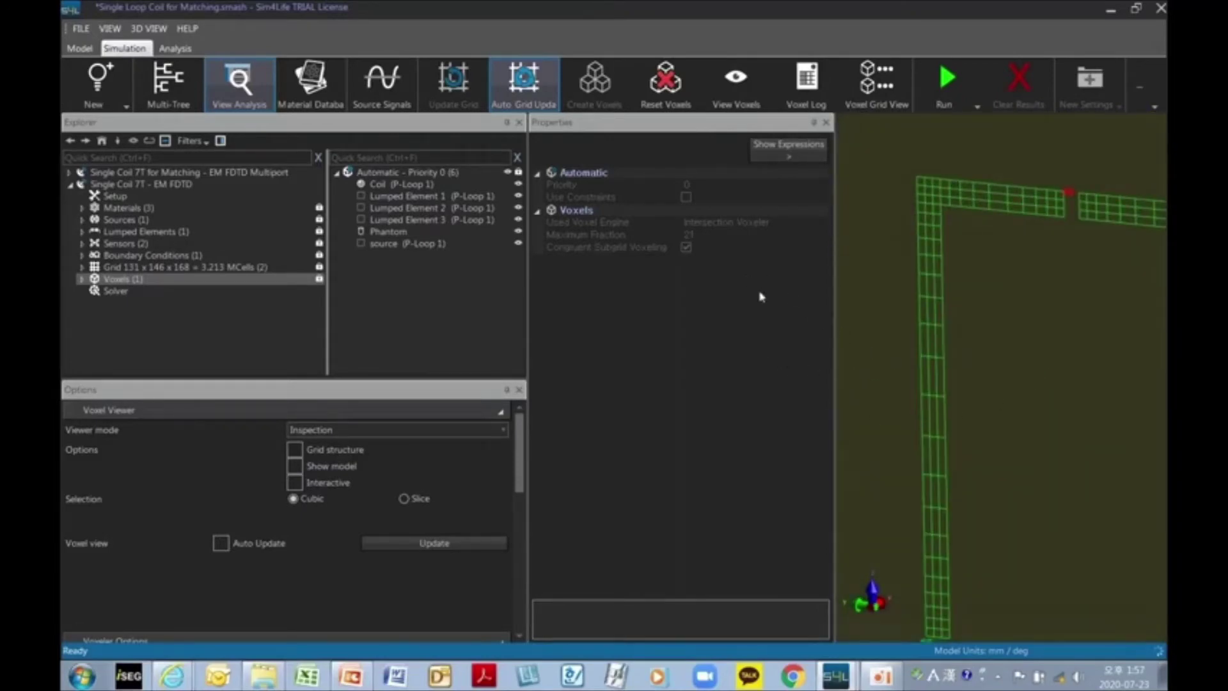
Step: Set the Solver kernel of the Single Coil 7T simulation to CUDA
{"action": "left_click", "coordinate": [136, 293]}
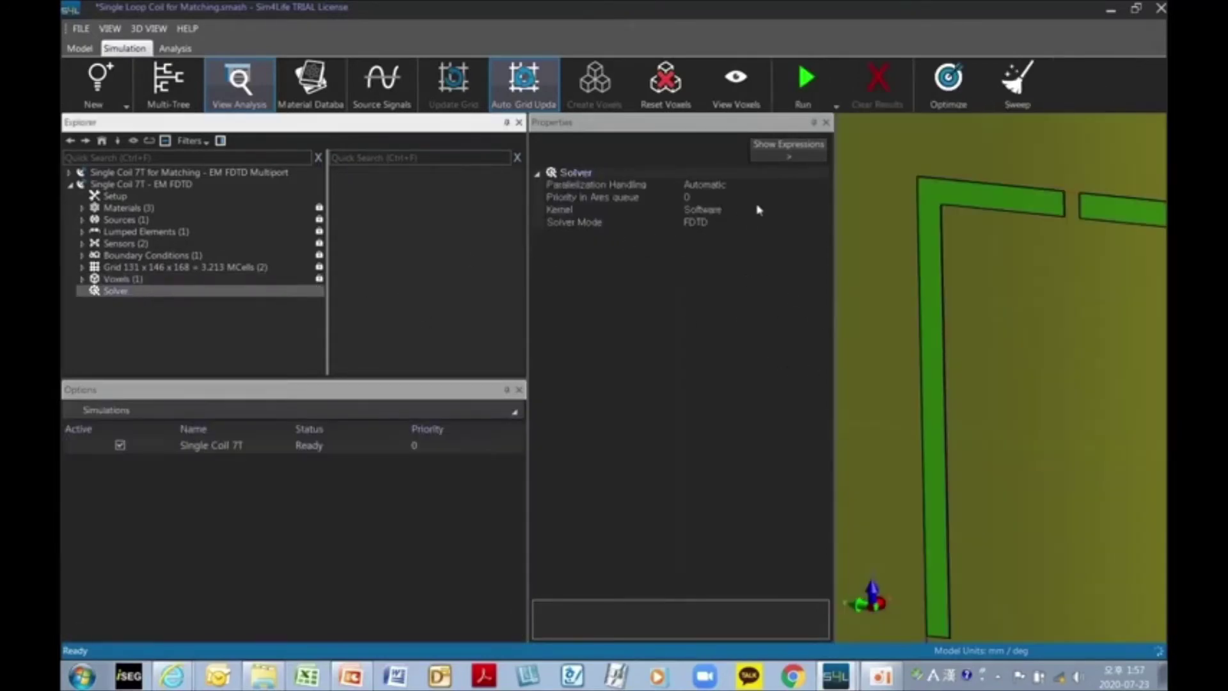
{"action": "left_click", "coordinate": [815, 210]}
{"action": "left_click", "coordinate": [823, 210]}
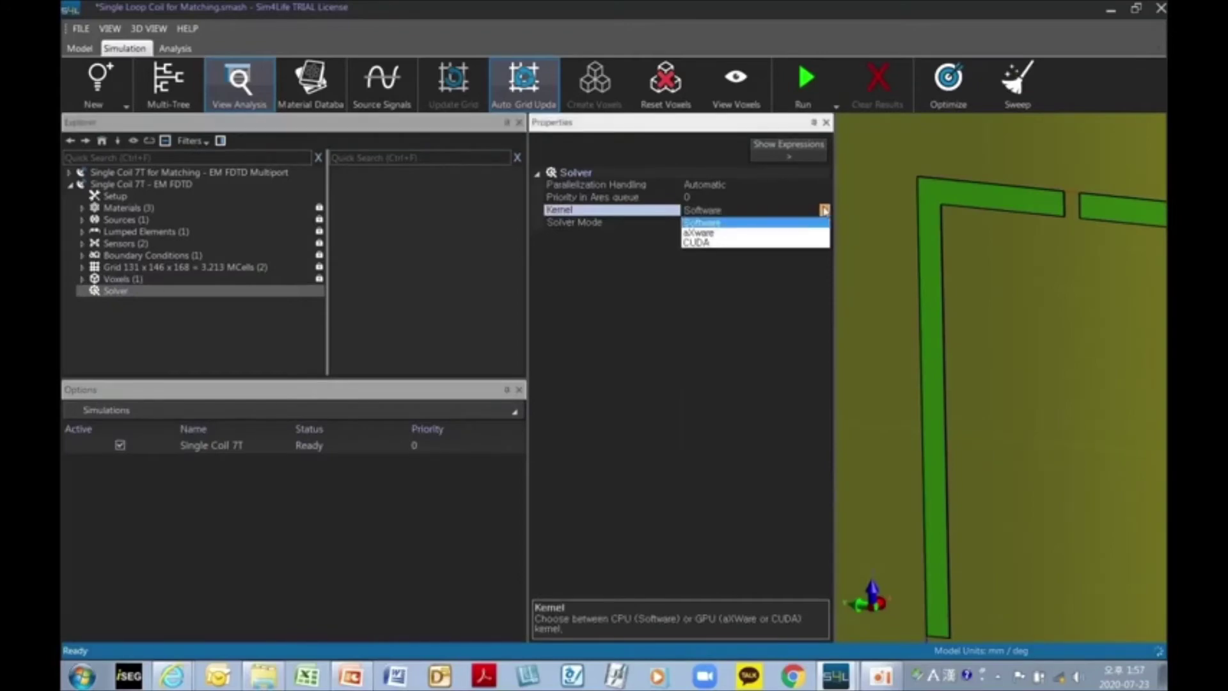
{"action": "left_click", "coordinate": [801, 244]}
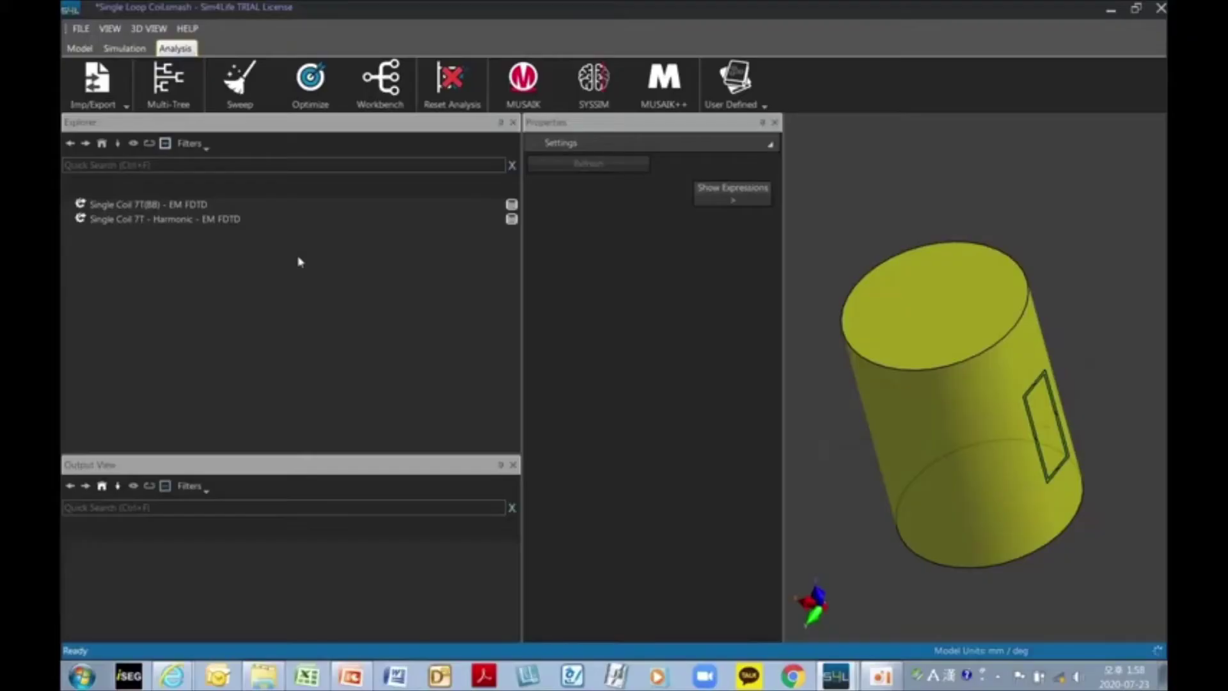
Step: Extract the source (P-Loop 1) sensor from the Single Coil 7T(BB) simulation results
{"action": "left_click", "coordinate": [106, 205]}
{"action": "left_click_drag", "start_coordinate": [348, 456], "coordinate": [373, 393]}
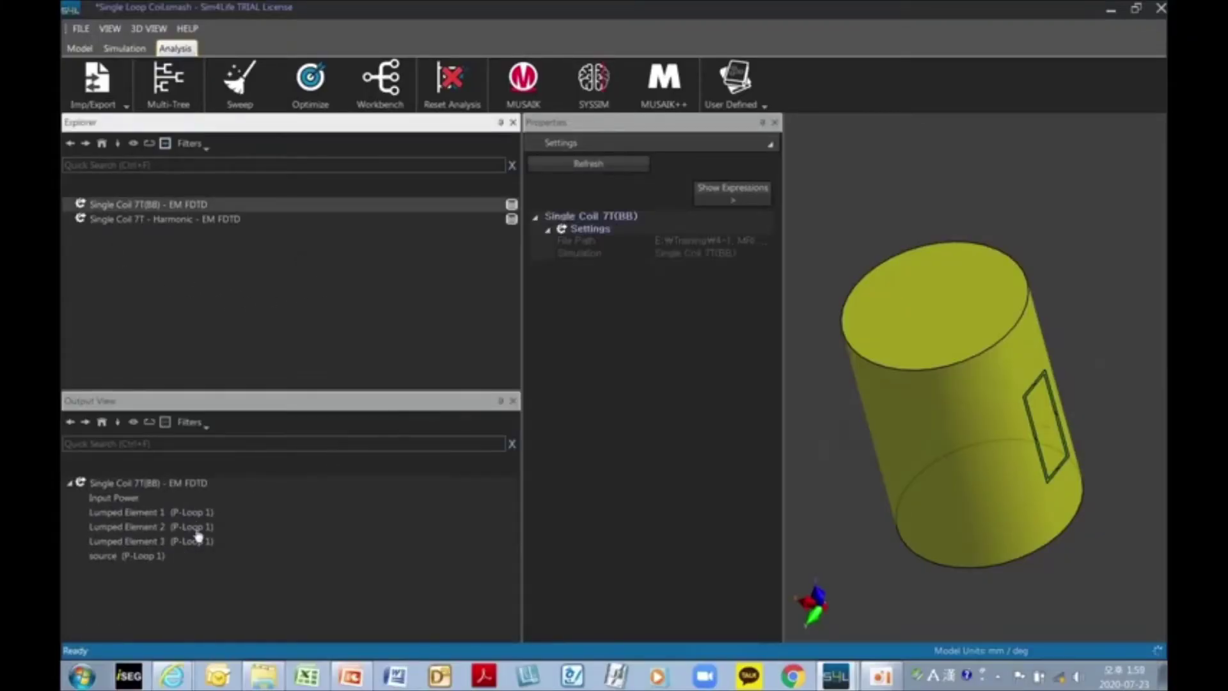
{"action": "left_click", "coordinate": [122, 555]}
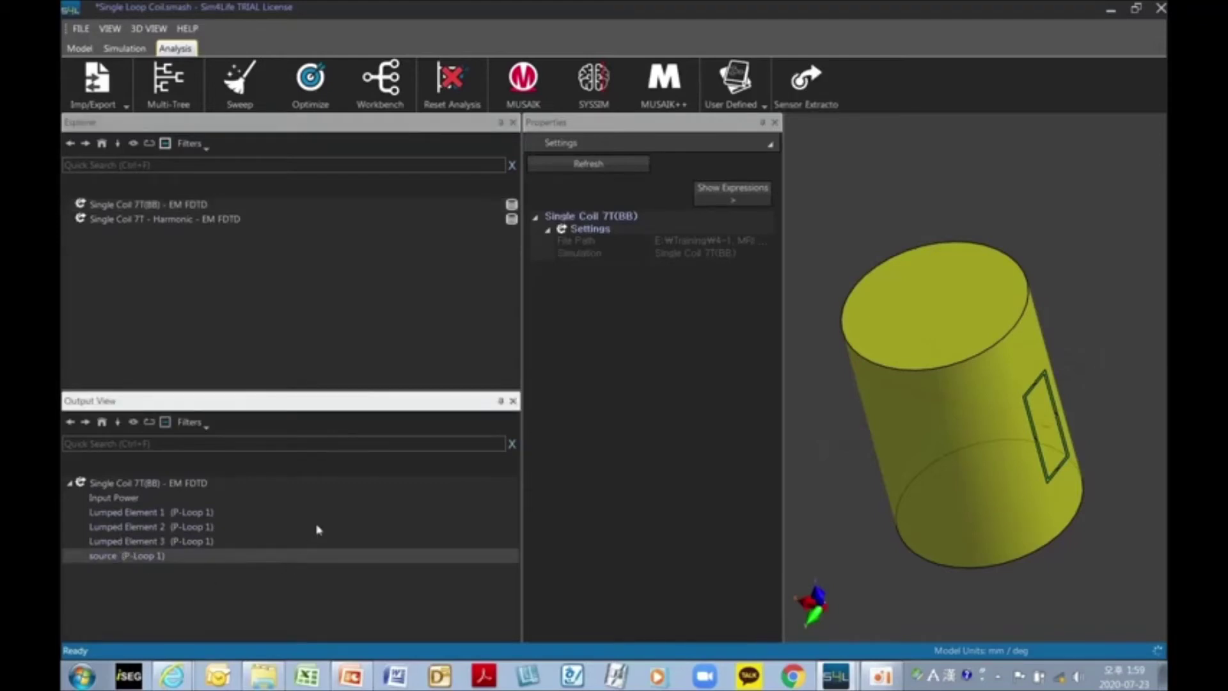
{"action": "left_click", "coordinate": [809, 83]}
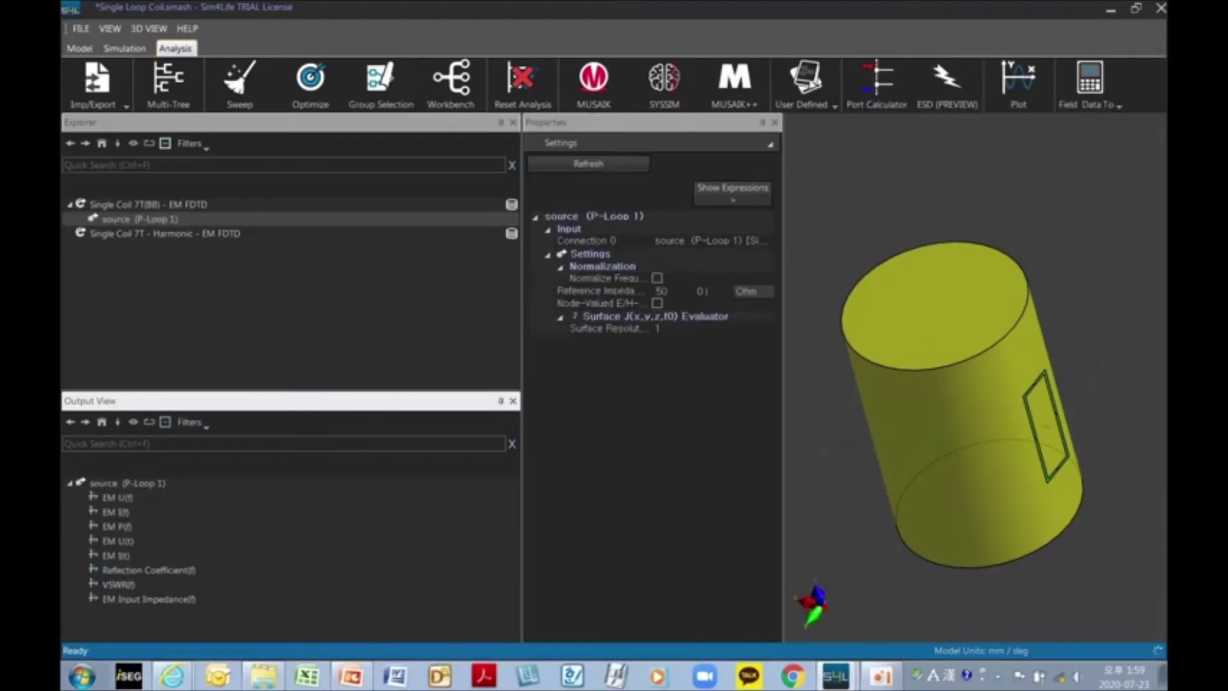
Step: Plot the time-domain voltage EM U(t) of the broadband source sensor and close the plot window after viewing
{"action": "left_click", "coordinate": [116, 545]}
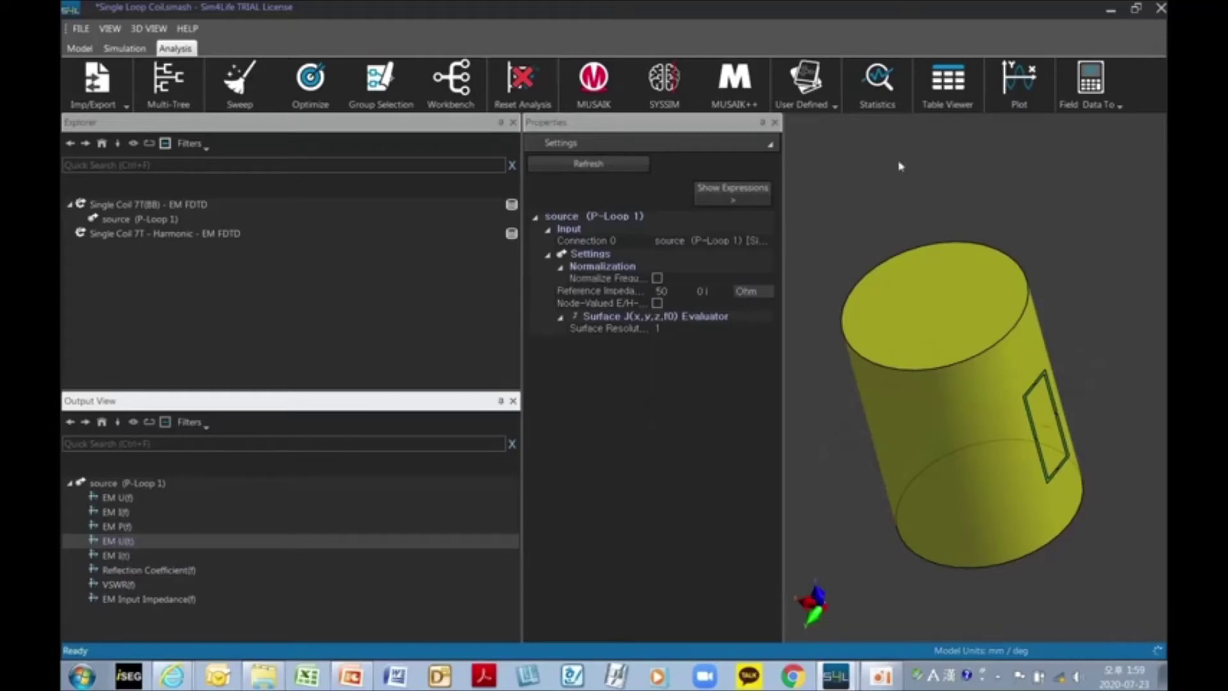
{"action": "left_click", "coordinate": [1017, 101]}
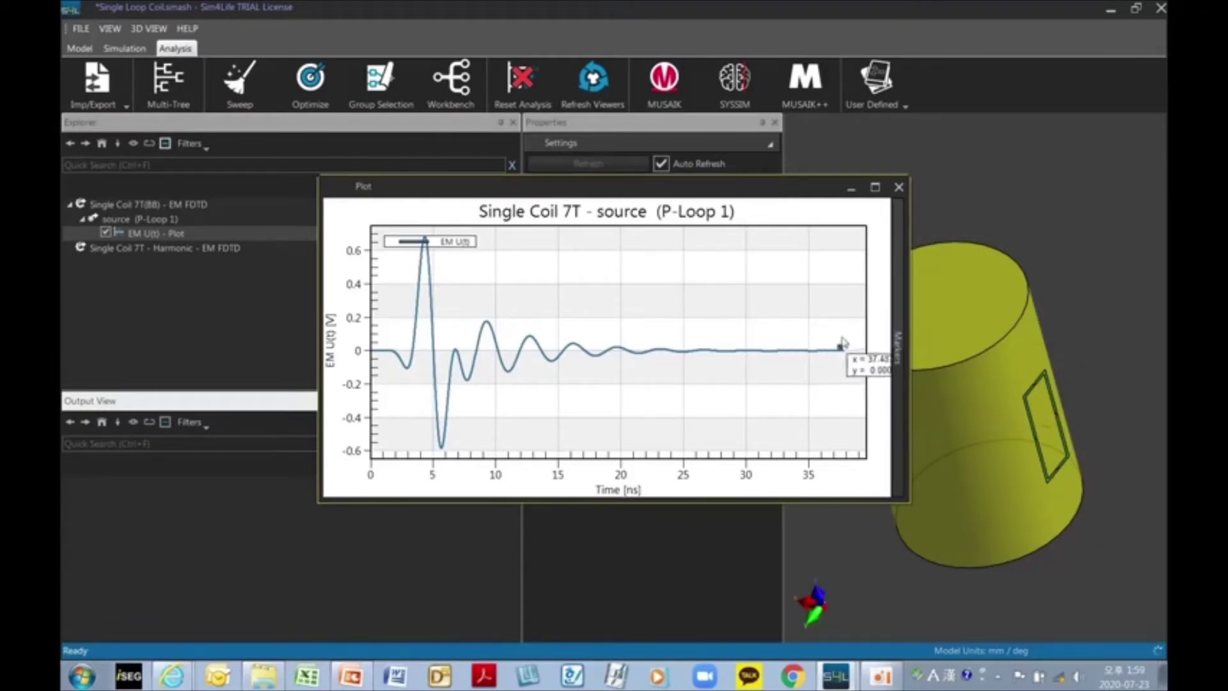
{"action": "left_click", "coordinate": [899, 187]}
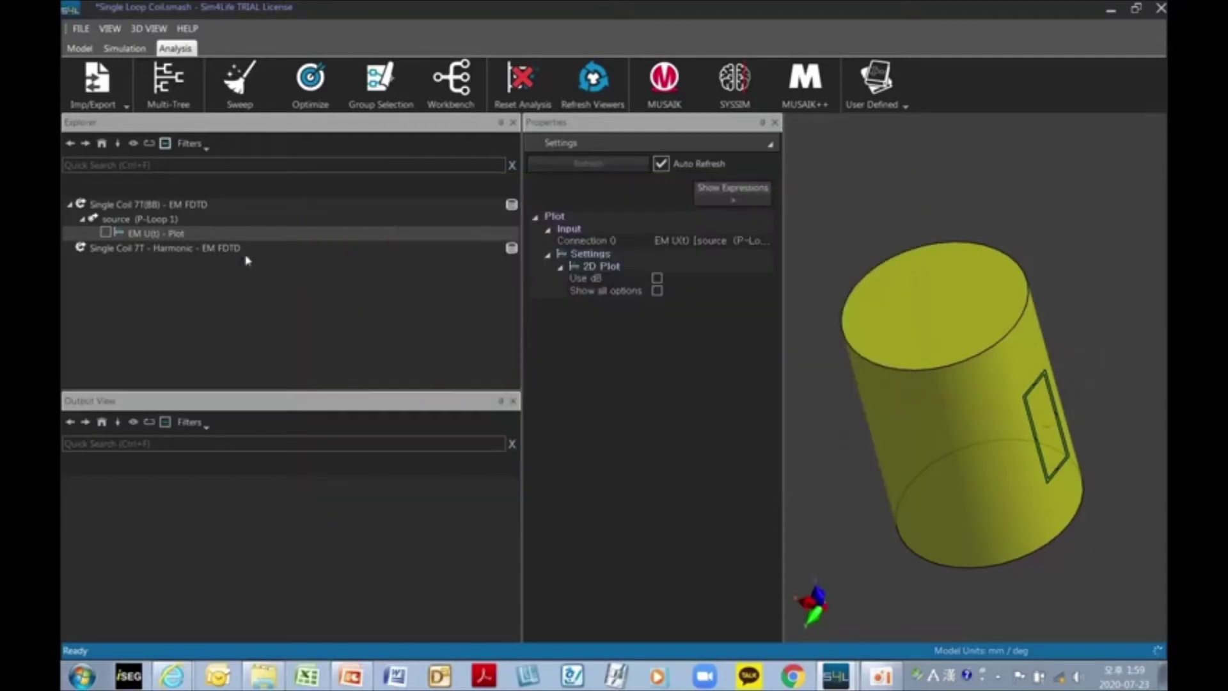
Step: Plot the time-domain current EM I(t) of the broadband source sensor and close the plot window after viewing
{"action": "left_click", "coordinate": [165, 220]}
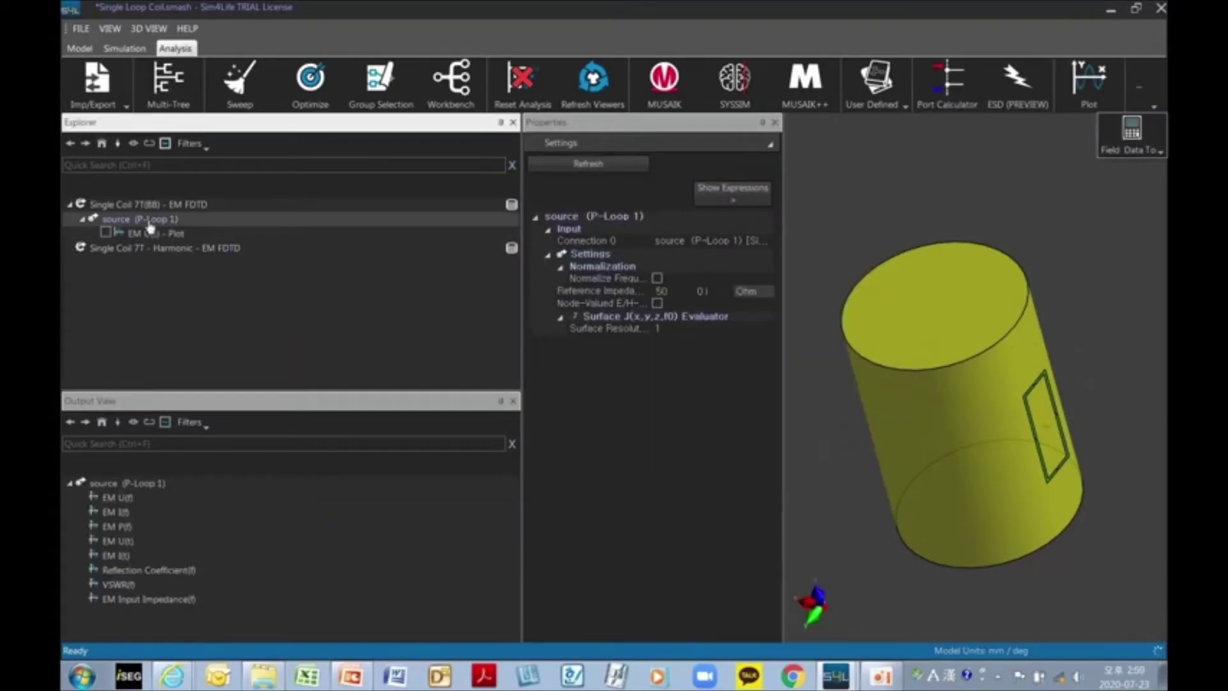
{"action": "left_click", "coordinate": [118, 556]}
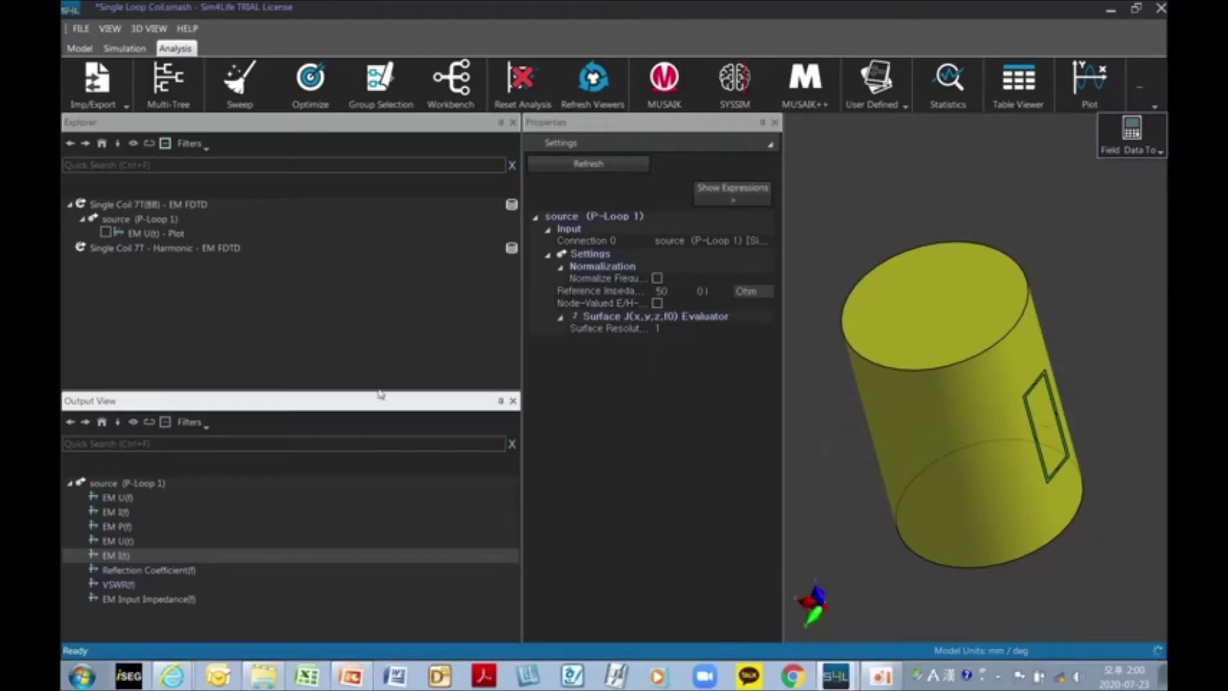
{"action": "left_click", "coordinate": [1103, 98]}
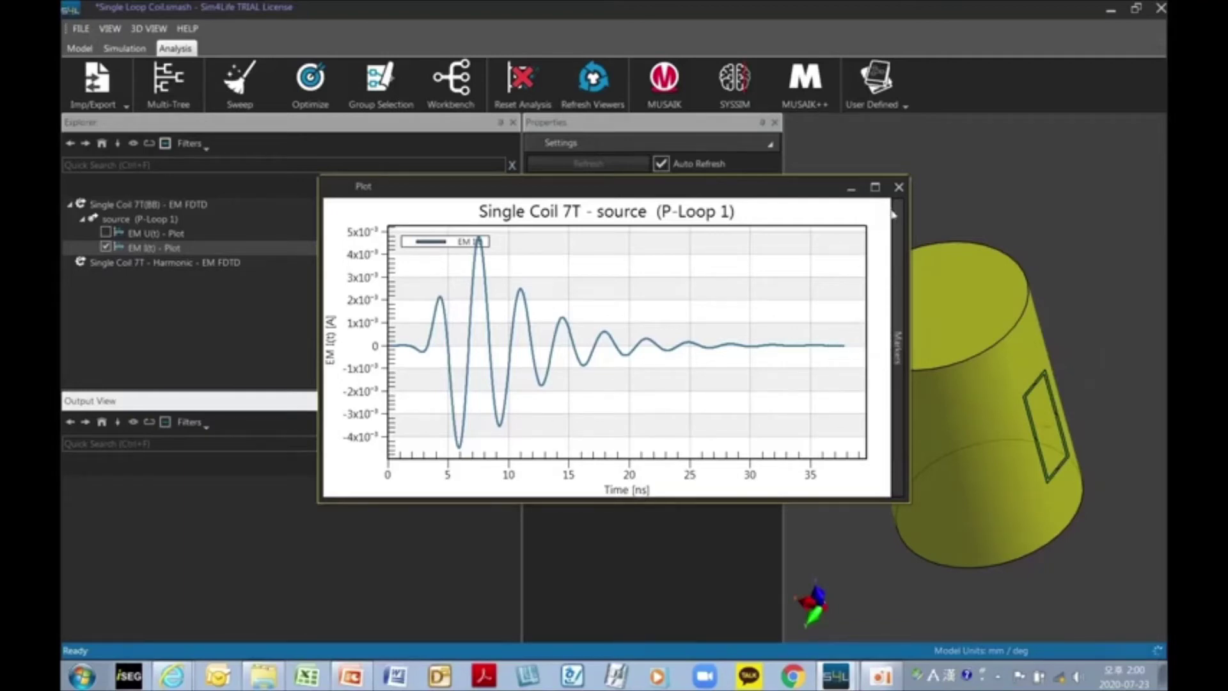
{"action": "left_click", "coordinate": [898, 187]}
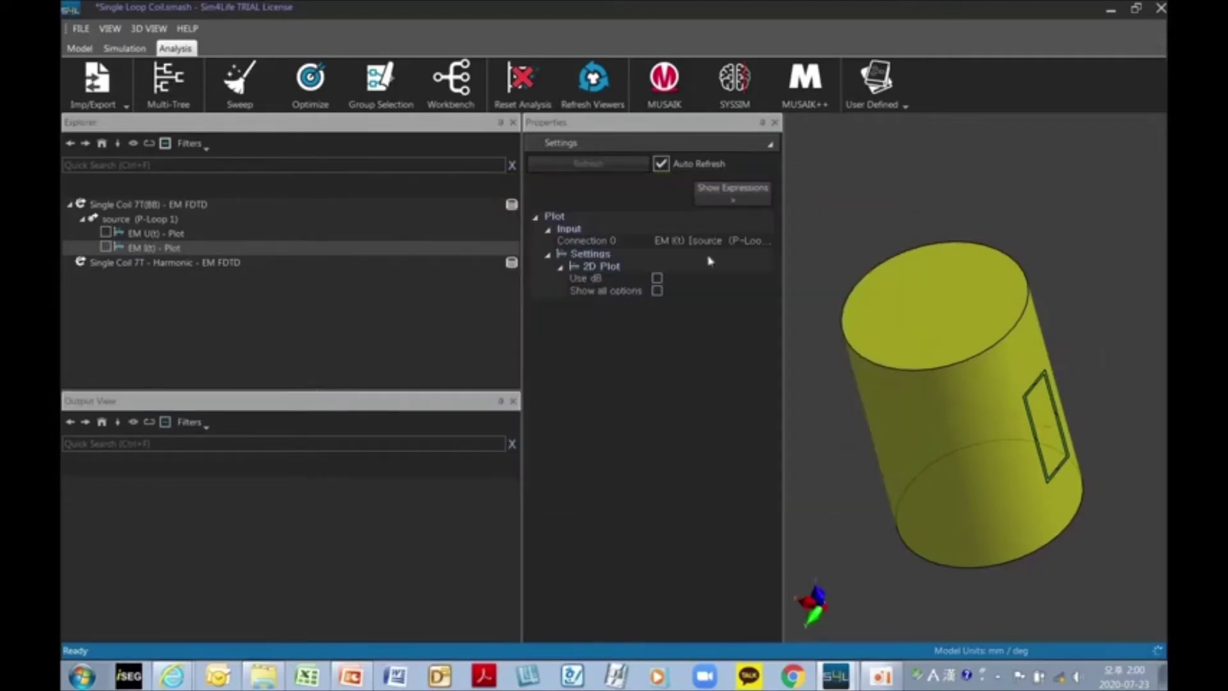
Step: Plot the Reflection Coefficient(f) of the broadband source sensor as a 2D plot and move its window clear of the result tree
{"action": "left_click", "coordinate": [153, 206]}
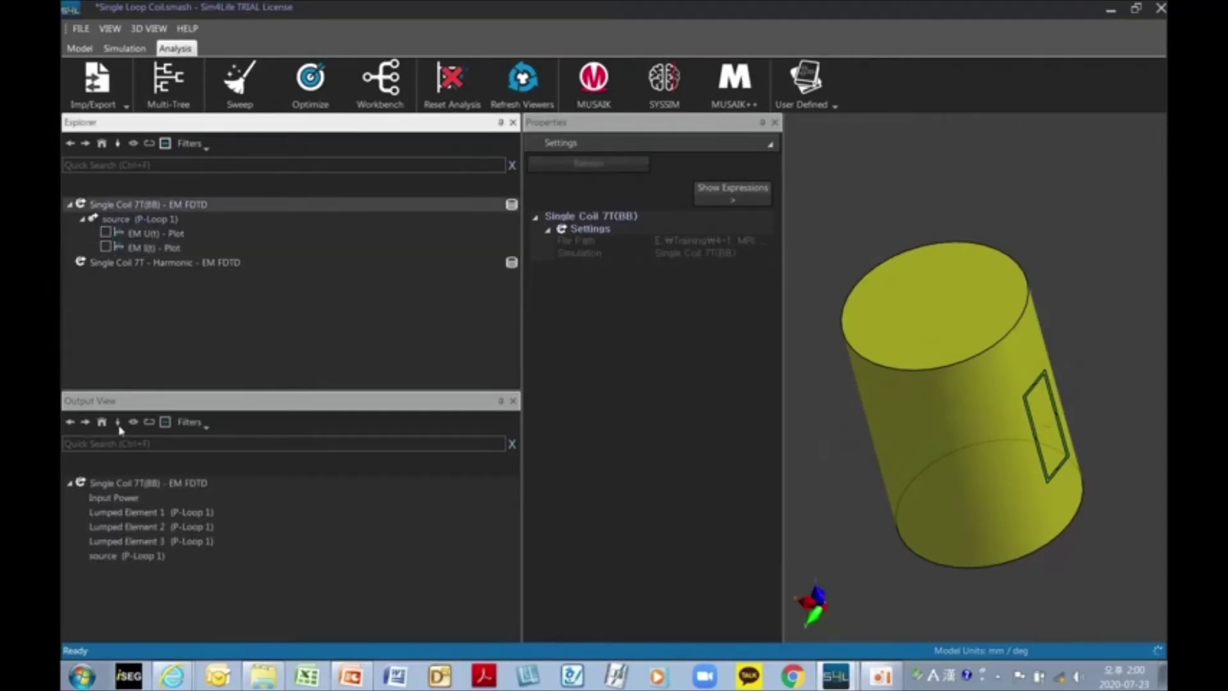
{"action": "left_click", "coordinate": [126, 222]}
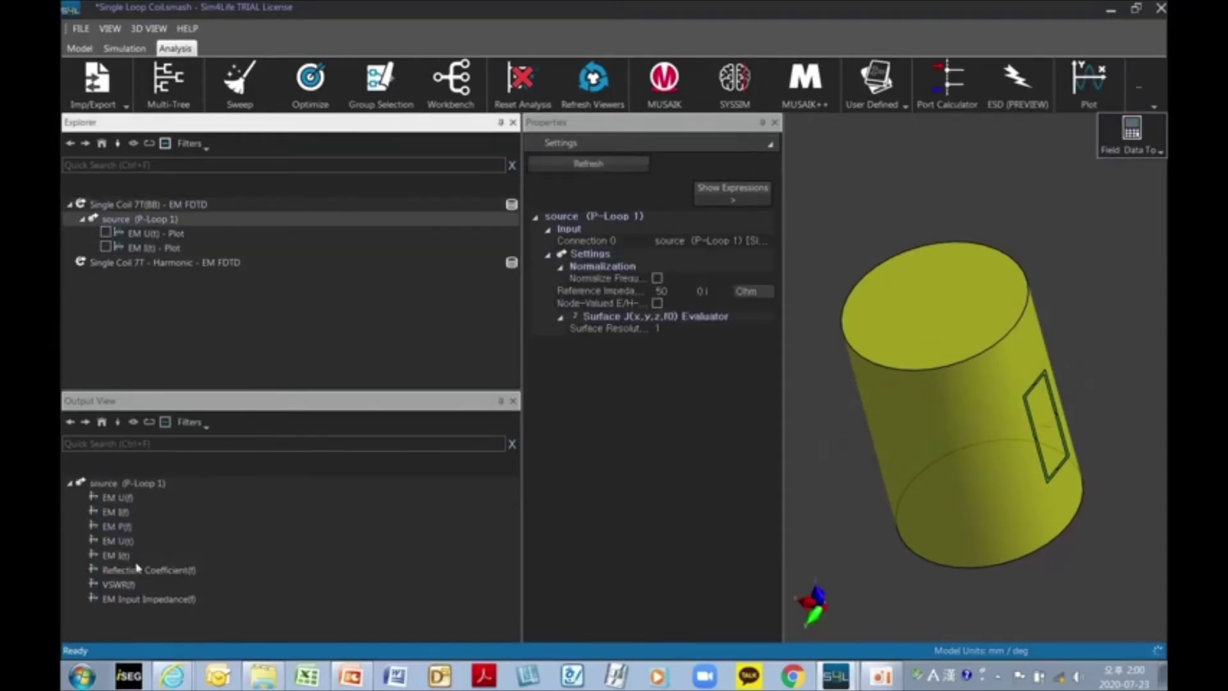
{"action": "left_click", "coordinate": [117, 573]}
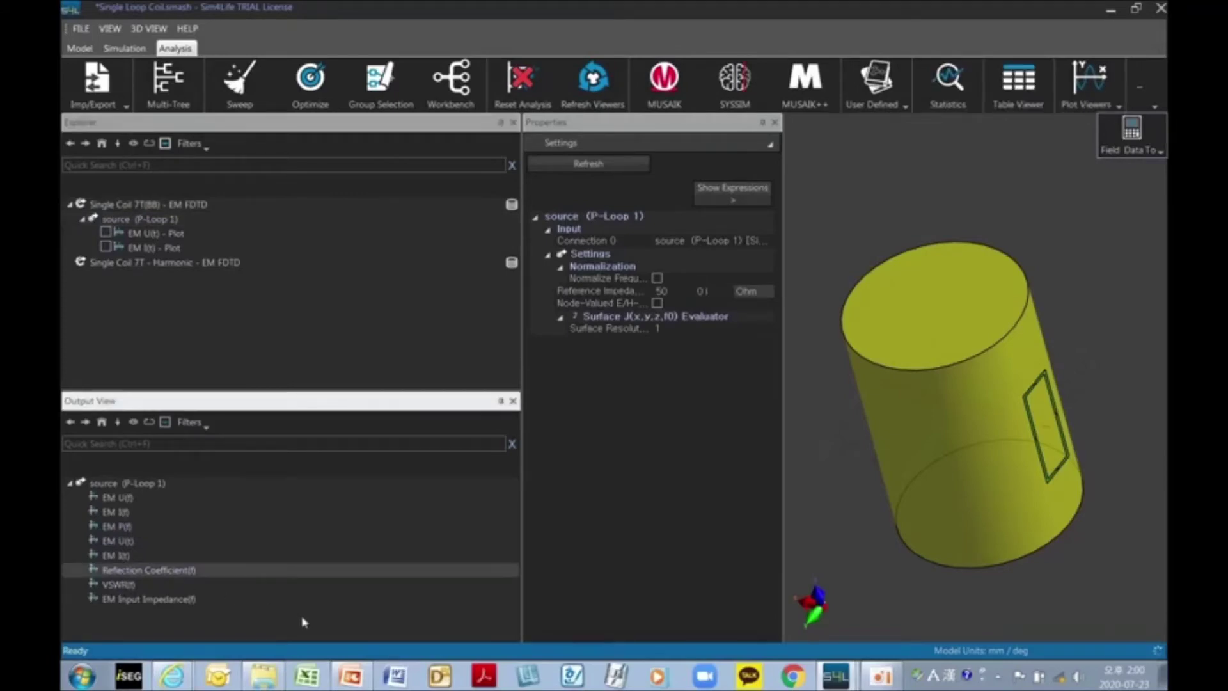
{"action": "left_click", "coordinate": [1083, 90]}
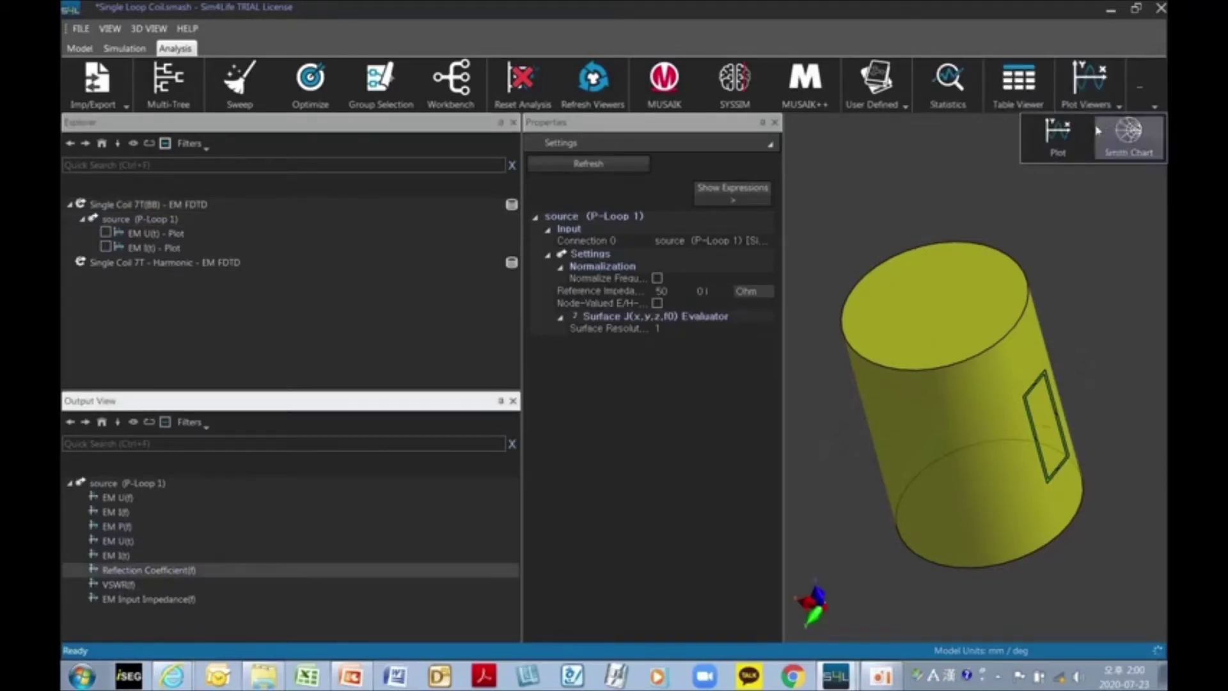
{"action": "left_click", "coordinate": [1058, 135]}
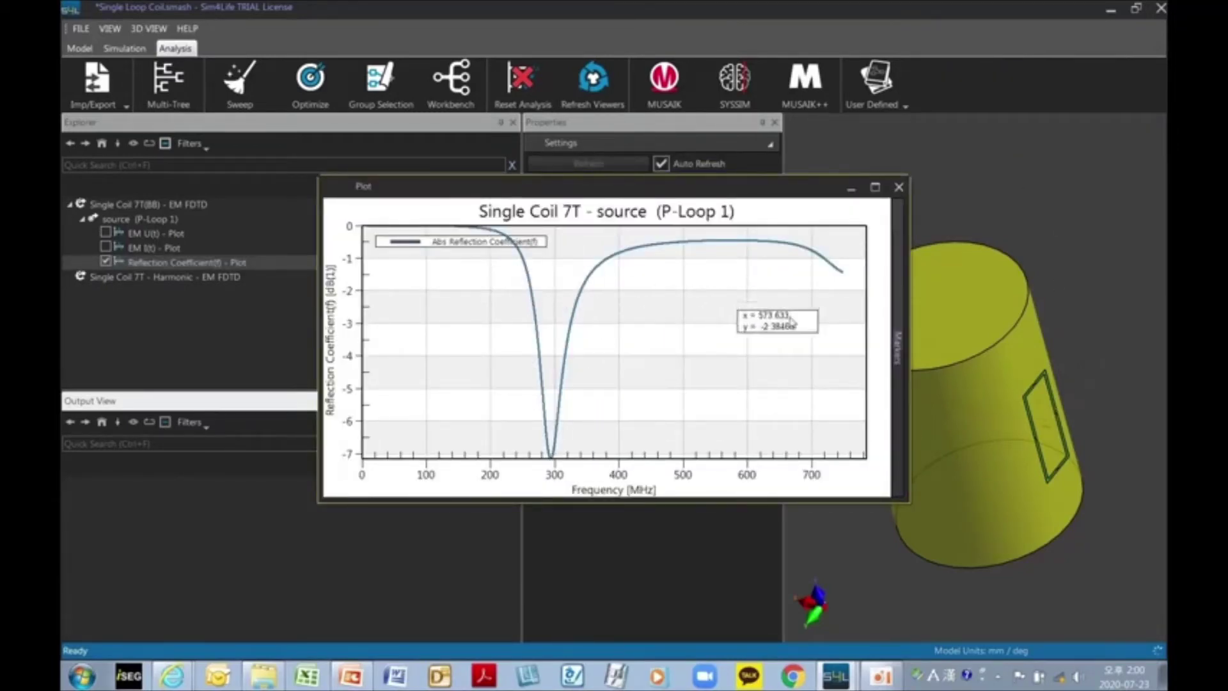
{"action": "left_click_drag", "start_coordinate": [487, 187], "coordinate": [657, 201]}
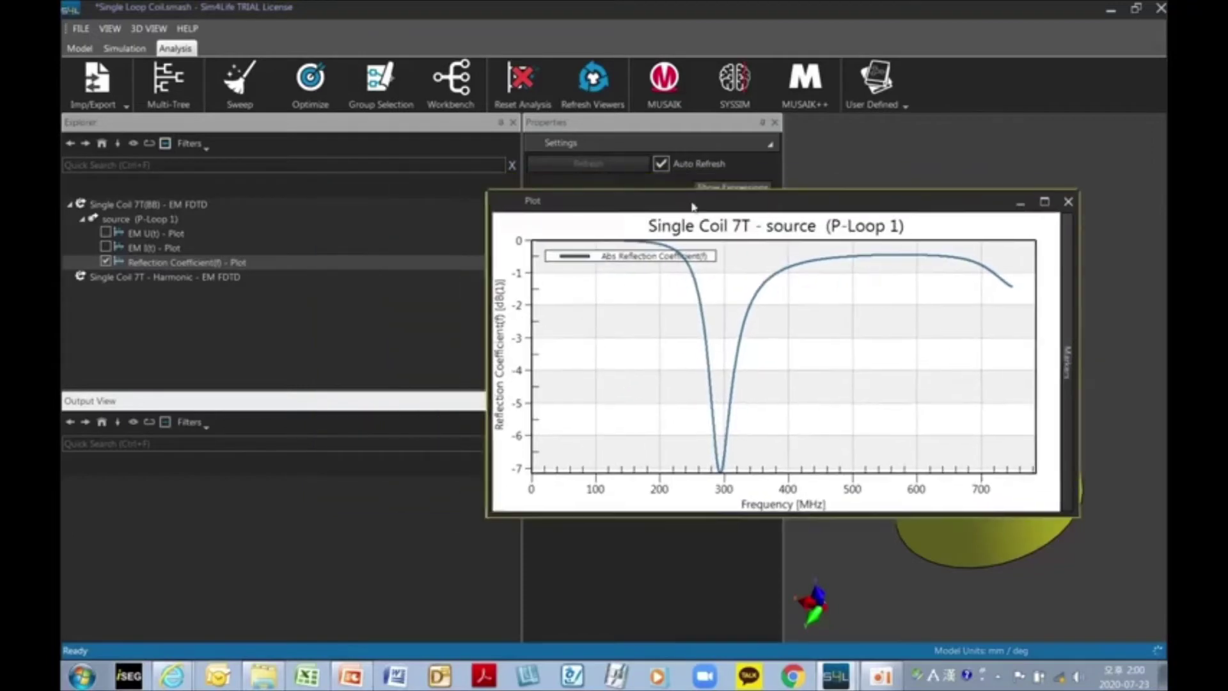
Step: Plot the EM Input Impedance(f) of the broadband source sensor and close the reflection coefficient plot window
{"action": "left_click", "coordinate": [120, 208]}
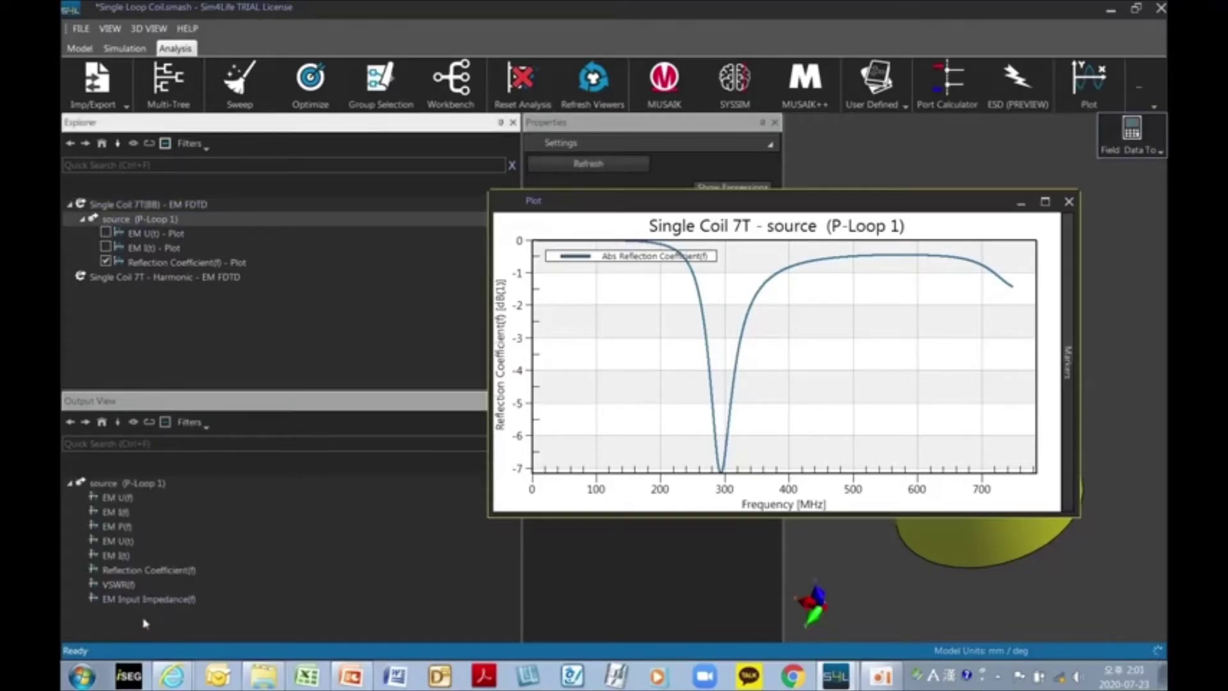
{"action": "left_click", "coordinate": [115, 584]}
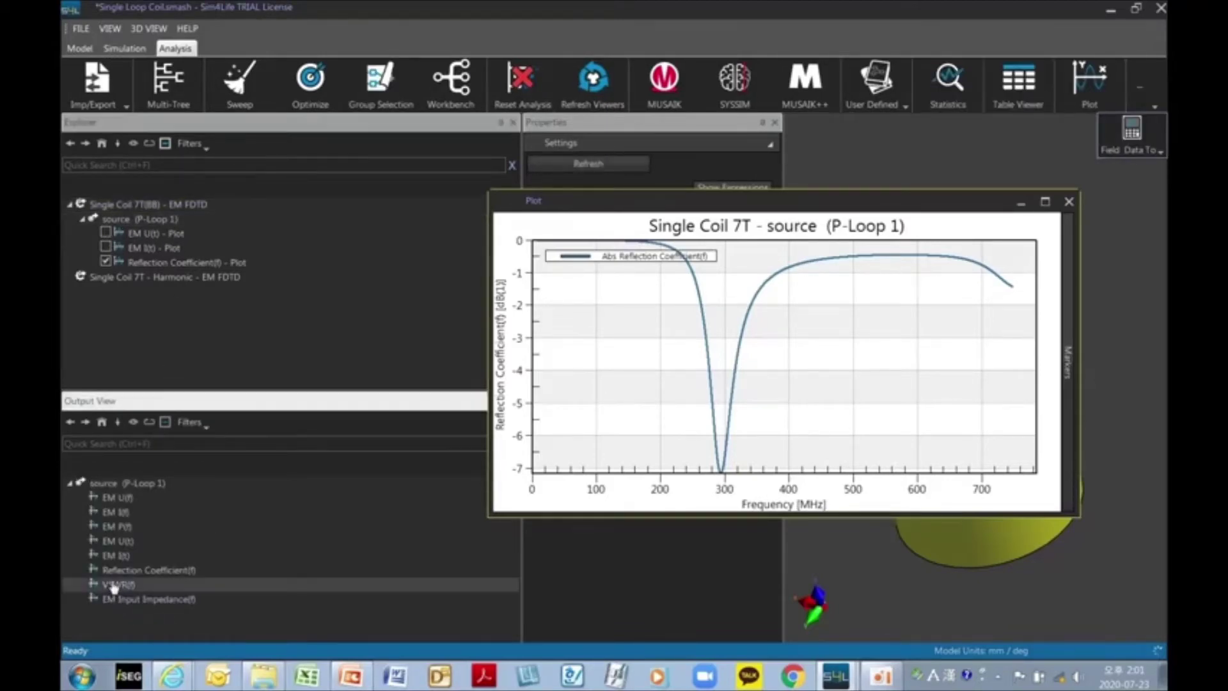
{"action": "left_click", "coordinate": [144, 602]}
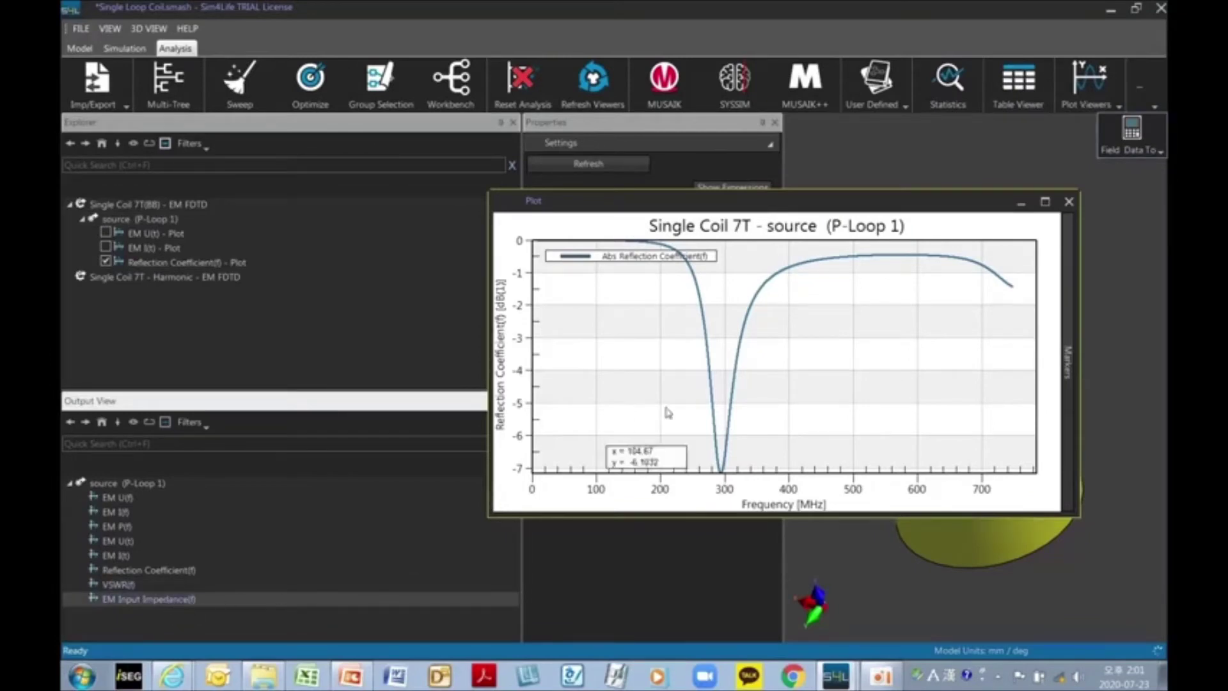
{"action": "left_click", "coordinate": [1101, 86]}
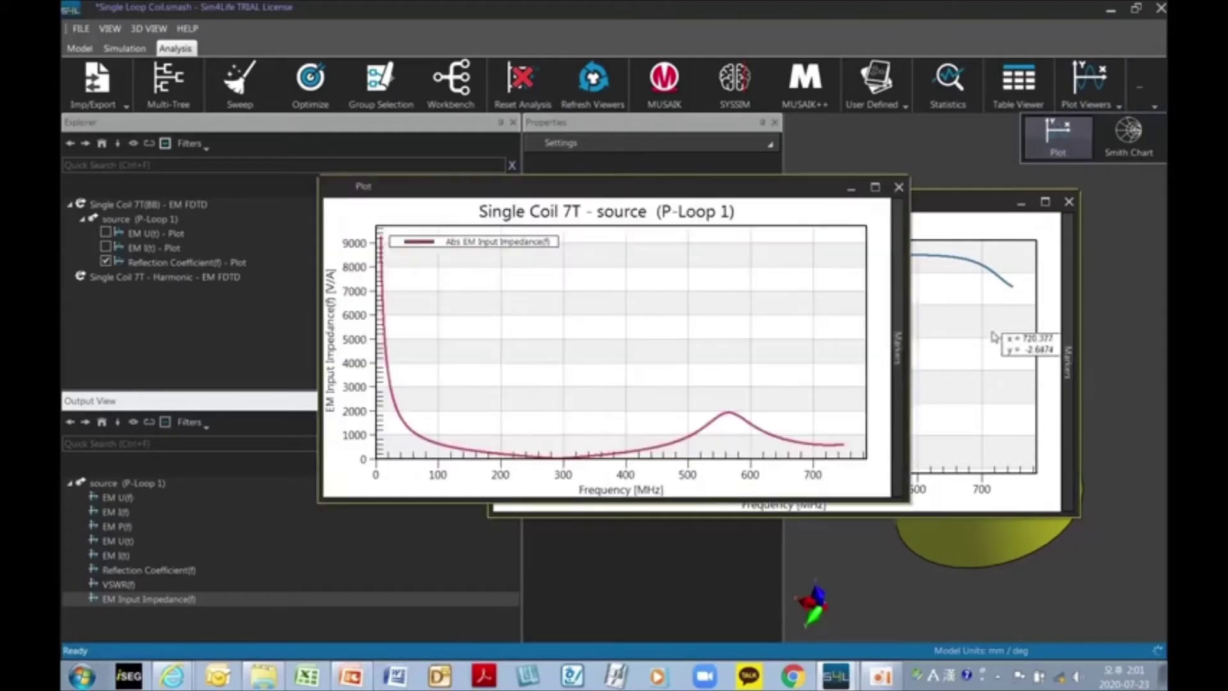
{"action": "left_click", "coordinate": [1068, 202]}
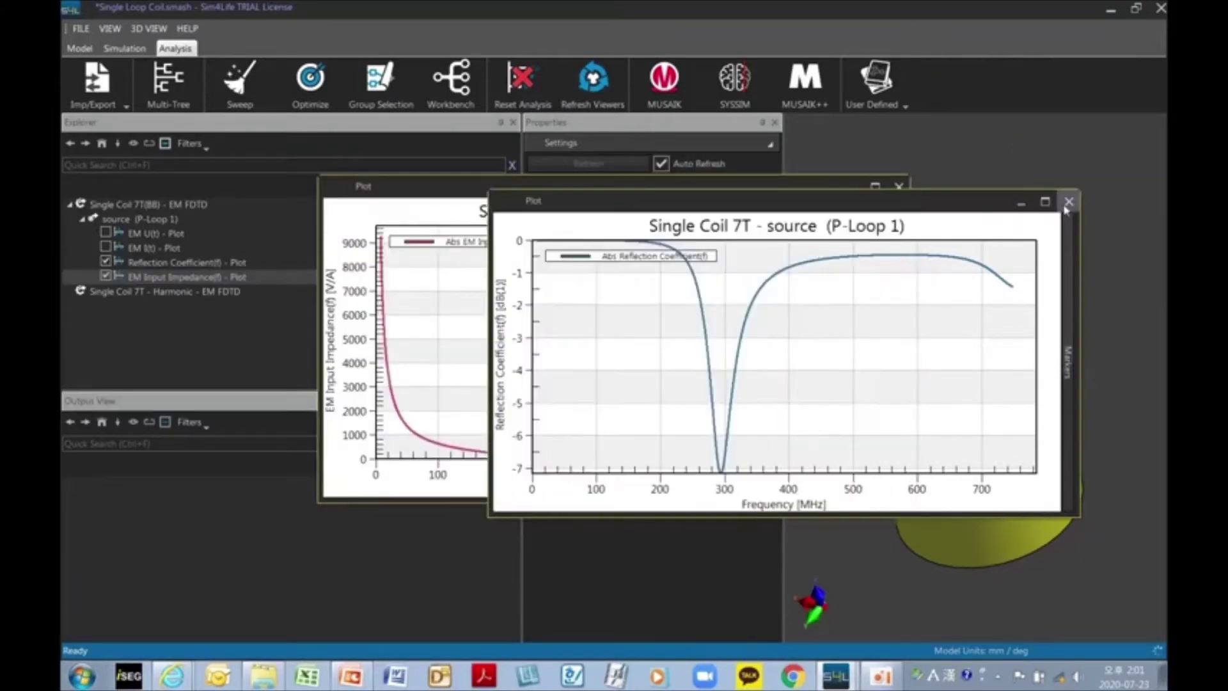
{"action": "left_click", "coordinate": [1068, 202]}
{"action": "left_click_drag", "start_coordinate": [576, 192], "coordinate": [672, 329]}
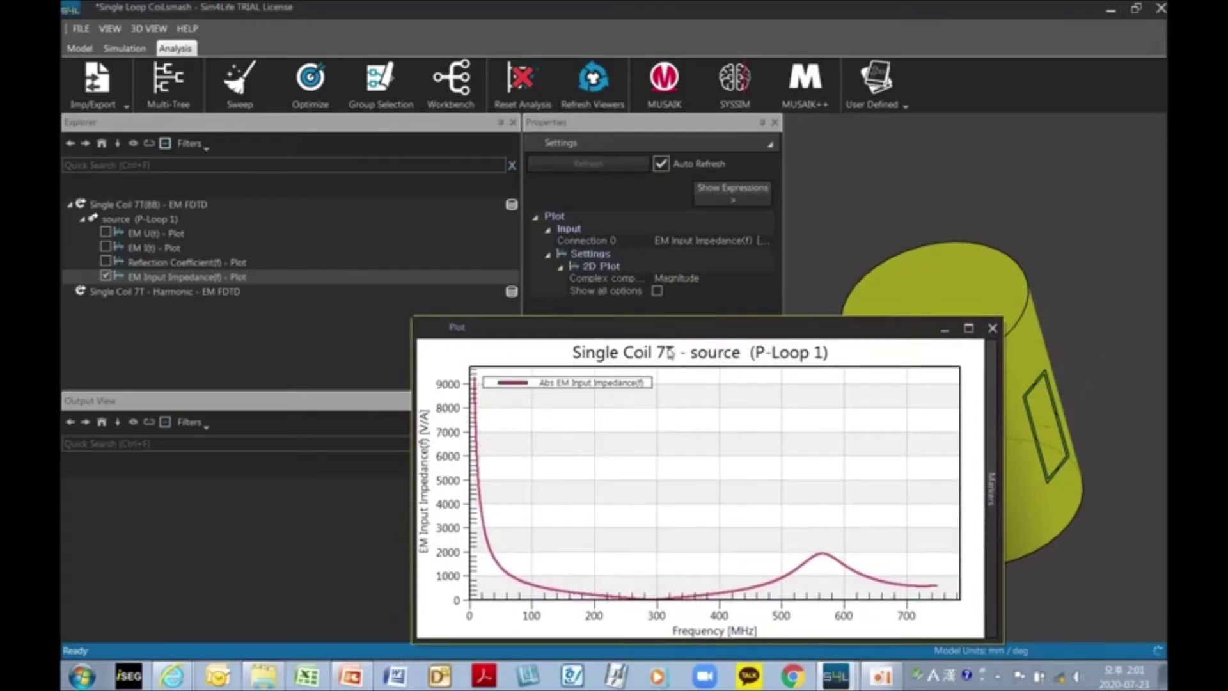
Step: Set the complex component of the EM Input Impedance(f) plot to Real/Imag
{"action": "mouse_move", "coordinate": [481, 376]}
{"action": "left_click", "coordinate": [697, 277]}
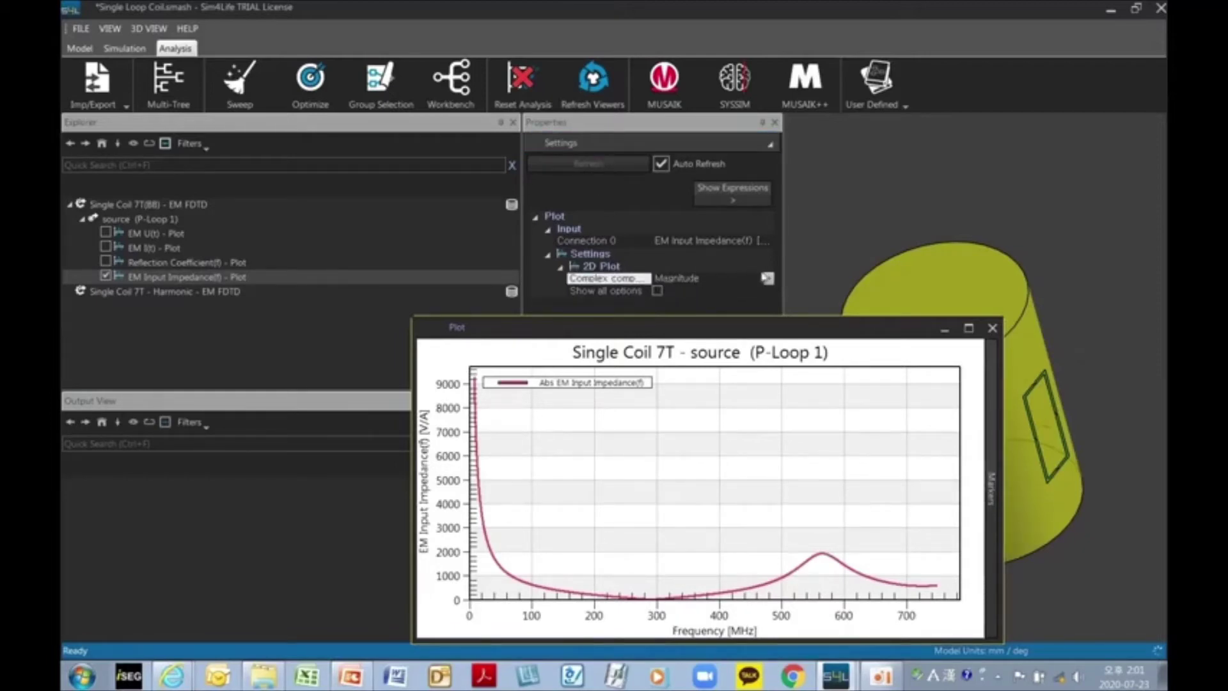
{"action": "left_click", "coordinate": [765, 278]}
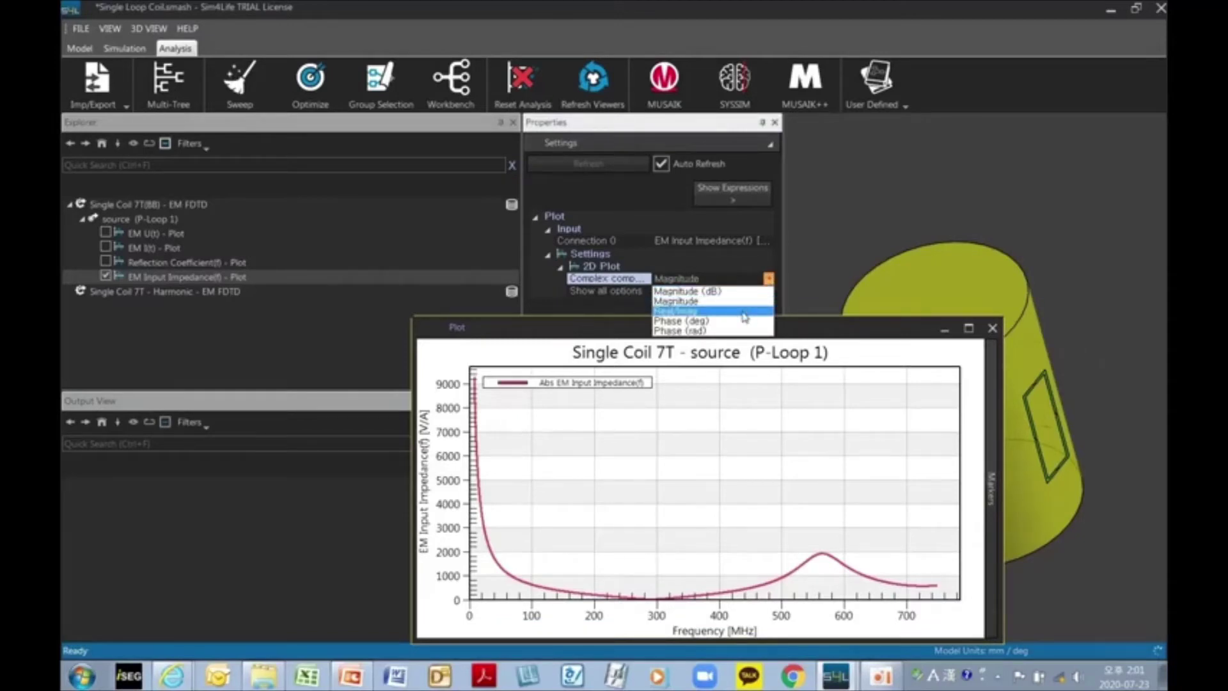
{"action": "left_click", "coordinate": [744, 311]}
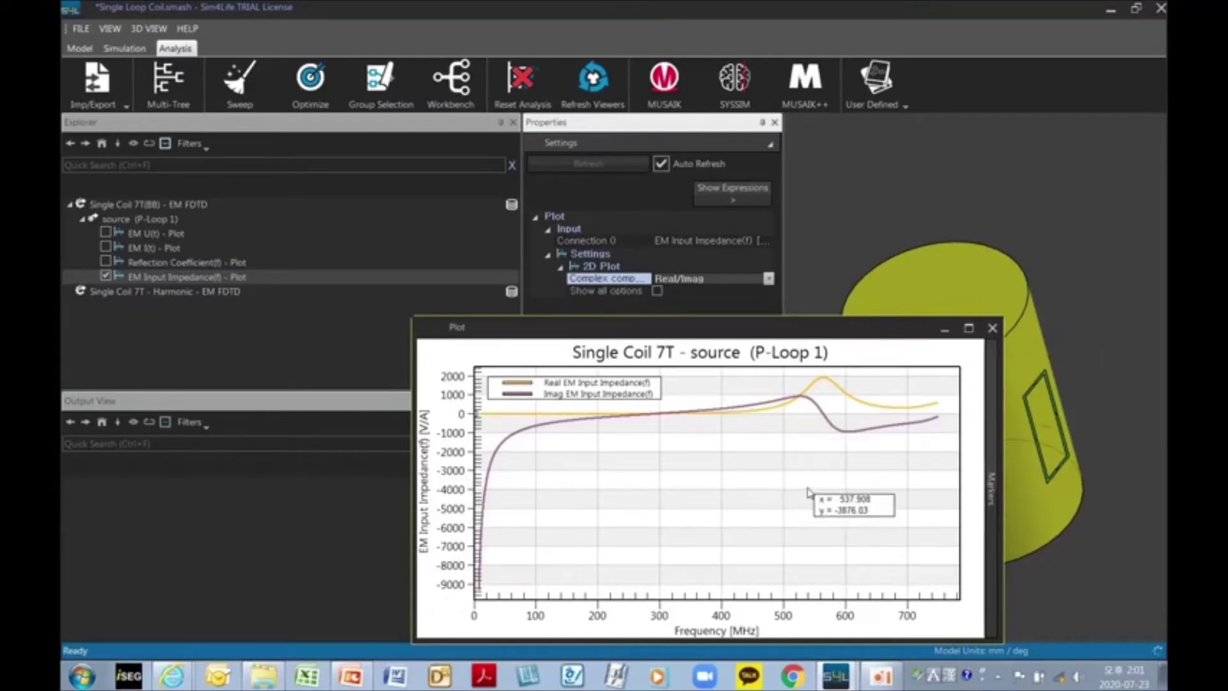
Step: Examine the real and imaginary input impedance curves up close around 300 MHz and close the plot window
{"action": "left_click_drag", "start_coordinate": [813, 486], "coordinate": [537, 378]}
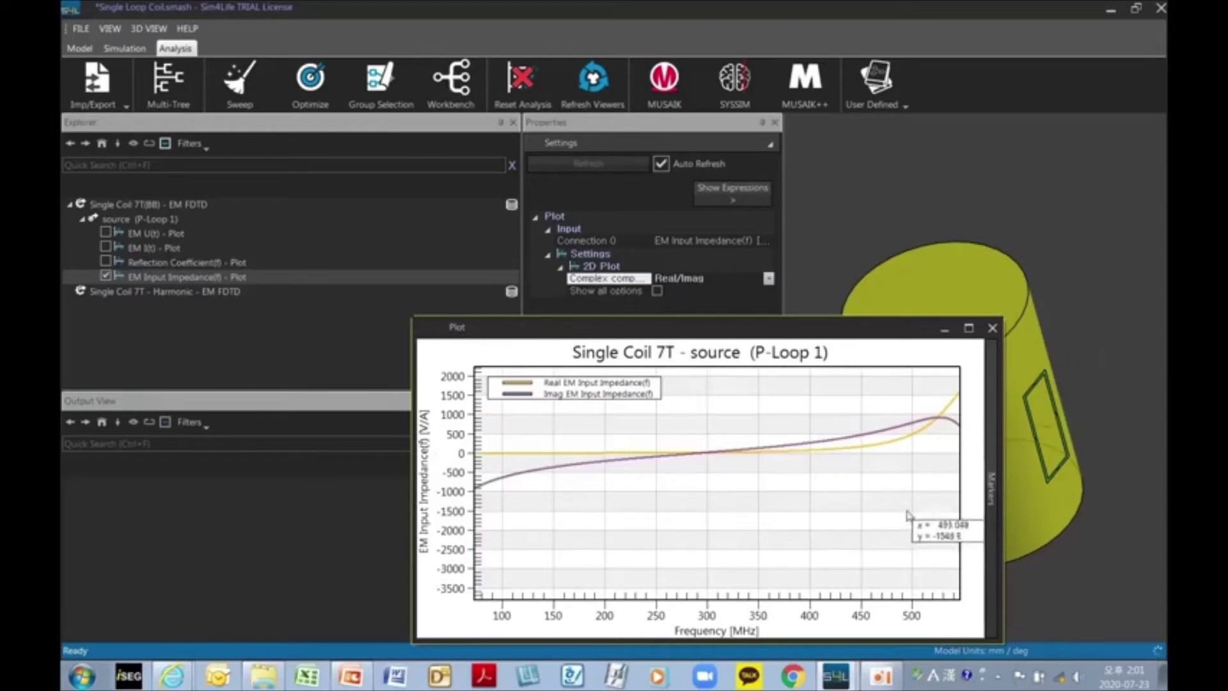
{"action": "left_click_drag", "start_coordinate": [909, 515], "coordinate": [574, 398]}
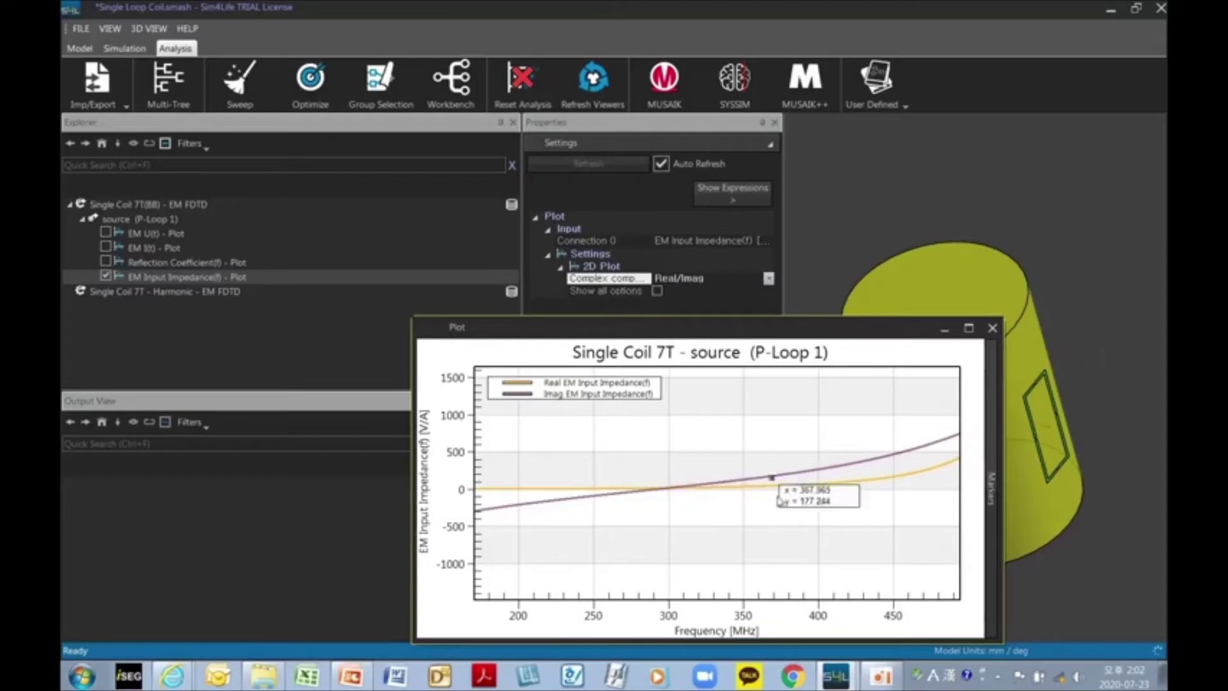
{"action": "right_click", "coordinate": [757, 424]}
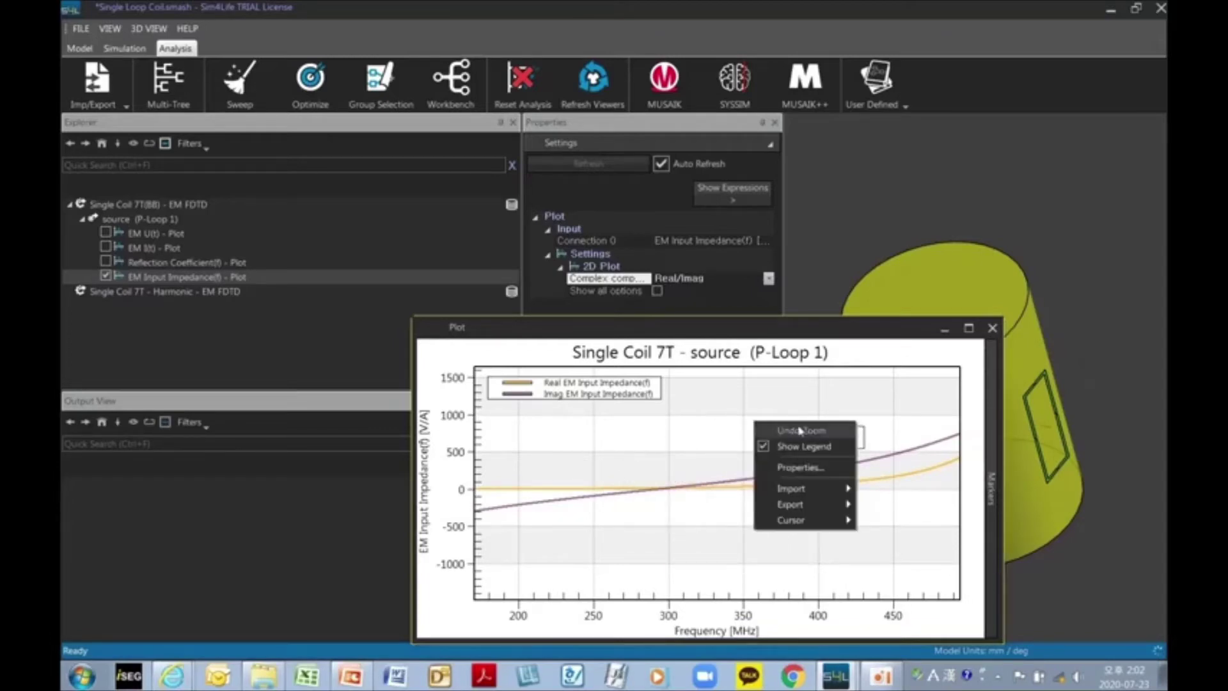
{"action": "left_click", "coordinate": [802, 430]}
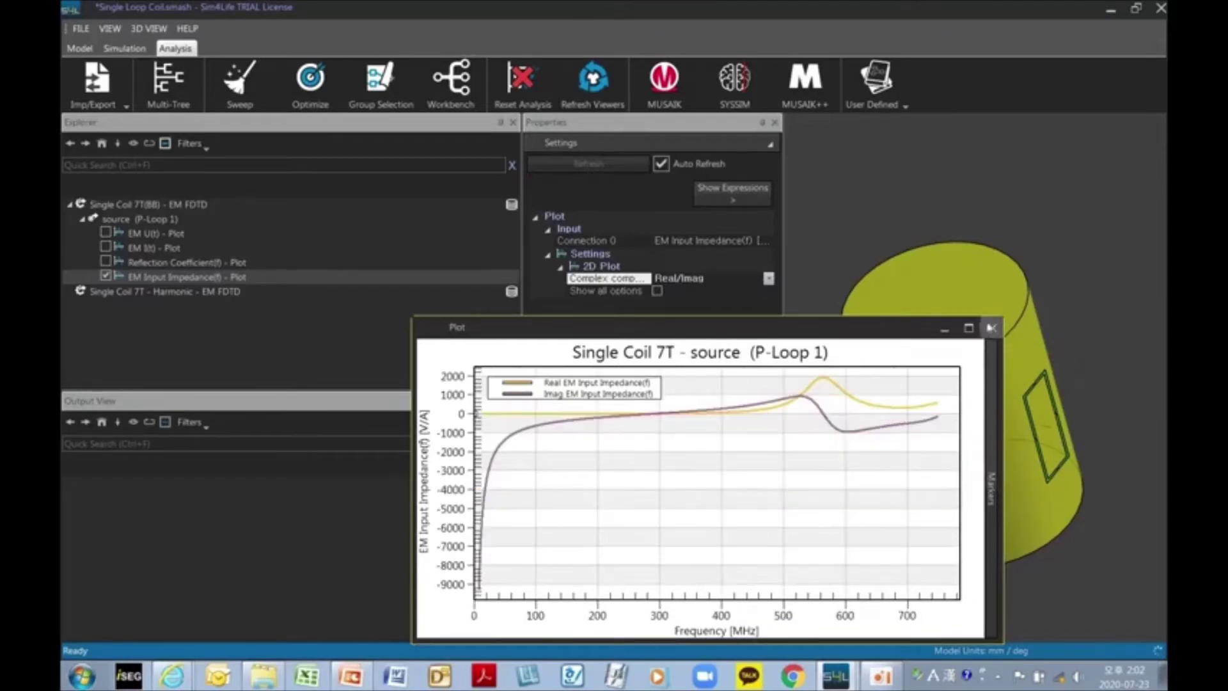
{"action": "left_click", "coordinate": [992, 328]}
Step: Extract the Overall Field sensor from the Single Coil 7T - Harmonic simulation results
{"action": "left_click", "coordinate": [127, 292]}
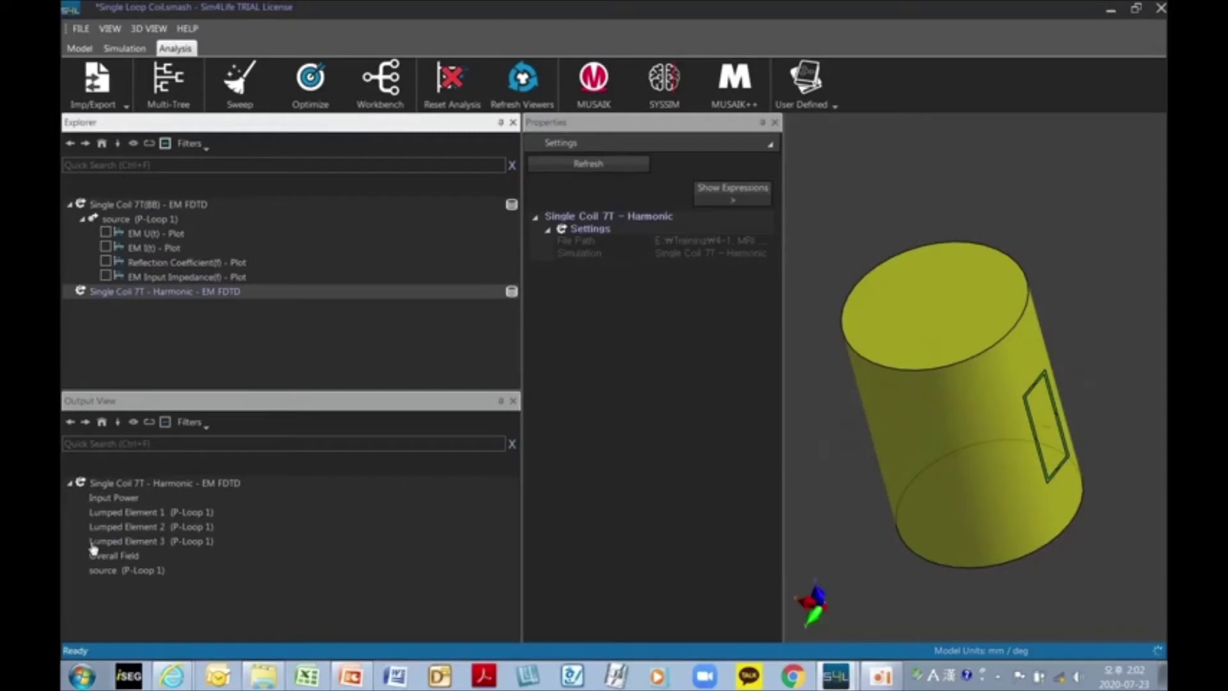
{"action": "left_click", "coordinate": [116, 558]}
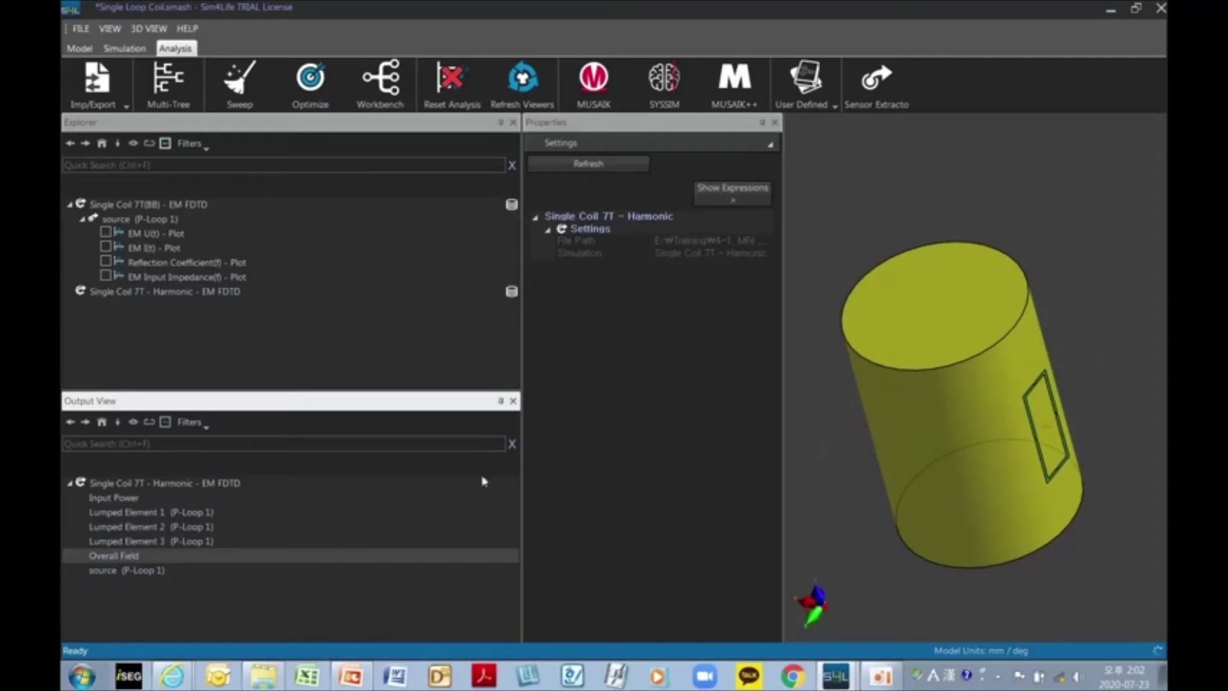
{"action": "left_click", "coordinate": [889, 75]}
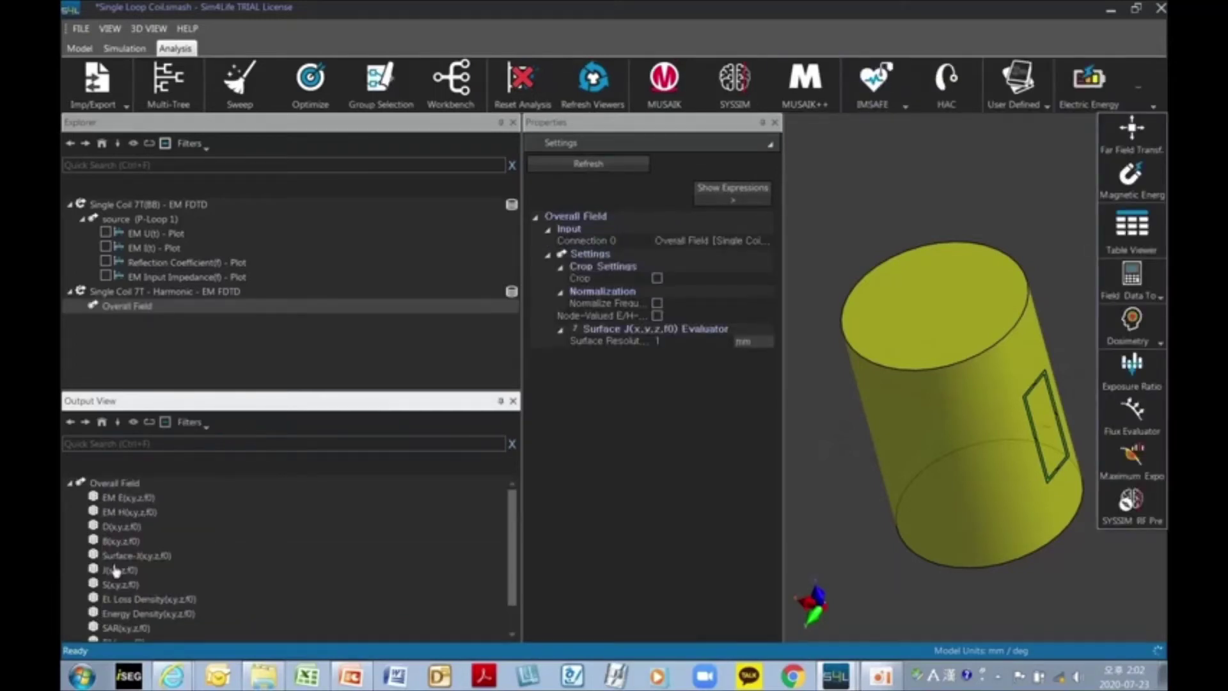
Step: Show the magnetic field EM H(x,y,z,f0) of the harmonic Overall Field in a Slice Viewer
{"action": "left_click", "coordinate": [122, 514]}
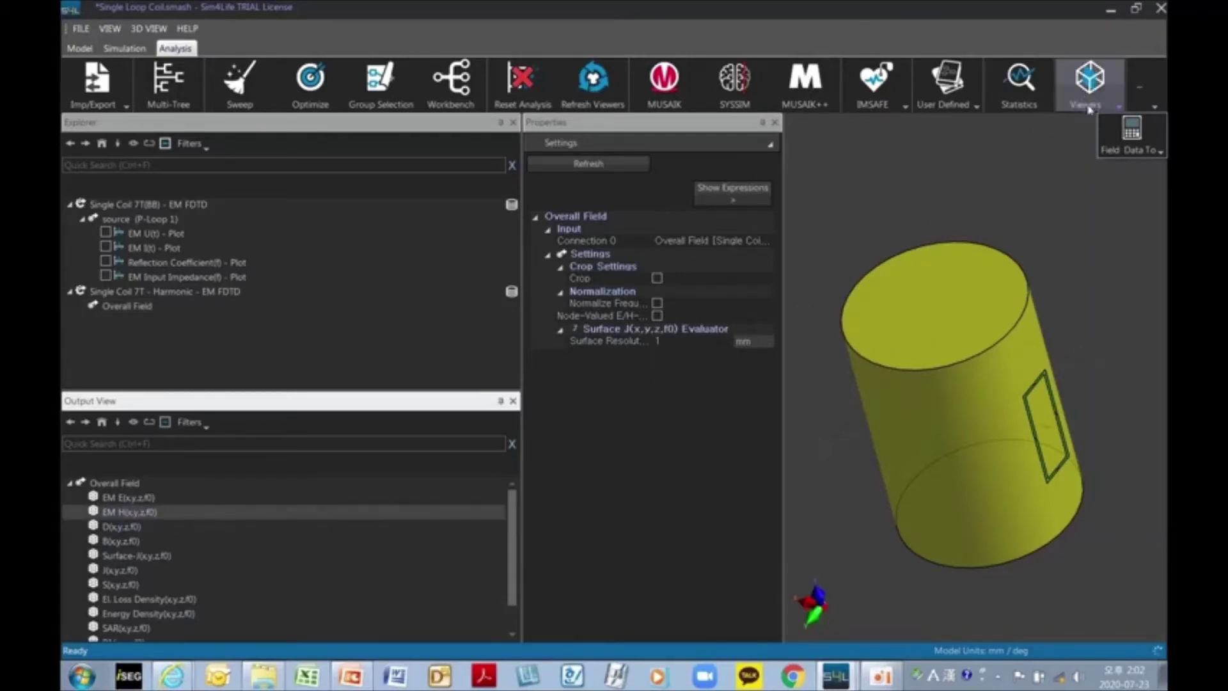
{"action": "left_click", "coordinate": [1089, 80]}
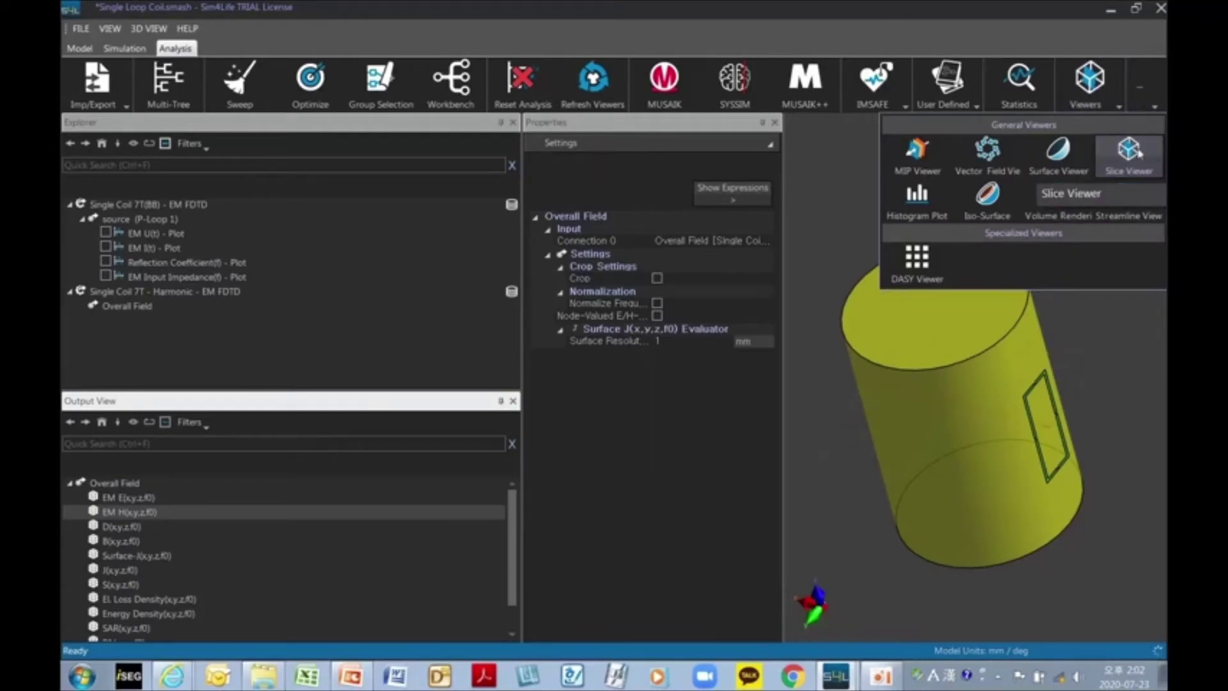
{"action": "left_click", "coordinate": [1137, 150]}
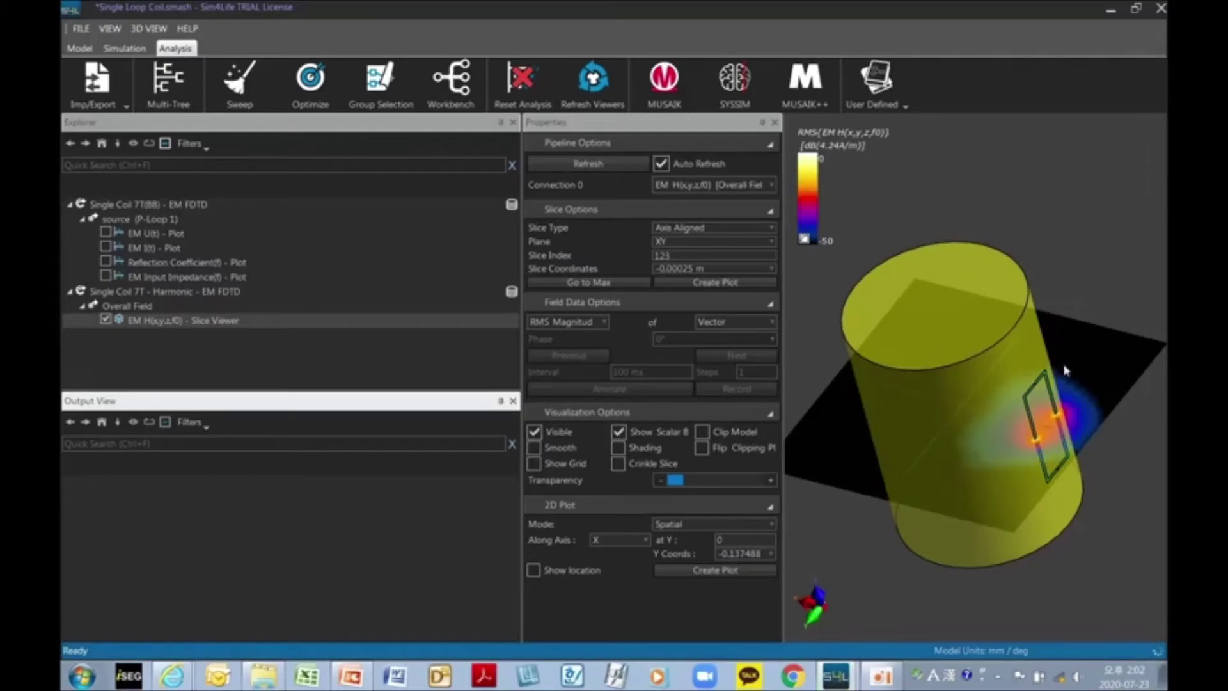
Step: Inspect the harmonic magnetic field slice around the coil and phantom from above and up close
{"action": "middle_click_drag", "start_coordinate": [1065, 368], "coordinate": [880, 515]}
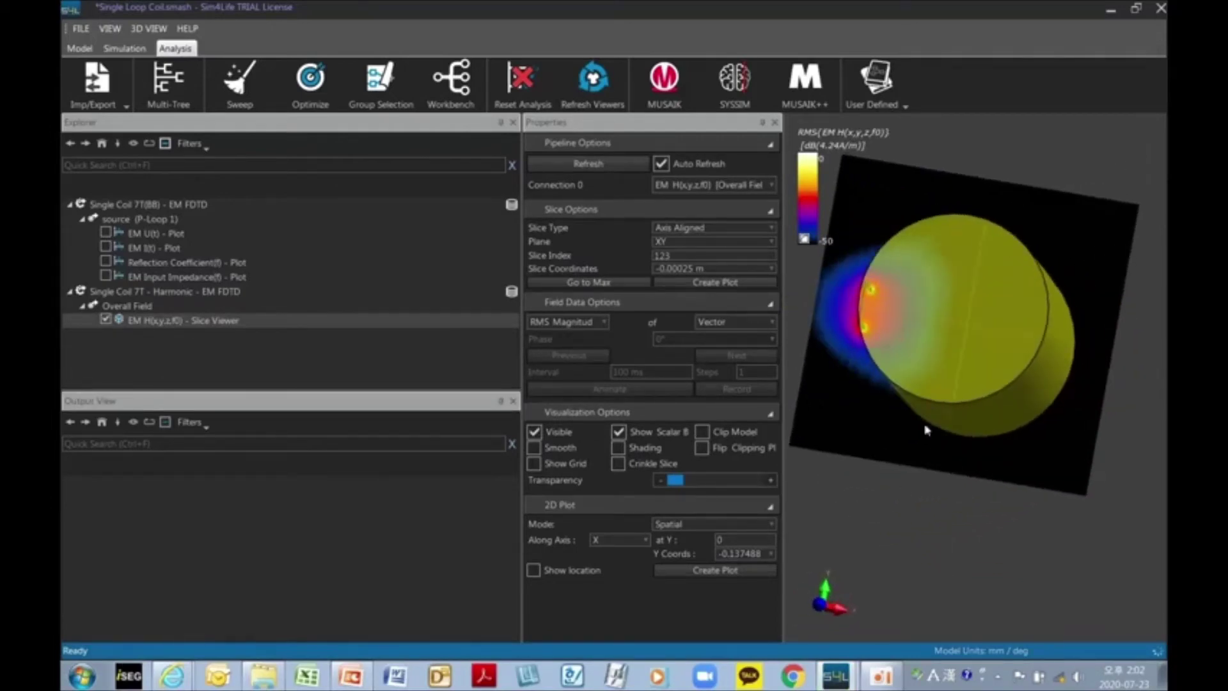
{"action": "scroll", "coordinate": [925, 430], "scroll_direction": "up", "scroll_amount": 2}
{"action": "middle_click_drag", "start_coordinate": [926, 430], "coordinate": [1054, 539]}
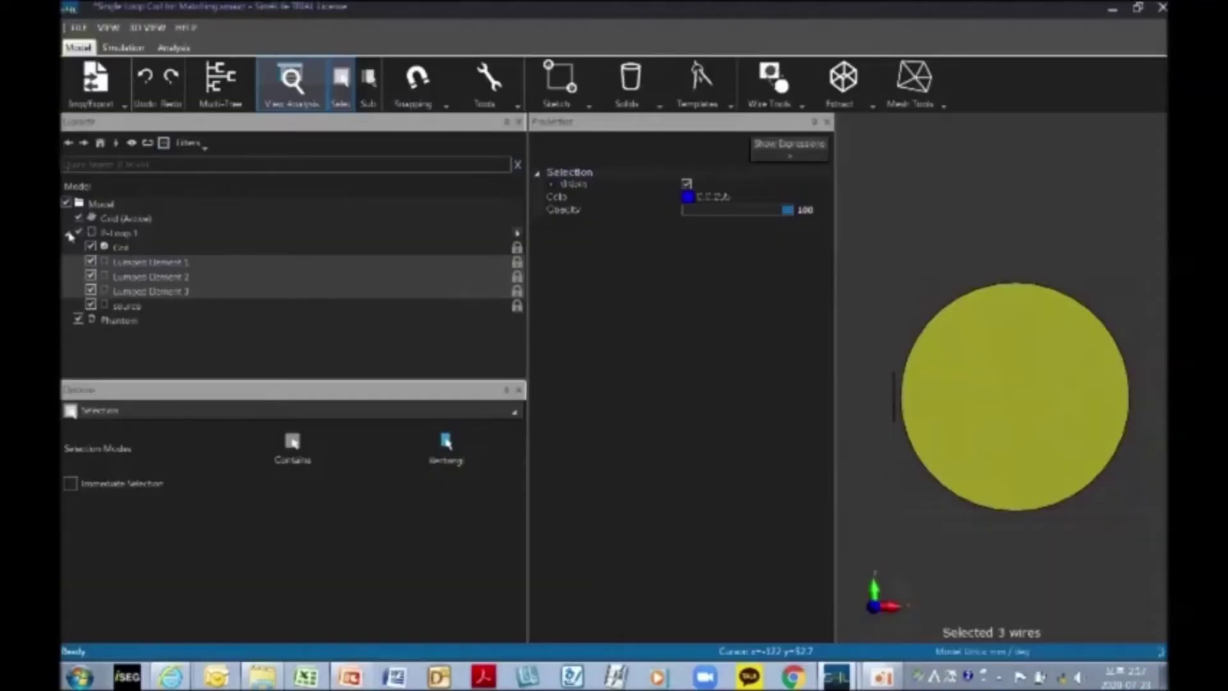
Step: Collapse the P-Loop 1 group in the matching model and hide the Phantom cylinder
{"action": "mouse_move", "coordinate": [997, 403]}
{"action": "middle_mouse_down"}
{"action": "mouse_move", "coordinate": [1047, 425]}
{"action": "mouse_move", "coordinate": [1001, 385]}
{"action": "middle_mouse_up"}
{"action": "left_click", "coordinate": [68, 233]}
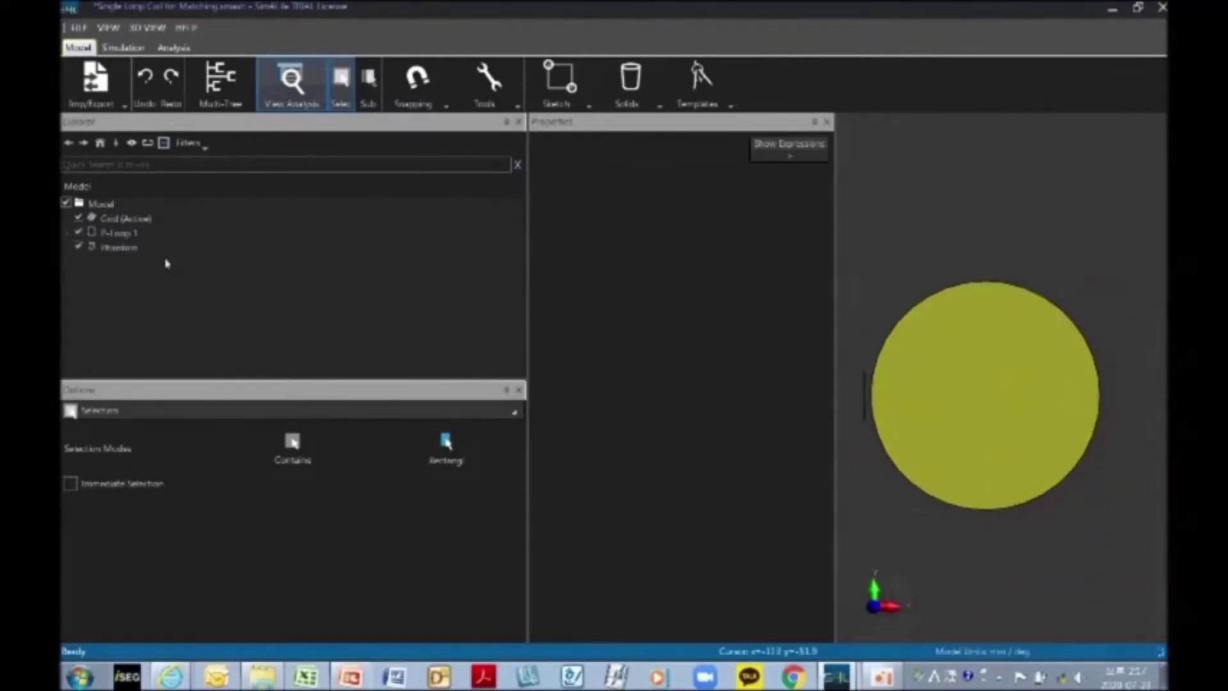
{"action": "left_click", "coordinate": [119, 235]}
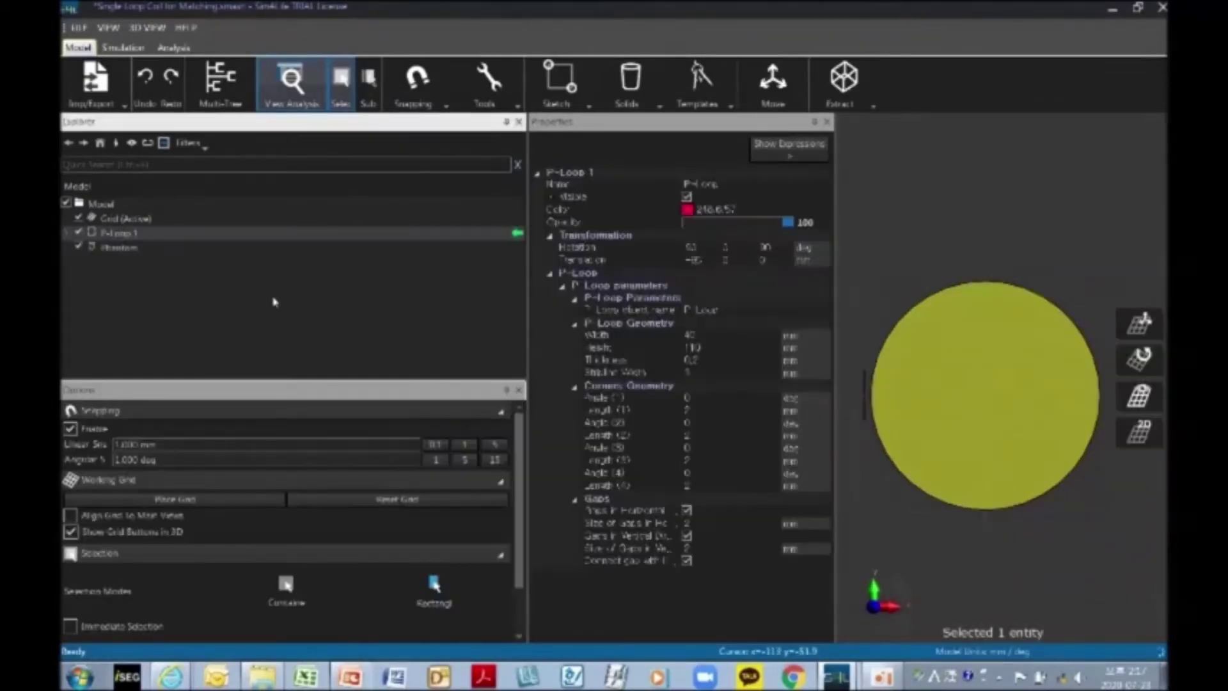
{"action": "left_click", "coordinate": [131, 249]}
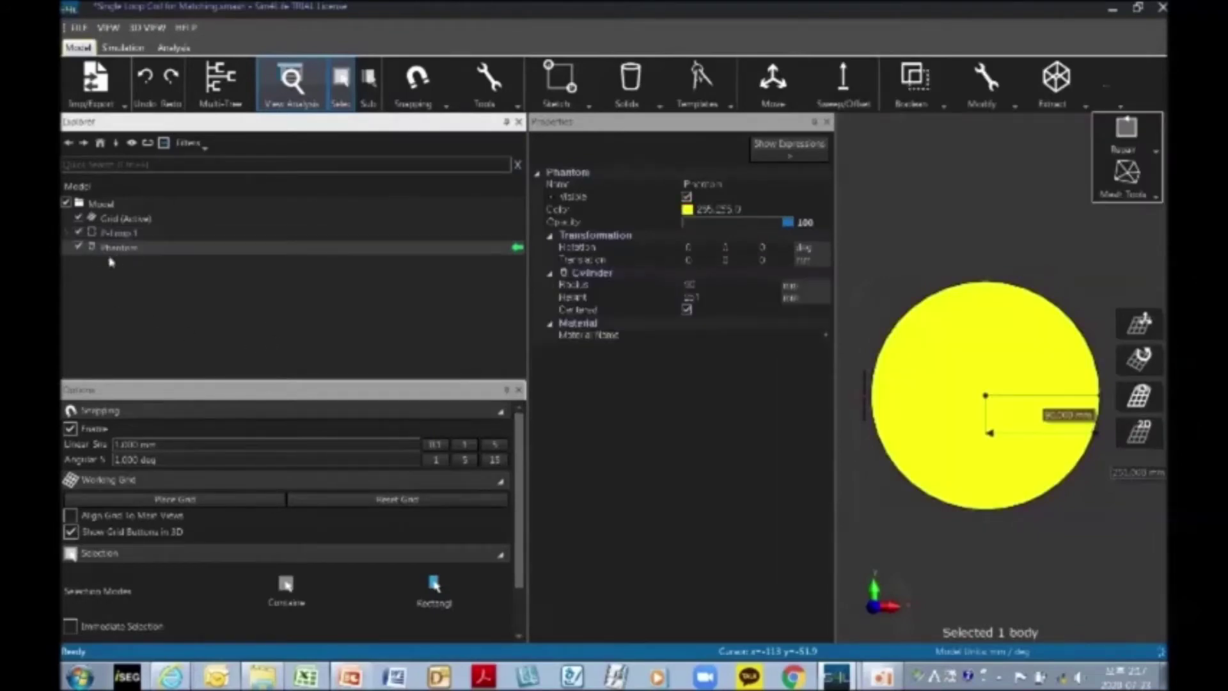
{"action": "left_click", "coordinate": [78, 247]}
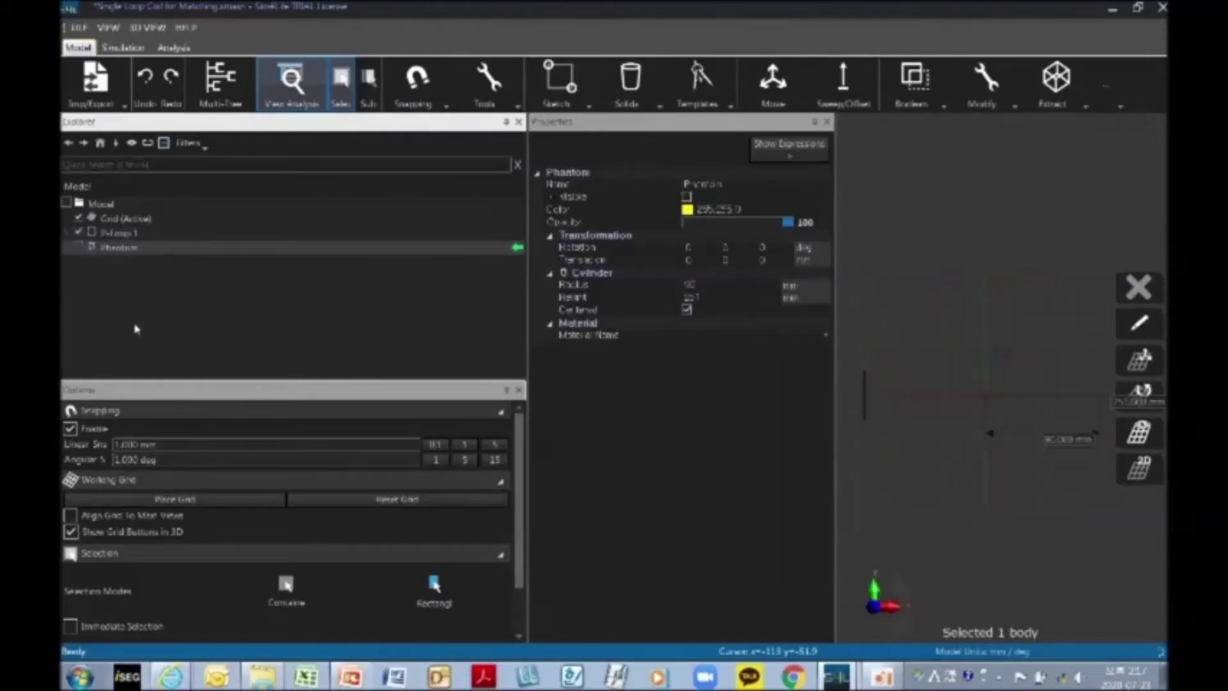
Step: Start moving P-Loop 1 and set its pivot at the grid origin, the phantom's centre
{"action": "left_click", "coordinate": [104, 235]}
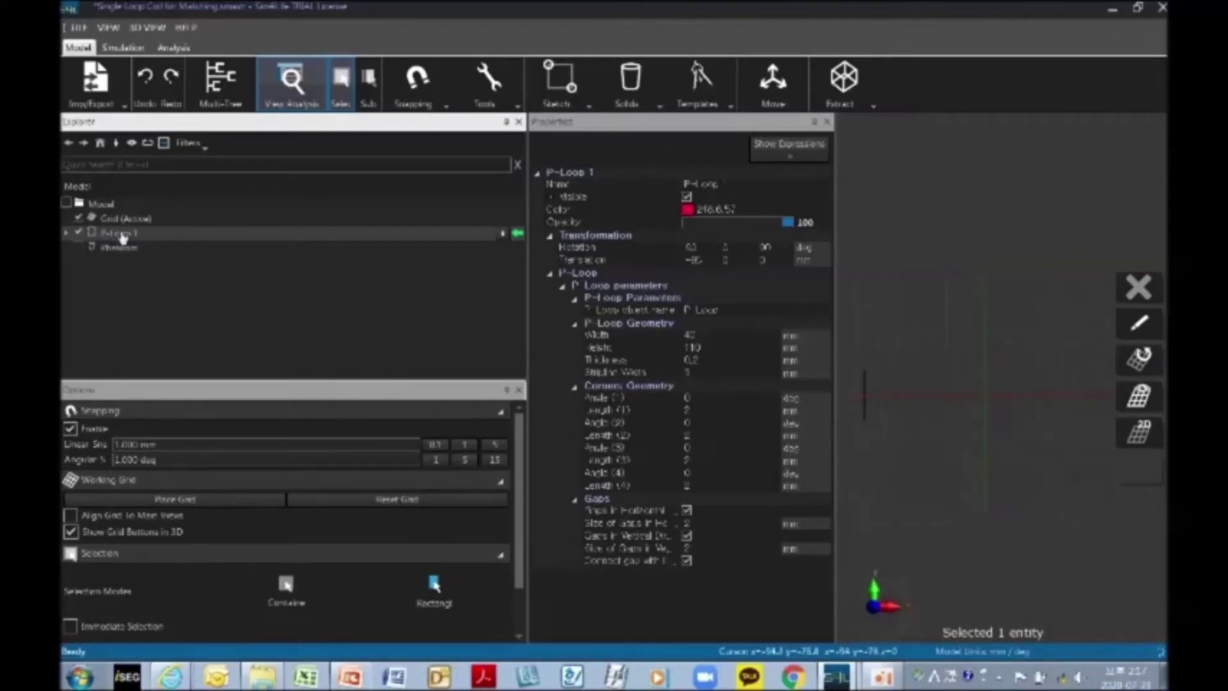
{"action": "left_click", "coordinate": [773, 82]}
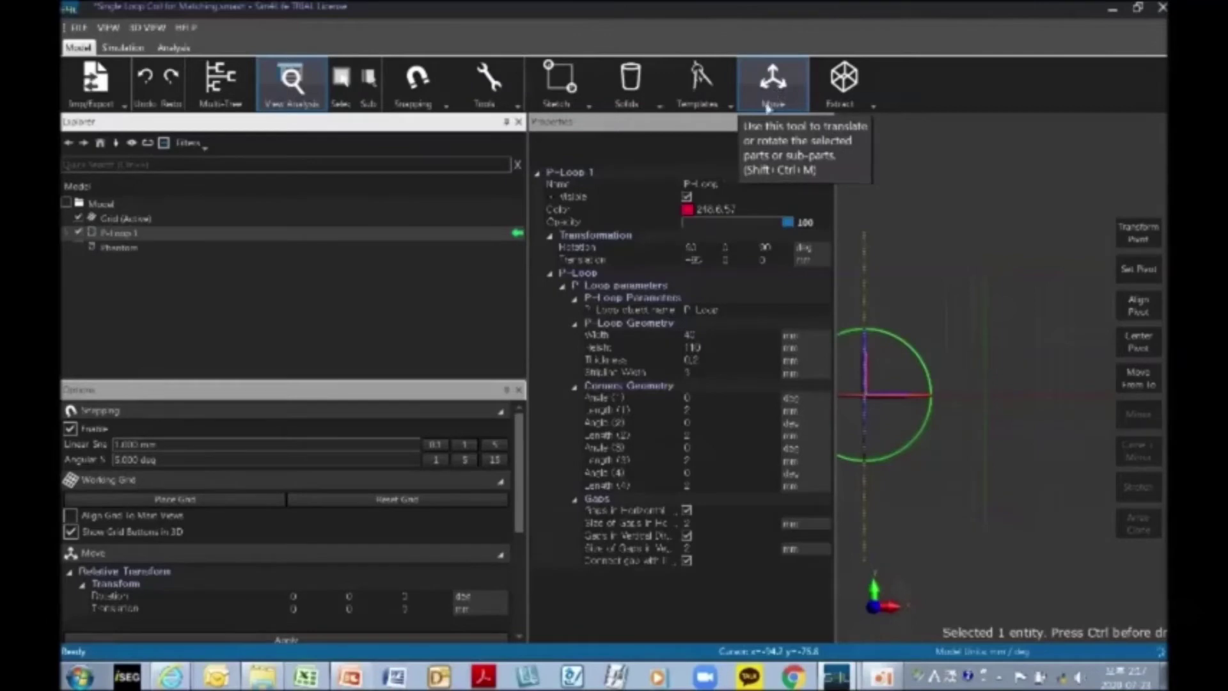
{"action": "left_click", "coordinate": [774, 93]}
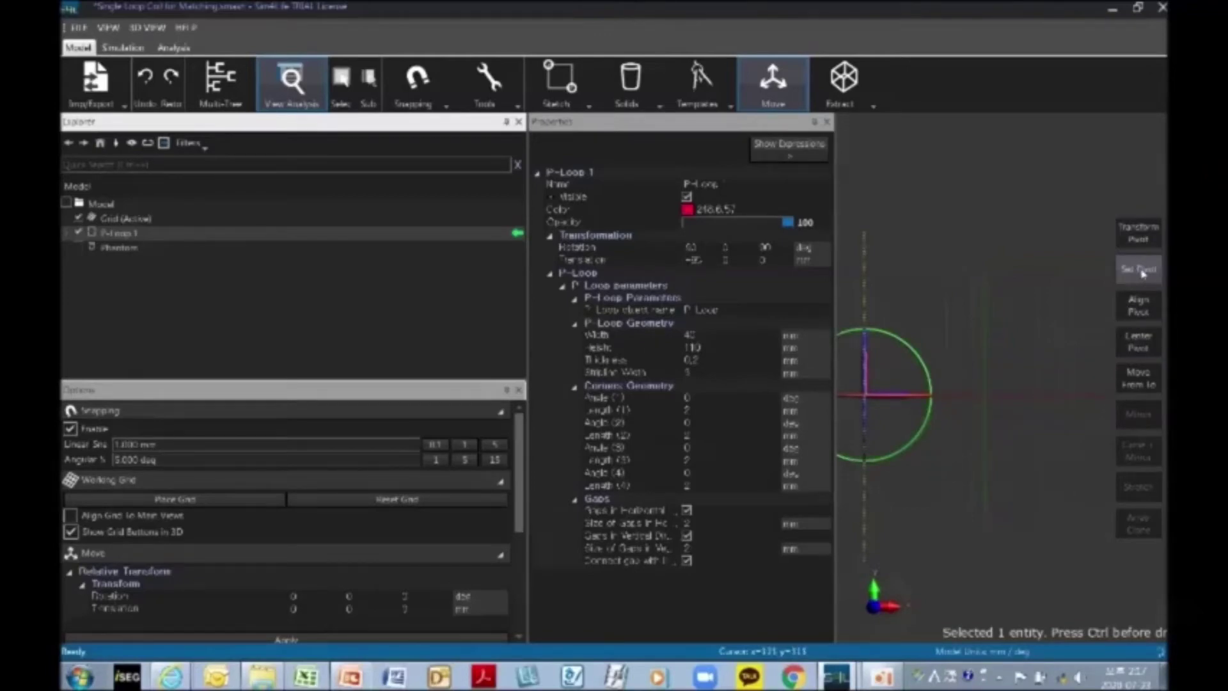
{"action": "left_click", "coordinate": [1143, 272]}
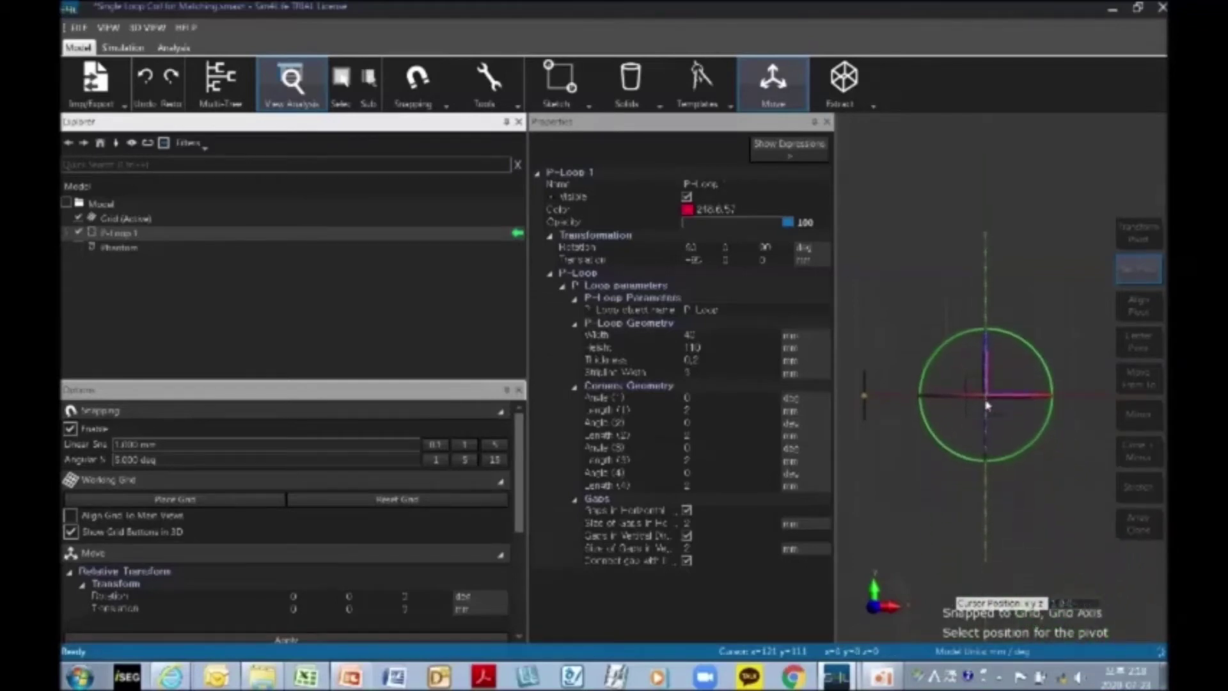
{"action": "left_click", "coordinate": [987, 405]}
Step: Set the angular snapping increment to 45 degrees
{"action": "left_click", "coordinate": [126, 419]}
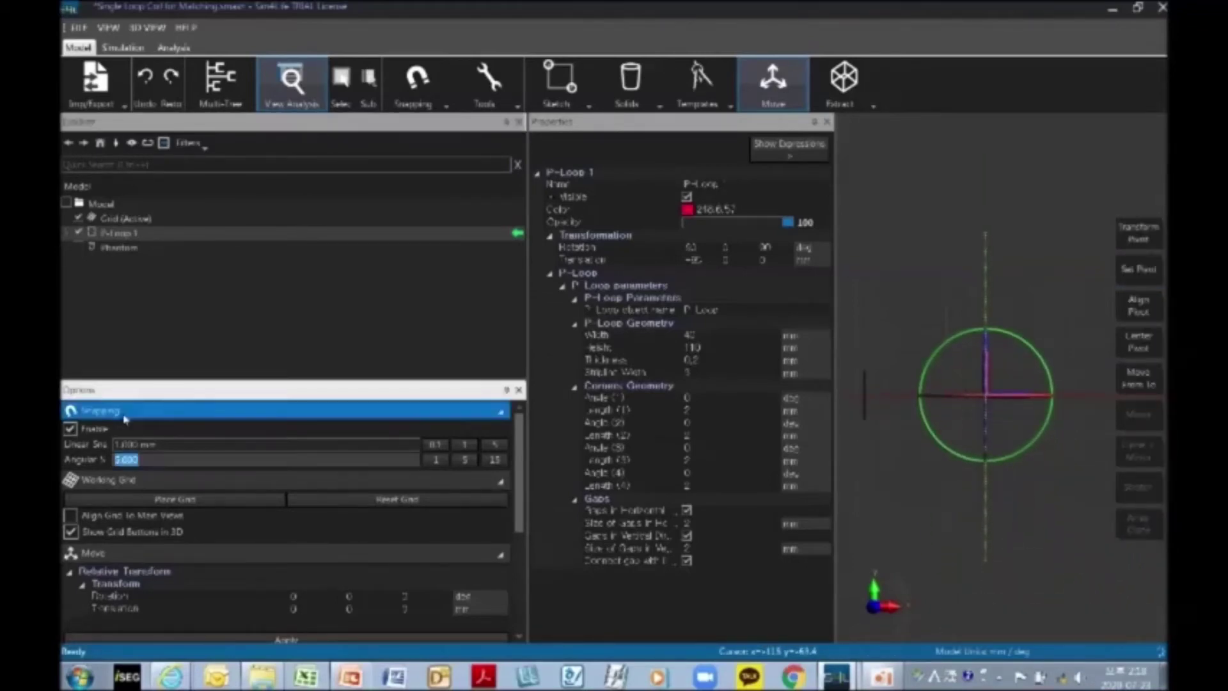
{"action": "type", "text": "45"}
{"action": "key", "text": "Return"}
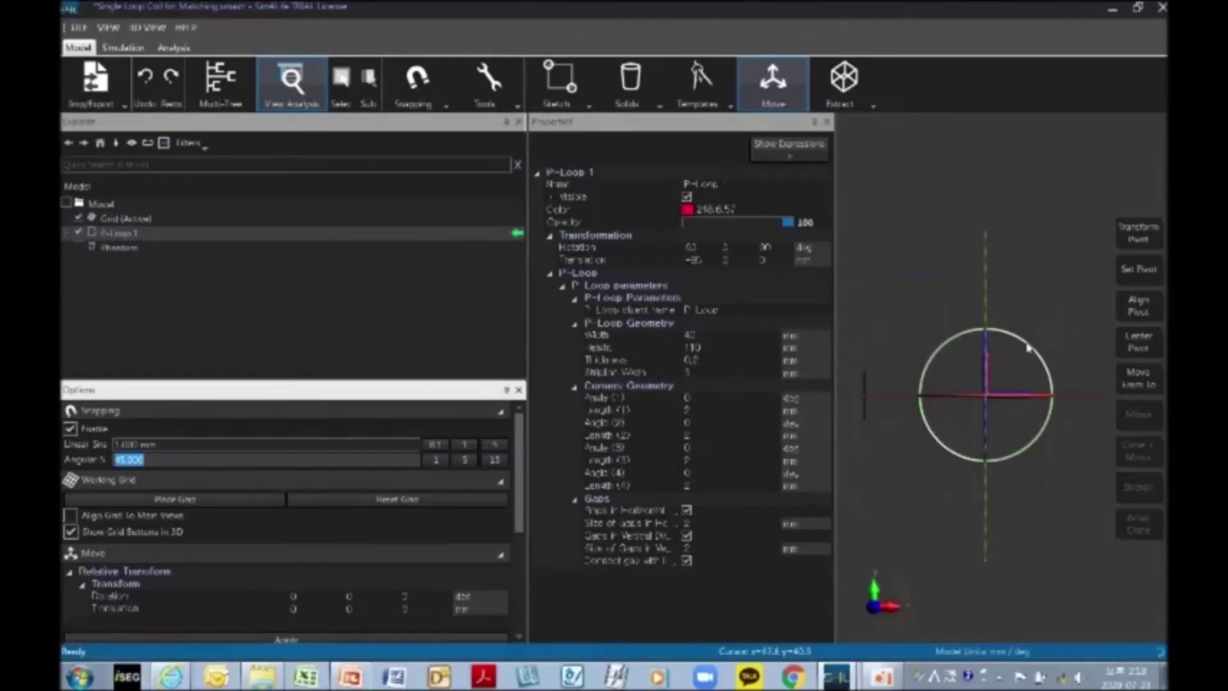
Step: Clone P-Loop 1 around the pivot in 45-degree rotations to form a ring of eight loops, and show the Phantom again
{"action": "left_click_drag", "start_coordinate": [1027, 344], "coordinate": [1055, 390]}
{"action": "key", "text": "space"}
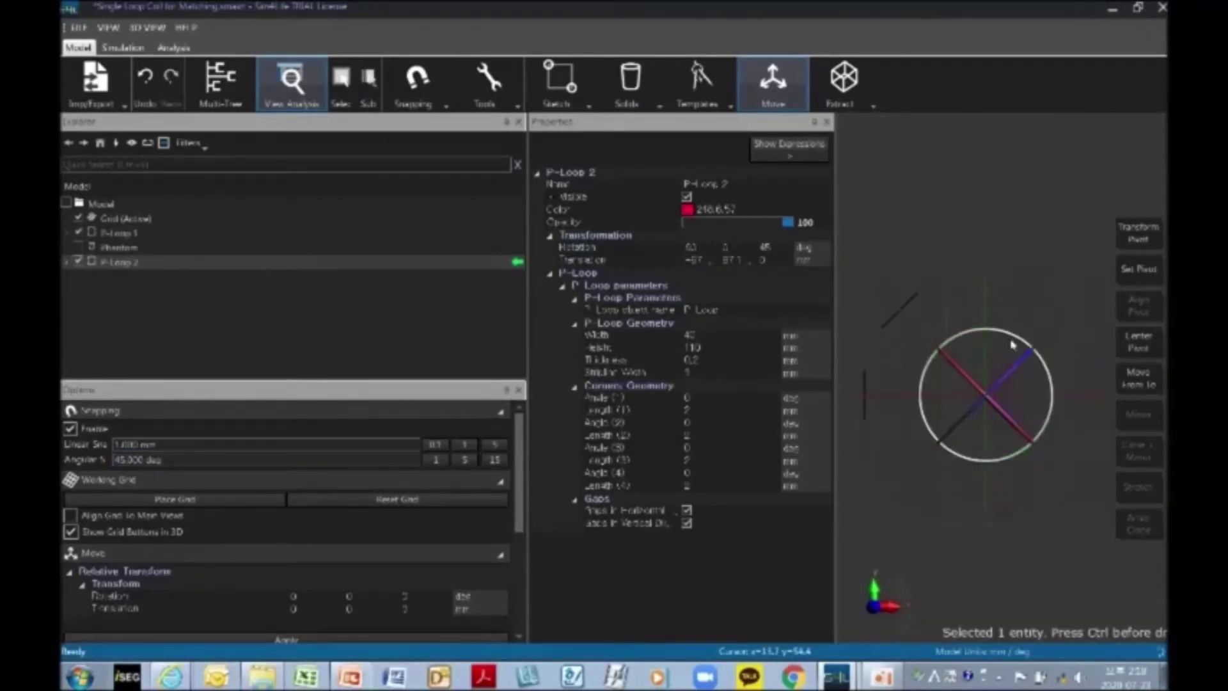
{"action": "mouse_move", "coordinate": [1011, 339]}
{"action": "left_mouse_down"}
{"action": "mouse_move", "coordinate": [1041, 362]}
{"action": "mouse_move", "coordinate": [1055, 428]}
{"action": "left_mouse_up"}
{"action": "key", "text": "space"}
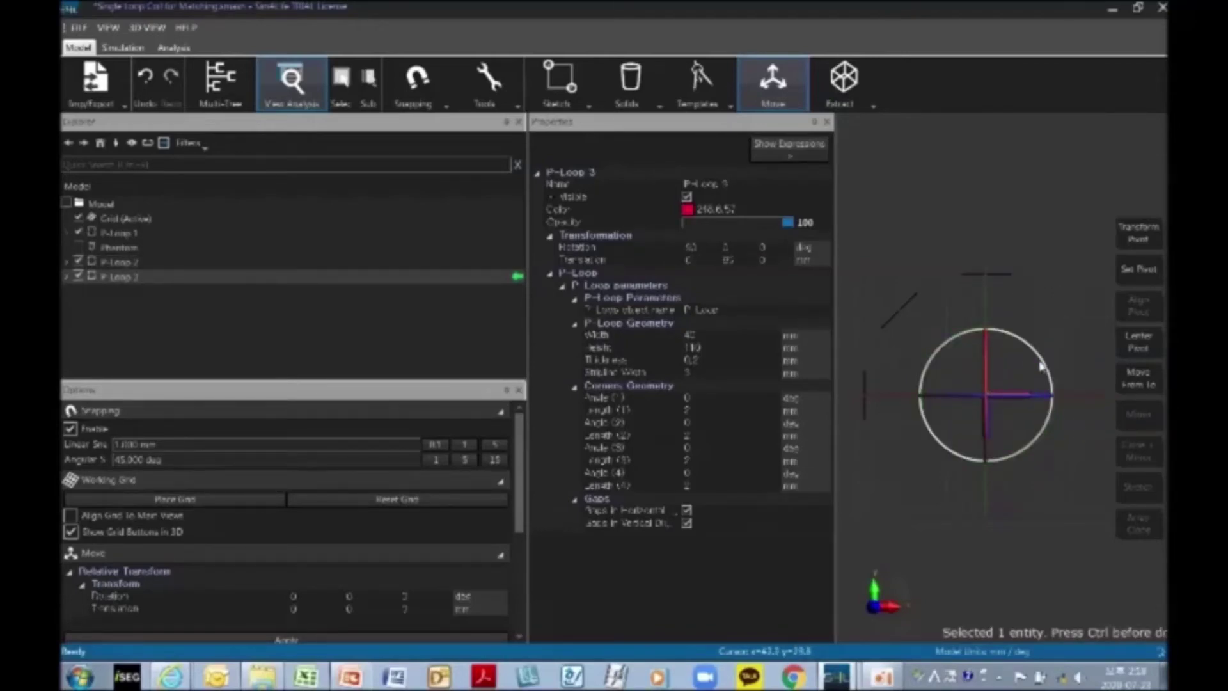
{"action": "mouse_move", "coordinate": [1045, 366]}
{"action": "left_mouse_down", "text": "ctrl"}
{"action": "mouse_move", "coordinate": [1054, 458]}
{"action": "mouse_move", "coordinate": [1054, 448]}
{"action": "left_mouse_up", "text": "ctrl"}
{"action": "mouse_move", "coordinate": [1049, 394]}
{"action": "left_mouse_down", "text": "ctrl"}
{"action": "mouse_move", "coordinate": [1027, 484]}
{"action": "mouse_move", "coordinate": [1051, 422]}
{"action": "left_mouse_up", "text": "ctrl"}
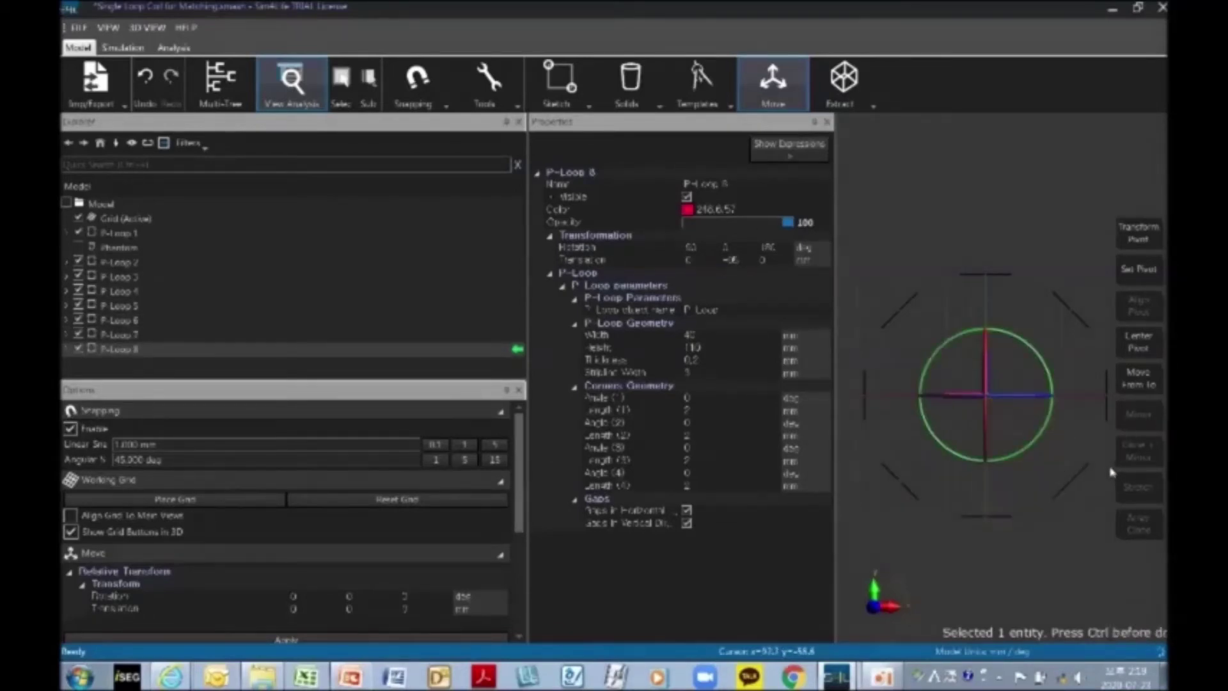
{"action": "key", "text": "s"}
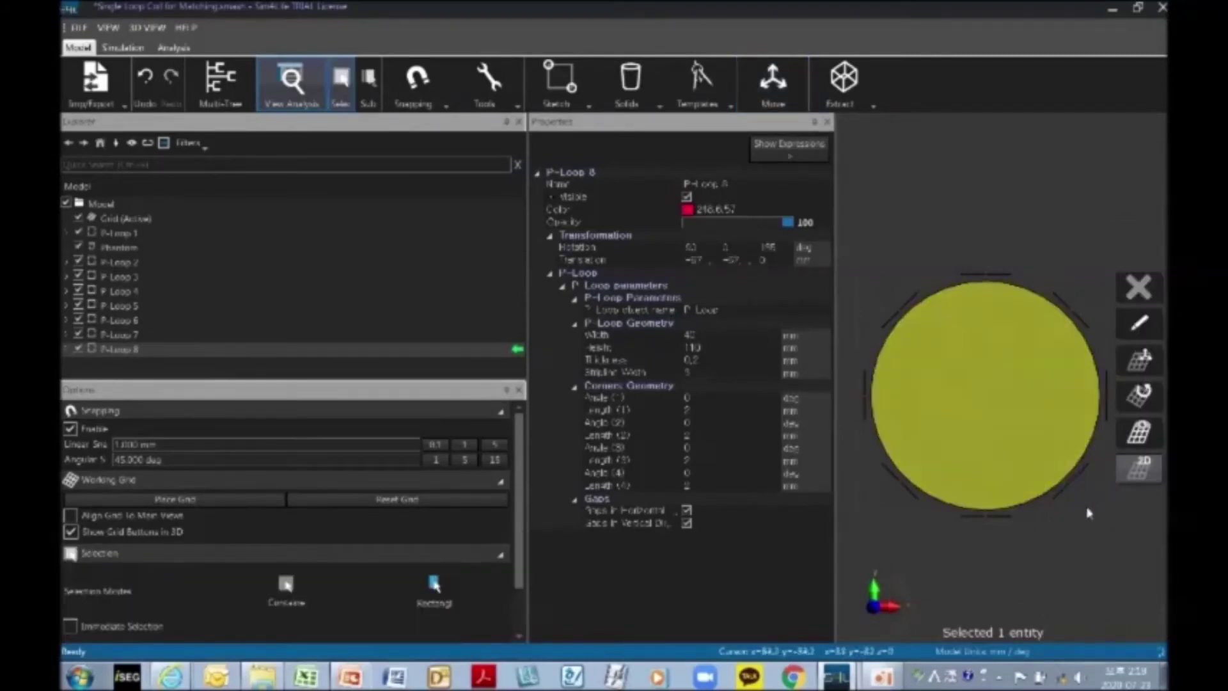
{"action": "middle_click_drag", "start_coordinate": [993, 557], "coordinate": [1014, 461]}
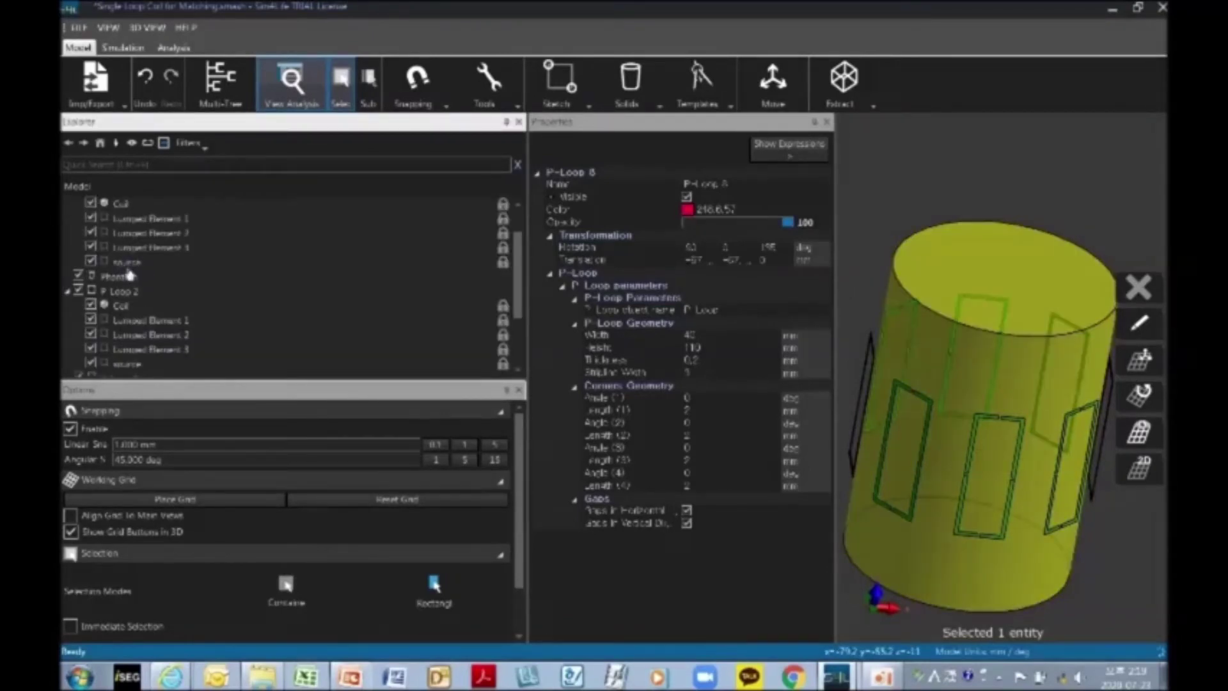
Step: Expand the P-Loop groups and rename the source of P-Loop 1 as source 1
{"action": "left_click_drag", "start_coordinate": [181, 379], "coordinate": [153, 517]}
{"action": "left_click", "coordinate": [68, 422]}
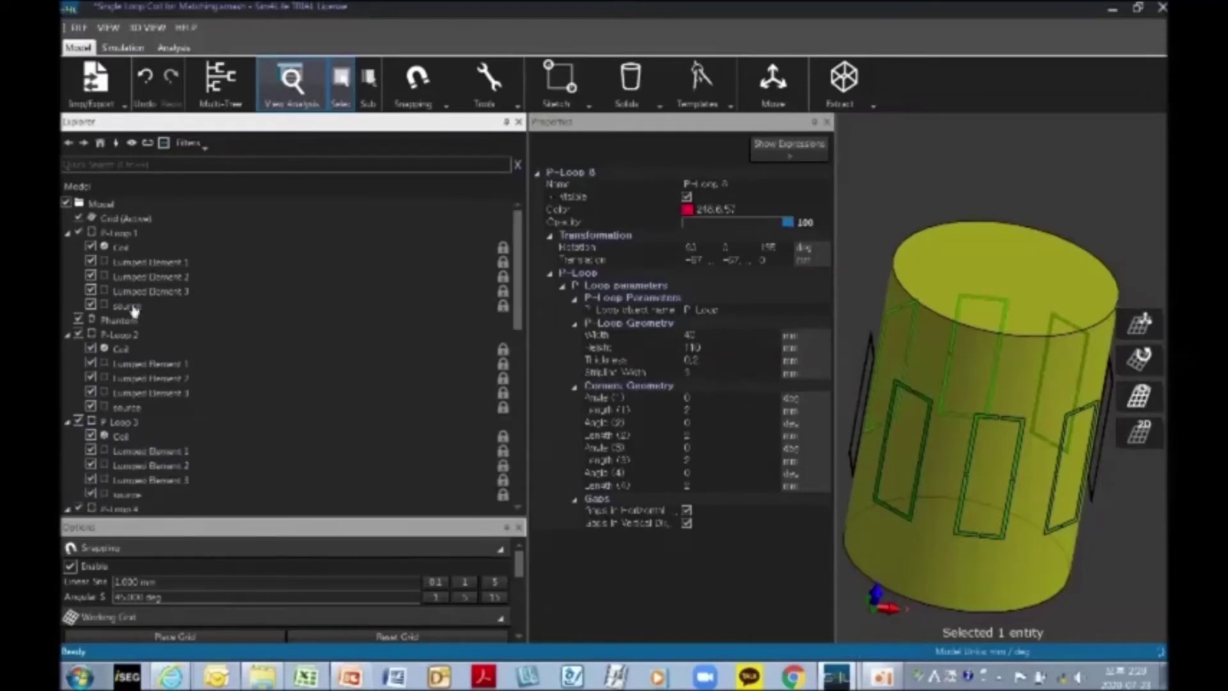
{"action": "left_click", "coordinate": [131, 306]}
{"action": "left_click", "coordinate": [742, 187]}
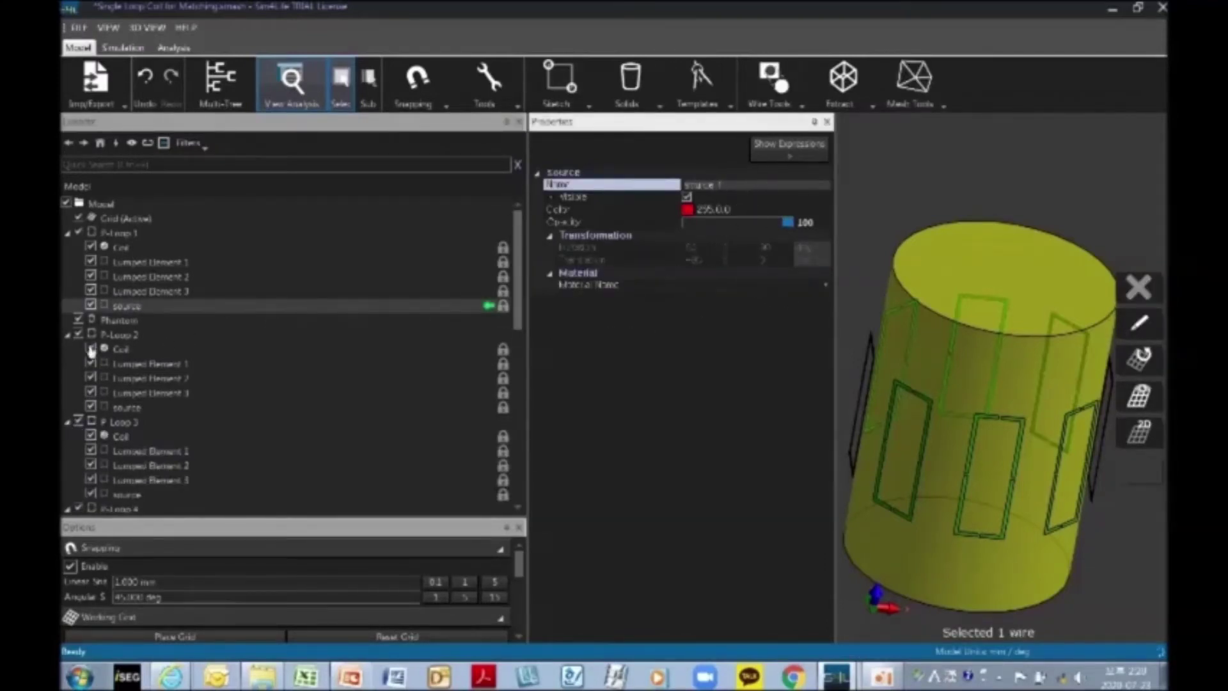
Step: Rename the source of P-Loop 2 as source 2 and that of P-Loop 3 as source 3
{"action": "left_click", "coordinate": [128, 409]}
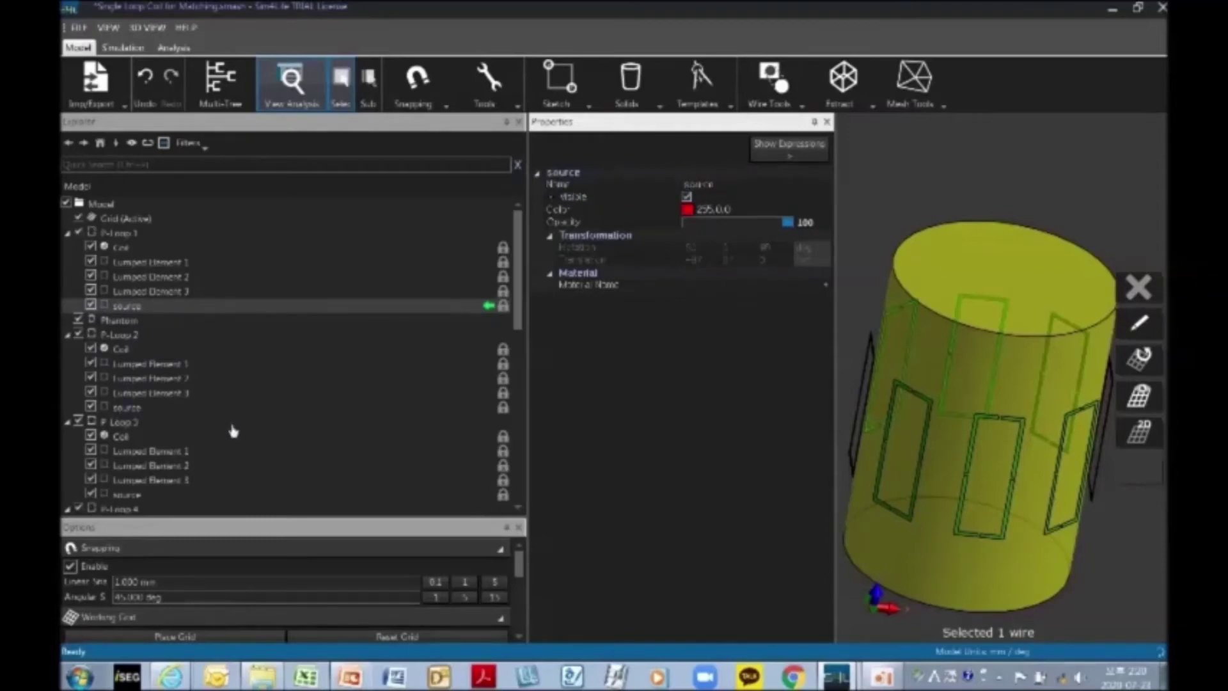
{"action": "left_click", "coordinate": [731, 185]}
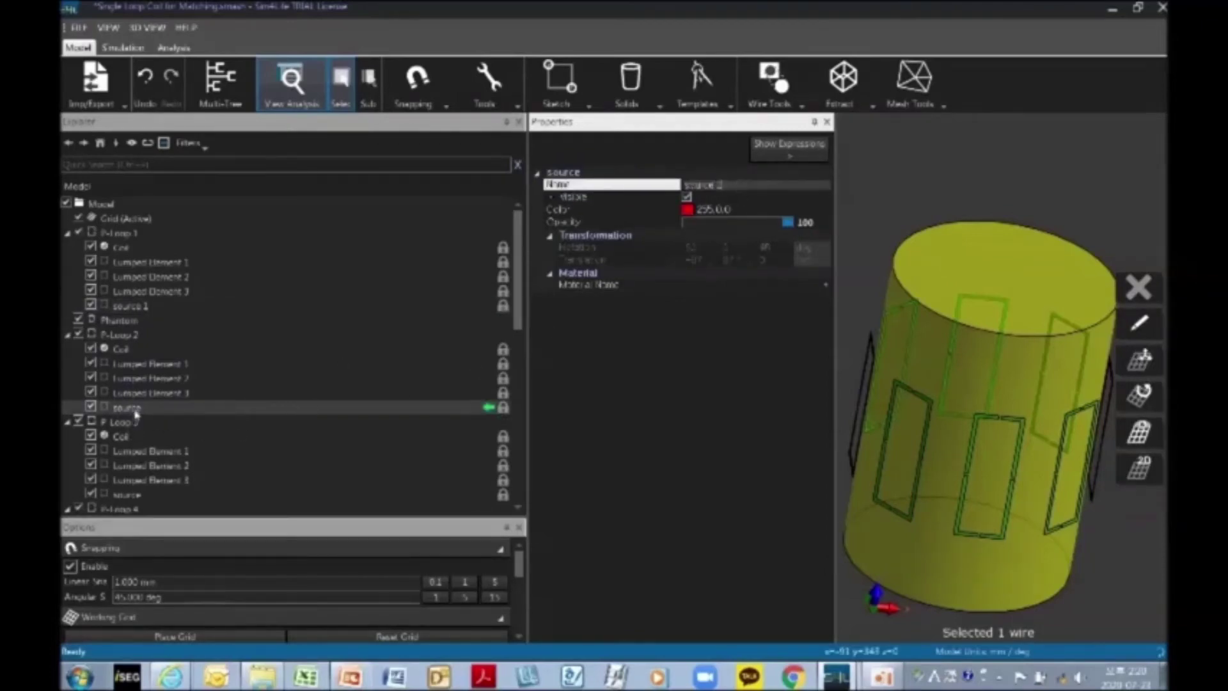
{"action": "type", "text": "2"}
{"action": "key", "text": "Return"}
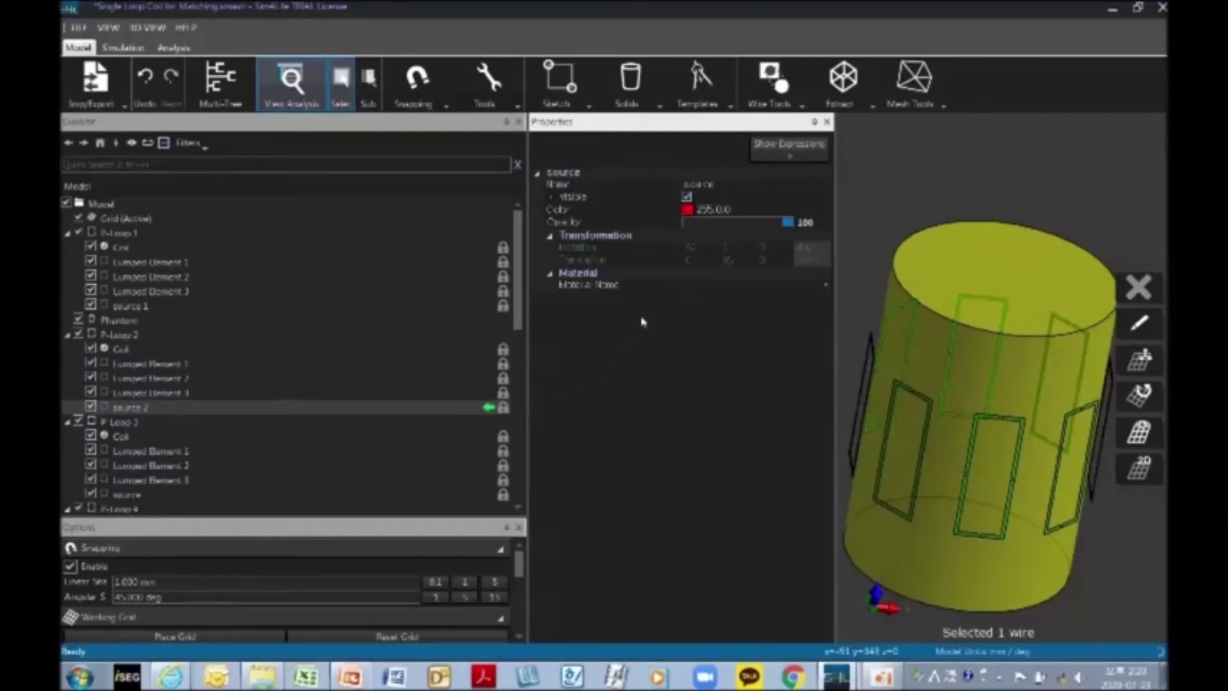
{"action": "left_click", "coordinate": [741, 183]}
{"action": "type", "text": "3"}
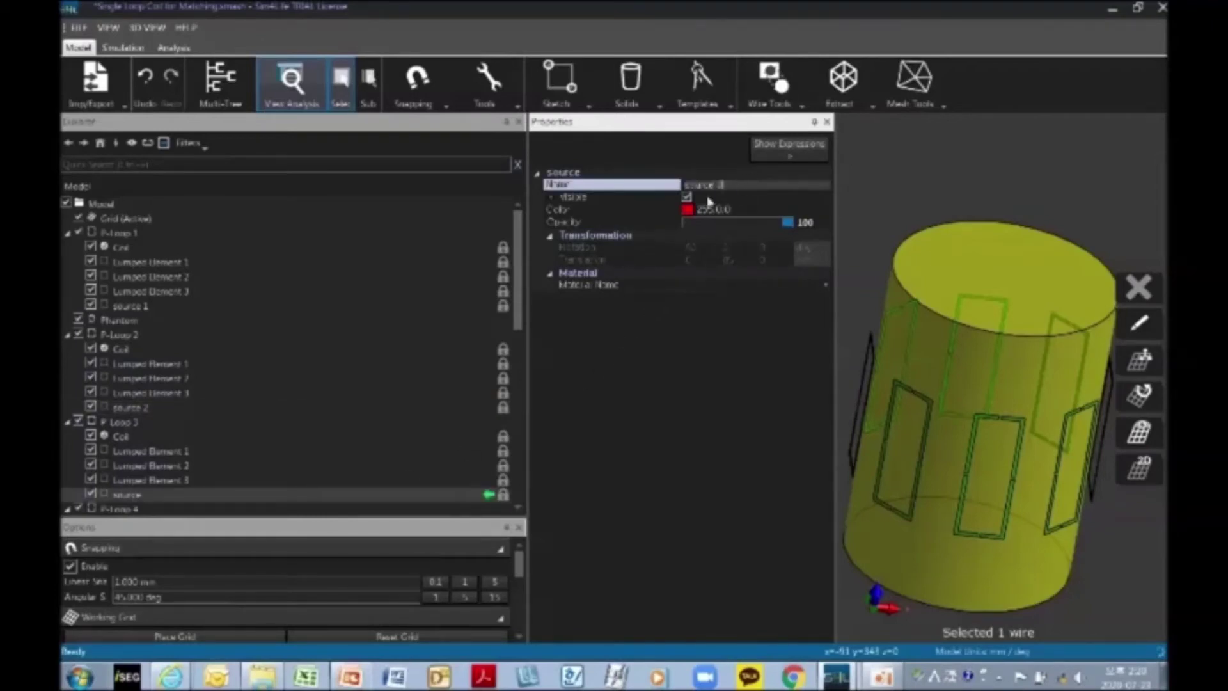
{"action": "key", "text": "Return"}
Step: Rename the source of P-Loop 4 as source 4
{"action": "scroll", "coordinate": [168, 499], "scroll_direction": "down", "scroll_amount": 1}
{"action": "scroll", "coordinate": [167, 499], "scroll_direction": "down", "scroll_amount": 1}
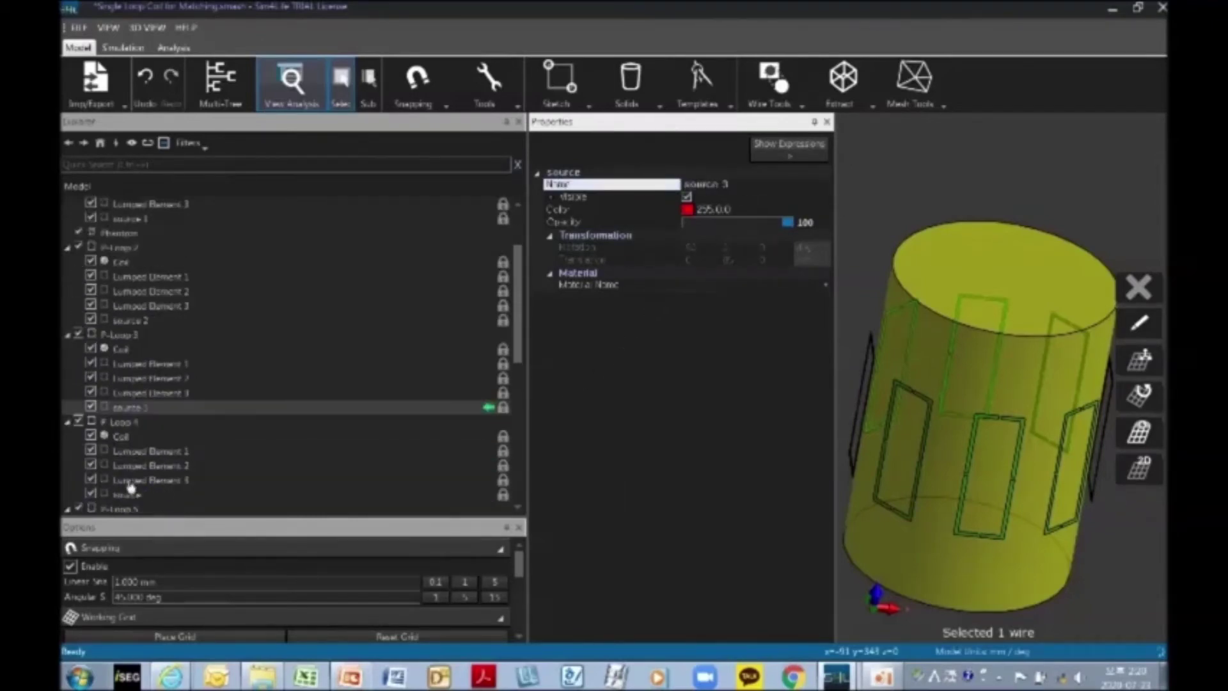
{"action": "left_click", "coordinate": [131, 494]}
{"action": "left_click", "coordinate": [741, 186]}
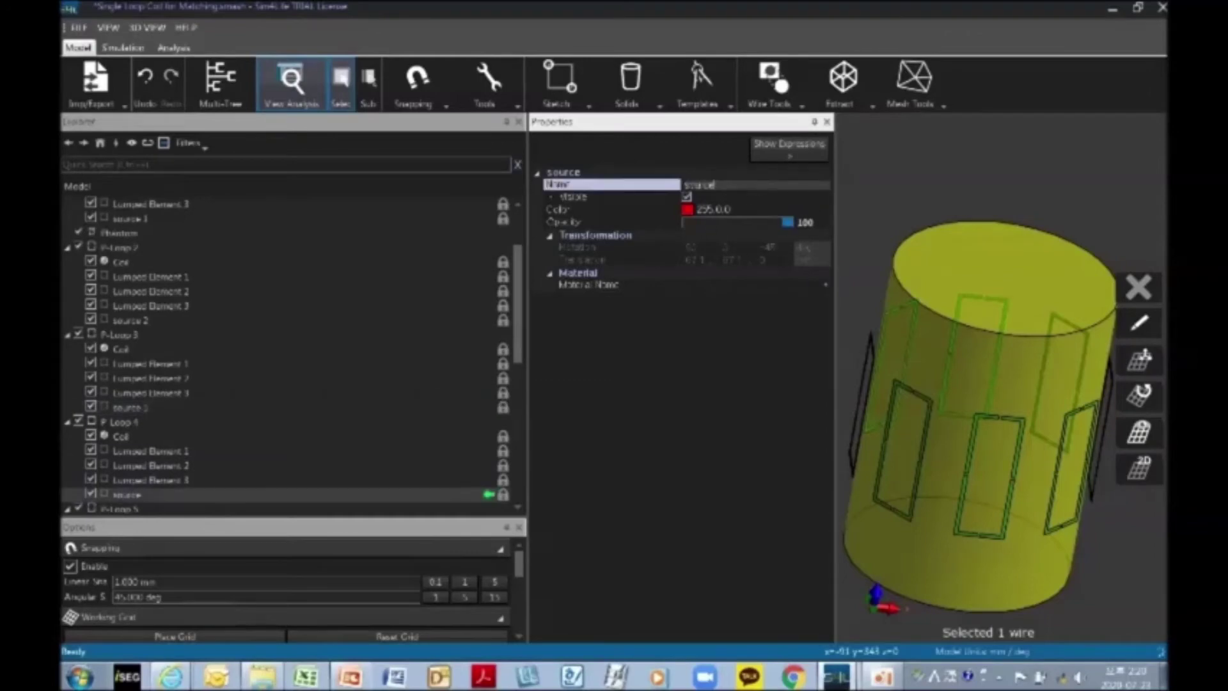
{"action": "type", "text": "4"}
{"action": "left_click", "coordinate": [186, 481]}
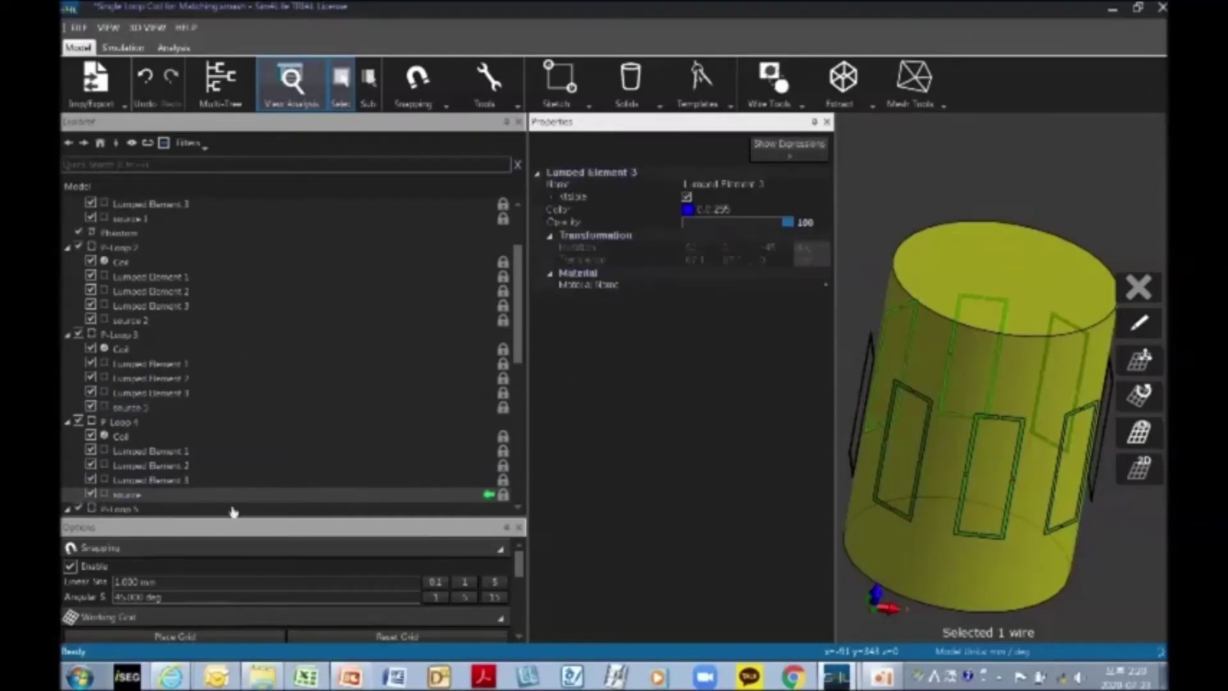
Step: Rename the source of P-Loop 5 as source 5 and that of P-Loop 6 as source 6
{"action": "scroll", "coordinate": [224, 502], "scroll_direction": "down", "scroll_amount": 4}
{"action": "left_click", "coordinate": [135, 410]}
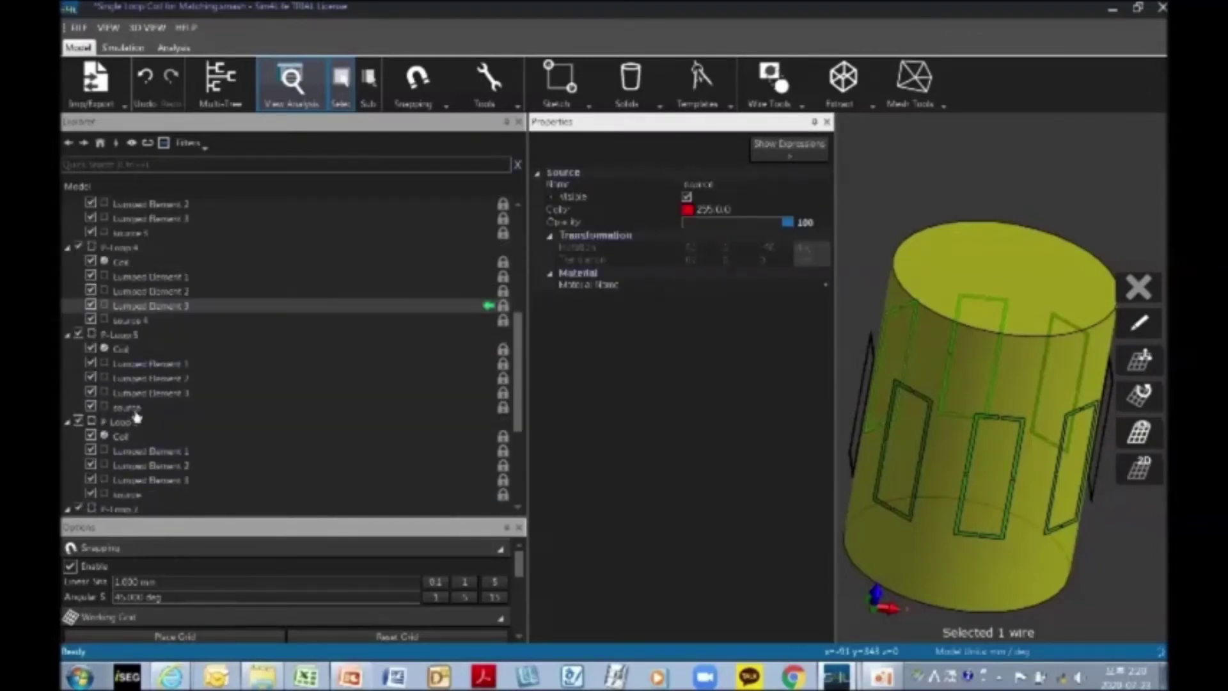
{"action": "left_click", "coordinate": [735, 186]}
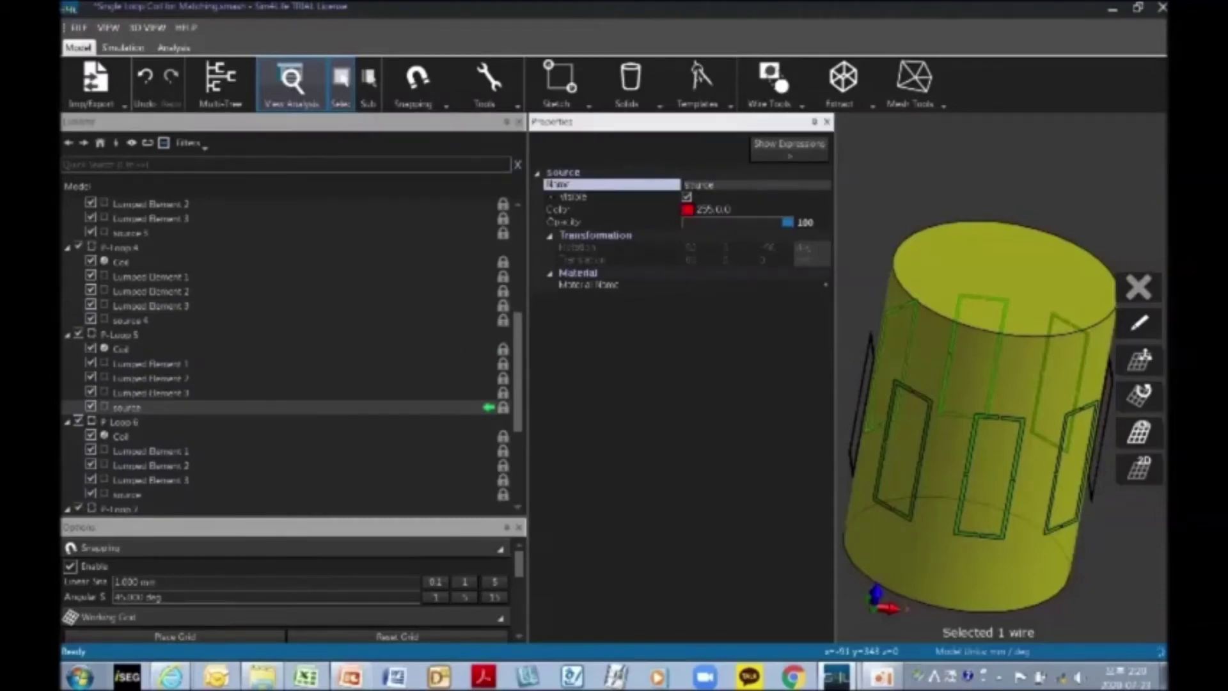
{"action": "type", "text": "5"}
{"action": "key", "text": "Return"}
{"action": "left_click", "coordinate": [135, 495]}
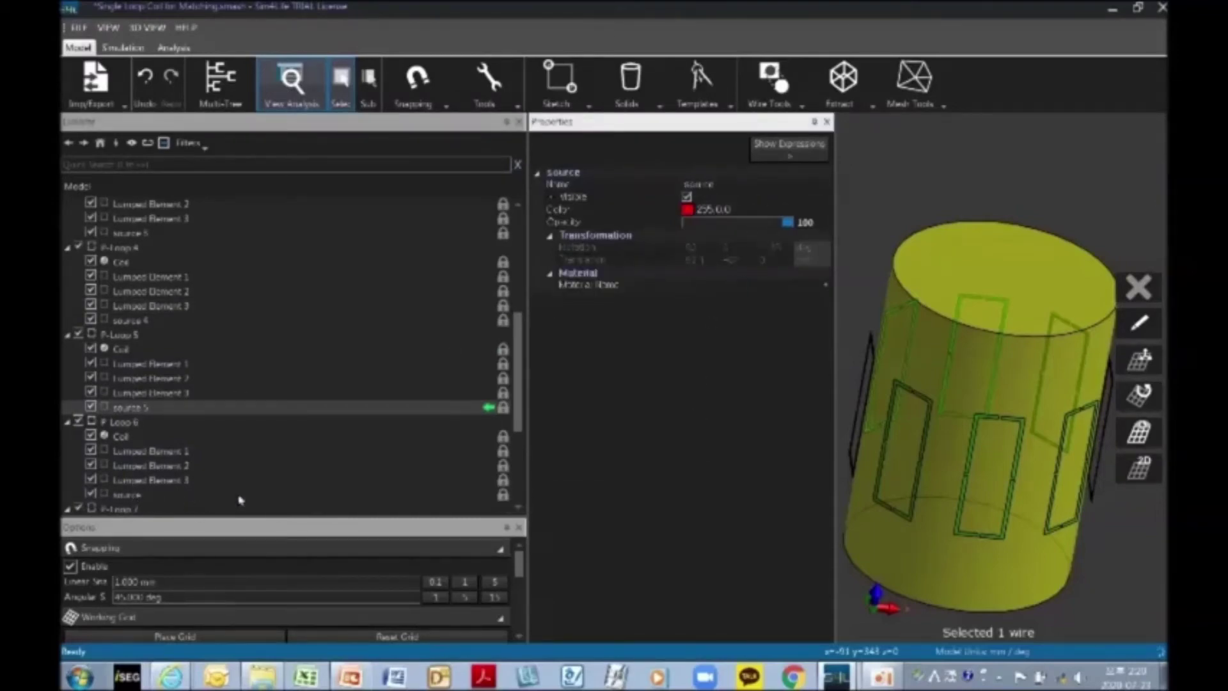
{"action": "left_click", "coordinate": [733, 185]}
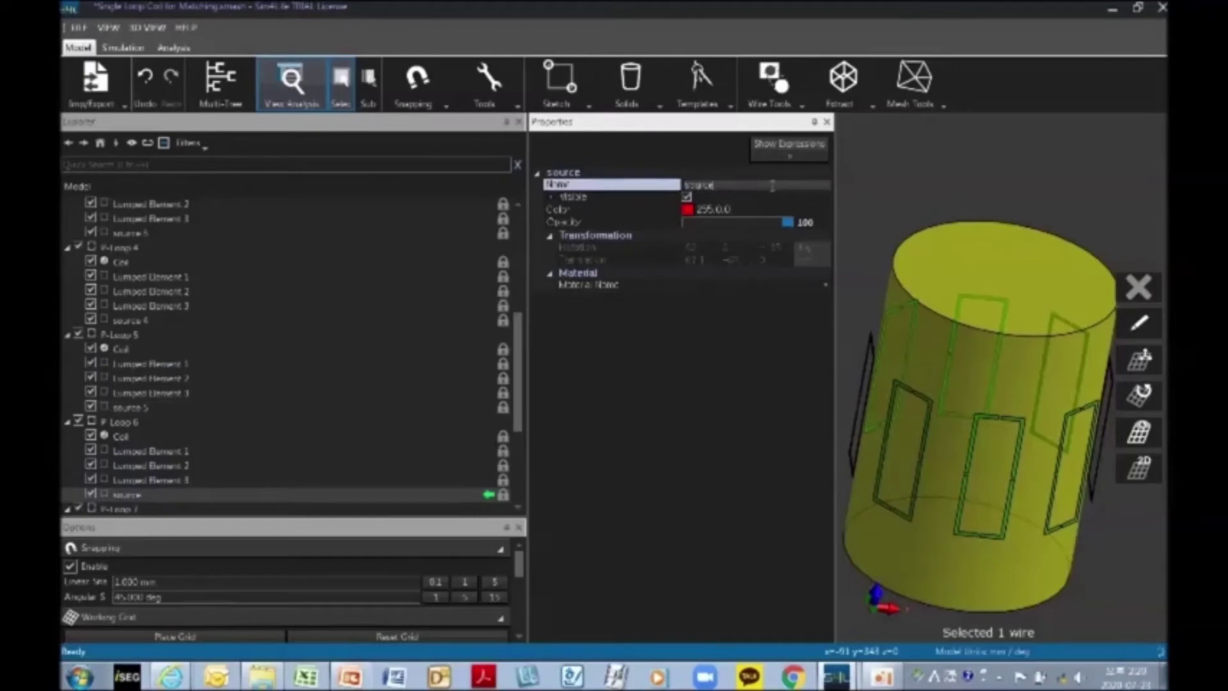
{"action": "key", "text": "Return"}
Step: Rename the source of P-Loop 7 as source 7 and that of P-Loop 8 as source 8
{"action": "scroll", "coordinate": [186, 501], "scroll_direction": "down", "scroll_amount": 4}
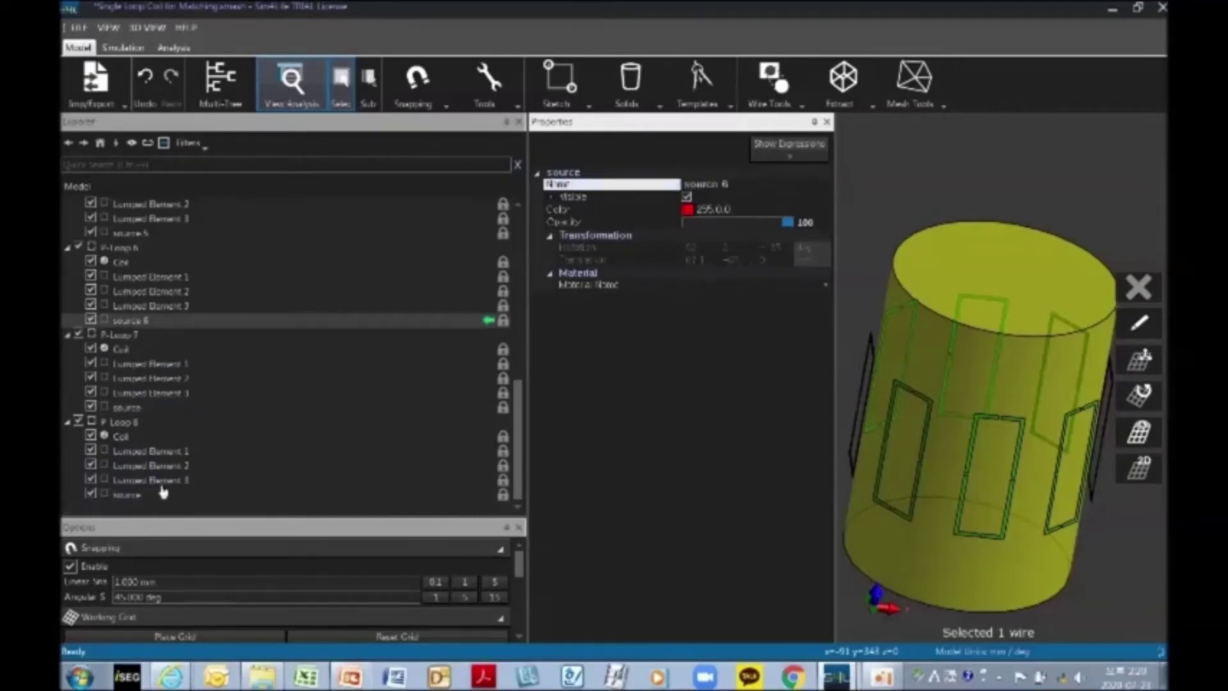
{"action": "left_click", "coordinate": [203, 406]}
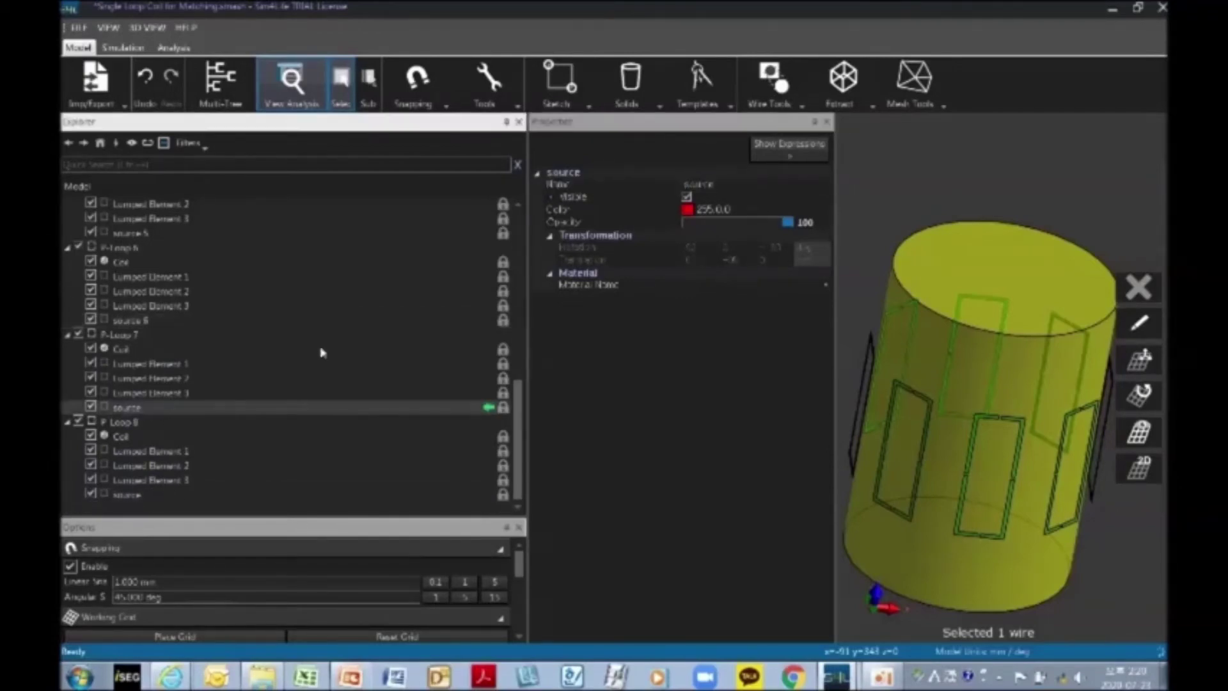
{"action": "left_click", "coordinate": [733, 185]}
{"action": "key", "text": "Return"}
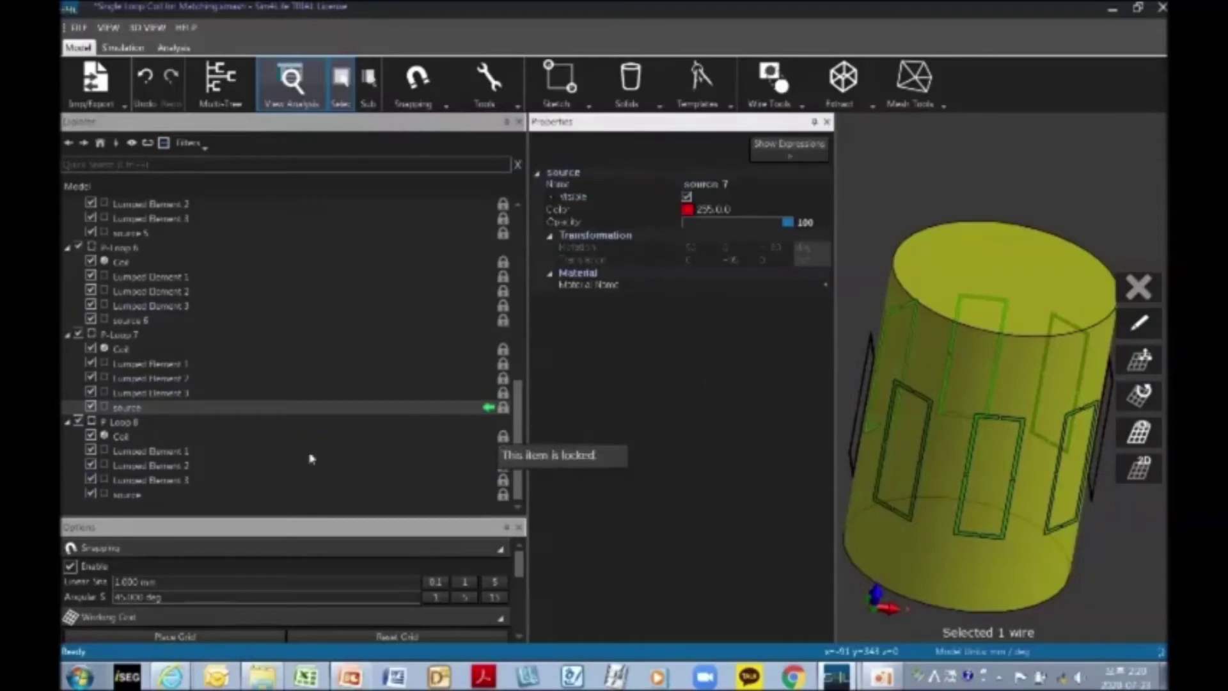
{"action": "left_click", "coordinate": [129, 496]}
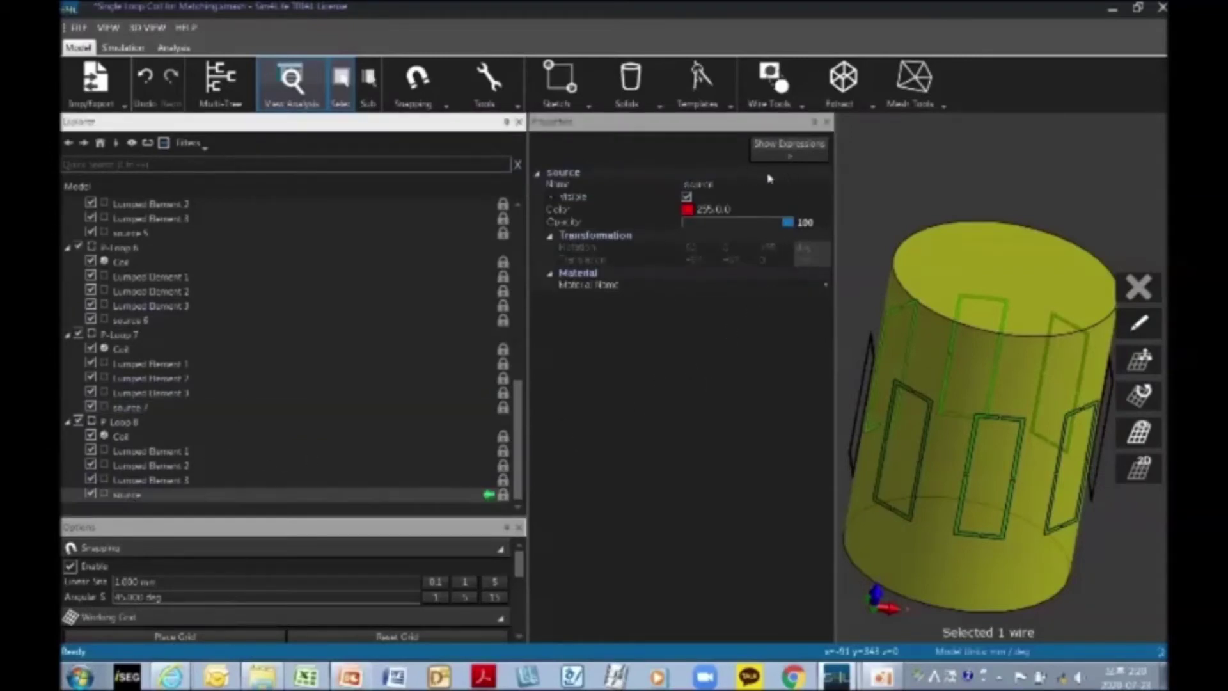
{"action": "left_click", "coordinate": [746, 187]}
{"action": "type", "text": "8"}
{"action": "key", "text": "Return"}
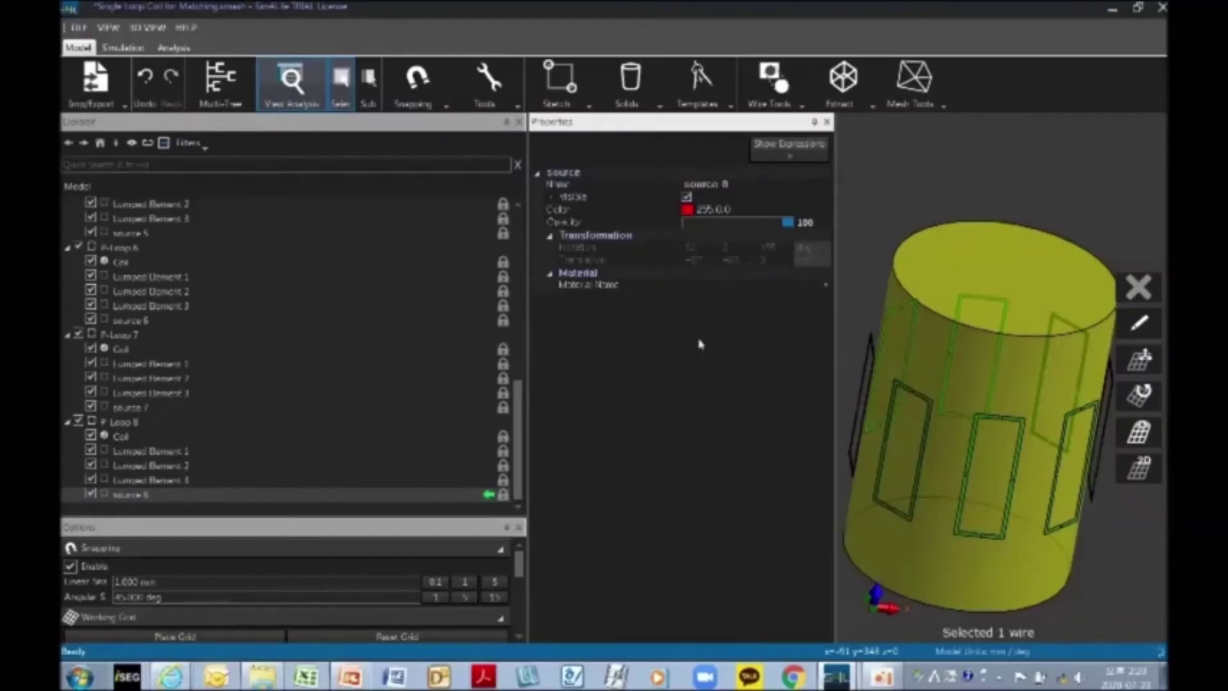
Step: Switch to the simulation setup and show the model's objects alongside it in a Multi-Tree
{"action": "left_click_drag", "start_coordinate": [519, 438], "coordinate": [520, 269]}
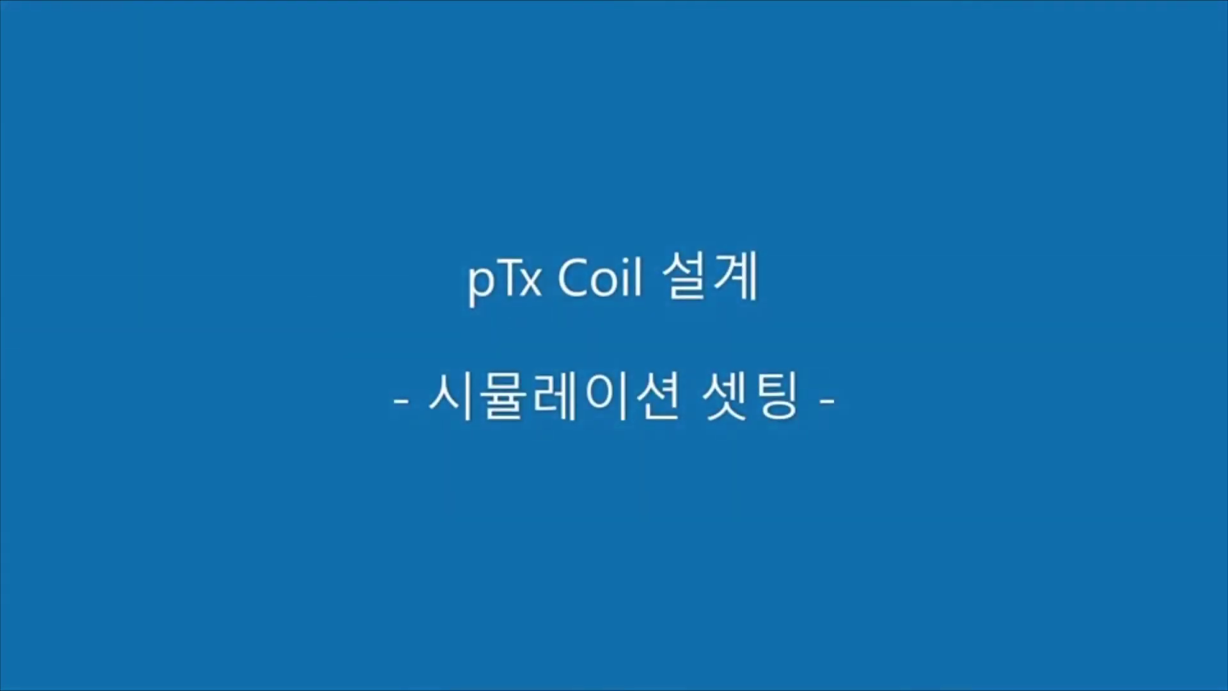
{"action": "left_click", "coordinate": [126, 49]}
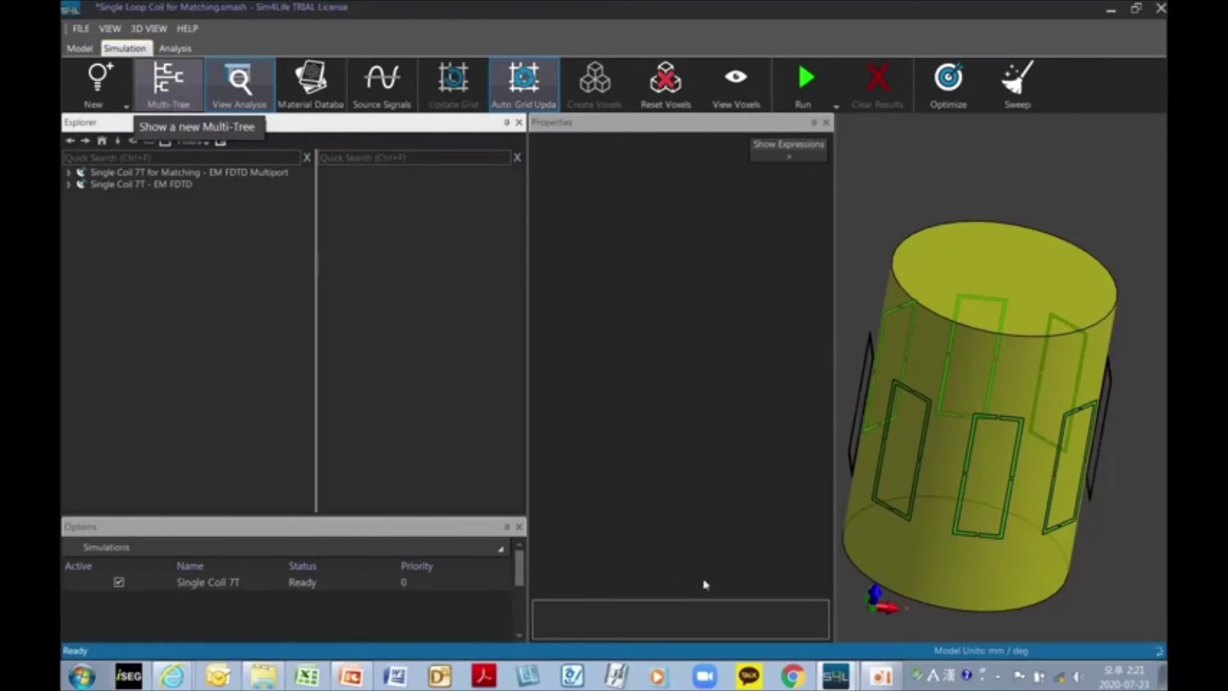
{"action": "left_click", "coordinate": [165, 83]}
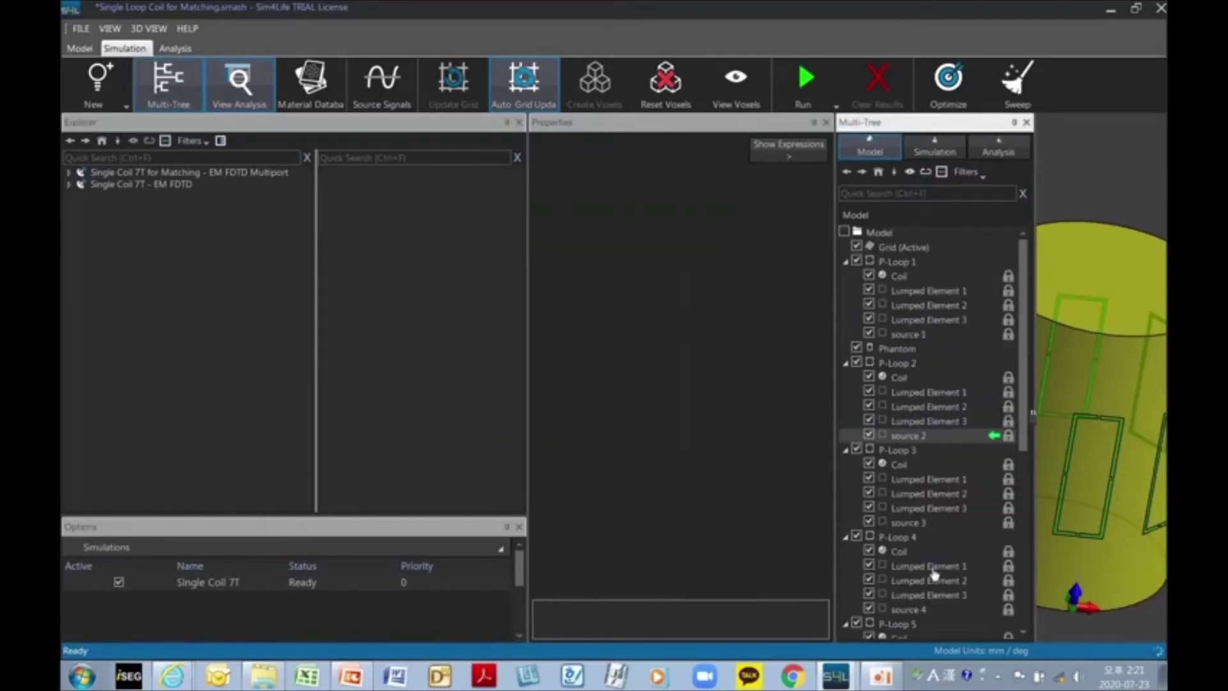
{"action": "left_click", "coordinate": [80, 80]}
{"action": "left_click", "coordinate": [167, 93]}
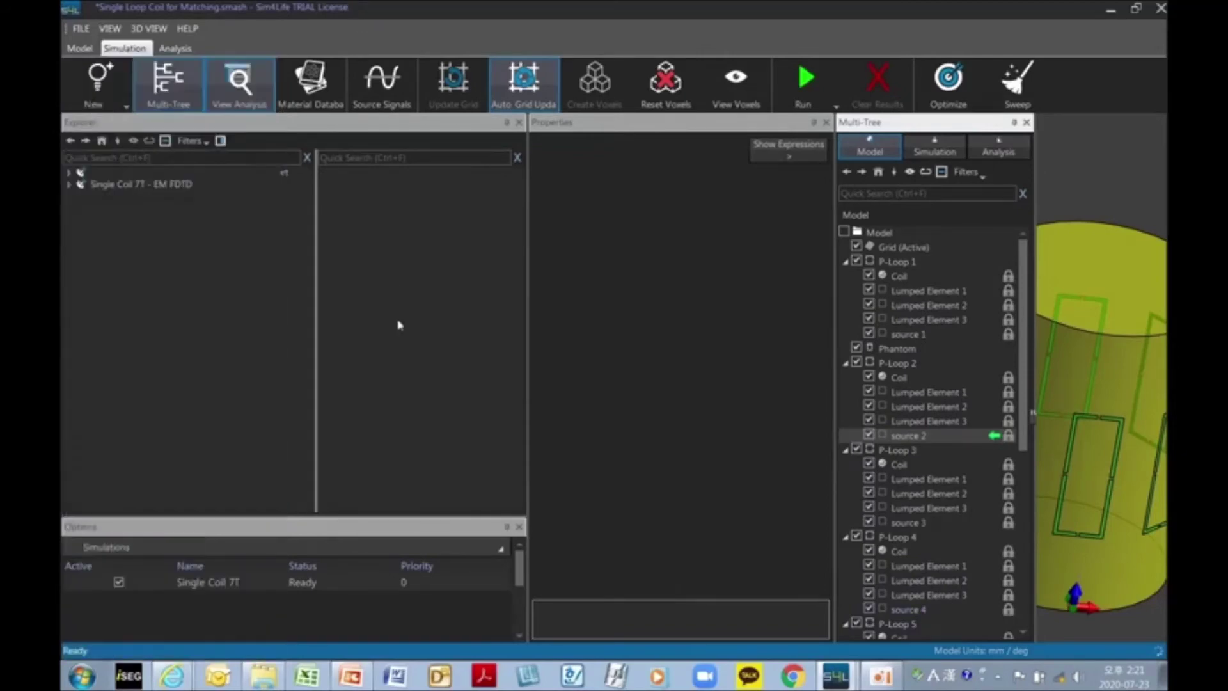
Step: Create a new EM FDTD Multiport simulation and rename it as 8ch array coil
{"action": "right_click", "coordinate": [165, 257]}
{"action": "mouse_move", "coordinate": [224, 264]}
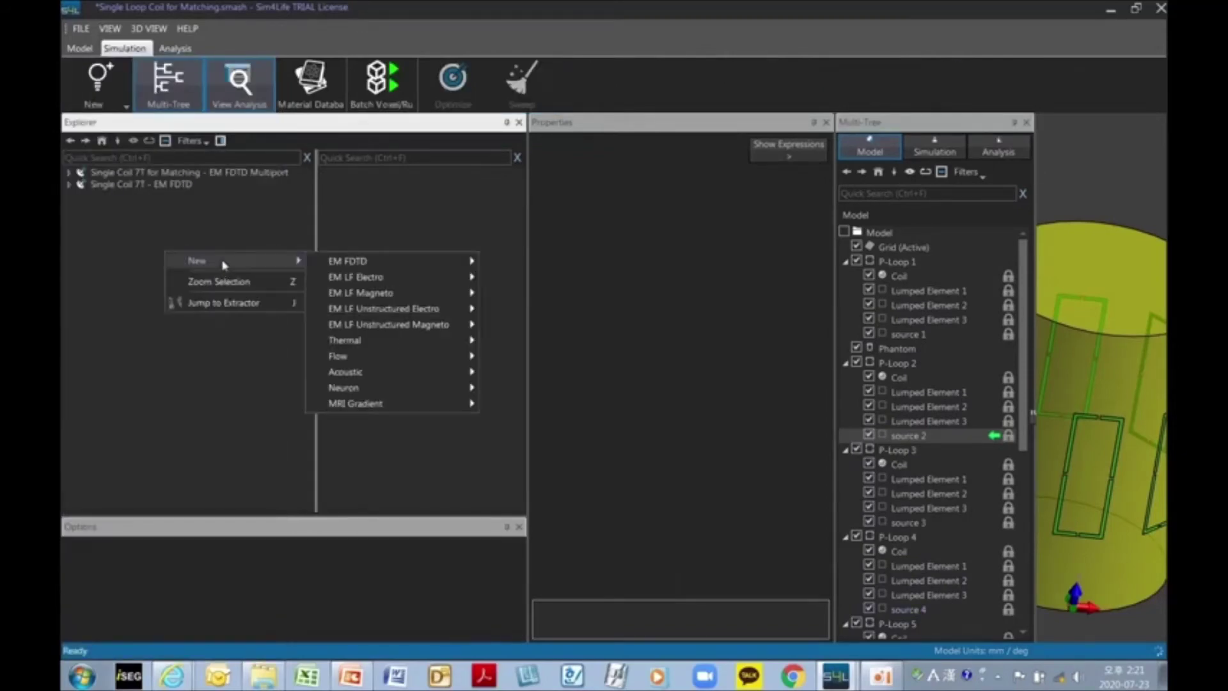
{"action": "mouse_move", "coordinate": [363, 277]}
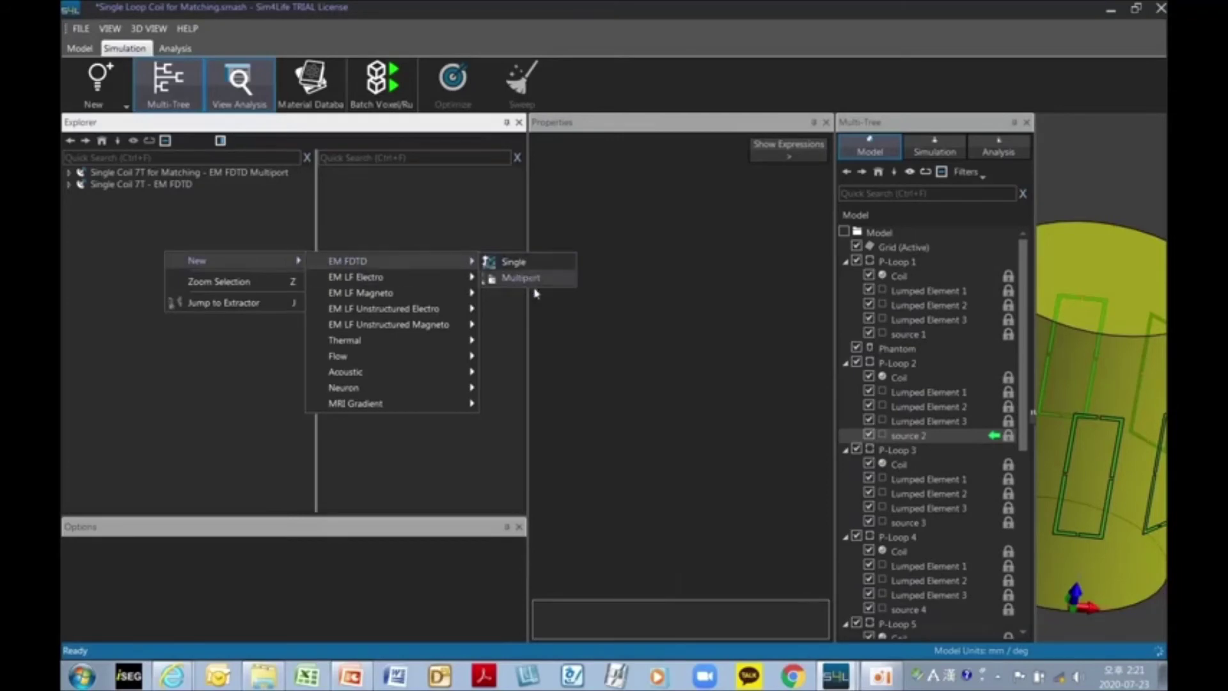
{"action": "left_click", "coordinate": [493, 278]}
{"action": "right_click", "coordinate": [131, 196]}
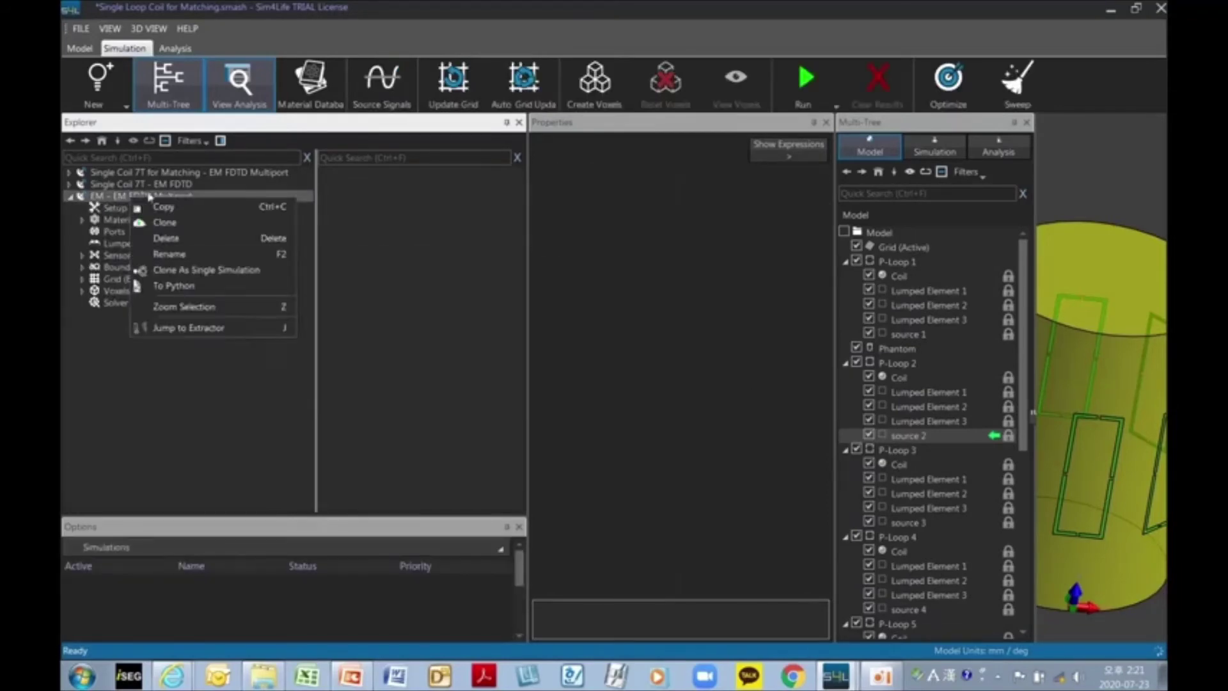
{"action": "left_click", "coordinate": [185, 254]}
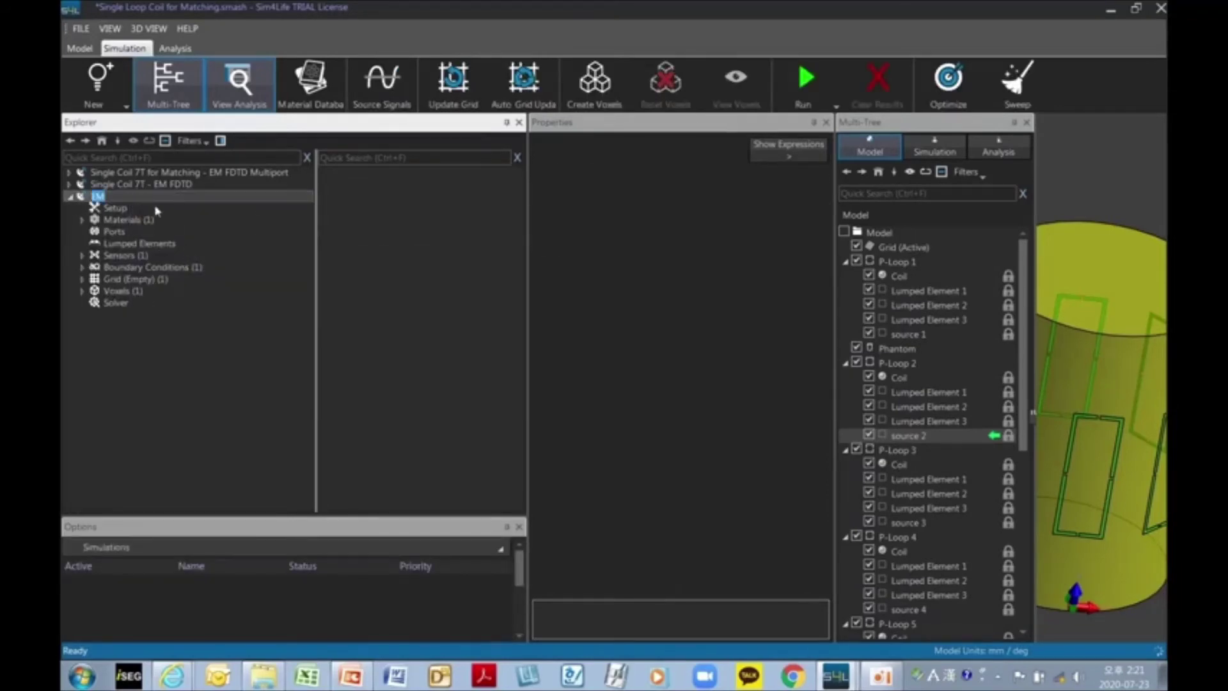
{"action": "type", "text": "S"}
{"action": "key", "text": "Return"}
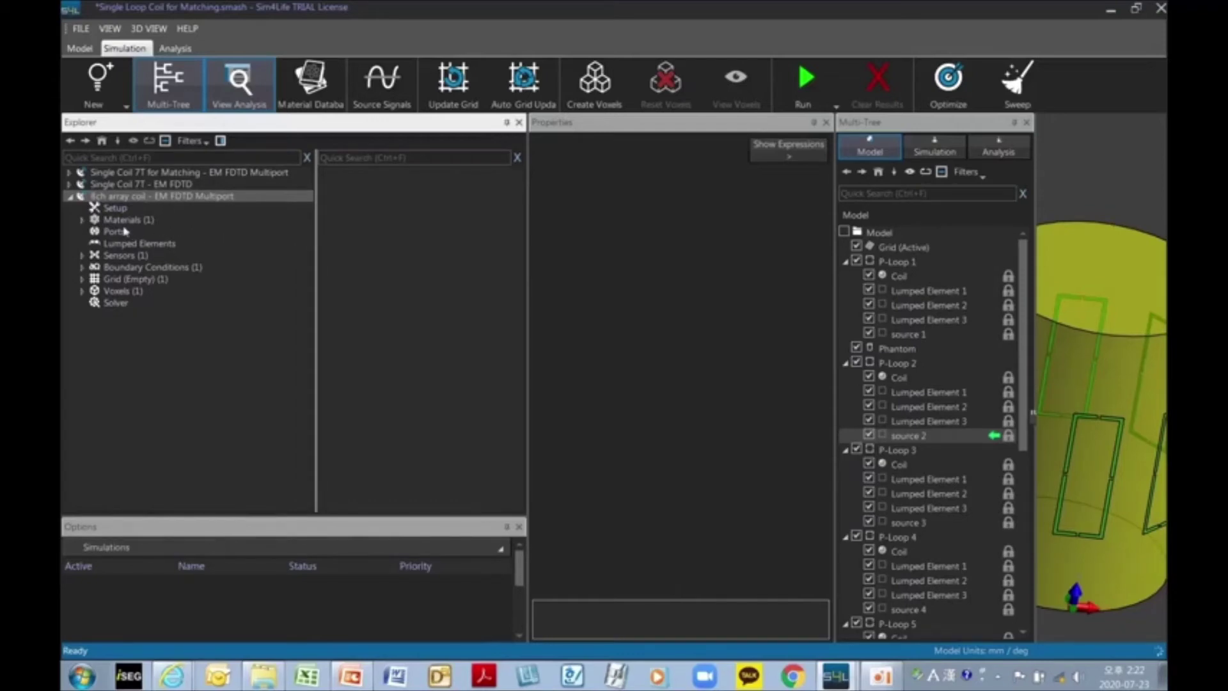
Step: Add the Phantom to the materials of the 8ch array coil simulation
{"action": "left_click", "coordinate": [112, 209]}
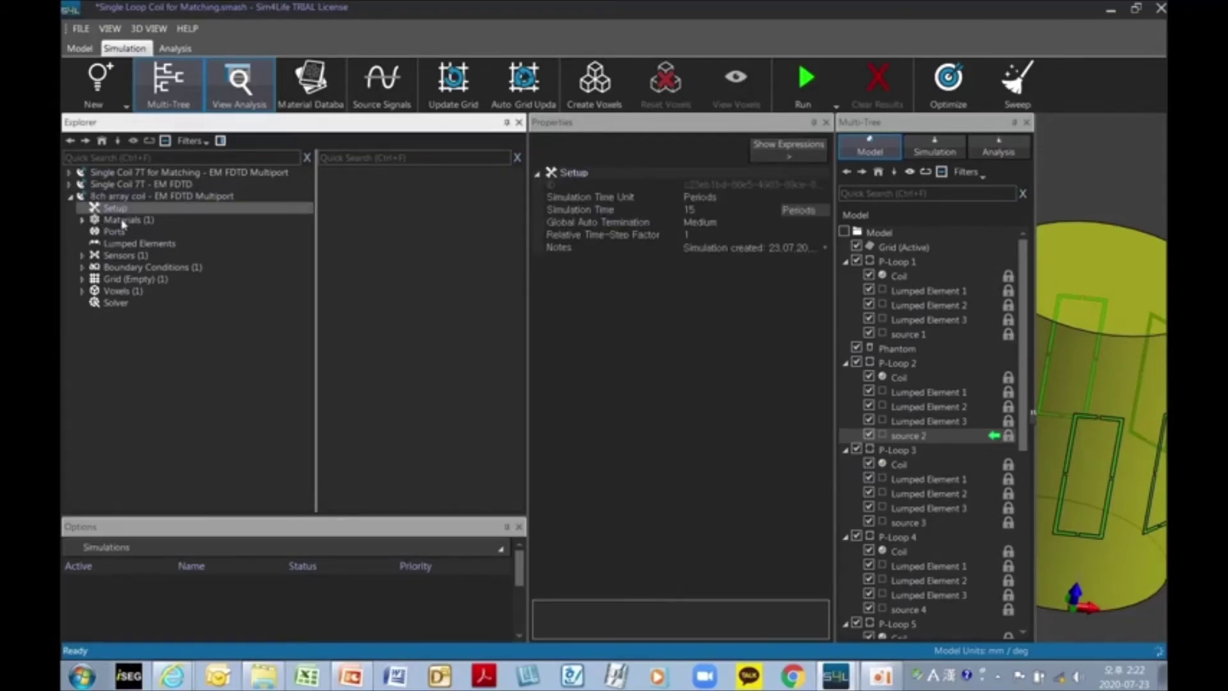
{"action": "left_click", "coordinate": [83, 220]}
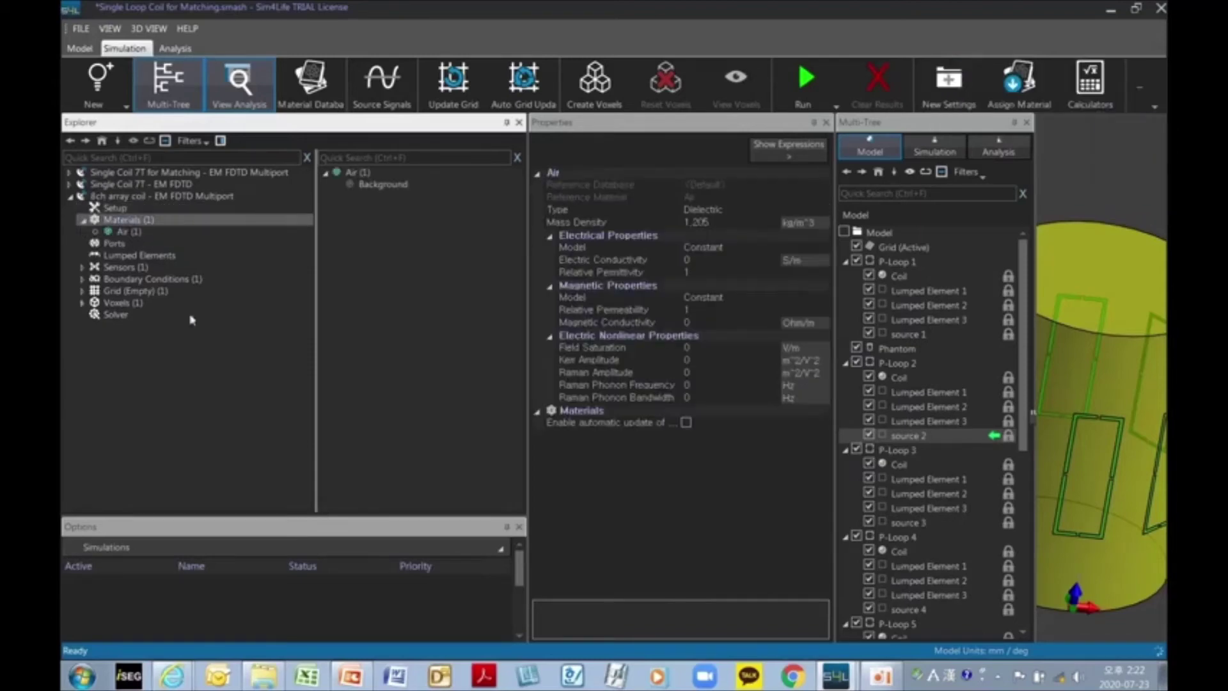
{"action": "left_click", "coordinate": [904, 350]}
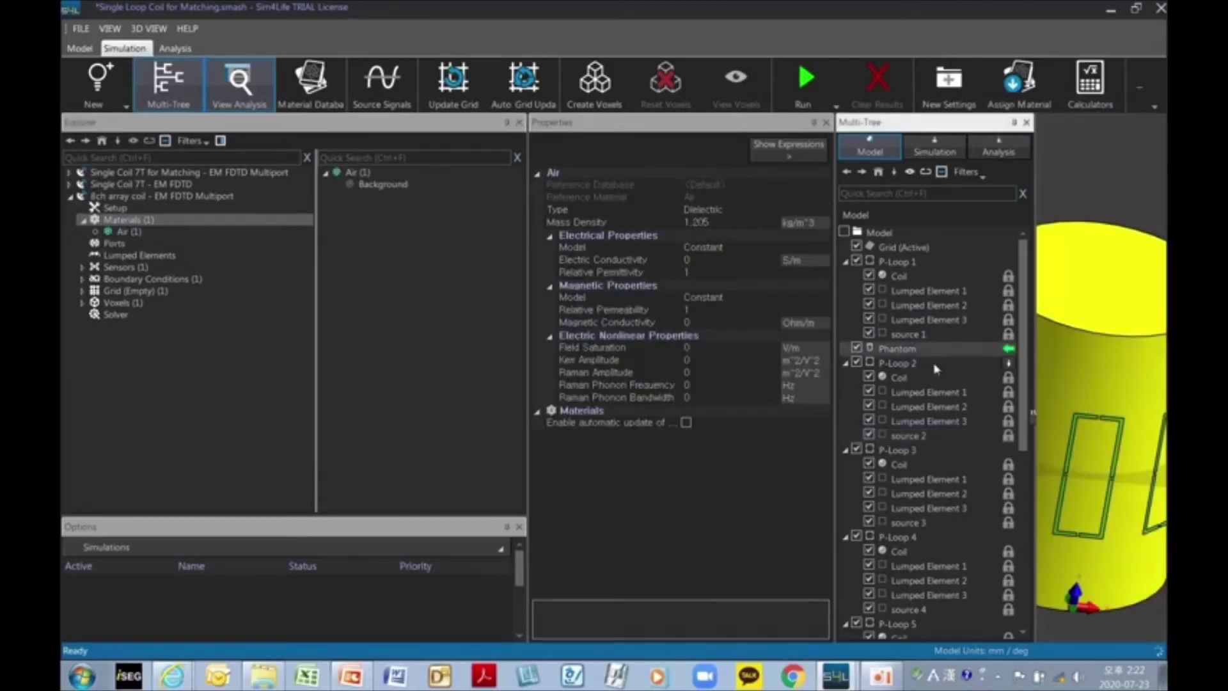
{"action": "left_click_drag", "start_coordinate": [907, 356], "coordinate": [130, 224]}
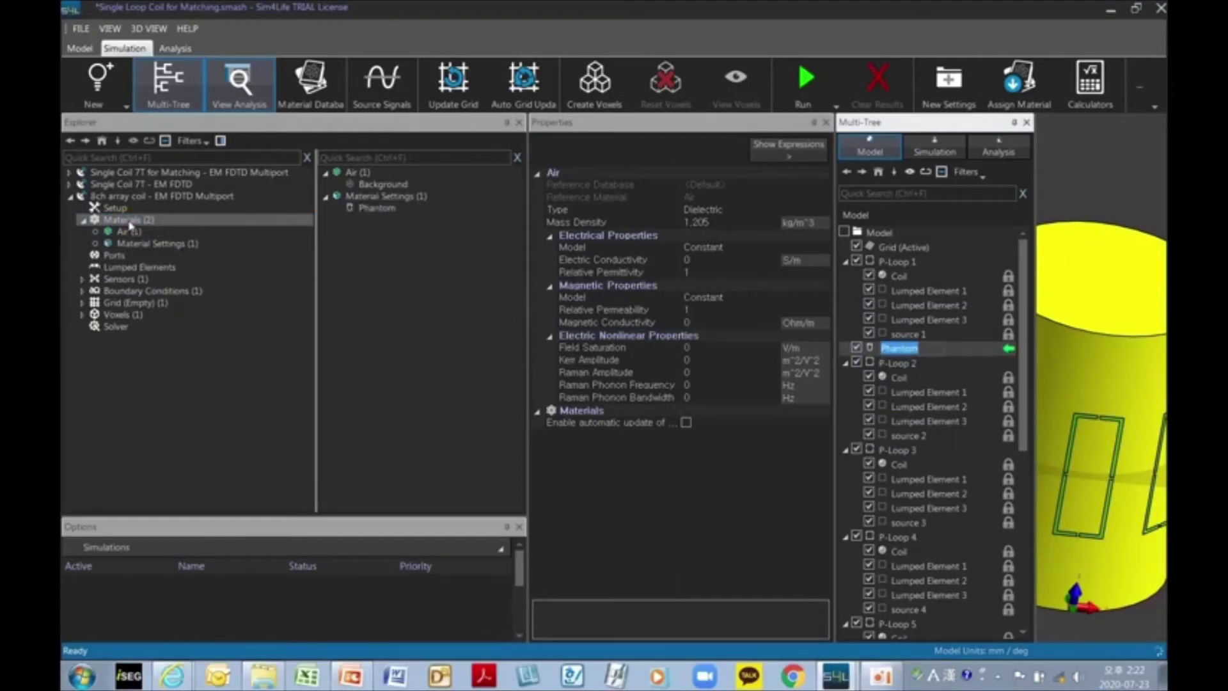
Step: Assign the Brain [IT'IS 4.0] database material to the phantom's material settings
{"action": "left_click", "coordinate": [135, 245]}
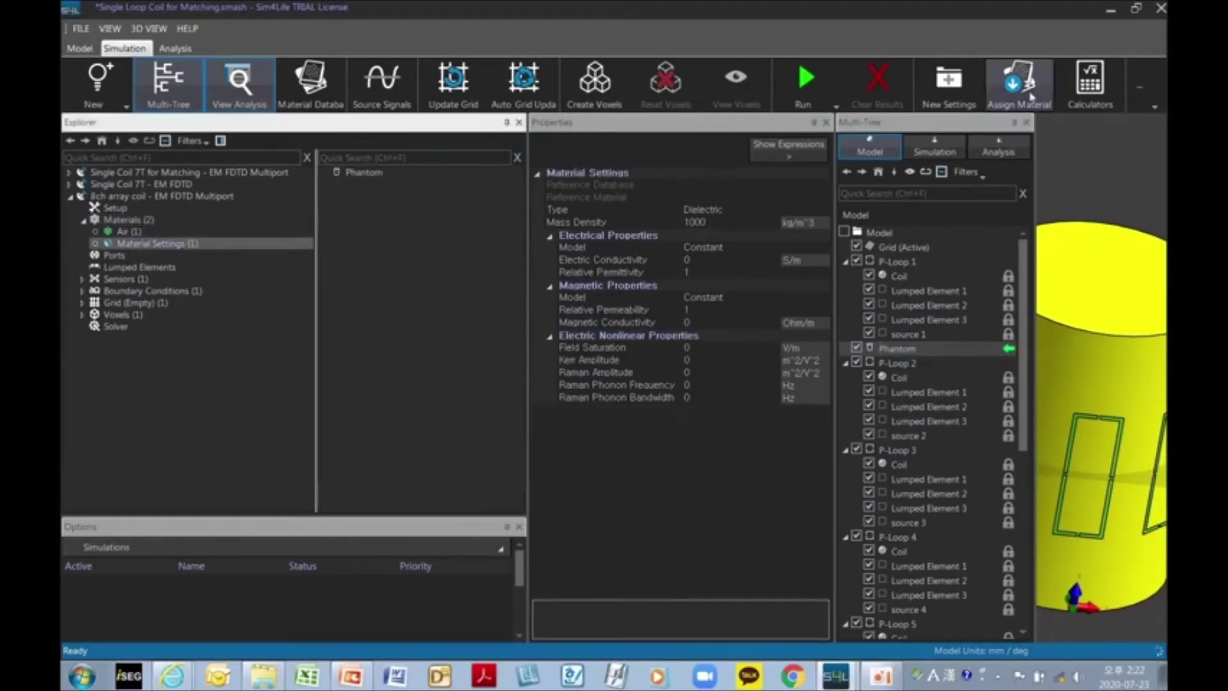
{"action": "left_click", "coordinate": [1026, 90]}
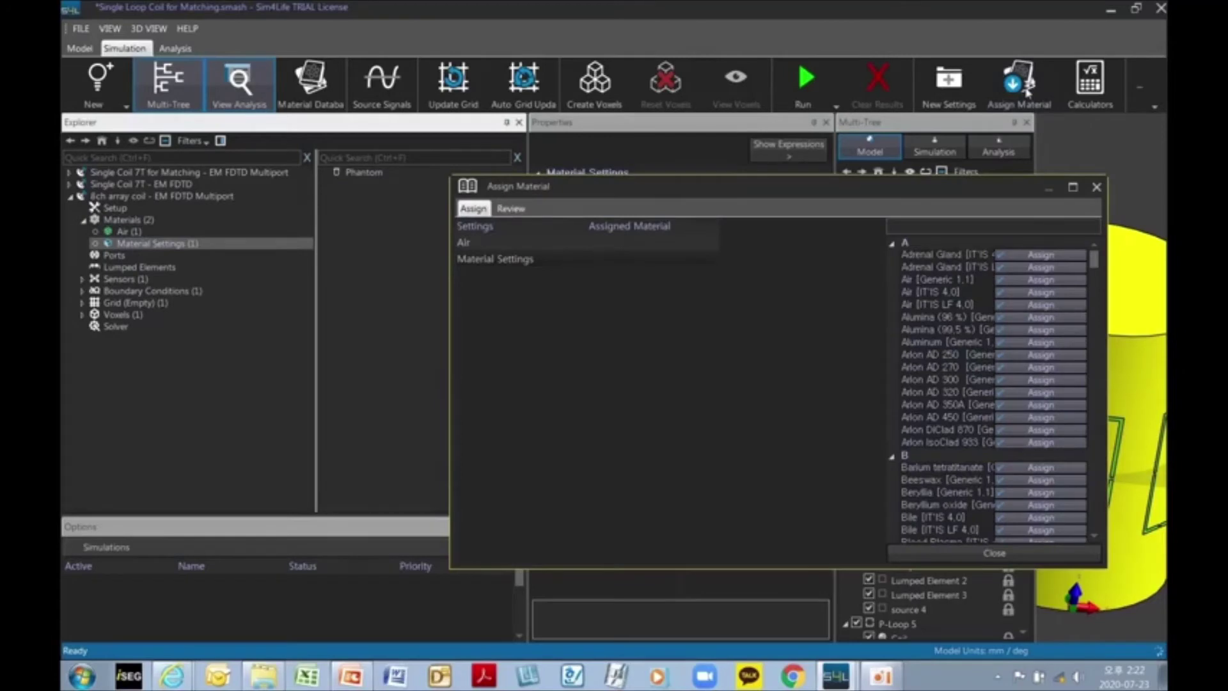
{"action": "left_click", "coordinate": [986, 220]}
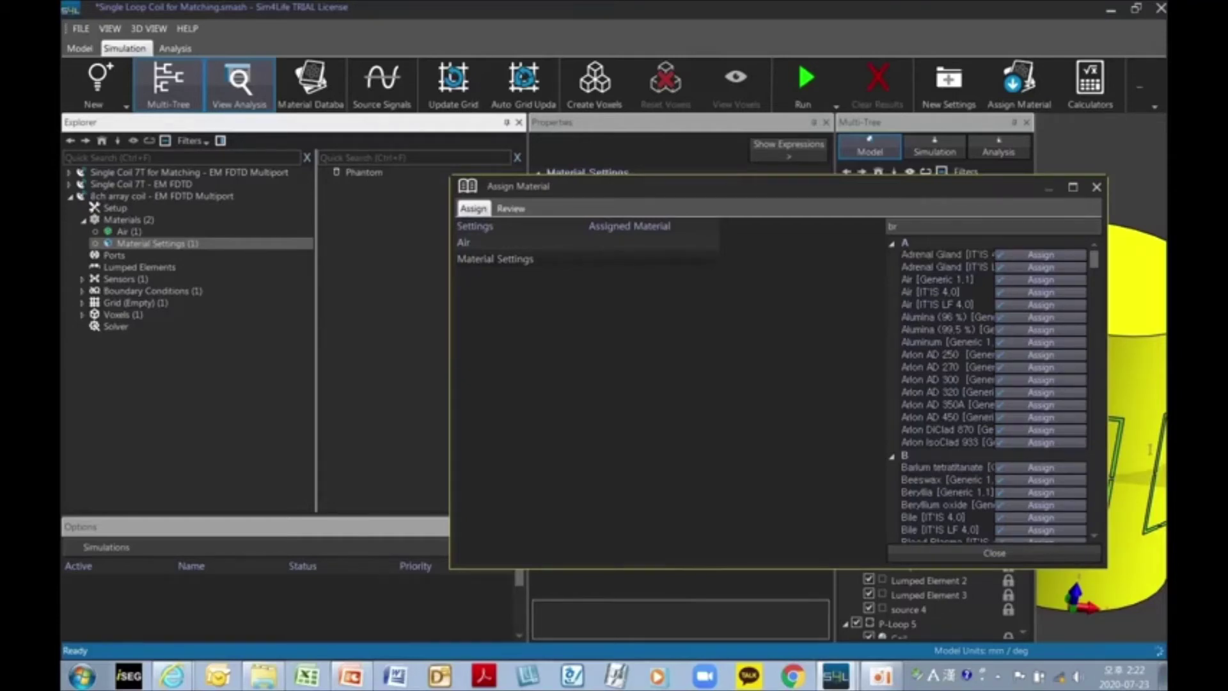
{"action": "type", "text": "brain"}
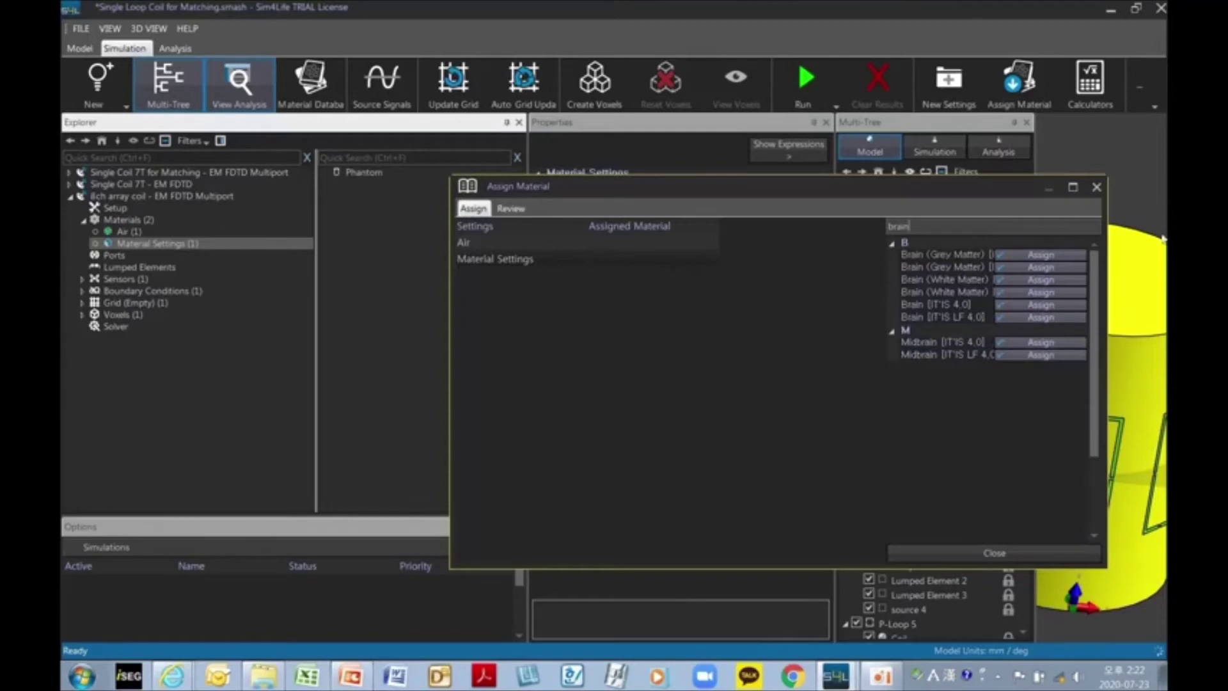
{"action": "left_click", "coordinate": [1042, 306]}
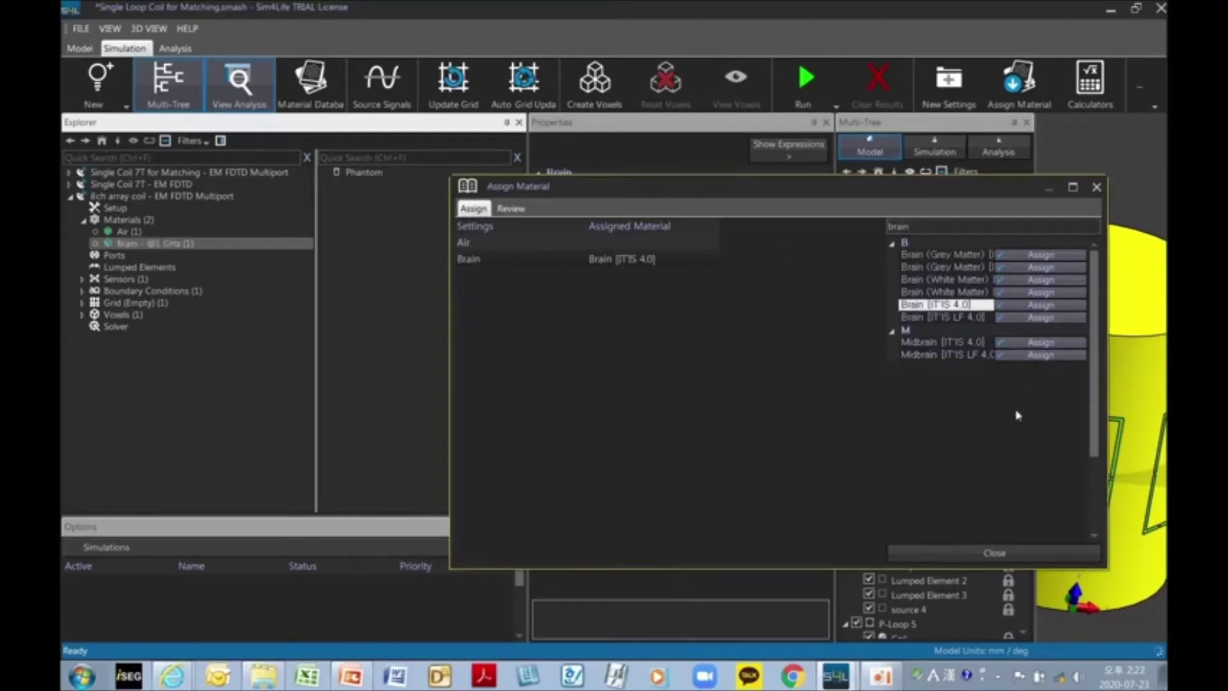
{"action": "left_click", "coordinate": [994, 553]}
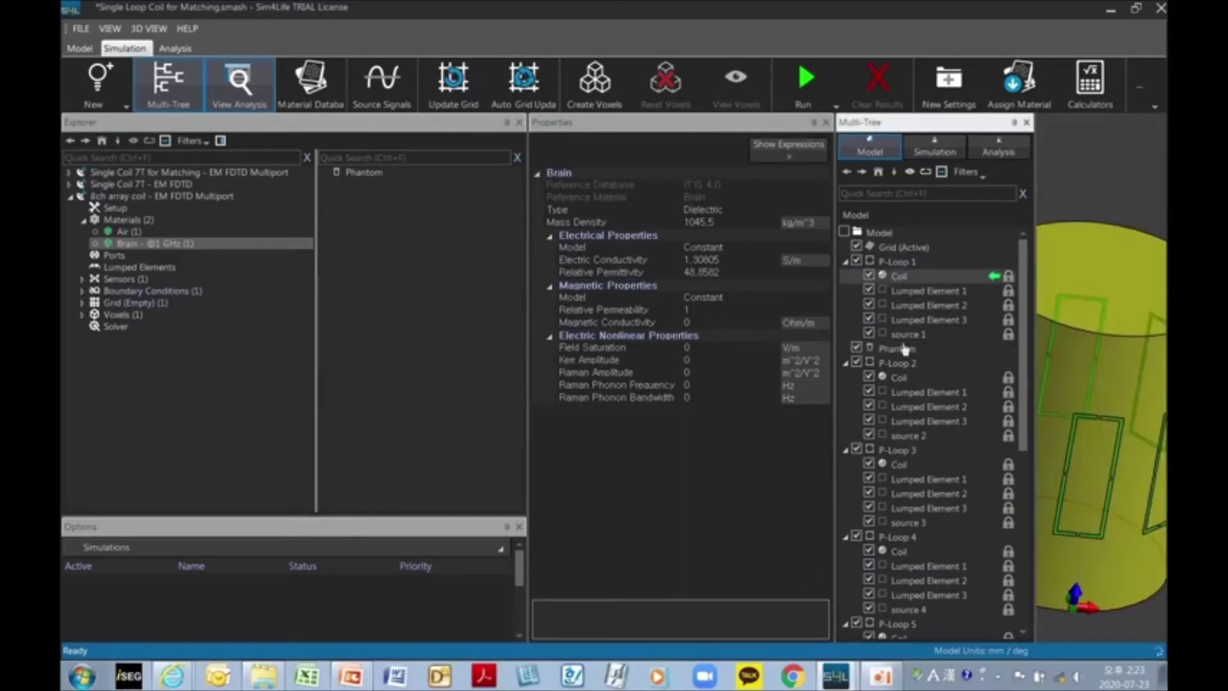
Step: Filter the model objects by "coil" and add the coils of P-Loop 1 to P-Loop 8 to the simulation's materials
{"action": "left_click", "coordinate": [902, 377]}
{"action": "left_click", "coordinate": [899, 464]}
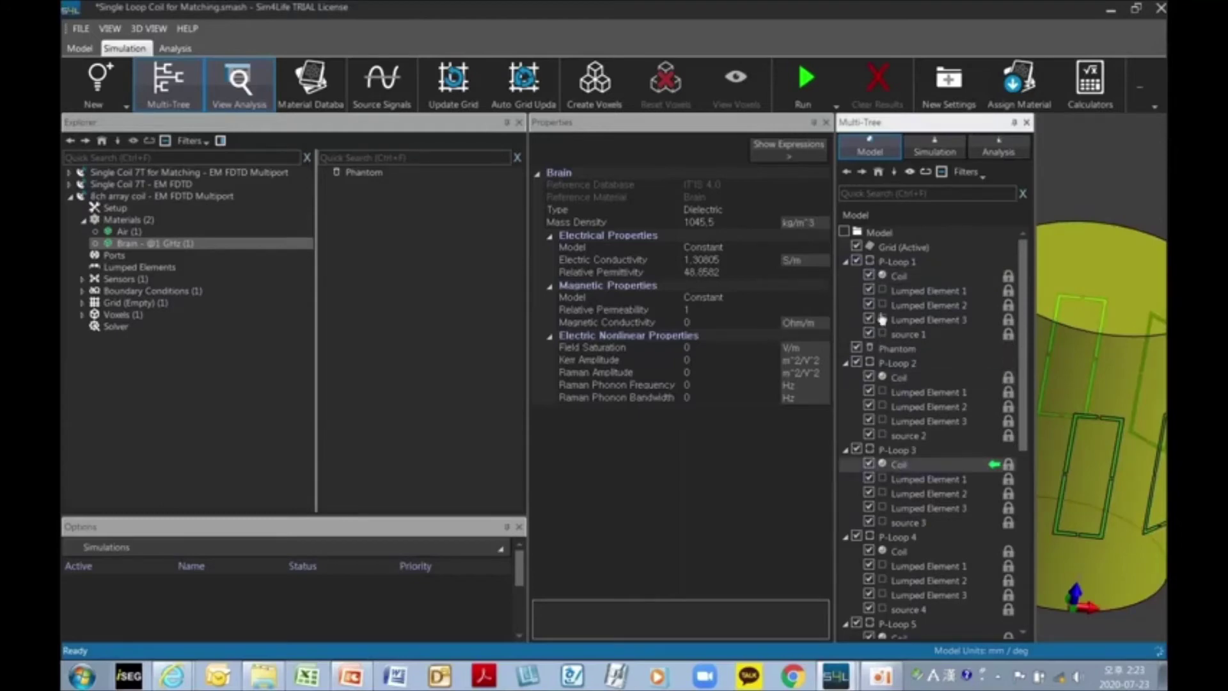
{"action": "left_click", "coordinate": [898, 276]}
{"action": "left_click", "coordinate": [909, 190]}
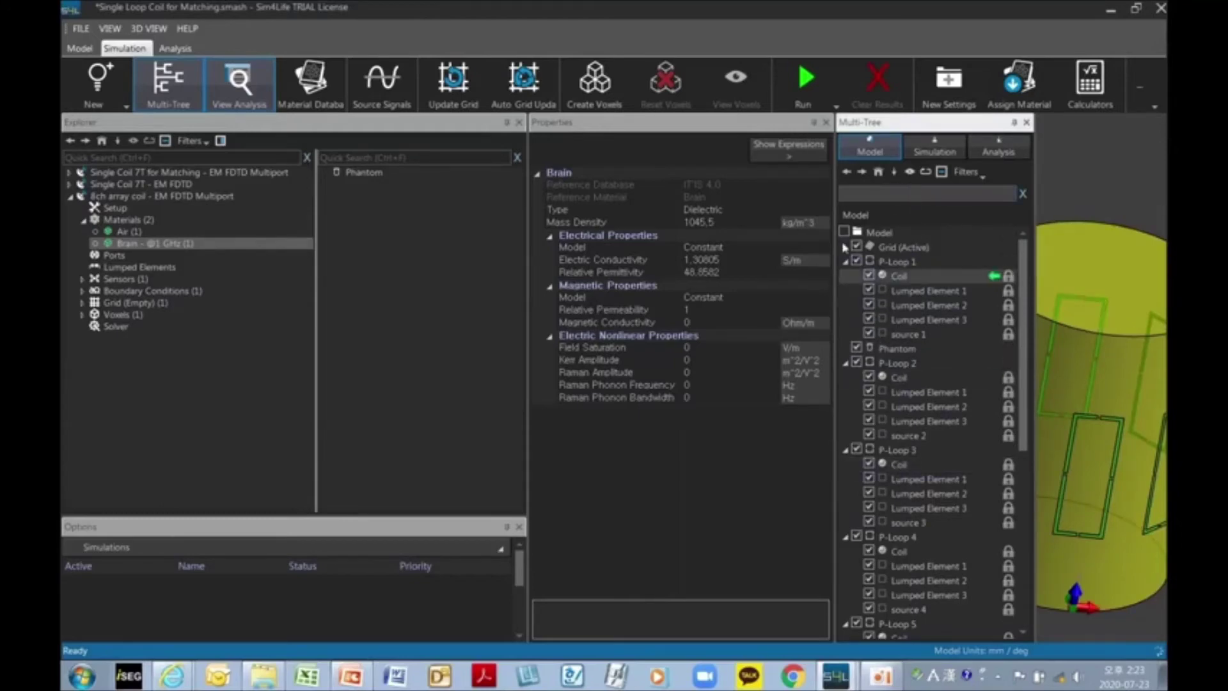
{"action": "left_click", "coordinate": [907, 379], "text": "ctrl"}
{"action": "left_click", "coordinate": [894, 463], "text": "ctrl"}
{"action": "left_click", "coordinate": [988, 550], "text": "ctrl"}
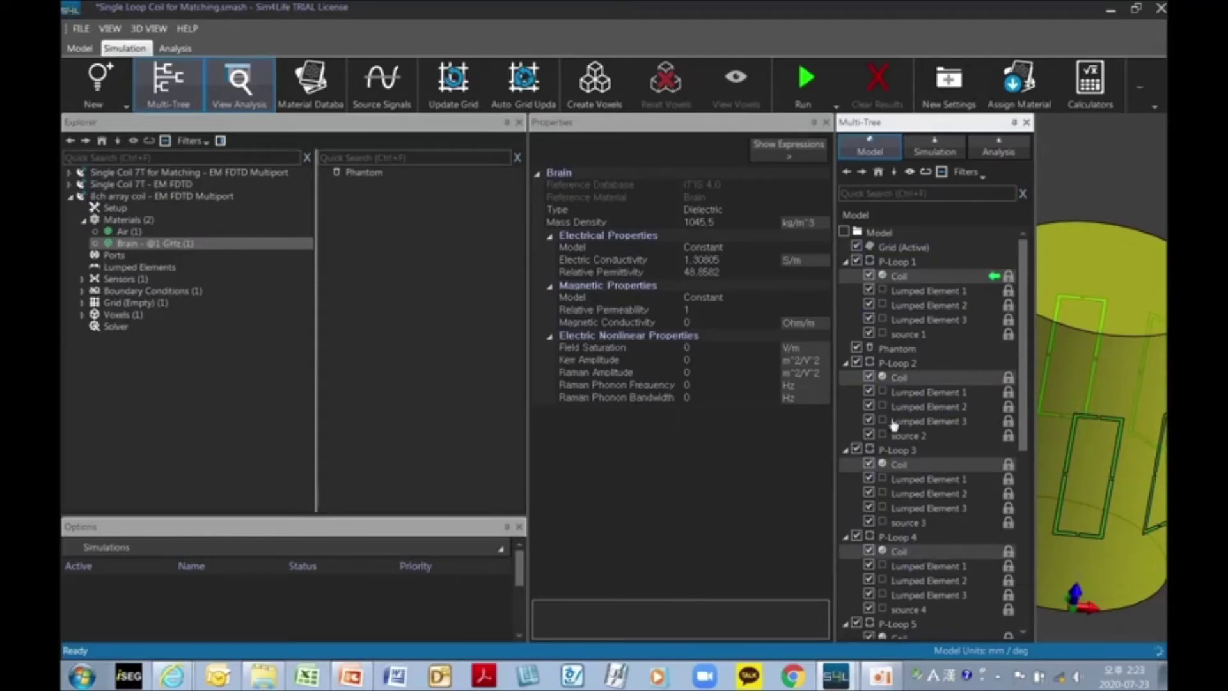
{"action": "left_click", "coordinate": [896, 192]}
{"action": "type", "text": "coi"}
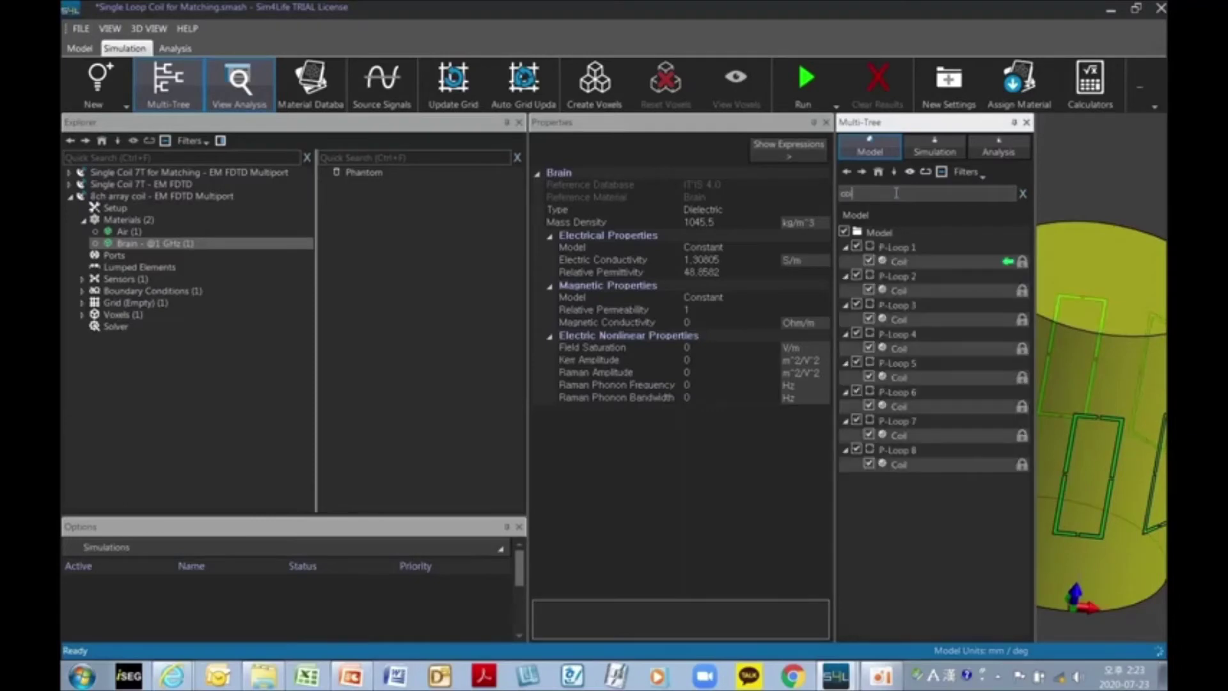
{"action": "type", "text": "l"}
{"action": "left_click_drag", "start_coordinate": [893, 269], "coordinate": [131, 227]}
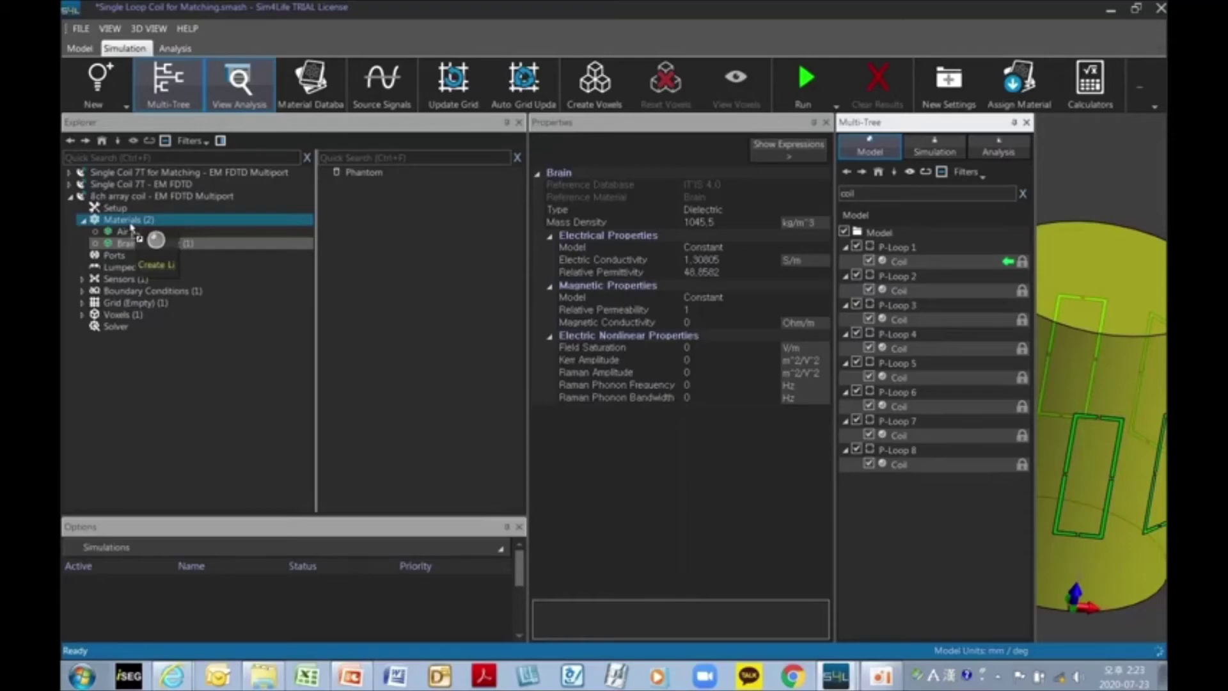
{"action": "left_click_drag", "start_coordinate": [130, 227], "coordinate": [131, 231]}
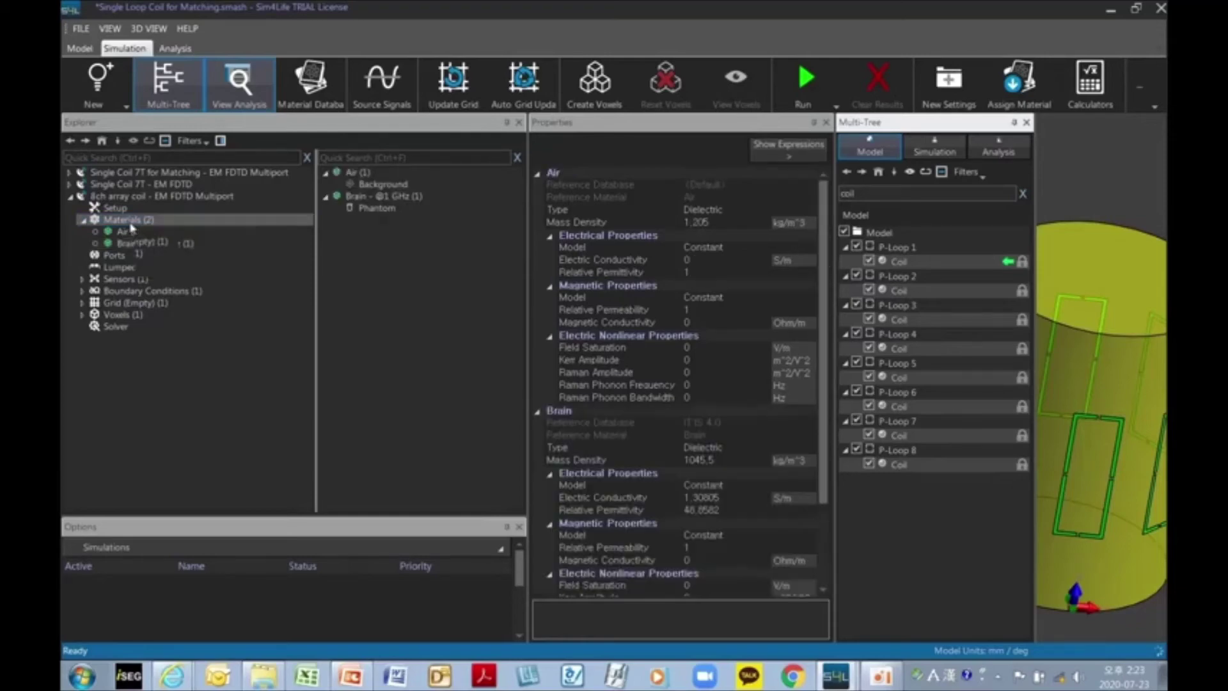
Step: Set the material type of the eight coils to PEC
{"action": "left_click", "coordinate": [141, 257]}
{"action": "left_click", "coordinate": [703, 210]}
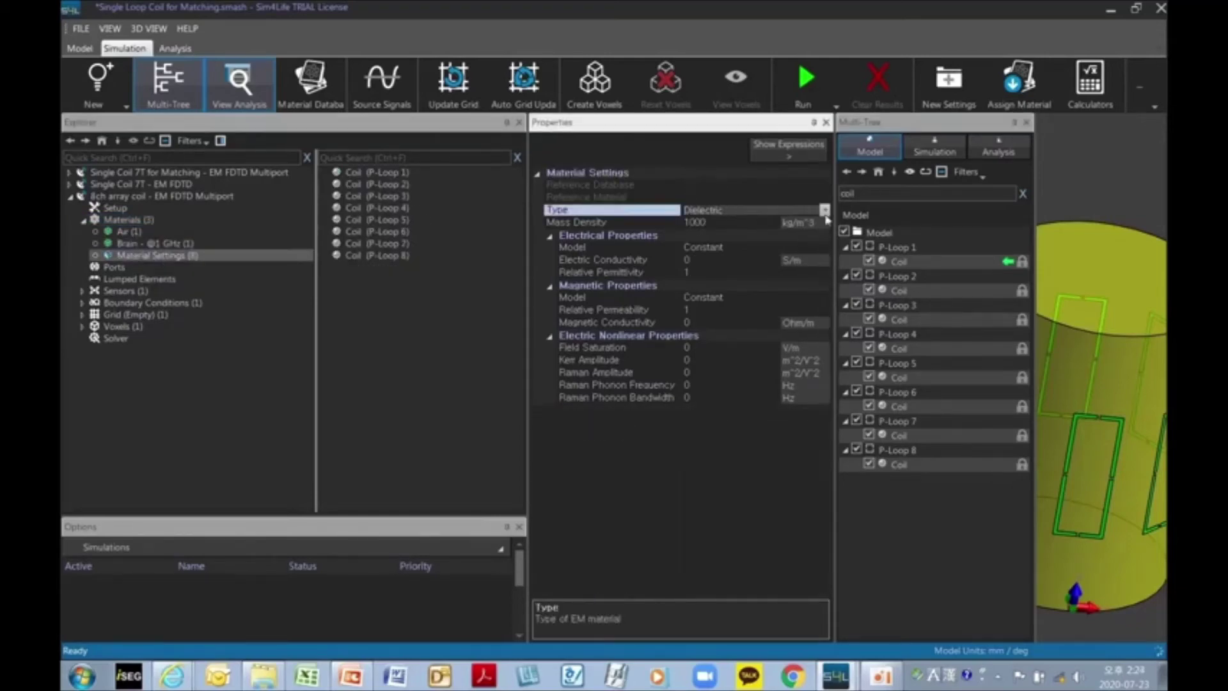
{"action": "left_click", "coordinate": [825, 211]}
{"action": "left_click", "coordinate": [788, 233]}
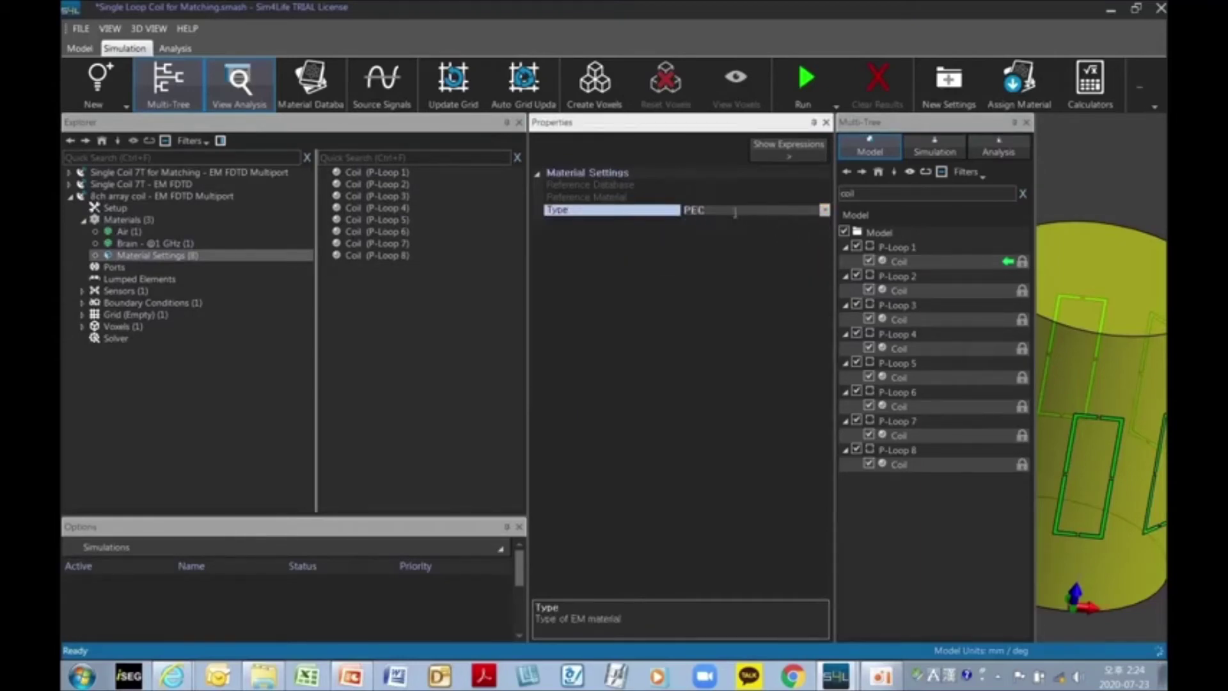
Step: Rename the coils' material settings as PEC
{"action": "left_click", "coordinate": [141, 257]}
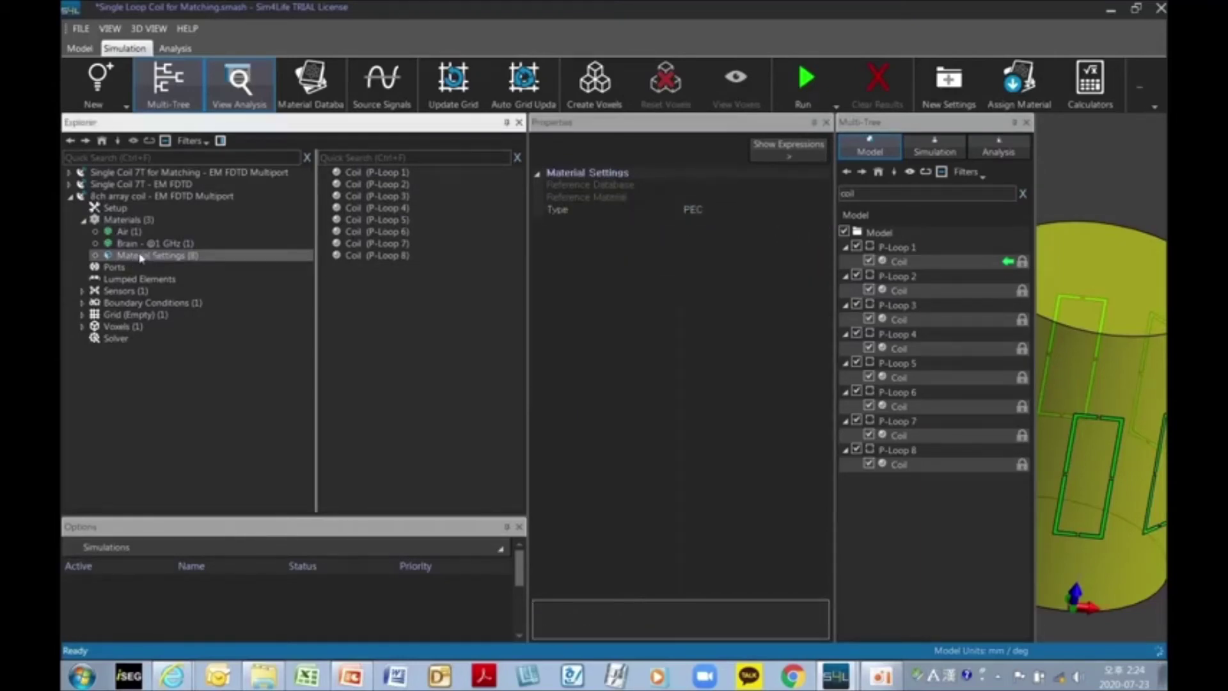
{"action": "right_click", "coordinate": [141, 257]}
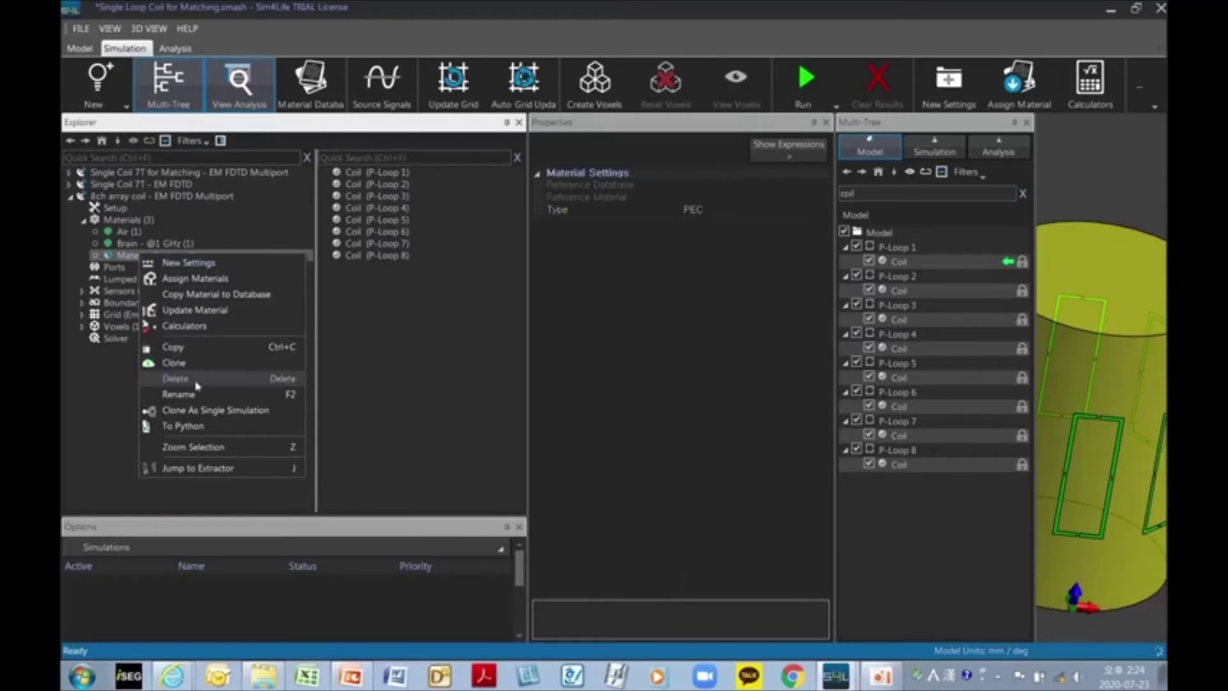
{"action": "left_click", "coordinate": [198, 395]}
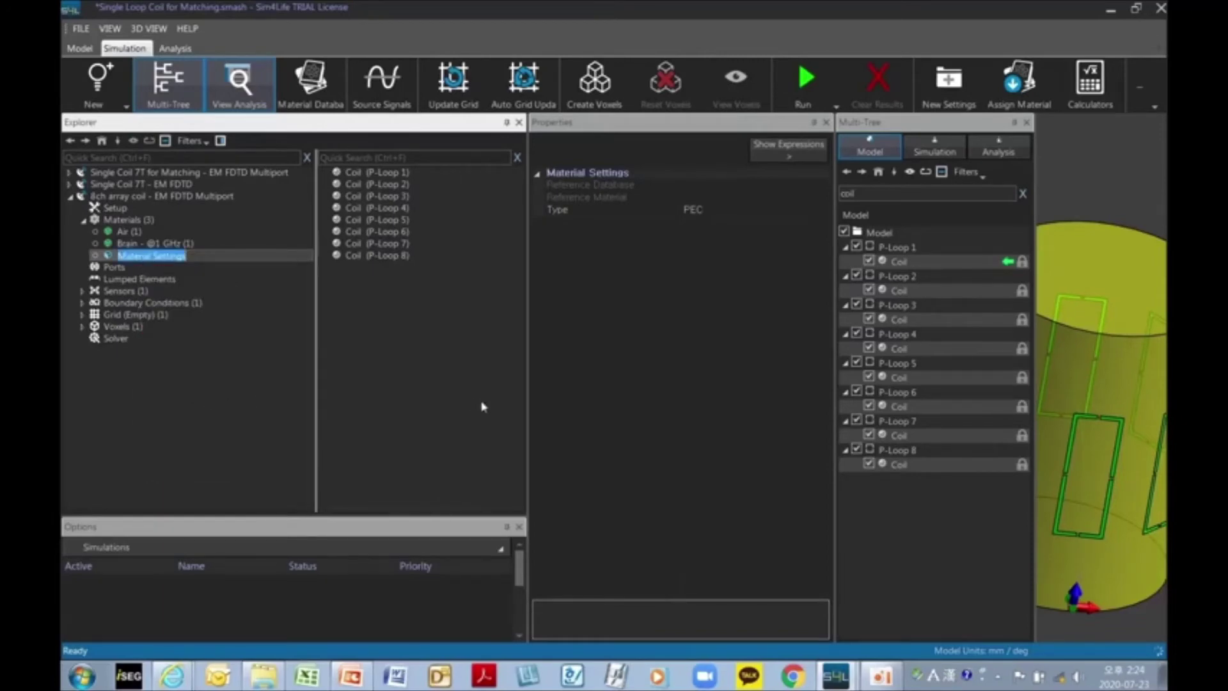
{"action": "type", "text": "PEC"}
{"action": "key", "text": "Return"}
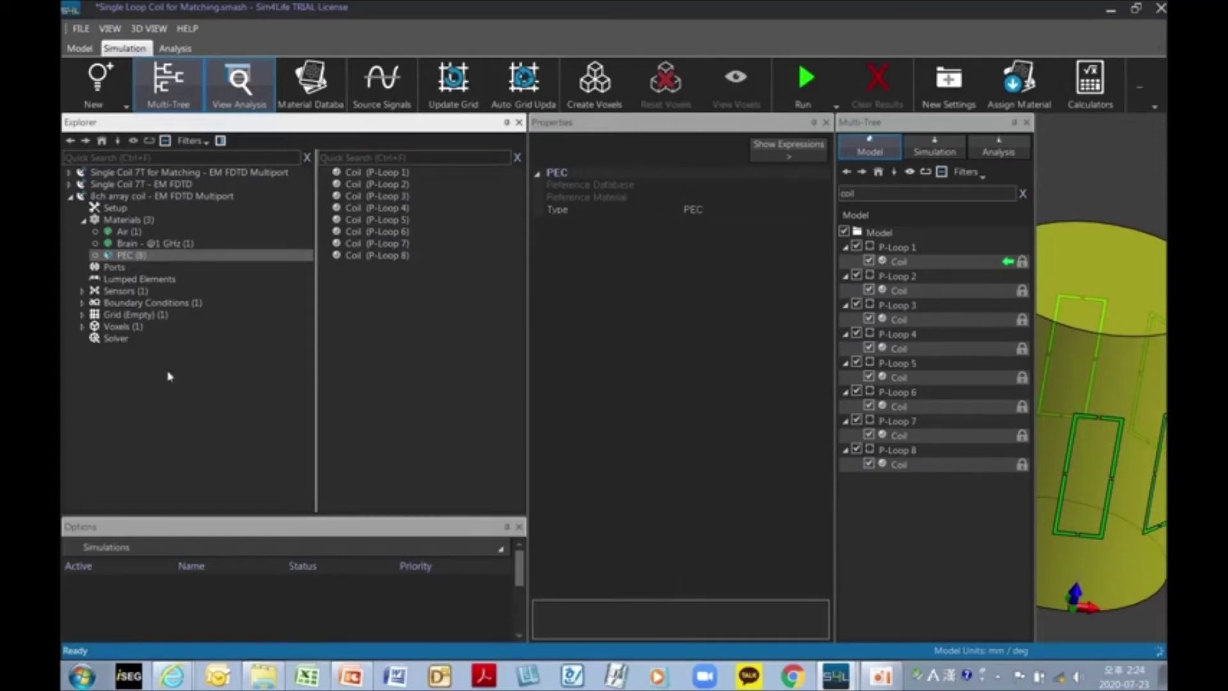
{"action": "left_click", "coordinate": [633, 415]}
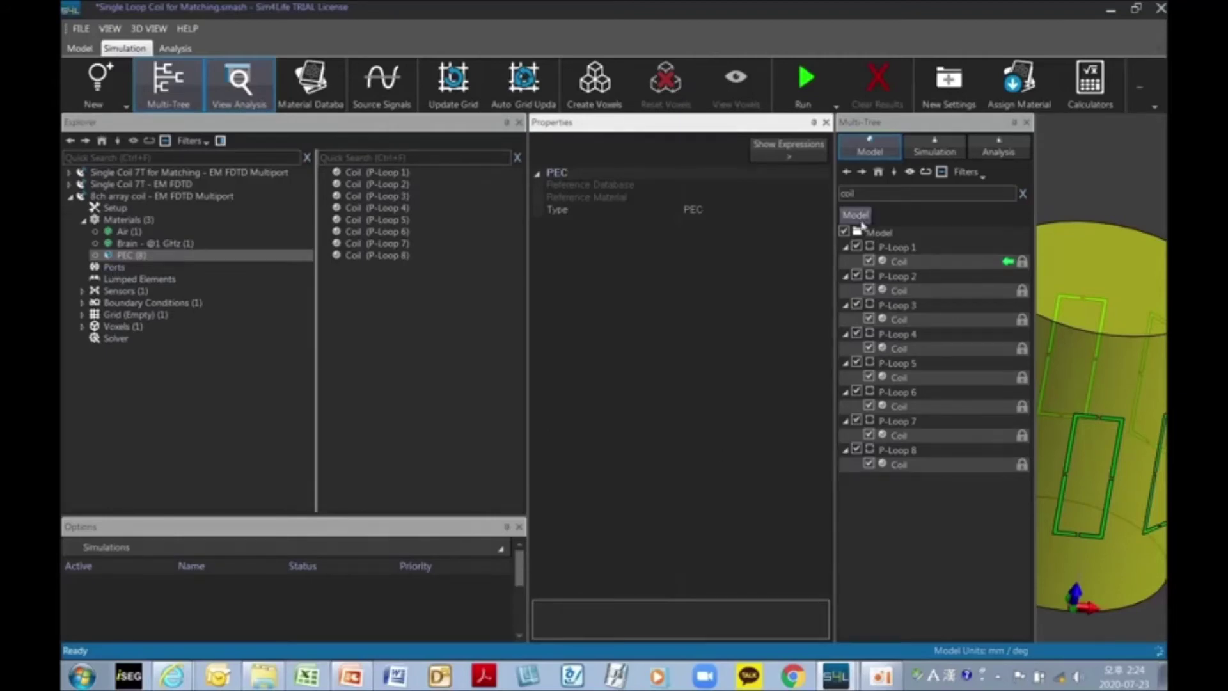
Step: Filter the model objects by "sour" and add source 1 to source 8 to the simulation's ports as Edge Ports
{"action": "left_click_drag", "start_coordinate": [862, 194], "coordinate": [727, 173]}
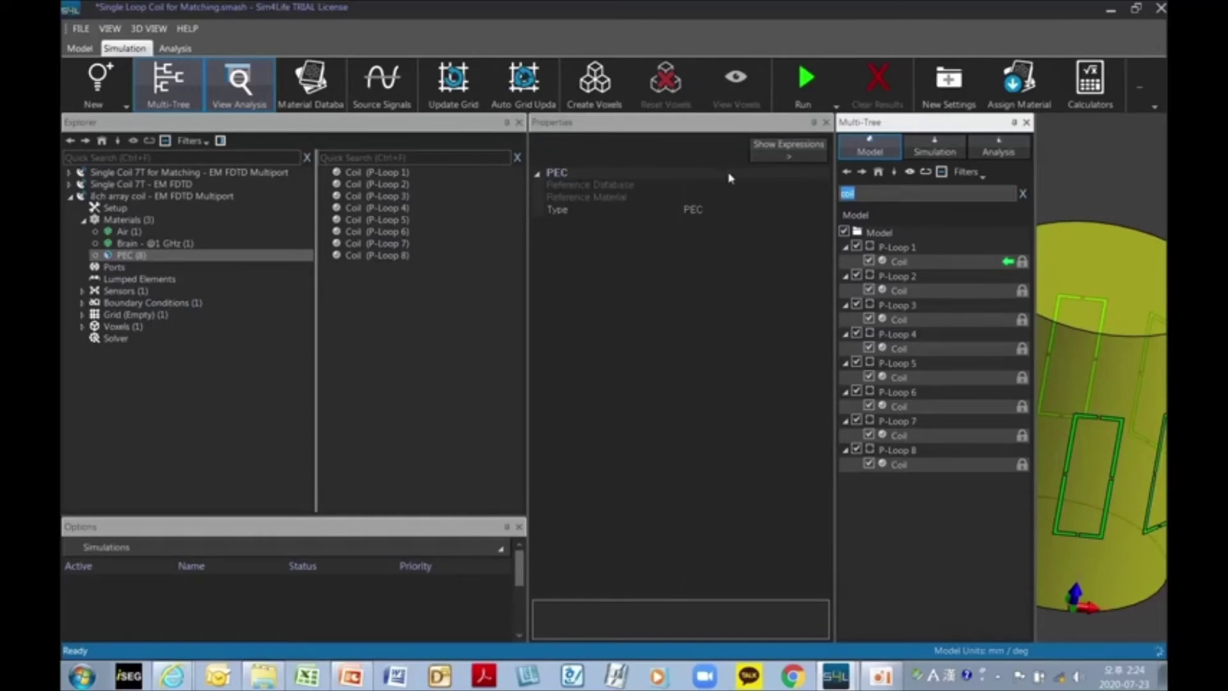
{"action": "type", "text": "sour"}
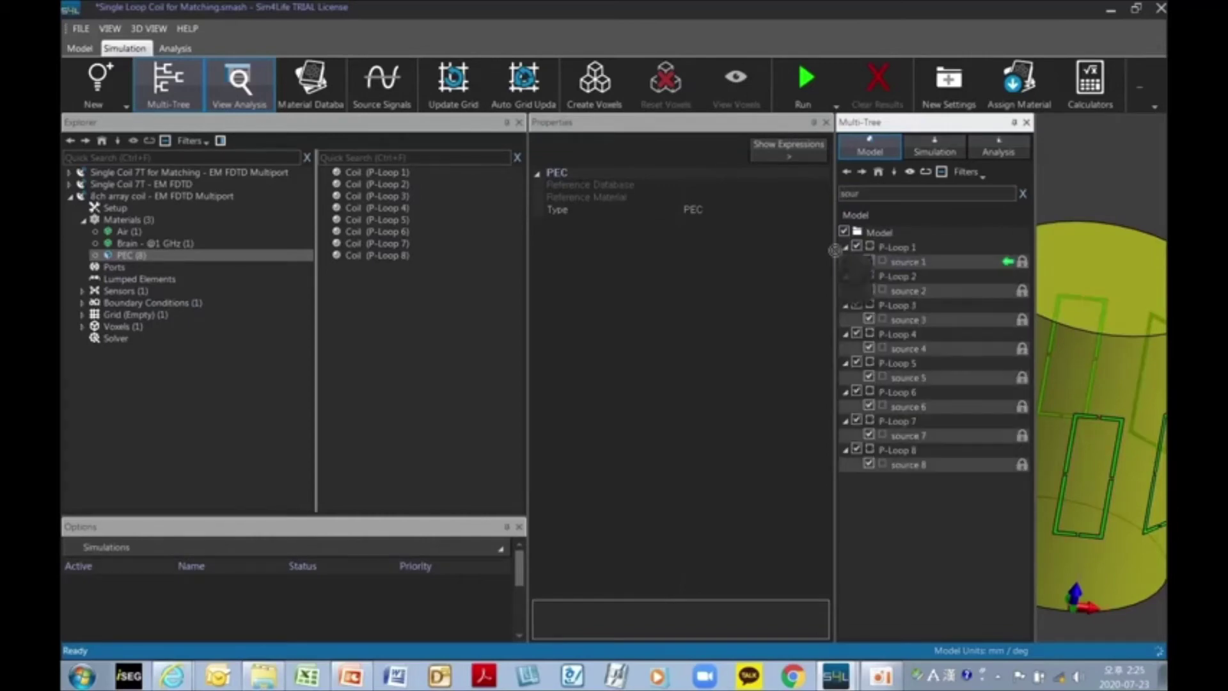
{"action": "left_click_drag", "start_coordinate": [835, 249], "coordinate": [122, 272]}
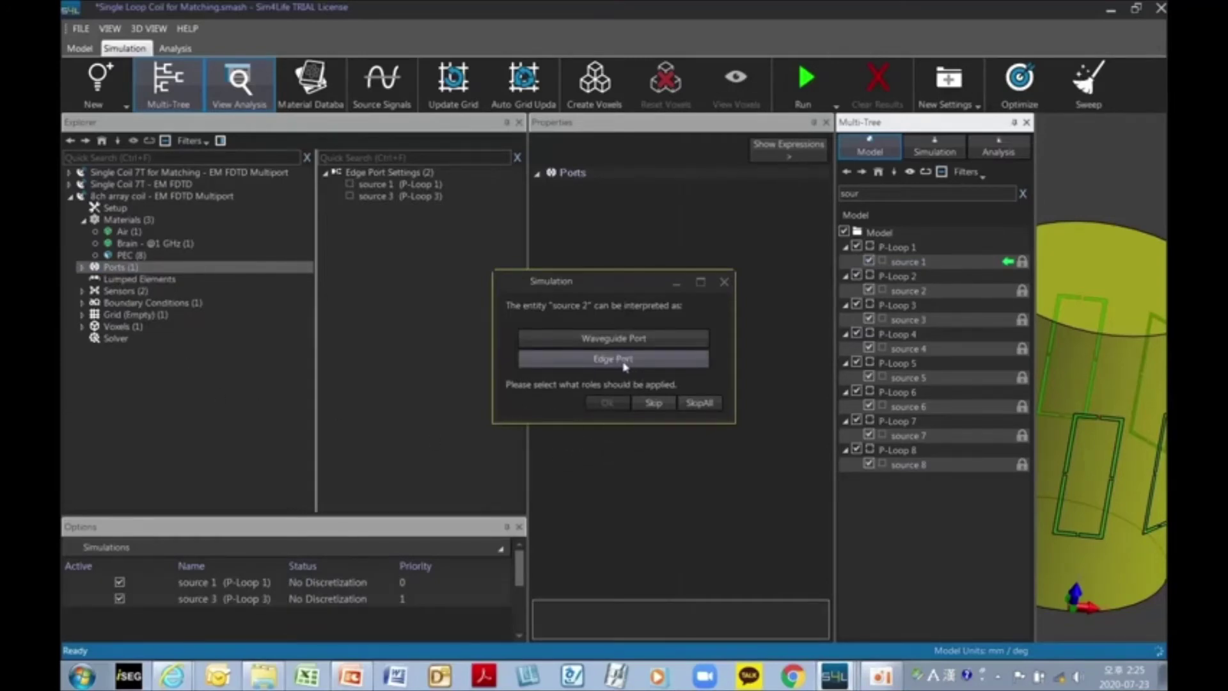
{"action": "left_click", "coordinate": [624, 364]}
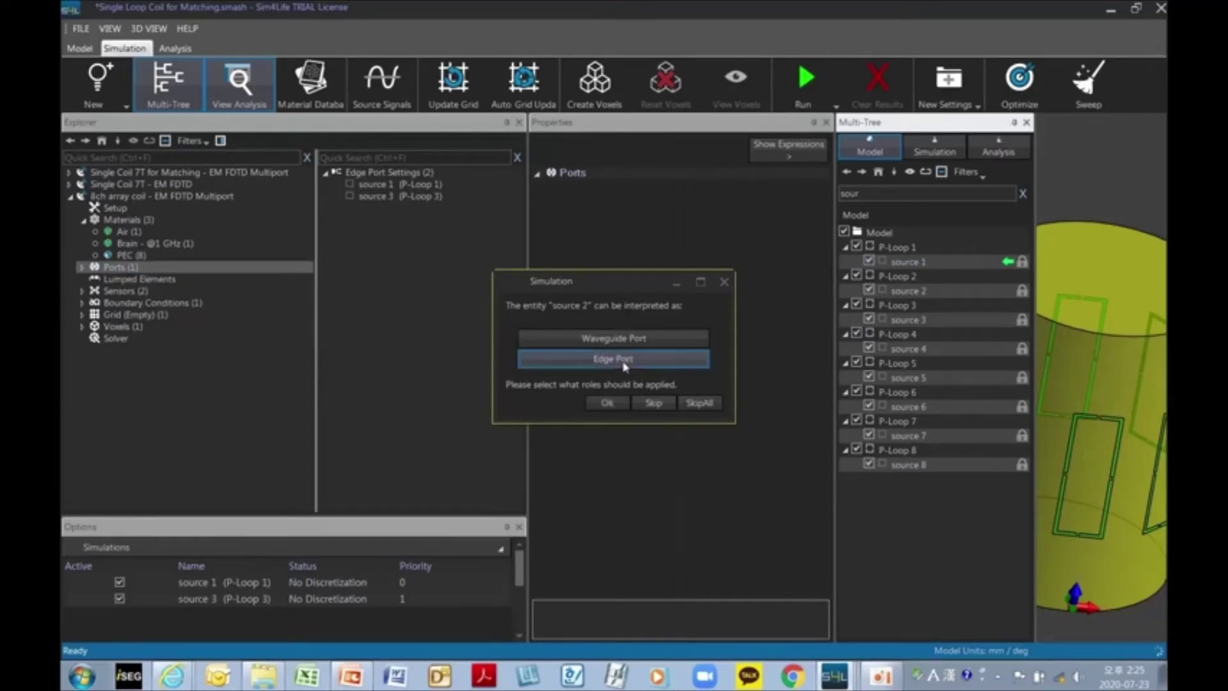
{"action": "left_click", "coordinate": [613, 407]}
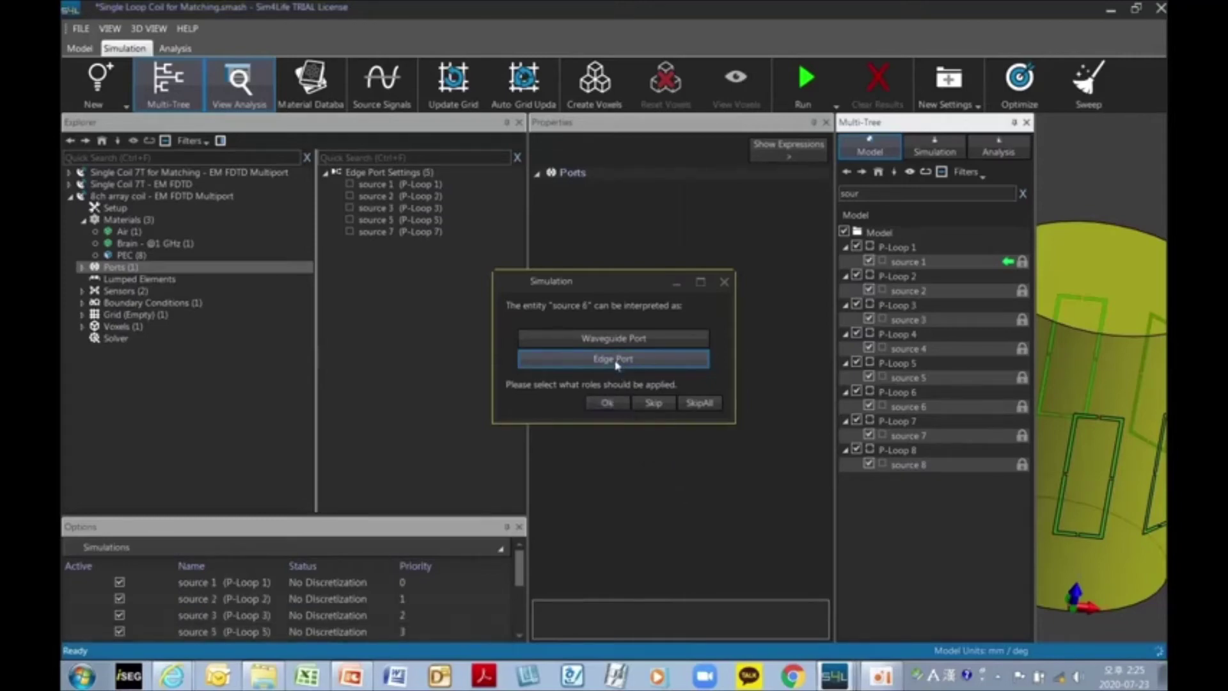
{"action": "left_click", "coordinate": [617, 366]}
{"action": "left_click", "coordinate": [612, 406]}
{"action": "left_click", "coordinate": [613, 358]}
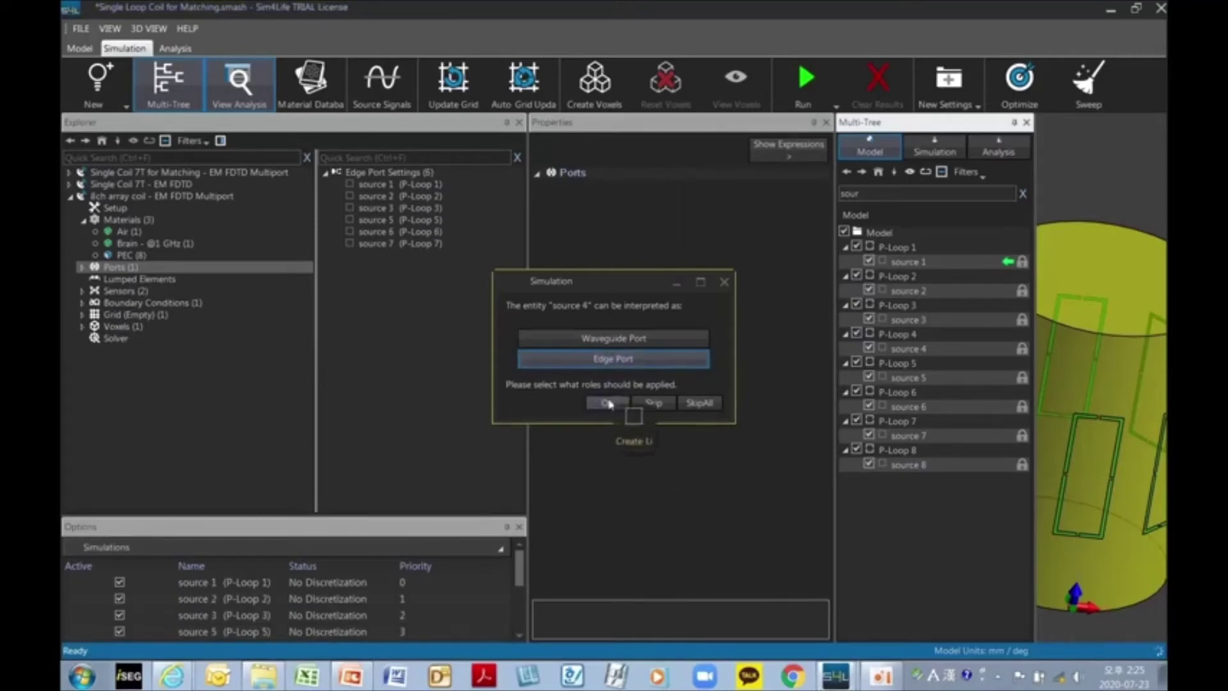
{"action": "left_click", "coordinate": [607, 403]}
{"action": "left_click", "coordinate": [613, 358]}
{"action": "left_click", "coordinate": [607, 403]}
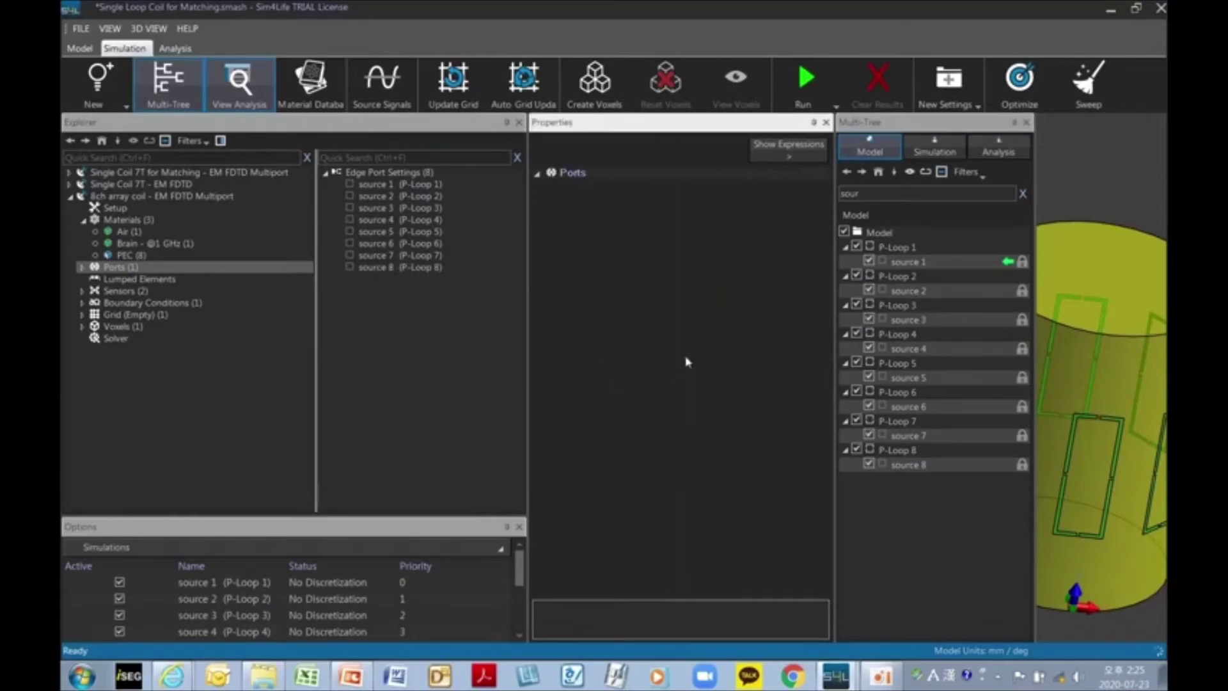
Step: Set the edge ports' excitation to Gaussian with a center frequency of 298 MHz and a bandwidth of 900 MHz
{"action": "left_click", "coordinate": [83, 268]}
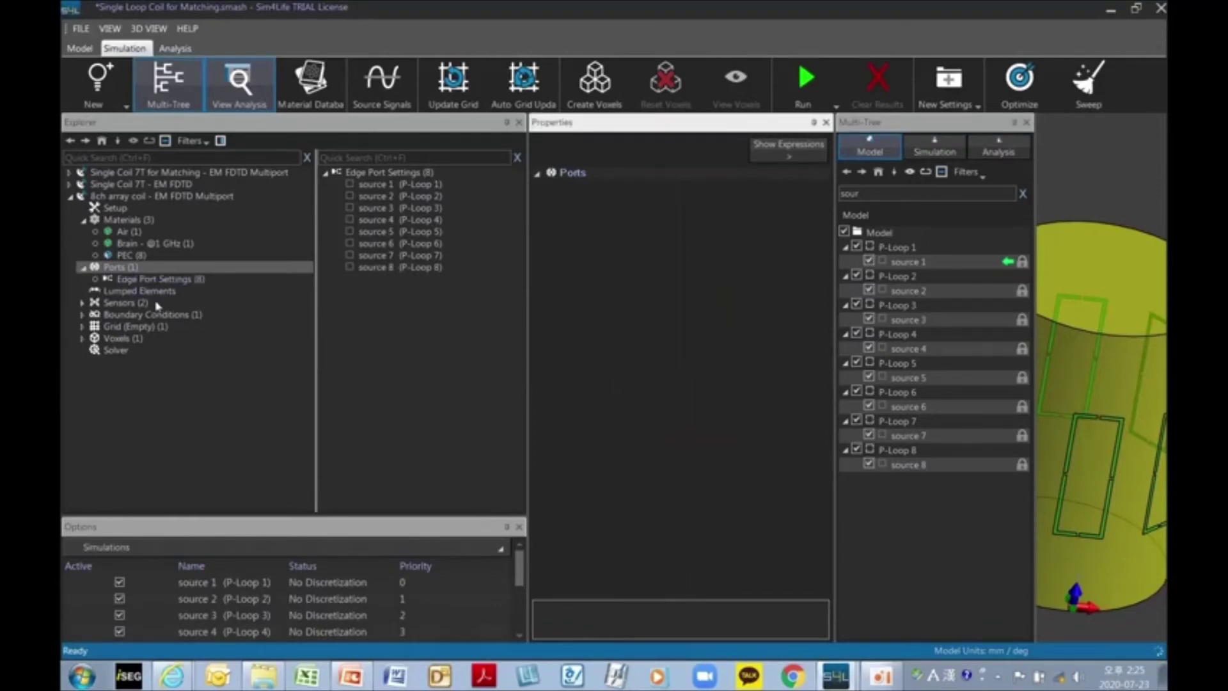
{"action": "left_click", "coordinate": [377, 173]}
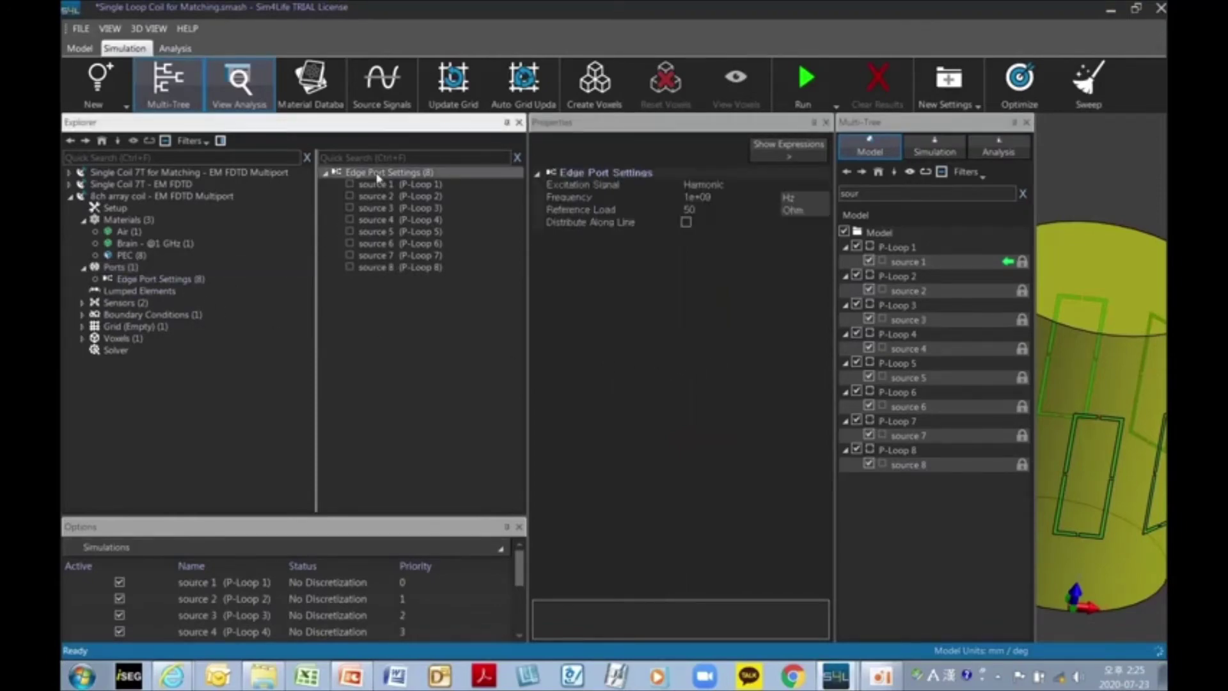
{"action": "left_click", "coordinate": [793, 198]}
{"action": "left_click", "coordinate": [802, 199]}
{"action": "left_click", "coordinate": [801, 209]}
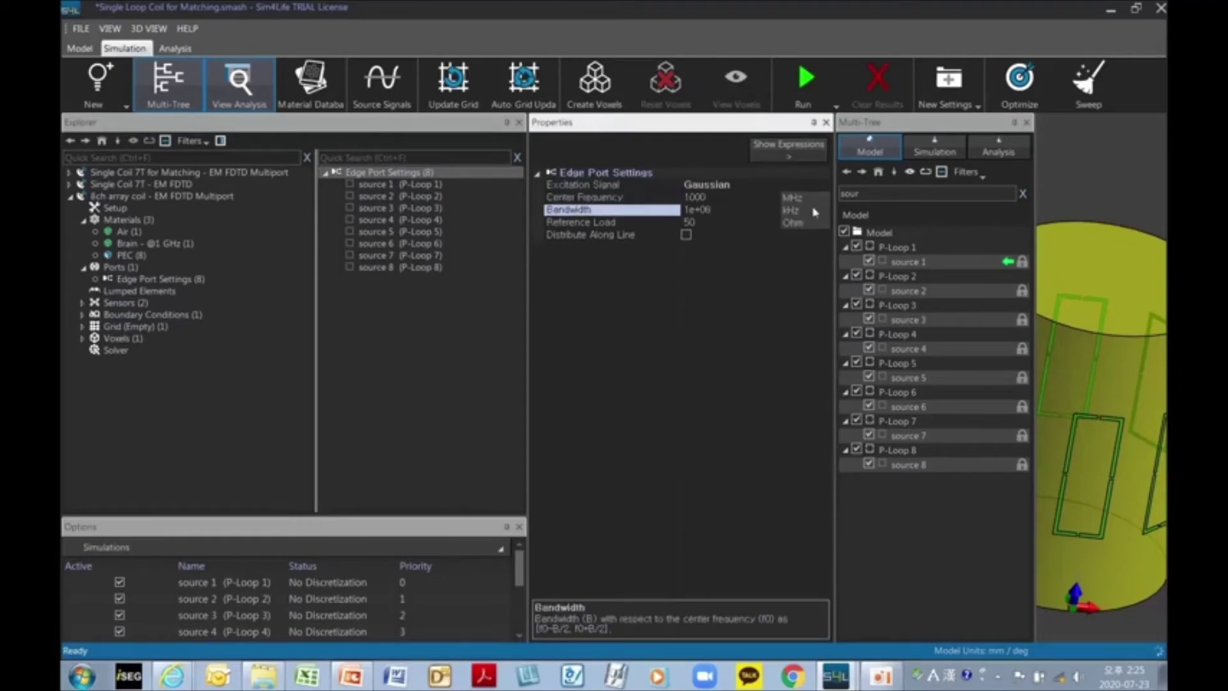
{"action": "left_click", "coordinate": [815, 210]}
{"action": "left_click", "coordinate": [720, 198]}
{"action": "type", "text": "298"}
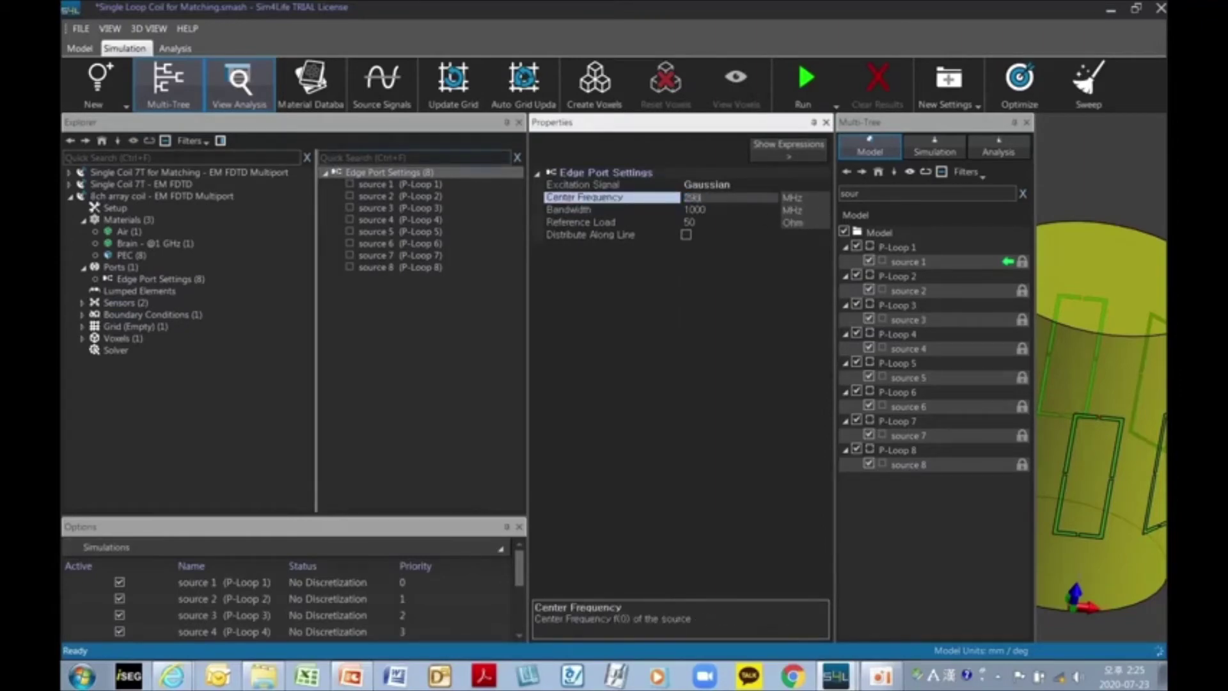
{"action": "key", "text": "Tab"}
{"action": "type", "text": "8"}
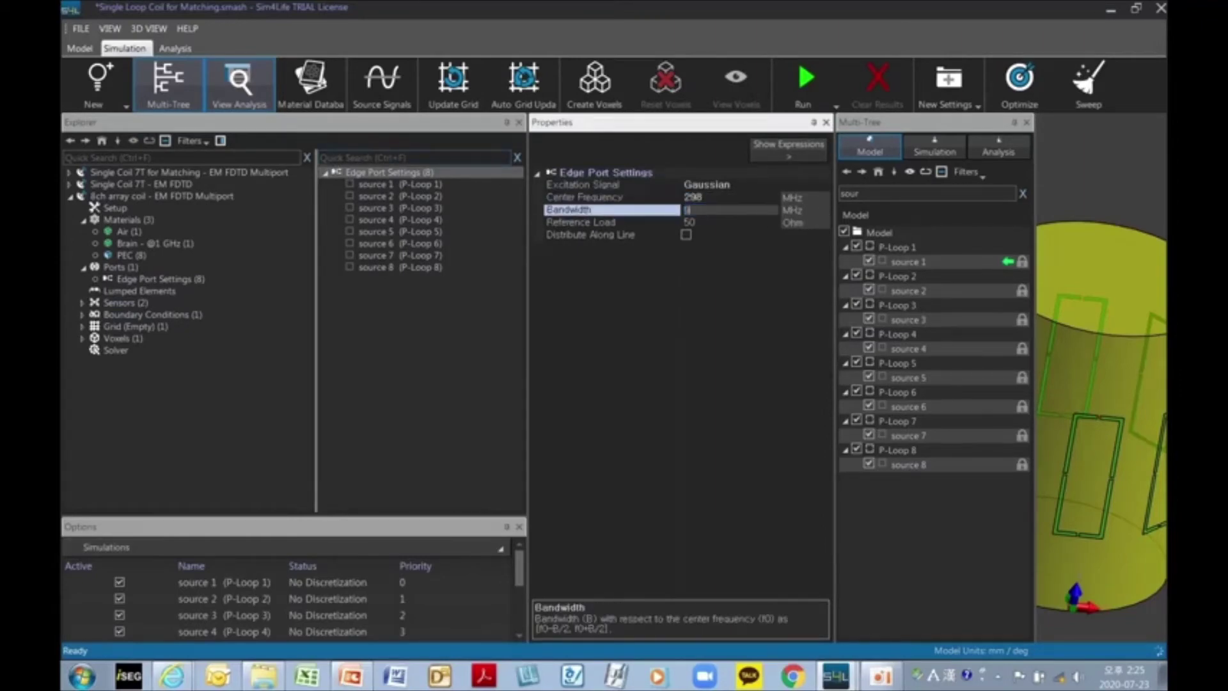
{"action": "left_click", "coordinate": [776, 314]}
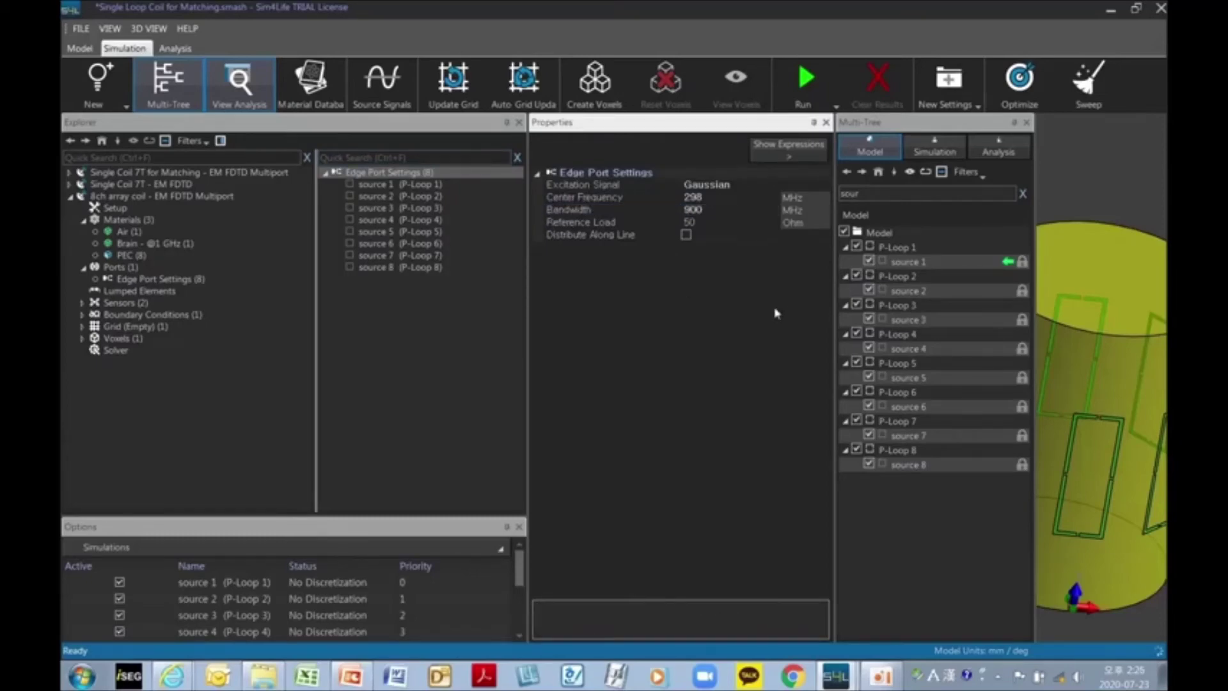
{"action": "left_click", "coordinate": [639, 198]}
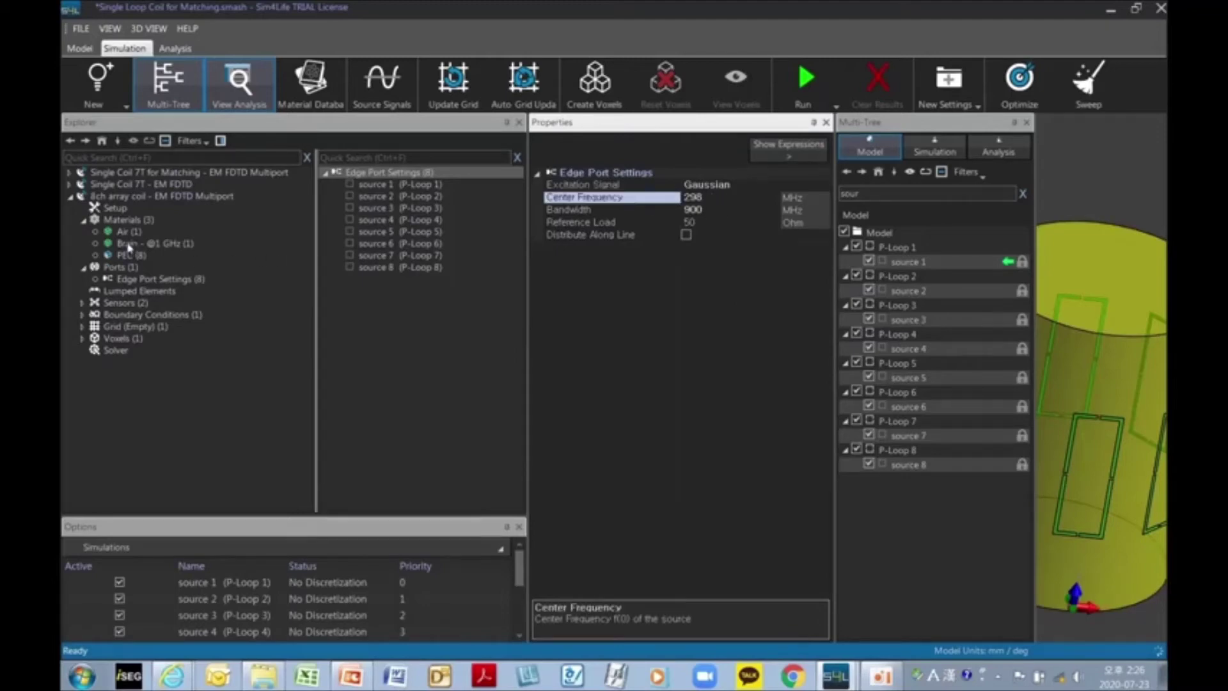
Step: Filter the model objects by "lum" and add the three lumped elements of all eight loops to the simulation's Lumped Elements
{"action": "left_click", "coordinate": [216, 221]}
{"action": "right_click", "coordinate": [218, 222]}
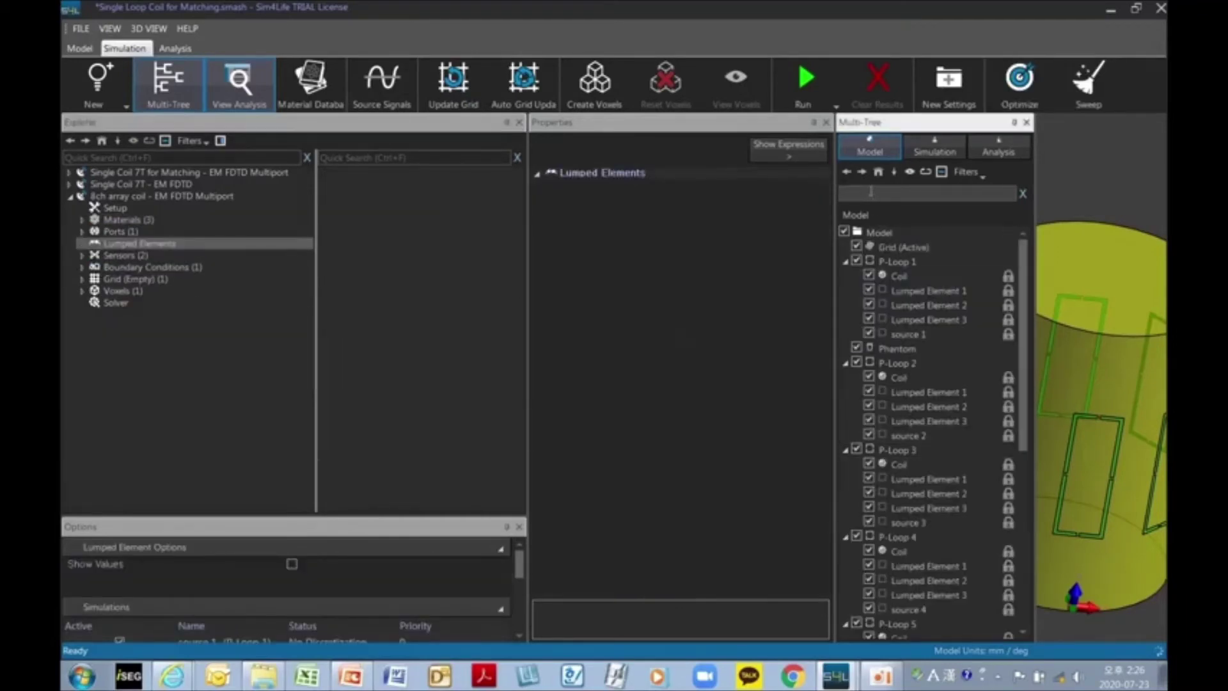
{"action": "type", "text": "lum"}
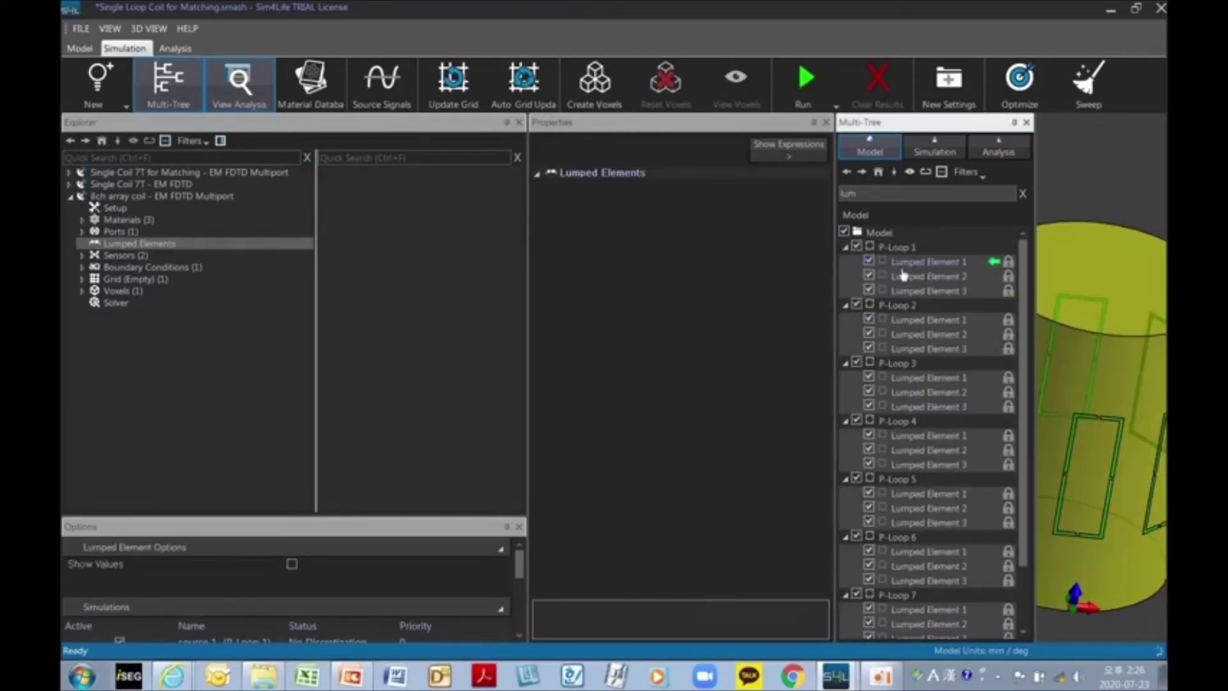
{"action": "left_click_drag", "start_coordinate": [904, 274], "coordinate": [195, 247]}
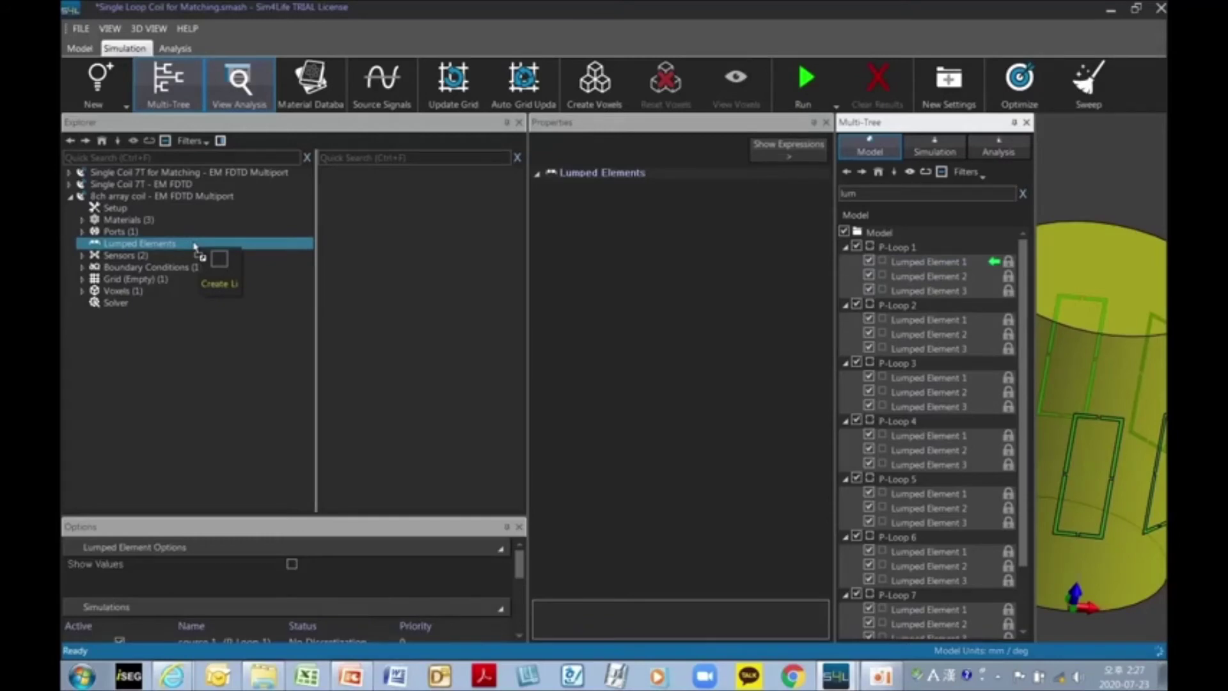
{"action": "left_click_drag", "start_coordinate": [195, 247], "coordinate": [184, 247]}
Step: Set the element type of all the lumped elements to Capacitor with a capacitance of 4.2 pF
{"action": "left_click", "coordinate": [82, 244]}
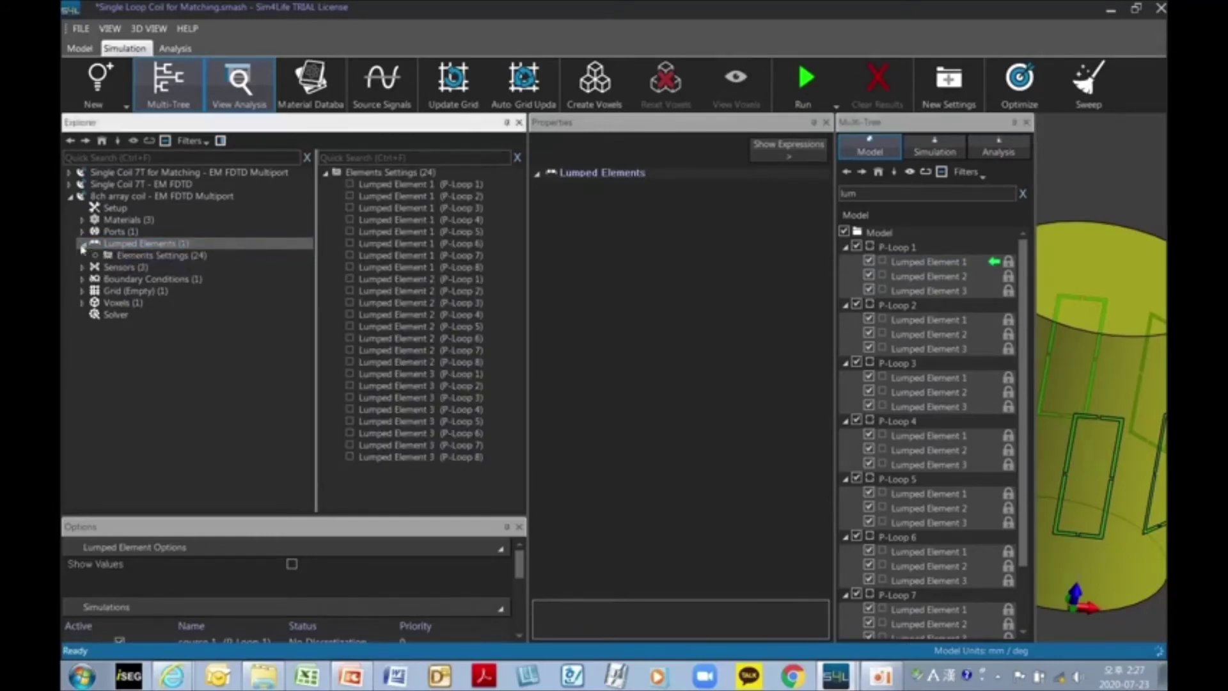
{"action": "left_click", "coordinate": [361, 174]}
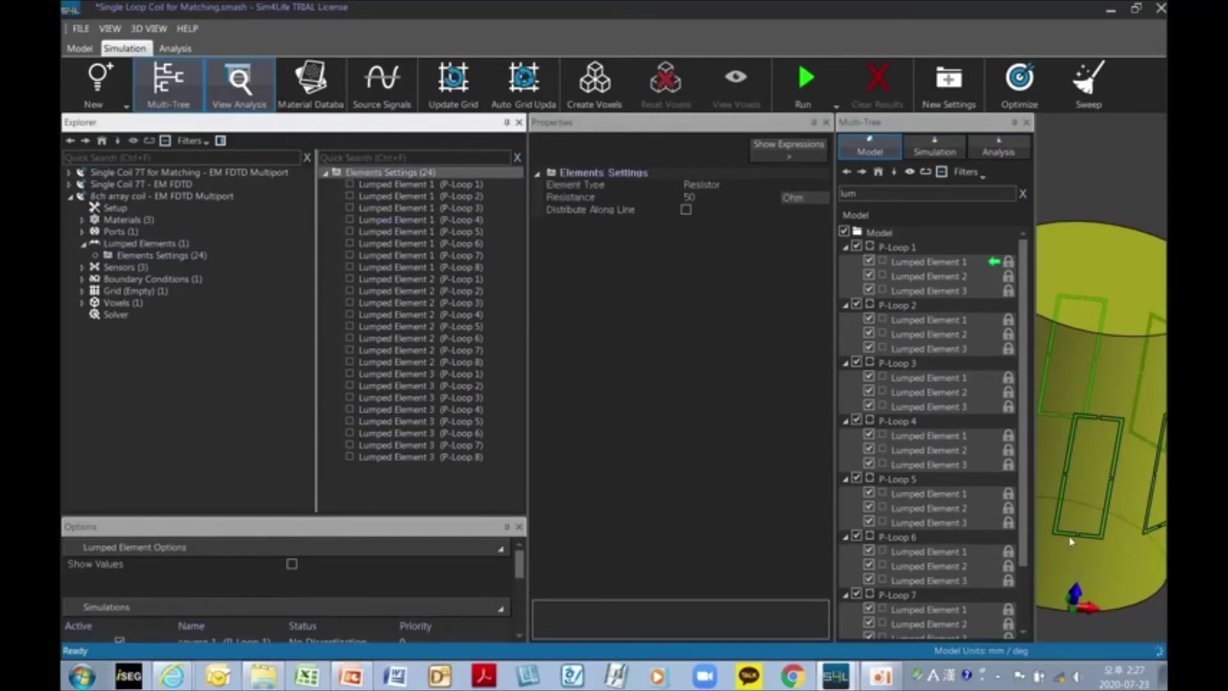
{"action": "left_click", "coordinate": [704, 185]}
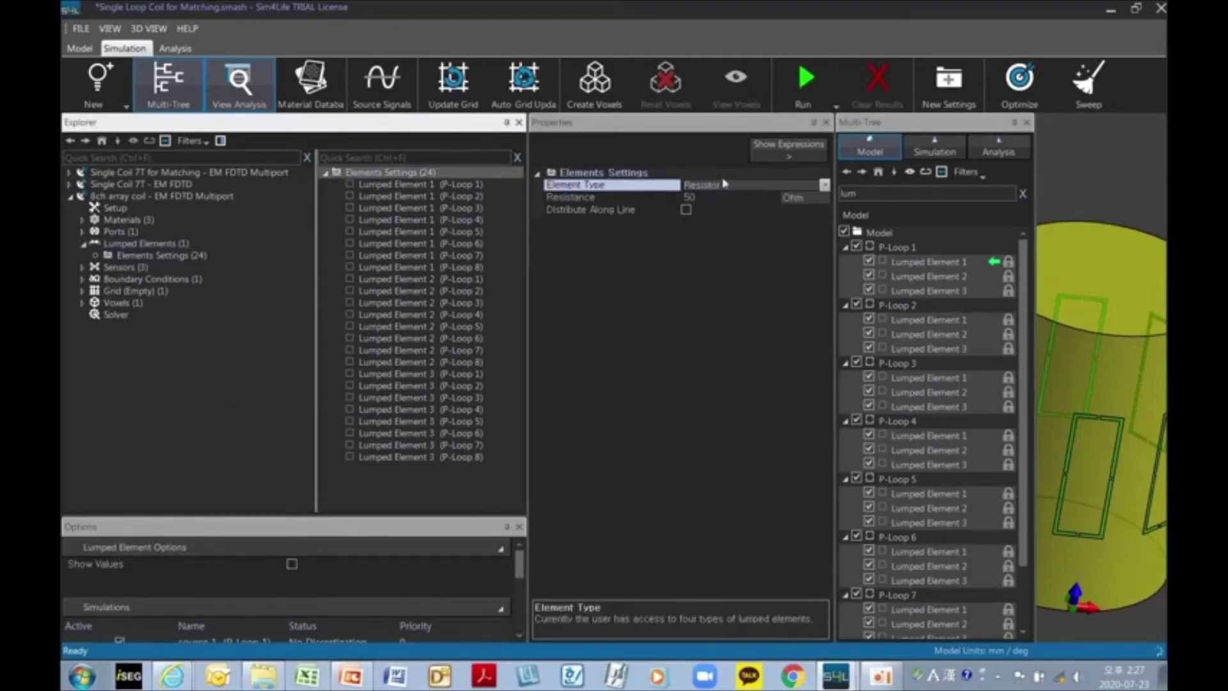
{"action": "left_click", "coordinate": [825, 185]}
{"action": "left_click", "coordinate": [704, 208]}
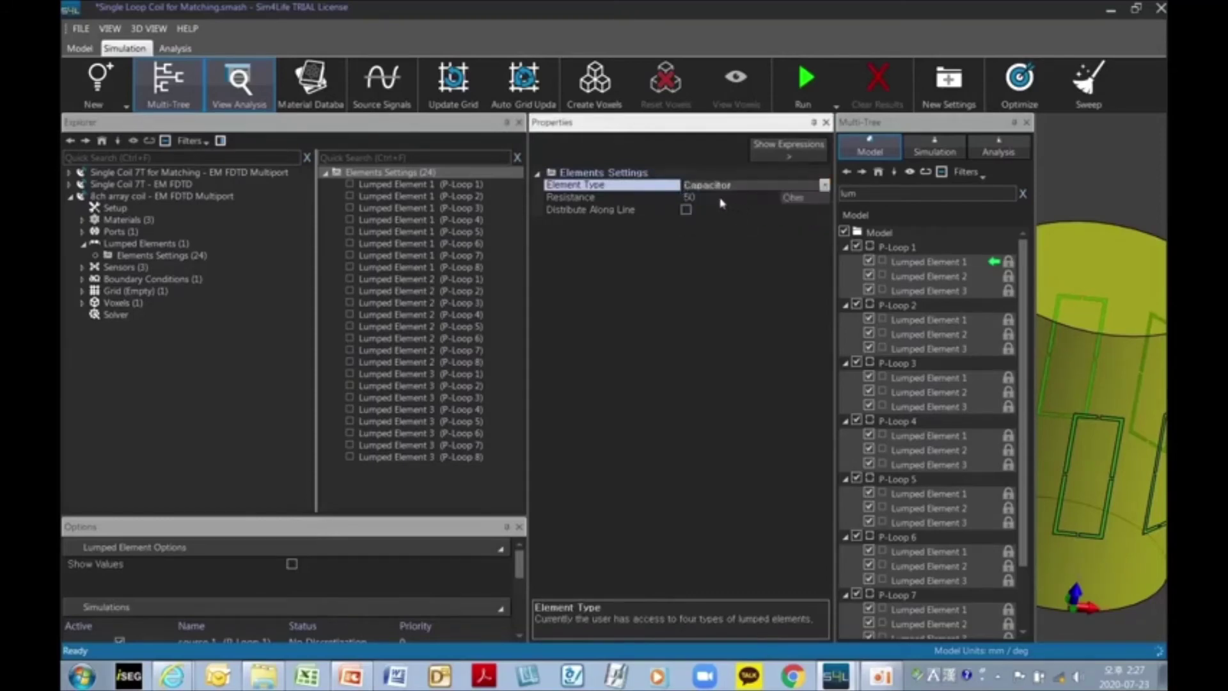
{"action": "left_click", "coordinate": [569, 199]}
{"action": "type", "text": "4.2"}
{"action": "key", "text": "Return"}
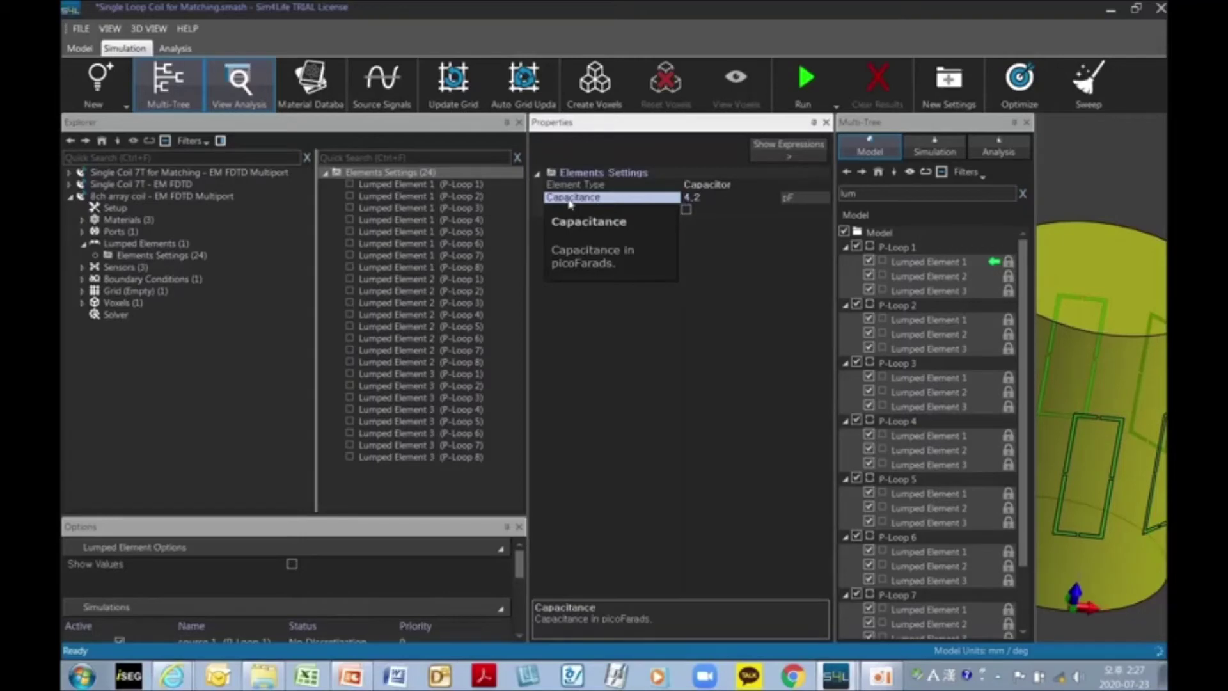
{"action": "left_click", "coordinate": [706, 439]}
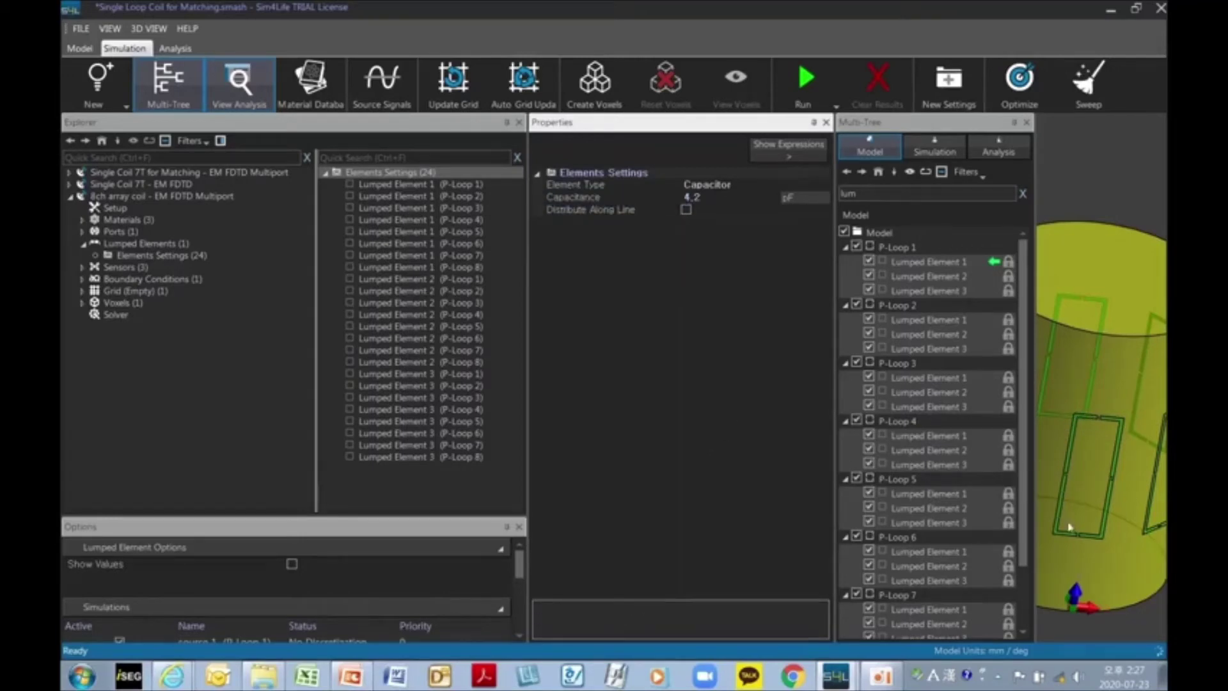
Step: Review the sensor settings of the array simulation, including the edge sensors and the overall field sensor's recording options
{"action": "left_click", "coordinate": [83, 245]}
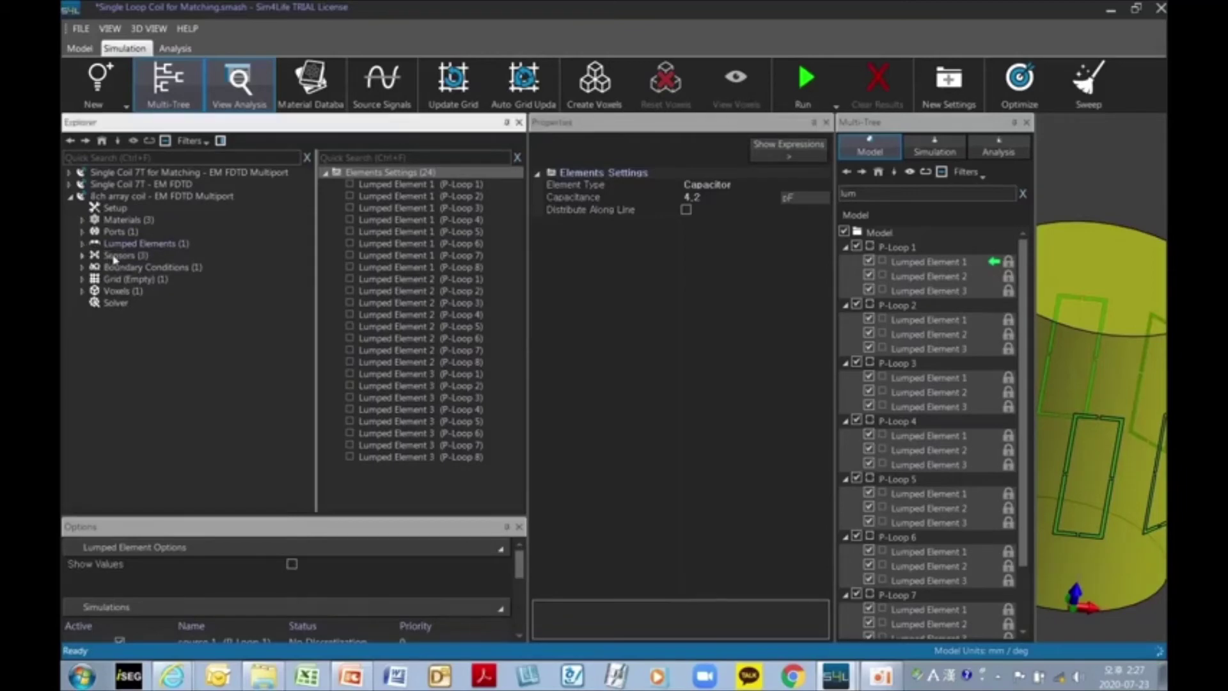
{"action": "left_click", "coordinate": [83, 256]}
{"action": "left_click", "coordinate": [82, 256]}
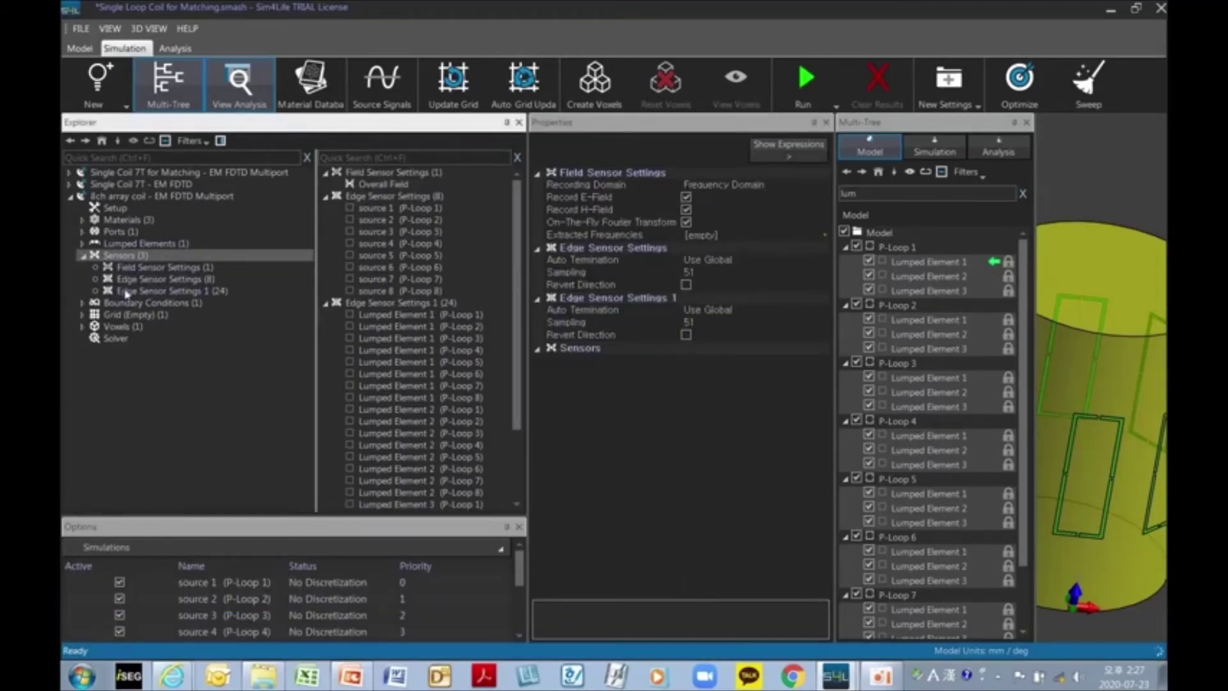
{"action": "left_click", "coordinate": [180, 269]}
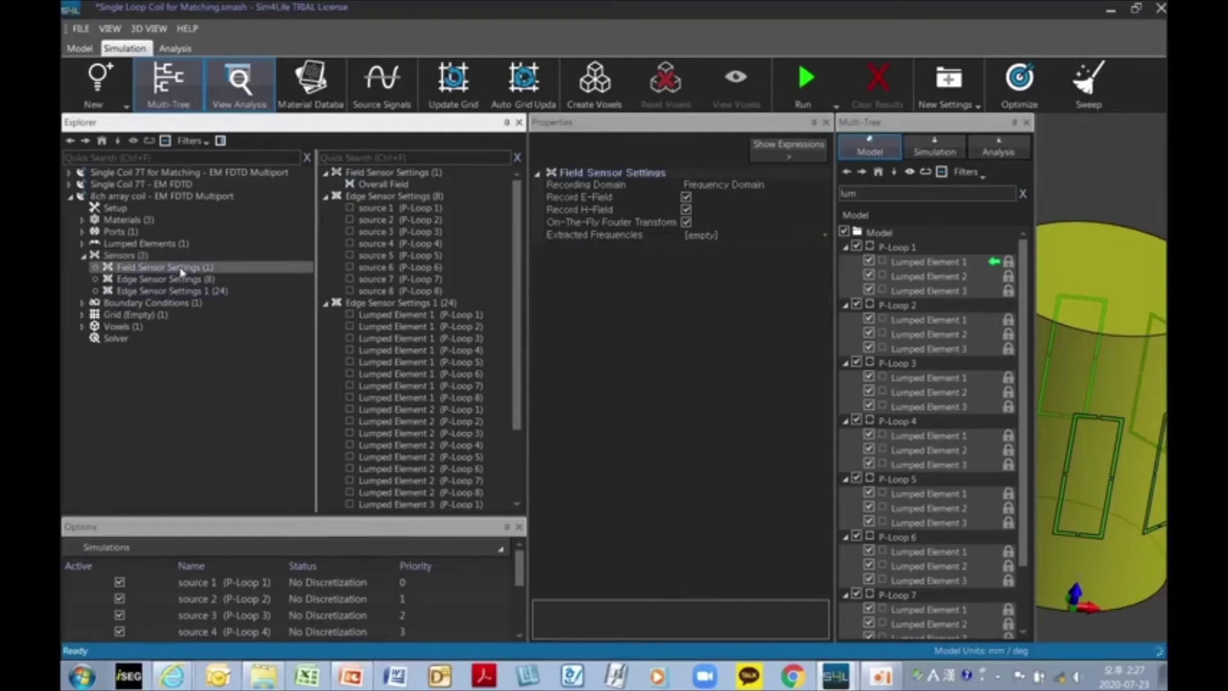
{"action": "left_click", "coordinate": [131, 244]}
{"action": "left_click", "coordinate": [122, 255]}
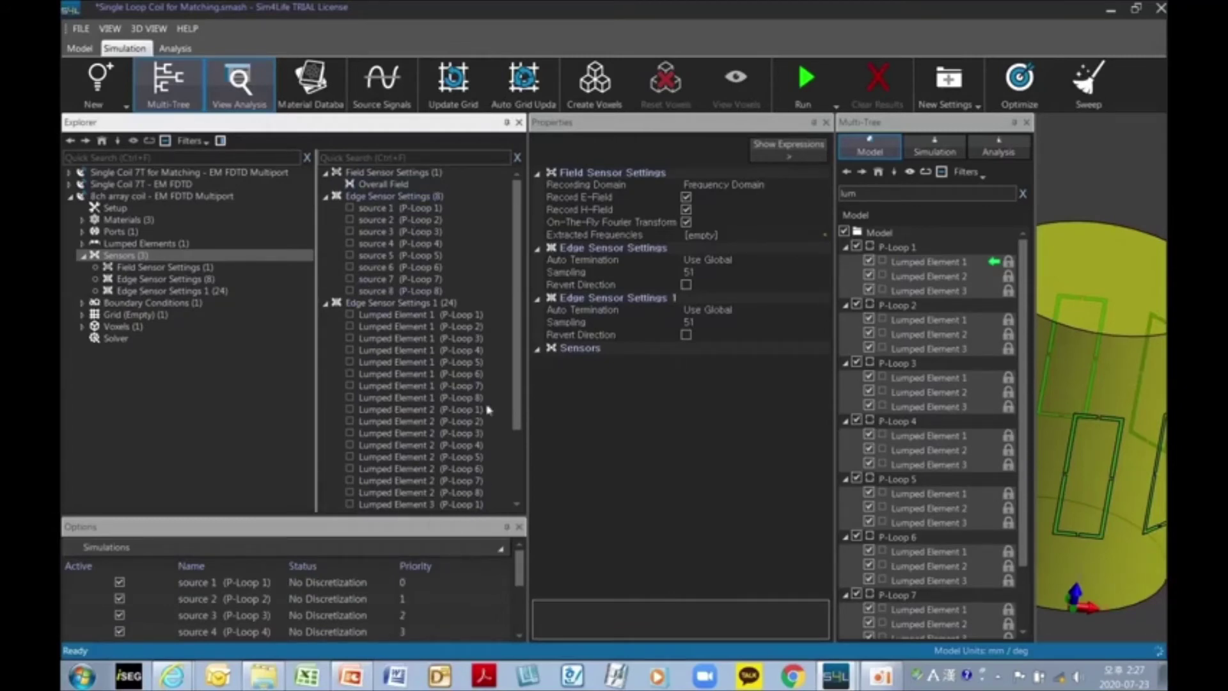
{"action": "left_click", "coordinate": [433, 305]}
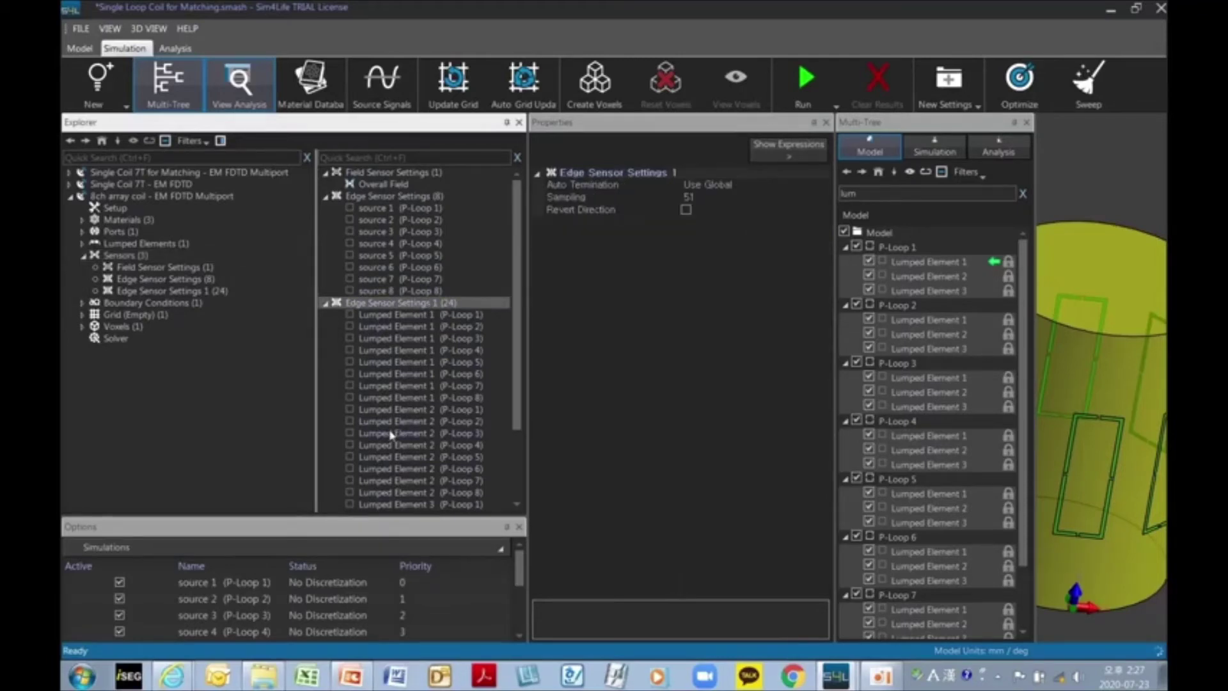
{"action": "left_click", "coordinate": [363, 173]}
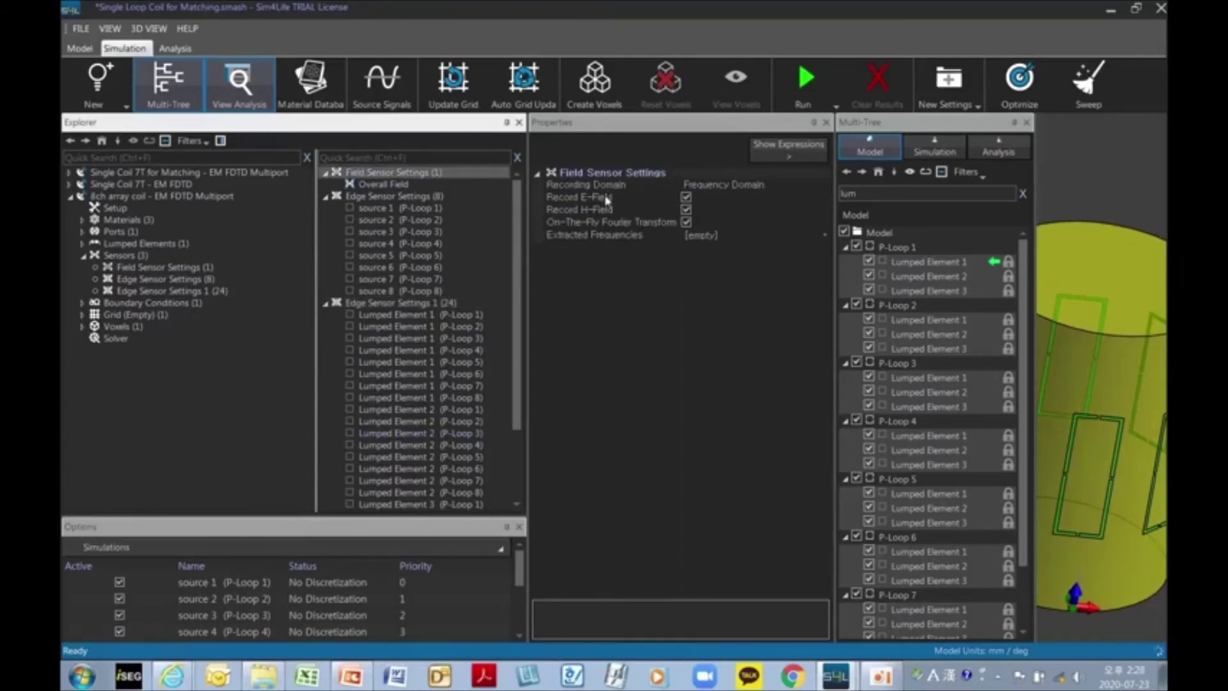
{"action": "mouse_move", "coordinate": [630, 227]}
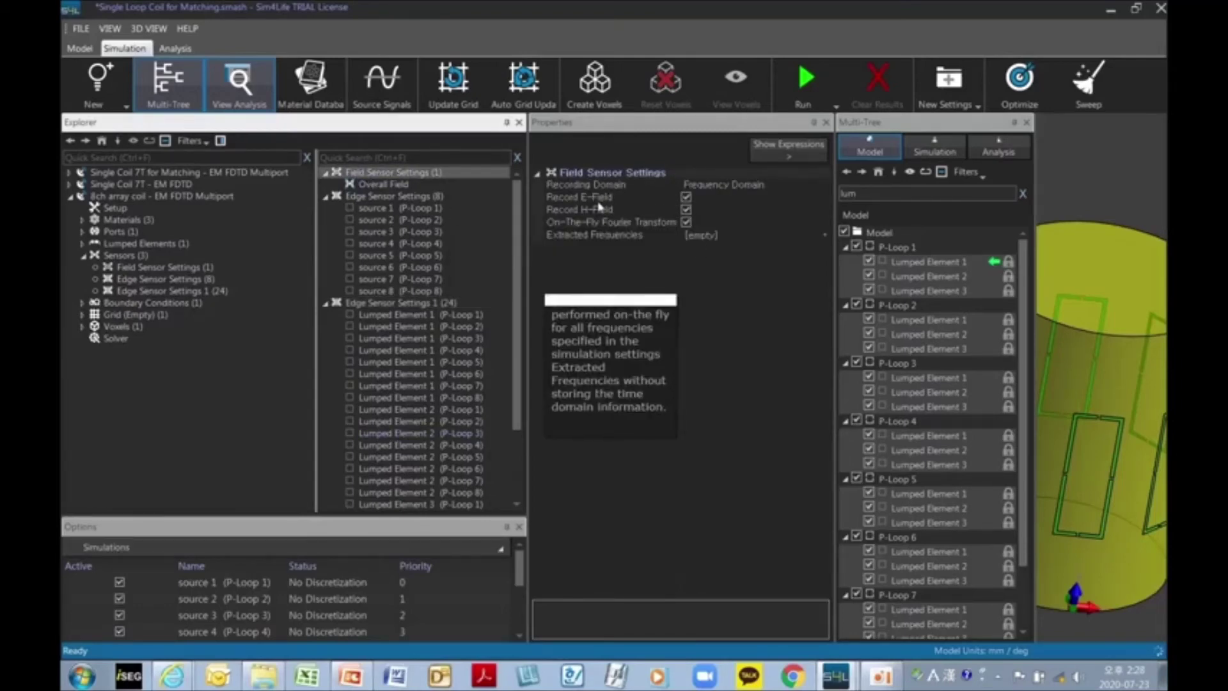
{"action": "mouse_move", "coordinate": [601, 212]}
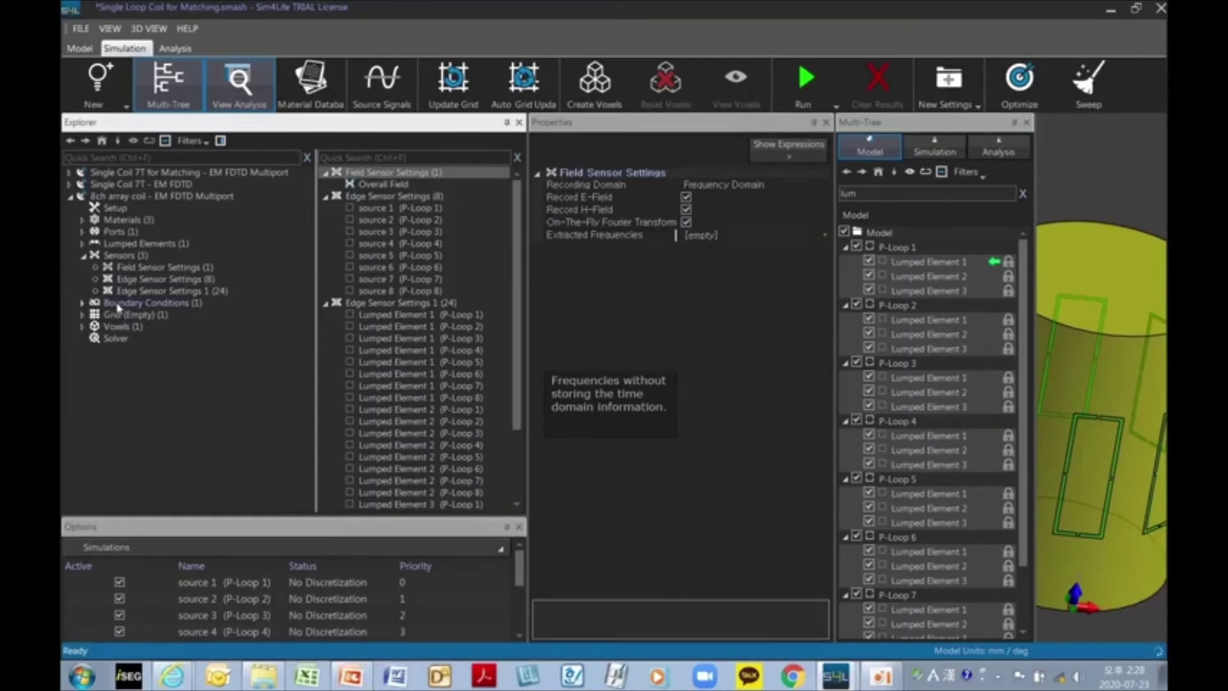
Step: Review the boundary conditions around the coil array and open the simulation's grid settings
{"action": "left_click", "coordinate": [84, 256]}
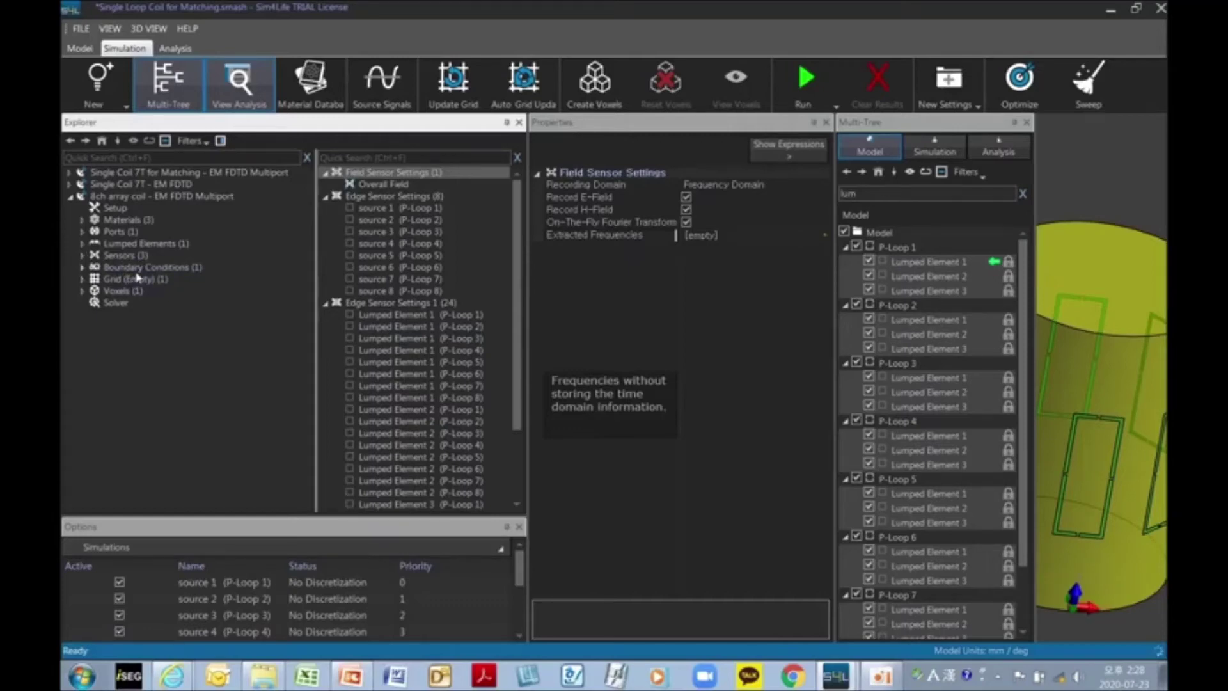
{"action": "left_click", "coordinate": [126, 268]}
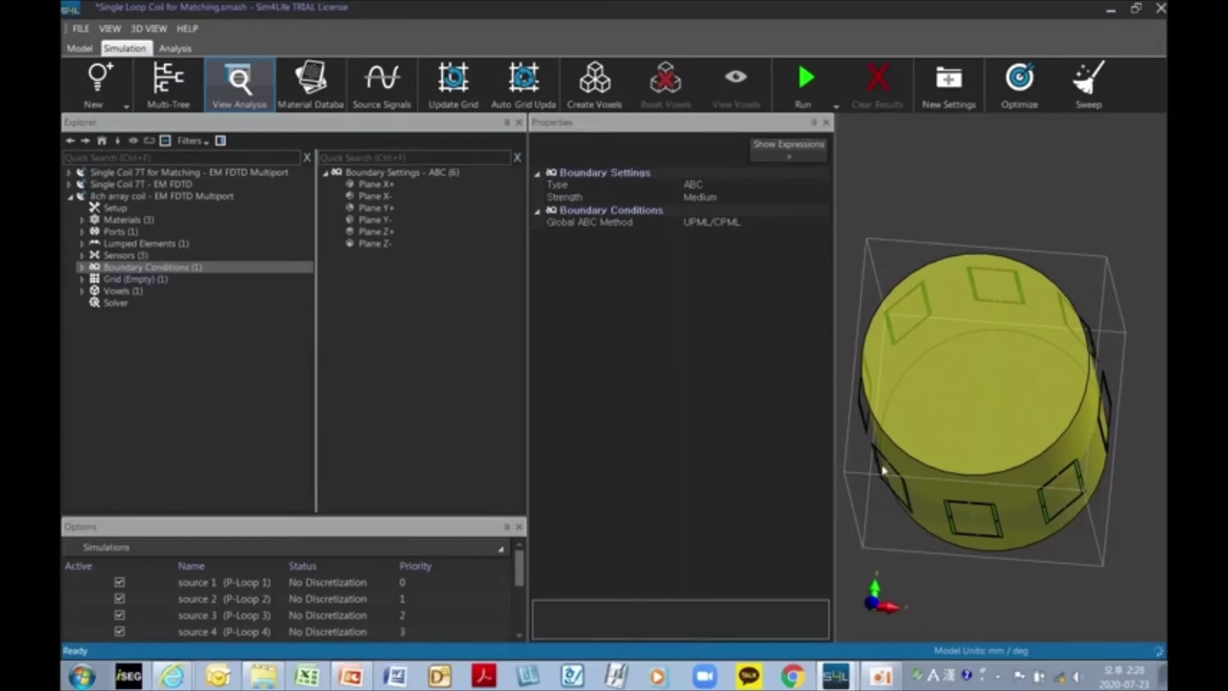
{"action": "middle_click_drag", "start_coordinate": [1065, 485], "coordinate": [1058, 423]}
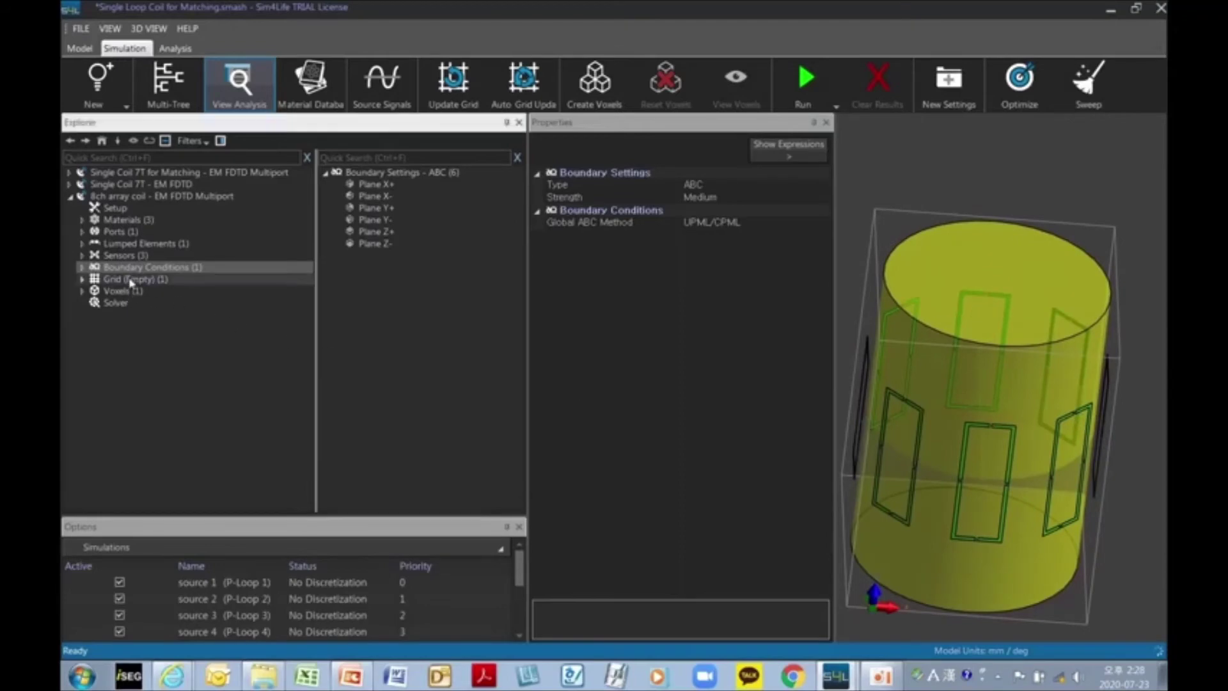
{"action": "left_click", "coordinate": [130, 279]}
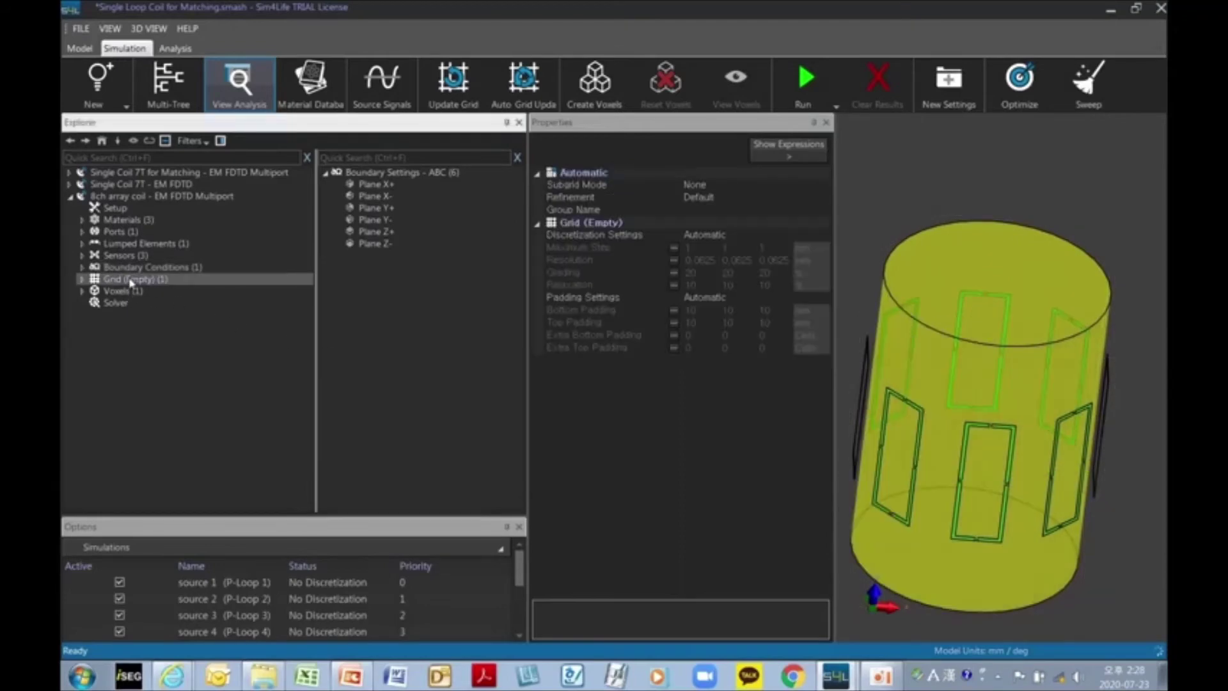
Step: Enable automatic grid generation for the 8ch array coil simulation and check the extent of its boundary box around the coil array
{"action": "left_click", "coordinate": [525, 86]}
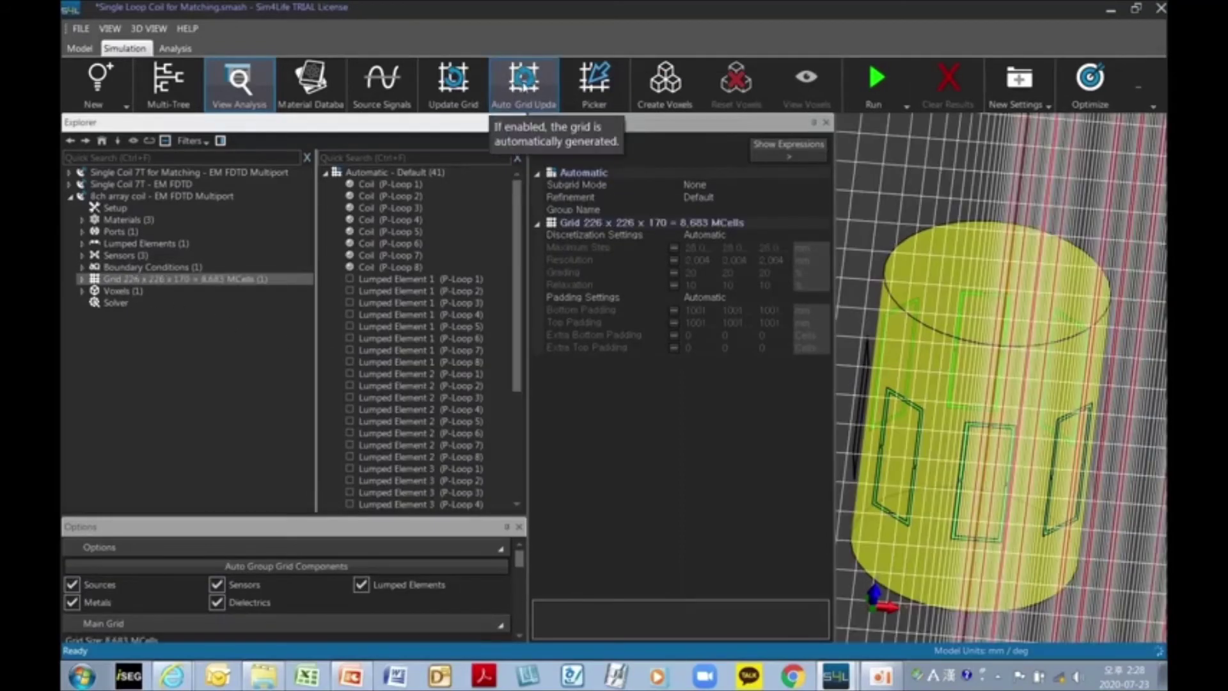
{"action": "left_click", "coordinate": [226, 292]}
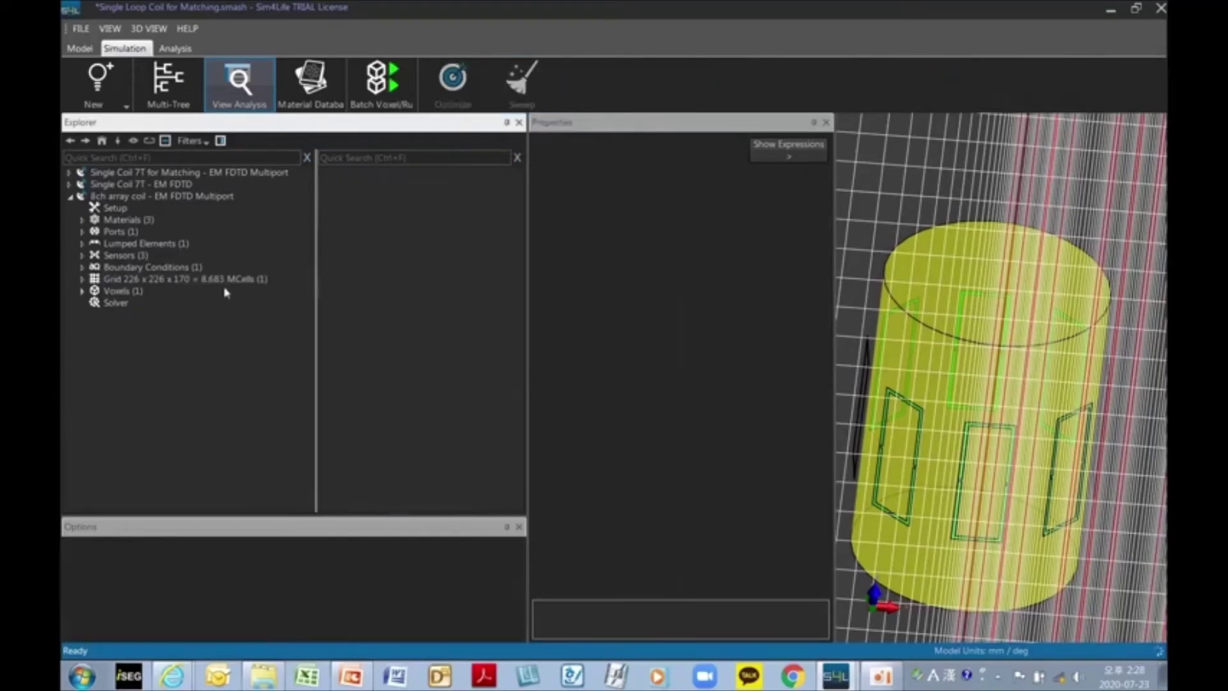
{"action": "left_click", "coordinate": [160, 267]}
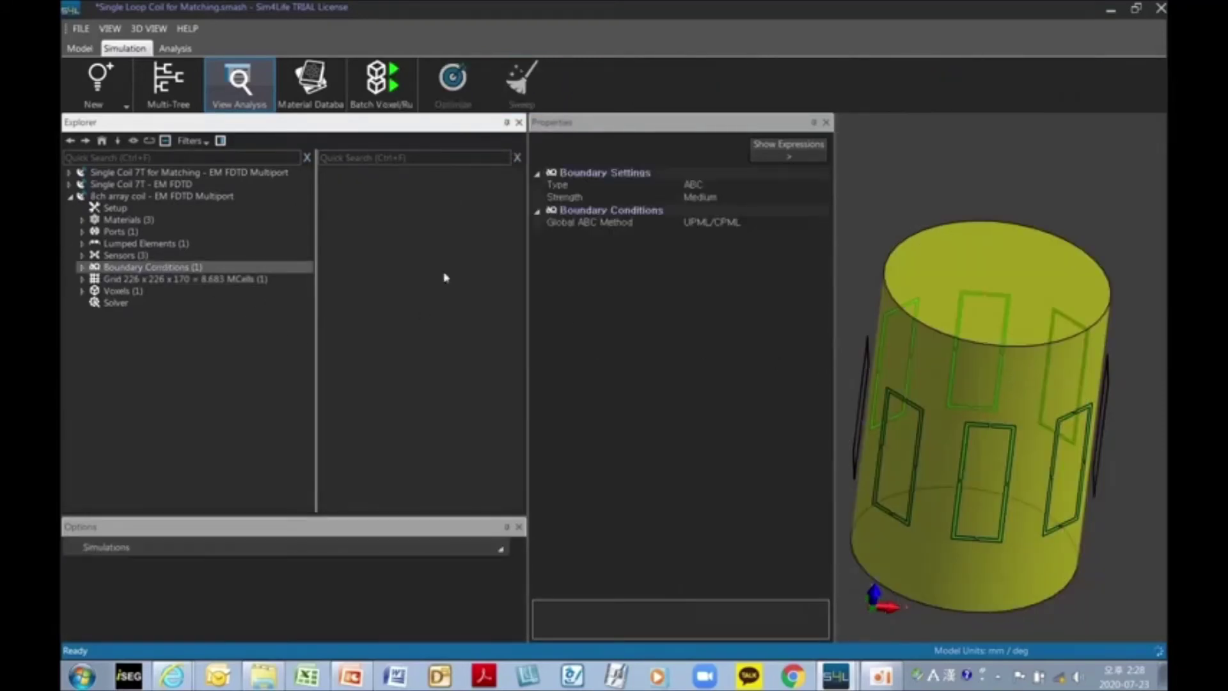
{"action": "scroll", "coordinate": [971, 357], "scroll_direction": "down", "scroll_amount": 10}
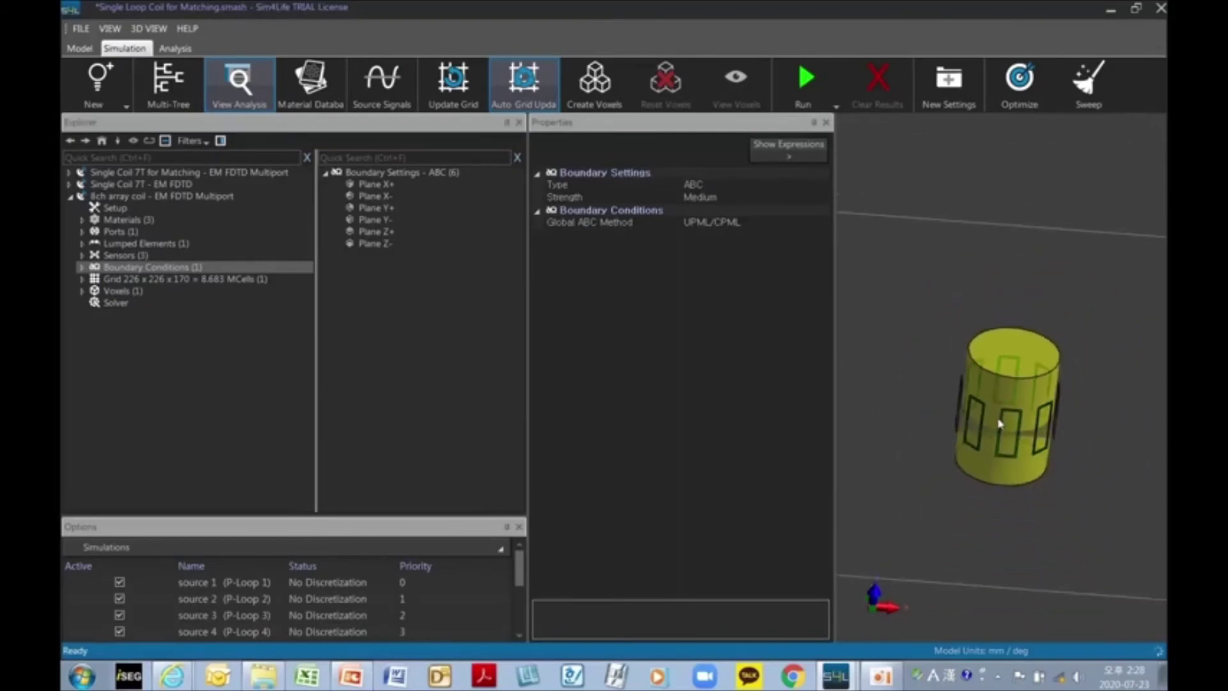
{"action": "scroll", "coordinate": [971, 358], "scroll_direction": "down", "scroll_amount": 5}
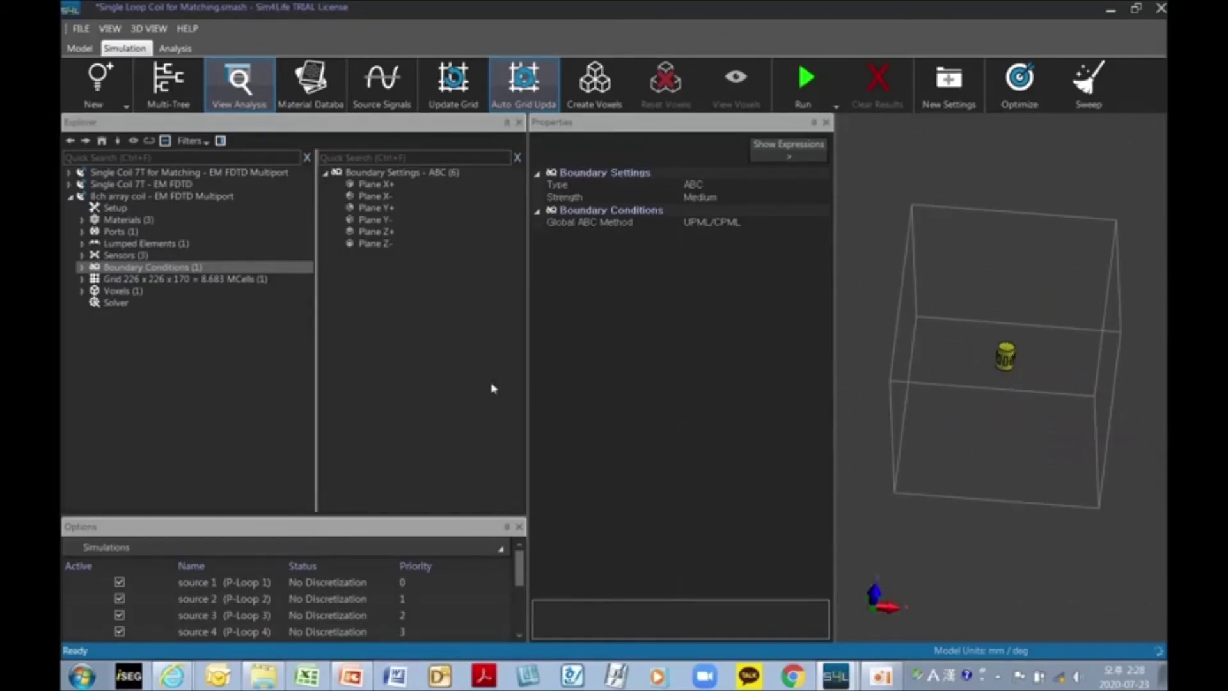
Step: Switch the array grid's padding settings to Manual and set the bottom padding to 50 mm
{"action": "left_click", "coordinate": [160, 279]}
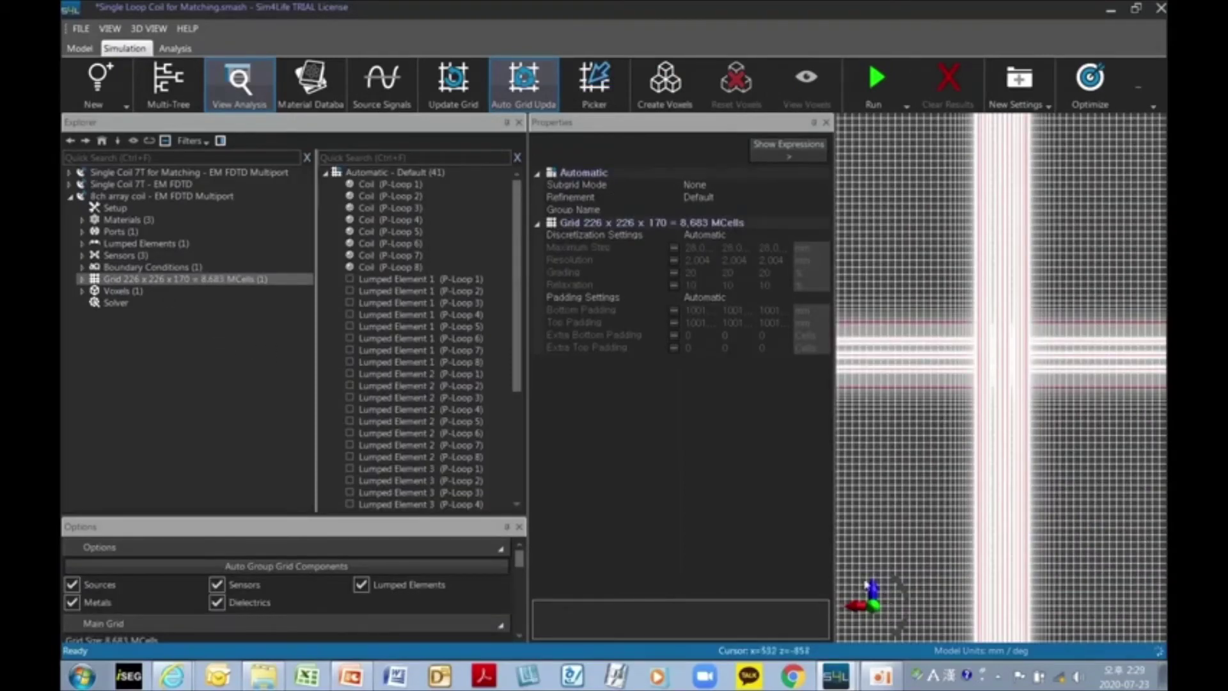
{"action": "middle_click_drag", "start_coordinate": [1096, 443], "coordinate": [1066, 499]}
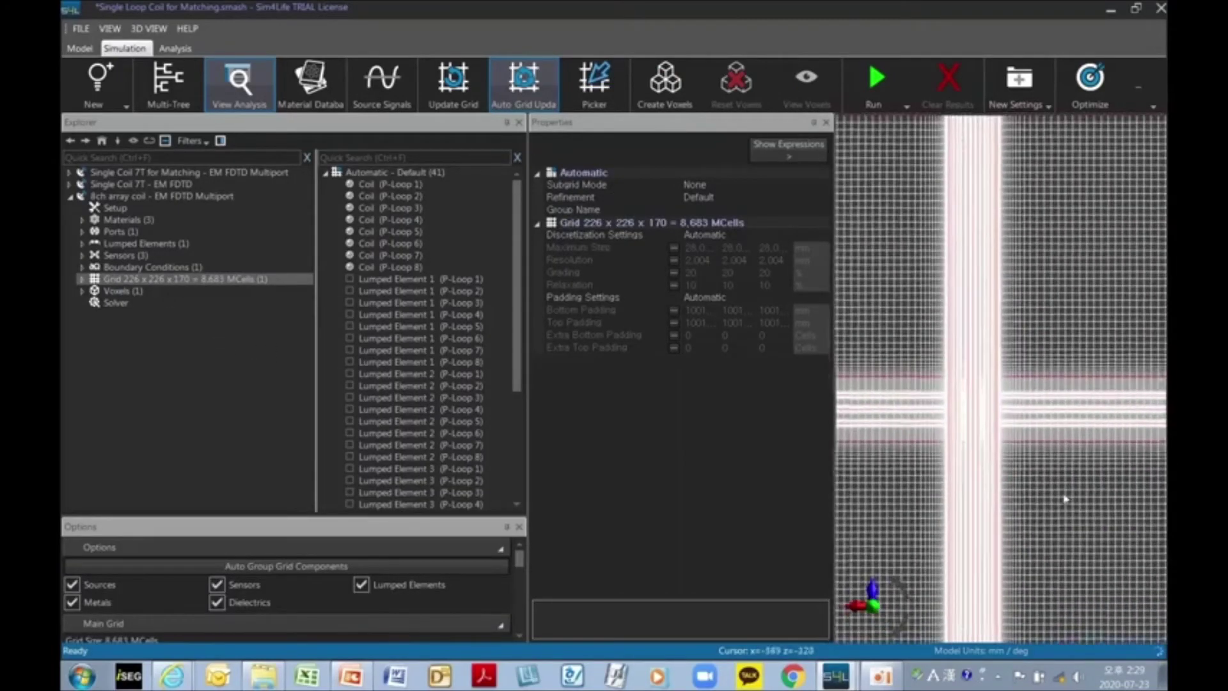
{"action": "scroll", "coordinate": [1065, 499], "scroll_direction": "up", "scroll_amount": 2}
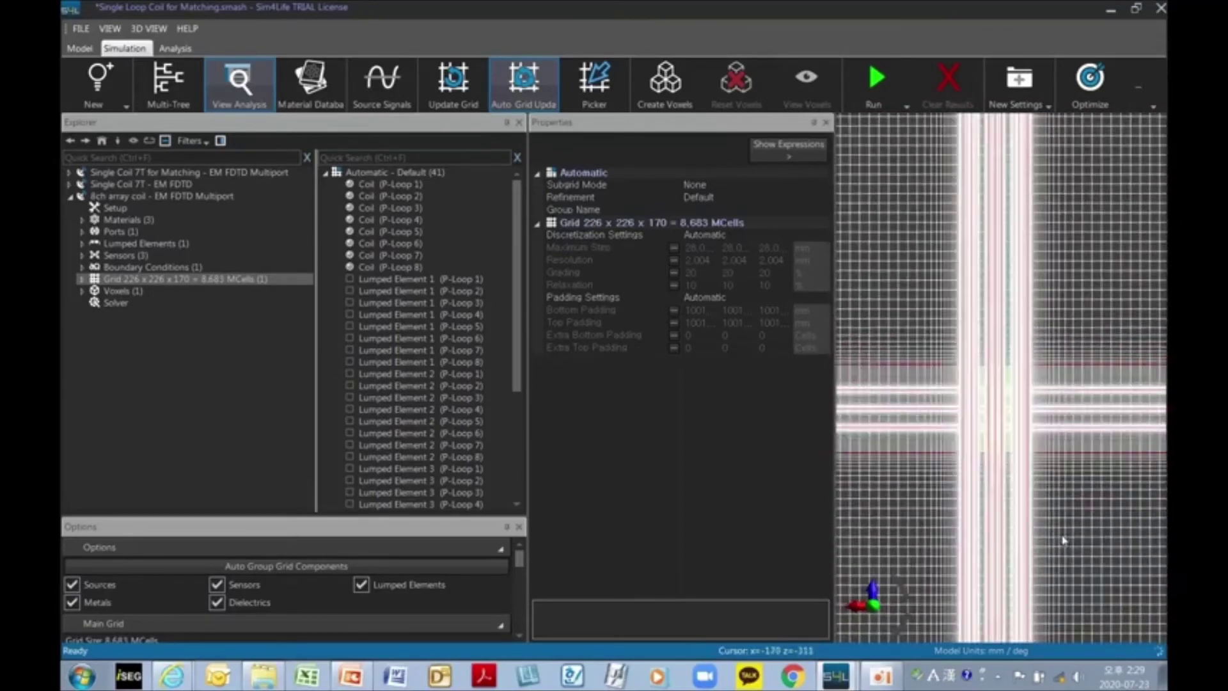
{"action": "scroll", "coordinate": [1064, 541], "scroll_direction": "down", "scroll_amount": 4}
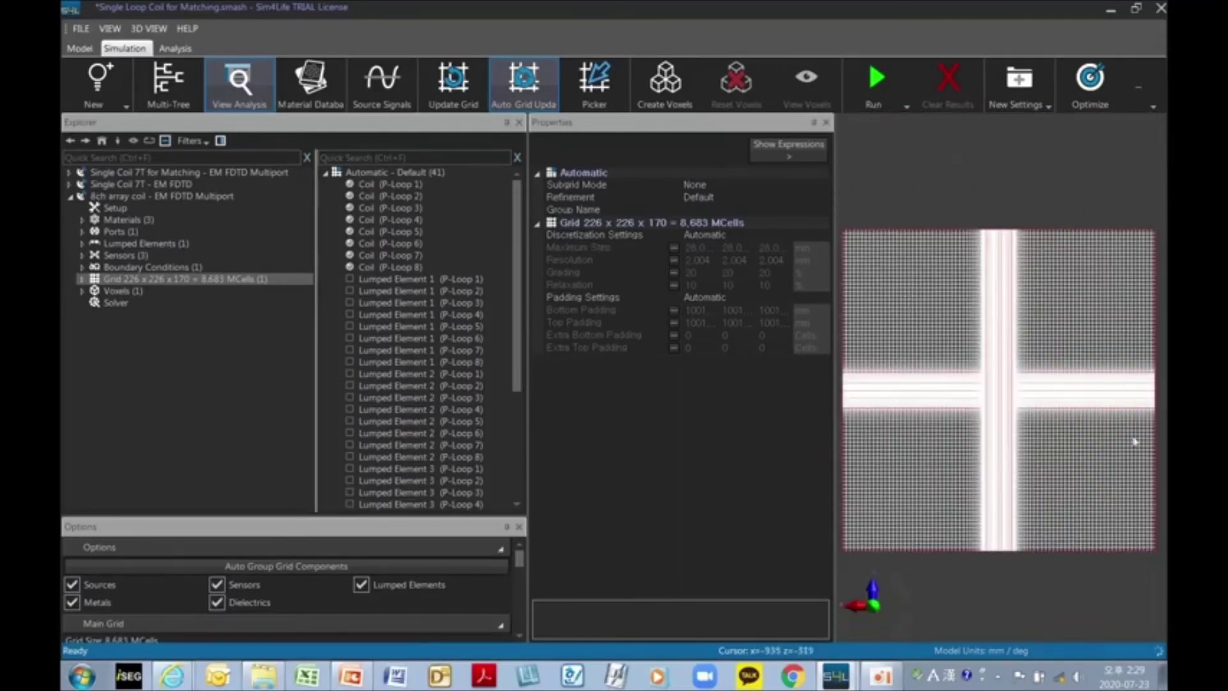
{"action": "left_click", "coordinate": [605, 299]}
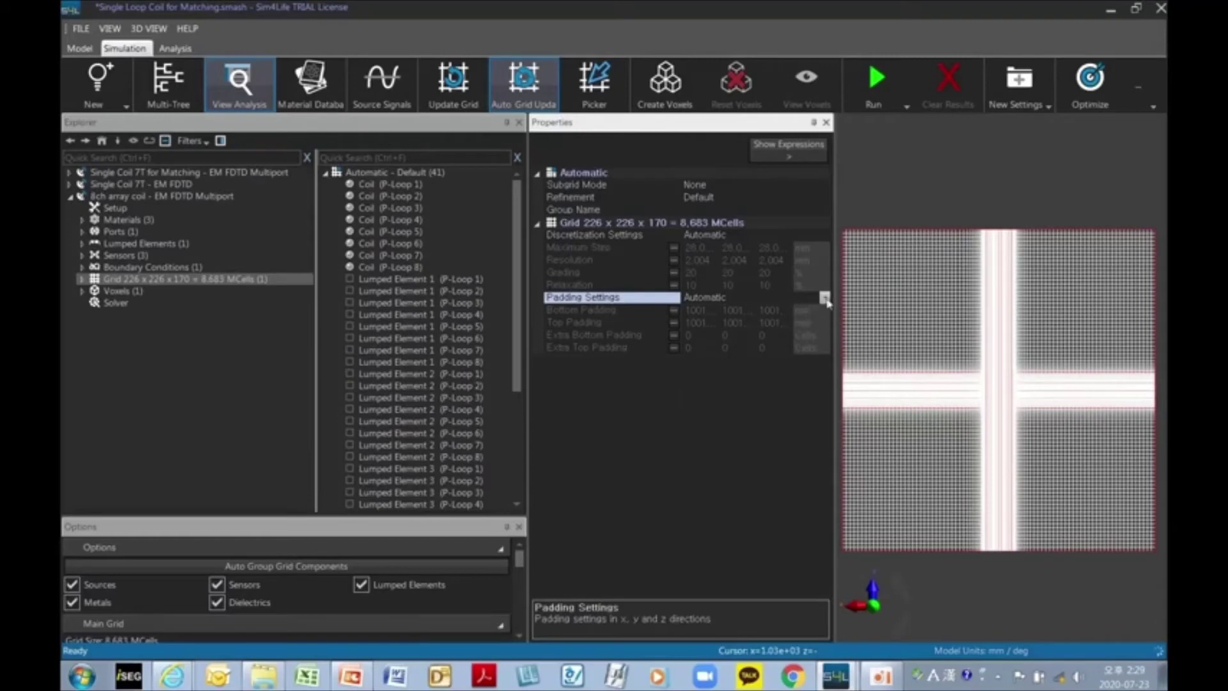
{"action": "left_click", "coordinate": [825, 298]}
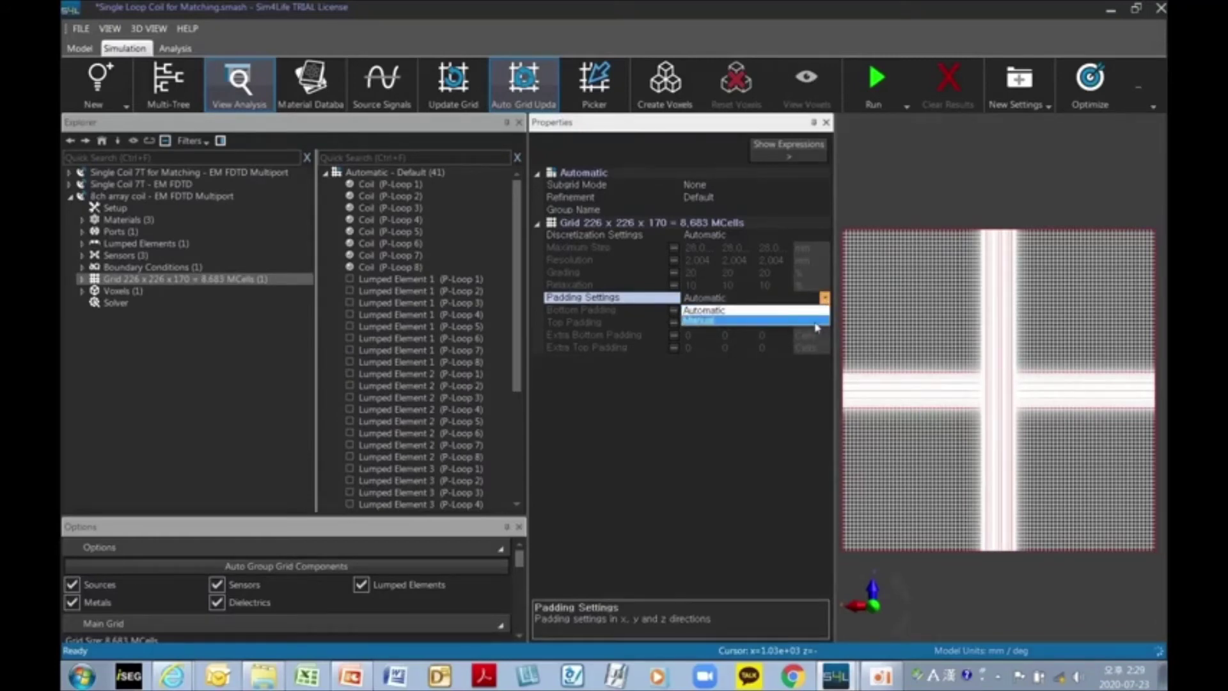
{"action": "left_click", "coordinate": [817, 323]}
{"action": "left_click", "coordinate": [698, 311]}
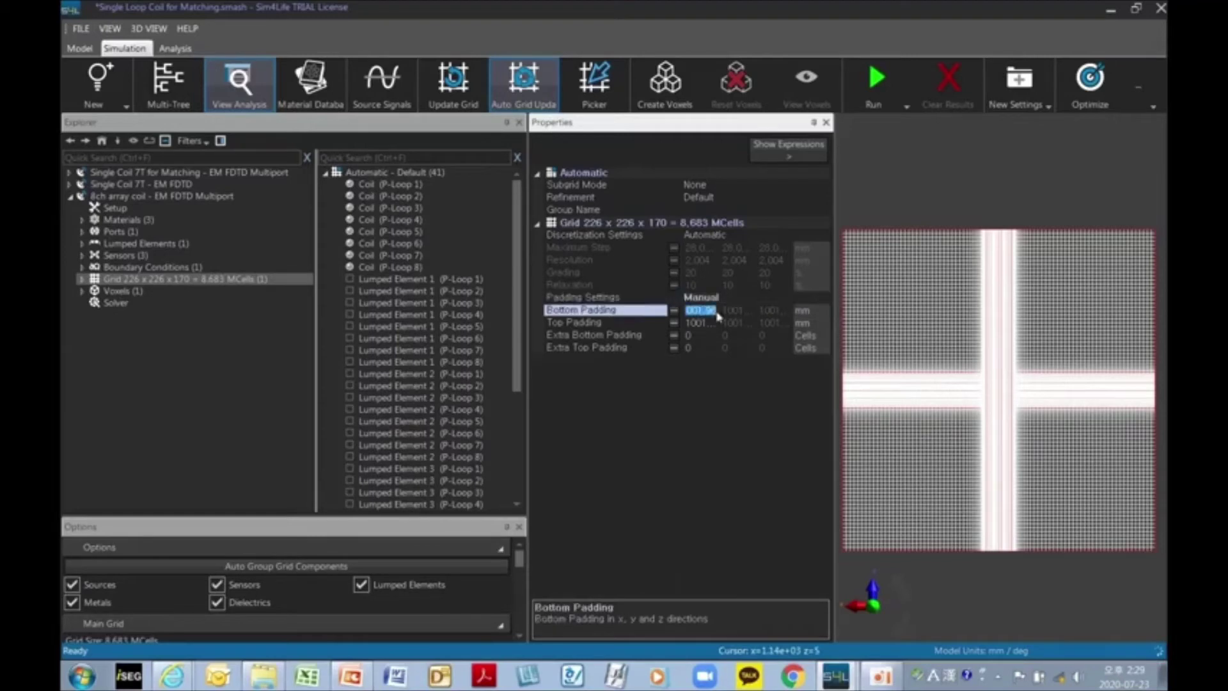
{"action": "type", "text": "50"}
{"action": "key", "text": "Return"}
Step: Set the array grid's top padding to 50 mm
{"action": "left_click", "coordinate": [710, 323]}
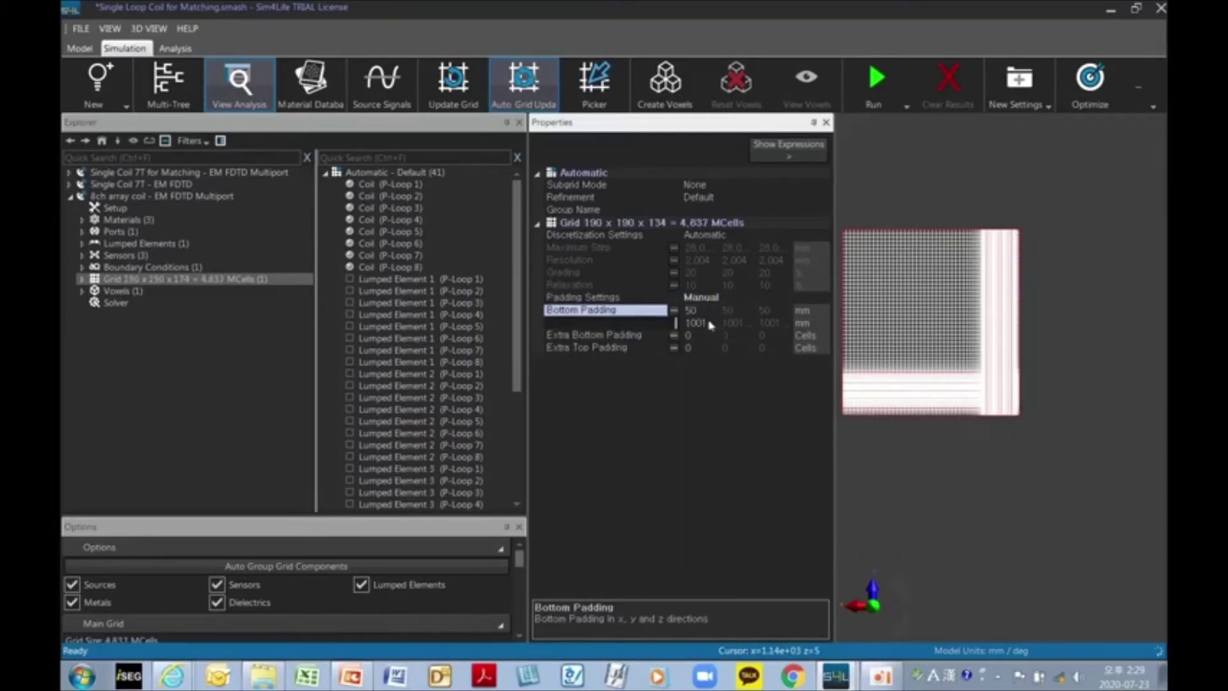
{"action": "left_click", "coordinate": [676, 323]}
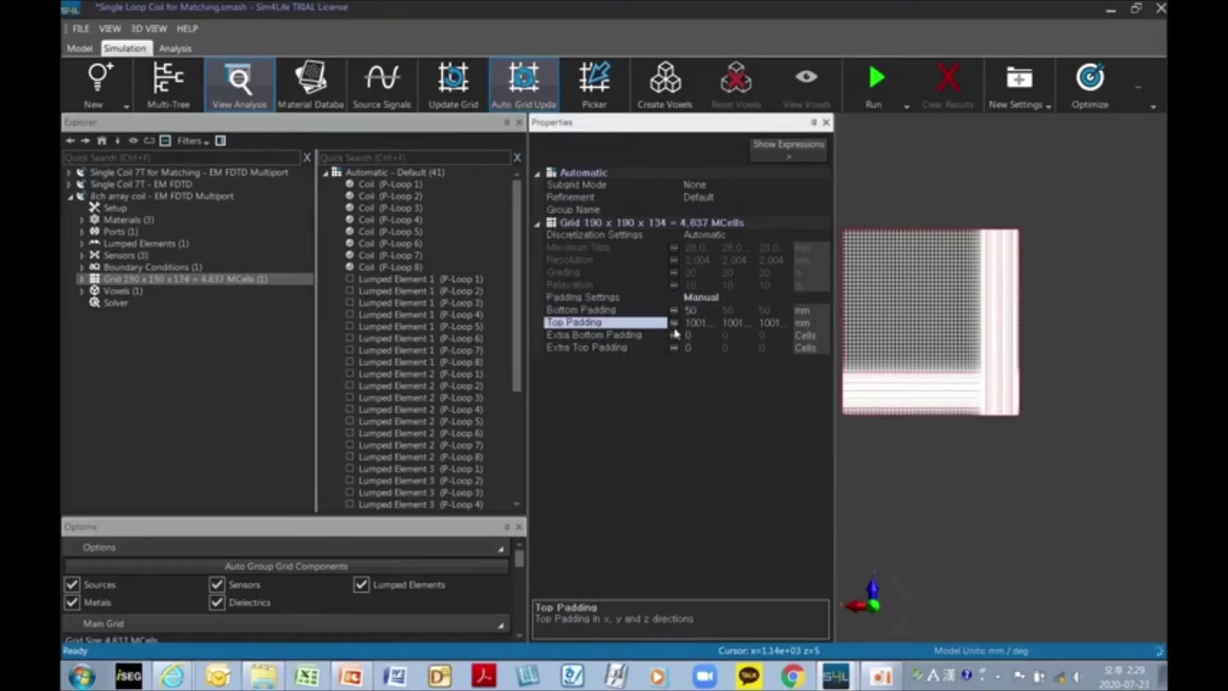
{"action": "left_click", "coordinate": [690, 323]}
{"action": "type", "text": "50"}
{"action": "key", "text": "Return"}
{"action": "left_click", "coordinate": [988, 419]}
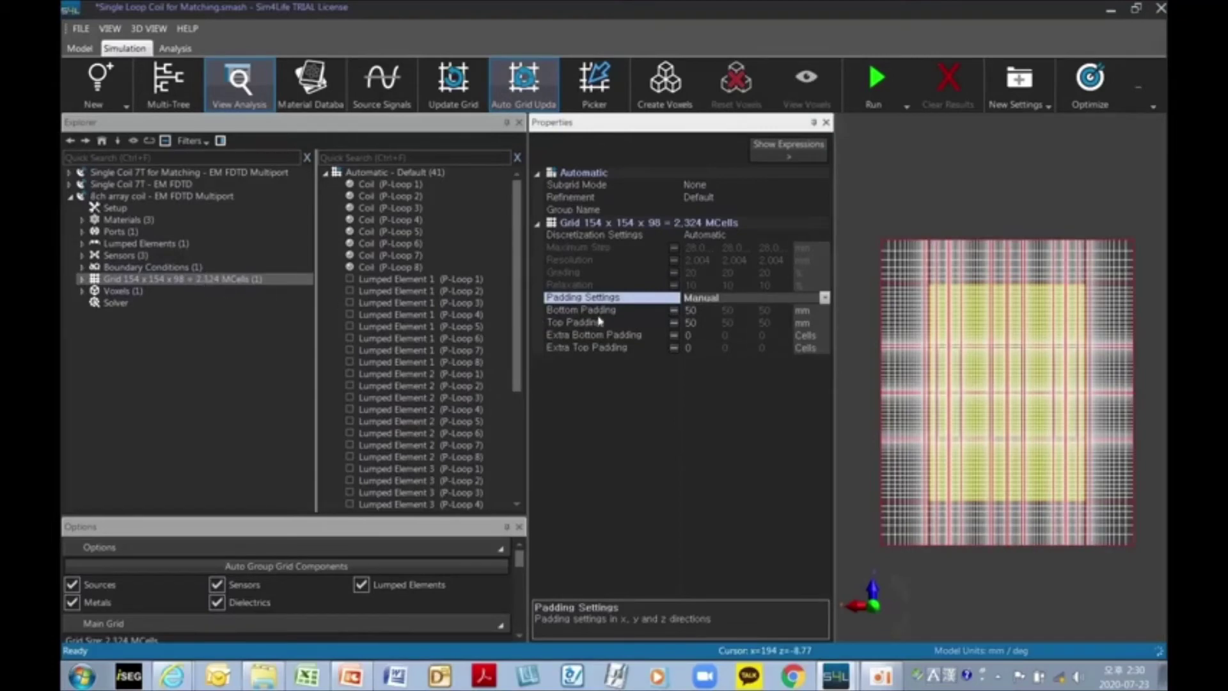
{"action": "left_click", "coordinate": [701, 312]}
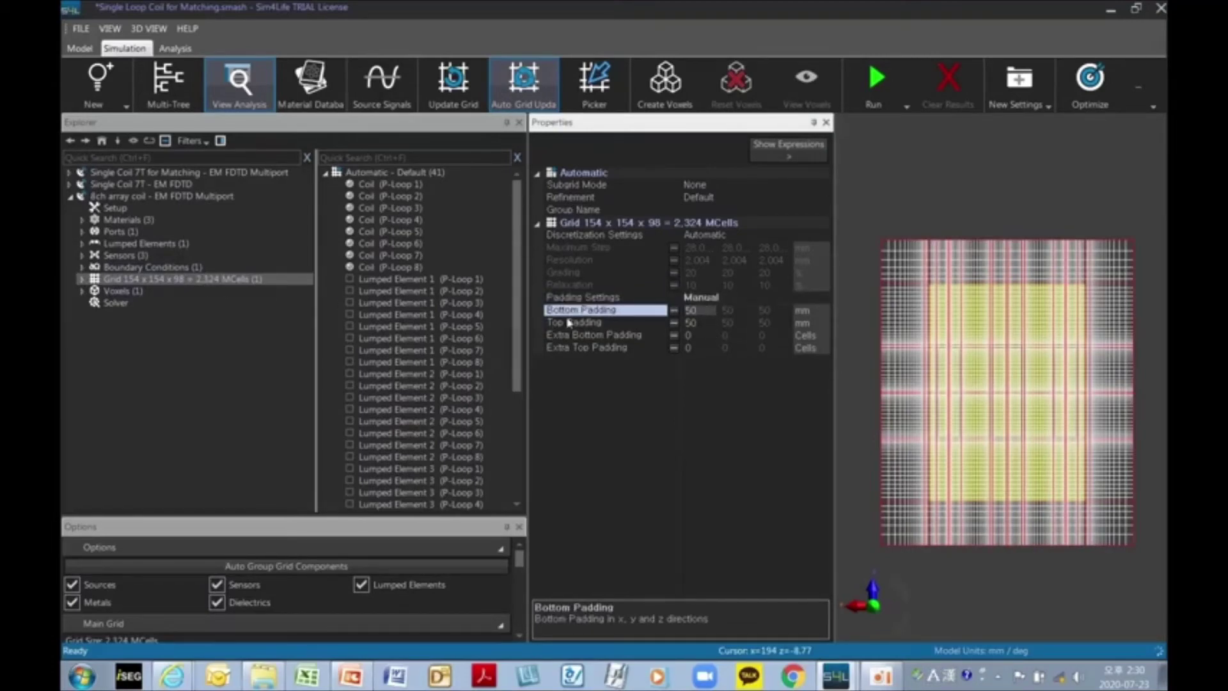
Step: Check the boundary box around the coil array and set the ABC boundary strength to High
{"action": "left_click", "coordinate": [115, 269]}
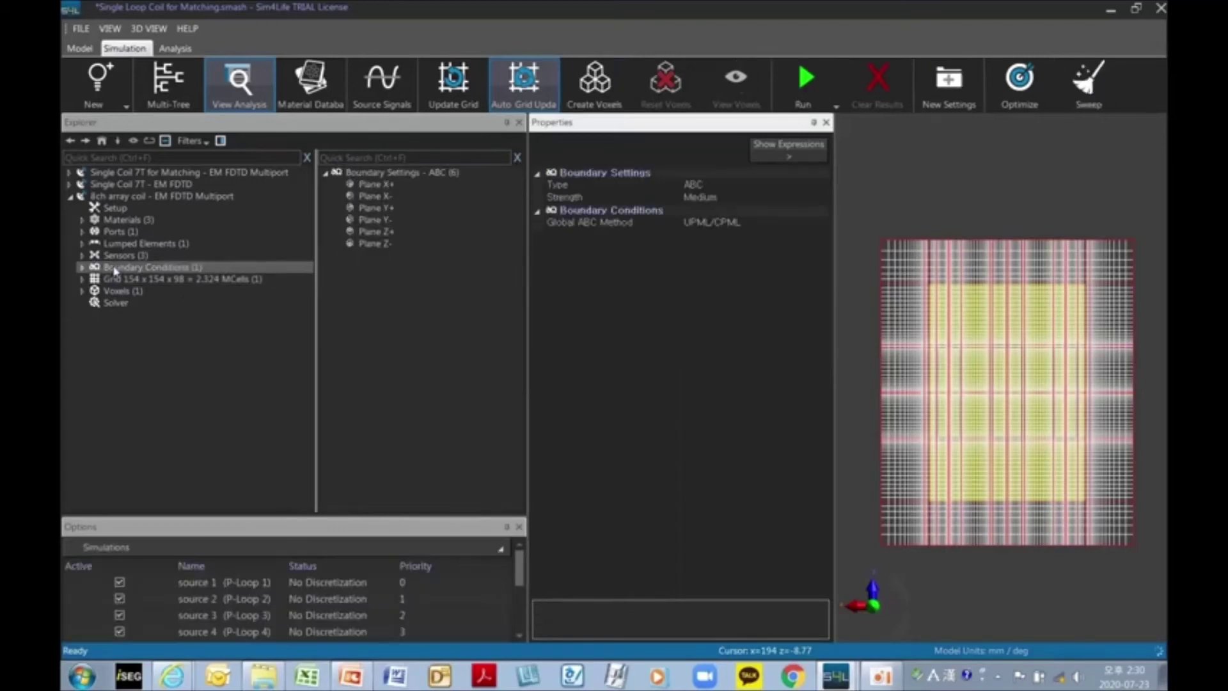
{"action": "mouse_move", "coordinate": [985, 372]}
{"action": "middle_mouse_down"}
{"action": "mouse_move", "coordinate": [968, 392]}
{"action": "mouse_move", "coordinate": [977, 382]}
{"action": "middle_mouse_up"}
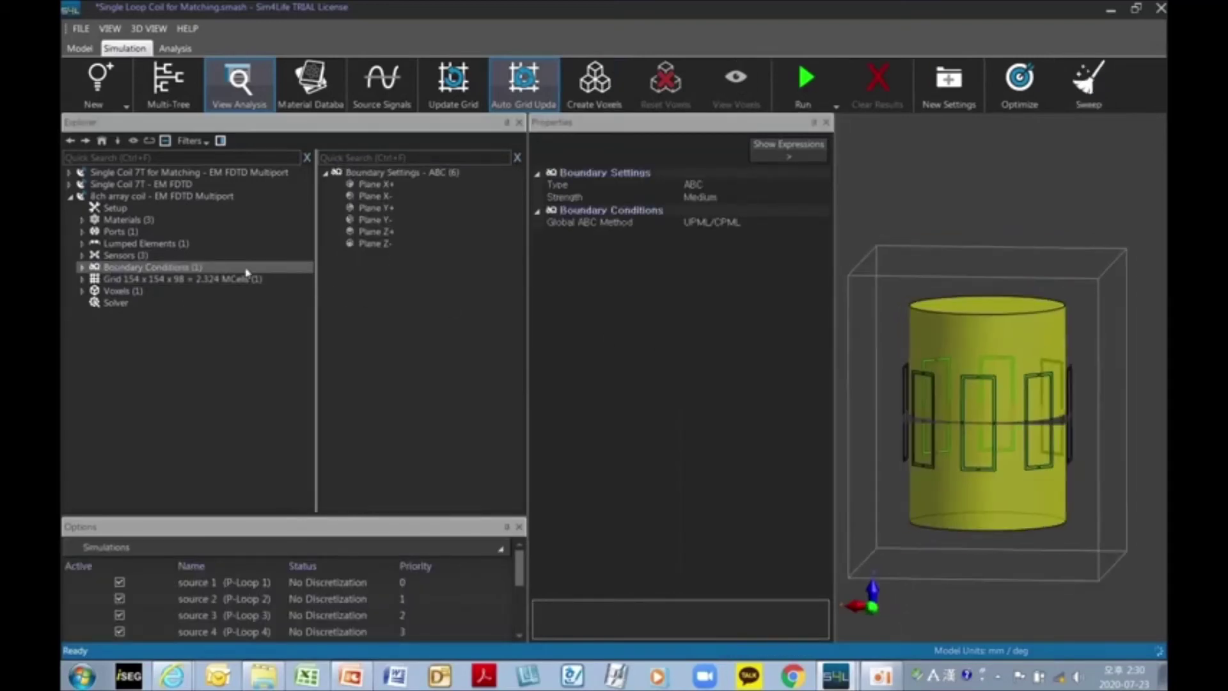
{"action": "left_click", "coordinate": [83, 269]}
{"action": "left_click", "coordinate": [119, 280]}
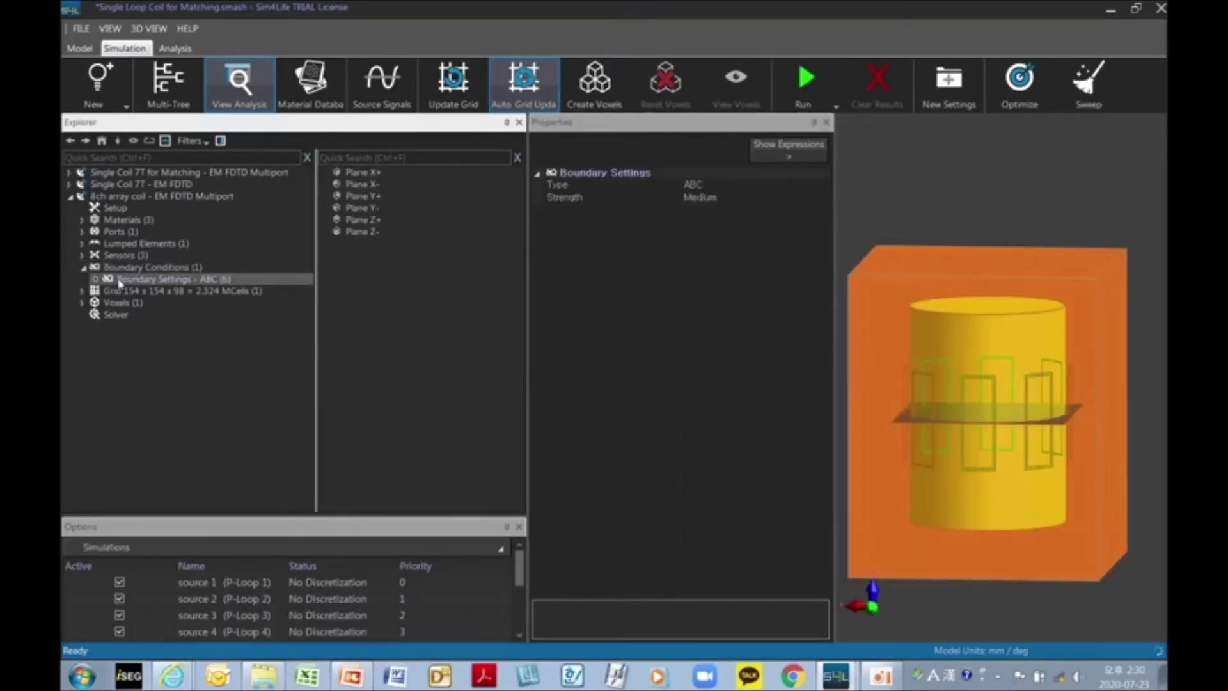
{"action": "key", "text": "Up"}
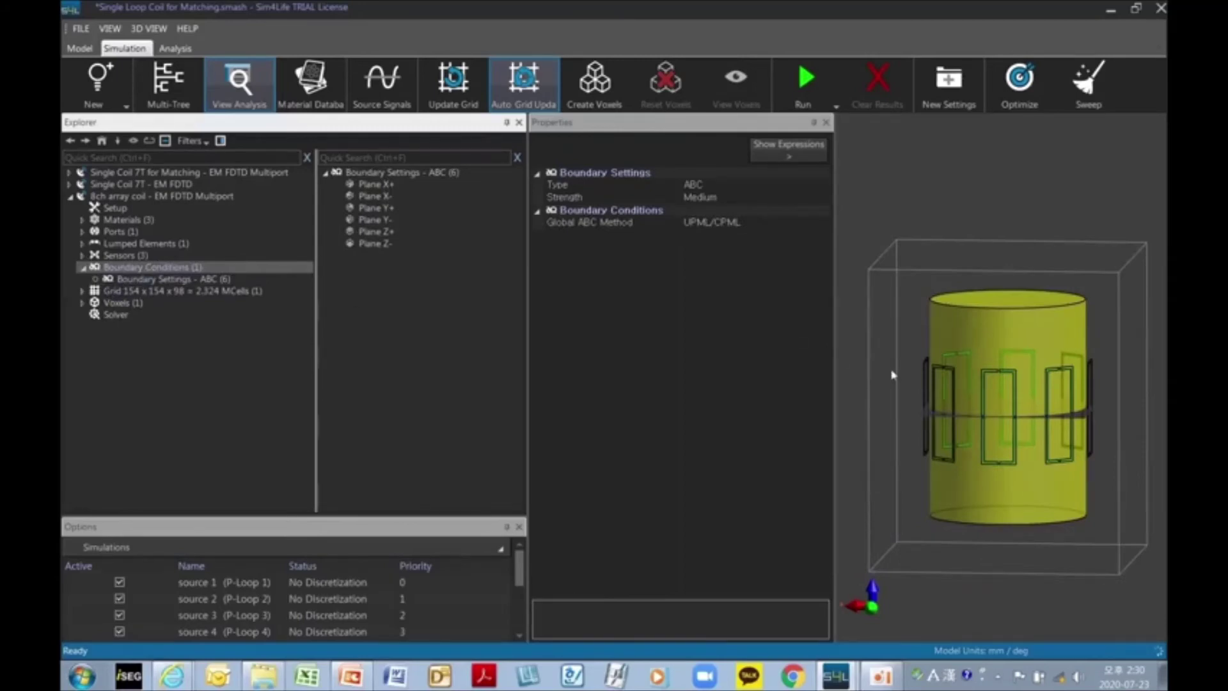
{"action": "left_click", "coordinate": [618, 197]}
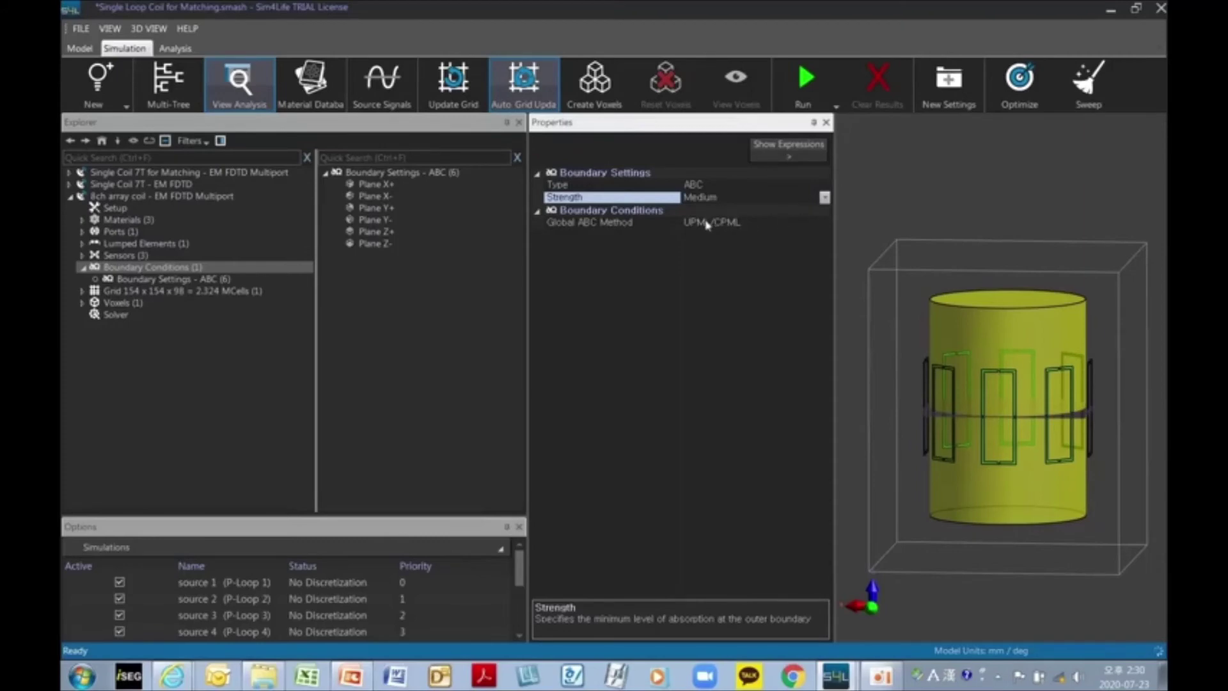
{"action": "left_click", "coordinate": [825, 198]}
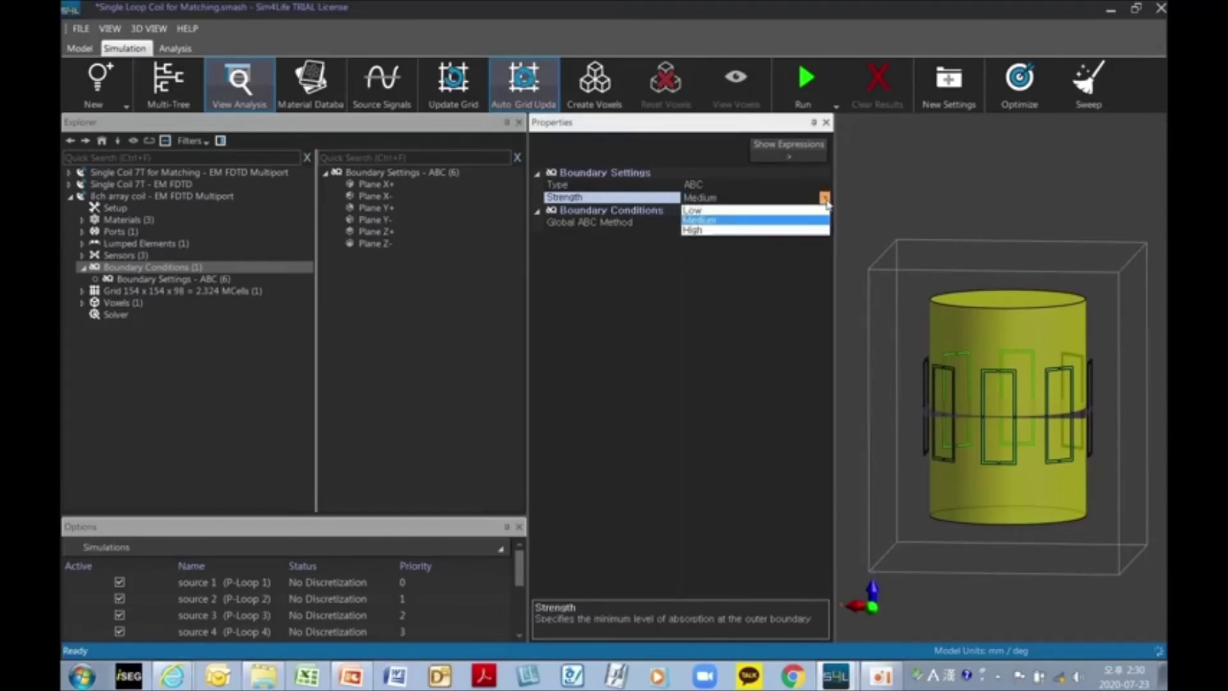
{"action": "left_click", "coordinate": [793, 232]}
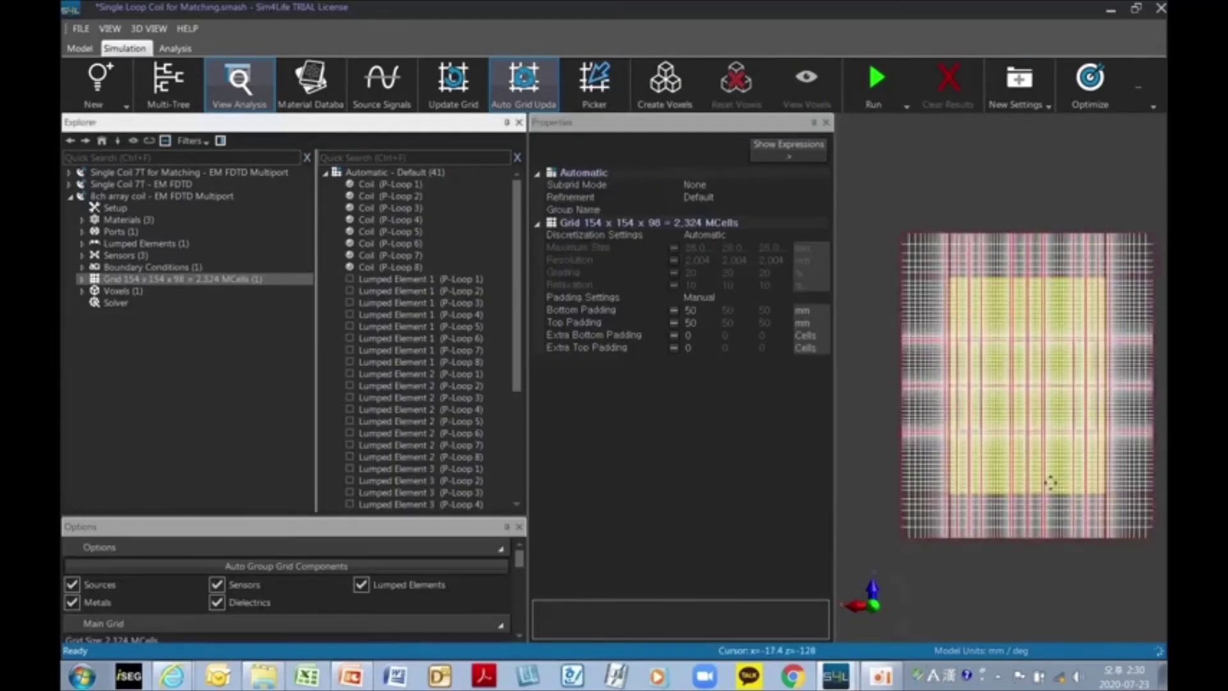
Step: Examine how the grid lines resolve the coil loops and their gaps on the phantom
{"action": "scroll", "coordinate": [1051, 487], "scroll_direction": "up", "scroll_amount": 6}
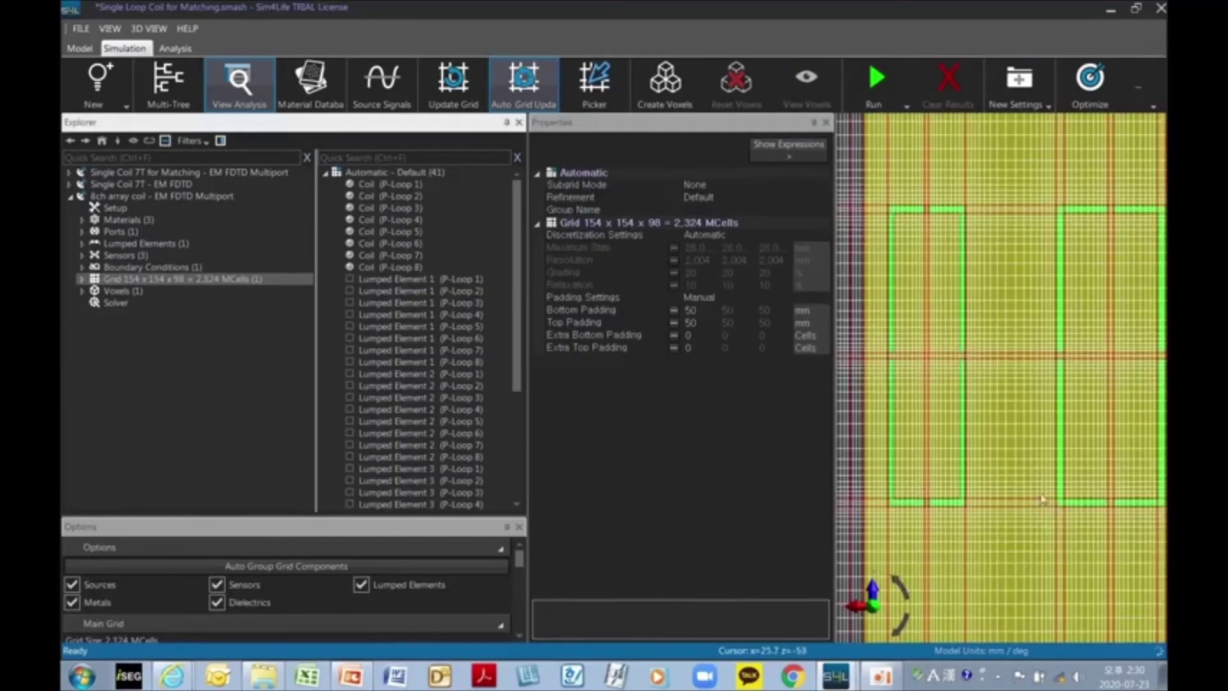
{"action": "scroll", "coordinate": [1011, 469], "scroll_direction": "down", "scroll_amount": 2}
{"action": "scroll", "coordinate": [991, 393], "scroll_direction": "up", "scroll_amount": 8}
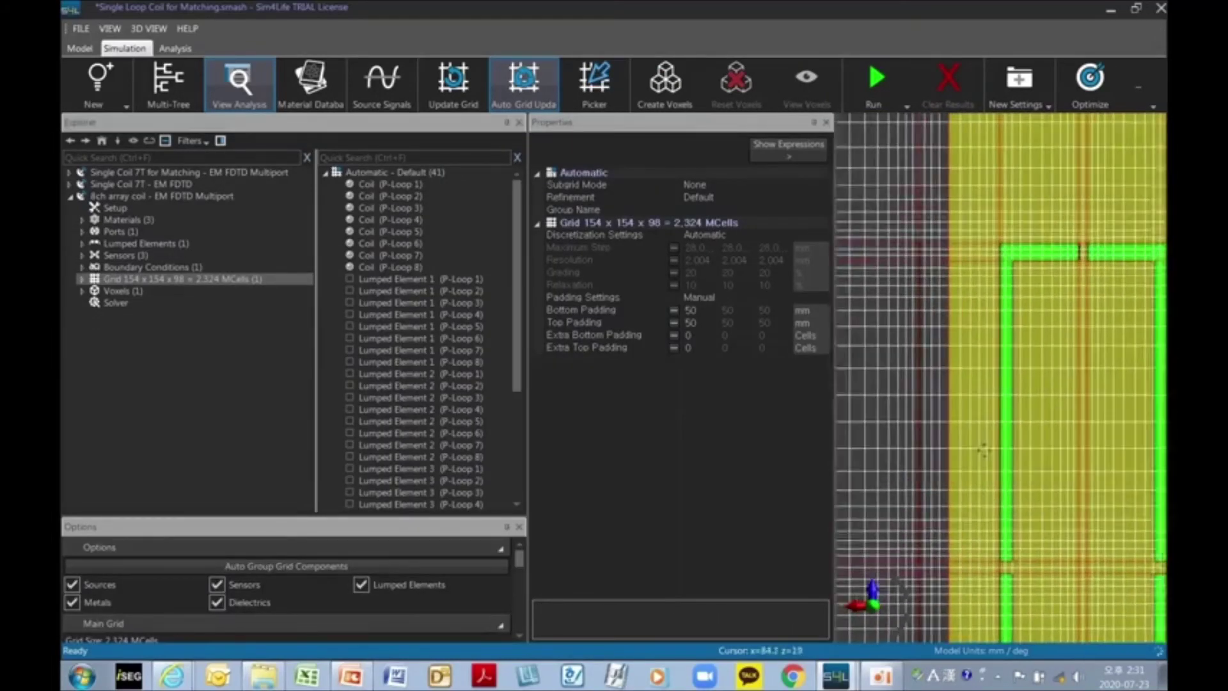
{"action": "scroll", "coordinate": [935, 493], "scroll_direction": "down", "scroll_amount": 2}
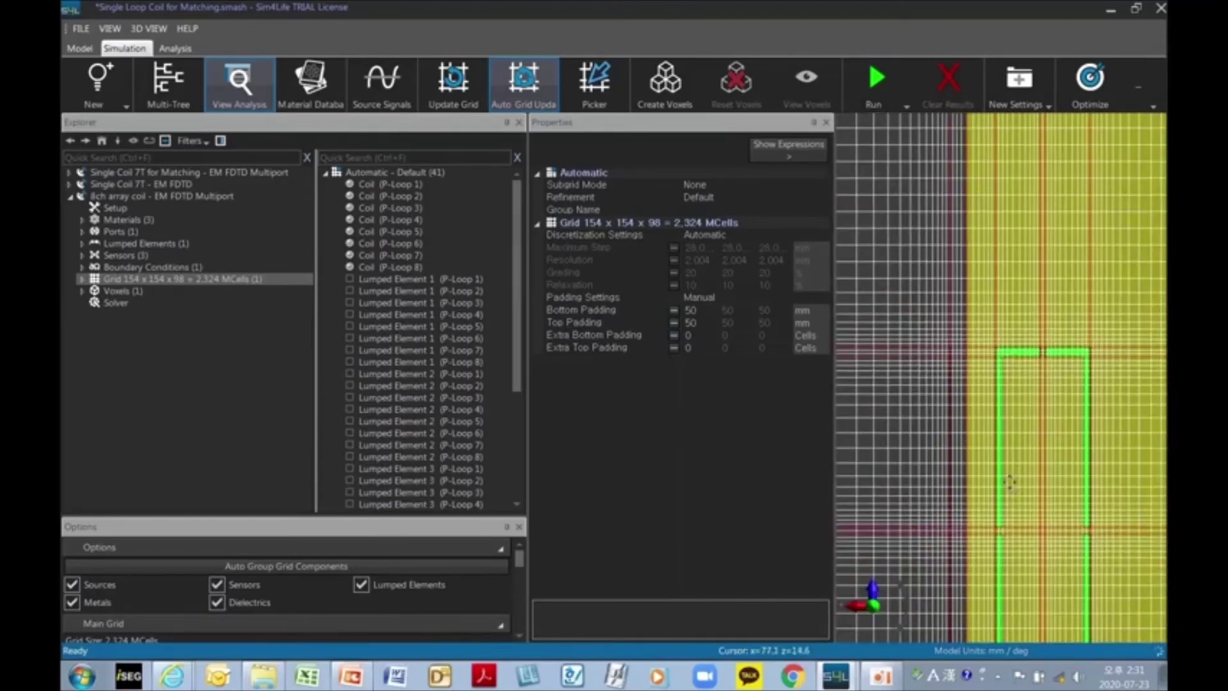
{"action": "middle_click_drag", "start_coordinate": [1009, 484], "coordinate": [932, 443]}
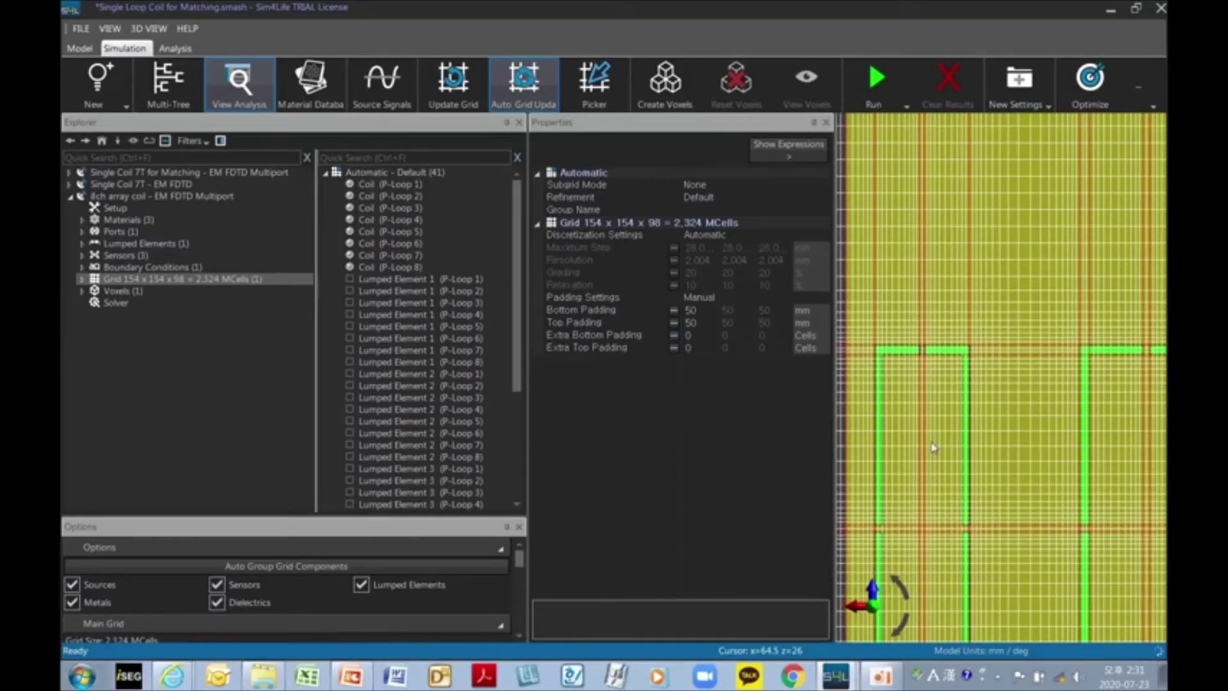
Step: Examine how the automatic grid resolves the coil loops and phantom, looking at the side view and along the Z axis around the diagonal loop
{"action": "middle_click_drag", "start_coordinate": [934, 452], "coordinate": [1000, 412]}
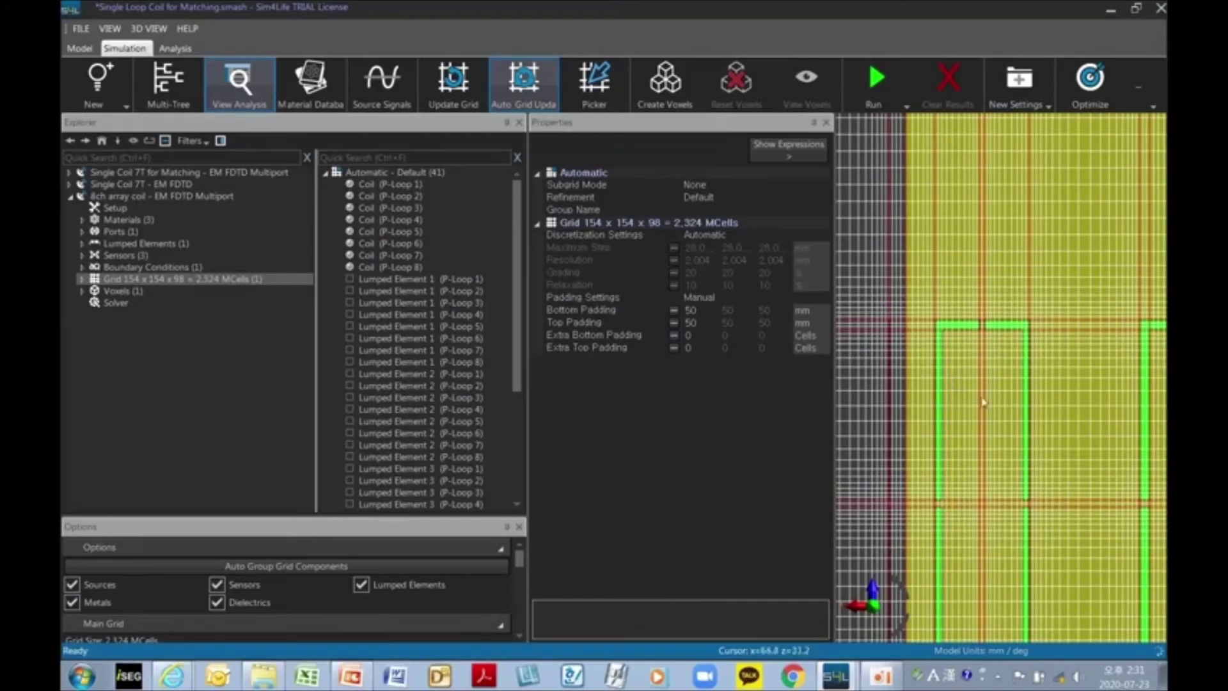
{"action": "middle_click_drag", "start_coordinate": [1065, 480], "coordinate": [1001, 415]}
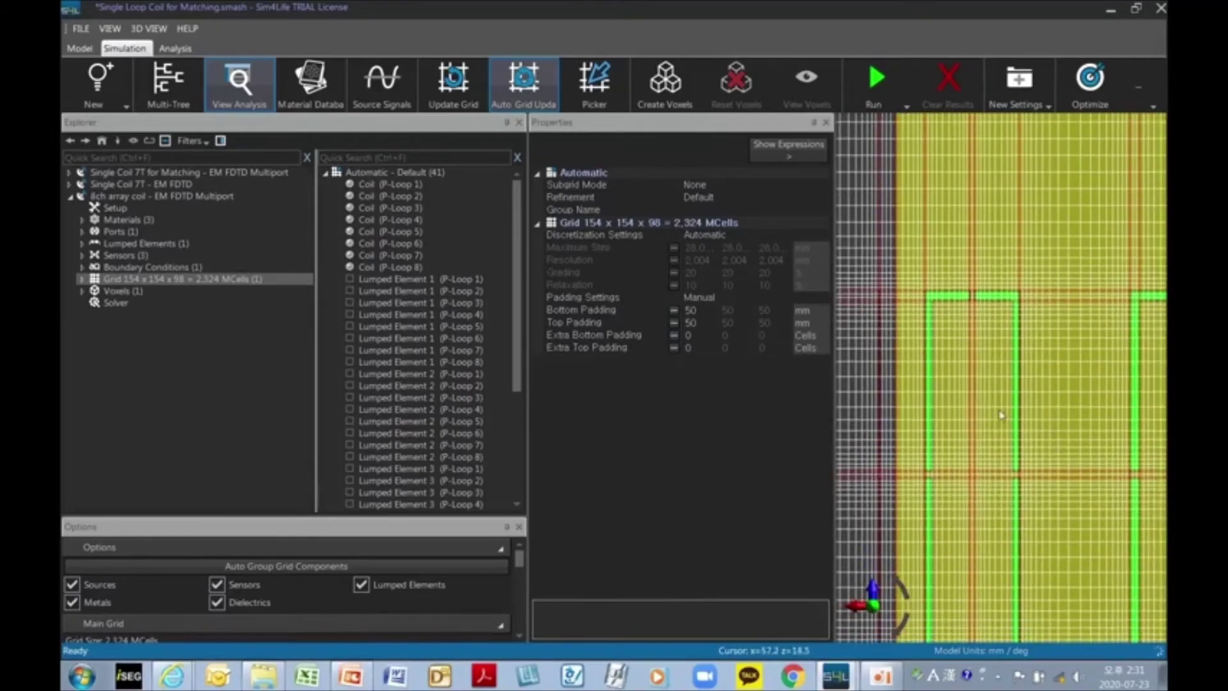
{"action": "left_click", "coordinate": [874, 589]}
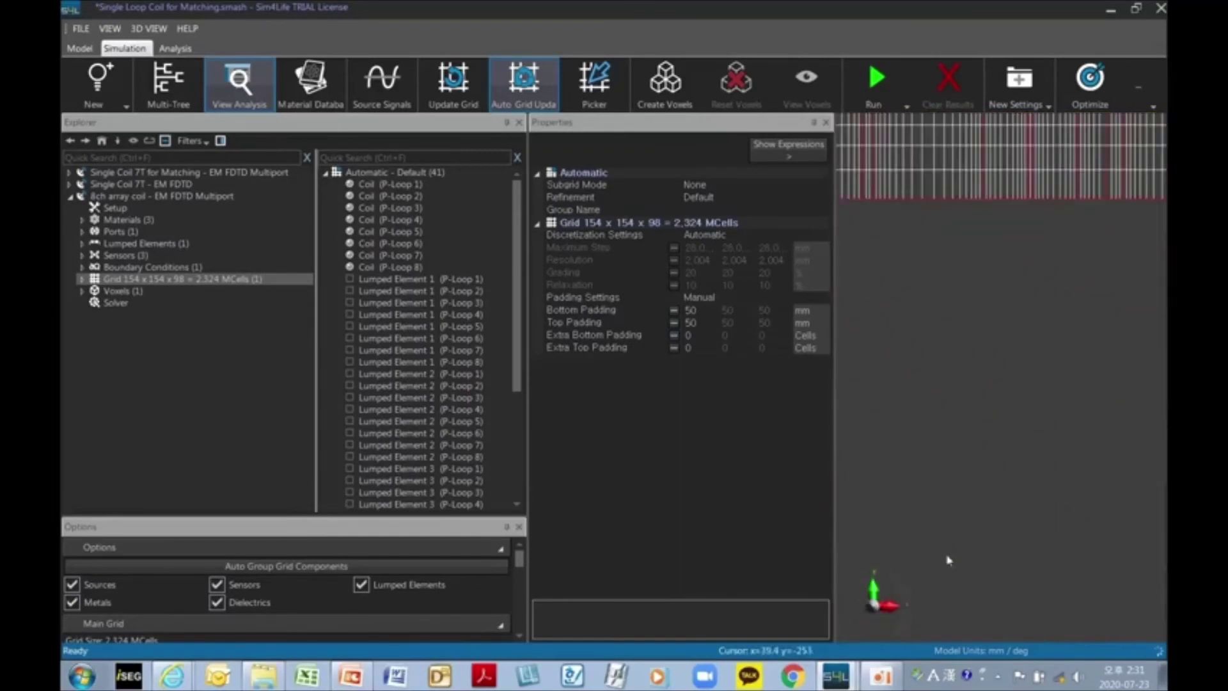
{"action": "middle_click_drag", "start_coordinate": [1078, 323], "coordinate": [1098, 618]}
{"action": "middle_click_drag", "start_coordinate": [1067, 324], "coordinate": [1017, 484]}
{"action": "scroll", "coordinate": [1031, 435], "scroll_direction": "up", "scroll_amount": 2}
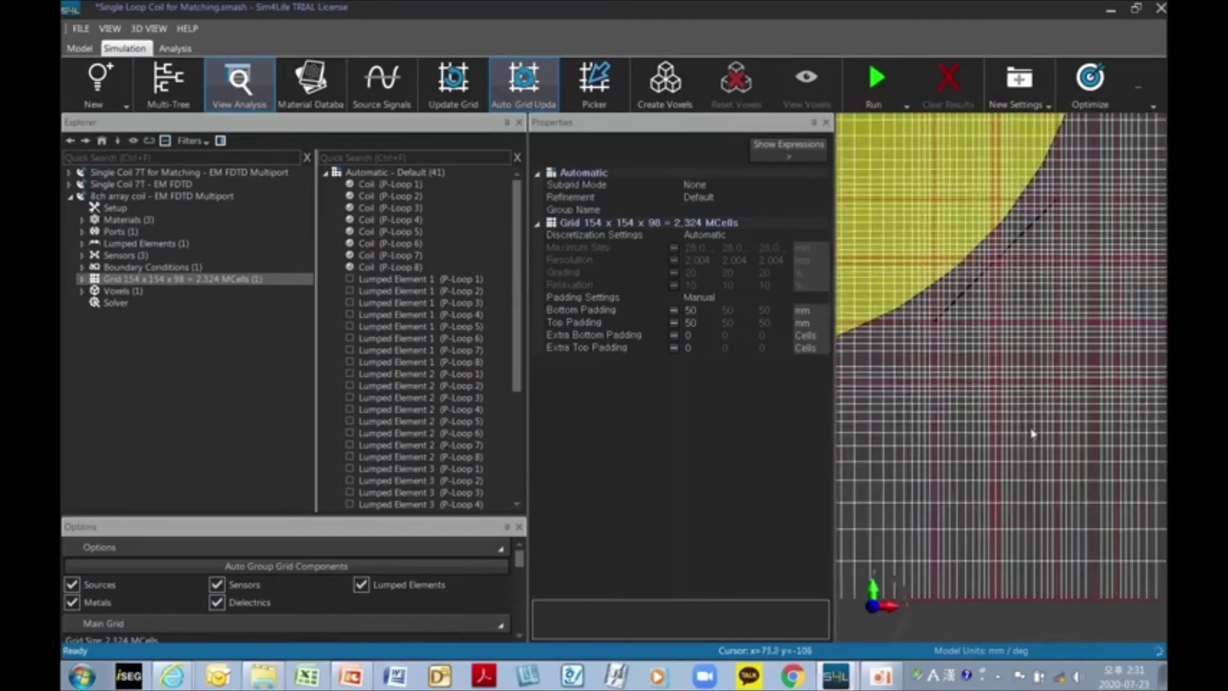
{"action": "scroll", "coordinate": [1031, 428], "scroll_direction": "up", "scroll_amount": 2}
{"action": "middle_click_drag", "start_coordinate": [1049, 363], "coordinate": [1059, 506]}
{"action": "scroll", "coordinate": [1054, 497], "scroll_direction": "up", "scroll_amount": 2}
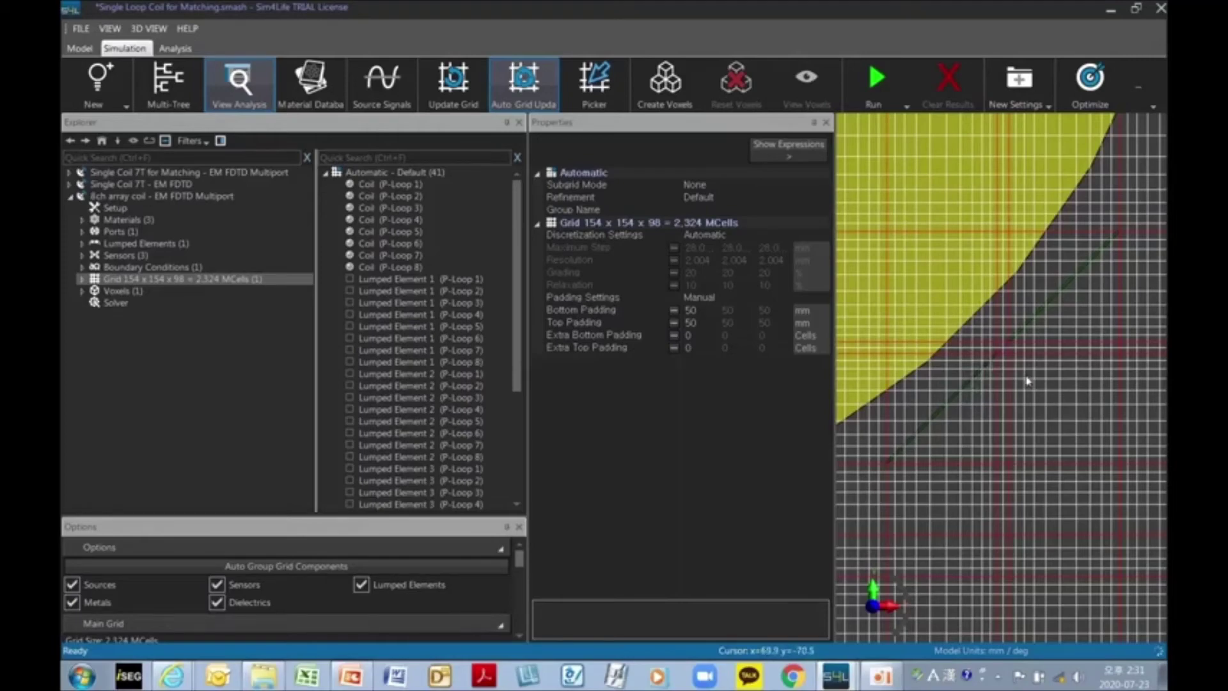
{"action": "scroll", "coordinate": [1062, 467], "scroll_direction": "down", "scroll_amount": 5}
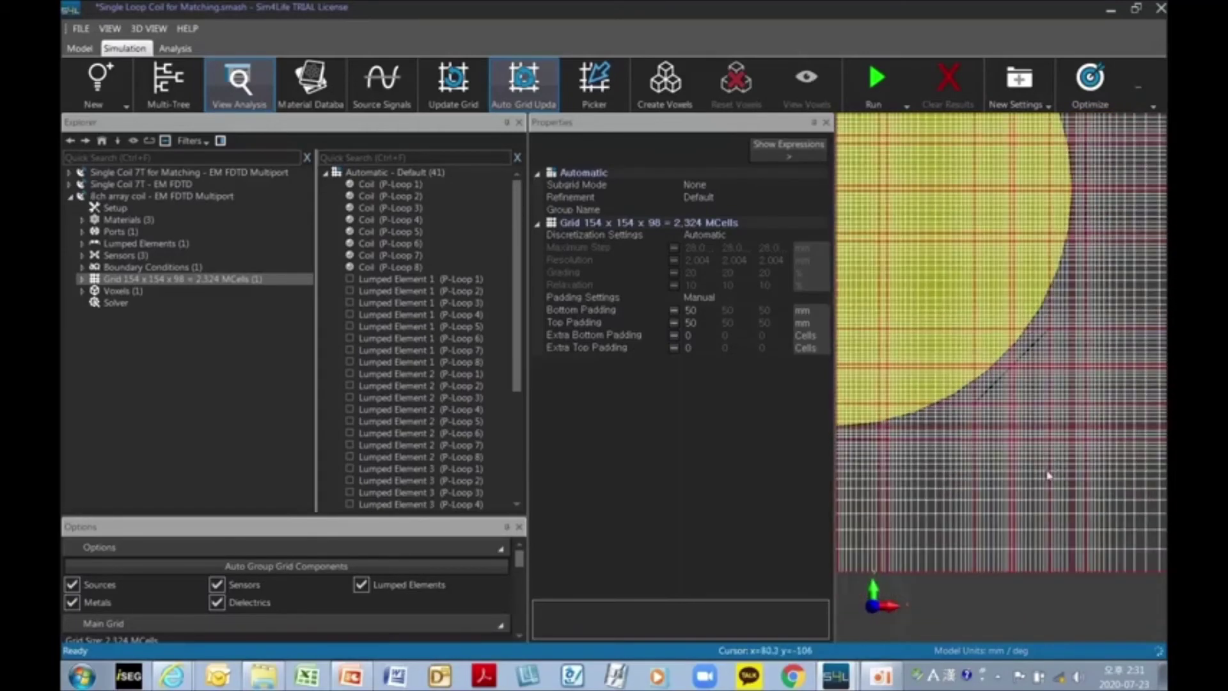
{"action": "scroll", "coordinate": [1027, 473], "scroll_direction": "up", "scroll_amount": 3}
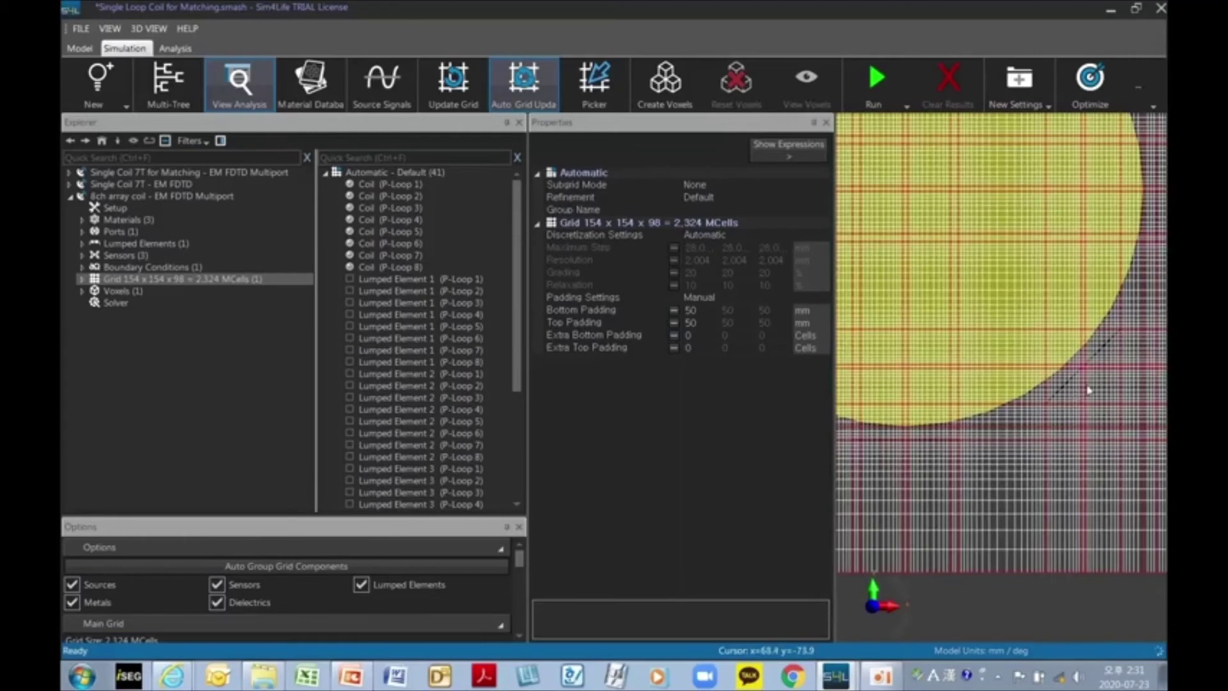
{"action": "scroll", "coordinate": [1088, 390], "scroll_direction": "up", "scroll_amount": 3}
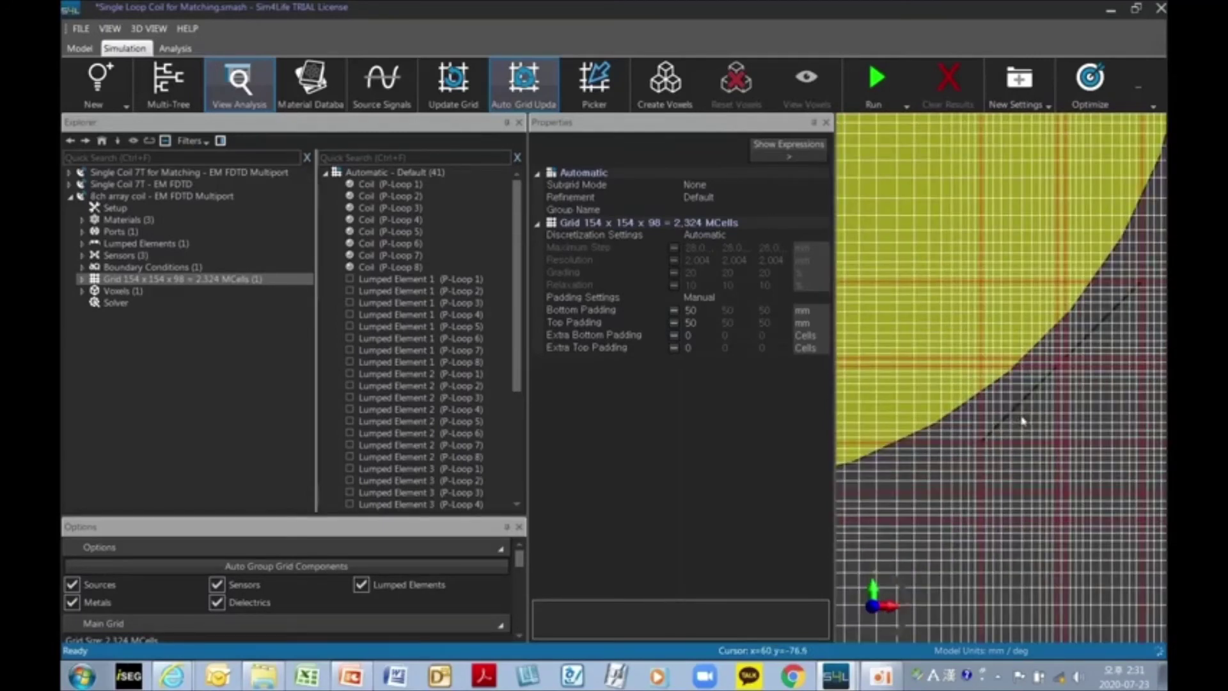
{"action": "scroll", "coordinate": [1024, 423], "scroll_direction": "down", "scroll_amount": 2}
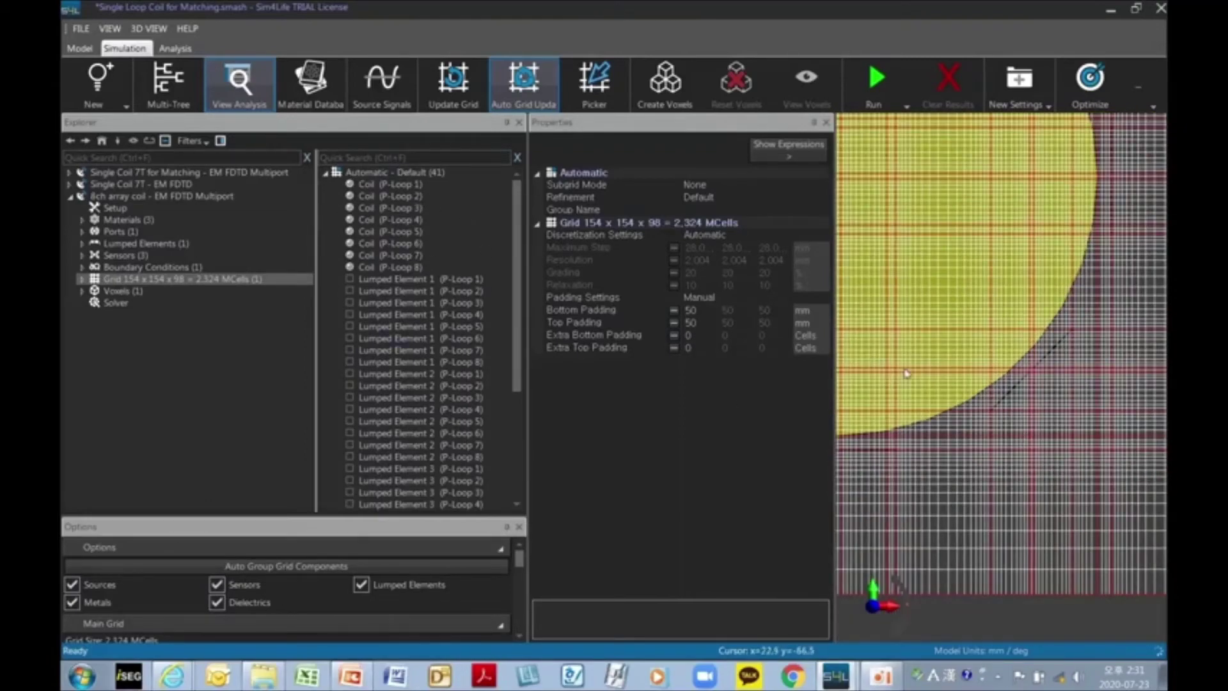
{"action": "scroll", "coordinate": [1065, 395], "scroll_direction": "up", "scroll_amount": 1}
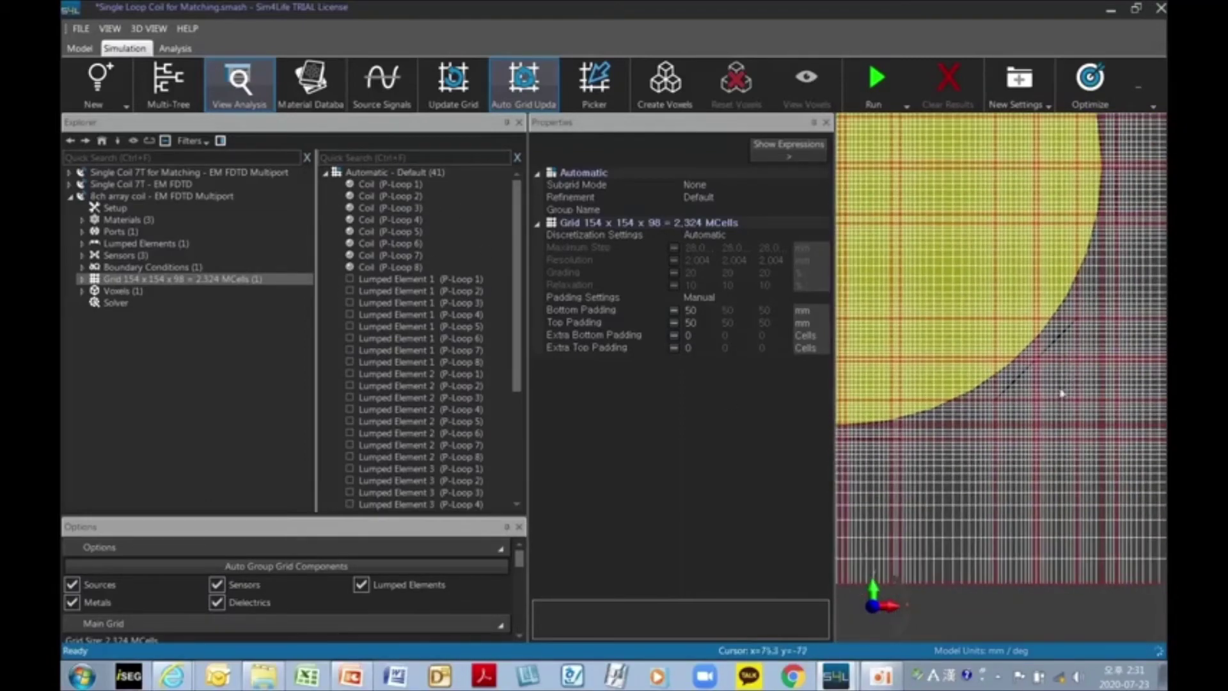
Step: Convert the grid settings of all eight coils, P-Loop 1 to P-Loop 8, from automatic to manual
{"action": "left_click", "coordinate": [385, 184]}
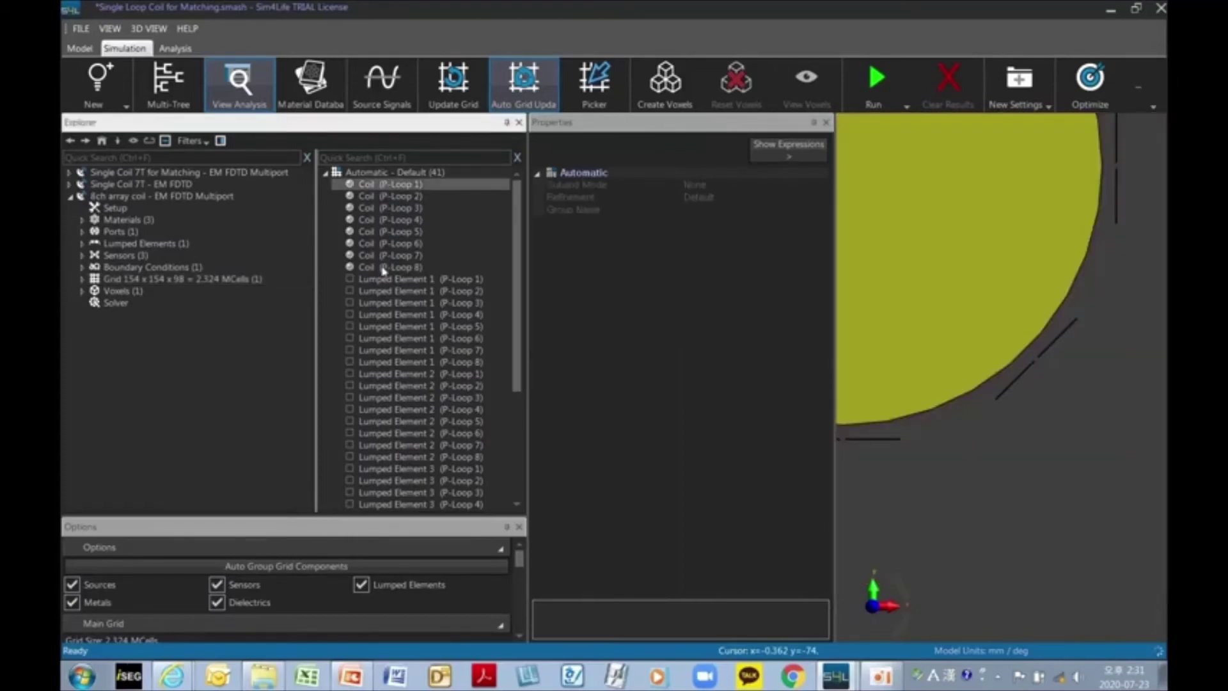
{"action": "left_click", "coordinate": [381, 268], "text": "shift"}
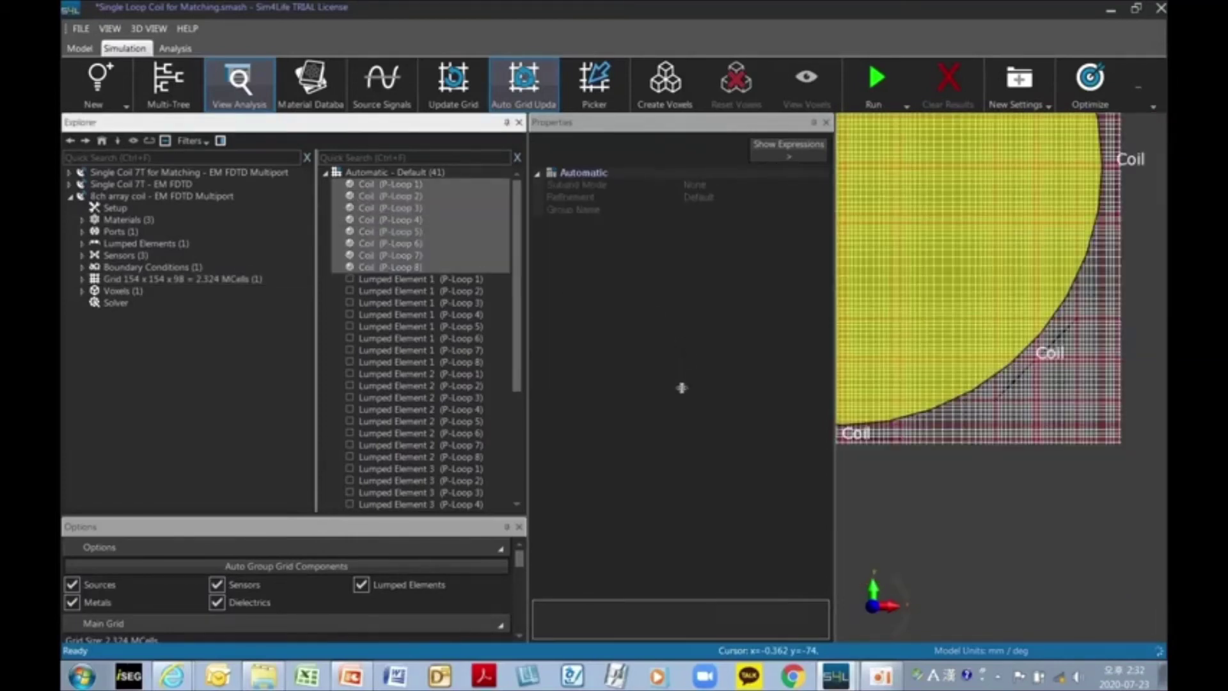
{"action": "right_click", "coordinate": [444, 208]}
{"action": "mouse_move", "coordinate": [492, 213]}
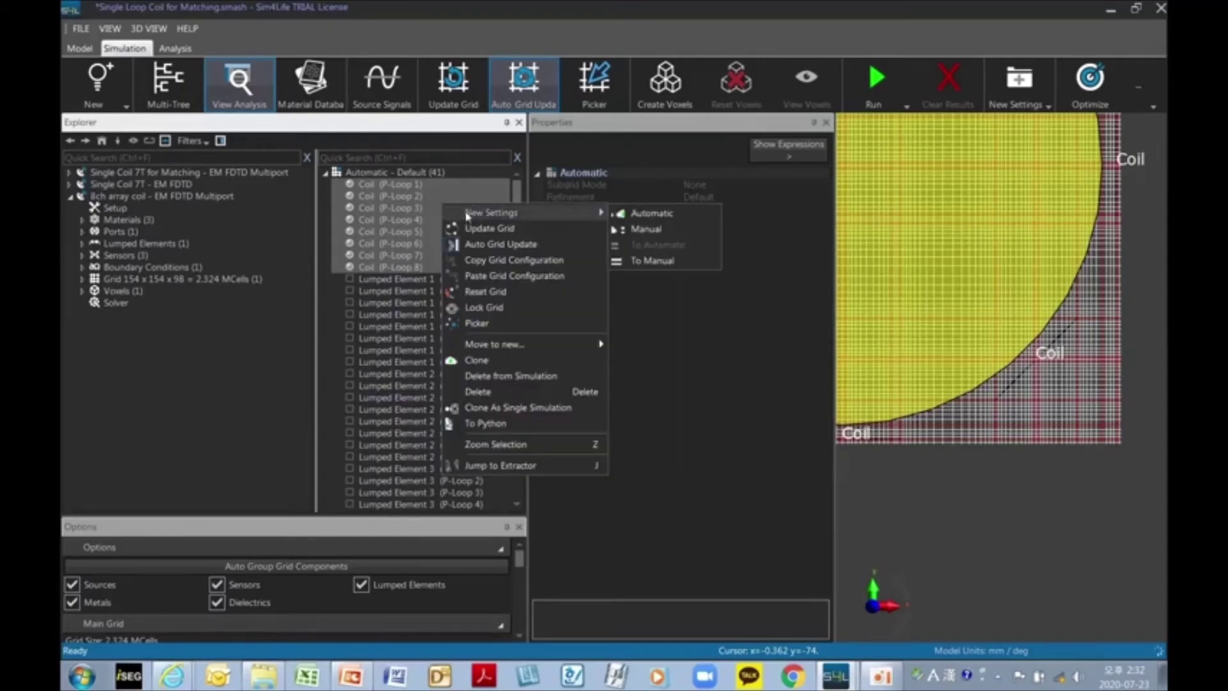
{"action": "left_click", "coordinate": [640, 262]}
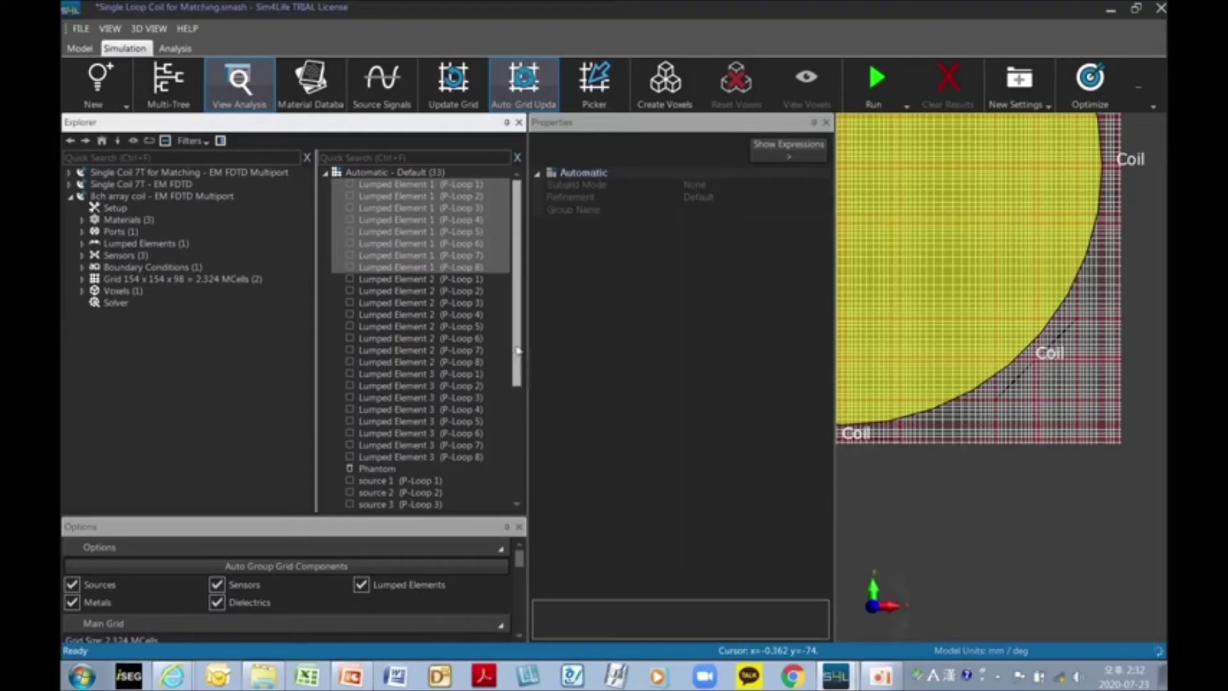
Step: Set the maximum step of the coils' manual grid setting to 1 mm
{"action": "left_click", "coordinate": [326, 174]}
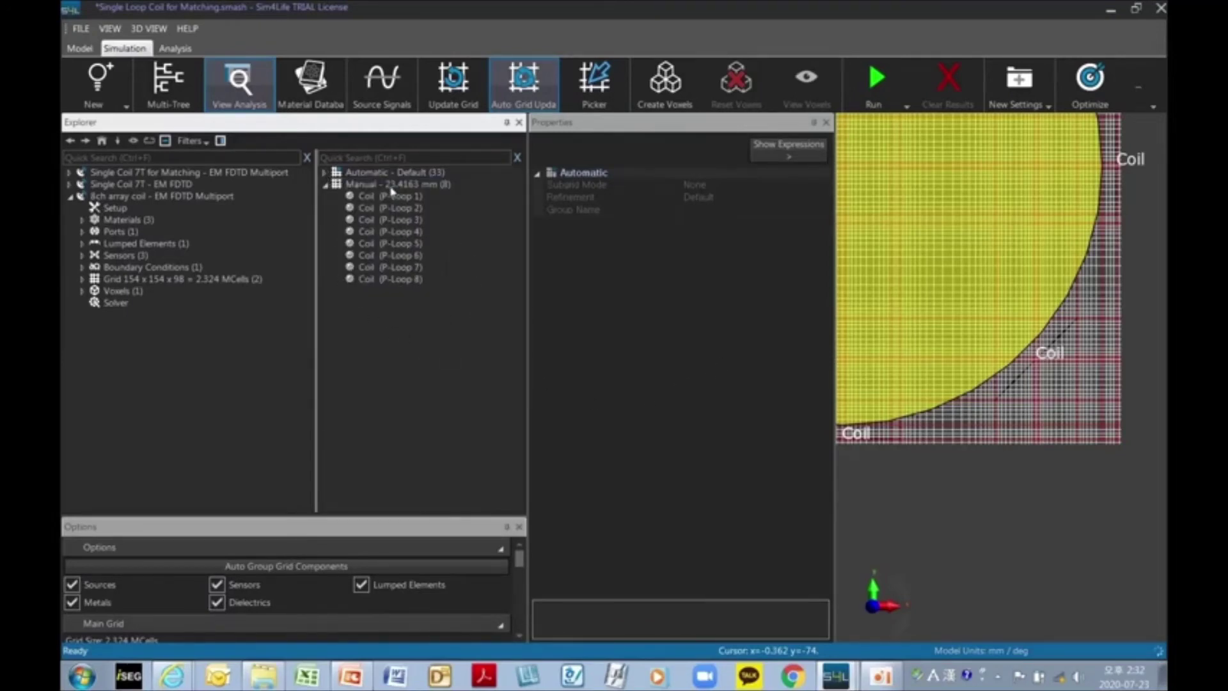
{"action": "left_click", "coordinate": [392, 185]}
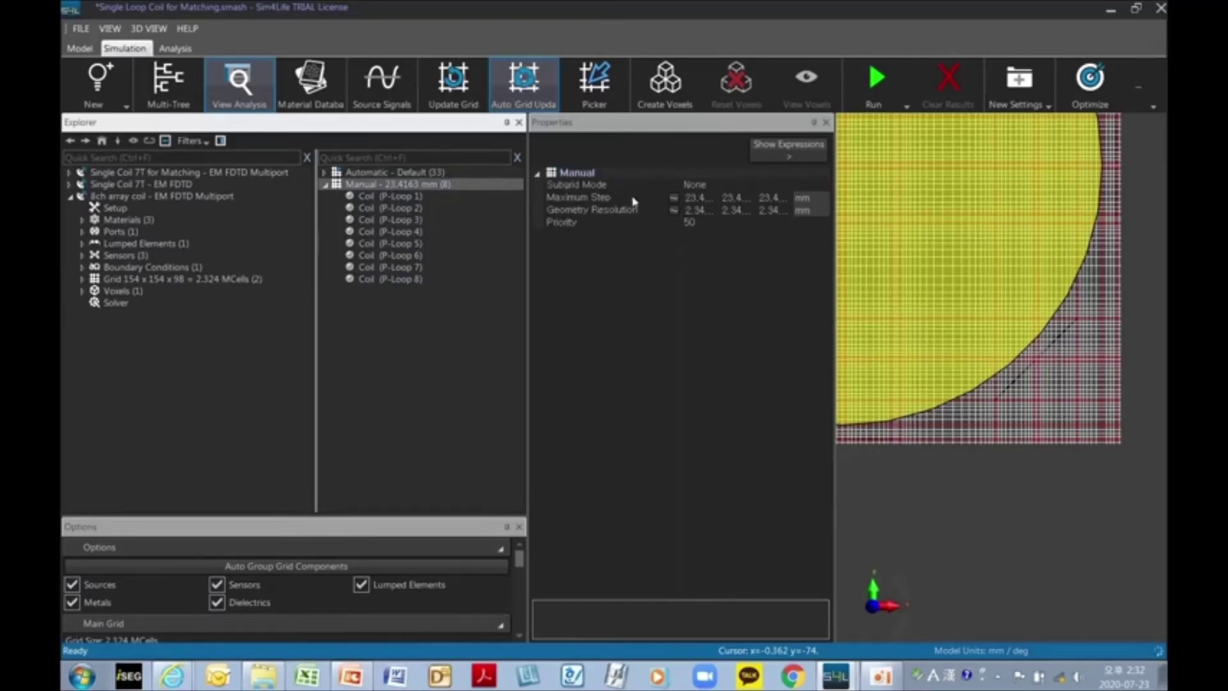
{"action": "left_click", "coordinate": [671, 200]}
{"action": "left_click", "coordinate": [700, 200]}
{"action": "double_click", "coordinate": [701, 198]}
{"action": "type", "text": "1"}
{"action": "key", "text": "Return"}
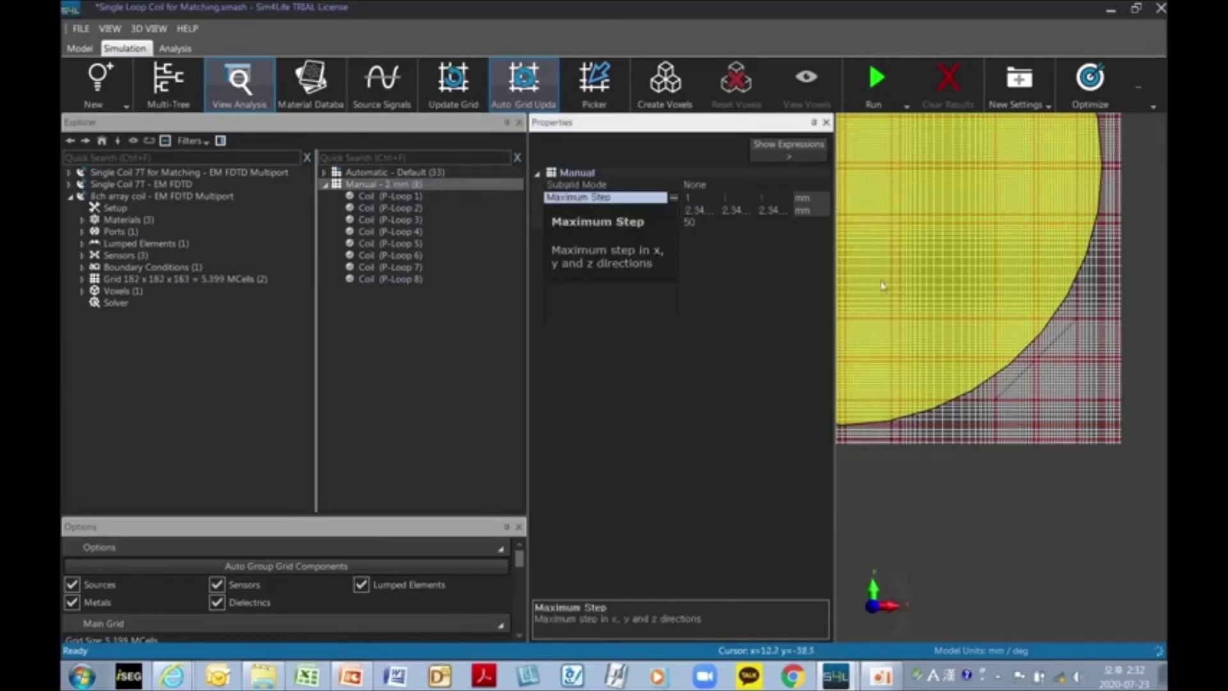
Step: Create the voxels for the 8ch array coil simulation with the refined grid and display them in the voxel viewer
{"action": "scroll", "coordinate": [1102, 390], "scroll_direction": "up", "scroll_amount": 2}
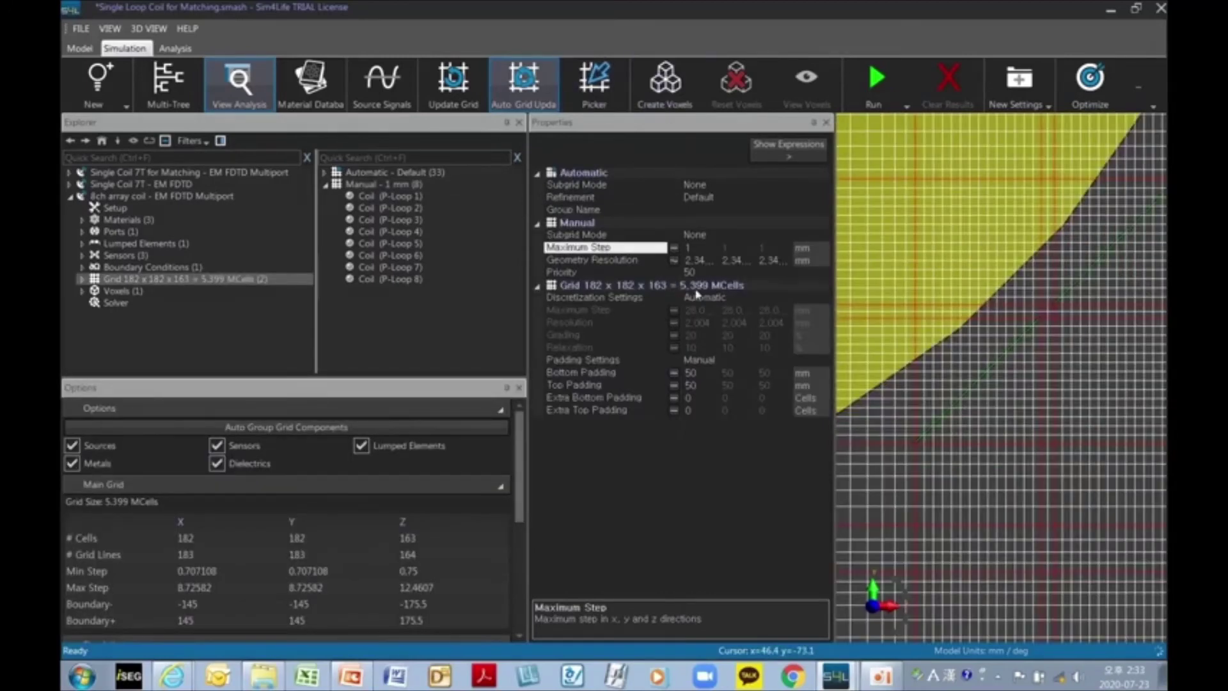
{"action": "left_click", "coordinate": [662, 82]}
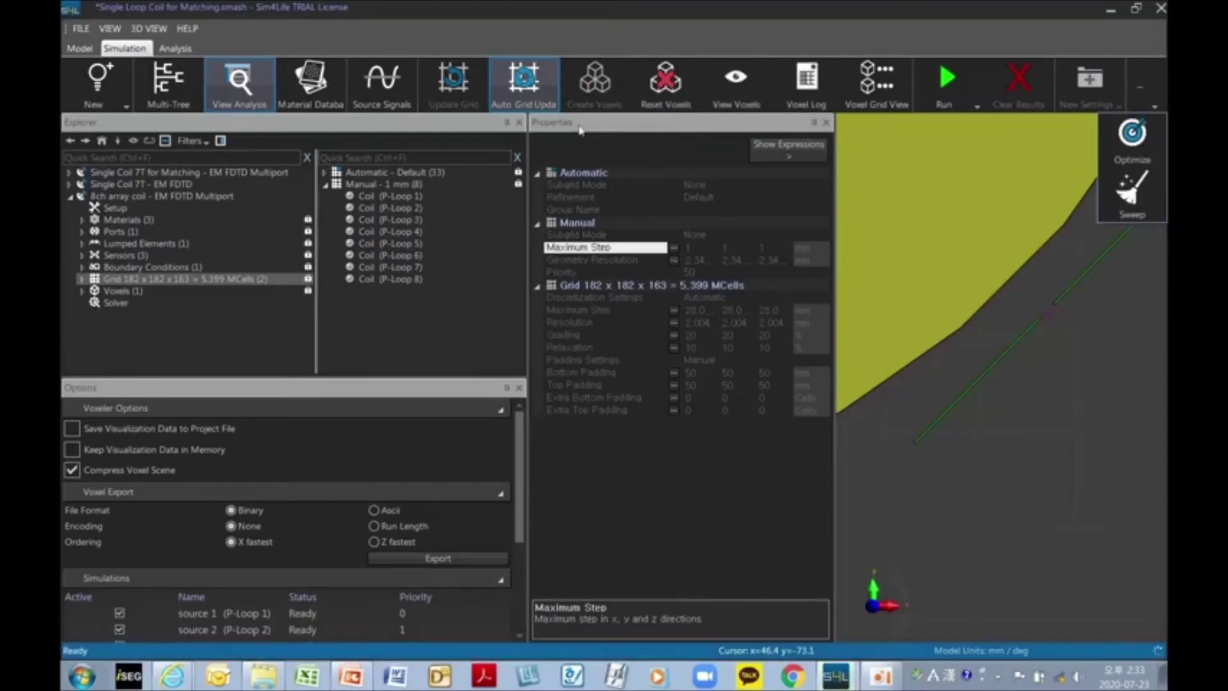
{"action": "left_click", "coordinate": [731, 82]}
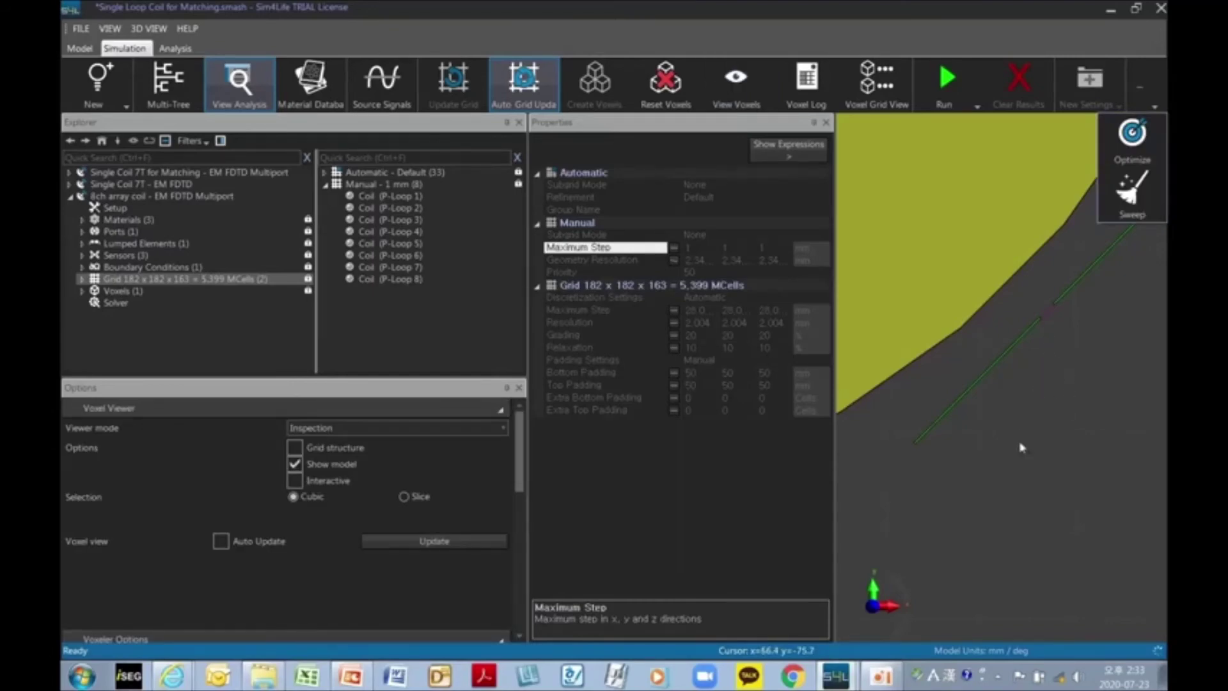
{"action": "middle_click_drag", "start_coordinate": [1020, 463], "coordinate": [1006, 524]}
{"action": "left_click", "coordinate": [876, 608]}
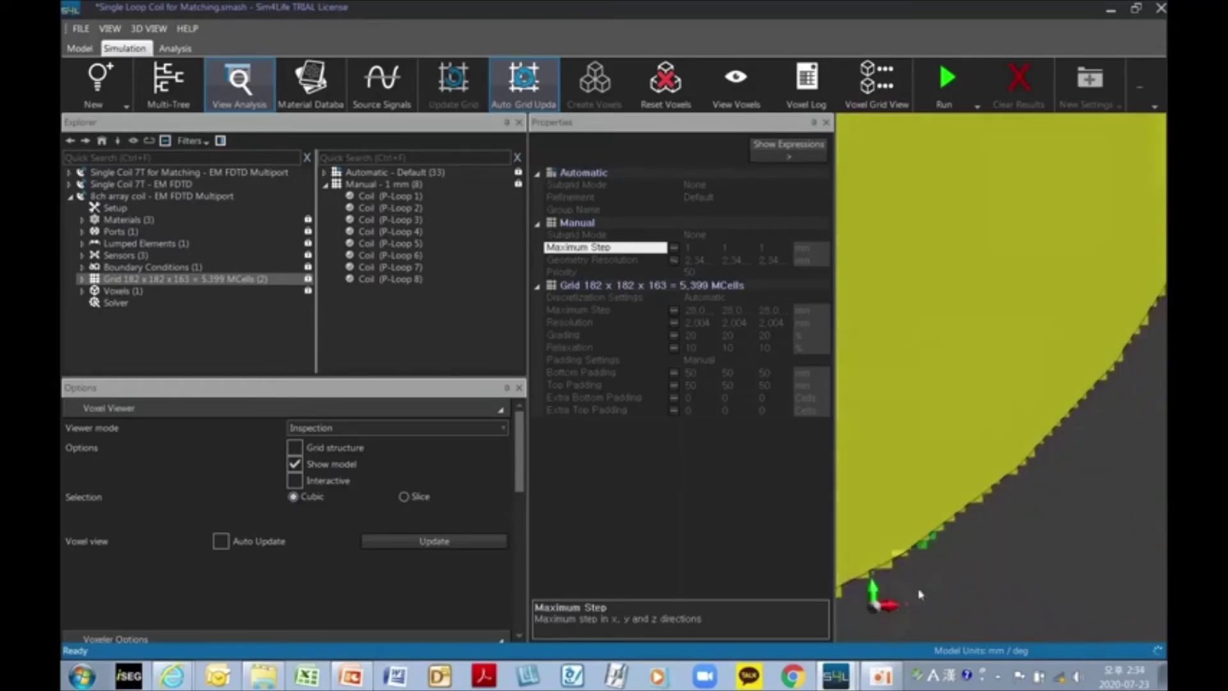
Step: Inspect the voxels of the diagonal coil loop up close, toggling the model overlay off and on
{"action": "scroll", "coordinate": [1013, 500], "scroll_direction": "up", "scroll_amount": 5}
{"action": "middle_click_drag", "start_coordinate": [1072, 398], "coordinate": [1132, 307]}
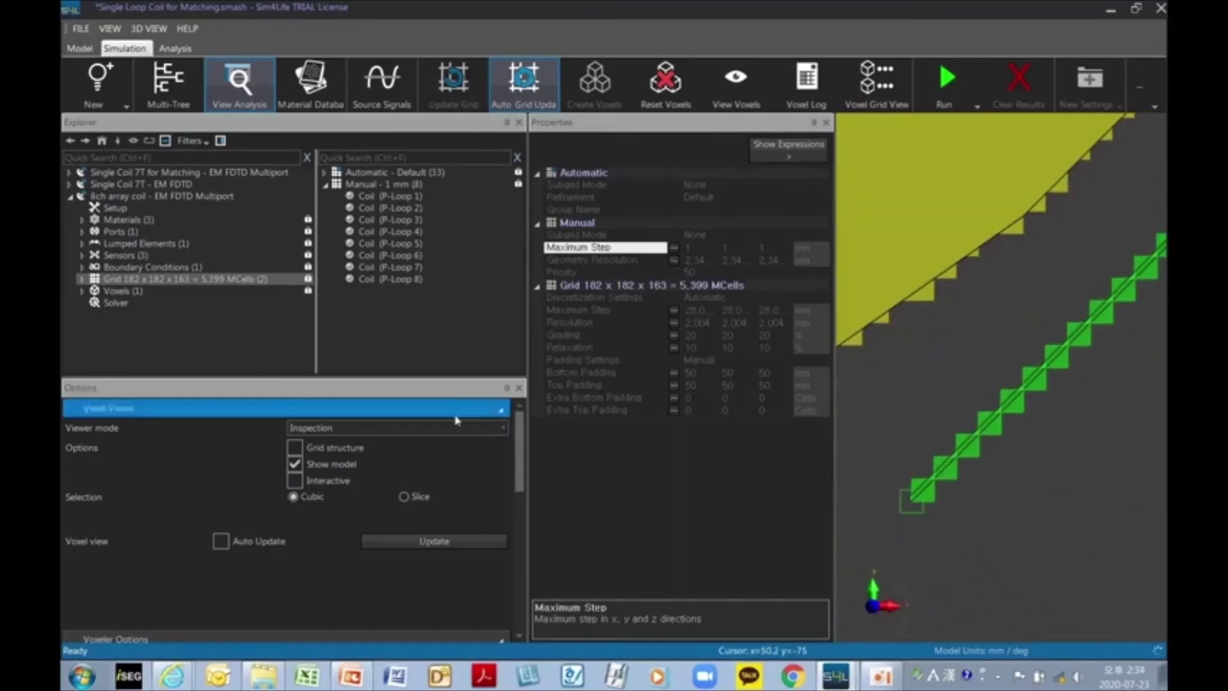
{"action": "left_click", "coordinate": [296, 465]}
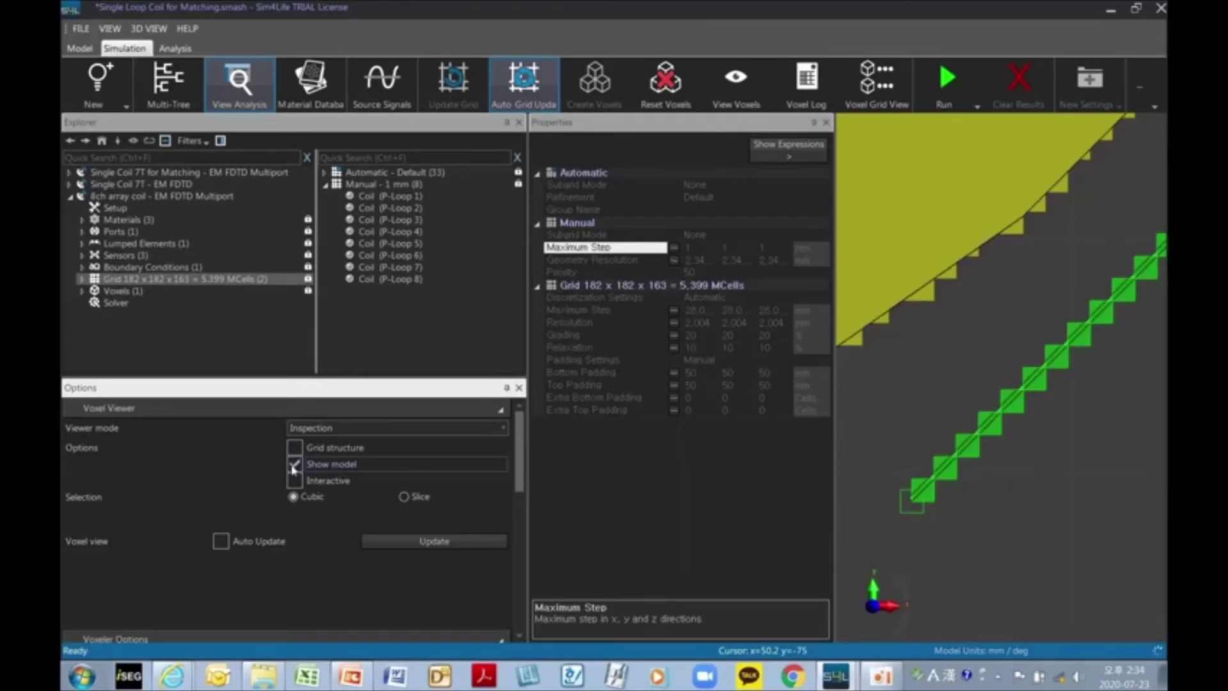
{"action": "left_click", "coordinate": [295, 466]}
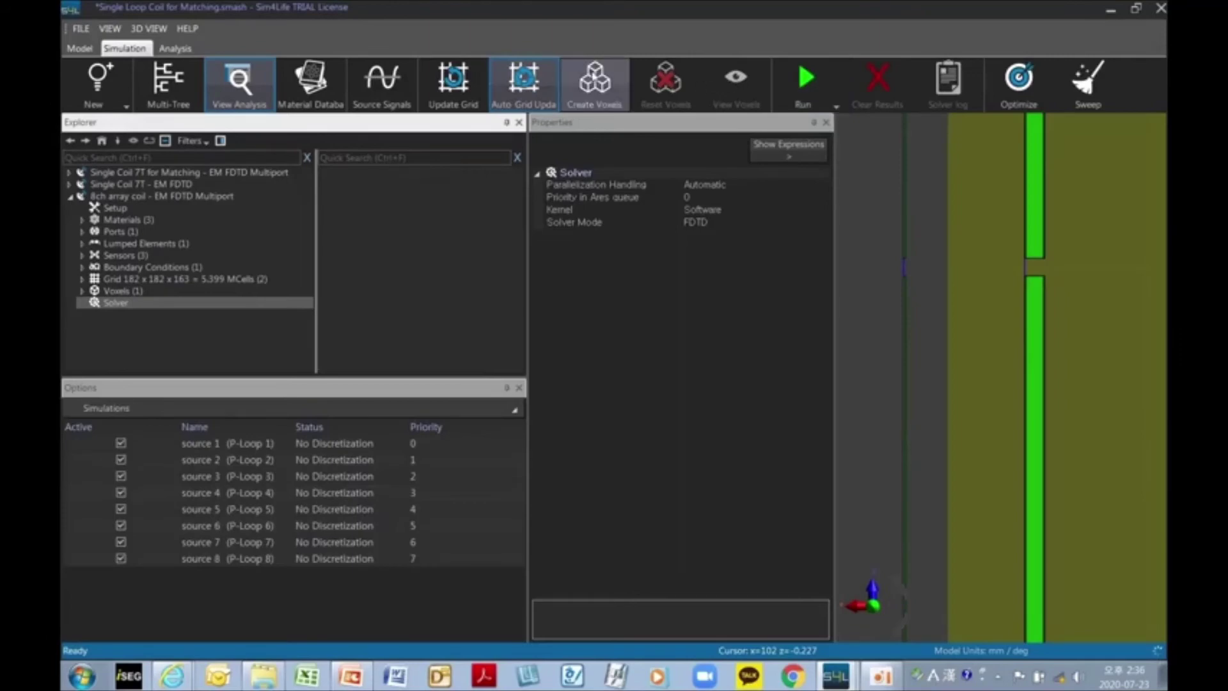
Step: Change the kernel used by the 8ch array coil simulation's solver
{"action": "left_click", "coordinate": [718, 212]}
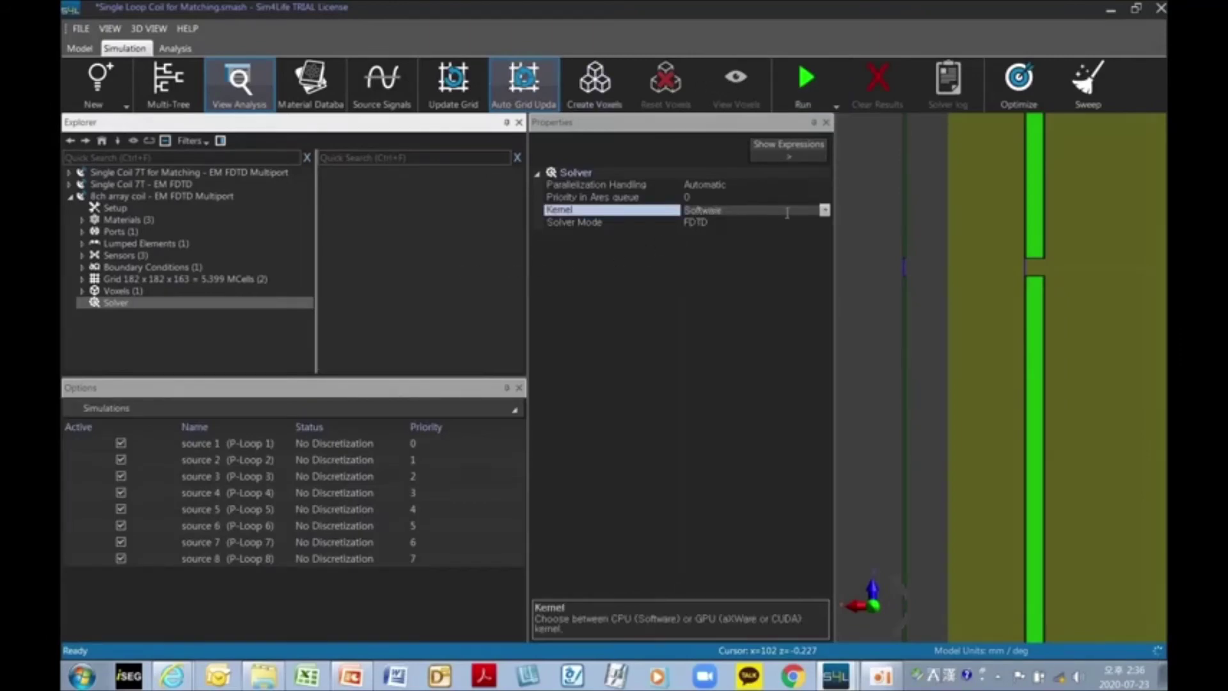
{"action": "left_click", "coordinate": [824, 209]}
{"action": "left_click", "coordinate": [803, 242]}
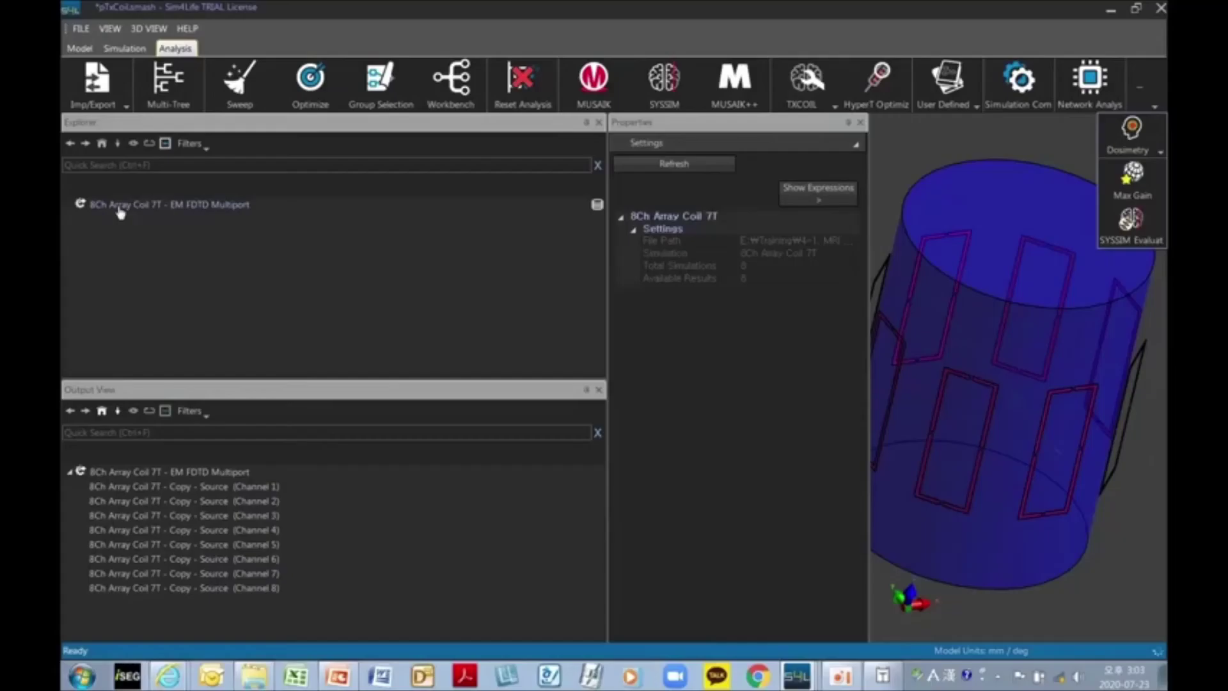
Step: Review the 8Ch Array Coil 7T multiport results, and check the simulation's boundary conditions and solver settings
{"action": "left_click", "coordinate": [120, 211]}
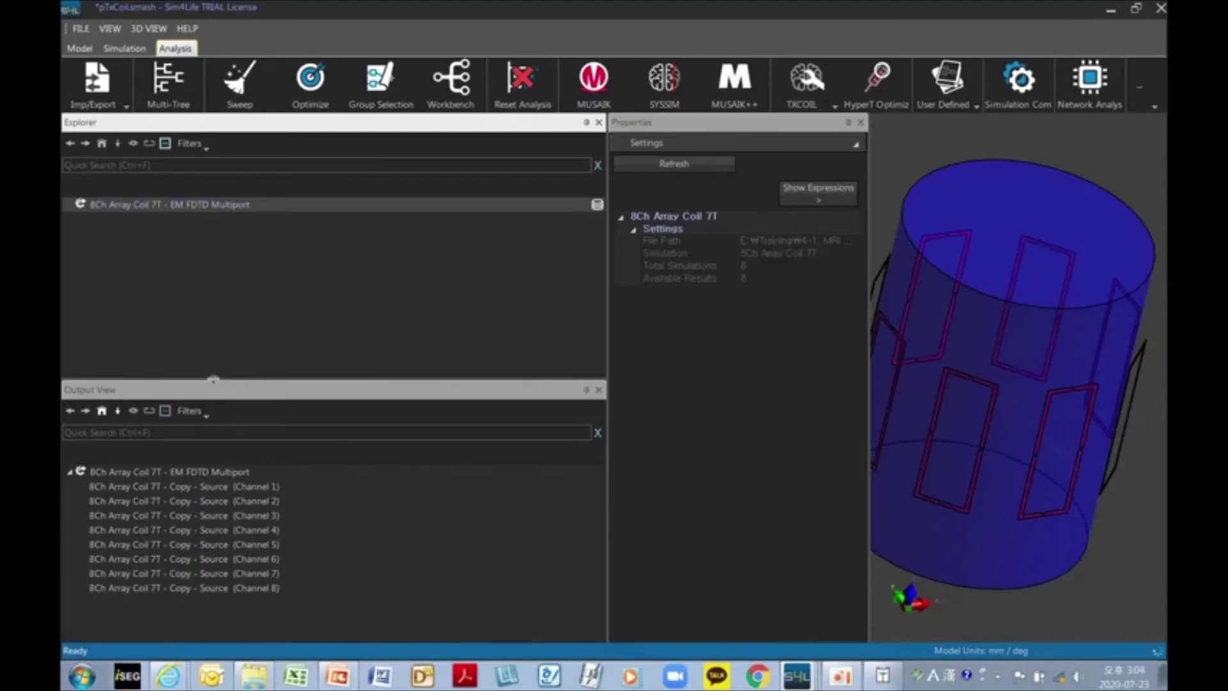
{"action": "left_click_drag", "start_coordinate": [213, 379], "coordinate": [213, 305]}
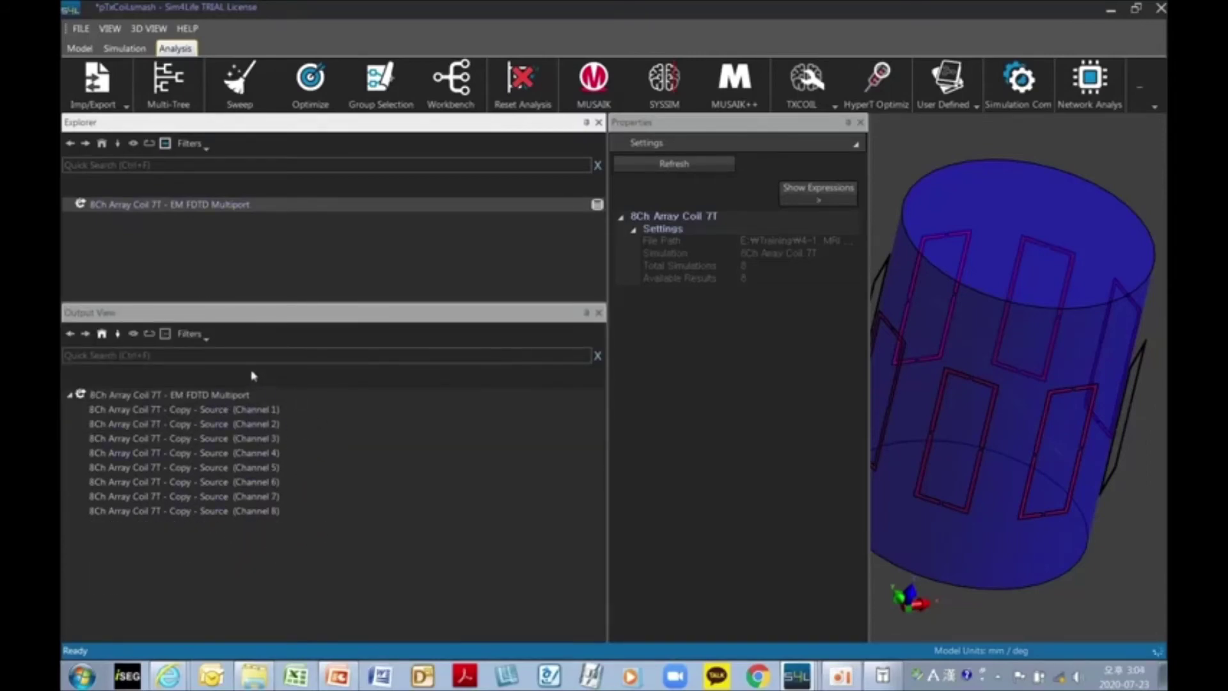
{"action": "left_click", "coordinate": [125, 48]}
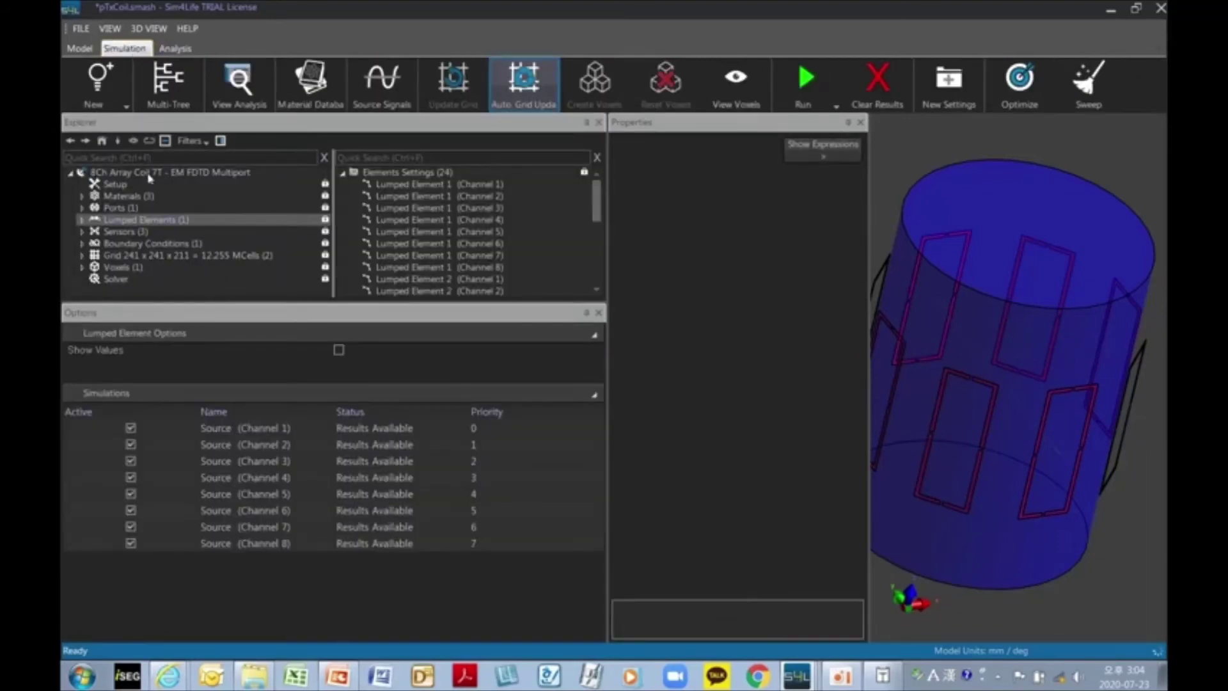
{"action": "left_click", "coordinate": [133, 171]}
{"action": "left_click", "coordinate": [153, 244]}
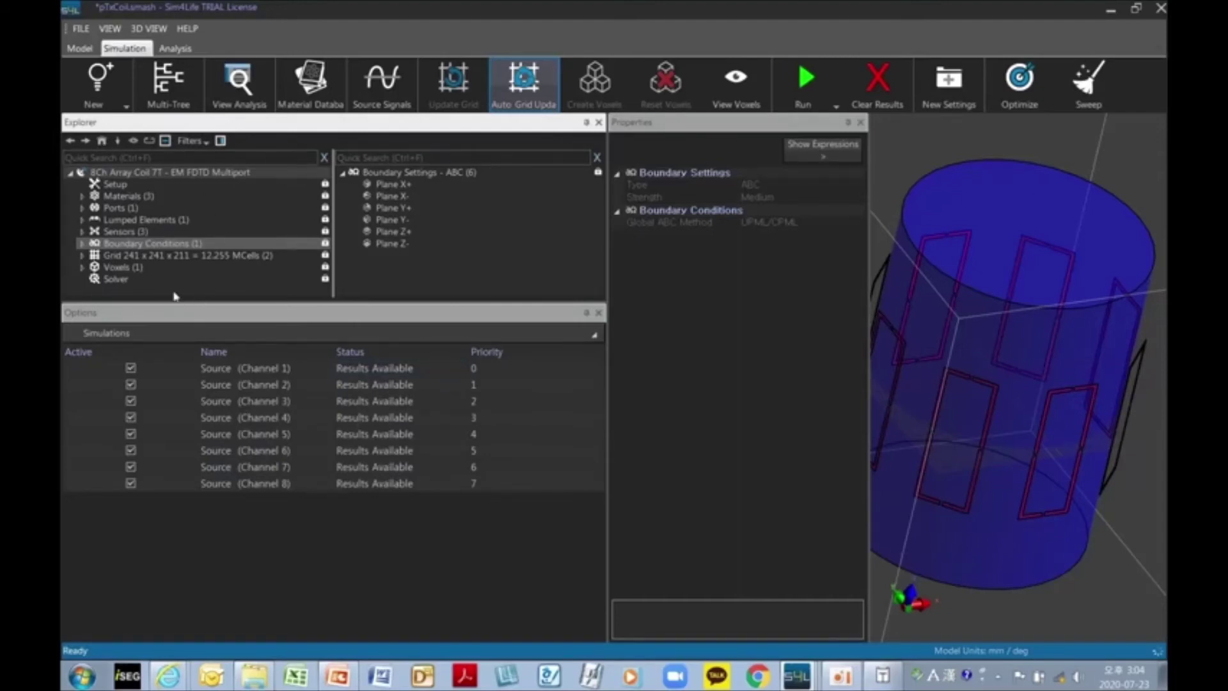
{"action": "left_click", "coordinate": [128, 281]}
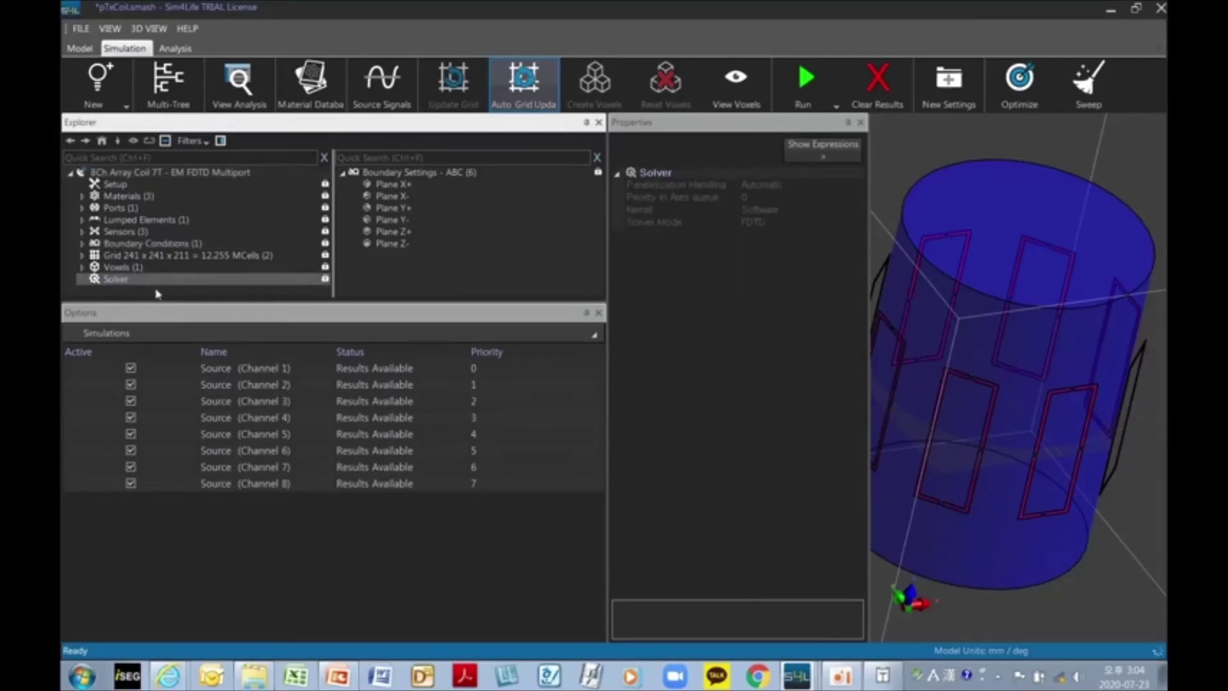
Step: Add a network analysis to the 8Ch Array Coil 7T multiport results and plot its Scattering Sij(f) output
{"action": "left_click", "coordinate": [175, 48]}
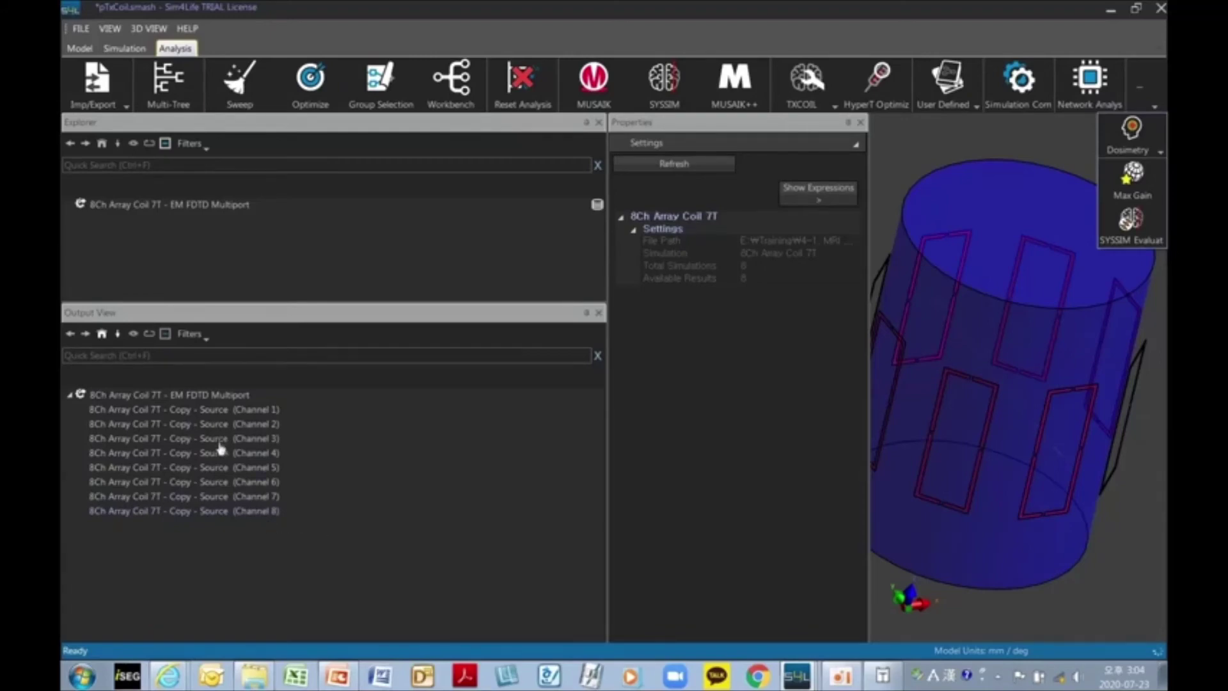
{"action": "left_click", "coordinate": [1093, 80]}
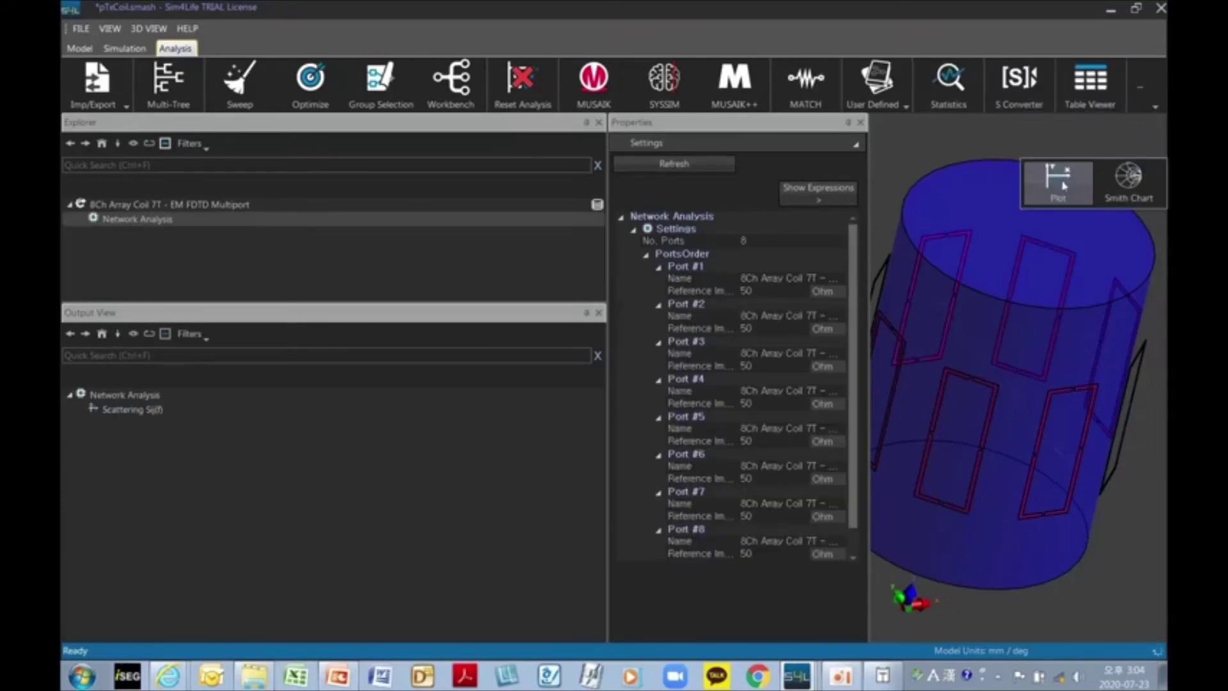
{"action": "left_click", "coordinate": [1056, 183]}
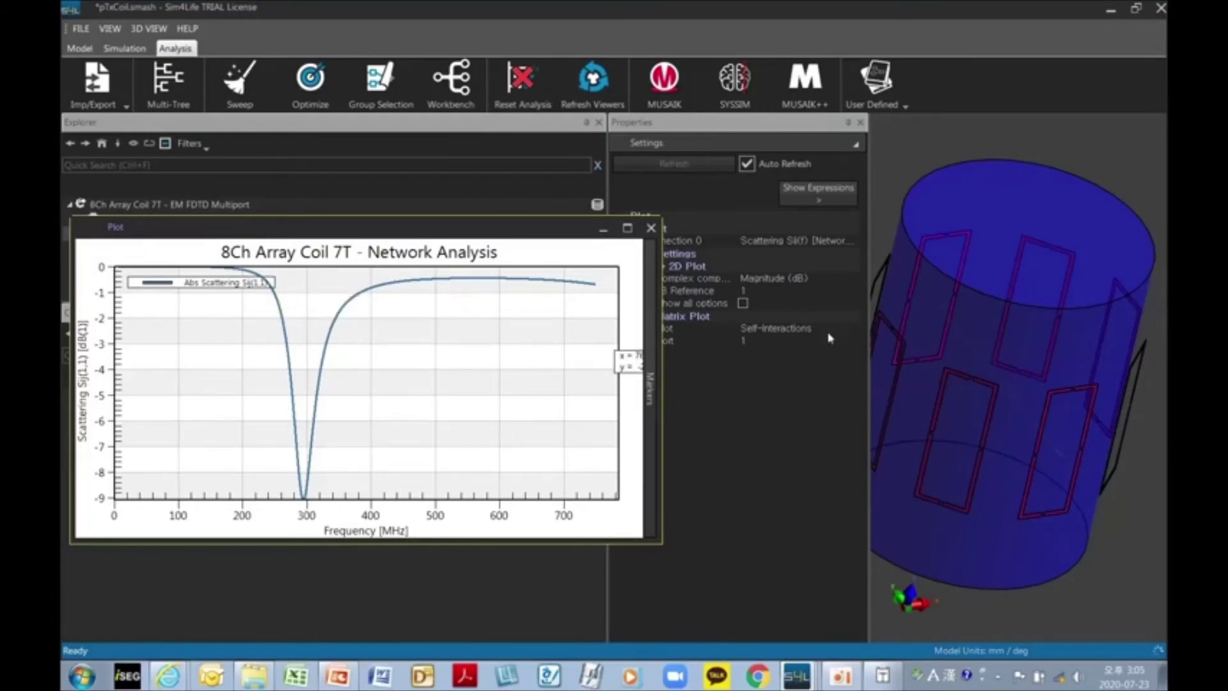
Step: Include all ports in the Scattering Sij(f) plot and set its matrix plot type to All
{"action": "left_click_drag", "start_coordinate": [663, 273], "coordinate": [607, 274]}
{"action": "left_click", "coordinate": [854, 341]}
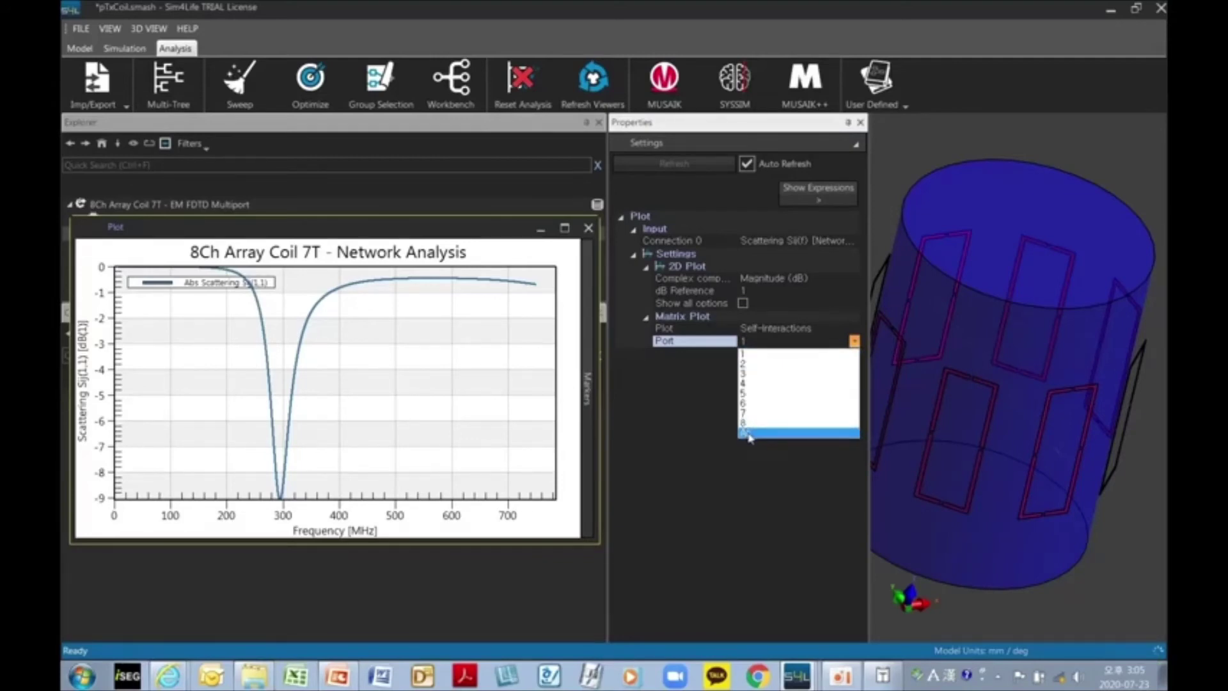
{"action": "left_click", "coordinate": [749, 434]}
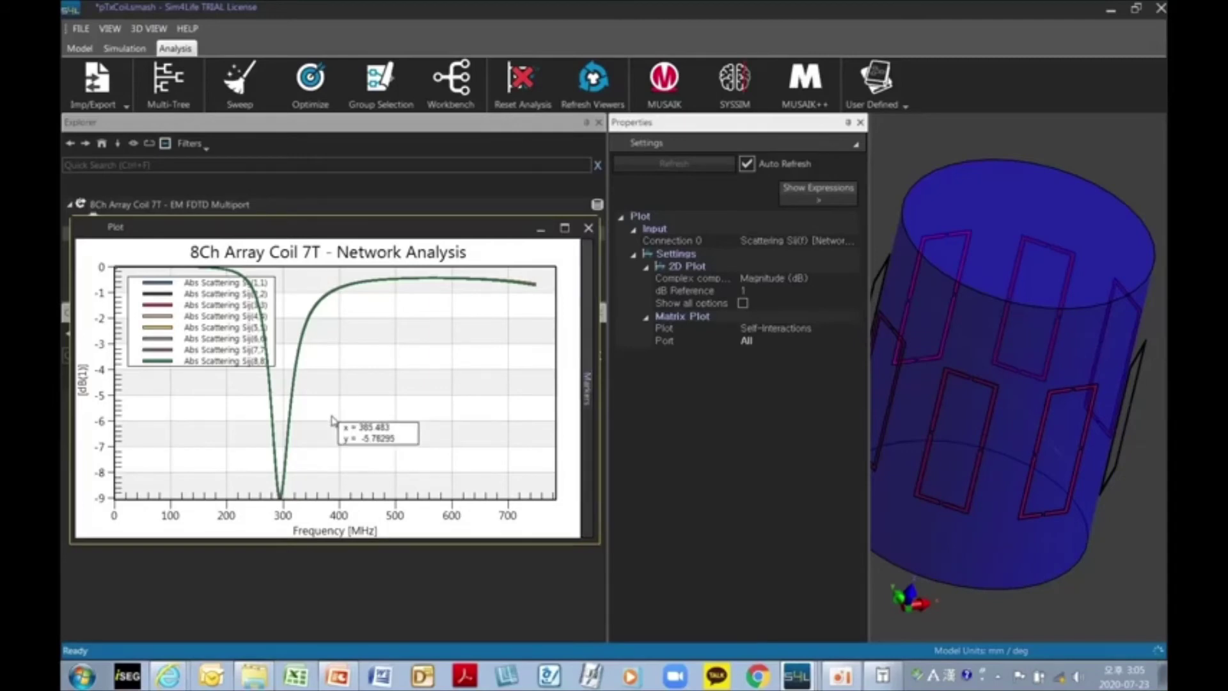
{"action": "left_click", "coordinate": [773, 329]}
{"action": "left_click", "coordinate": [855, 328]}
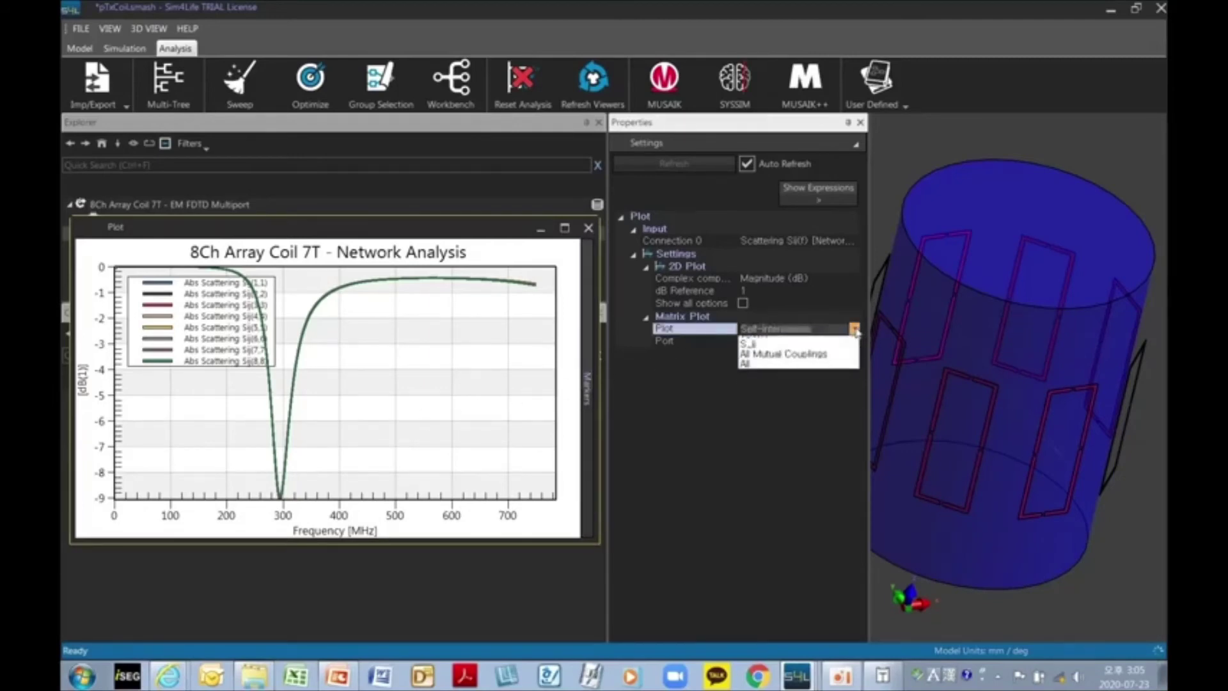
{"action": "left_click", "coordinate": [745, 381]}
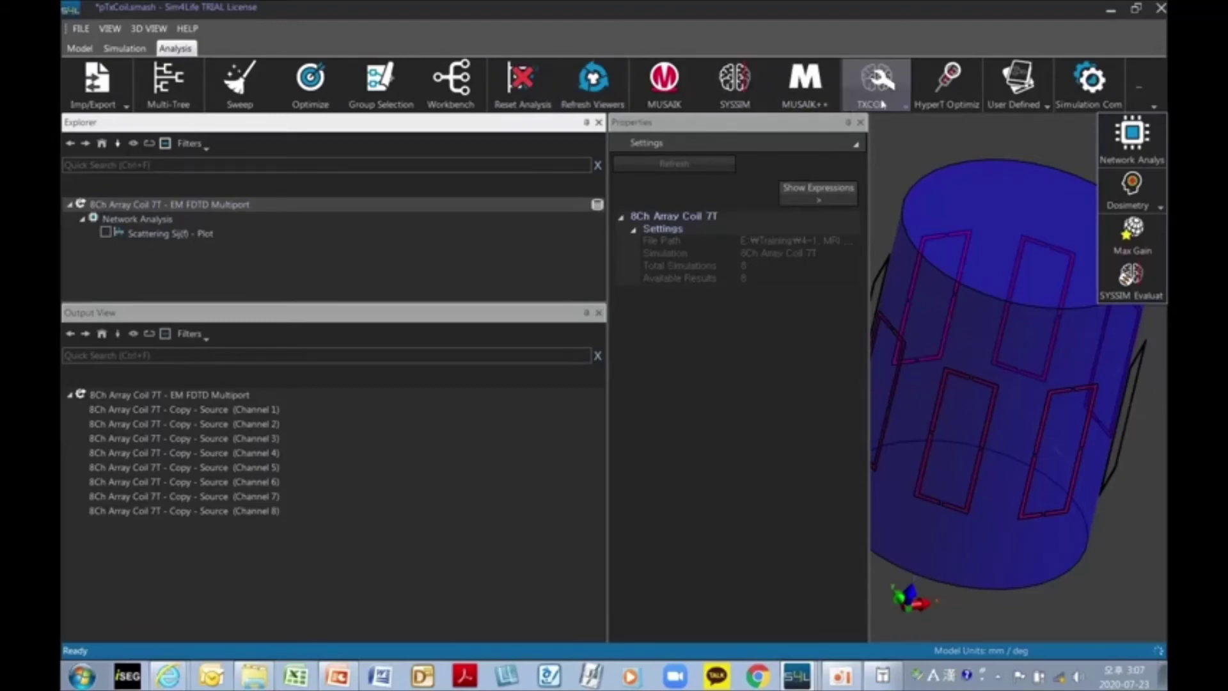
Step: Add a Simulation Combiner to the 8Ch Array Coil 7T multiport results and extract its Overall Field with a sensor combiner
{"action": "left_click", "coordinate": [1120, 93]}
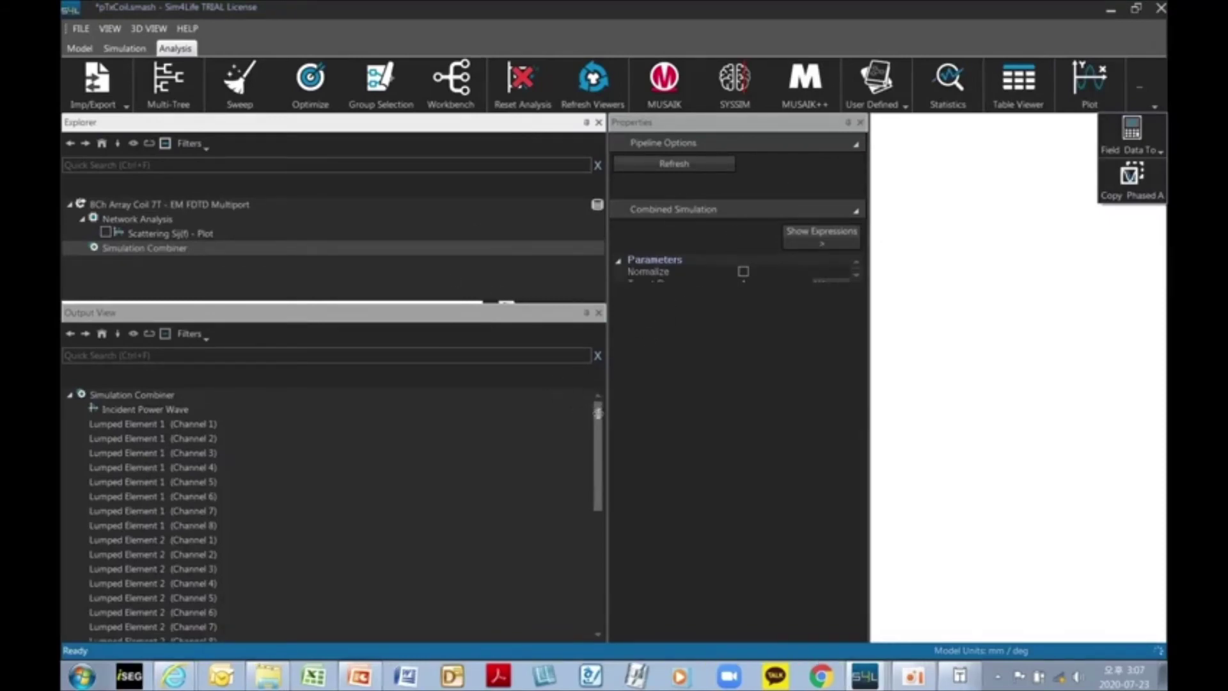
{"action": "left_click_drag", "start_coordinate": [601, 431], "coordinate": [277, 548]}
{"action": "left_click", "coordinate": [295, 557]}
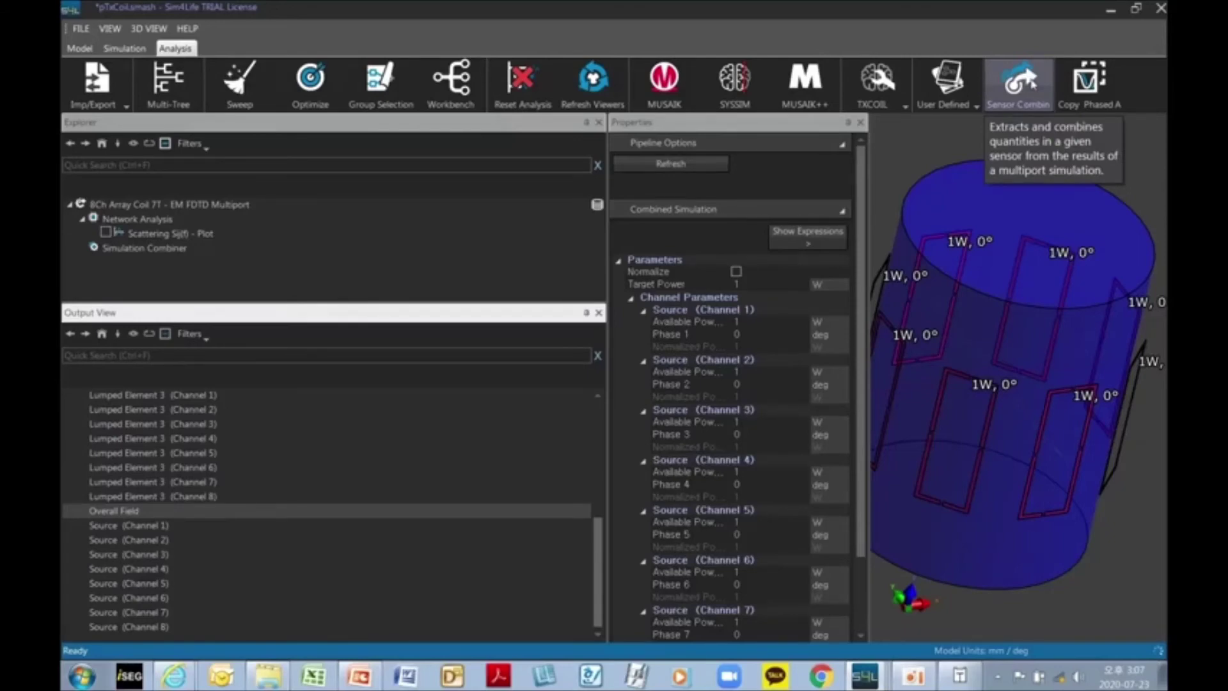
{"action": "left_click", "coordinate": [1021, 83]}
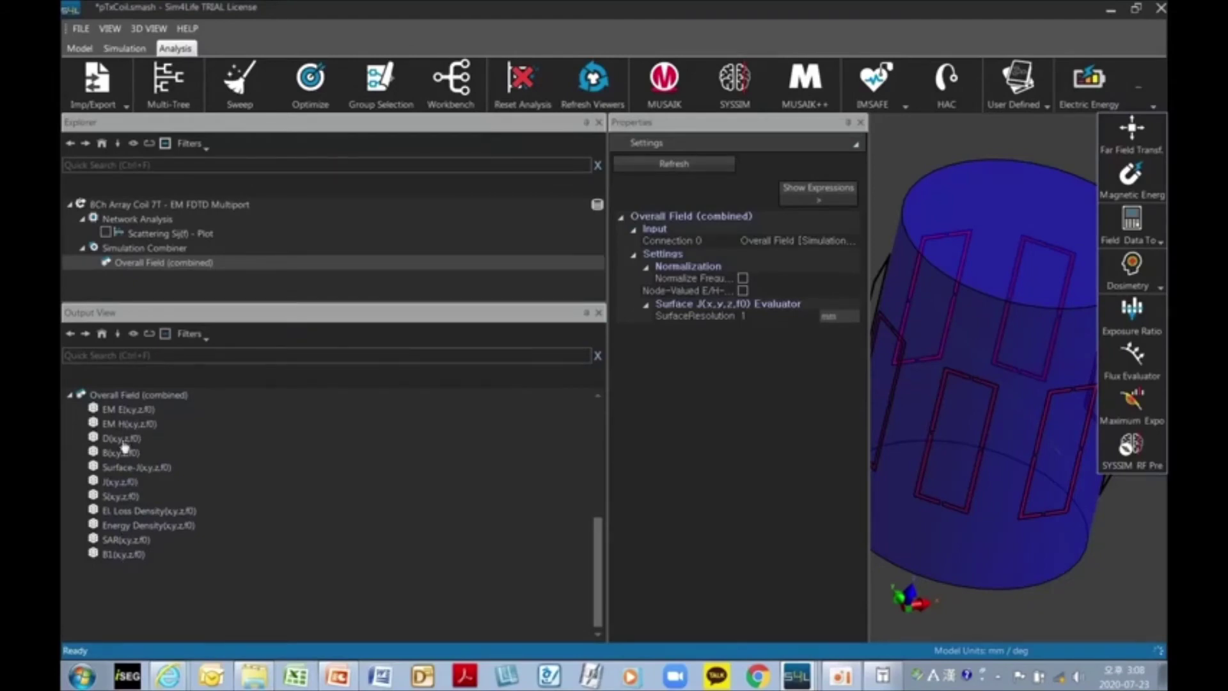
Step: Create a slice viewer of the combined B1(x,y,z,f0) field and display its B1+ component
{"action": "left_click", "coordinate": [118, 554]}
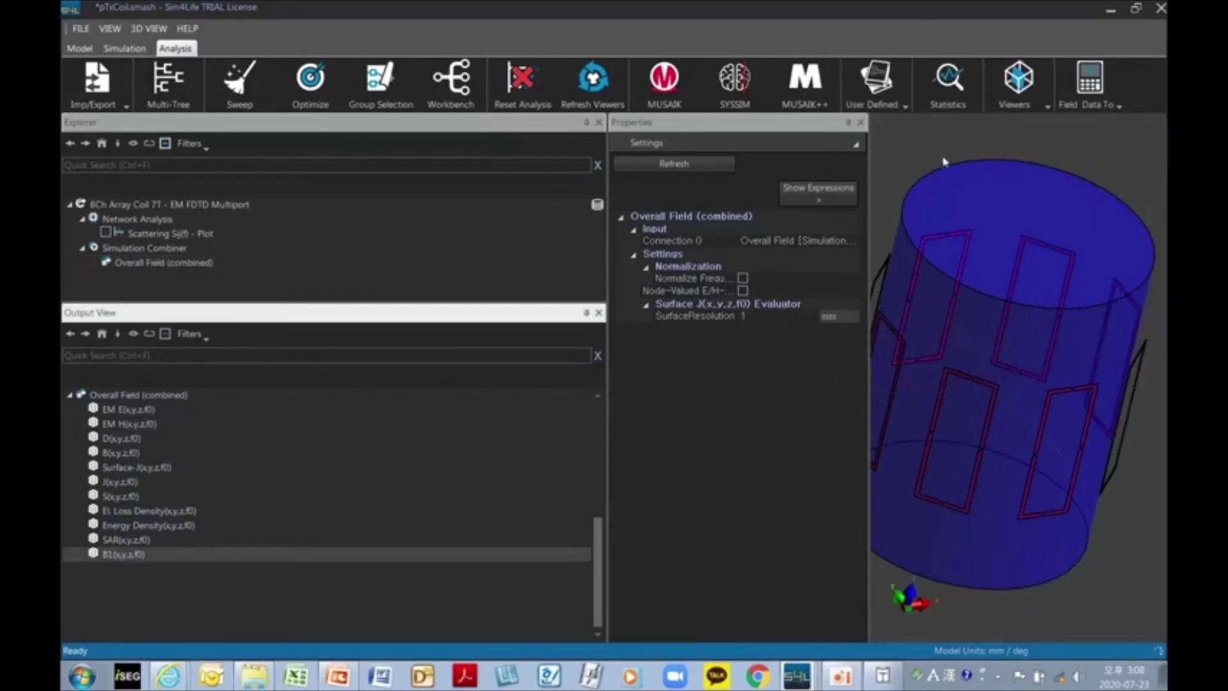
{"action": "left_click", "coordinate": [1023, 77]}
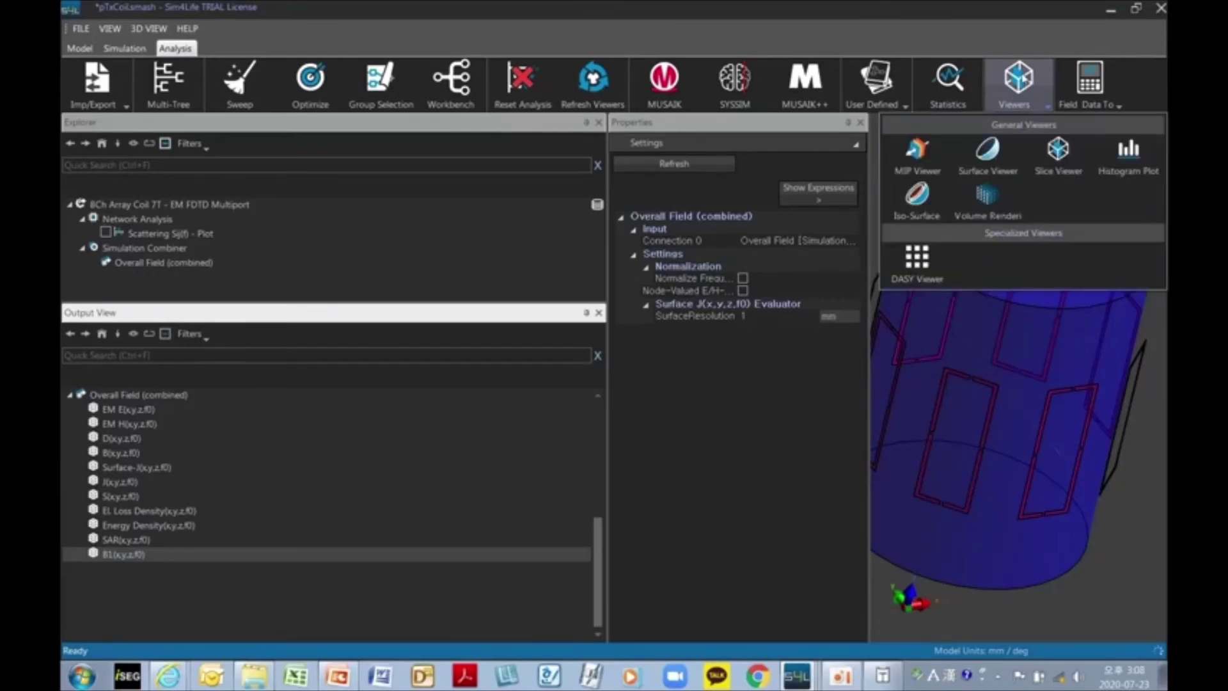
{"action": "left_click", "coordinate": [1059, 156]}
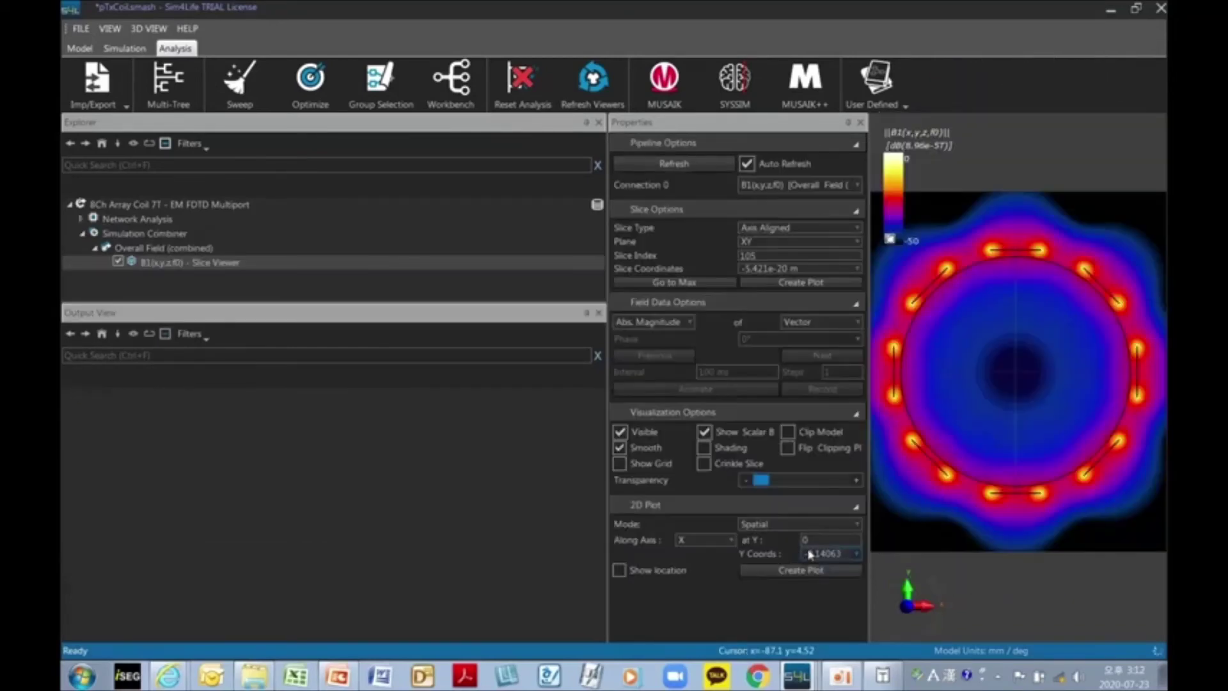
{"action": "left_click", "coordinate": [810, 322]}
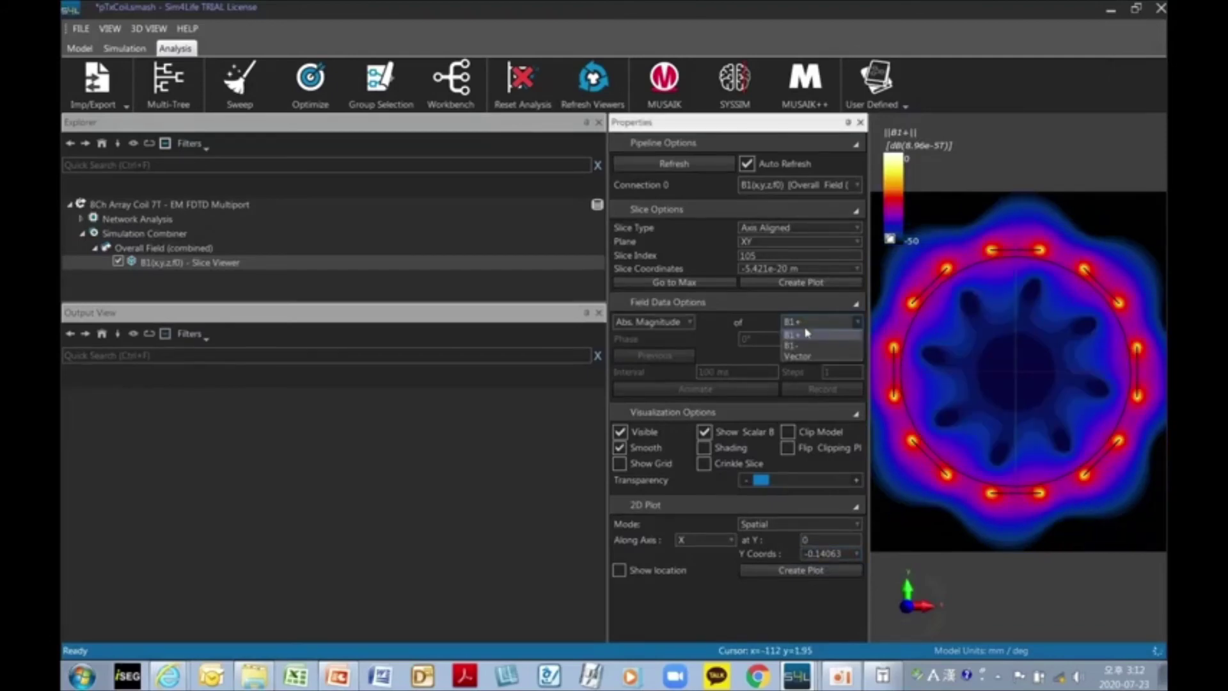
{"action": "left_click", "coordinate": [804, 336]}
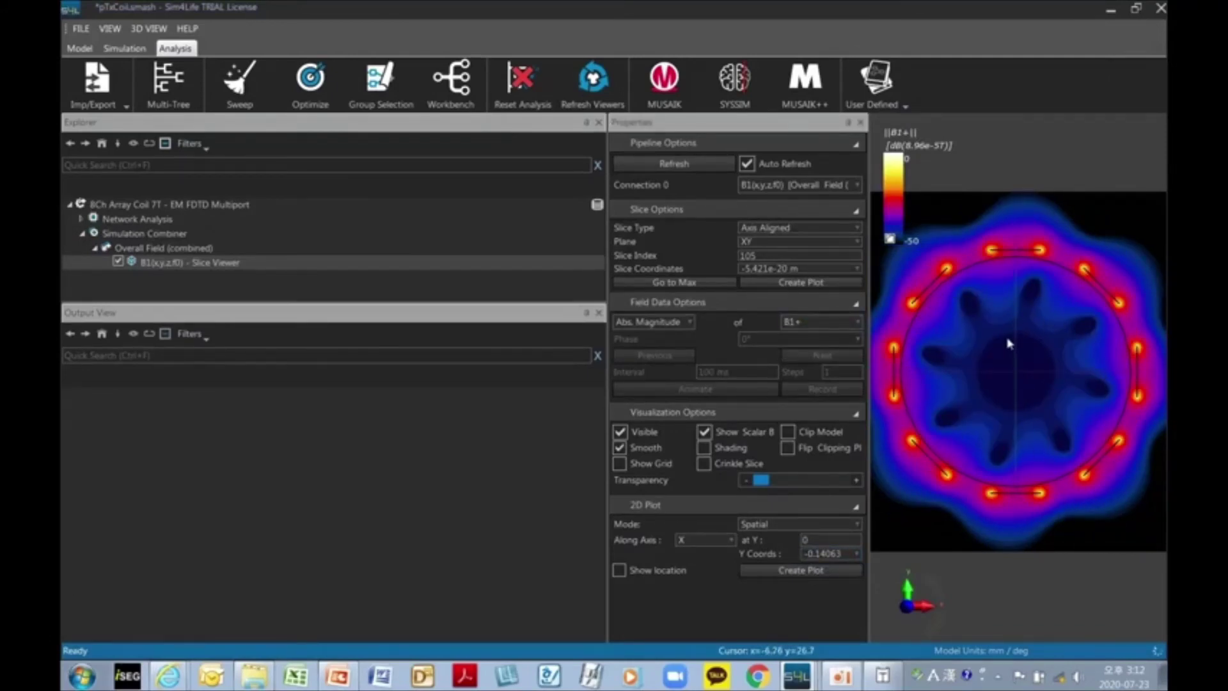
Step: Compare the B1- and B1+ distributions on the slice by switching between them, ending on B1-
{"action": "left_click", "coordinate": [799, 323]}
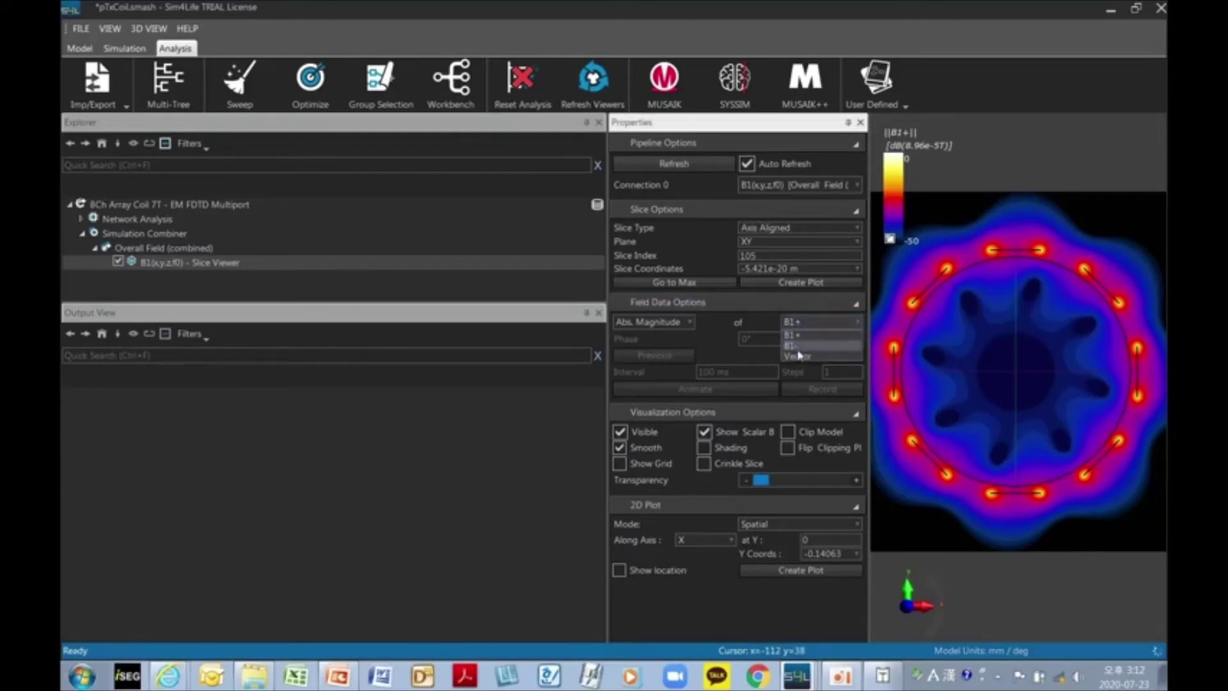
{"action": "left_click", "coordinate": [793, 346]}
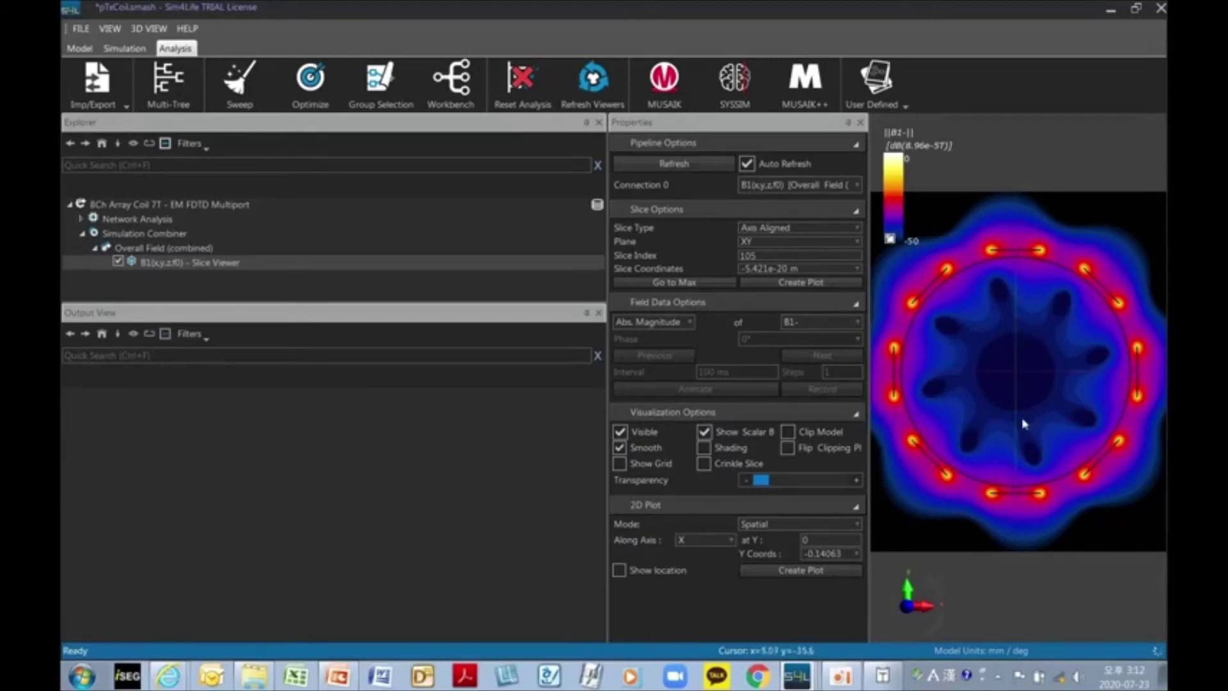
{"action": "left_click", "coordinate": [821, 322]}
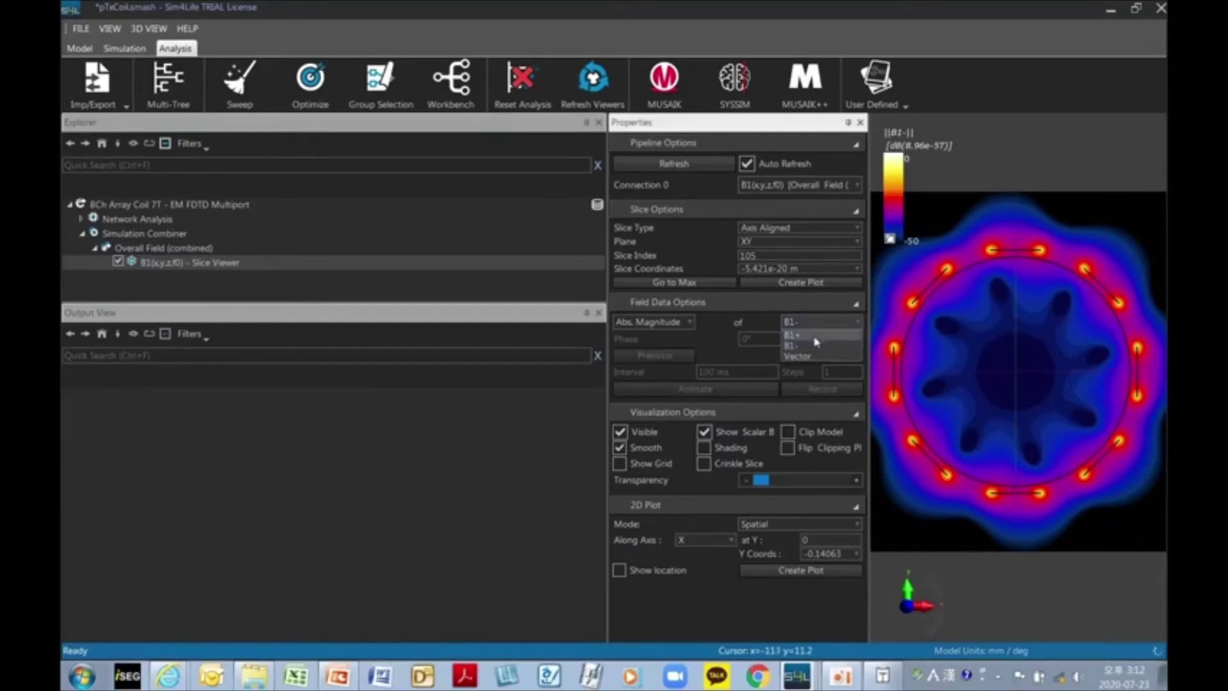
{"action": "left_click", "coordinate": [794, 335]}
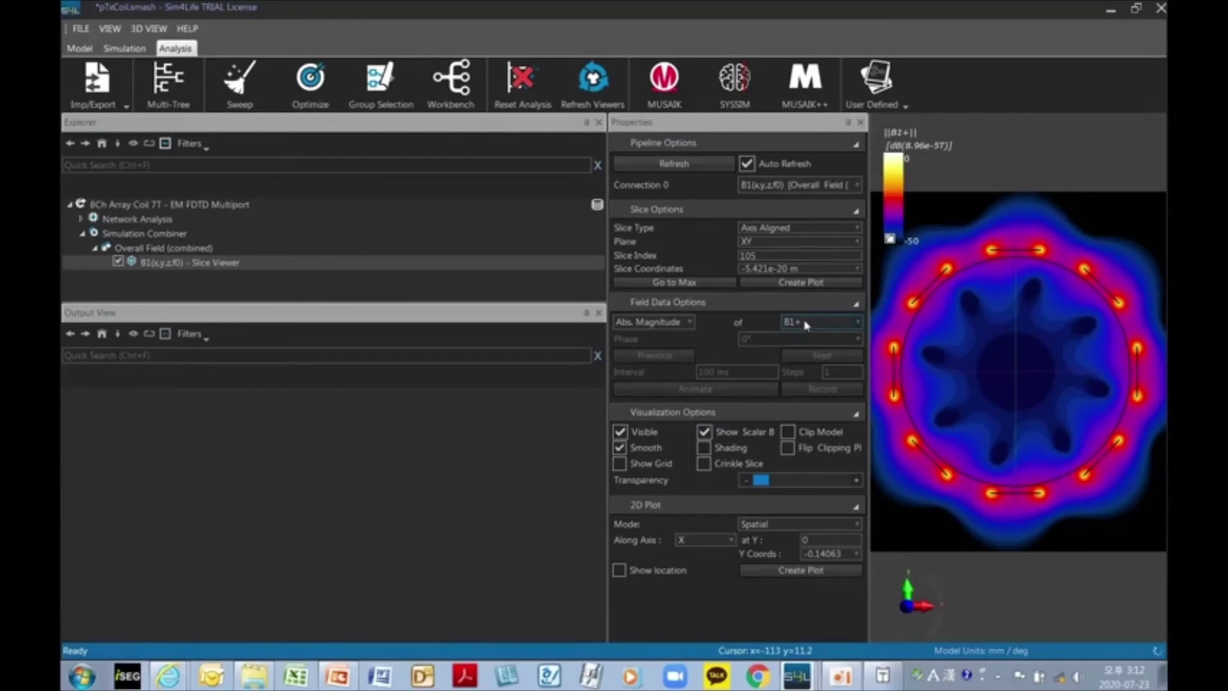
{"action": "left_click", "coordinate": [806, 323]}
{"action": "left_click", "coordinate": [806, 344]}
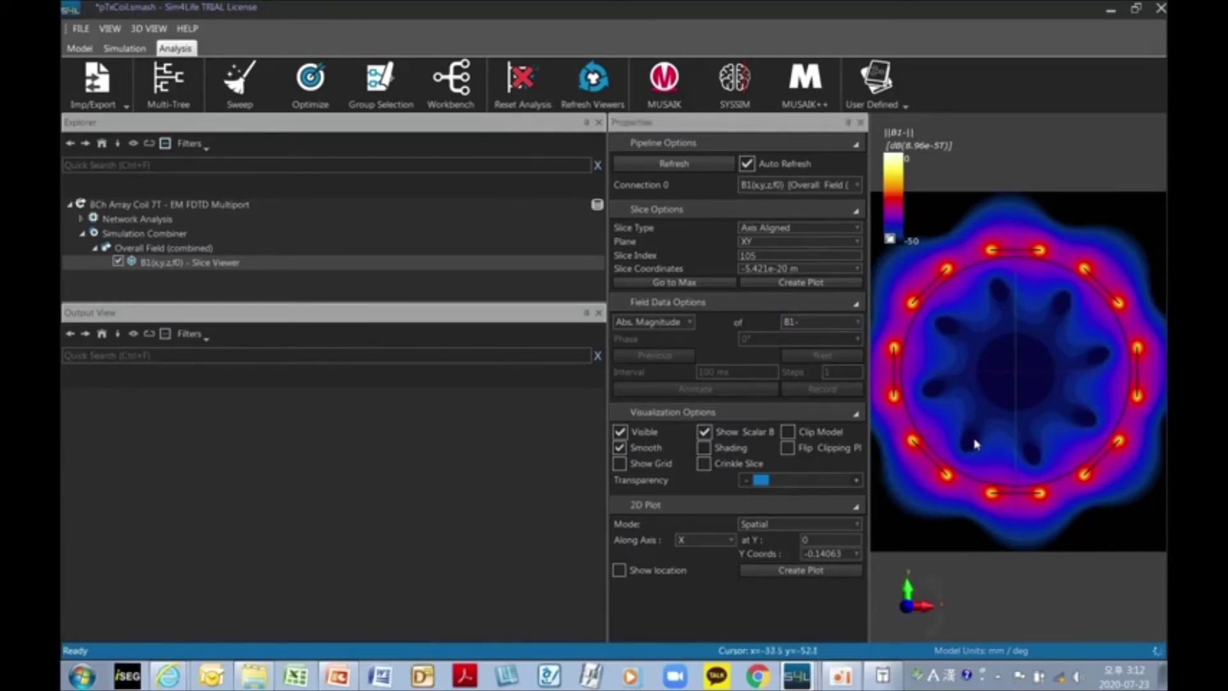
{"action": "left_click", "coordinate": [144, 236]}
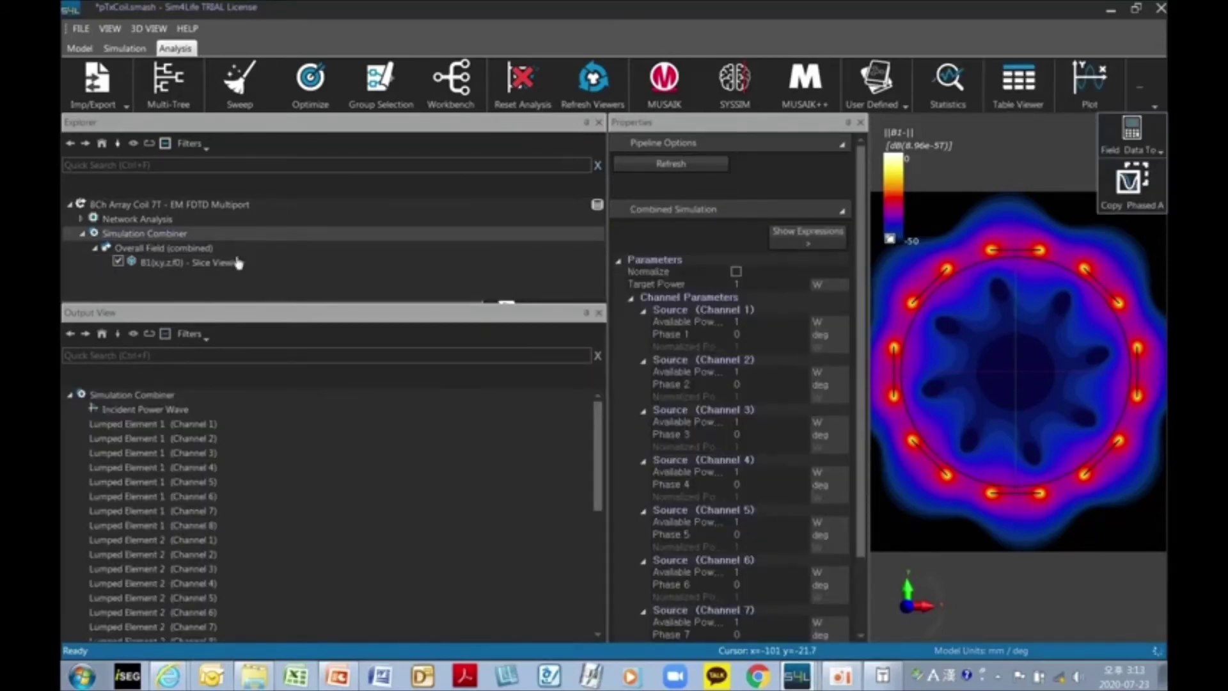
{"action": "left_click", "coordinate": [739, 323]}
{"action": "left_click", "coordinate": [740, 335]}
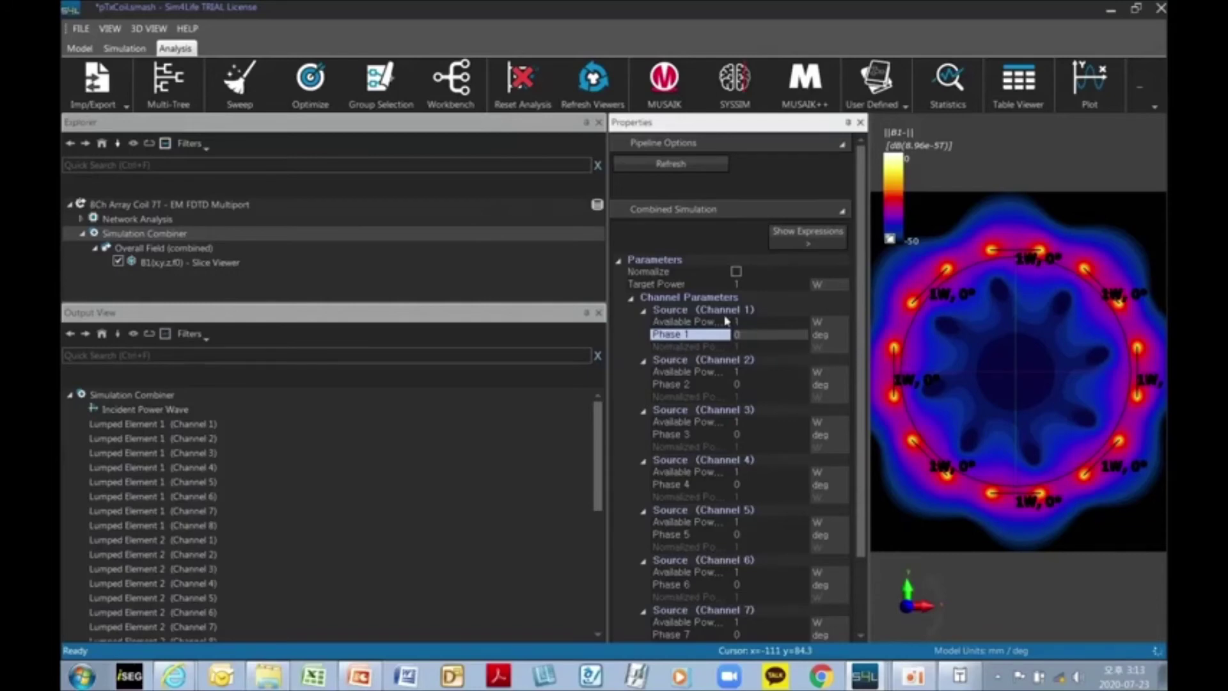
{"action": "left_click", "coordinate": [755, 386]}
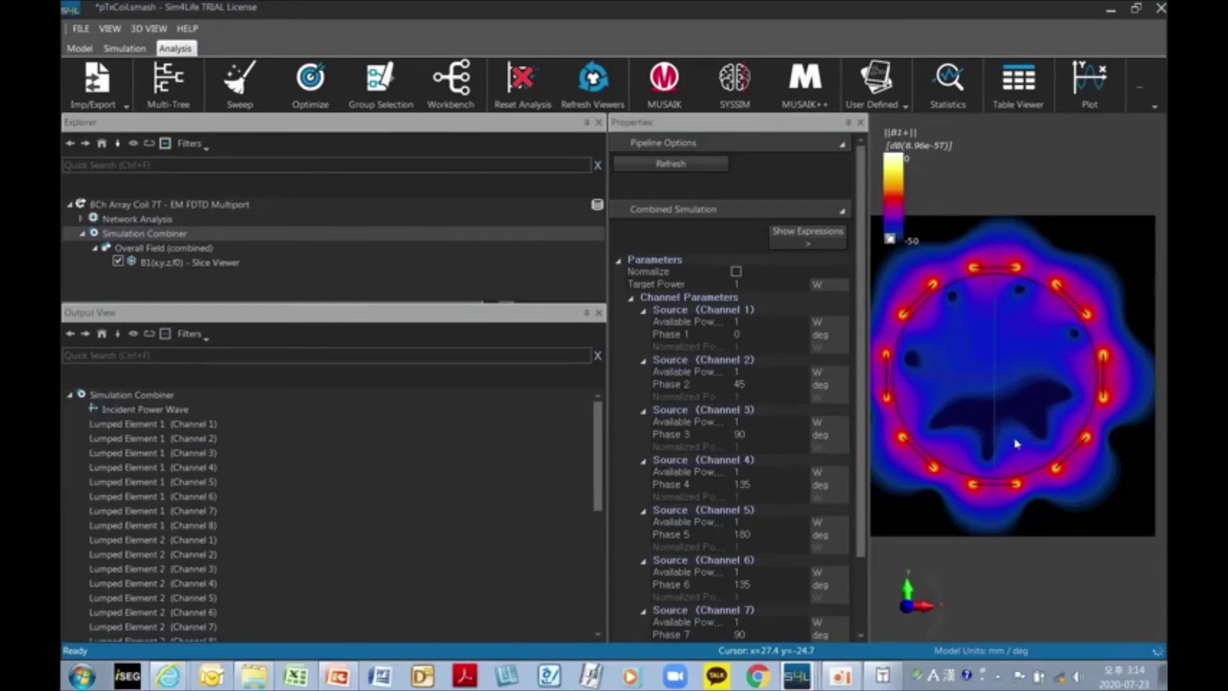
Step: Set the phases of channels 2 to 5 to -45, -90, -135 and -180 degrees, and channel 6 to 135 degrees
{"action": "scroll", "coordinate": [766, 435], "scroll_direction": "down", "scroll_amount": 1}
{"action": "left_click", "coordinate": [740, 319]}
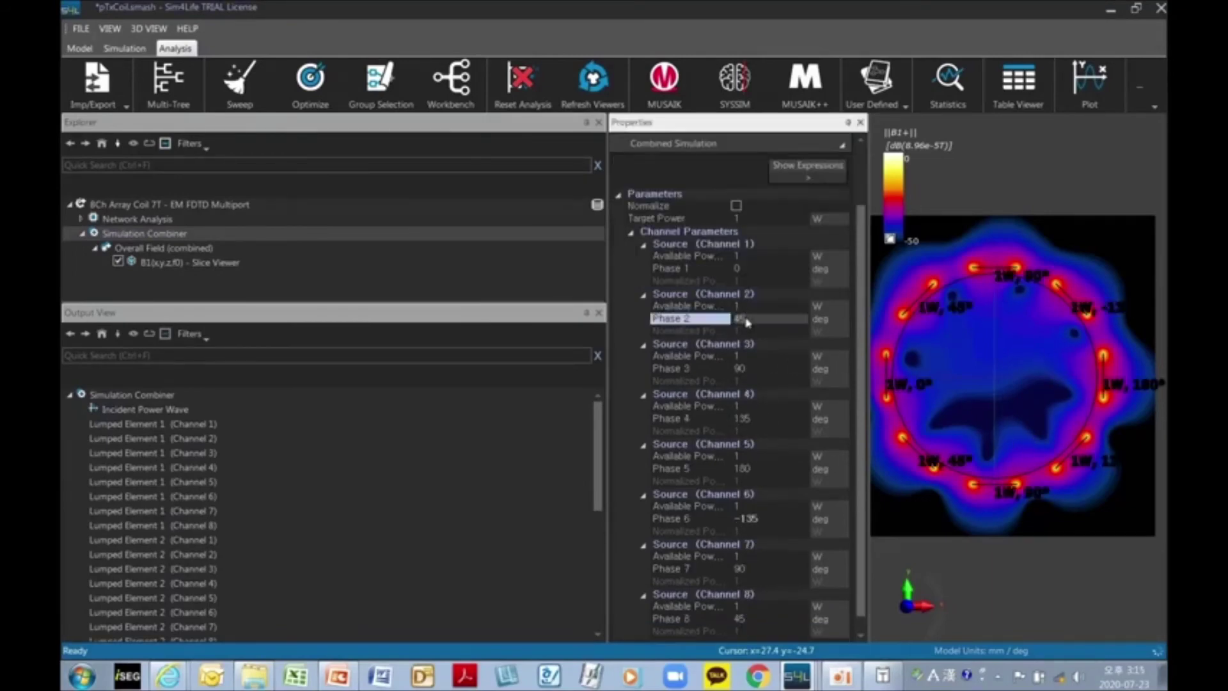
{"action": "type", "text": "-"}
{"action": "left_click", "coordinate": [738, 369]}
{"action": "type", "text": "-"}
{"action": "left_click", "coordinate": [739, 419]}
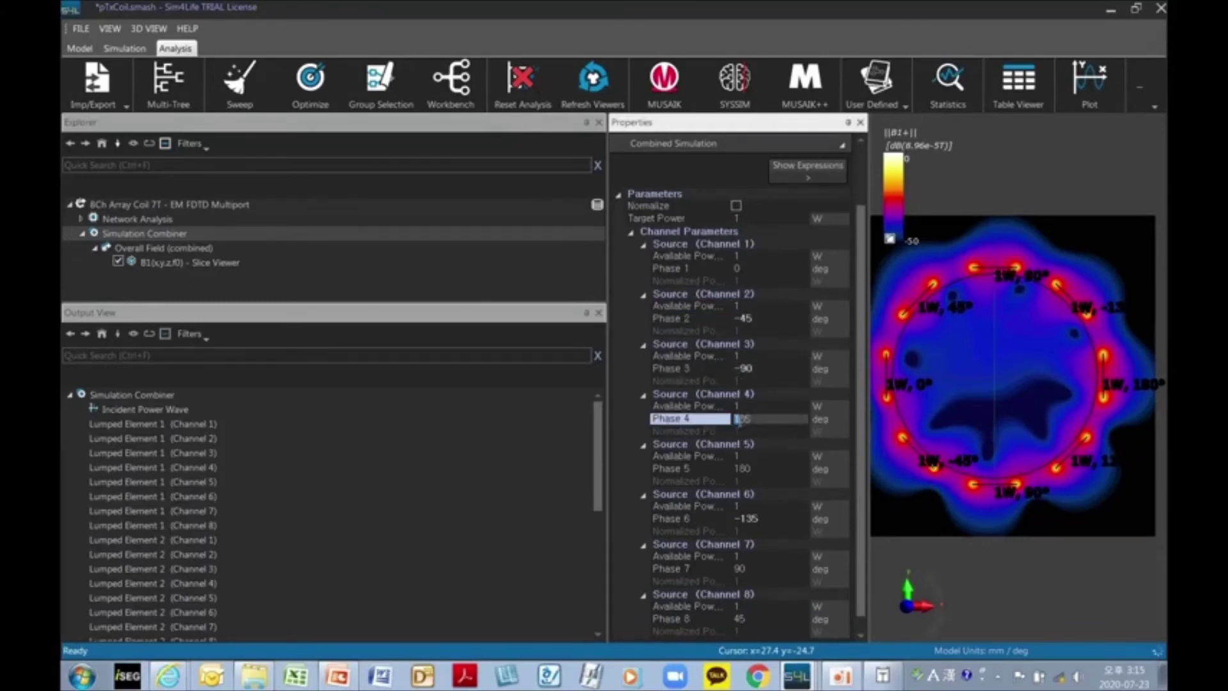
{"action": "type", "text": "-"}
{"action": "left_click", "coordinate": [738, 470]}
{"action": "type", "text": "-"}
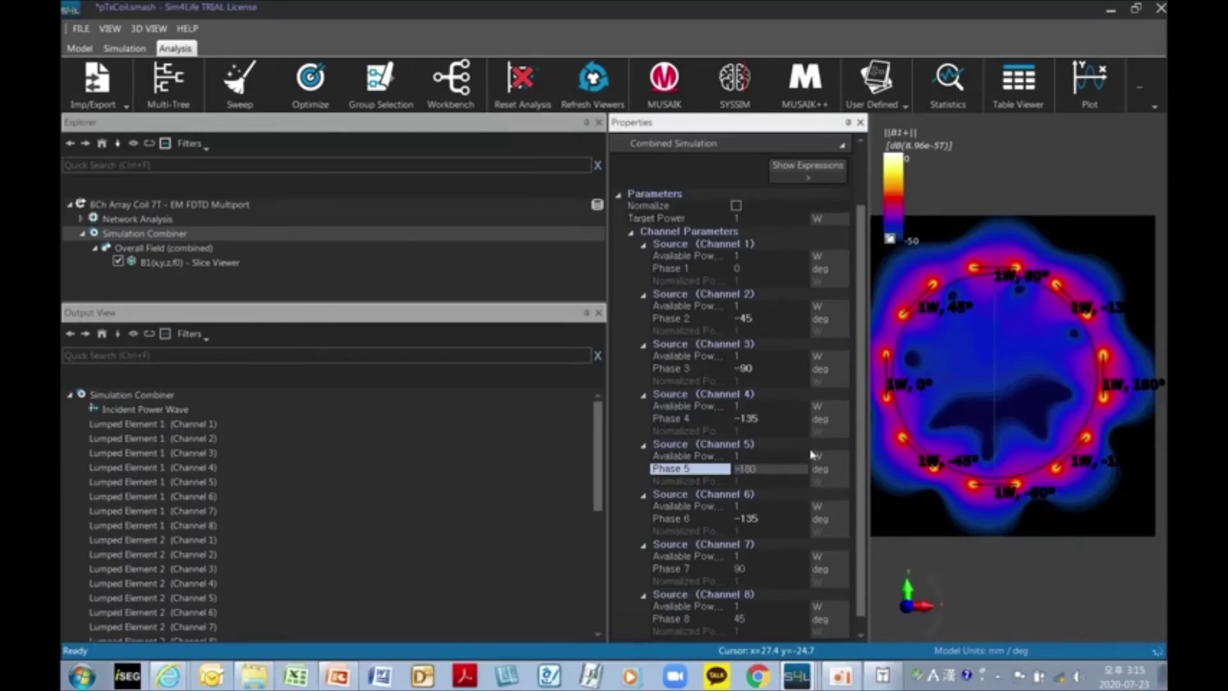
{"action": "left_click", "coordinate": [742, 519]}
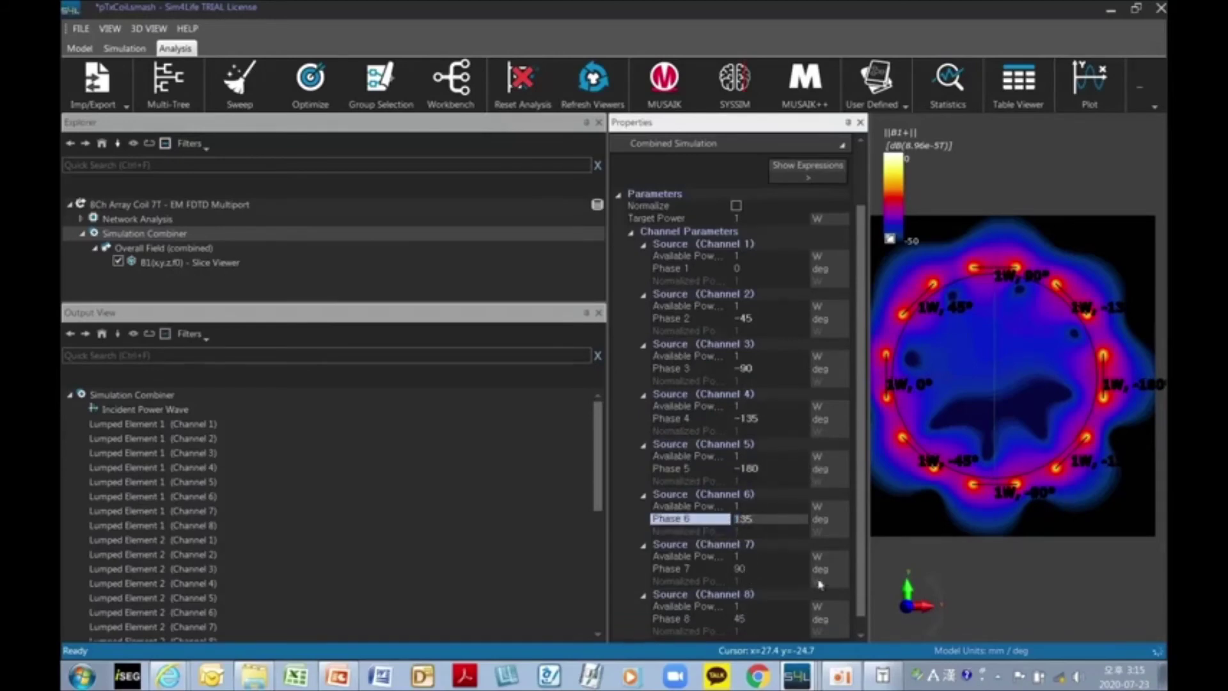
Step: Check the B1- and B1+ slices with the new channel phases, ending on B1+, and select the combined Overall Field
{"action": "left_click", "coordinate": [232, 270]}
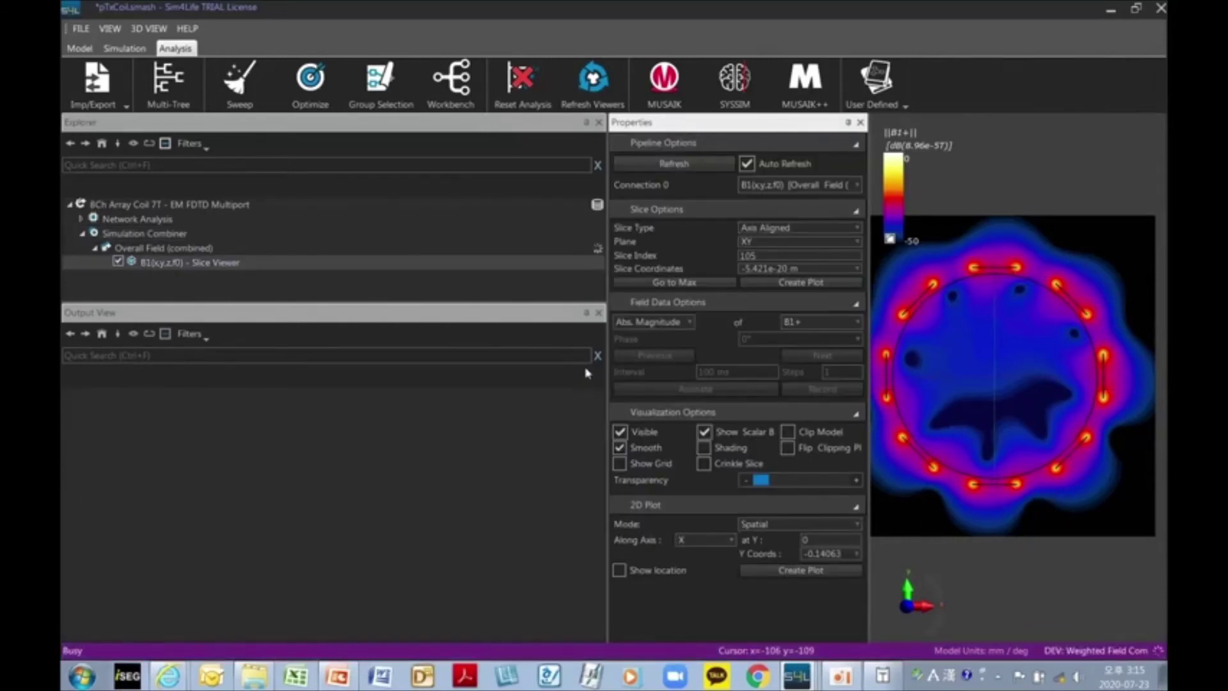
{"action": "left_click", "coordinate": [809, 322]}
{"action": "left_click", "coordinate": [806, 348]}
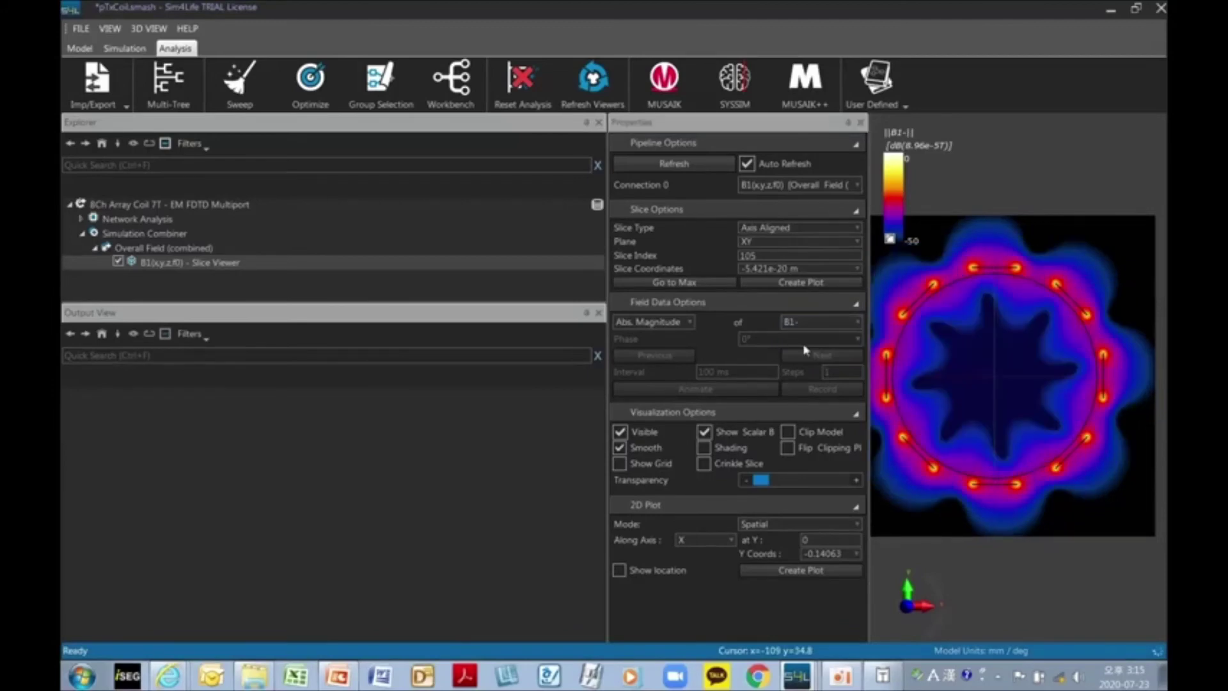
{"action": "left_click", "coordinate": [795, 325]}
{"action": "left_click", "coordinate": [815, 335]}
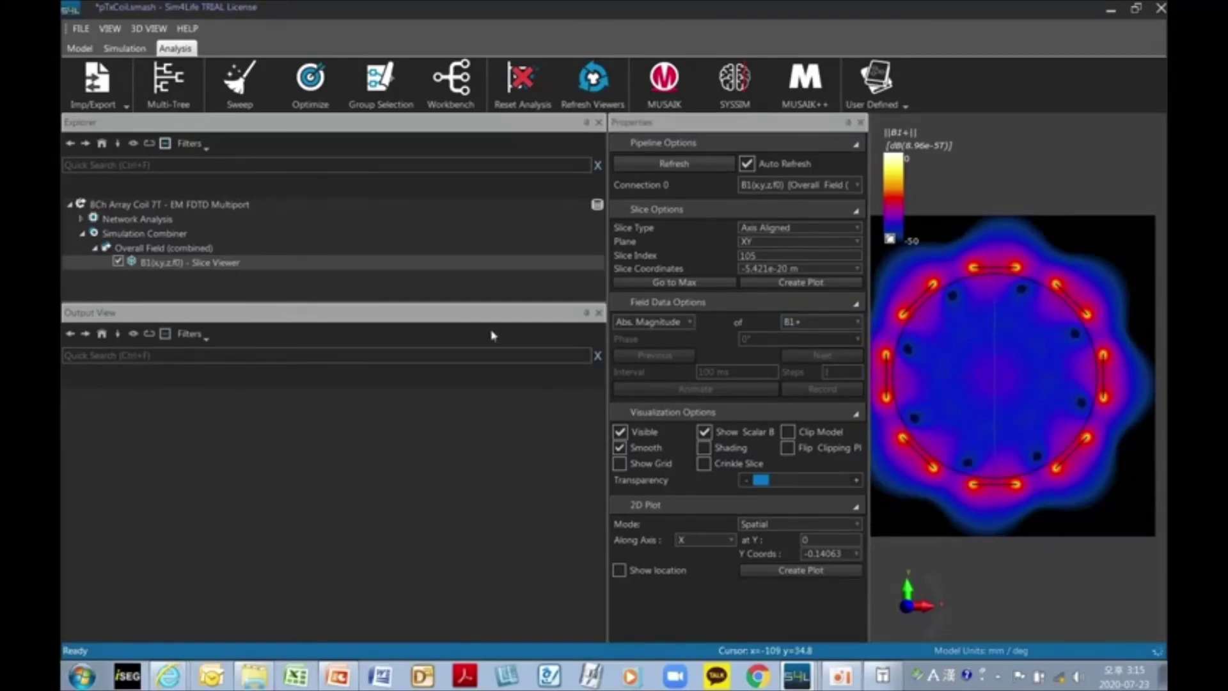
{"action": "left_click", "coordinate": [174, 250]}
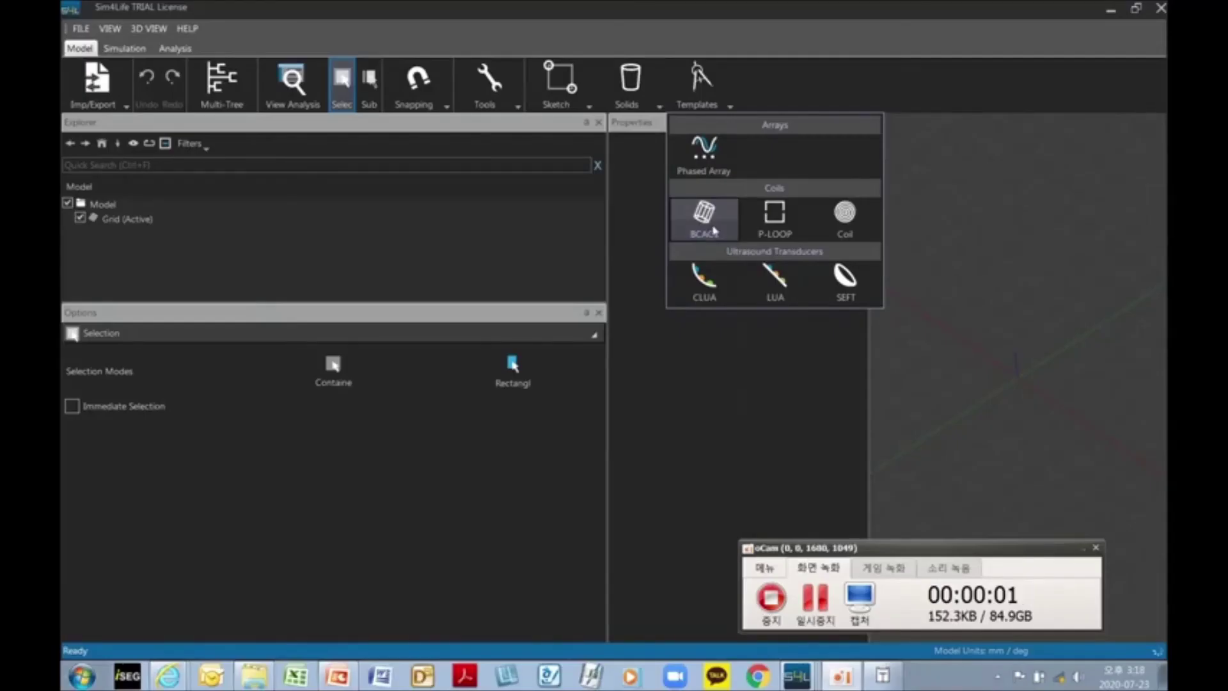
Step: Create a birdcage coil from the coil templates and set its coil type to HighPass
{"action": "left_click", "coordinate": [710, 222]}
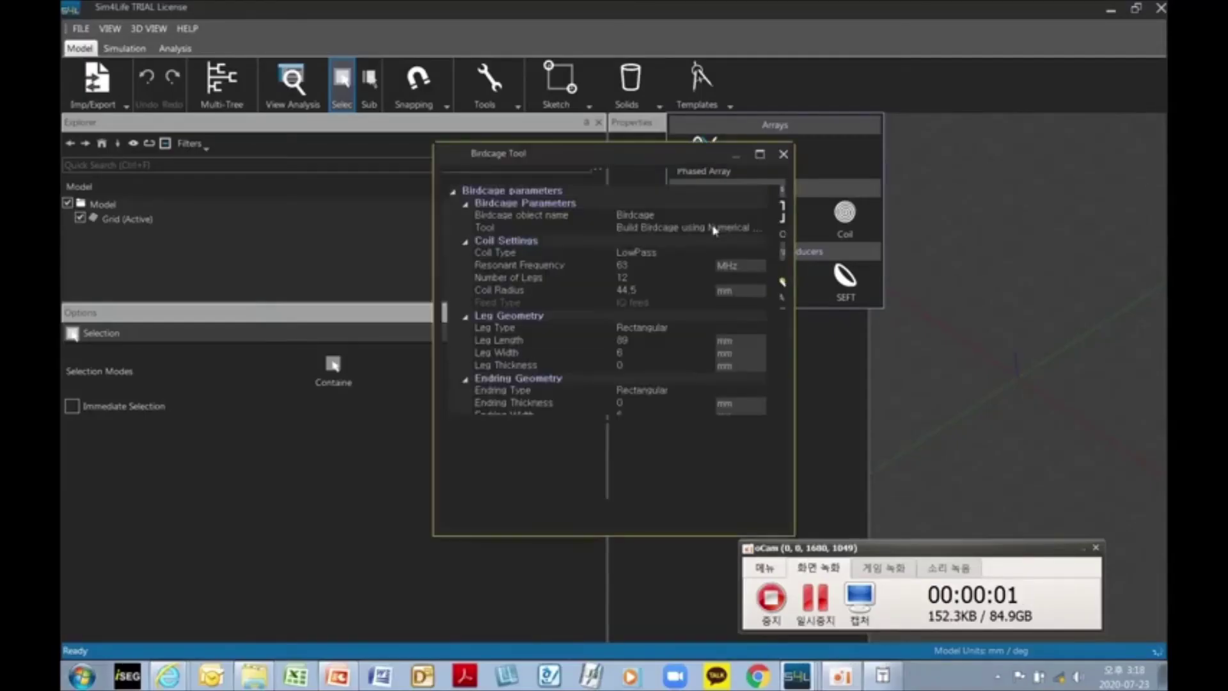
{"action": "left_click_drag", "start_coordinate": [669, 155], "coordinate": [560, 159]}
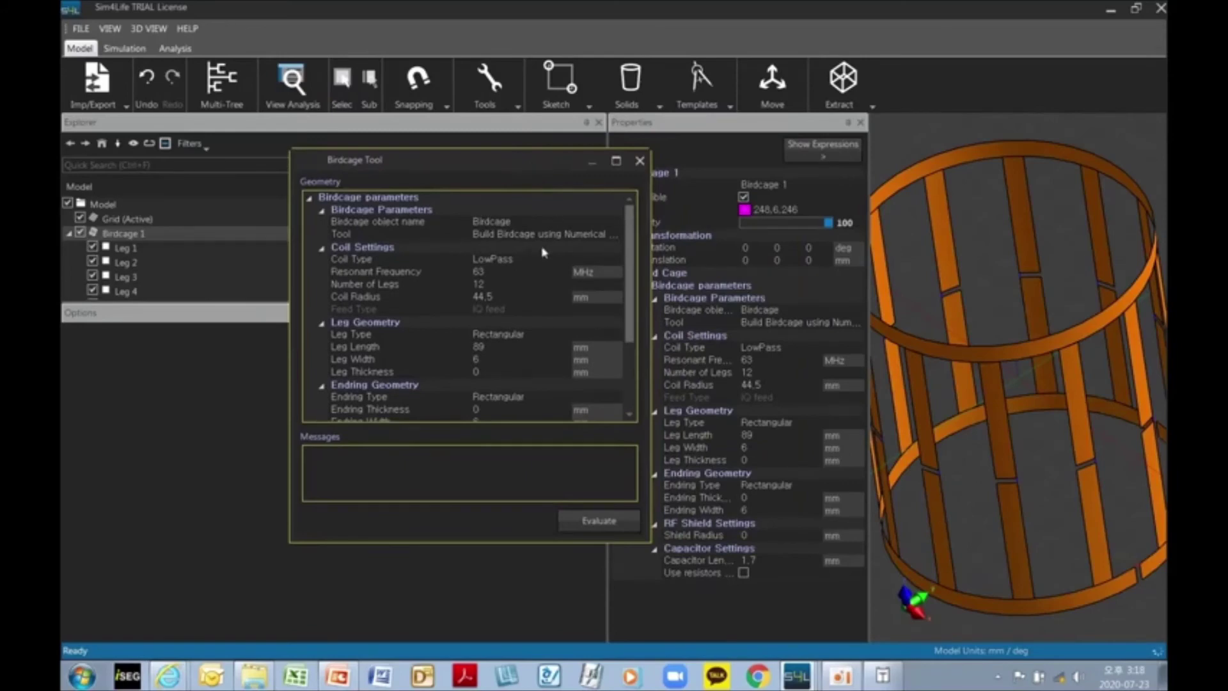
{"action": "left_click", "coordinate": [525, 261]}
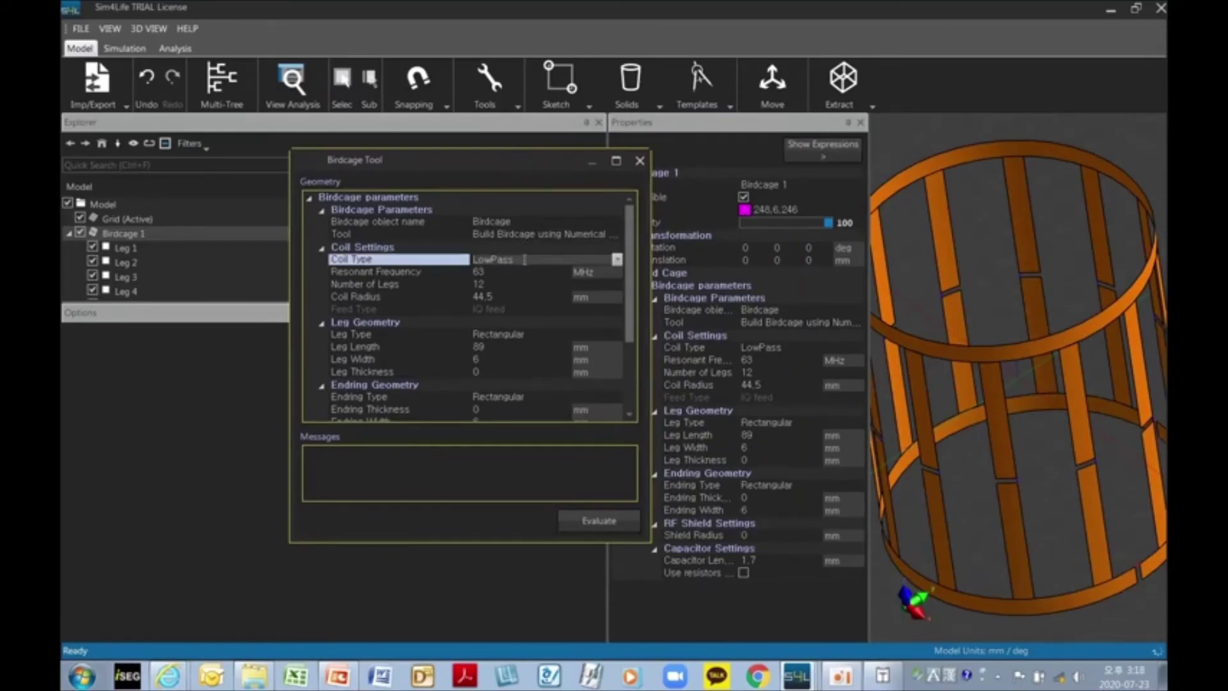
{"action": "left_click", "coordinate": [617, 259]}
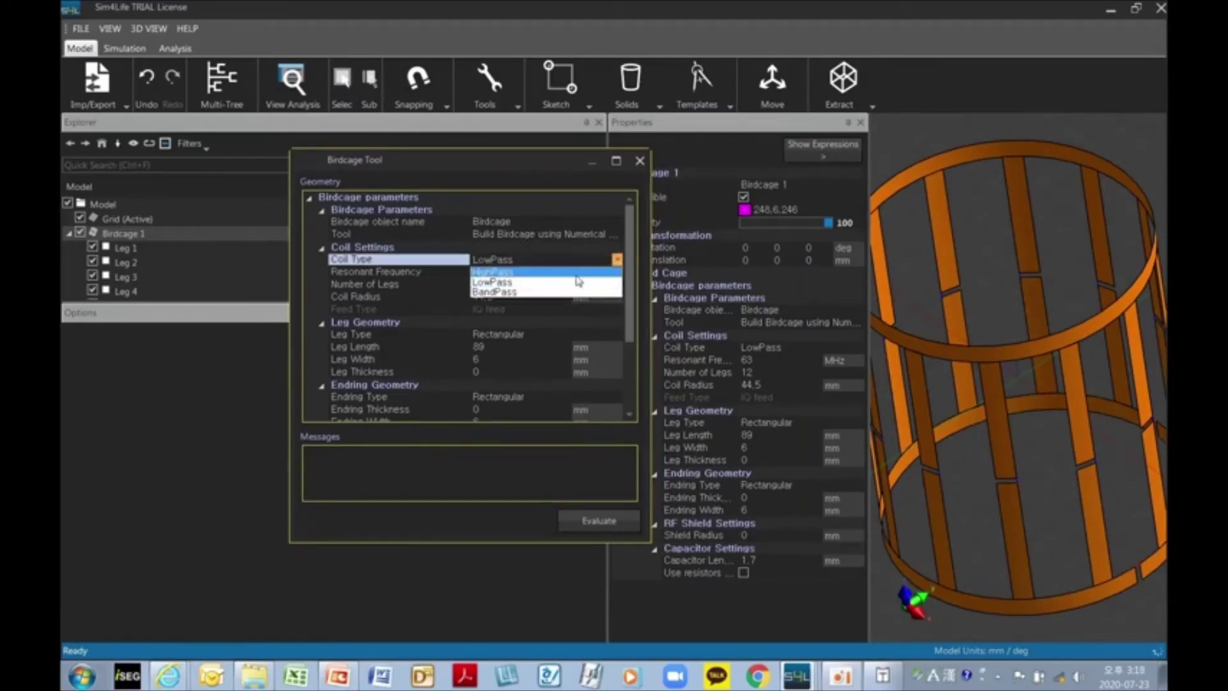
{"action": "left_click", "coordinate": [578, 277]}
Step: Set the birdcage's resonant frequency to 128 MHz and its coil radius to 140 mm
{"action": "left_click", "coordinate": [512, 272]}
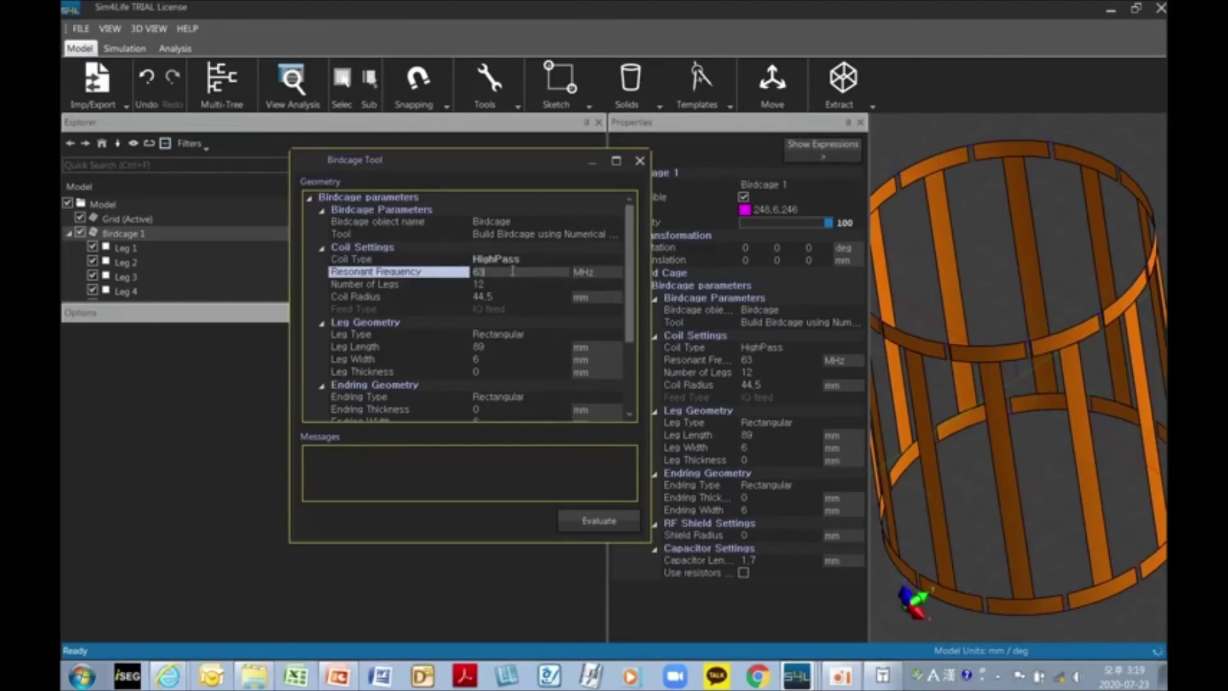
{"action": "type", "text": "128"}
{"action": "left_click", "coordinate": [505, 286]}
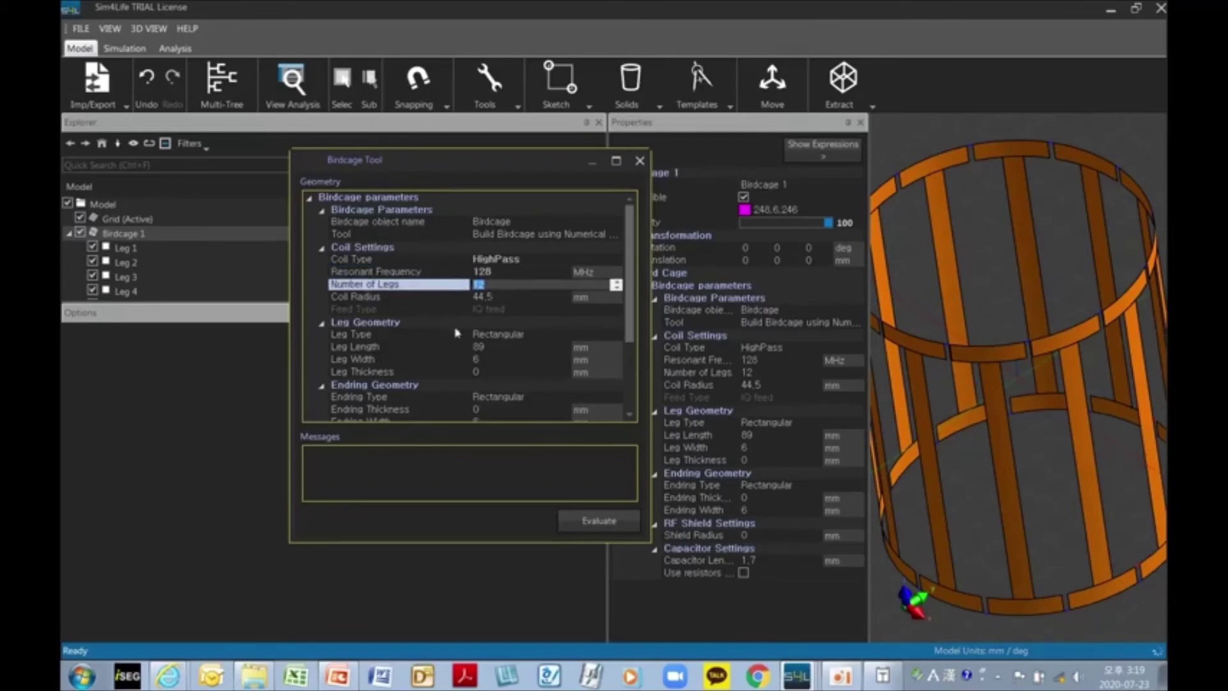
{"action": "left_click", "coordinate": [378, 298]}
{"action": "type", "text": "140"}
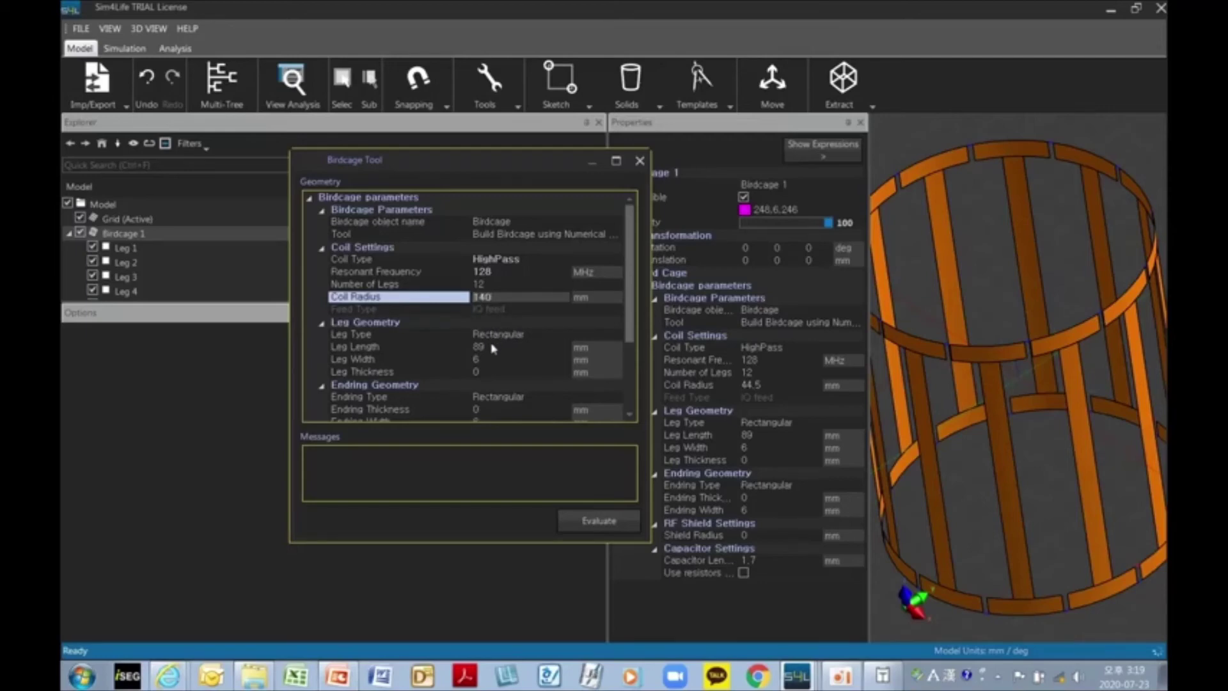
Step: Set the birdcage's leg length to 200 mm and its leg width to 10 mm
{"action": "left_click", "coordinate": [496, 336]}
{"action": "left_click", "coordinate": [501, 349]}
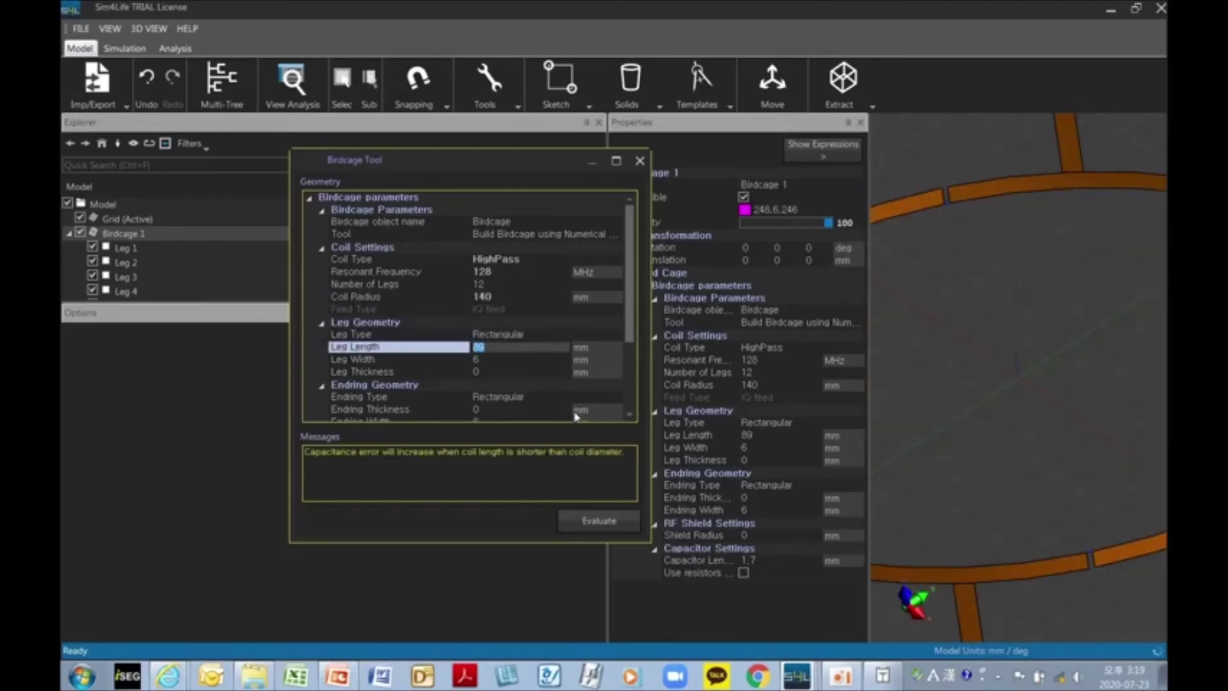
{"action": "type", "text": "200"}
{"action": "left_click", "coordinate": [494, 361]}
{"action": "type", "text": "10"}
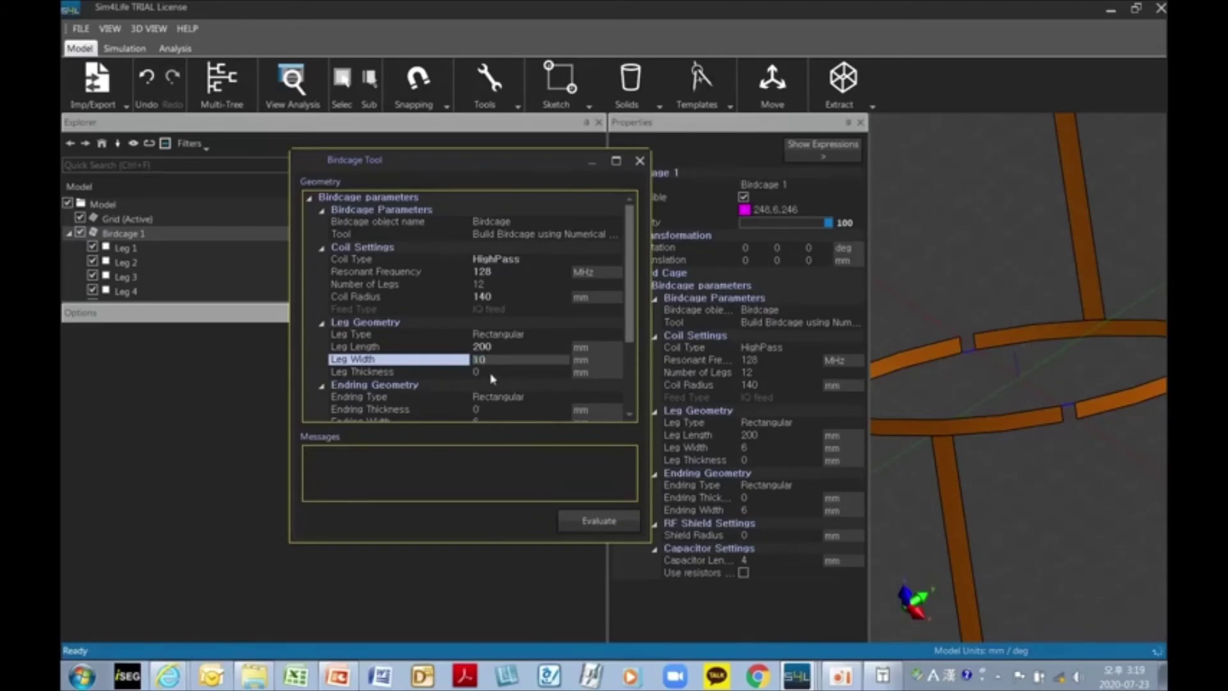
{"action": "key", "text": "Return"}
Step: Set the birdcage's endring width to 10 mm
{"action": "left_click", "coordinate": [498, 408]}
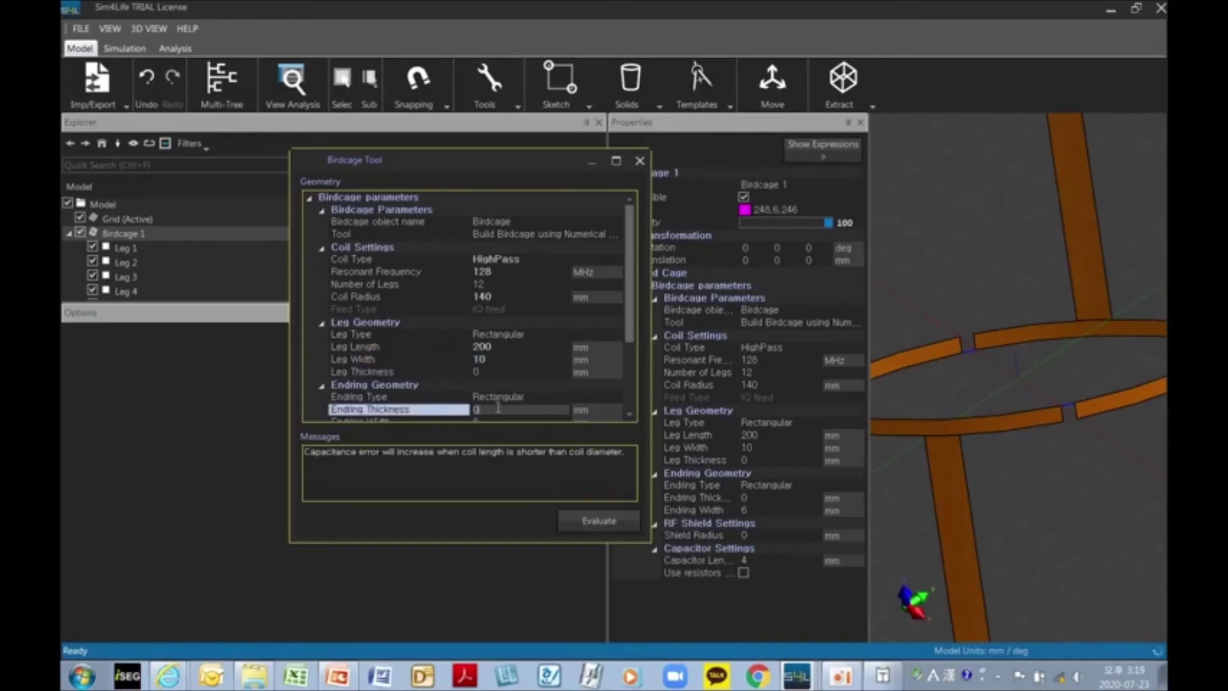
{"action": "scroll", "coordinate": [498, 409], "scroll_direction": "down", "scroll_amount": 3}
{"action": "left_click", "coordinate": [486, 323]}
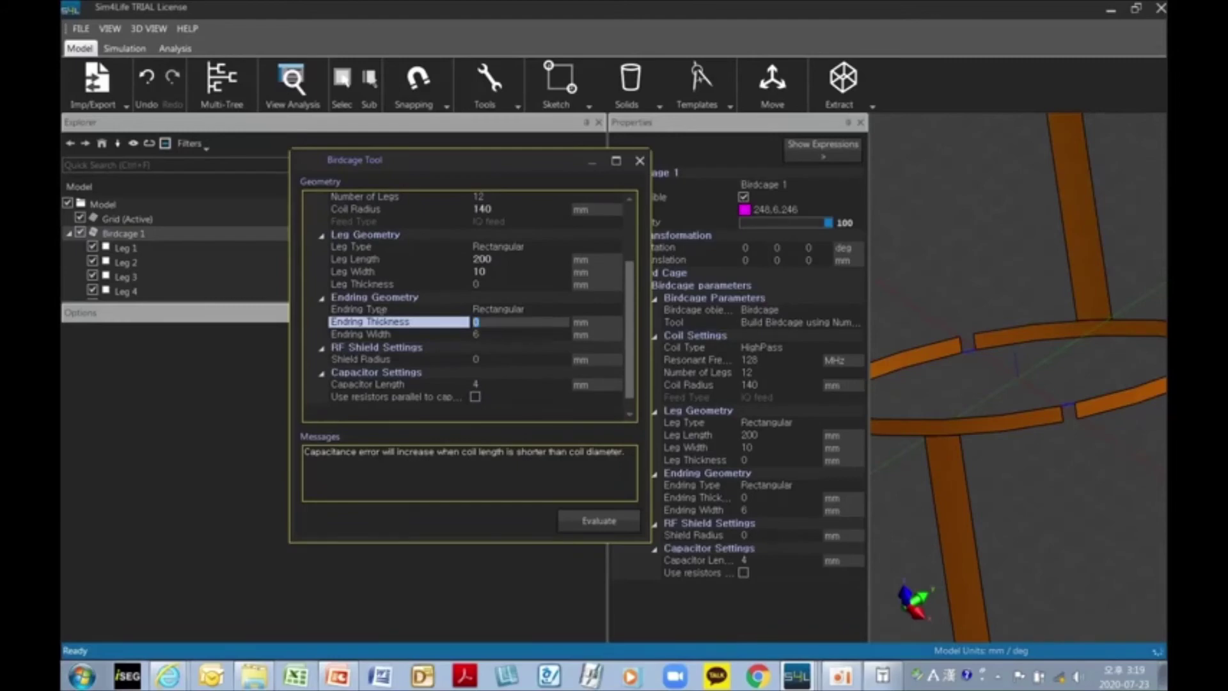
{"action": "left_click", "coordinate": [484, 335]}
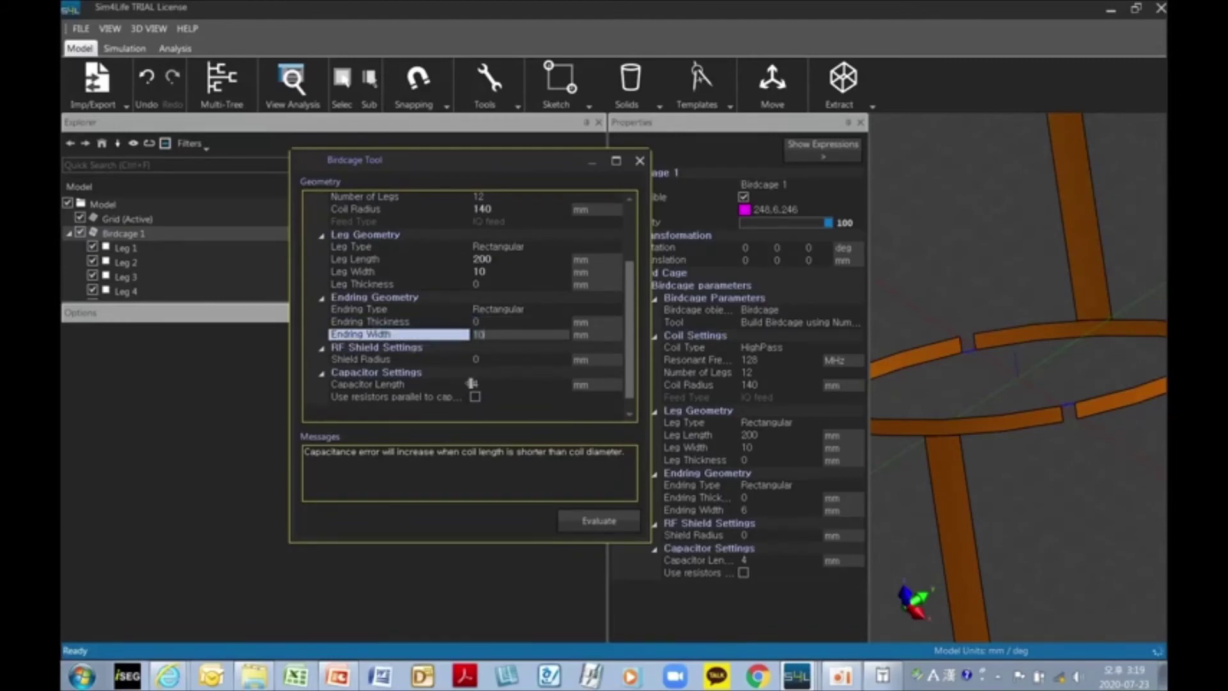
{"action": "type", "text": "10"}
Step: Add an RF shield to the birdcage by setting the shield radius to 400 mm
{"action": "left_click", "coordinate": [499, 361]}
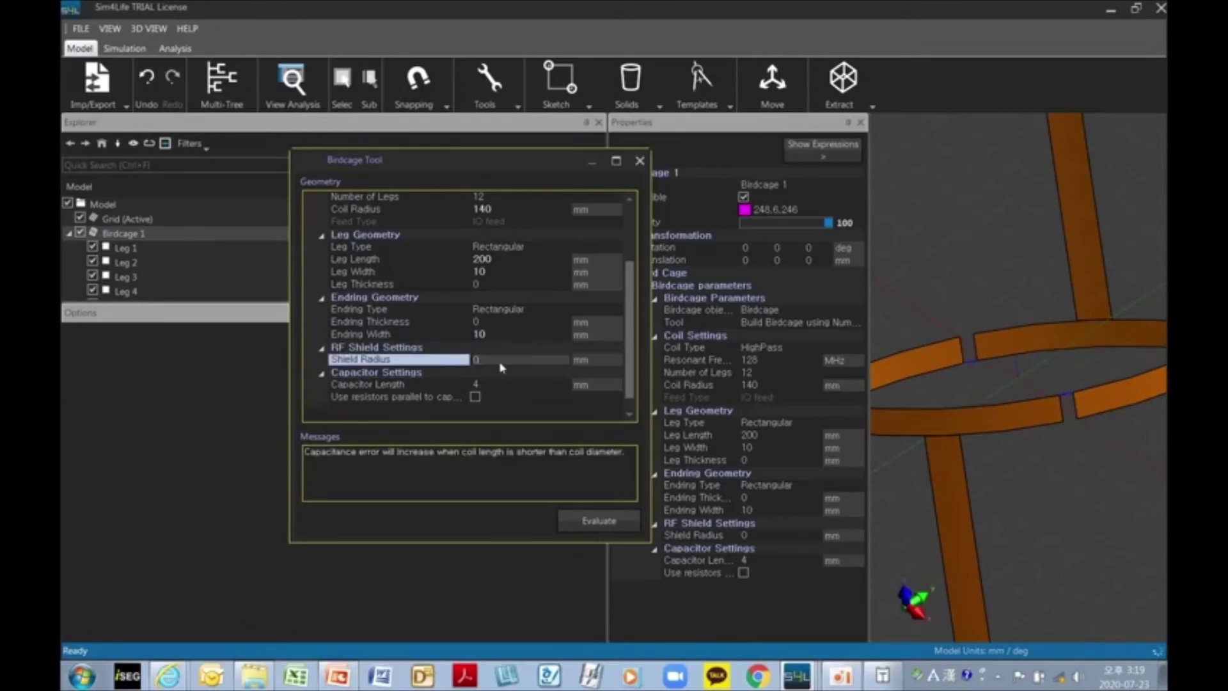
{"action": "left_click", "coordinate": [846, 678]}
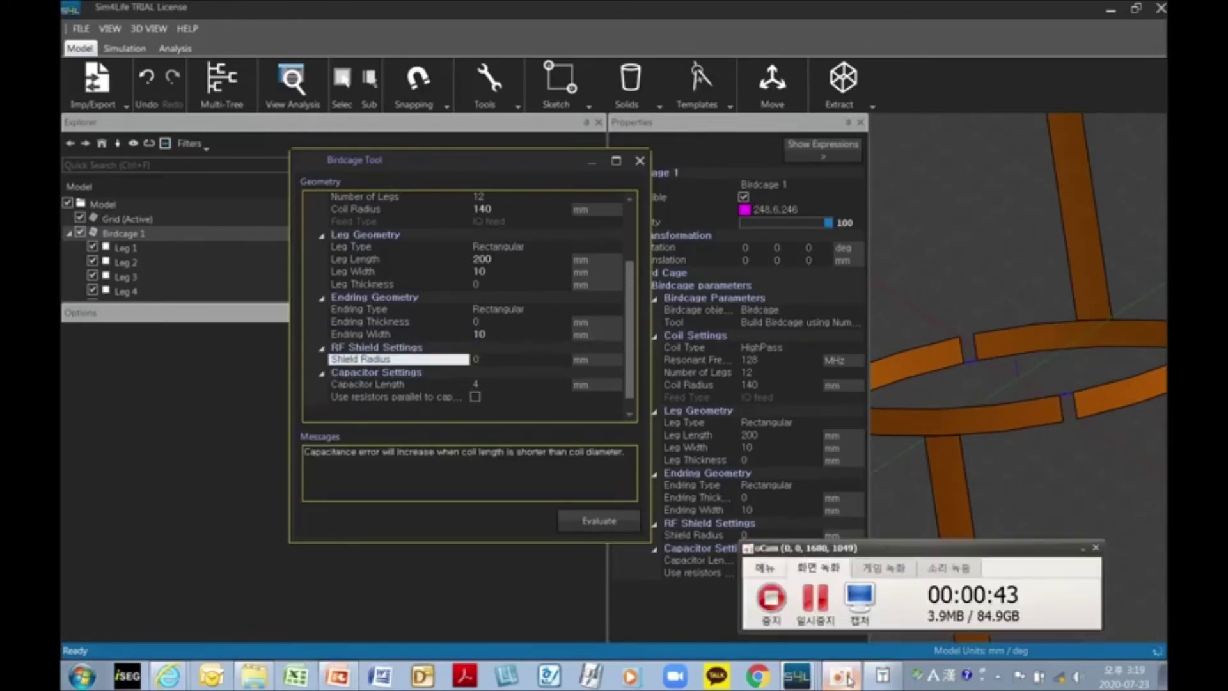
{"action": "left_click", "coordinate": [848, 679]}
{"action": "left_click", "coordinate": [387, 361]}
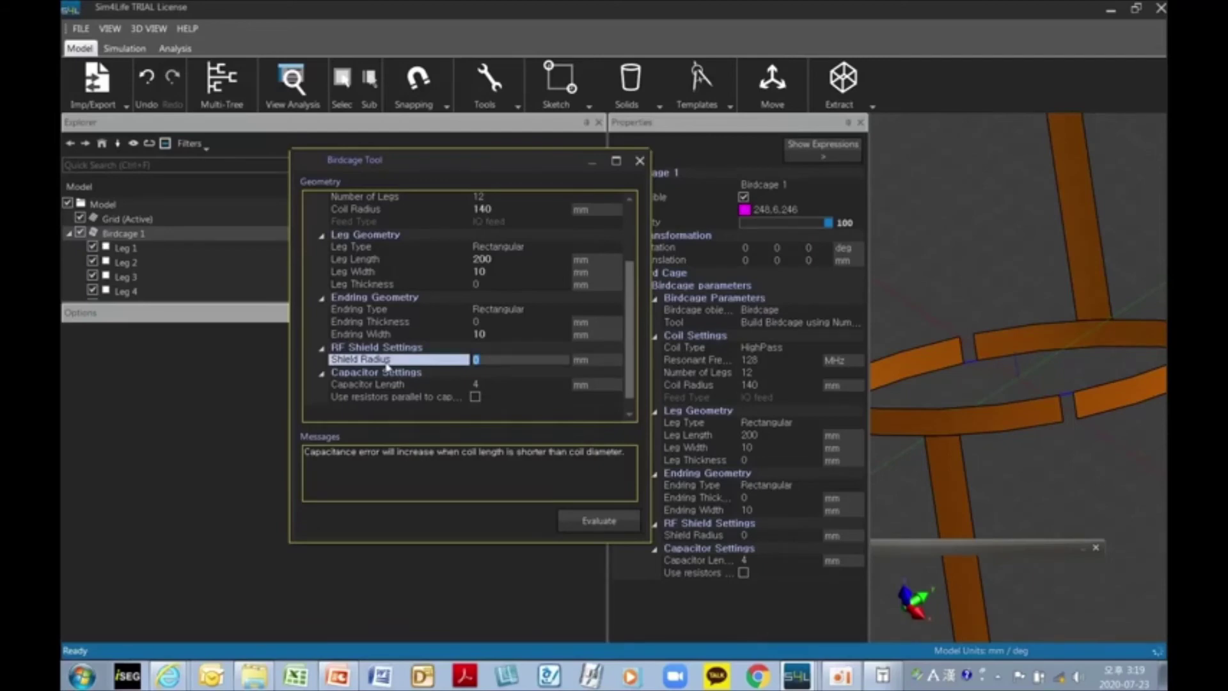
{"action": "type", "text": "400"}
{"action": "key", "text": "Return"}
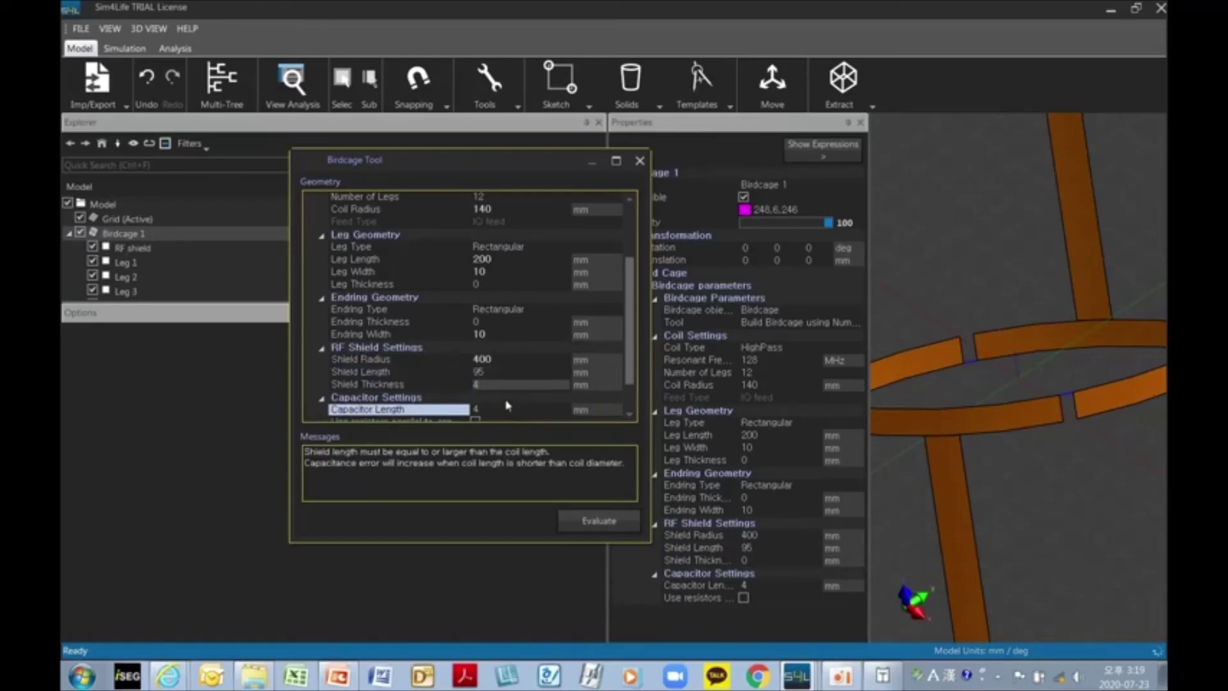
Step: Evaluate the birdcage design, then close the Birdcage-Builder report and the Birdcage Tool
{"action": "left_click", "coordinate": [499, 377]}
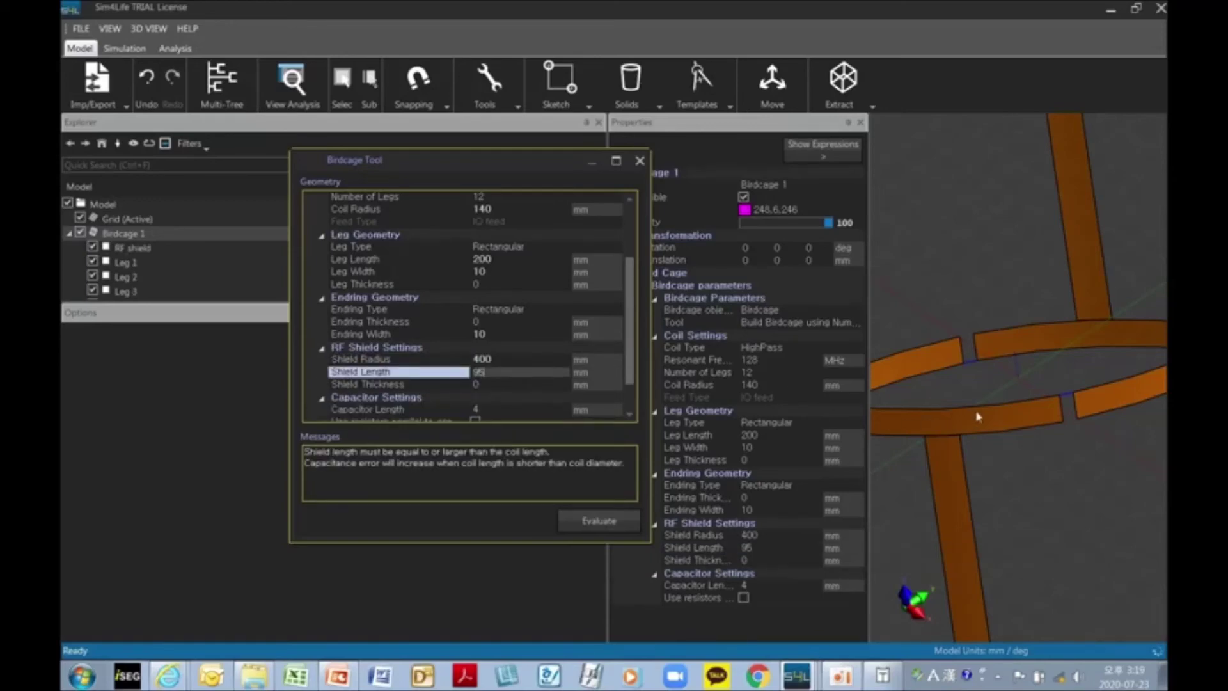
{"action": "scroll", "coordinate": [998, 499], "scroll_direction": "up", "scroll_amount": 5}
{"action": "scroll", "coordinate": [998, 497], "scroll_direction": "down", "scroll_amount": 7}
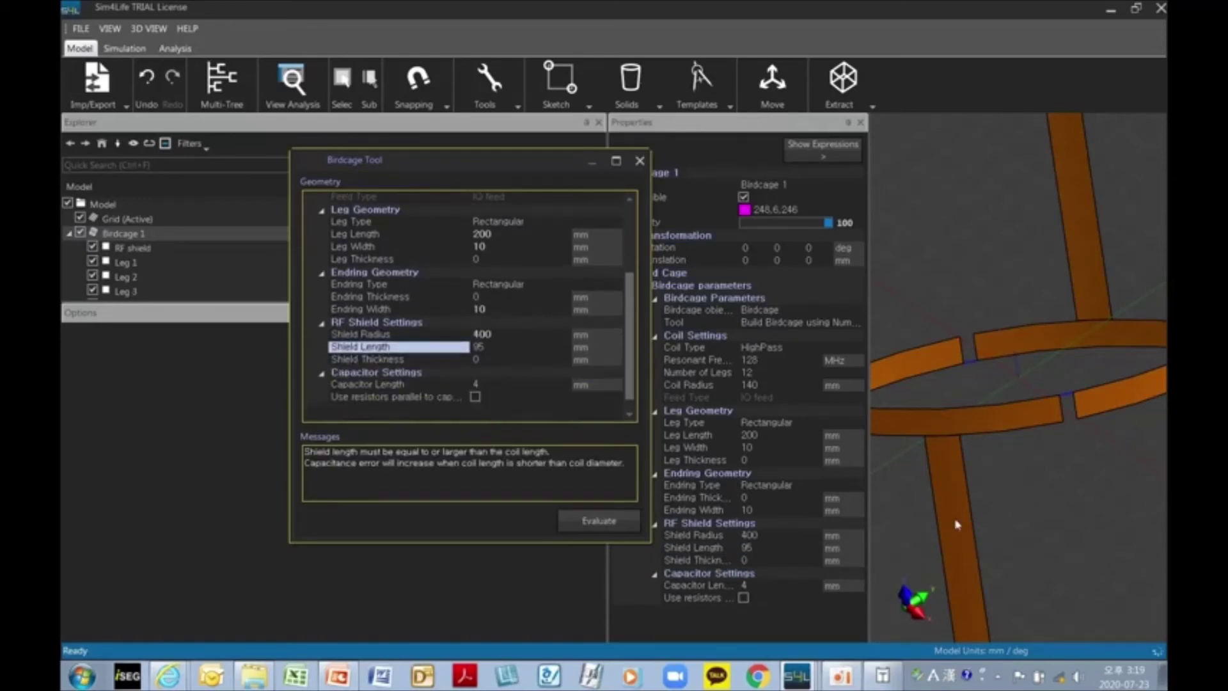
{"action": "left_click", "coordinate": [498, 345]}
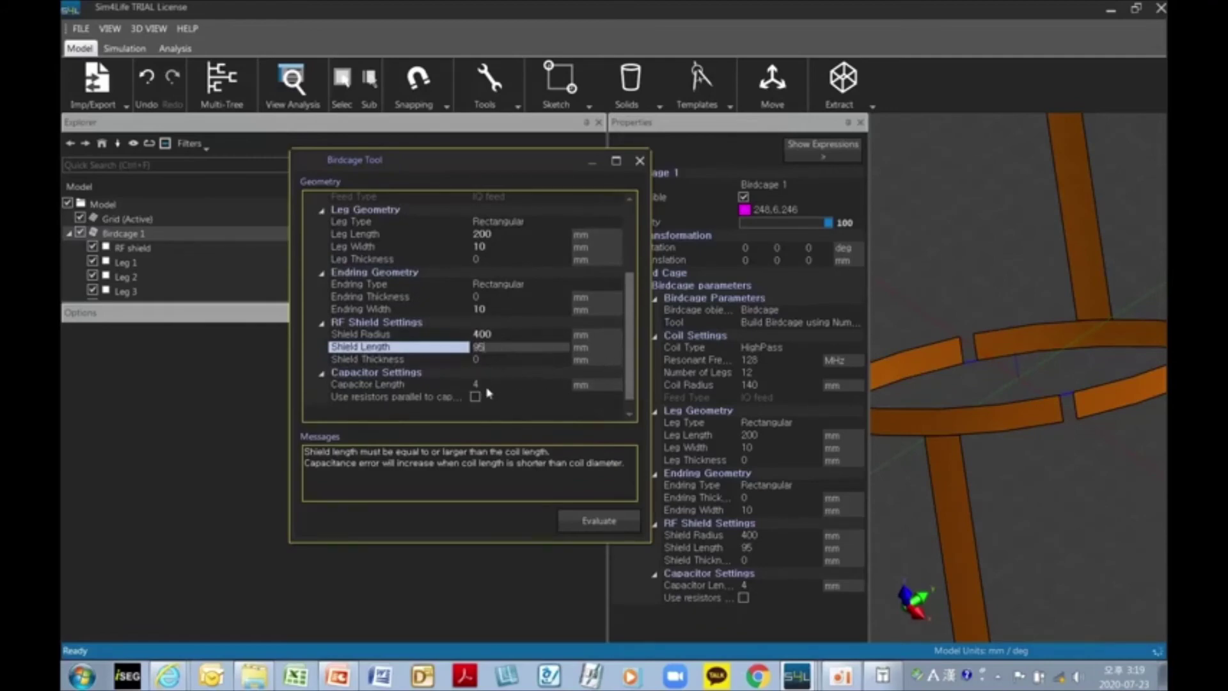
{"action": "left_click", "coordinate": [591, 521]}
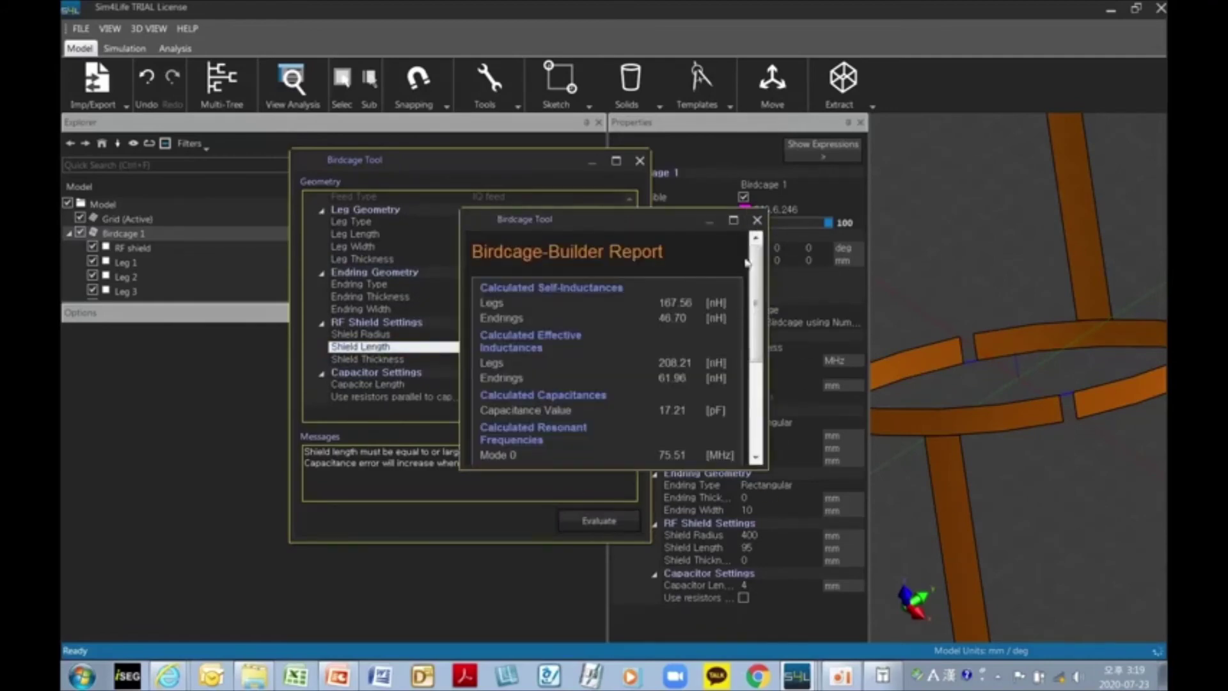
{"action": "left_click", "coordinate": [757, 219]}
{"action": "left_click", "coordinate": [640, 161]}
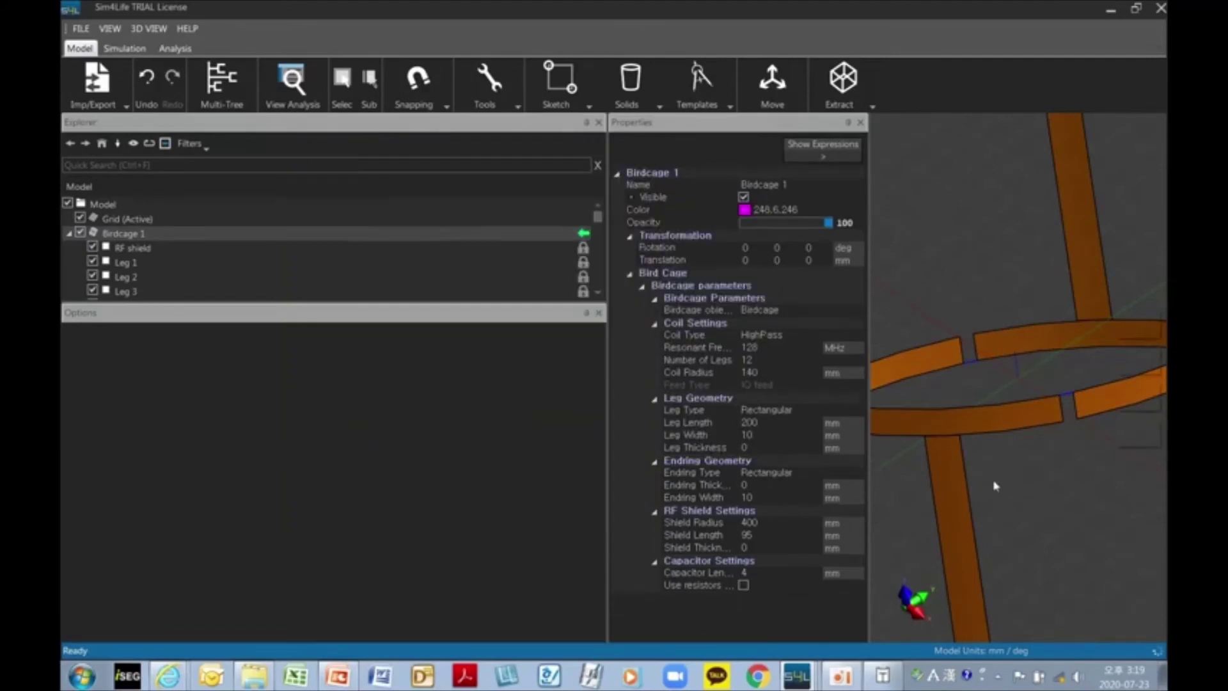
Step: Set the RF shield length of Birdcage 1 to 1000 mm and view the whole shielded coil
{"action": "scroll", "coordinate": [959, 502], "scroll_direction": "down", "scroll_amount": 8}
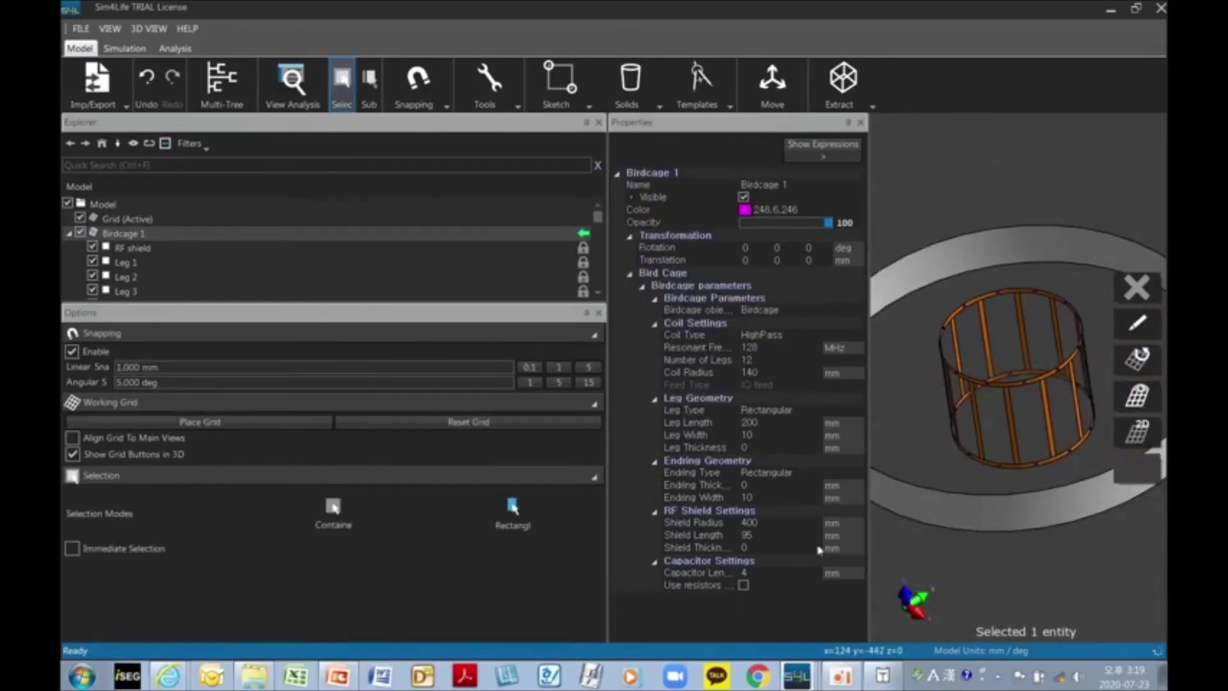
{"action": "left_click", "coordinate": [763, 538]}
{"action": "type", "text": "1000"}
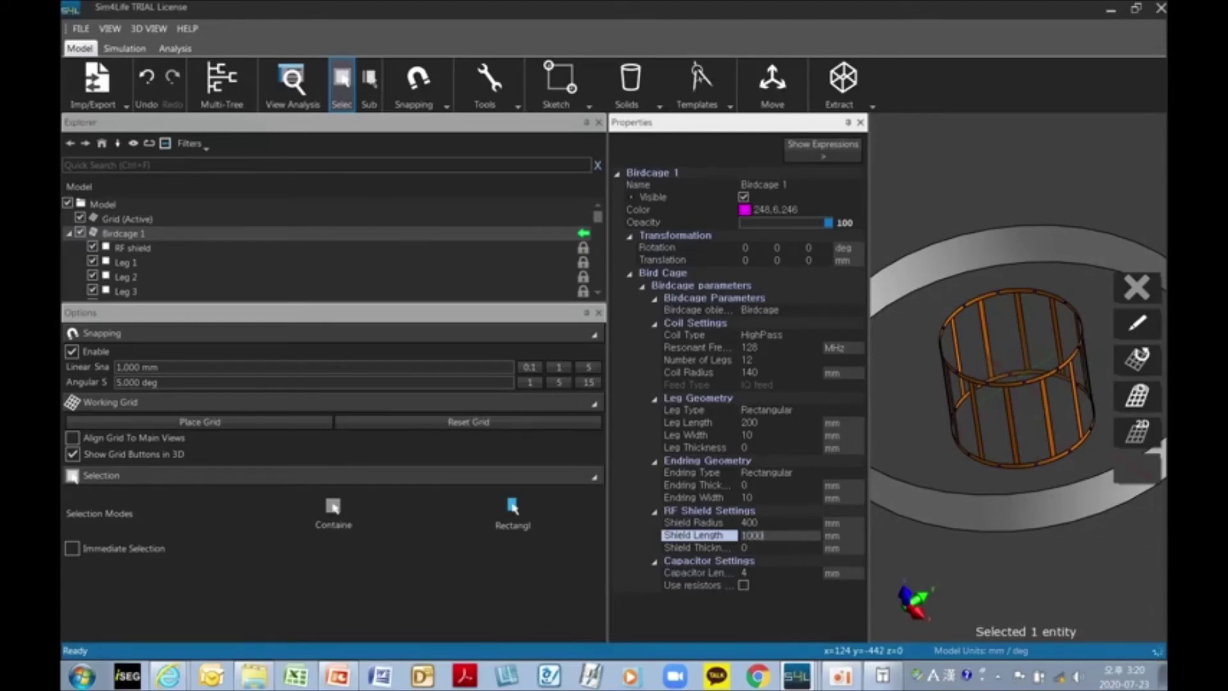
{"action": "key", "text": "Return"}
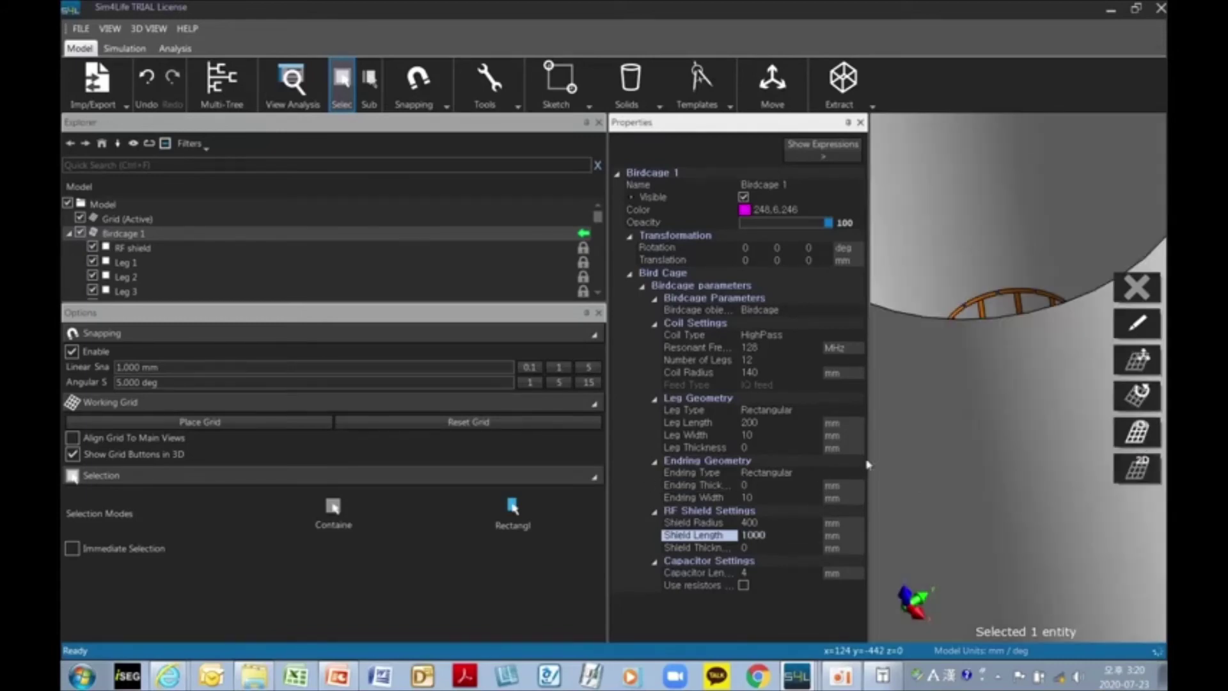
{"action": "middle_click_drag", "start_coordinate": [1038, 479], "coordinate": [1037, 433]}
Step: Toggle the RF shield's visibility to compare the model with and without it, leaving the shield hidden
{"action": "left_click", "coordinate": [155, 263]}
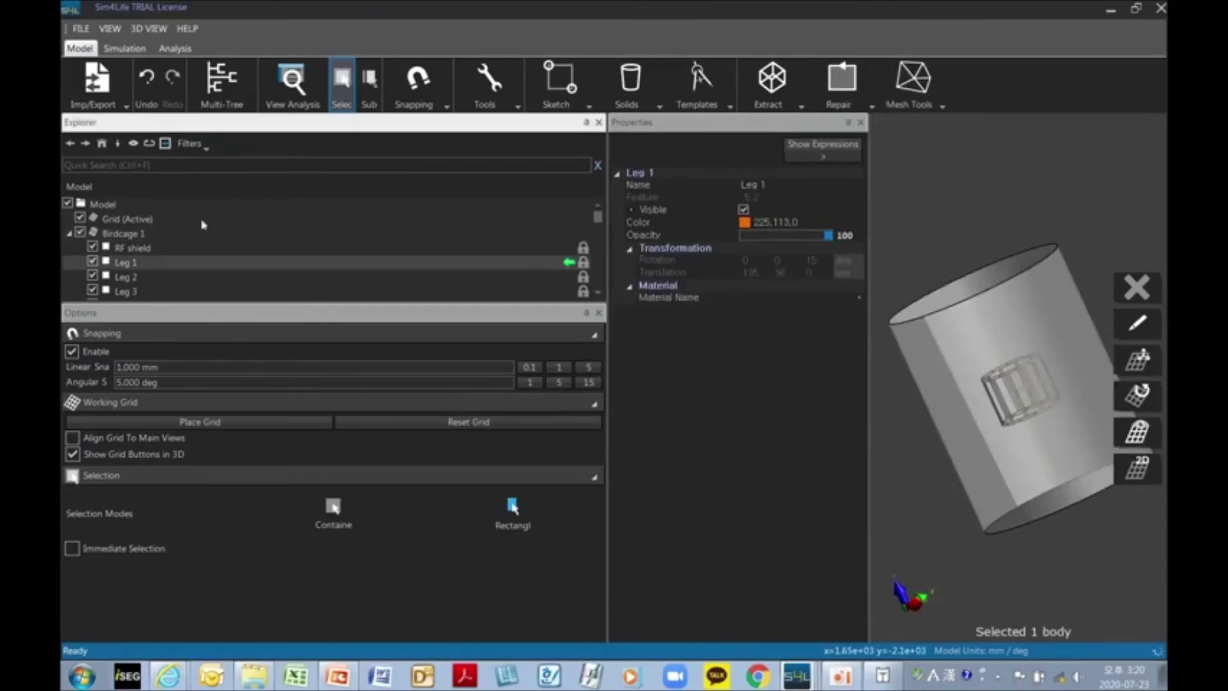
{"action": "left_click", "coordinate": [914, 605]}
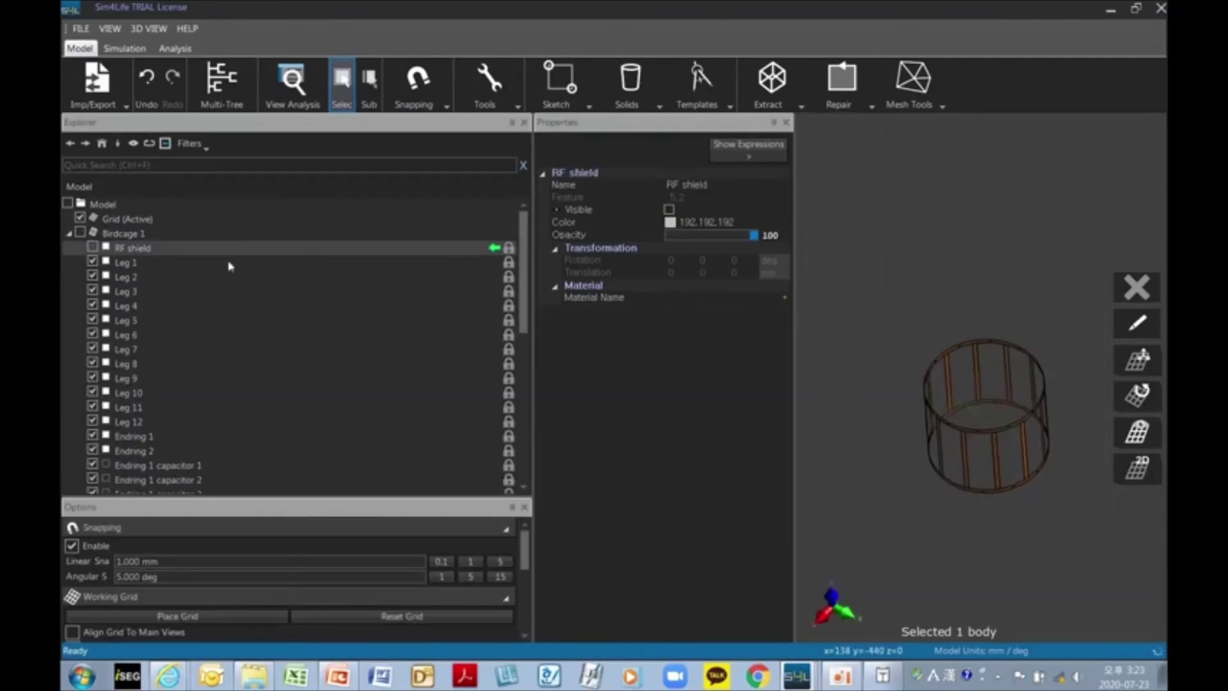
{"action": "left_click", "coordinate": [93, 249]}
{"action": "left_click", "coordinate": [93, 248]}
{"action": "left_click", "coordinate": [94, 248]}
{"action": "left_click", "coordinate": [93, 248]}
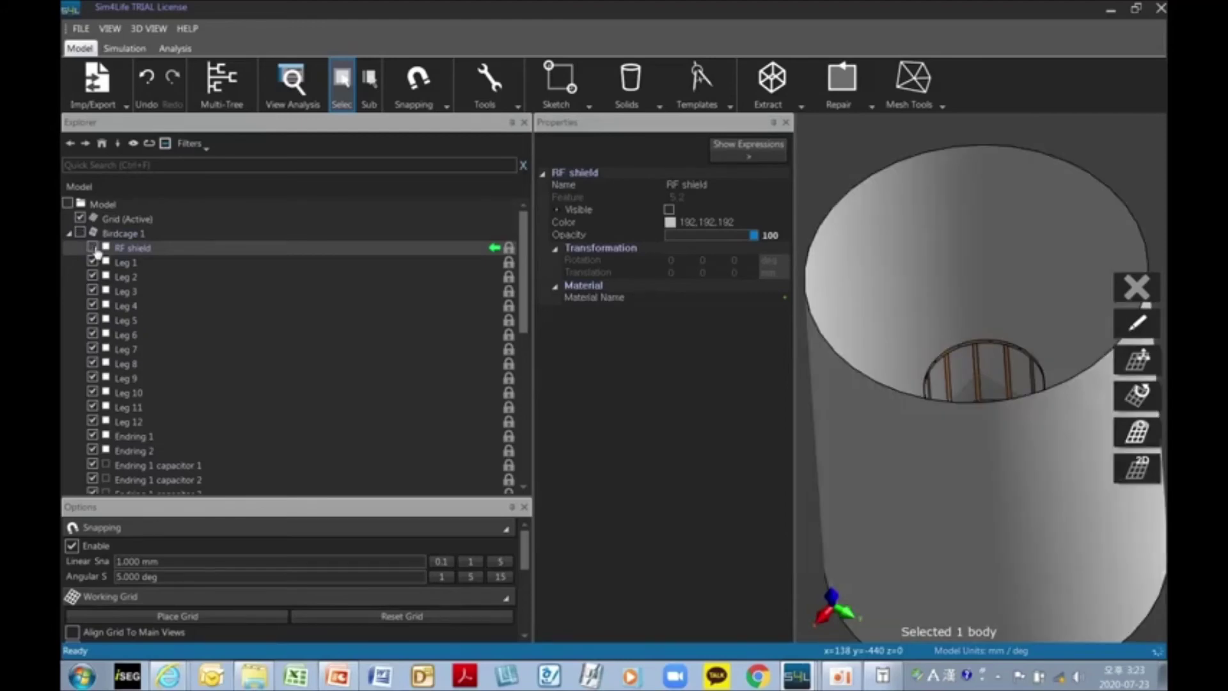
{"action": "left_click", "coordinate": [94, 248]}
{"action": "left_click", "coordinate": [93, 248]}
Step: Identify Leg 1 to Leg 12 and both endrings in the model by selecting them and toggling the endrings' visibility
{"action": "left_click", "coordinate": [123, 263]}
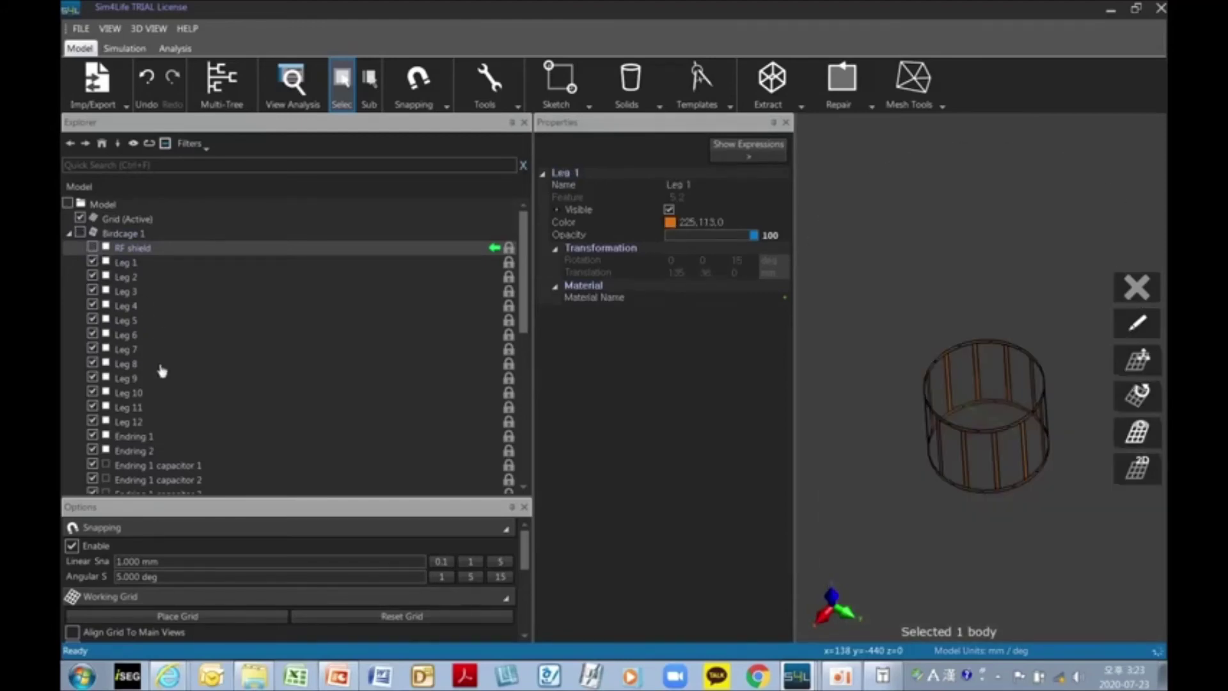
{"action": "left_click", "coordinate": [93, 422], "text": "shift"}
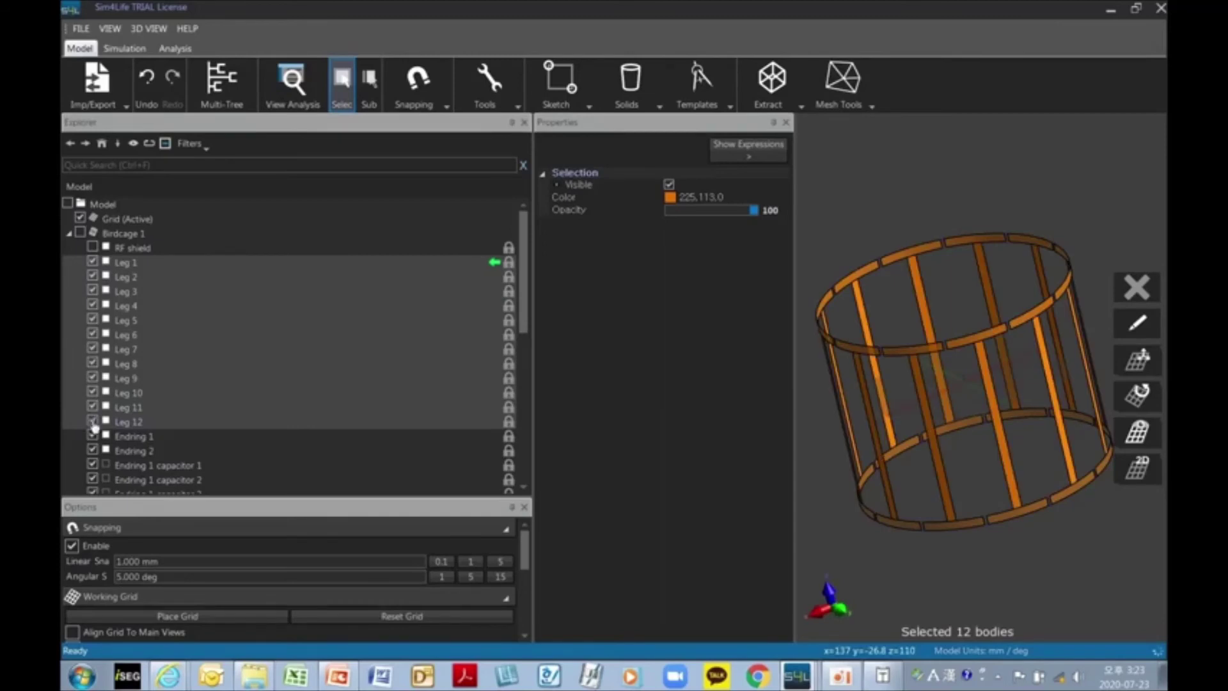
{"action": "left_click", "coordinate": [142, 450]}
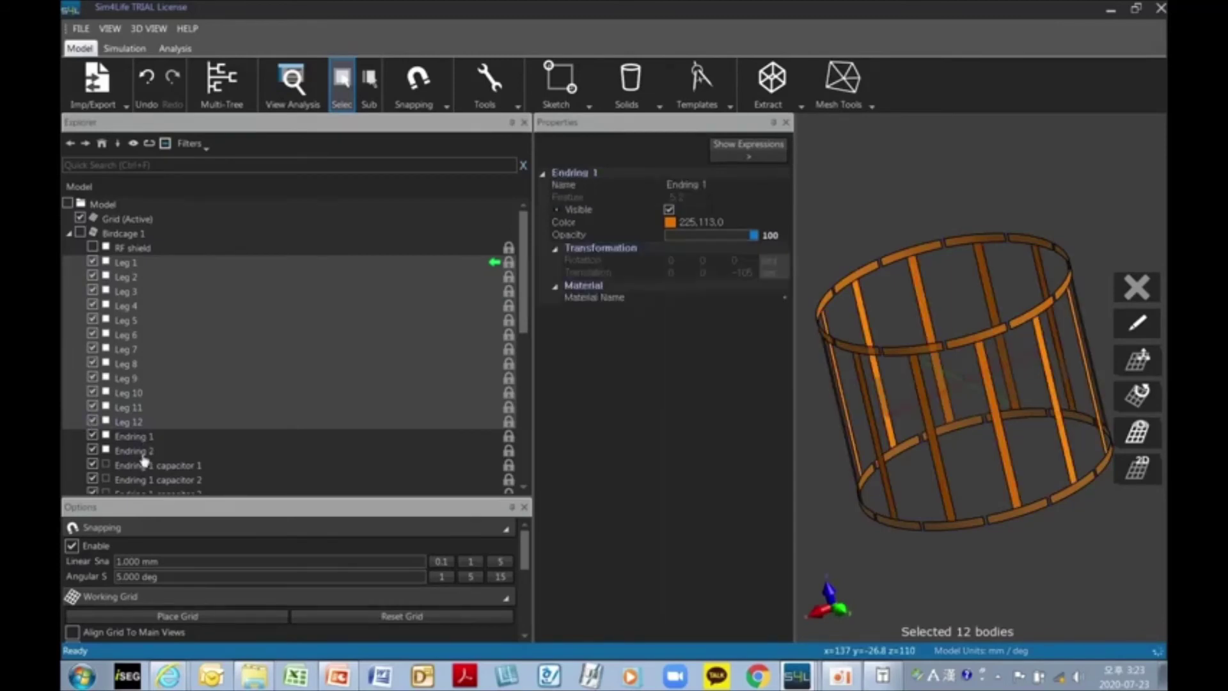
{"action": "left_click", "coordinate": [93, 436]}
{"action": "left_click", "coordinate": [93, 436]}
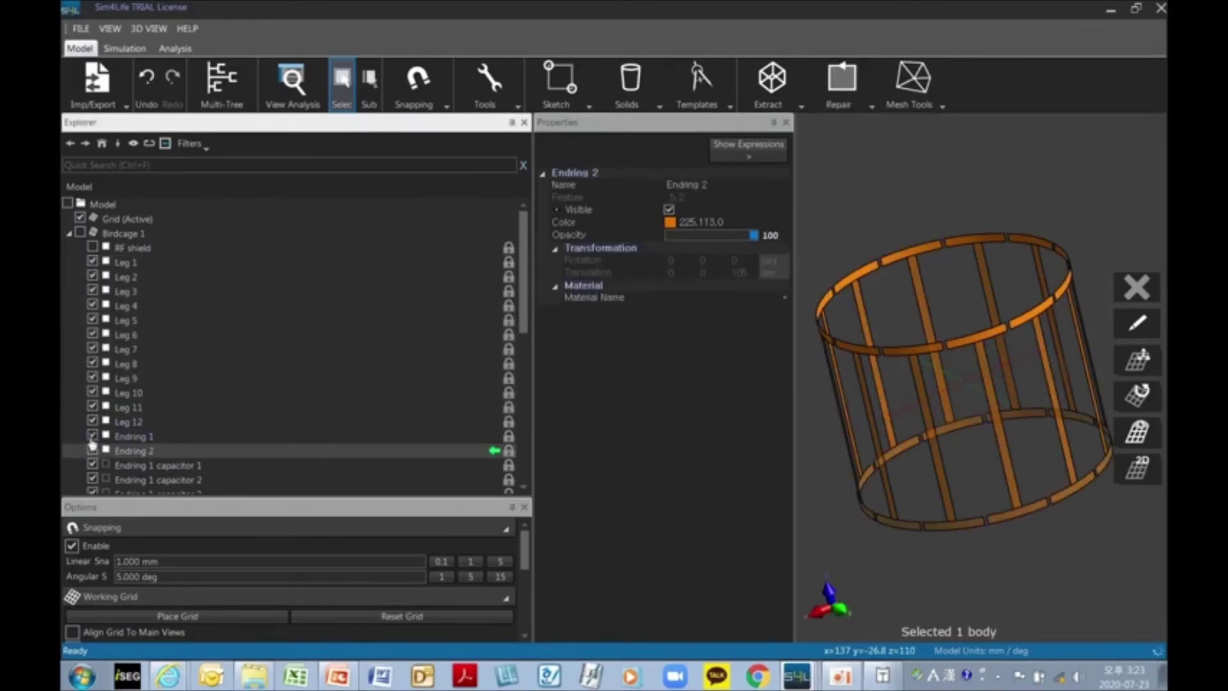
{"action": "left_click", "coordinate": [93, 451]}
{"action": "left_click", "coordinate": [93, 450]}
{"action": "left_click", "coordinate": [92, 451]}
{"action": "left_click", "coordinate": [93, 451]}
Step: Select Endring 1 capacitors 1 to 12 and toggle their visibility to examine them in the endring gaps
{"action": "scroll", "coordinate": [195, 445], "scroll_direction": "down", "scroll_amount": 5}
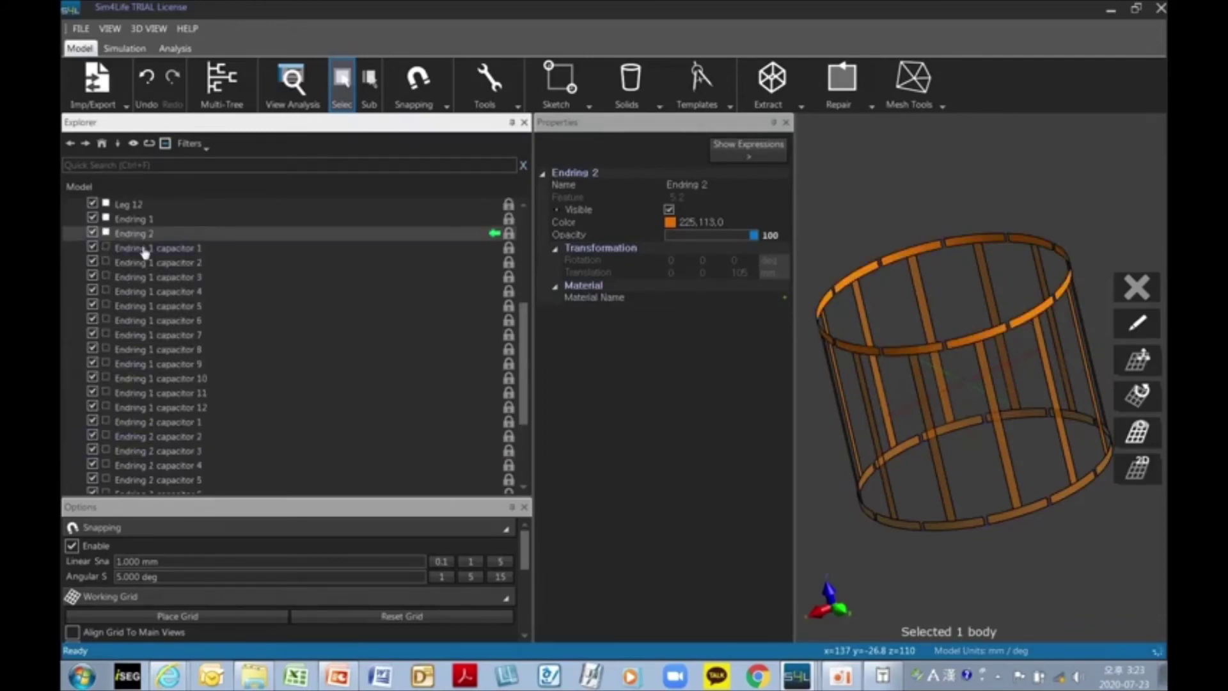
{"action": "left_click", "coordinate": [145, 249]}
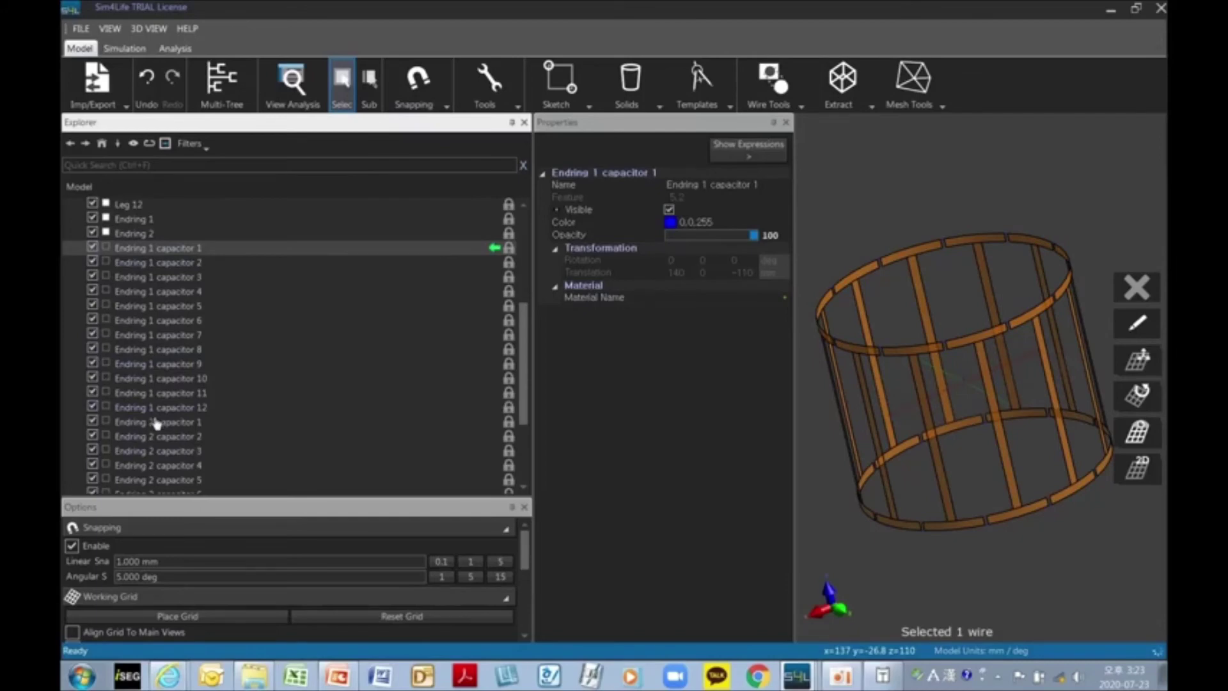
{"action": "left_click", "coordinate": [97, 411], "text": "shift"}
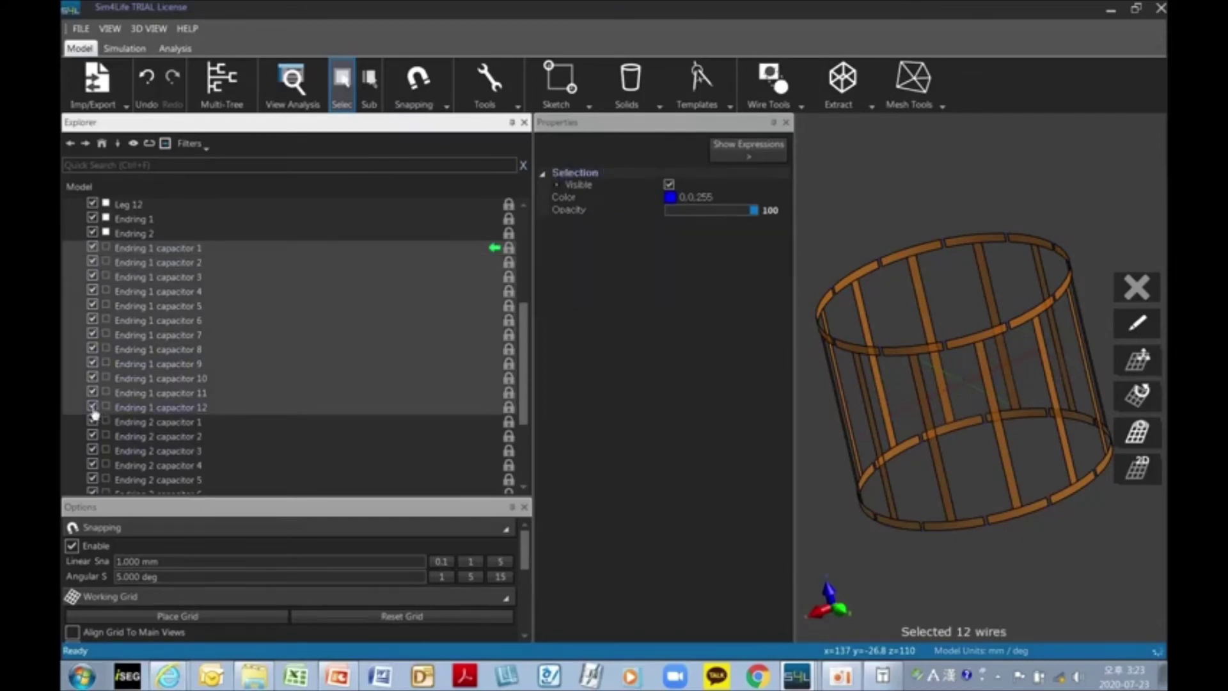
{"action": "left_click", "coordinate": [92, 408]}
{"action": "scroll", "coordinate": [927, 486], "scroll_direction": "up", "scroll_amount": 5}
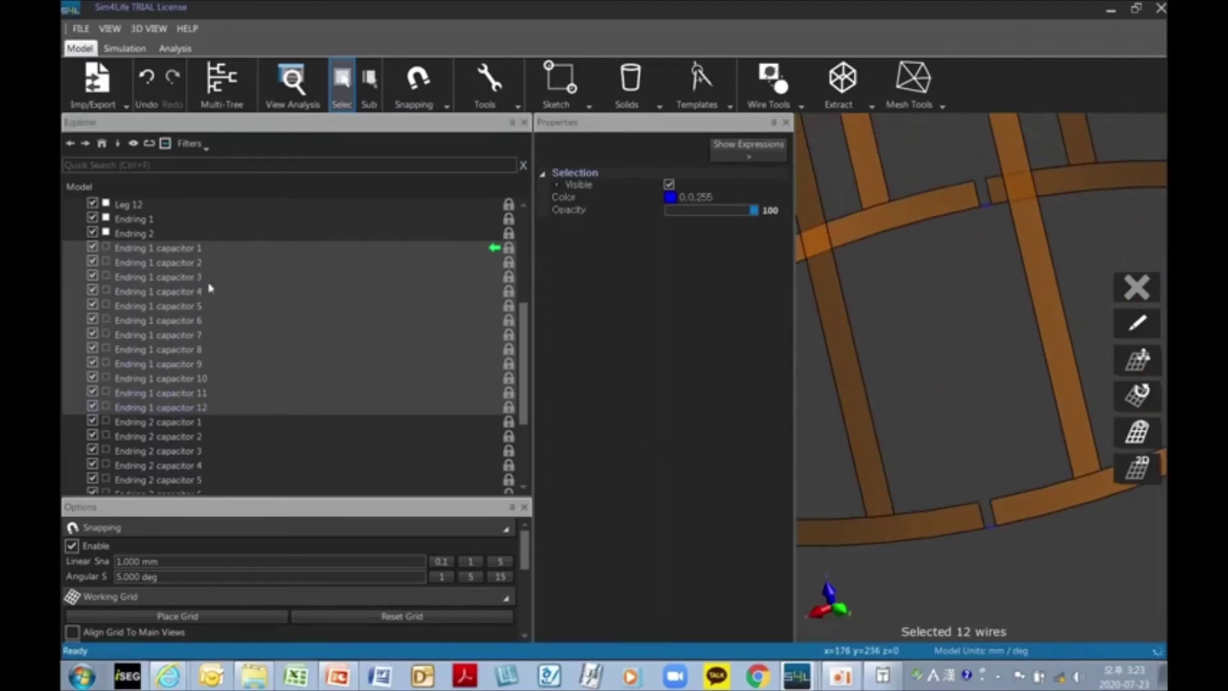
{"action": "middle_click_drag", "start_coordinate": [903, 563], "coordinate": [965, 441]}
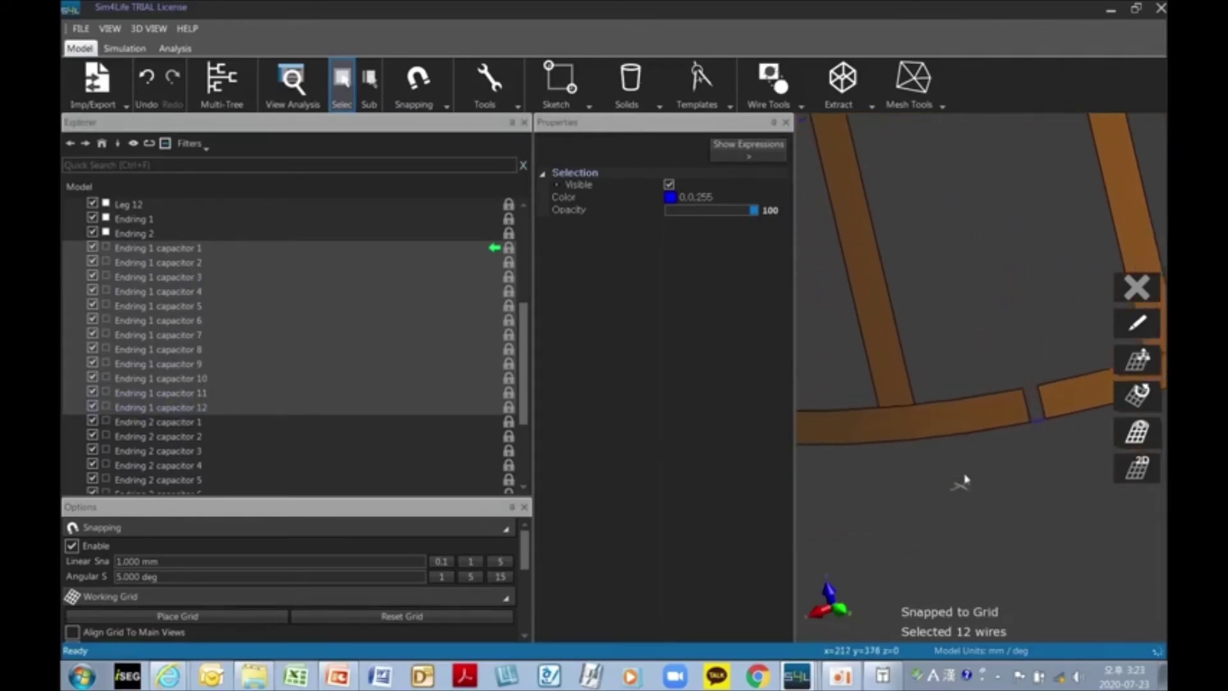
{"action": "scroll", "coordinate": [977, 441], "scroll_direction": "down", "scroll_amount": 2}
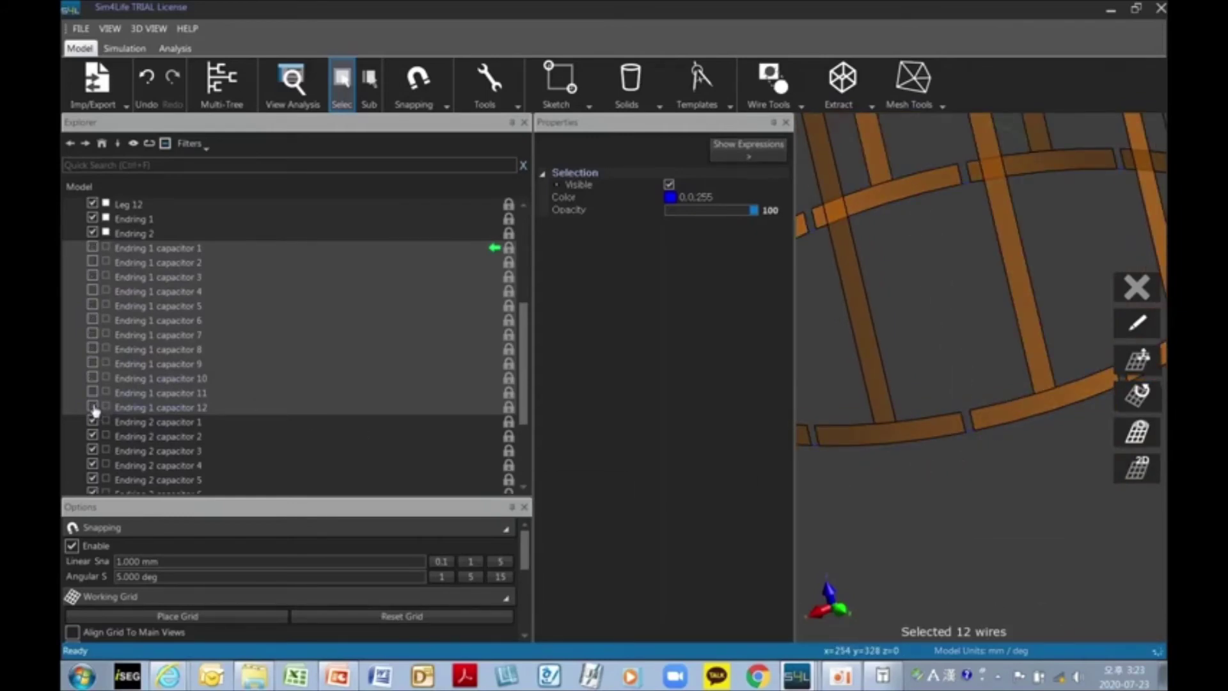
Step: Zoom to Endring source 1 and examine its position in the endring gap
{"action": "scroll", "coordinate": [96, 416], "scroll_direction": "down", "scroll_amount": 3}
{"action": "left_click", "coordinate": [144, 465]}
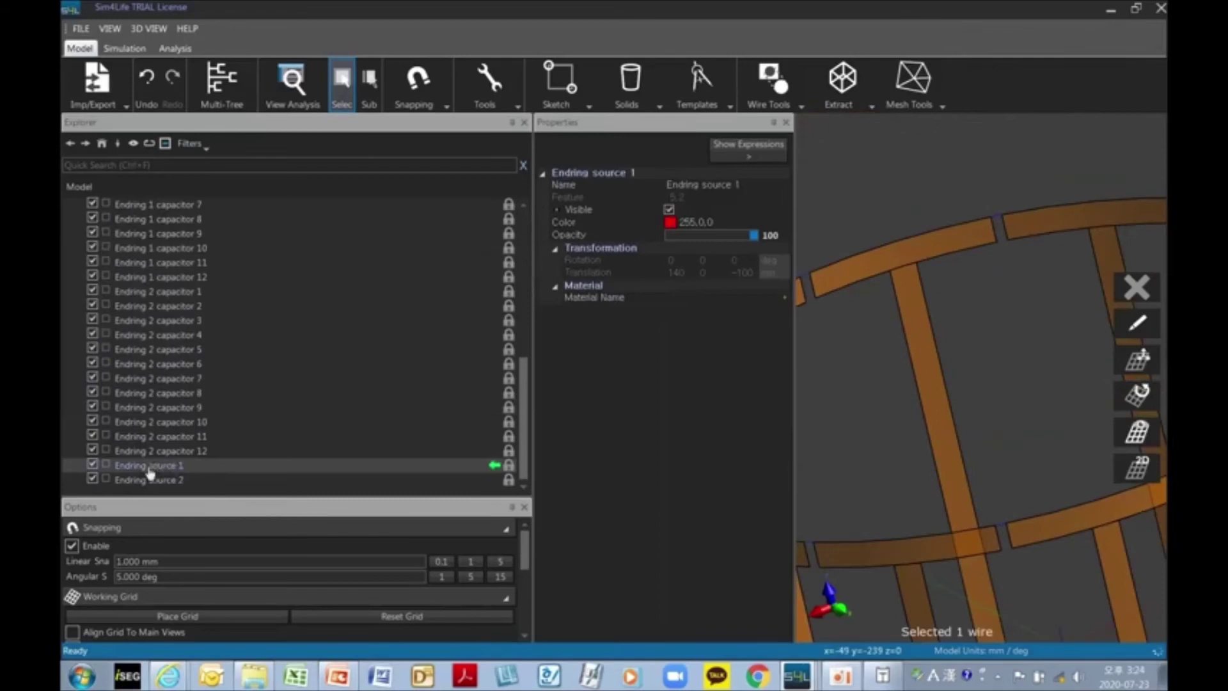
{"action": "right_click", "coordinate": [184, 471]}
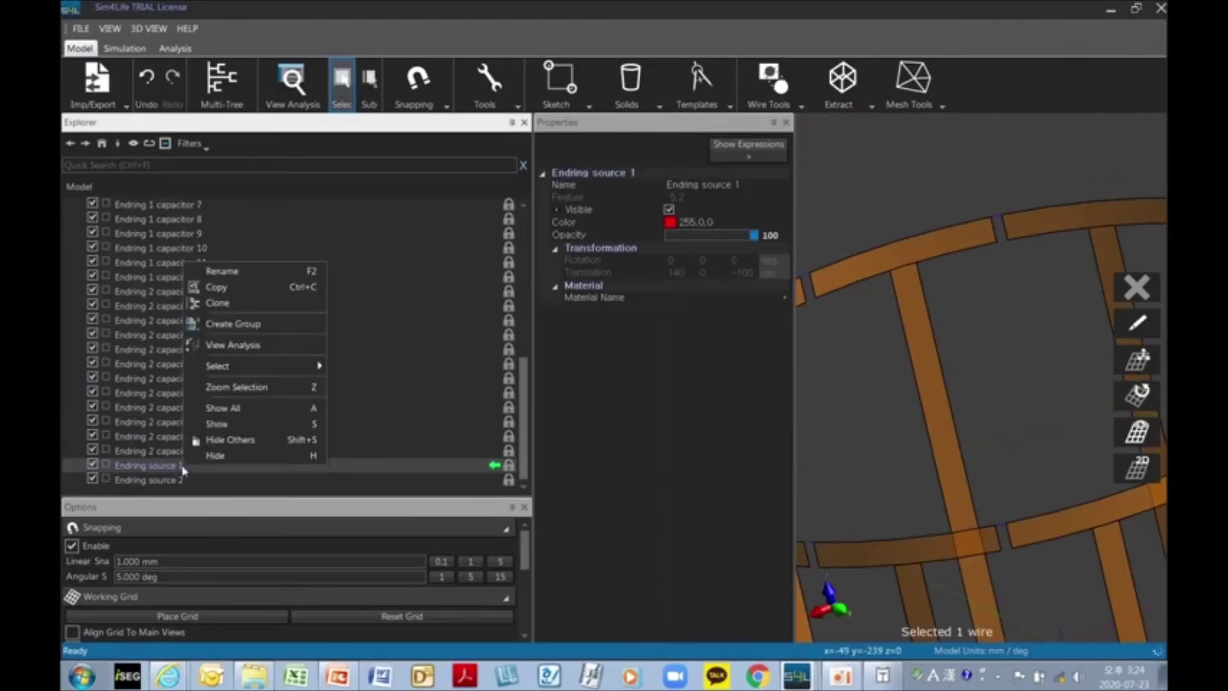
{"action": "left_click", "coordinate": [242, 391]}
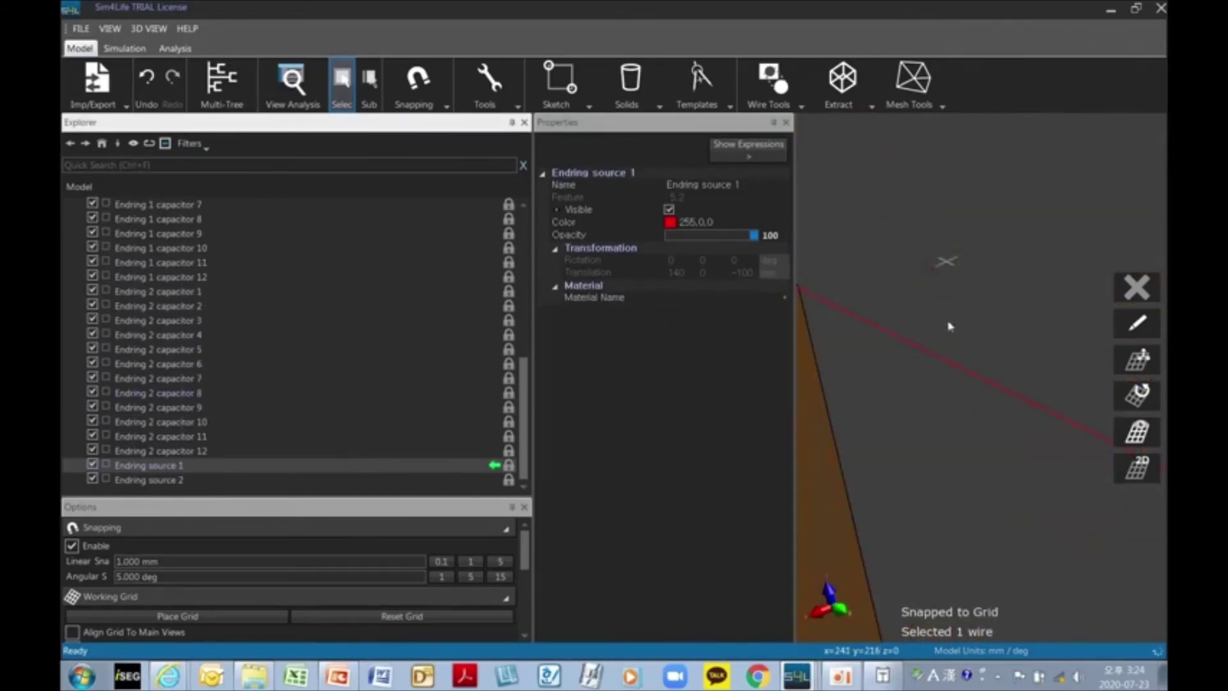
{"action": "scroll", "coordinate": [976, 481], "scroll_direction": "down", "scroll_amount": 12}
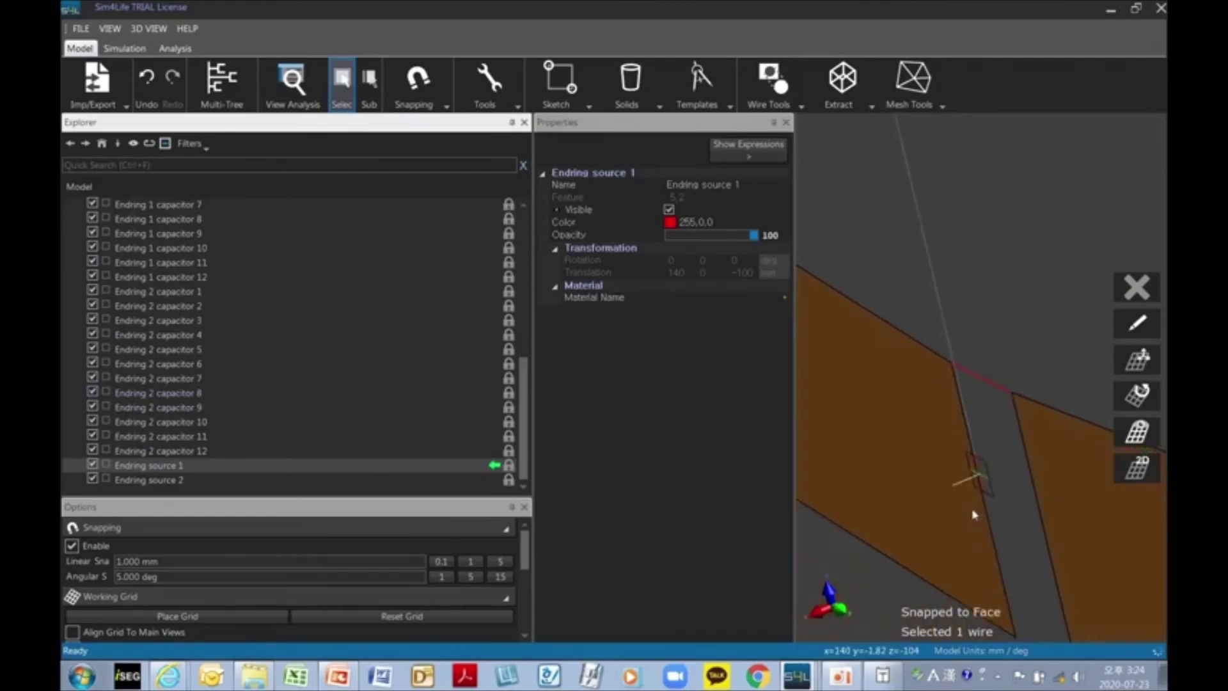
{"action": "scroll", "coordinate": [977, 515], "scroll_direction": "up", "scroll_amount": 3}
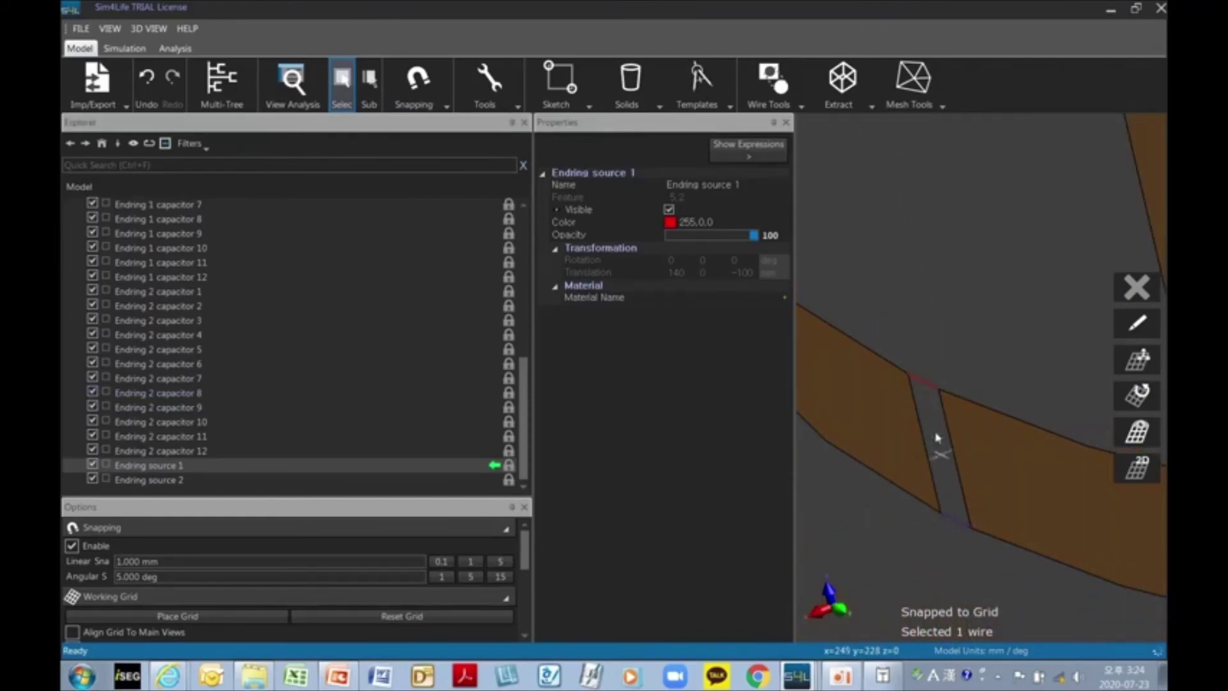
Step: Select Endring source 2 and examine its position in the endring gap relative to Endring source 1
{"action": "scroll", "coordinate": [960, 448], "scroll_direction": "down", "scroll_amount": 5}
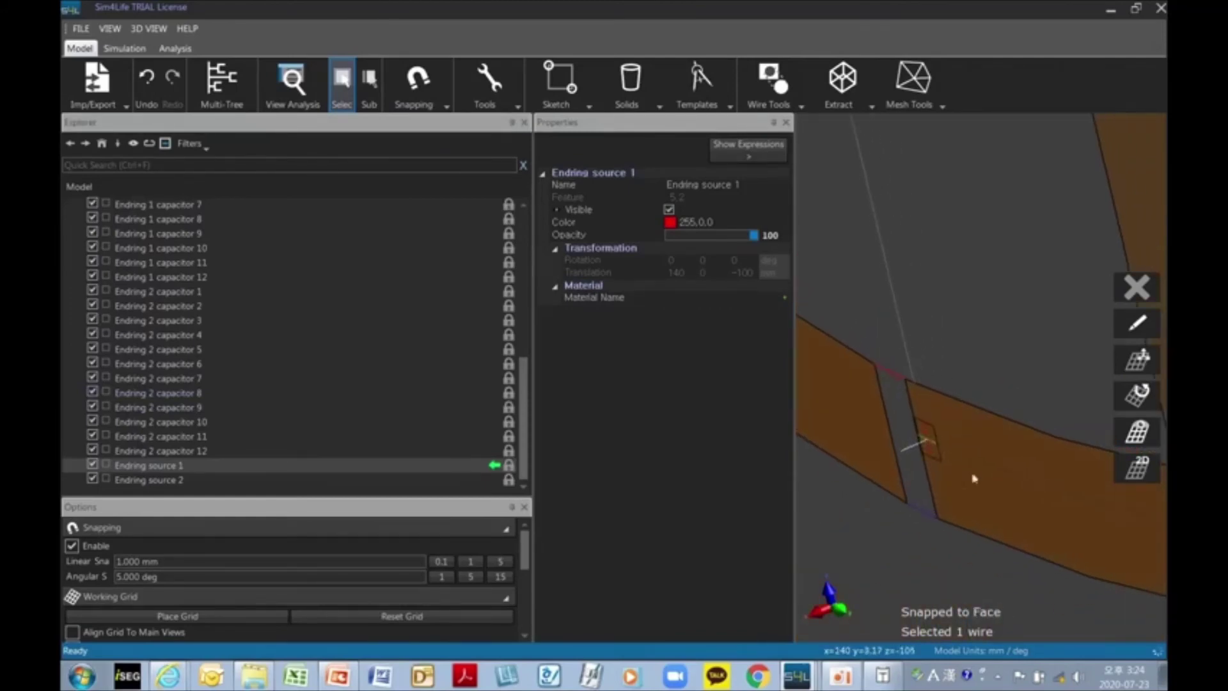
{"action": "scroll", "coordinate": [973, 508], "scroll_direction": "down", "scroll_amount": 3}
{"action": "scroll", "coordinate": [1006, 513], "scroll_direction": "down", "scroll_amount": 3}
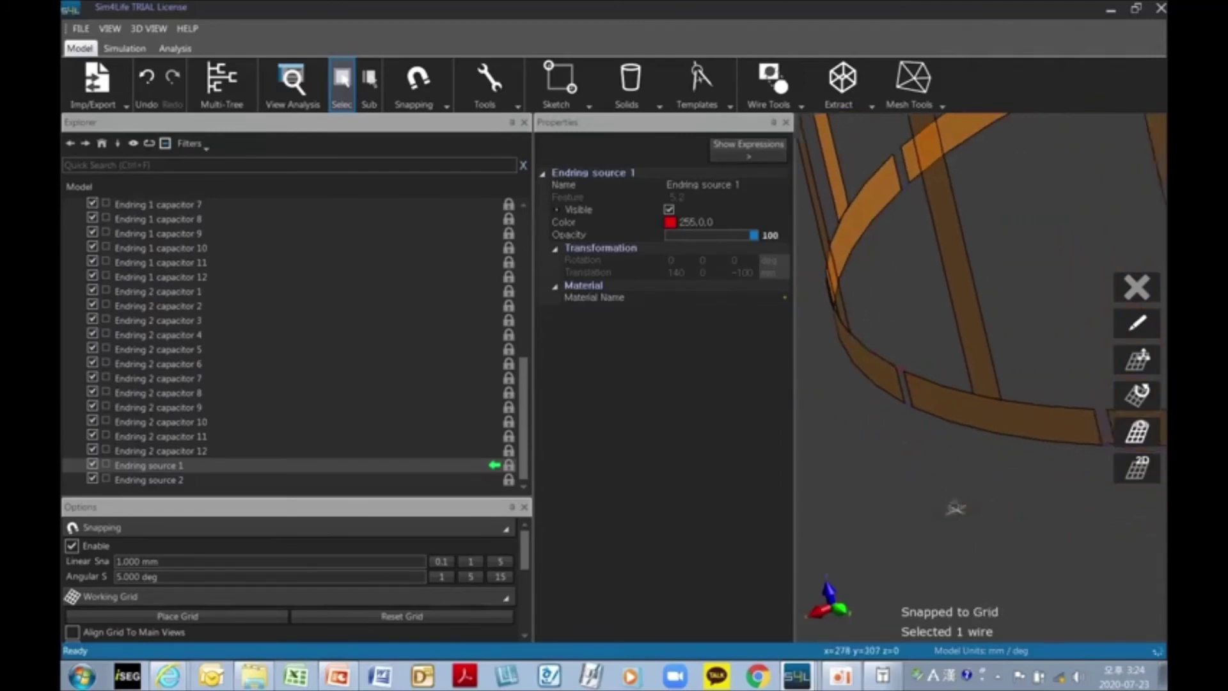
{"action": "scroll", "coordinate": [970, 521], "scroll_direction": "down", "scroll_amount": 3}
{"action": "left_click", "coordinate": [149, 480]}
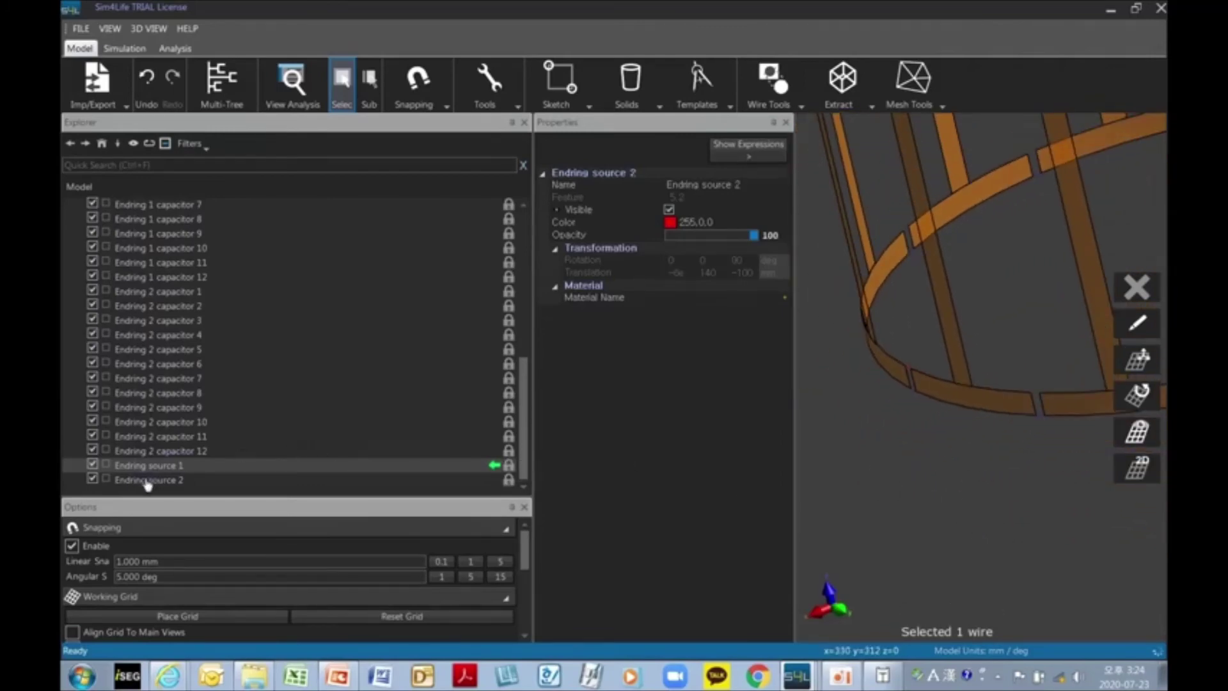
{"action": "scroll", "coordinate": [998, 486], "scroll_direction": "up", "scroll_amount": 3}
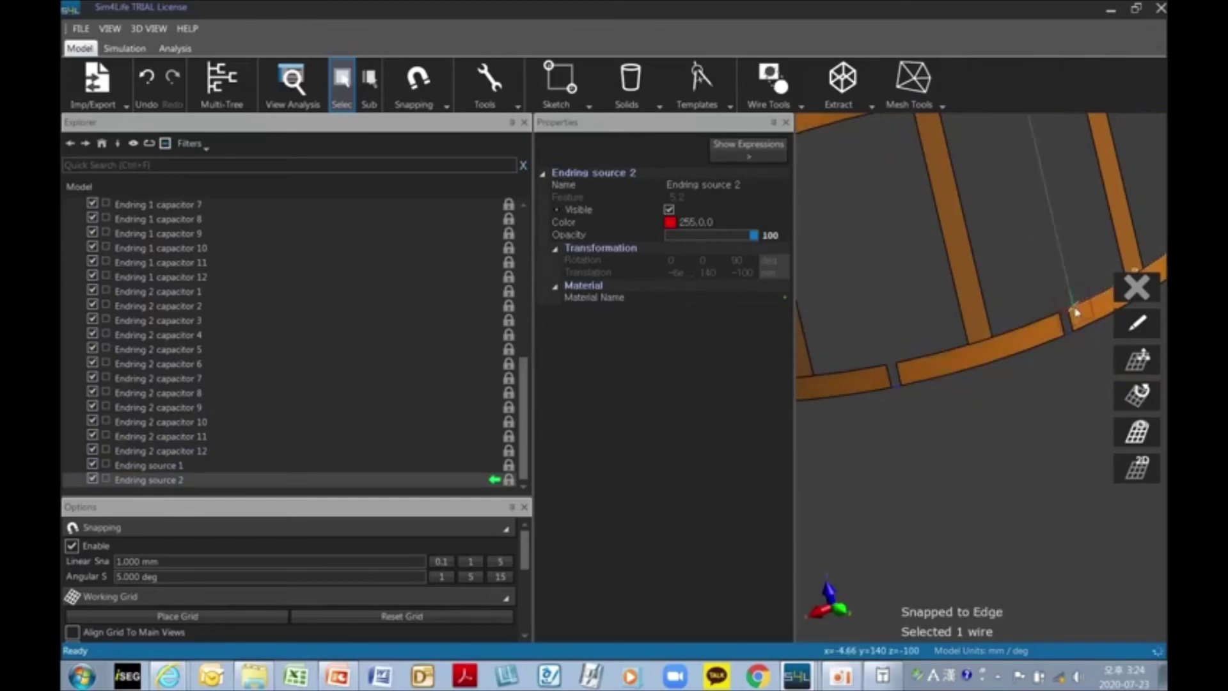
{"action": "middle_click_drag", "start_coordinate": [1028, 483], "coordinate": [1039, 483]}
{"action": "scroll", "coordinate": [991, 480], "scroll_direction": "down", "scroll_amount": 5}
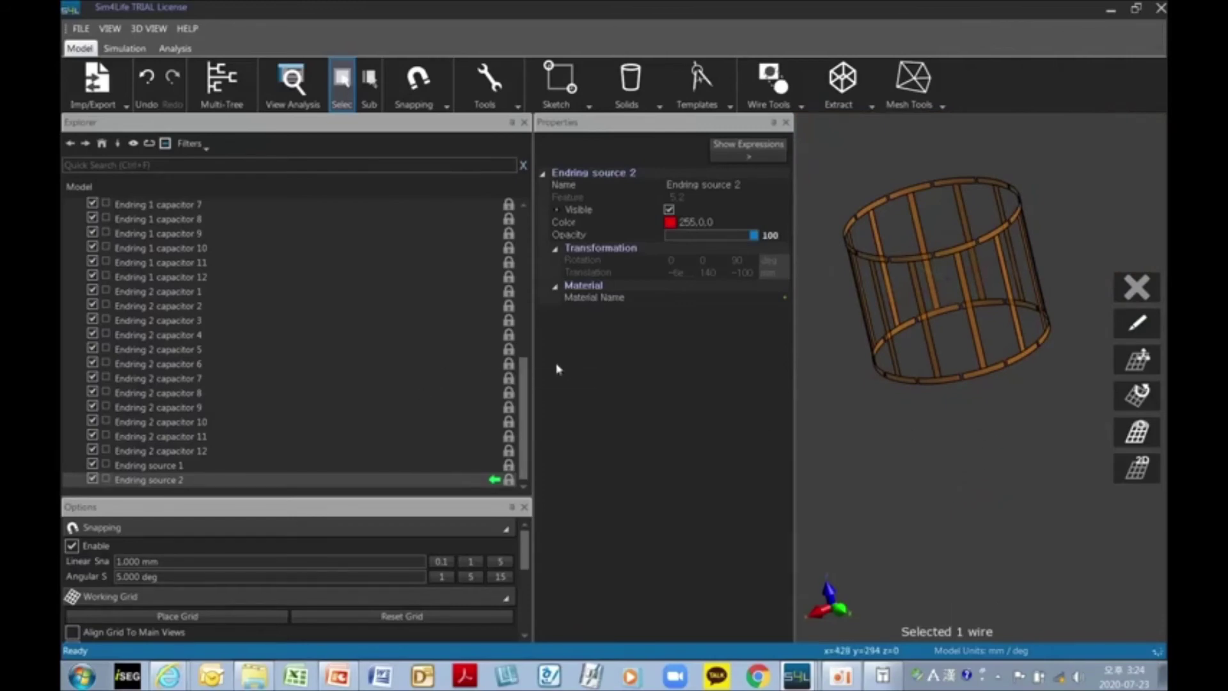
Step: Evaluate Birdcage 1 in the BCAGE Editor and enlarge the Birdcage-Builder Report to show all of its values
{"action": "scroll", "coordinate": [147, 313], "scroll_direction": "up", "scroll_amount": 8}
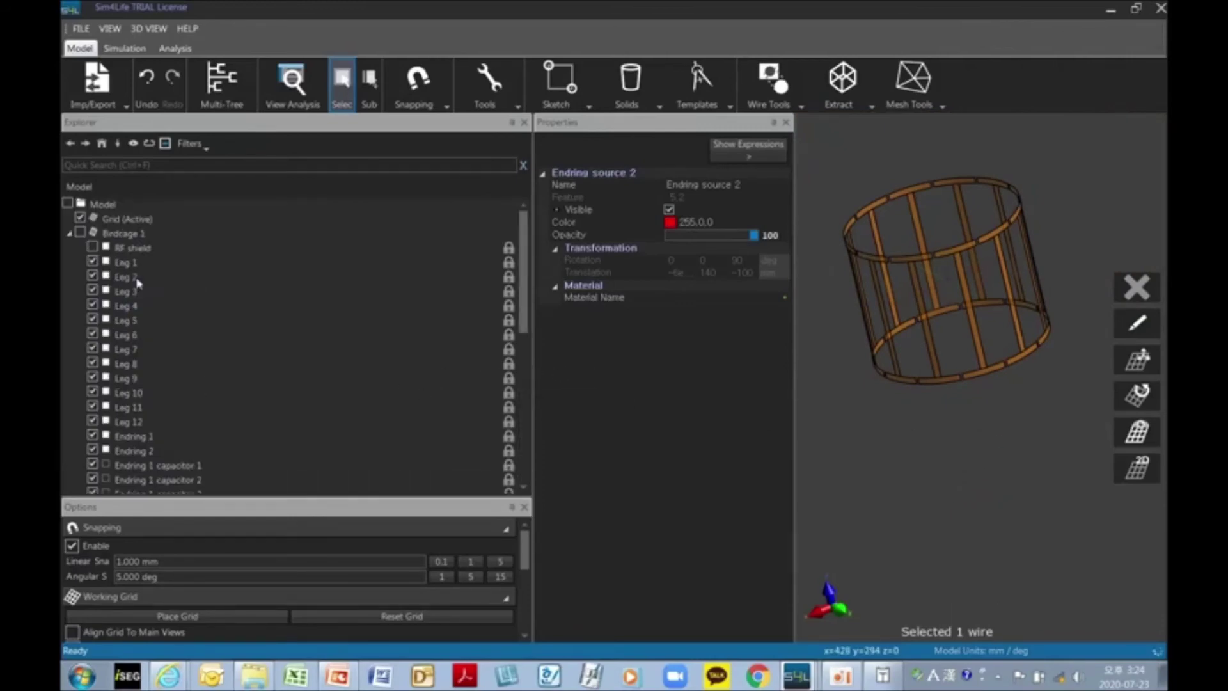
{"action": "left_click", "coordinate": [120, 236]}
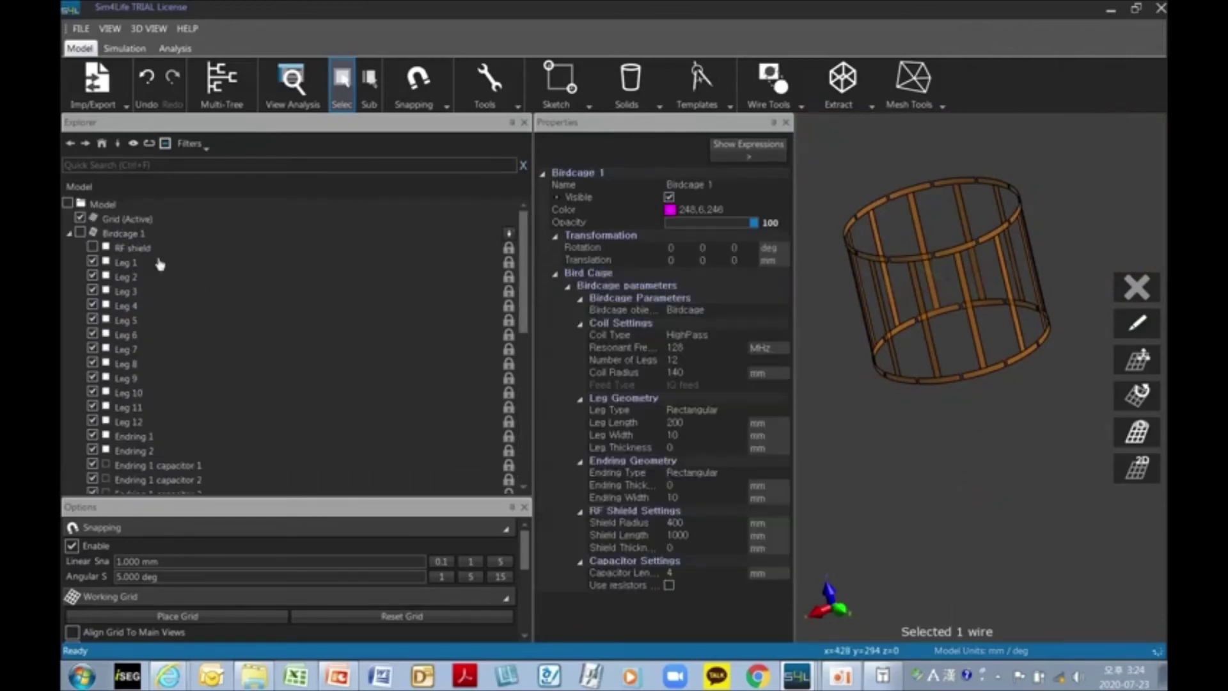
{"action": "left_click", "coordinate": [697, 90]}
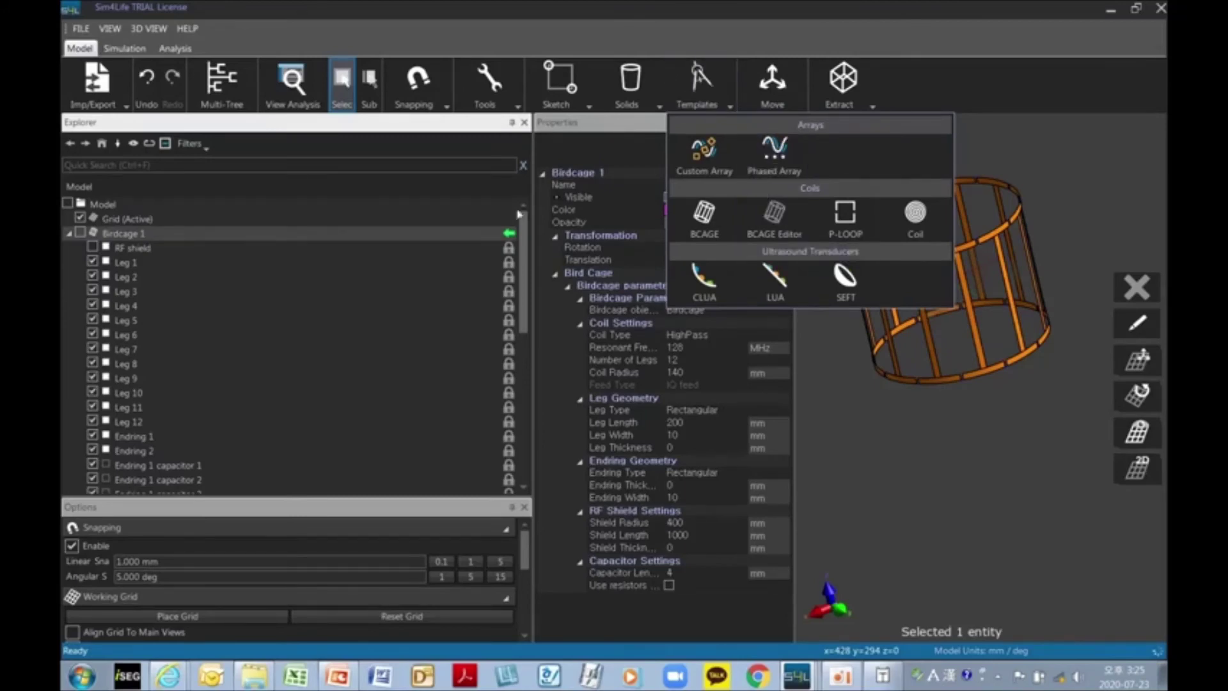
{"action": "left_click", "coordinate": [775, 217]}
{"action": "left_click", "coordinate": [739, 523]}
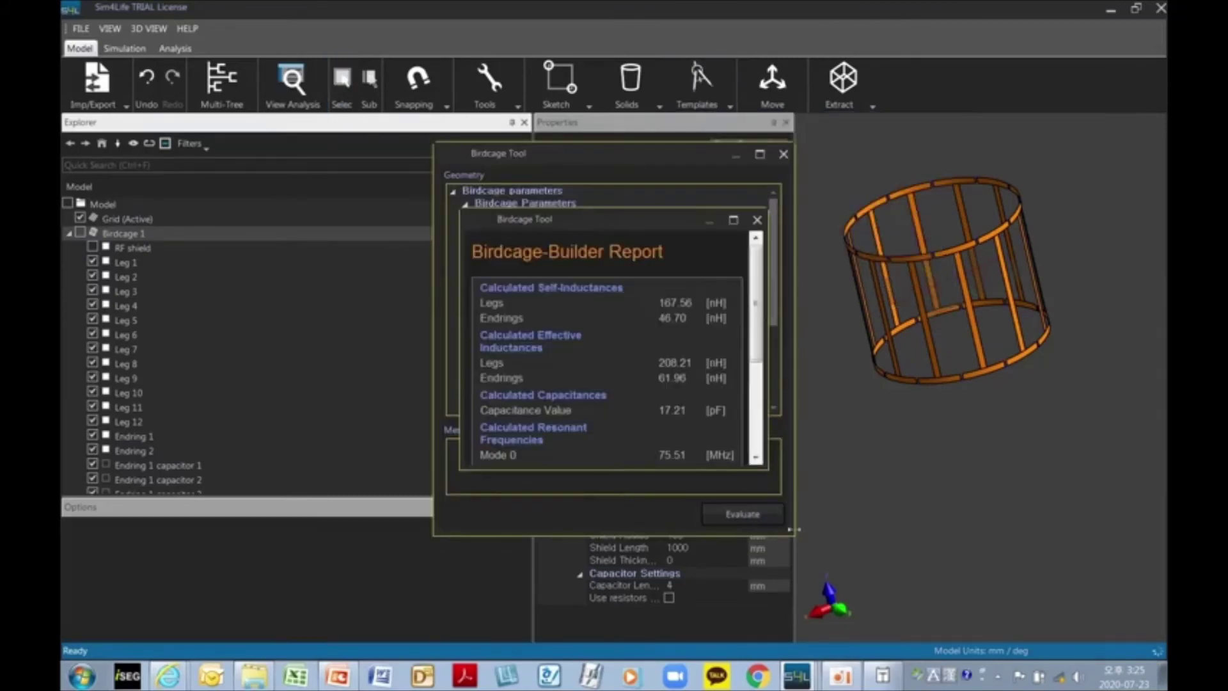
{"action": "left_click_drag", "start_coordinate": [648, 220], "coordinate": [523, 179]}
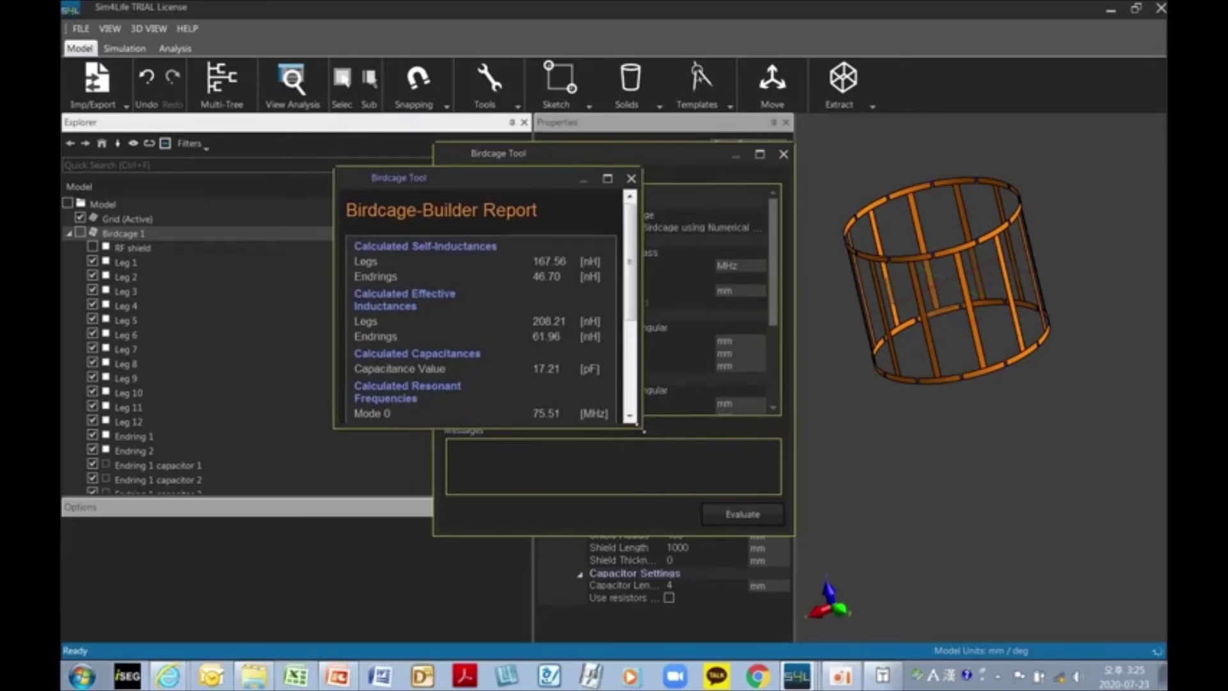
{"action": "left_click_drag", "start_coordinate": [643, 429], "coordinate": [751, 587]}
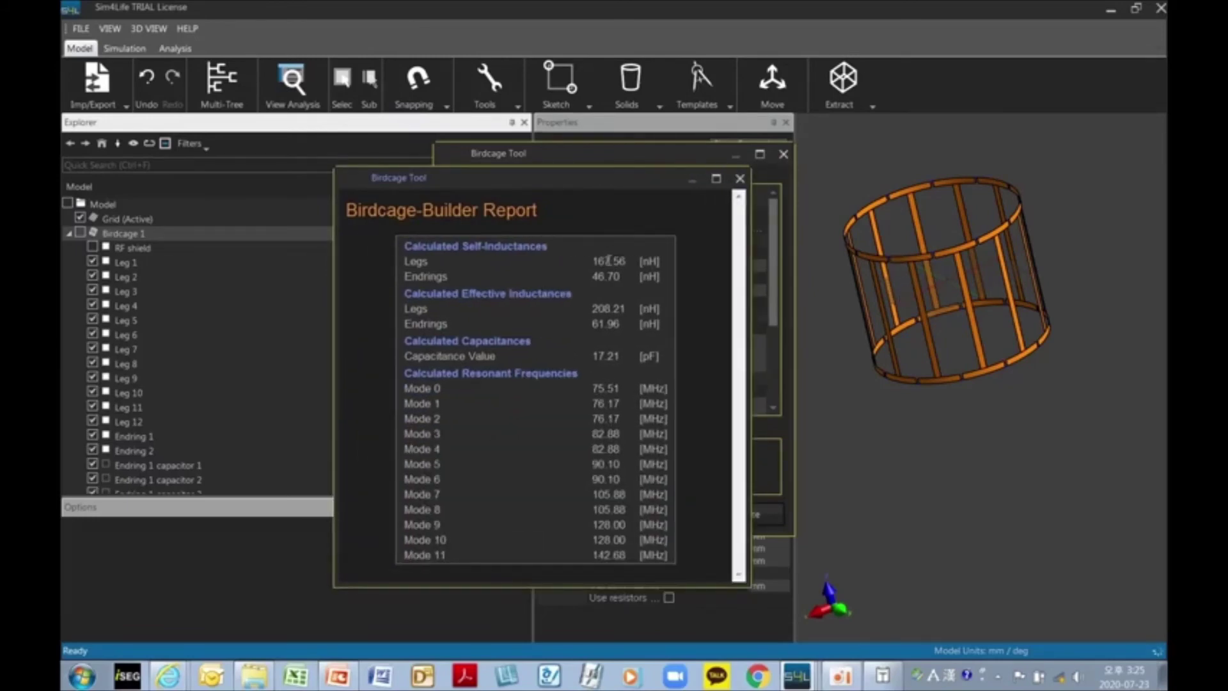
Step: Examine the report's calculated self-inductances and the resonant frequencies of Mode 9 and Mode 10
{"action": "left_click_drag", "start_coordinate": [606, 261], "coordinate": [655, 280]}
{"action": "left_click", "coordinate": [658, 274]}
{"action": "left_click_drag", "start_coordinate": [668, 535], "coordinate": [405, 525]}
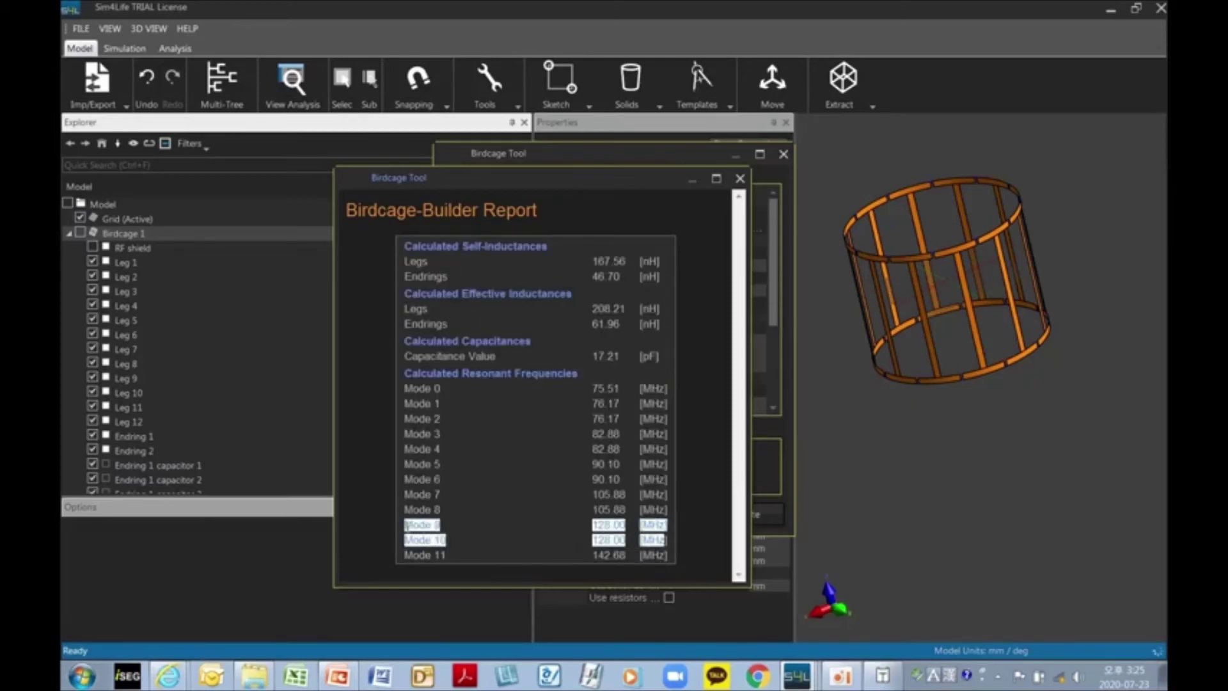
{"action": "left_click", "coordinate": [466, 557]}
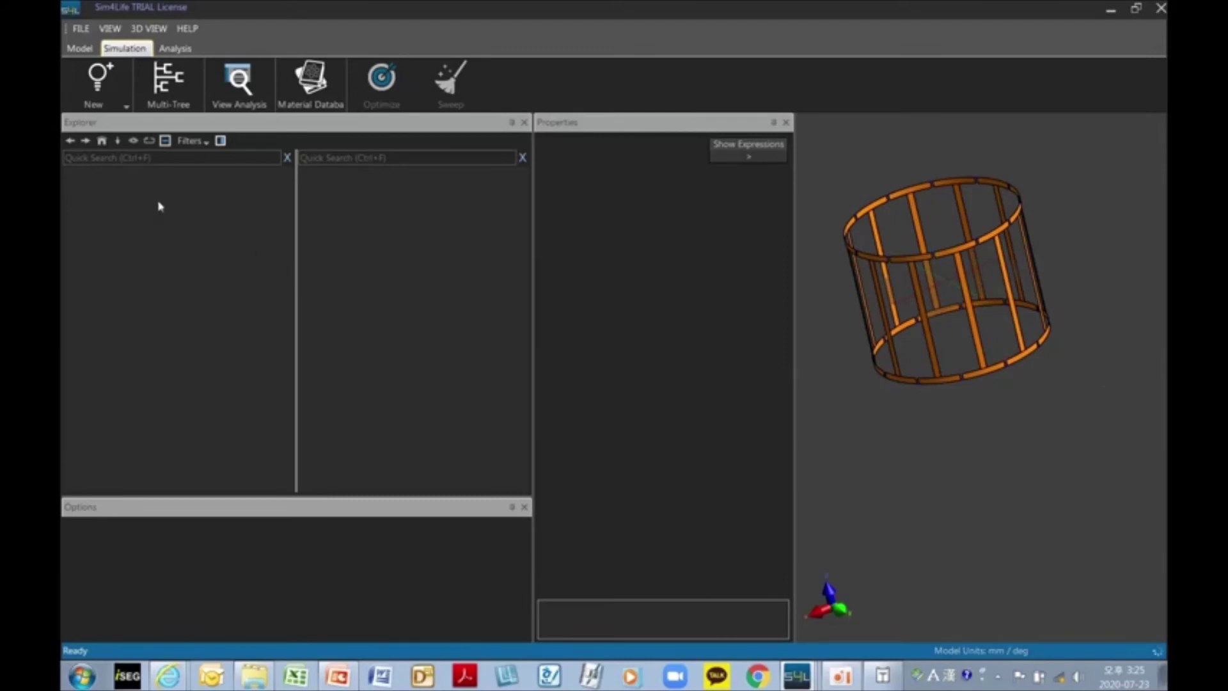
Step: Create an EM FDTD Multiport simulation and add the whole Birdcage 1 model to it
{"action": "right_click", "coordinate": [139, 196]}
{"action": "mouse_move", "coordinate": [170, 202]}
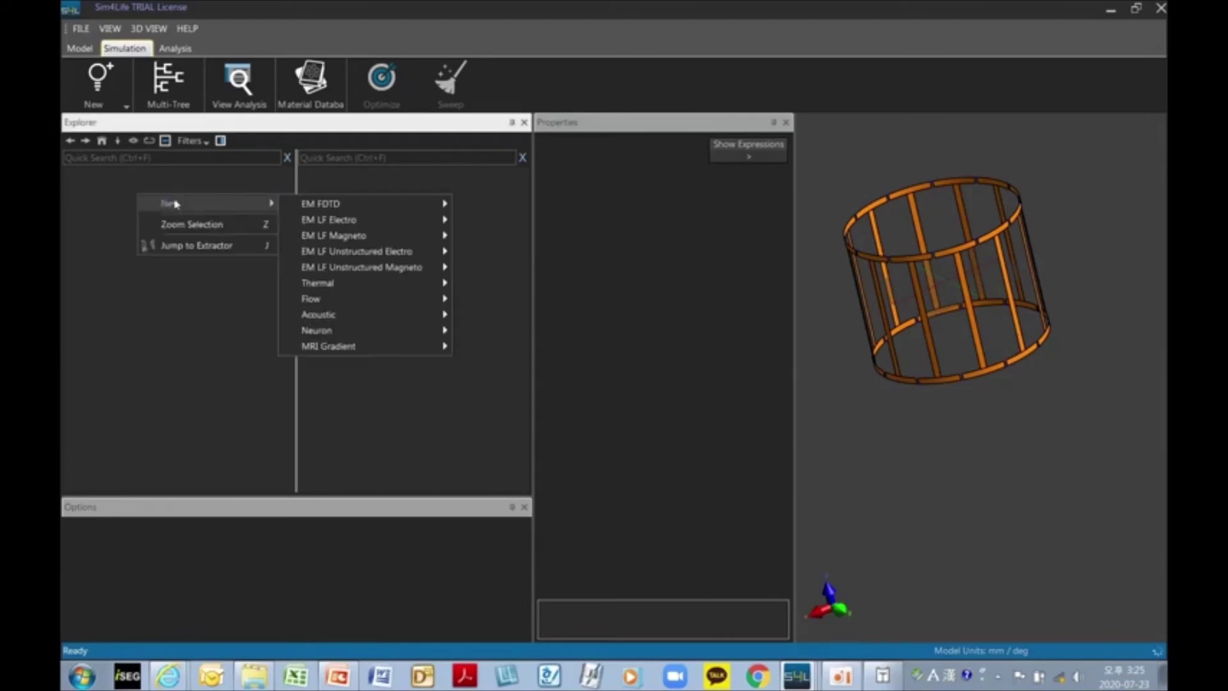
{"action": "mouse_move", "coordinate": [384, 204]}
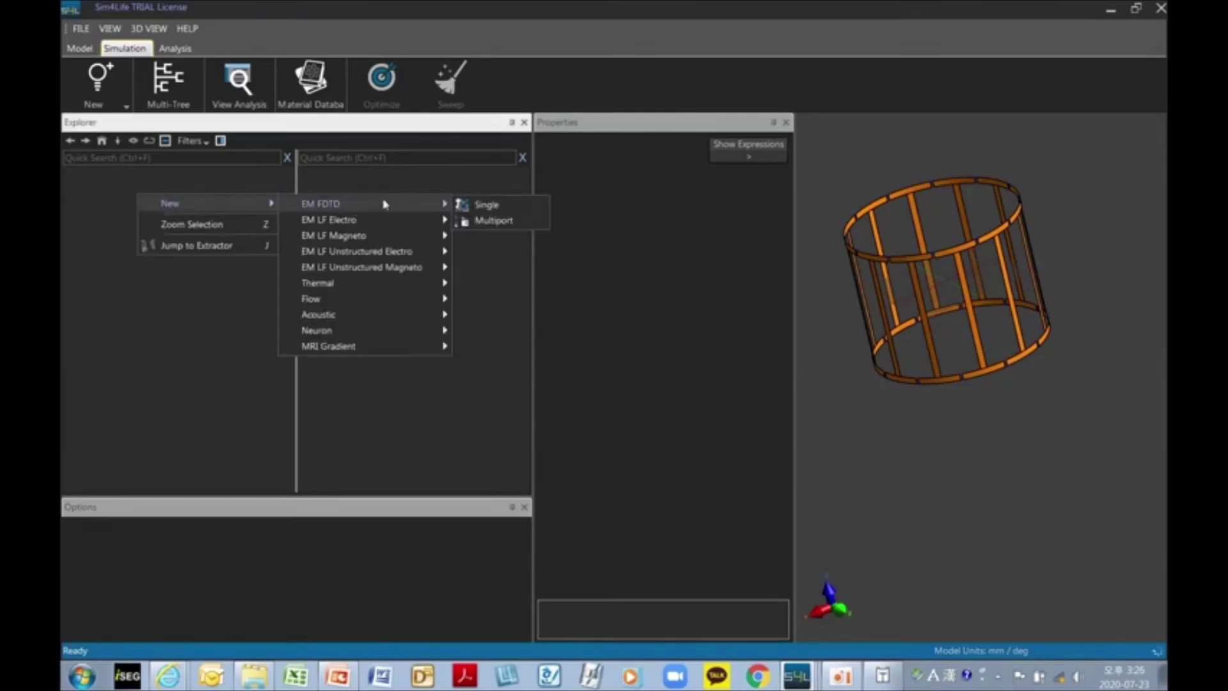
{"action": "left_click", "coordinate": [493, 221]}
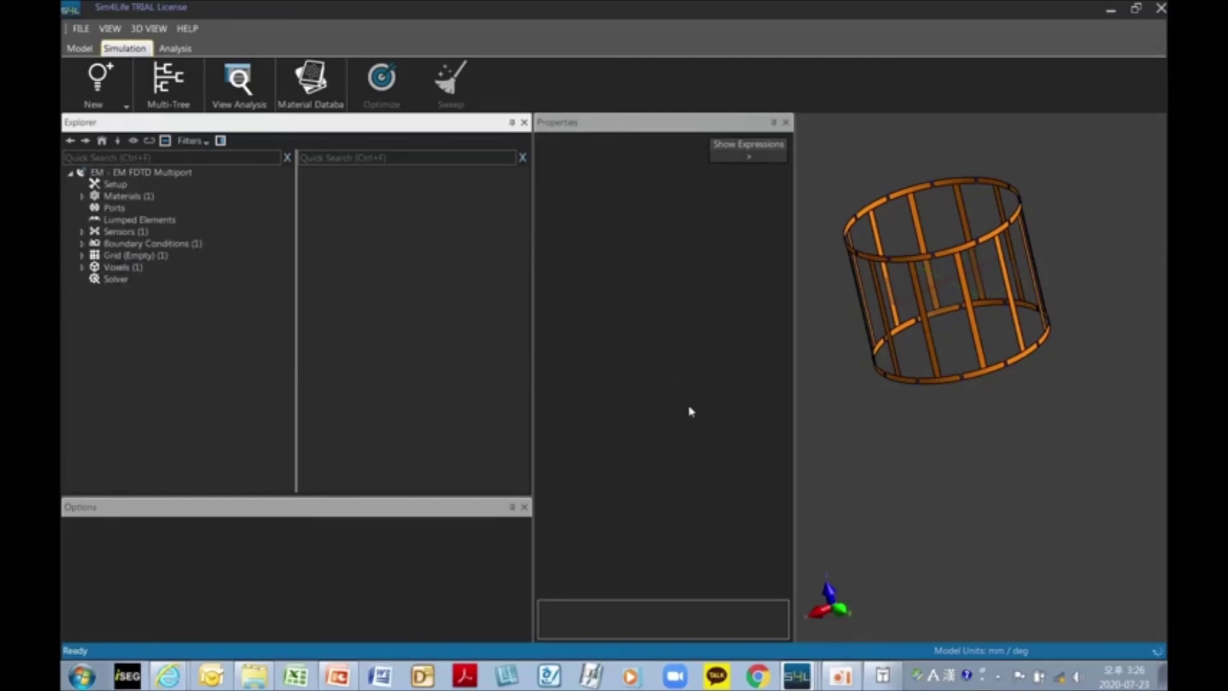
{"action": "left_click", "coordinate": [167, 84]}
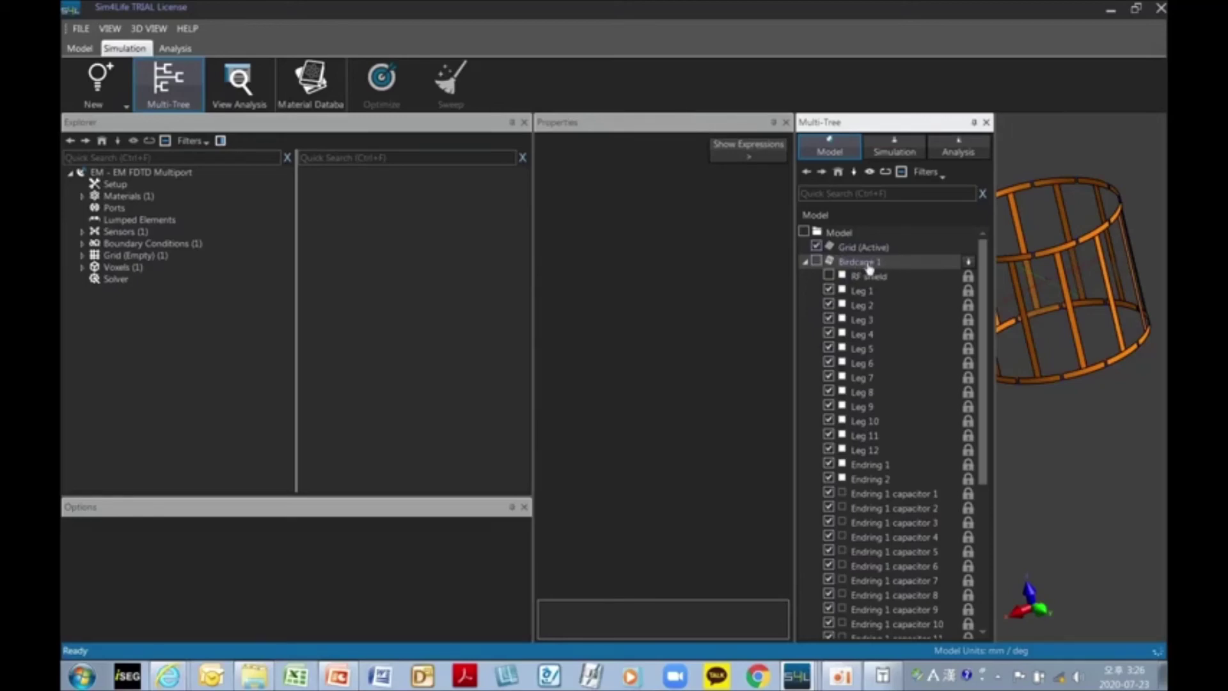
{"action": "left_click_drag", "start_coordinate": [869, 268], "coordinate": [127, 180]}
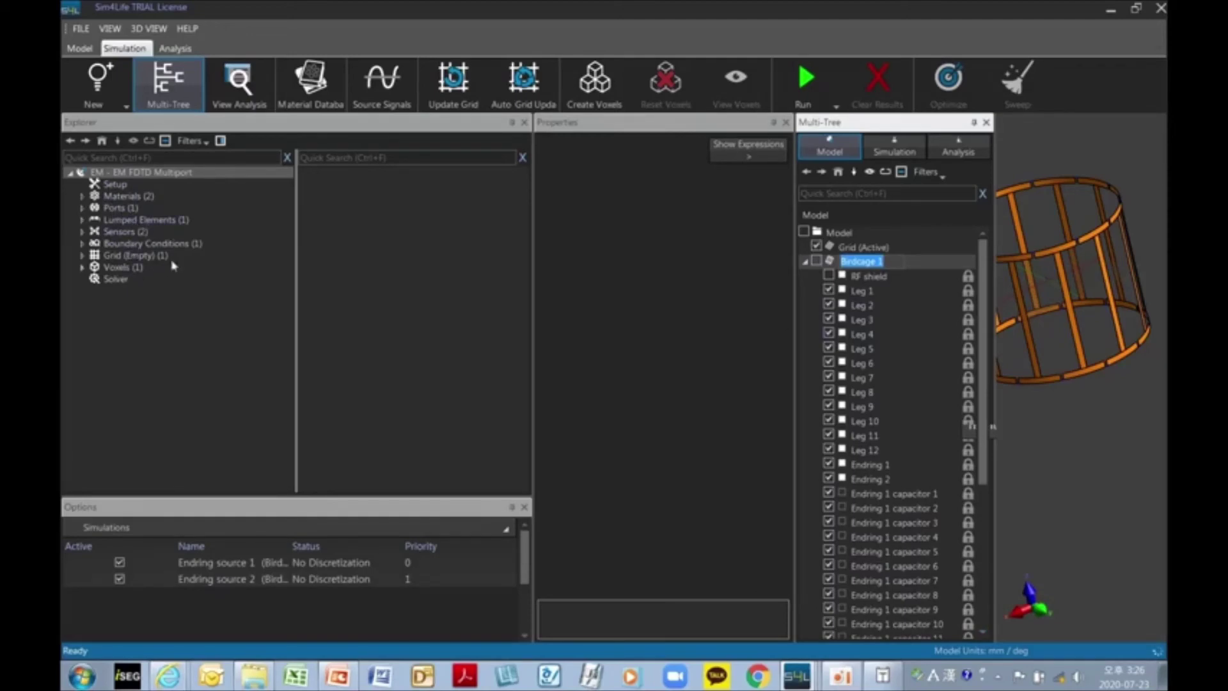
Step: Set the simulation time to 200 periods in the multiport simulation's setup
{"action": "left_click", "coordinate": [115, 186]}
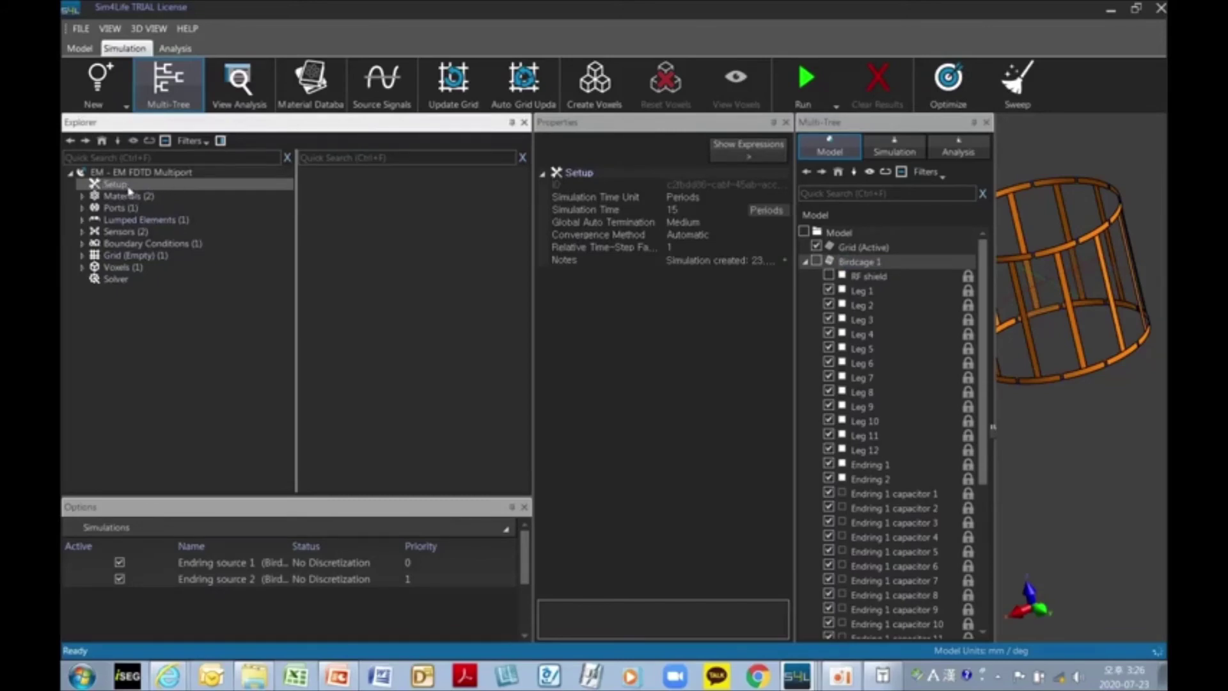
{"action": "left_click", "coordinate": [587, 210]}
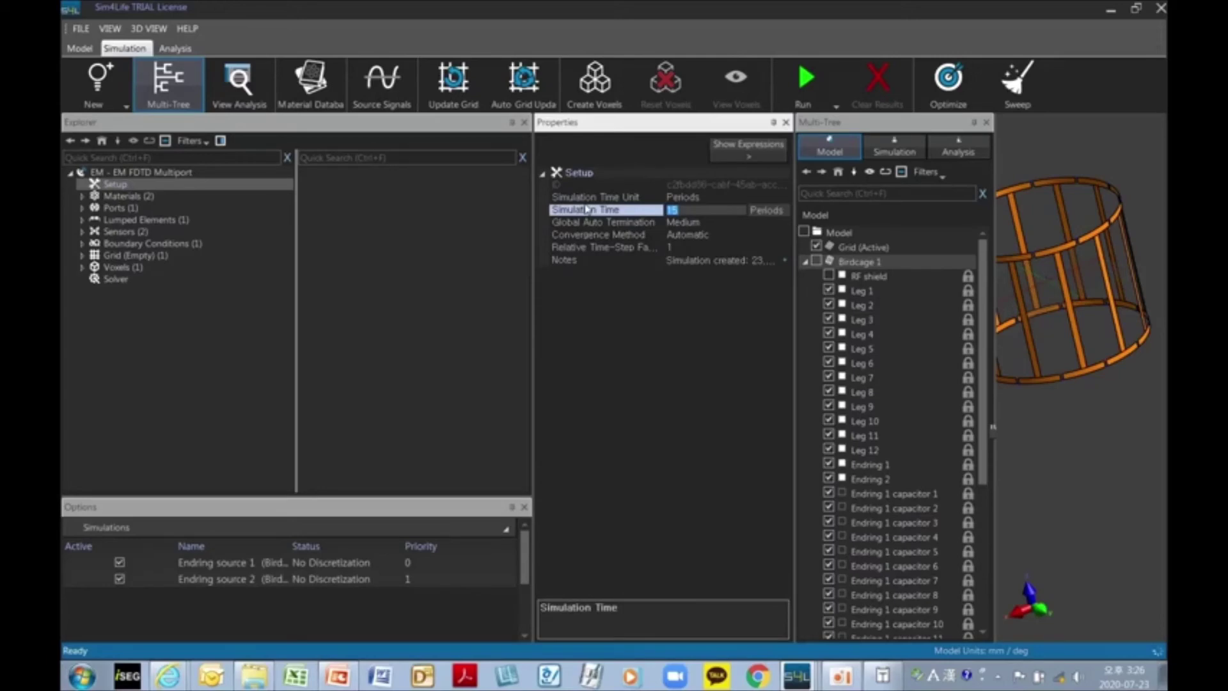
{"action": "type", "text": "23"}
{"action": "key", "text": "Return"}
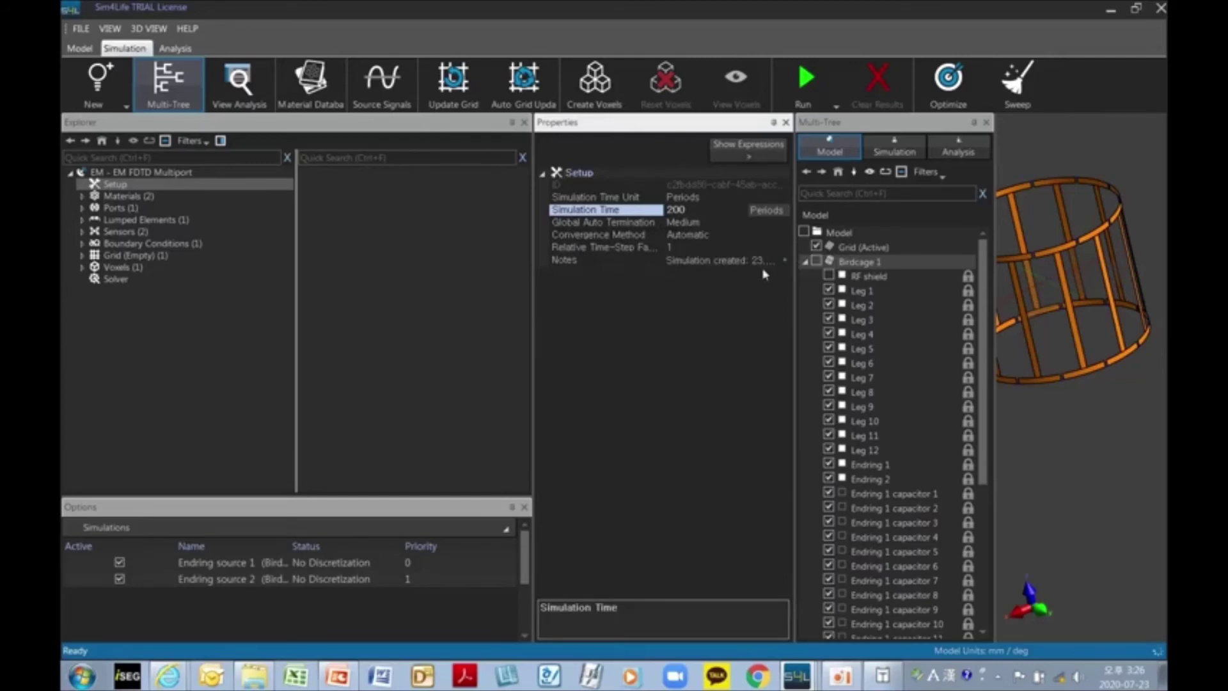
Step: Check the material settings assigned to the birdcage conductors and rename that material group PEC
{"action": "left_click", "coordinate": [83, 199]}
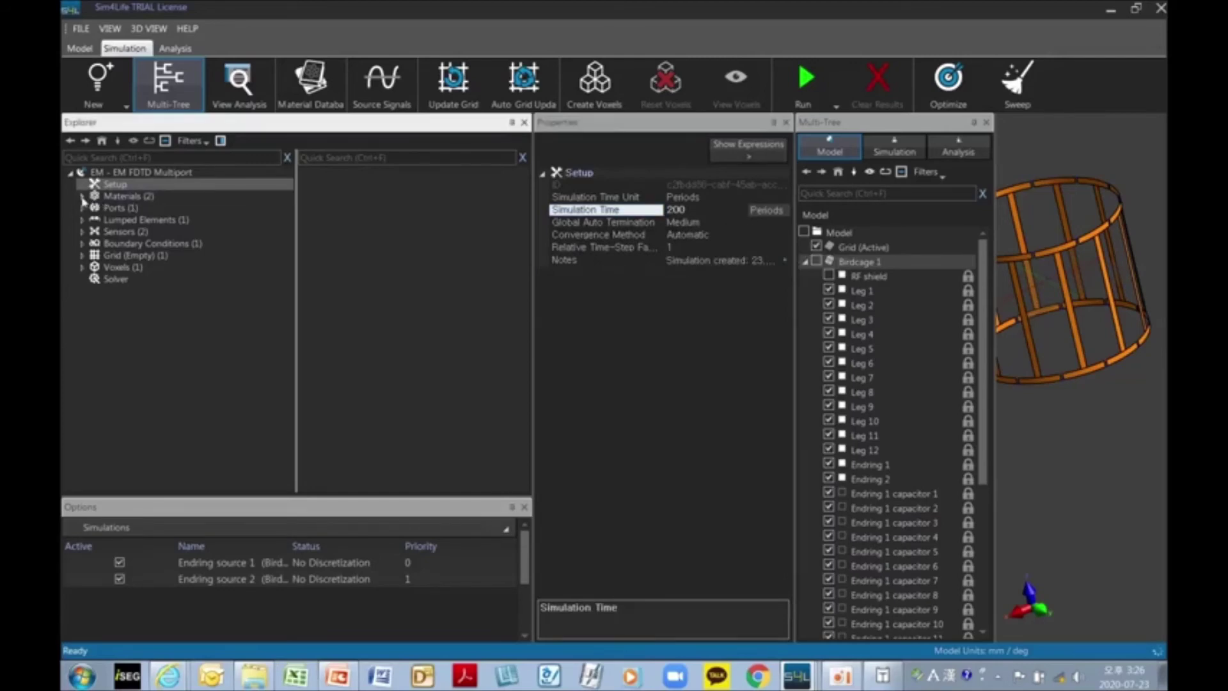
{"action": "left_click", "coordinate": [122, 197]}
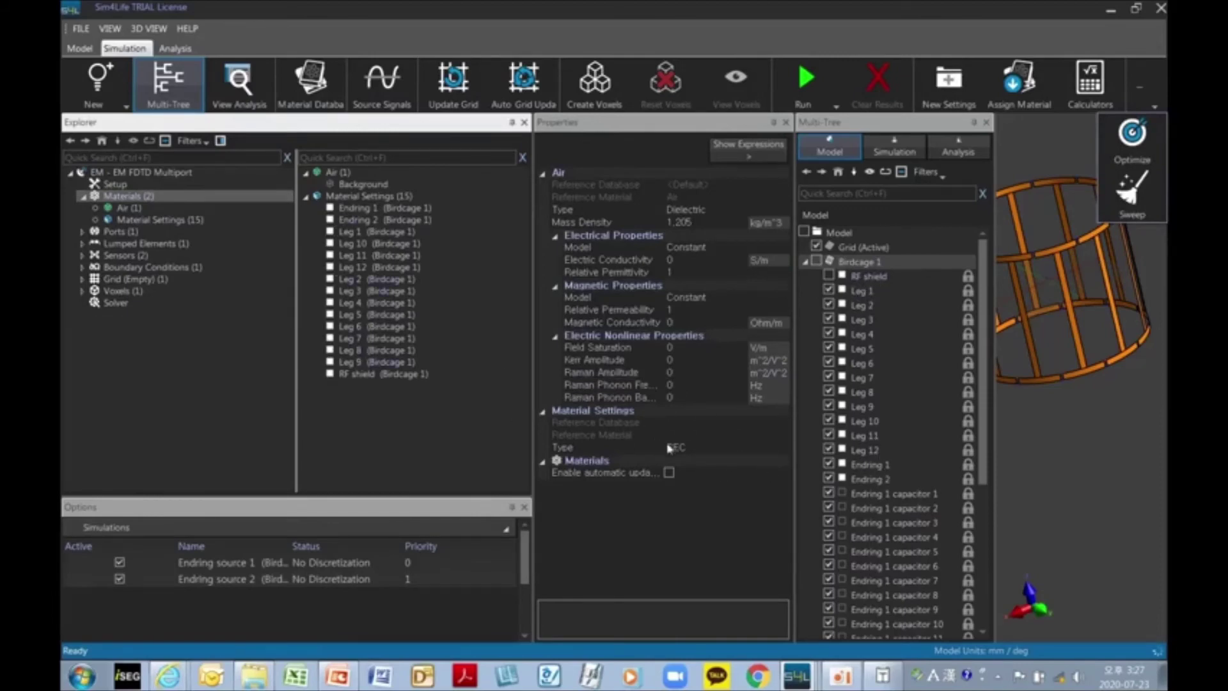
{"action": "left_click", "coordinate": [368, 196]}
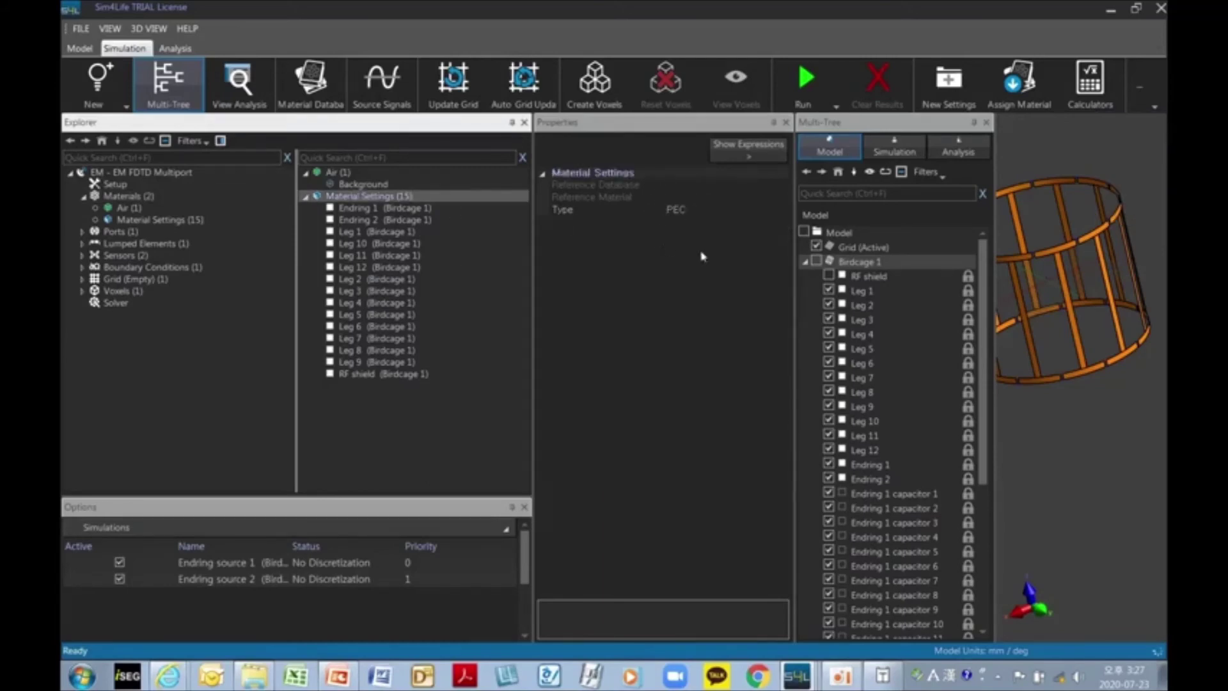
{"action": "left_click", "coordinate": [140, 223]}
{"action": "right_click", "coordinate": [152, 224]}
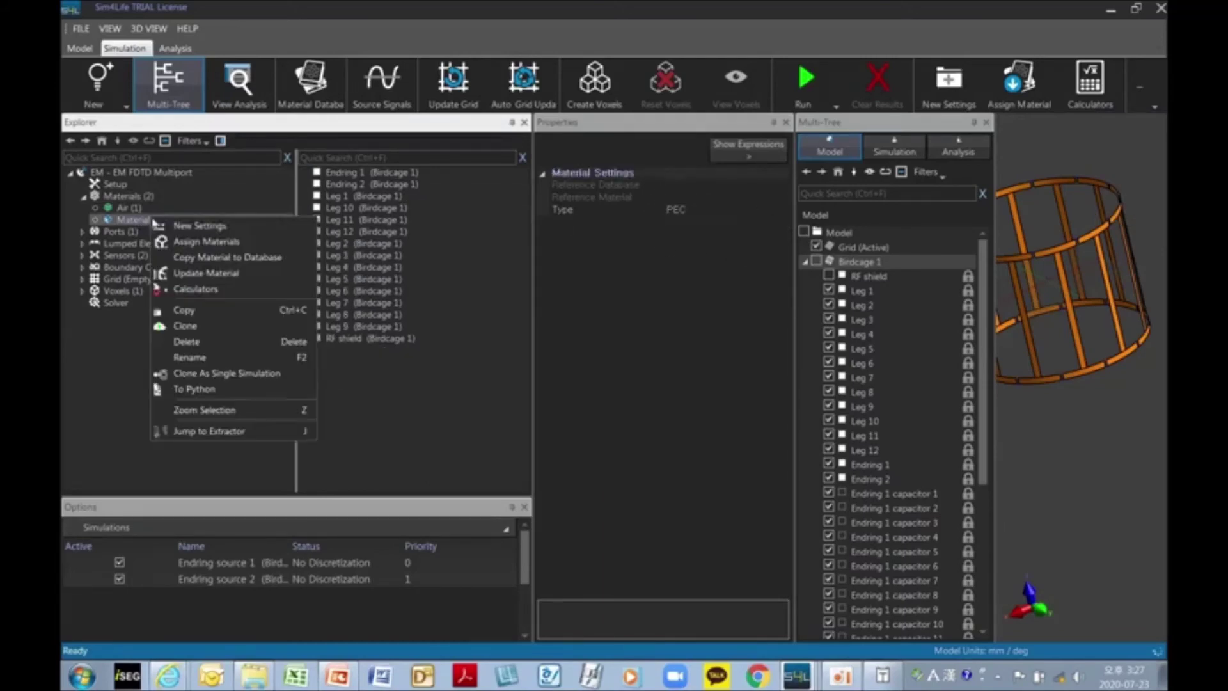
{"action": "left_click", "coordinate": [211, 357]}
{"action": "type", "text": "PEC"}
{"action": "key", "text": "Return"}
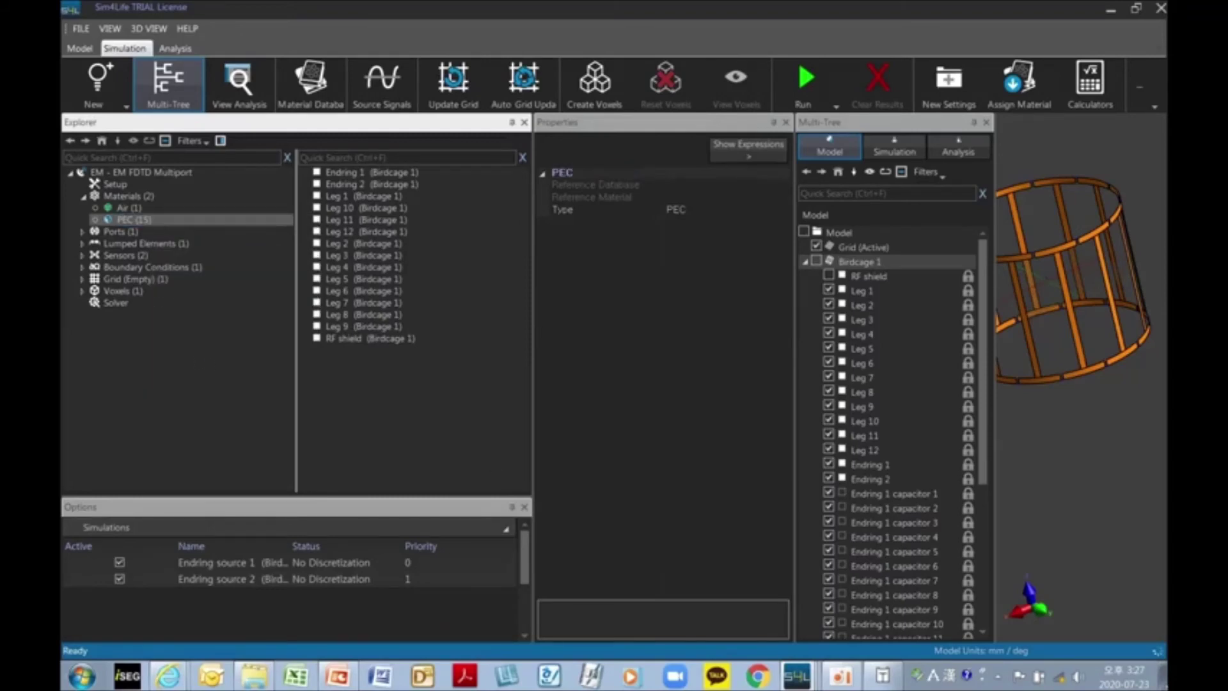
Step: Review the edge port settings of the two endring sources and the element settings of the endring capacitors
{"action": "left_click", "coordinate": [83, 209]}
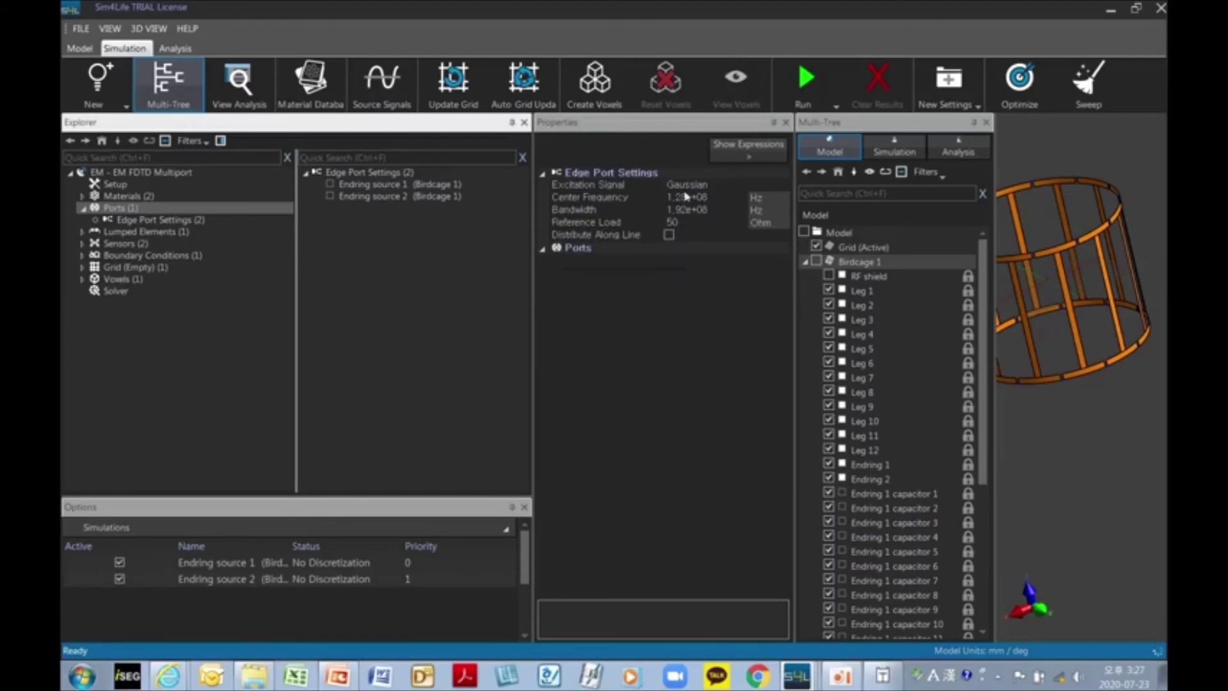
{"action": "mouse_move", "coordinate": [766, 216]}
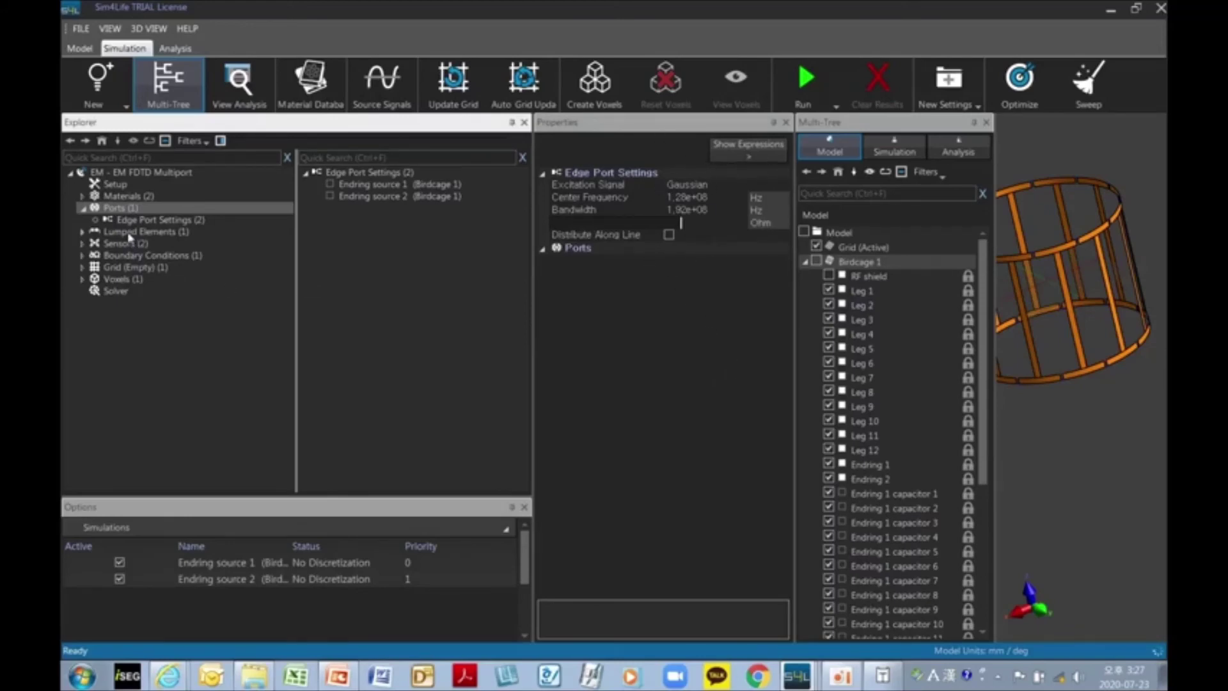
{"action": "left_click", "coordinate": [130, 233]}
{"action": "left_click", "coordinate": [82, 209]}
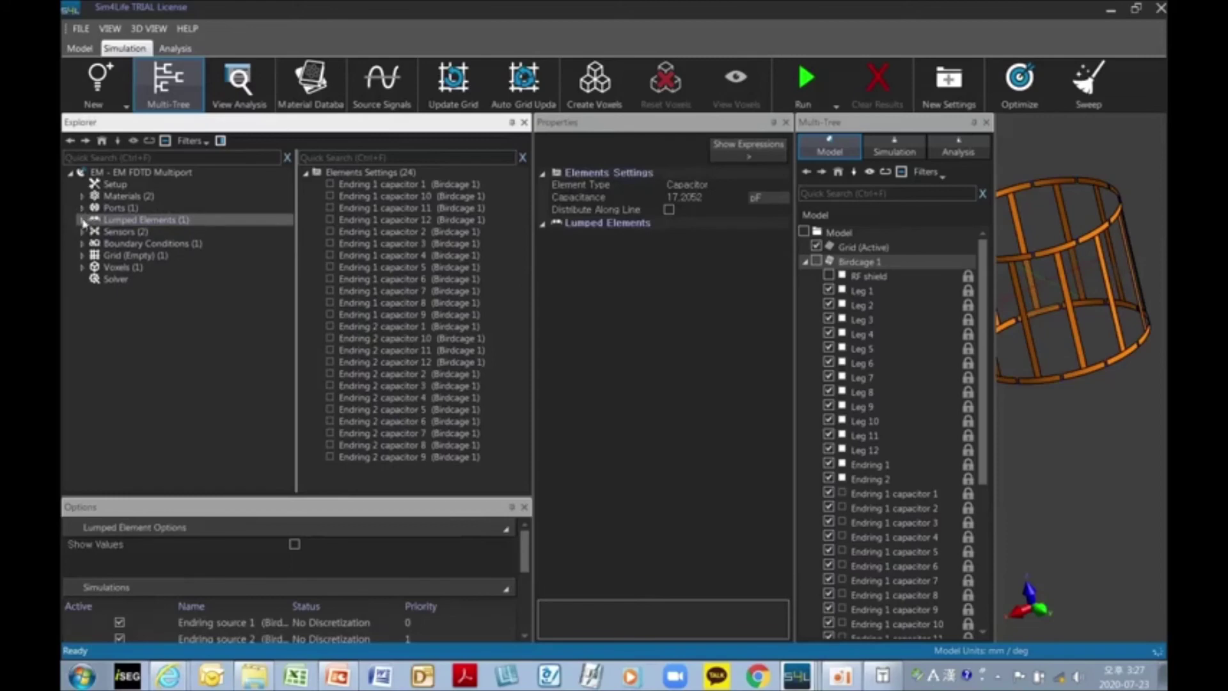
{"action": "left_click", "coordinate": [83, 221]}
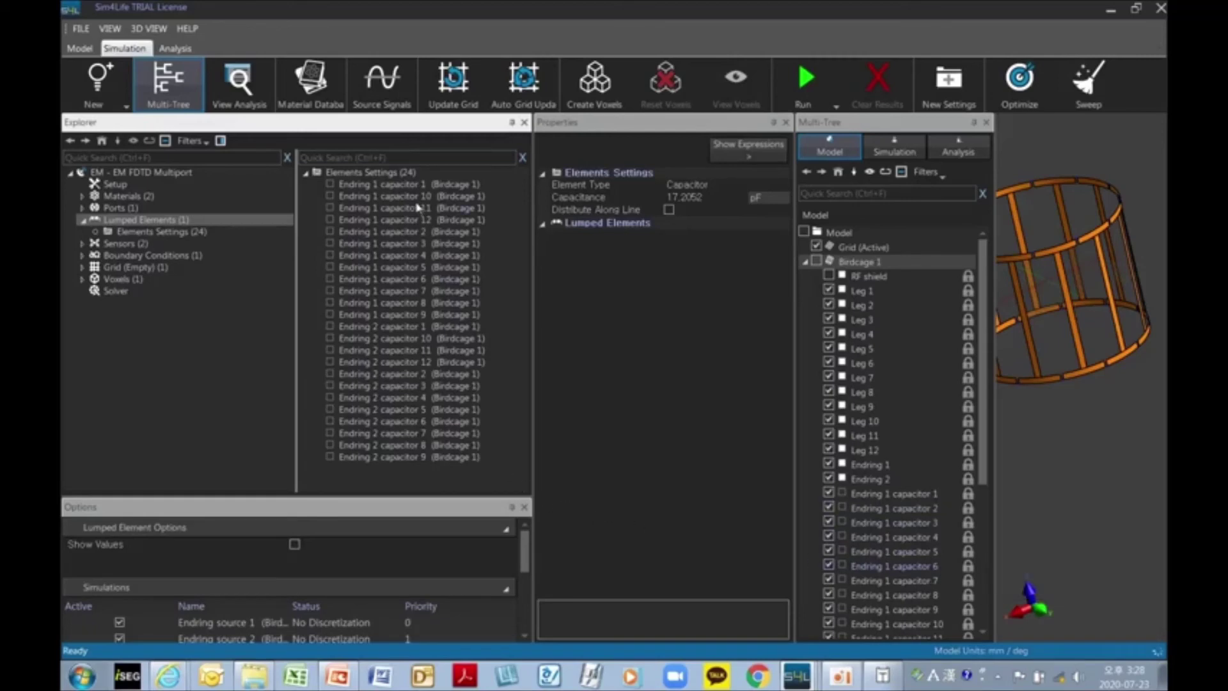
{"action": "left_click", "coordinate": [387, 174]}
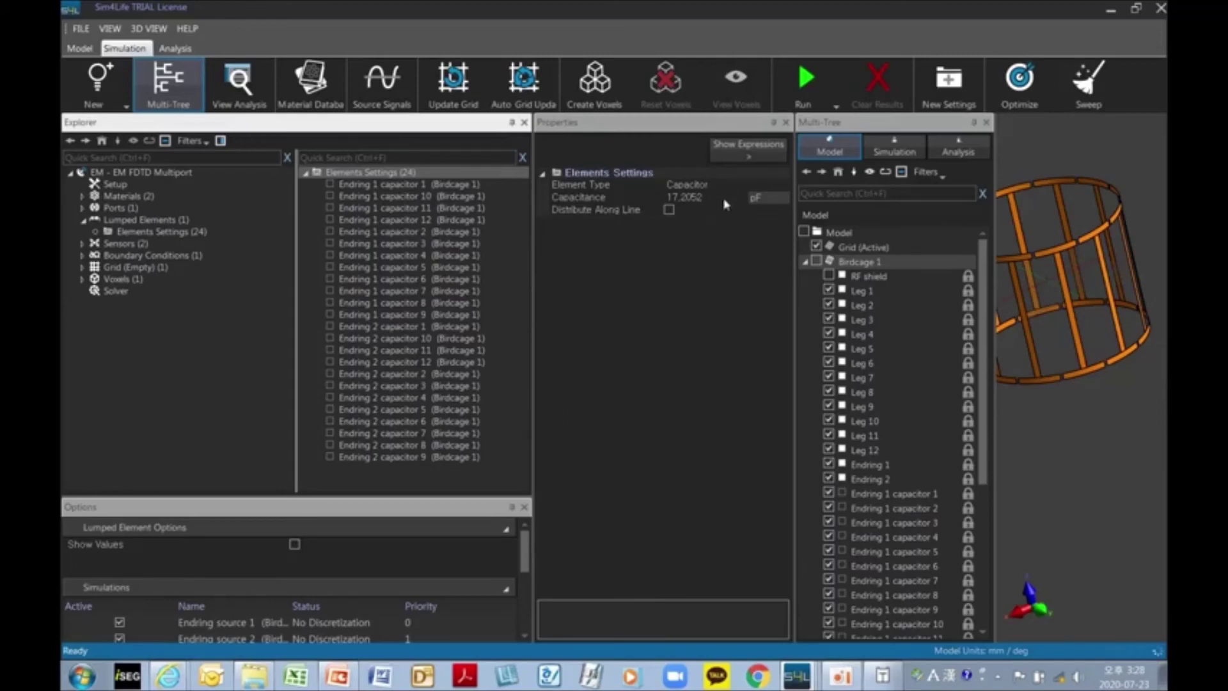
{"action": "left_click", "coordinate": [89, 221]}
Step: Review the sensor and boundary condition settings, and close the Multi-Tree view
{"action": "left_click", "coordinate": [141, 234]}
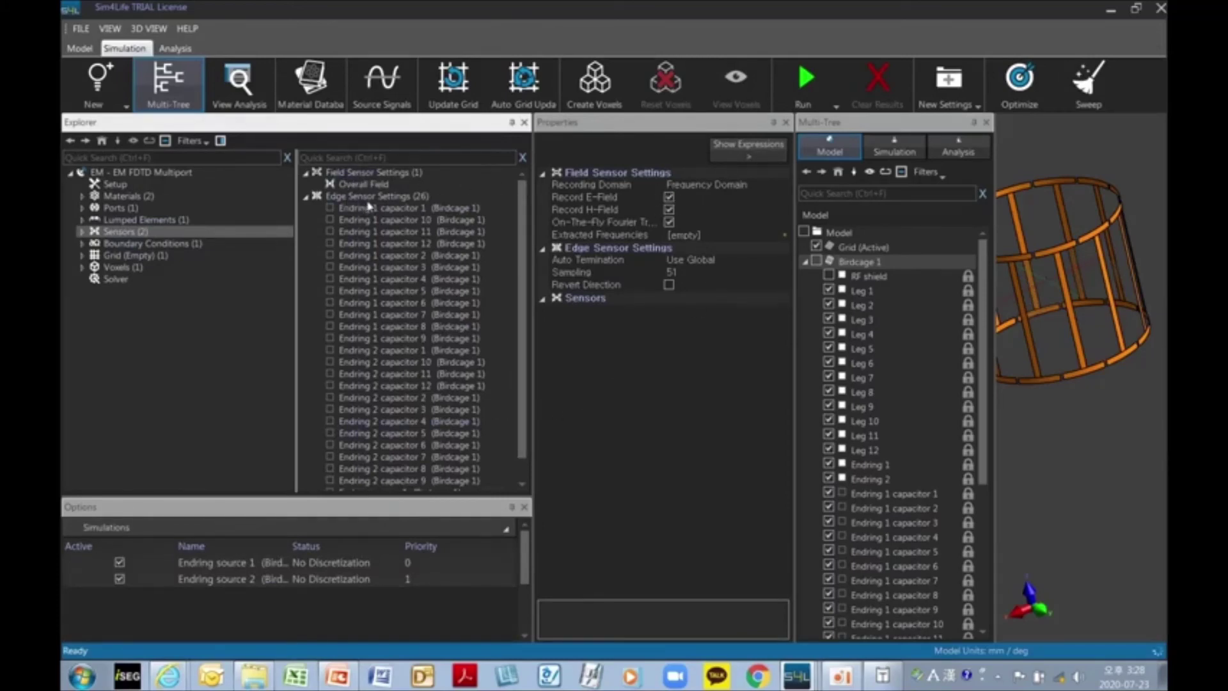
{"action": "left_click", "coordinate": [138, 243]}
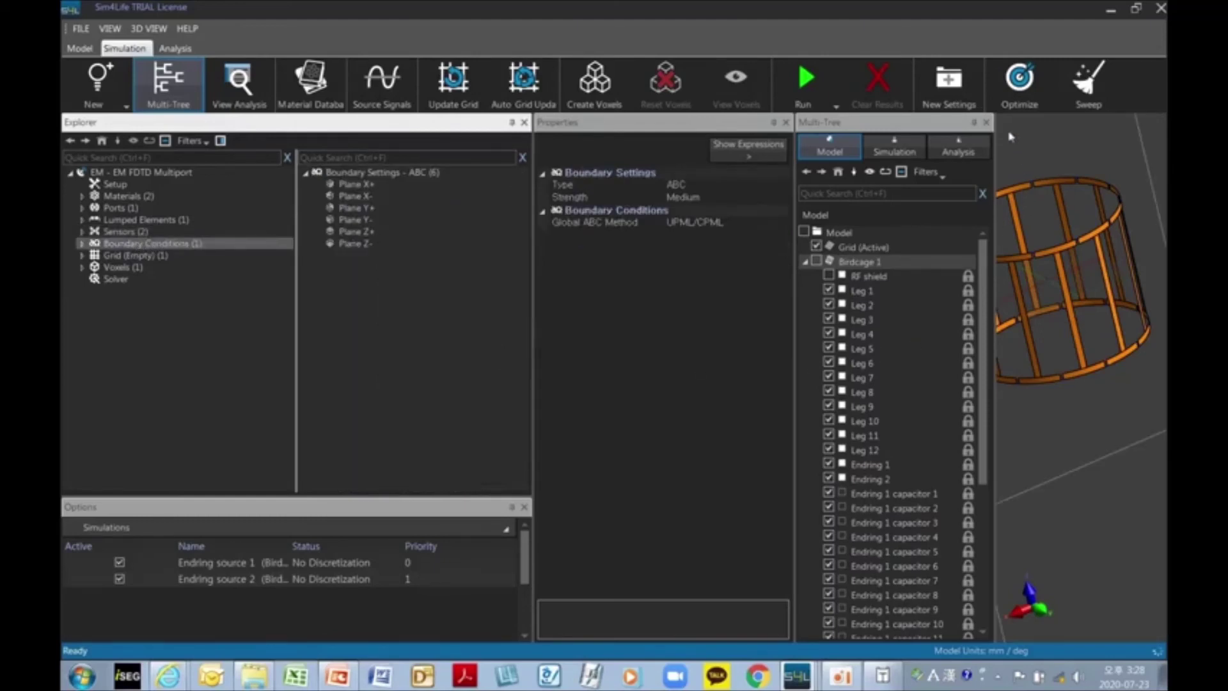
{"action": "left_click", "coordinate": [986, 122]}
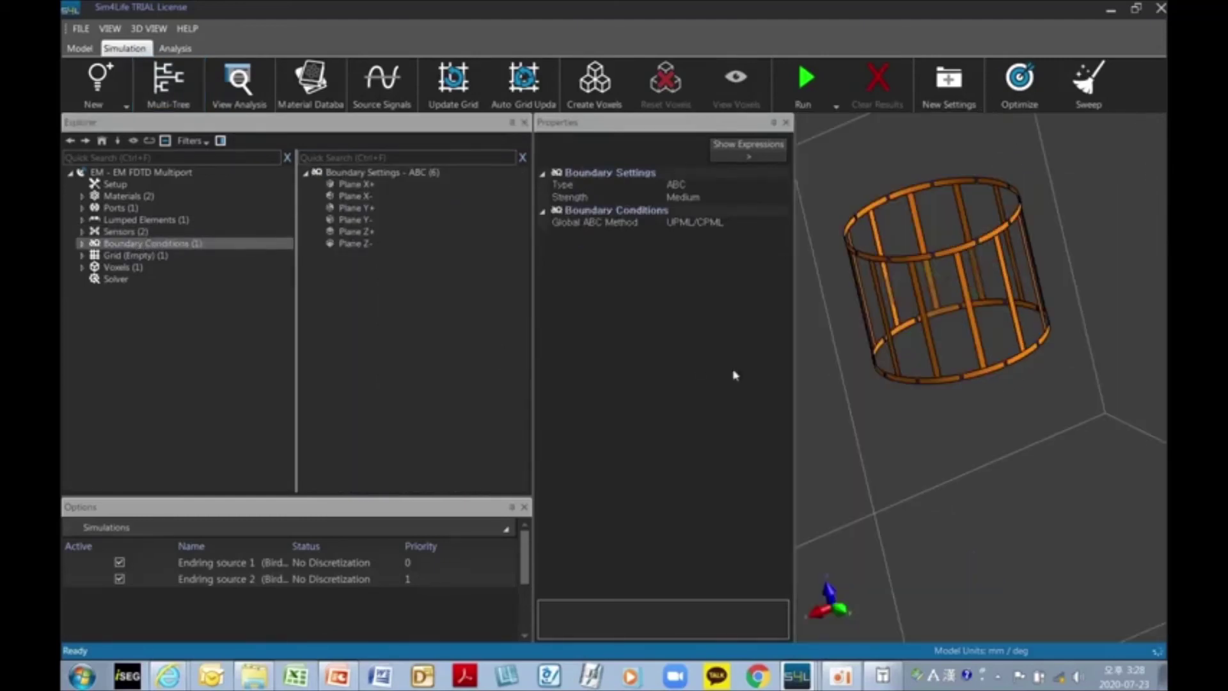
Step: Generate the simulation grid with automatic grid updating and inspect its lines around the birdcage's legs and end ring
{"action": "left_click", "coordinate": [131, 256]}
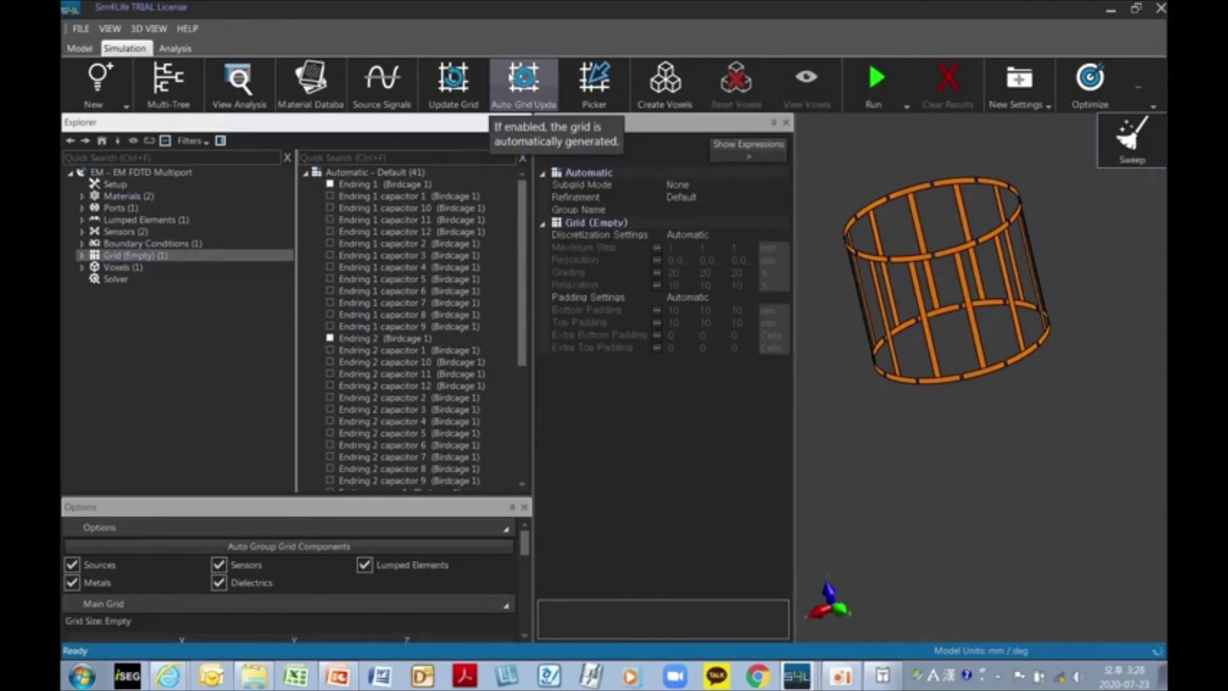
{"action": "left_click", "coordinate": [518, 80]}
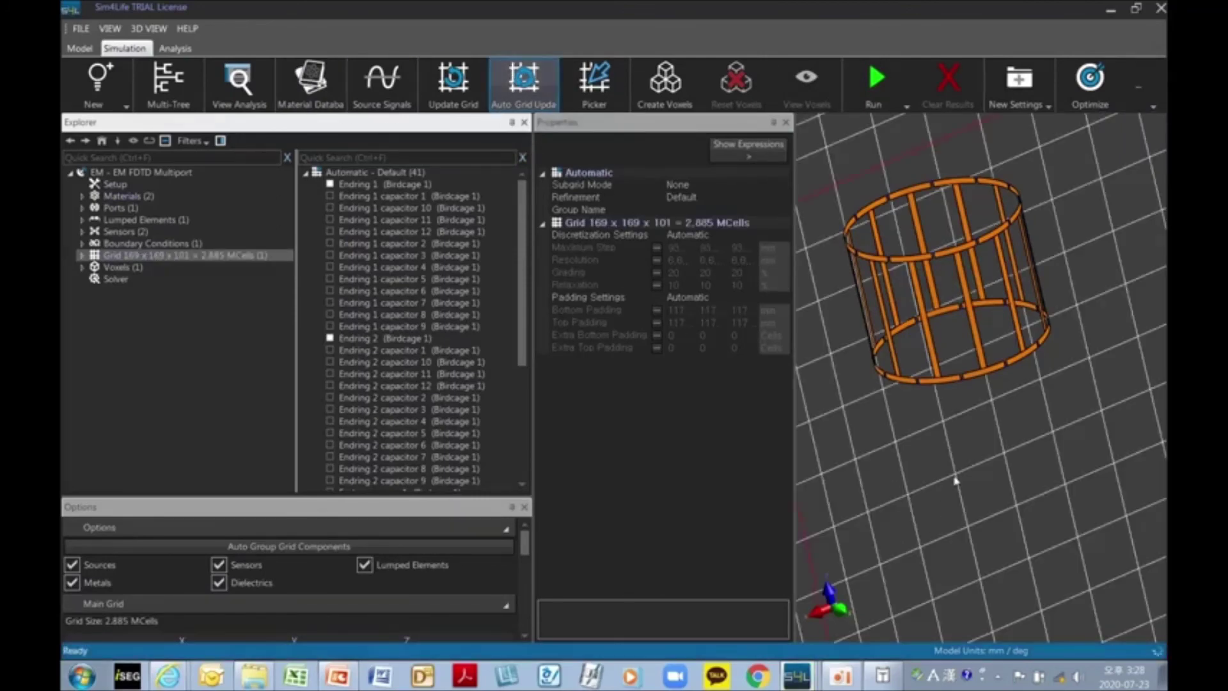
{"action": "left_click", "coordinate": [859, 612]}
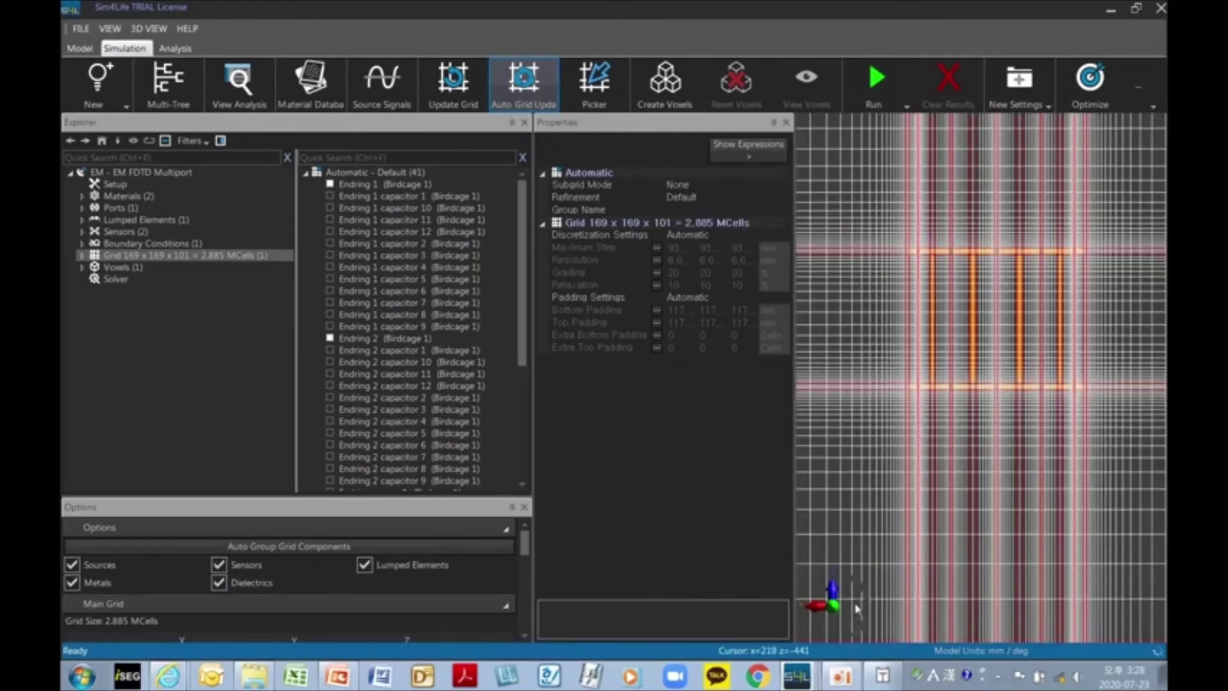
{"action": "middle_click_drag", "start_coordinate": [1019, 425], "coordinate": [1030, 448]}
{"action": "scroll", "coordinate": [1024, 478], "scroll_direction": "up", "scroll_amount": 2}
{"action": "scroll", "coordinate": [1019, 480], "scroll_direction": "up", "scroll_amount": 5}
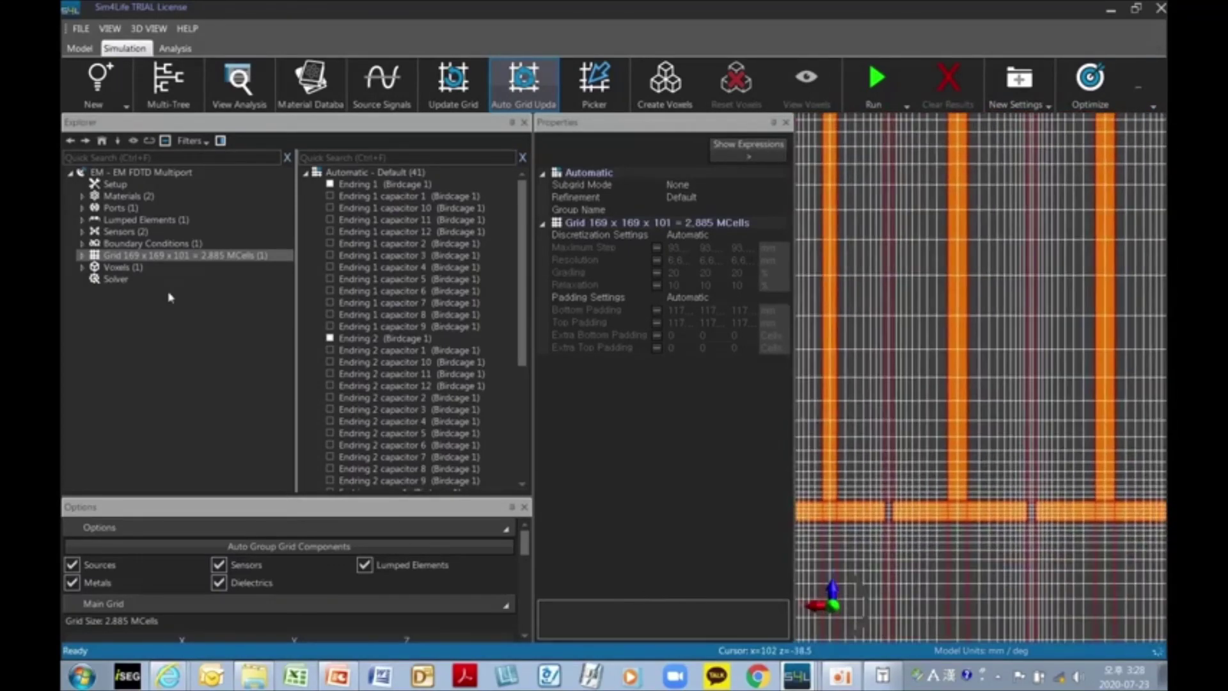
Step: Examine the ABC boundary planes around the birdcage and compare their extent with the generated grid
{"action": "left_click", "coordinate": [127, 243]}
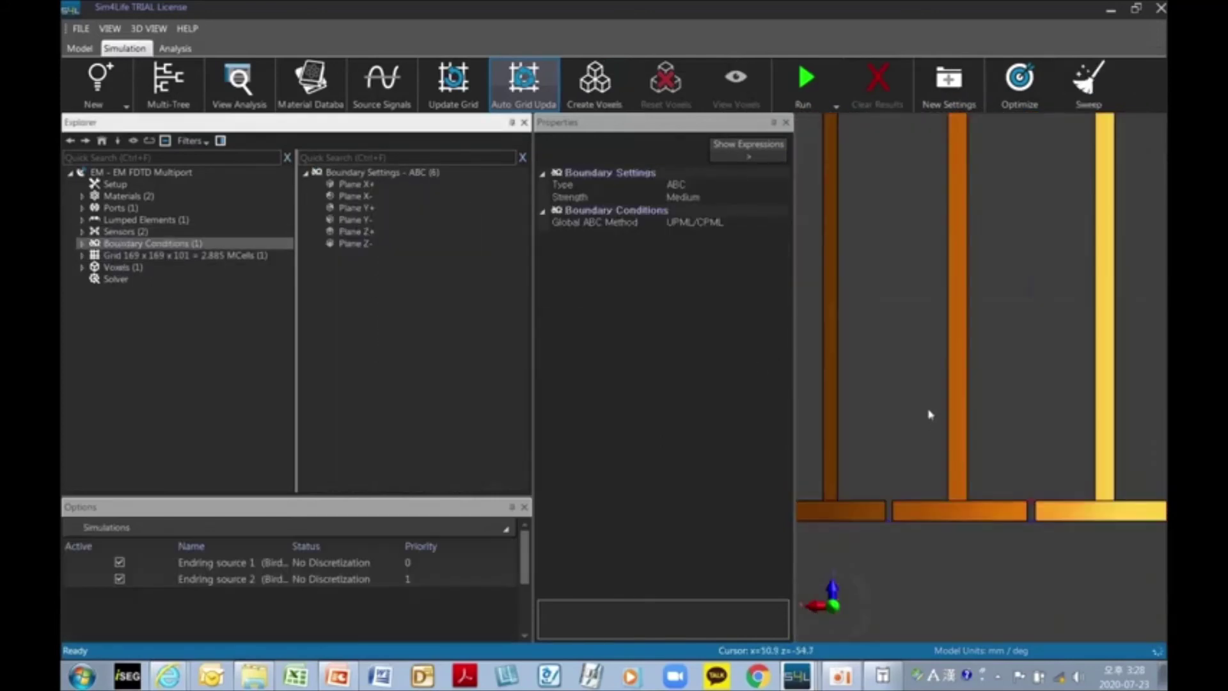
{"action": "scroll", "coordinate": [927, 412], "scroll_direction": "down", "scroll_amount": 10}
{"action": "scroll", "coordinate": [980, 582], "scroll_direction": "down", "scroll_amount": 5}
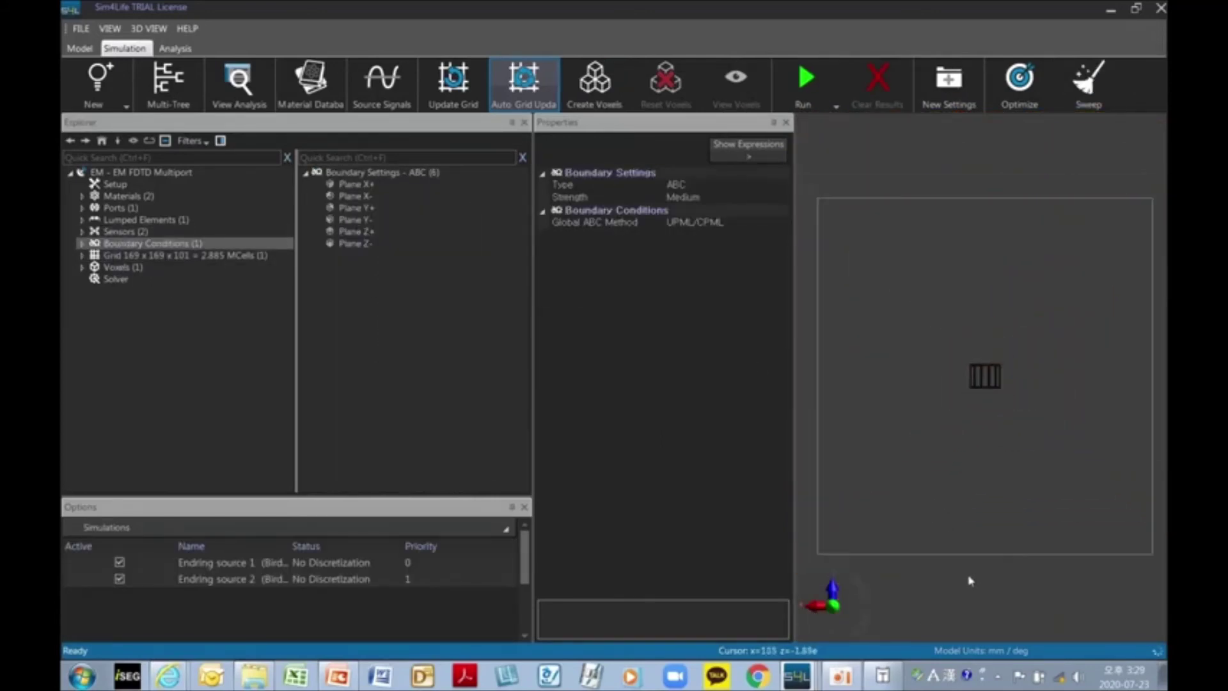
{"action": "middle_click_drag", "start_coordinate": [1005, 476], "coordinate": [980, 454]}
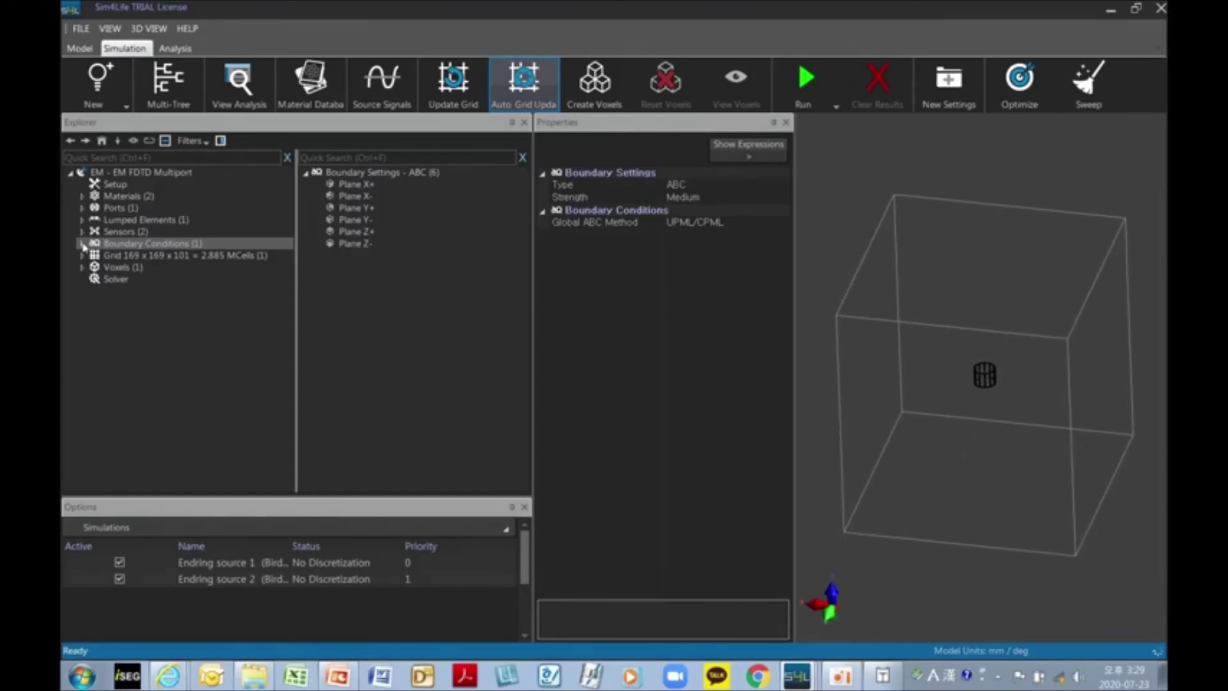
{"action": "left_click", "coordinate": [356, 174]}
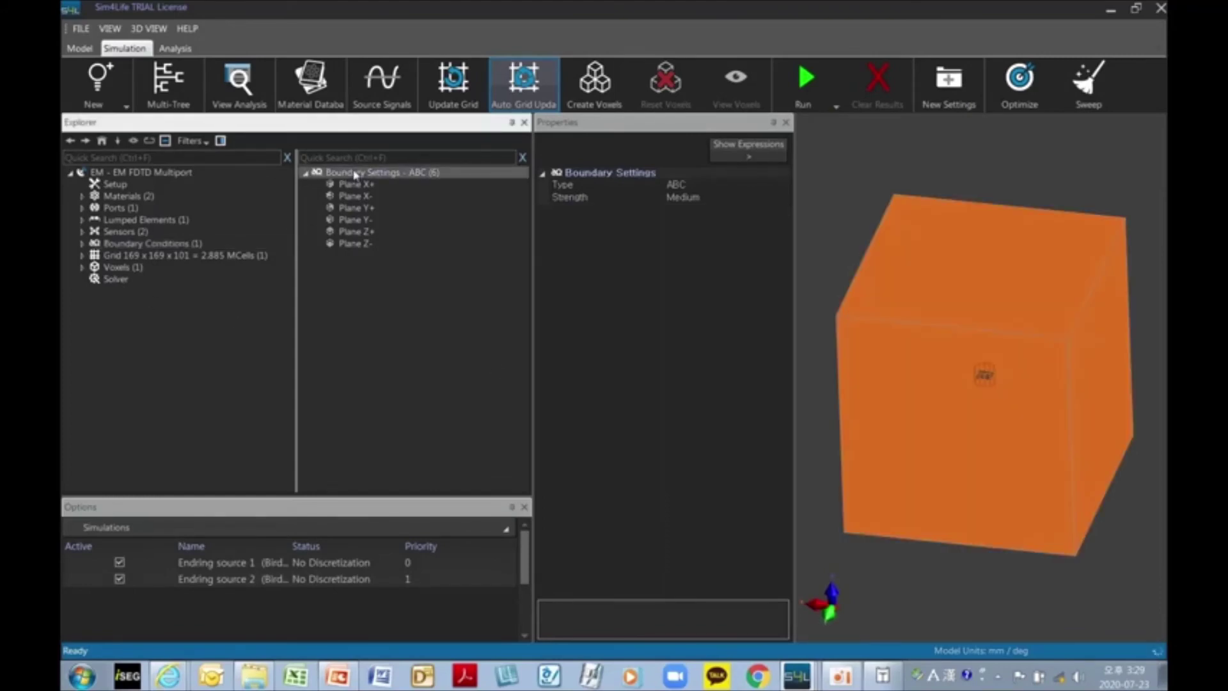
{"action": "left_click", "coordinate": [186, 255]}
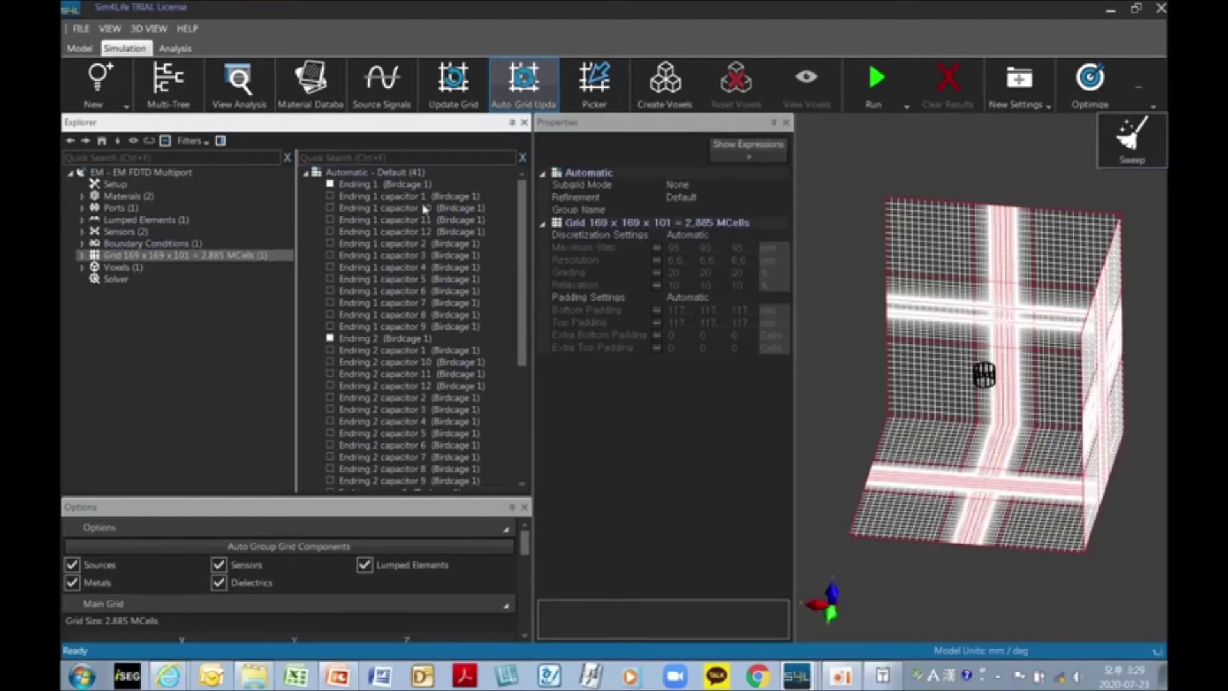
Step: Create the voxels for the multiport simulation, saving the project as birdcage coil
{"action": "left_click", "coordinate": [131, 267]}
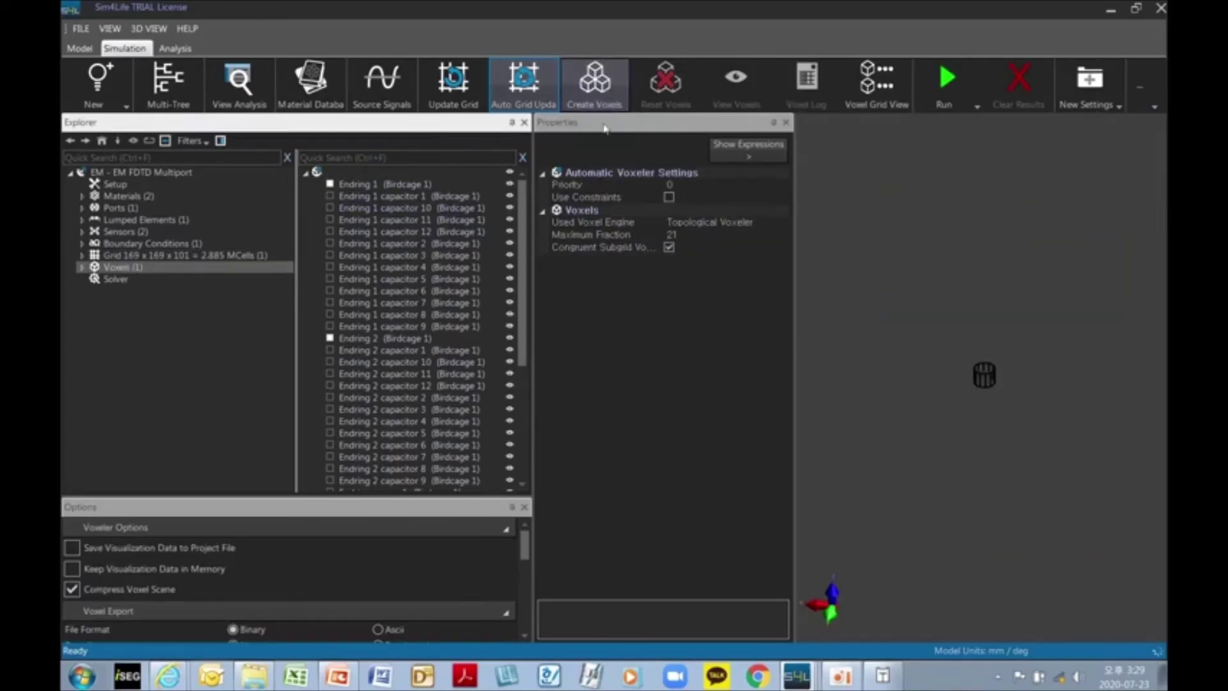
{"action": "key", "text": "ctrl+shift+s"}
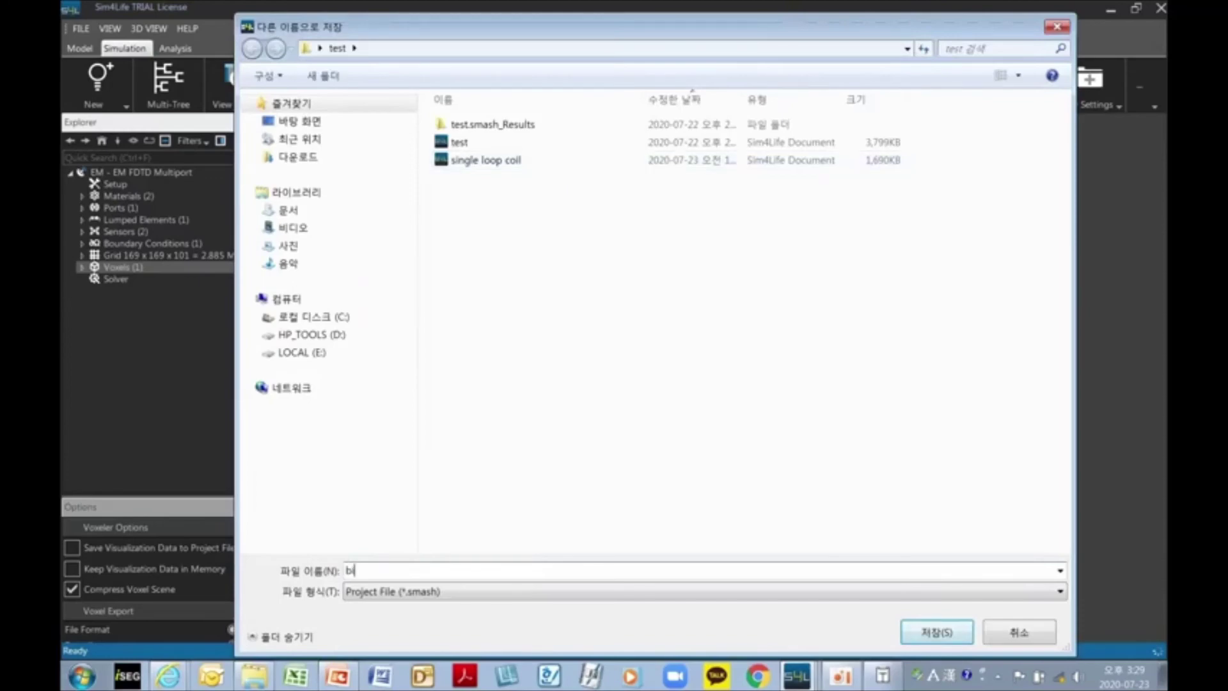
{"action": "type", "text": "birdcage coil"}
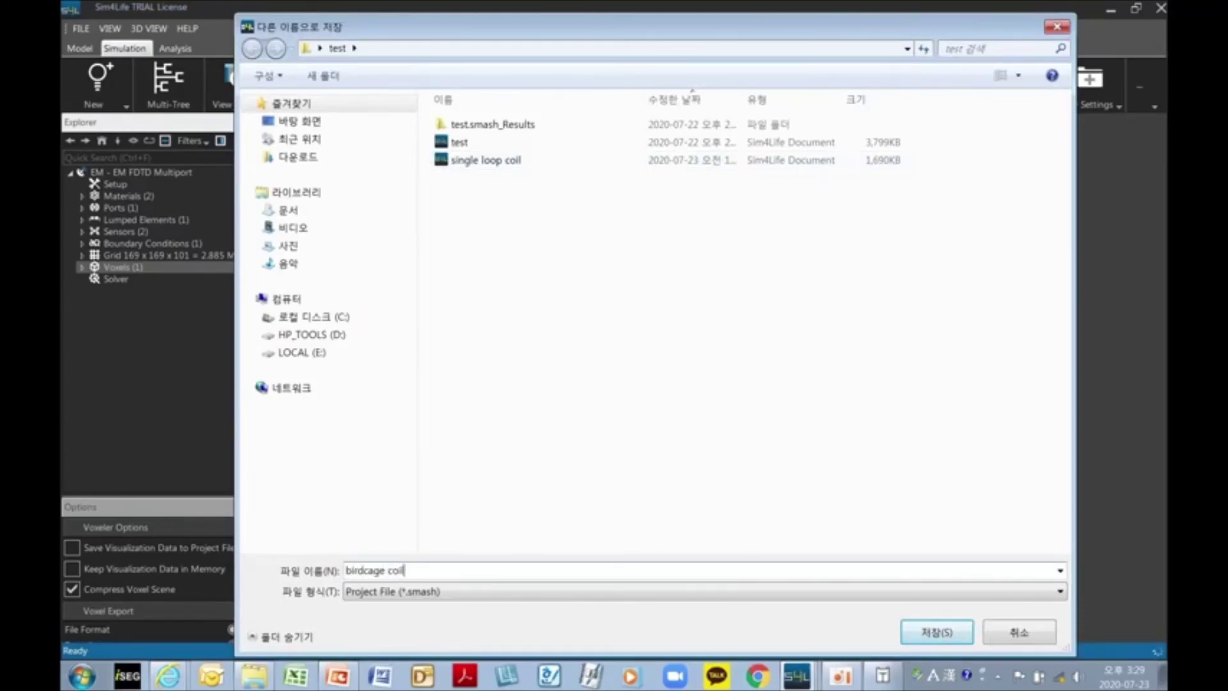
{"action": "left_click", "coordinate": [920, 633]}
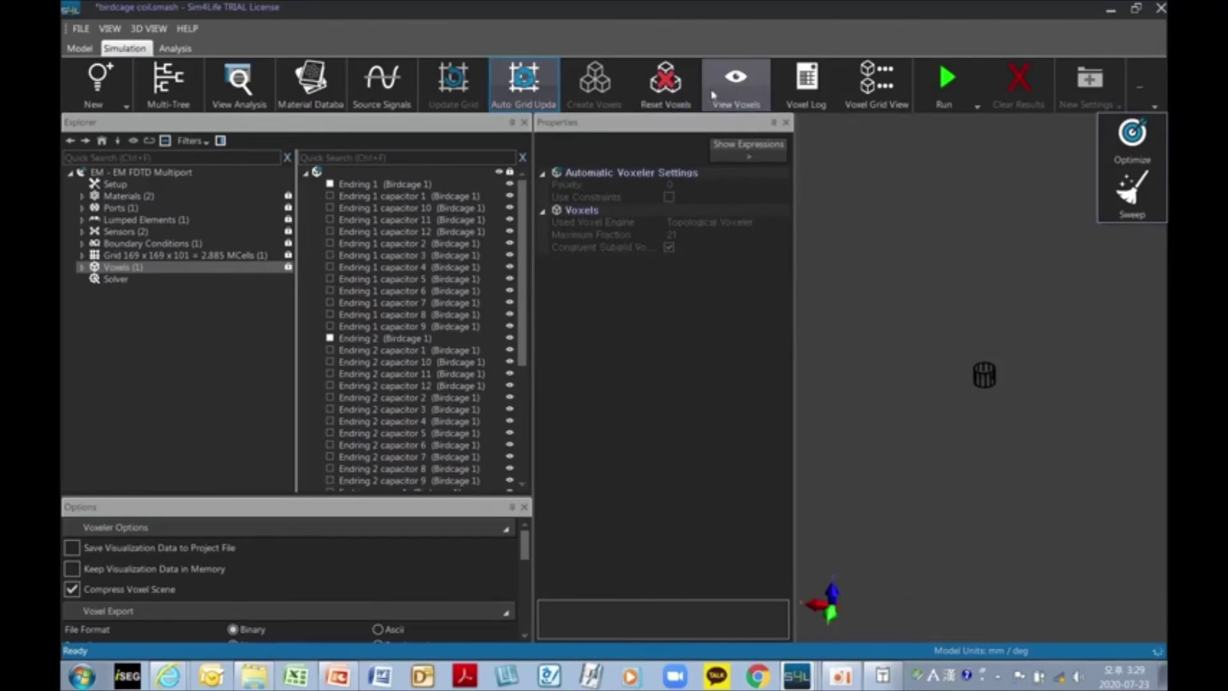
Step: Show the voxels, hide the RF shield's voxels and enable Auto Update of the voxel view
{"action": "left_click", "coordinate": [736, 80]}
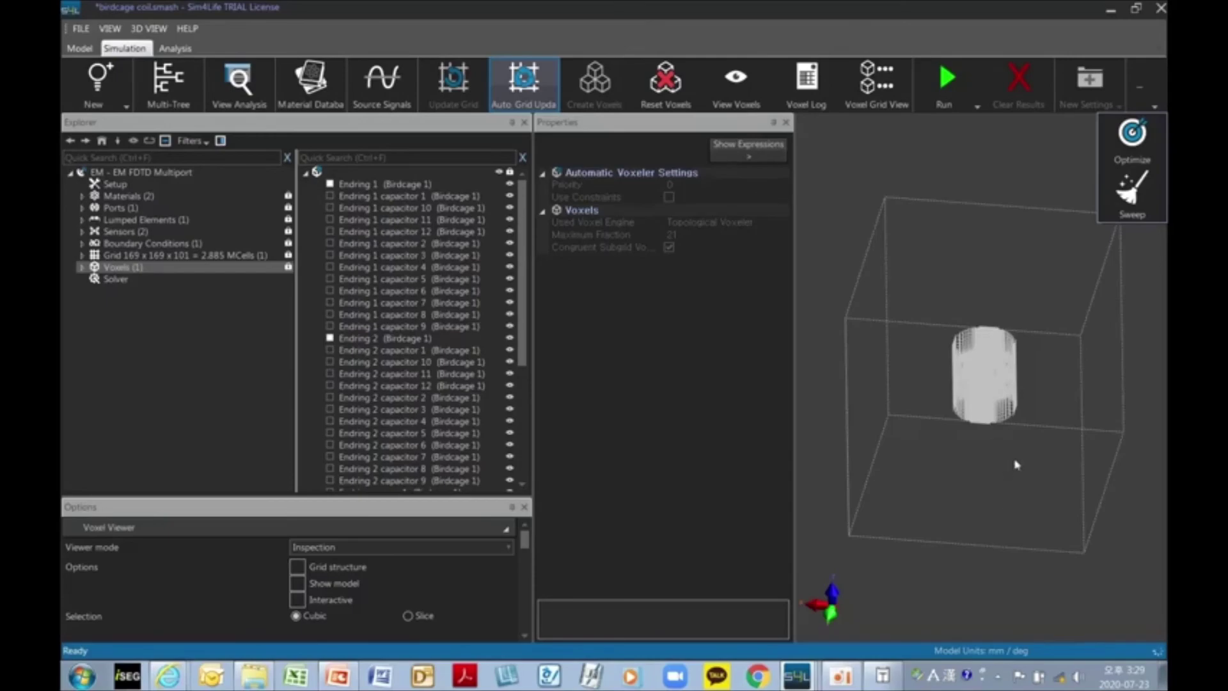
{"action": "scroll", "coordinate": [1014, 473], "scroll_direction": "up", "scroll_amount": 5}
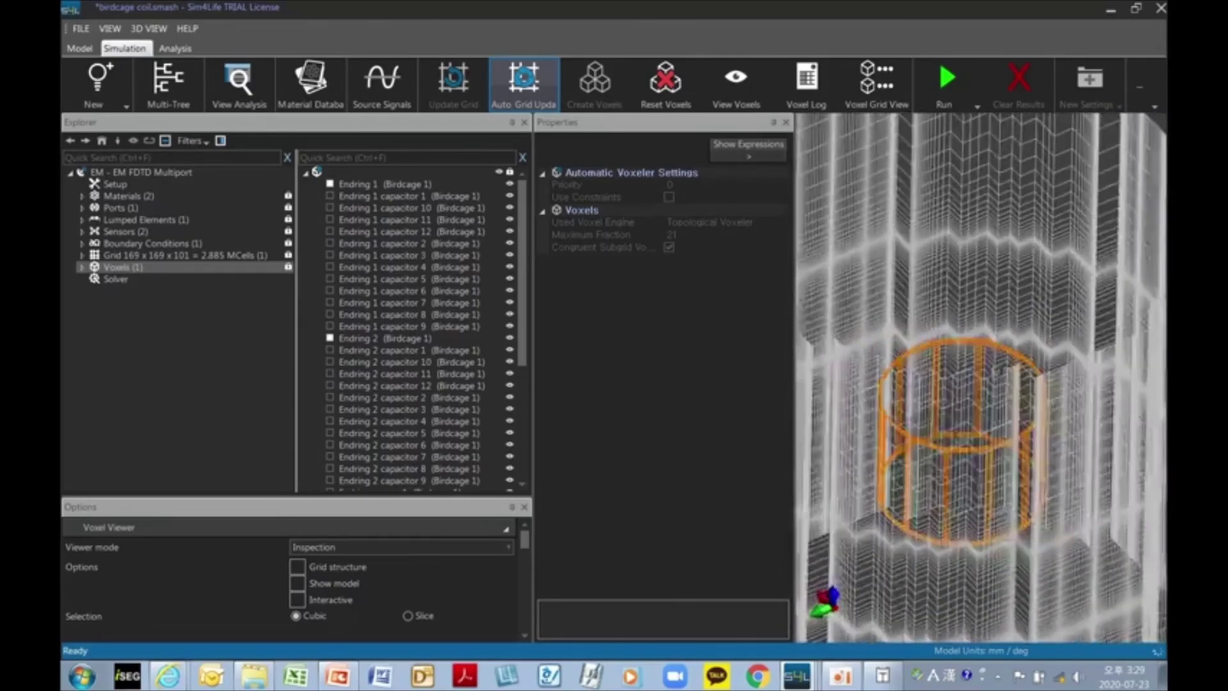
{"action": "middle_click_drag", "start_coordinate": [1015, 473], "coordinate": [1057, 352]}
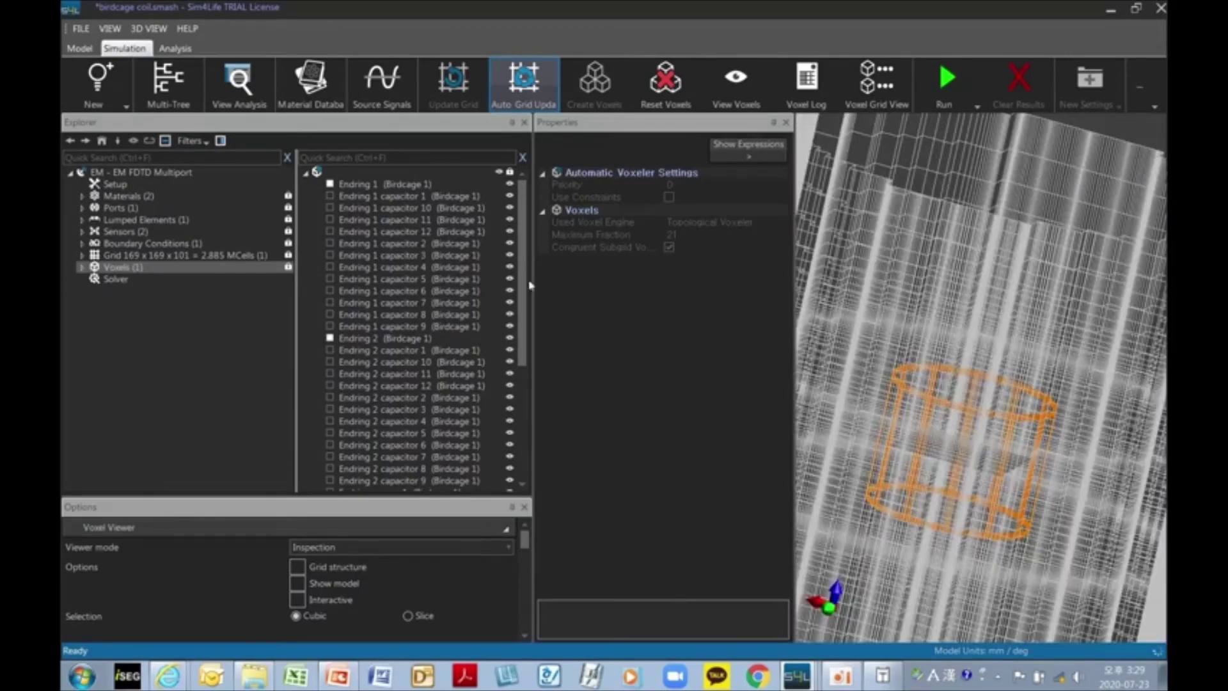
{"action": "left_click_drag", "start_coordinate": [519, 212], "coordinate": [548, 364]}
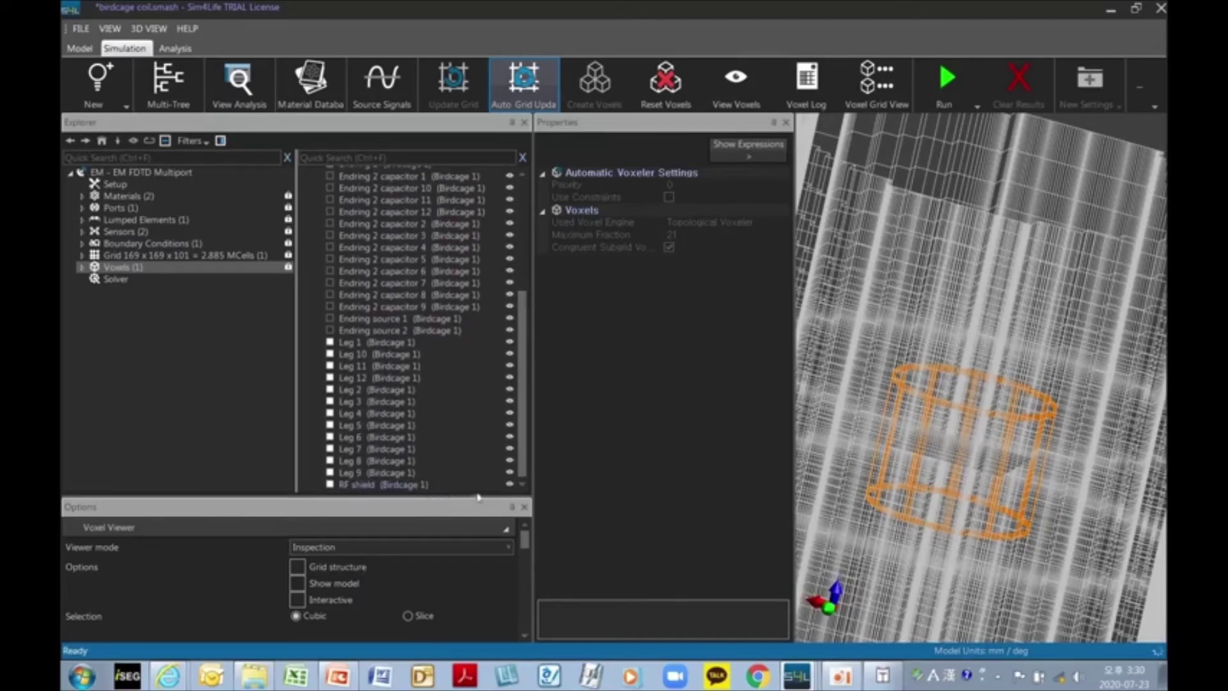
{"action": "left_click", "coordinate": [511, 485]}
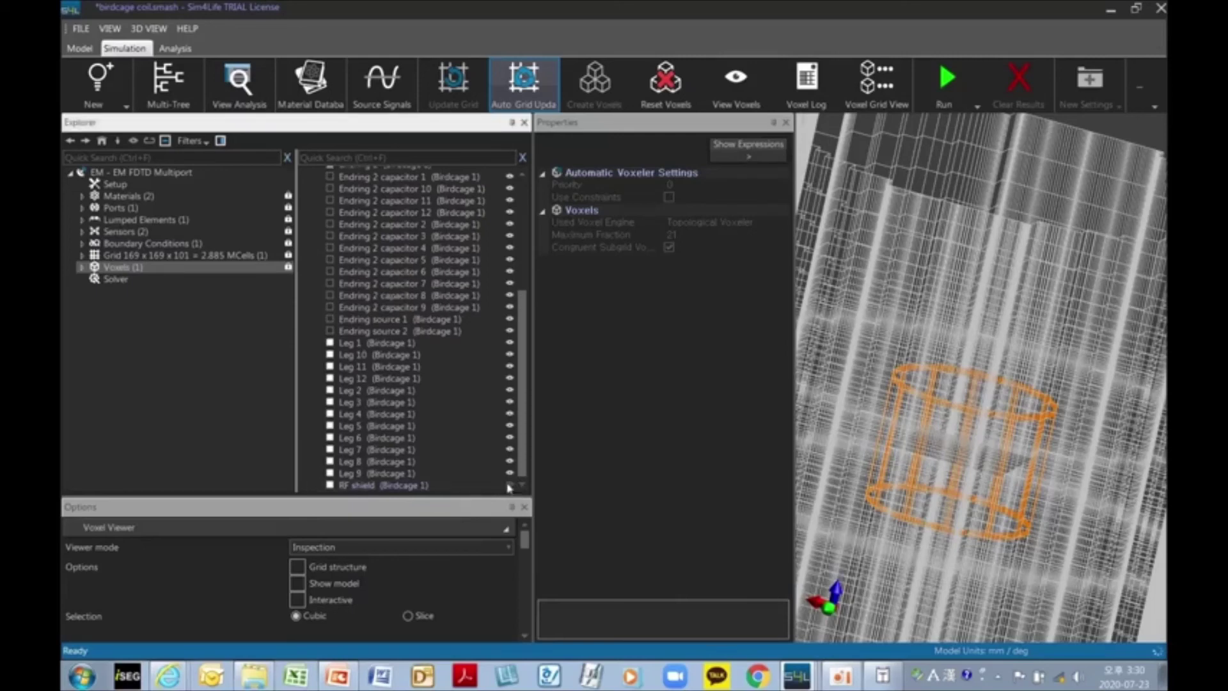
{"action": "left_click_drag", "start_coordinate": [509, 495], "coordinate": [455, 383]}
{"action": "left_click", "coordinate": [222, 547]}
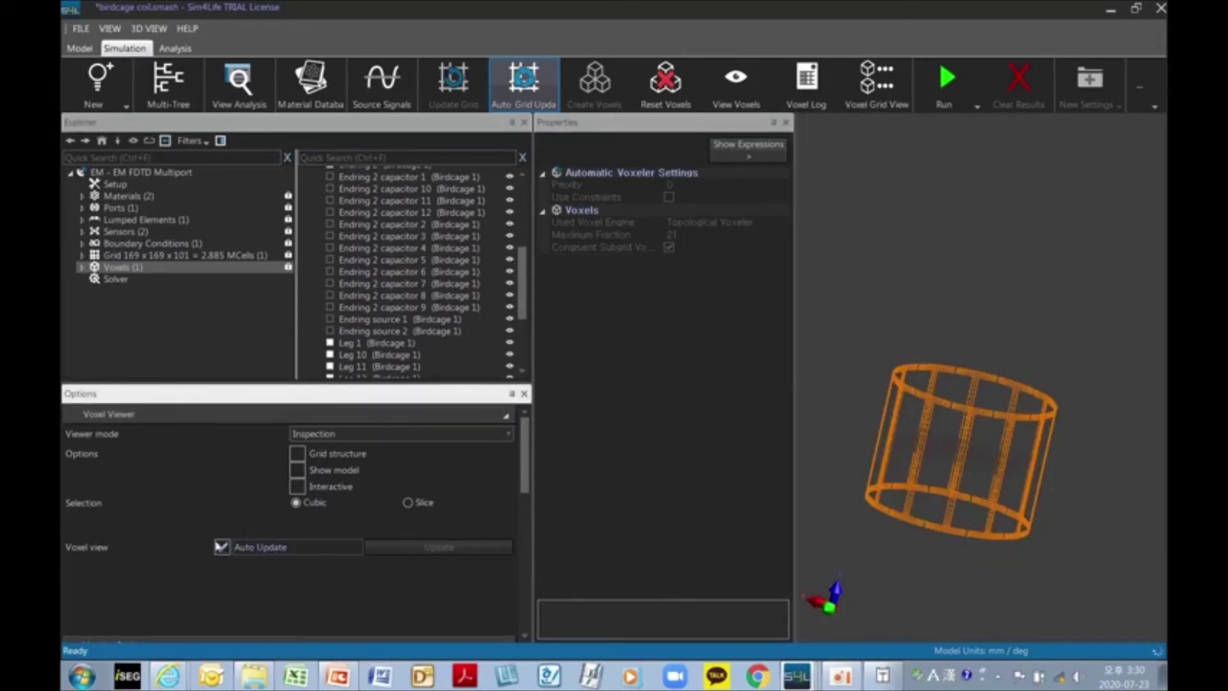
Step: Inspect the voxels of the birdcage's legs and end rings, including the gaps holding the capacitors and sources, then open the solver settings
{"action": "left_click_drag", "start_coordinate": [918, 423], "coordinate": [921, 364]}
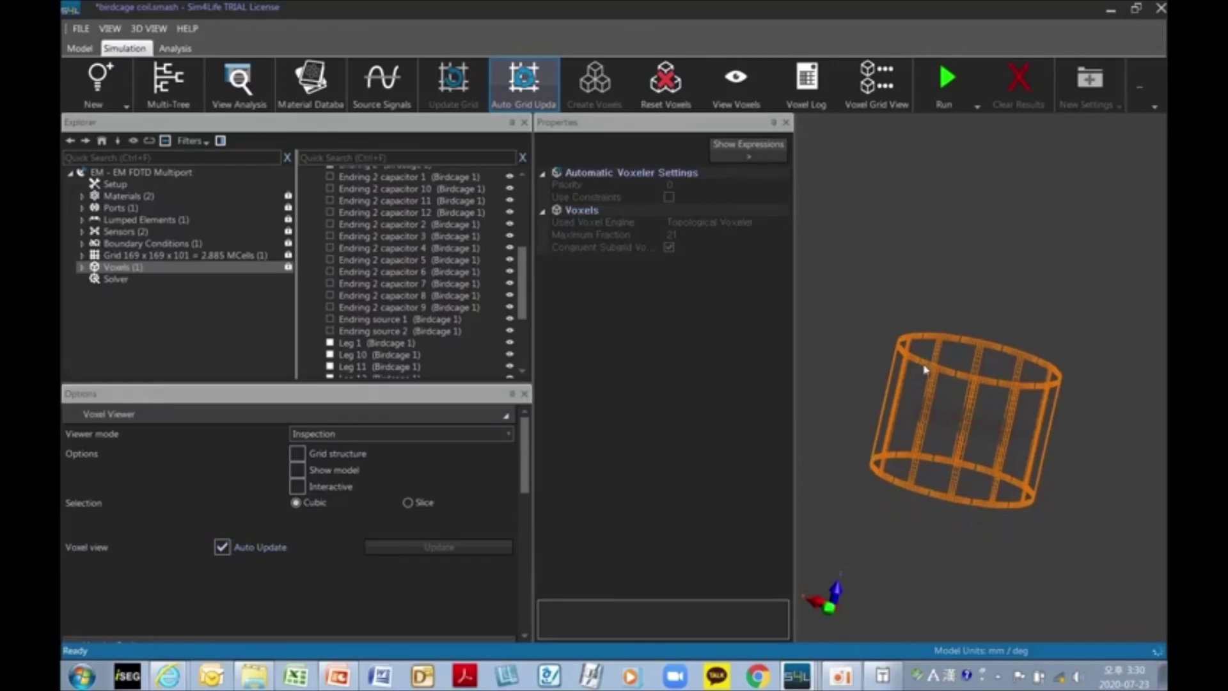
{"action": "scroll", "coordinate": [1001, 405], "scroll_direction": "up", "scroll_amount": 10}
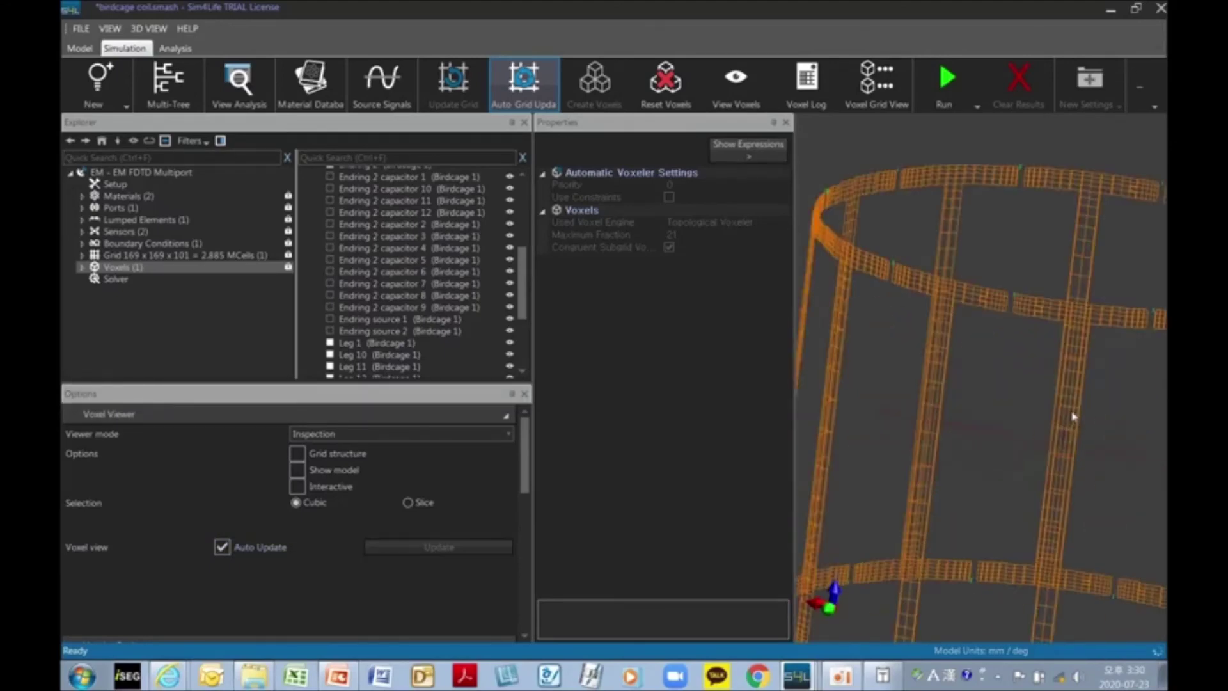
{"action": "scroll", "coordinate": [987, 388], "scroll_direction": "up", "scroll_amount": 4}
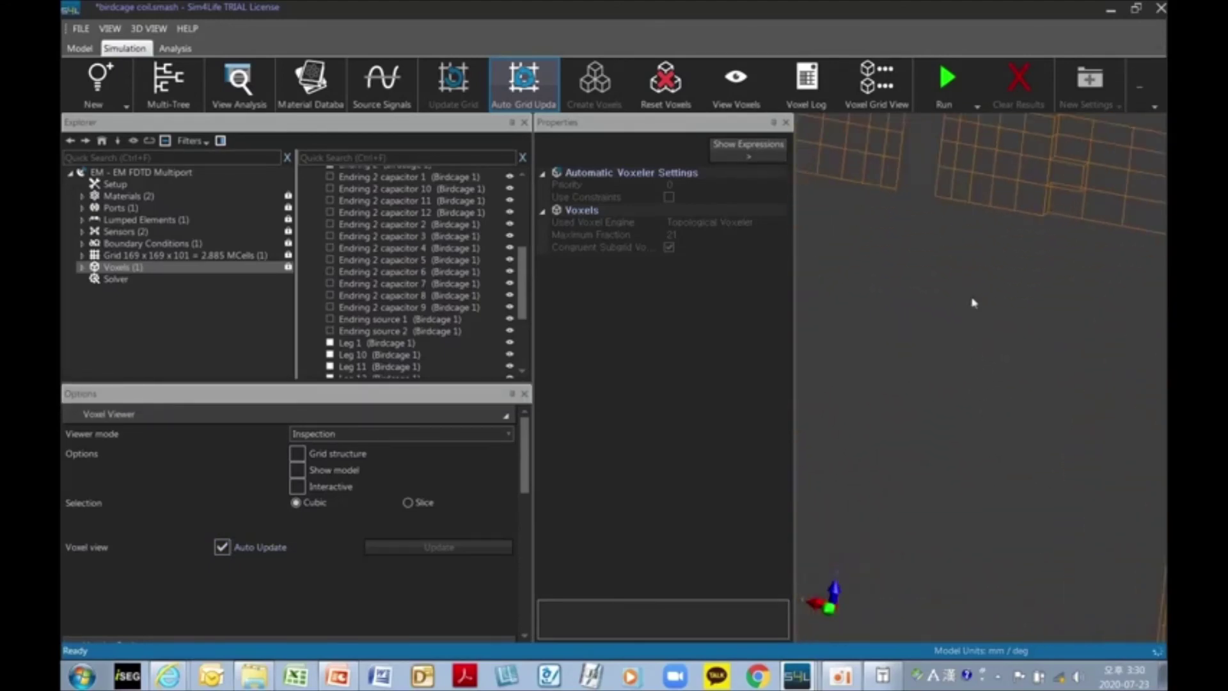
{"action": "middle_click_drag", "start_coordinate": [929, 143], "coordinate": [950, 289]}
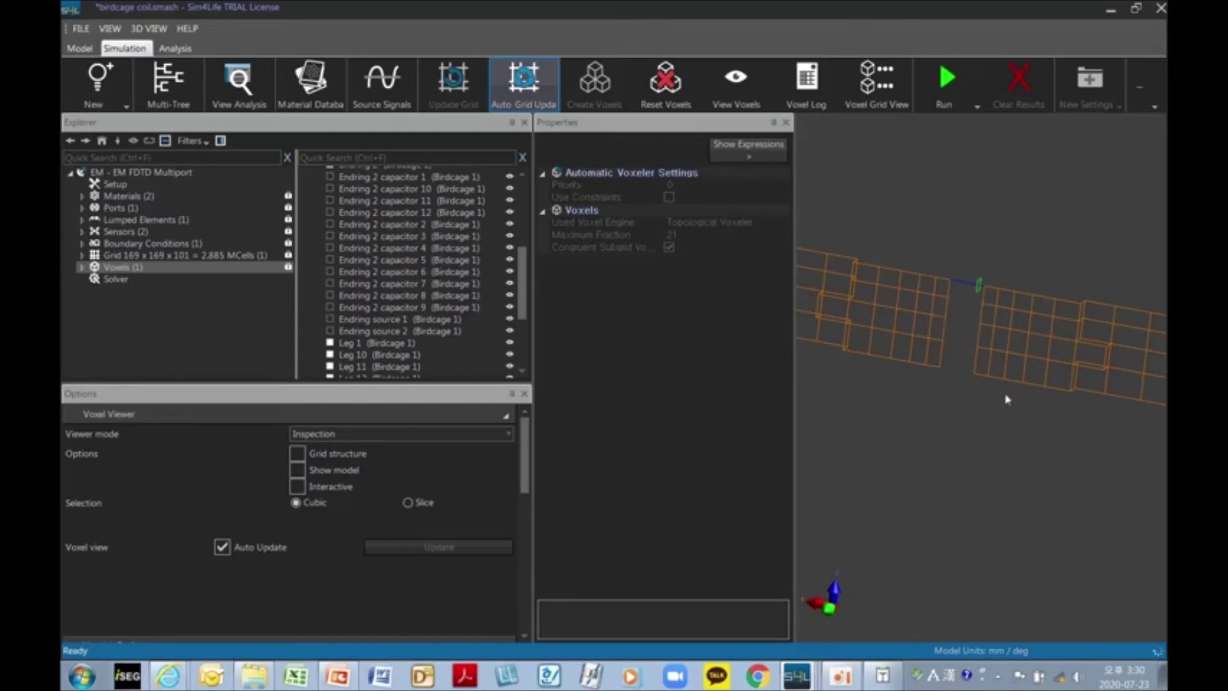
{"action": "scroll", "coordinate": [979, 438], "scroll_direction": "down", "scroll_amount": 10}
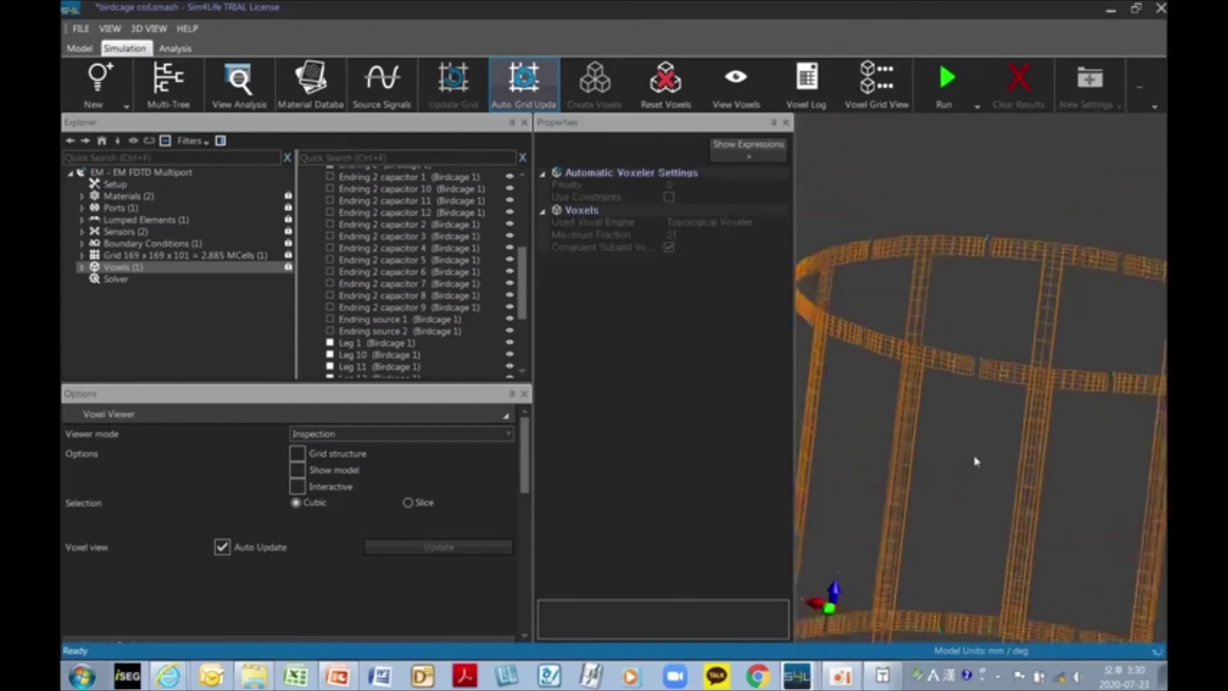
{"action": "middle_click_drag", "start_coordinate": [974, 461], "coordinate": [1021, 375]}
{"action": "scroll", "coordinate": [1023, 378], "scroll_direction": "up", "scroll_amount": 10}
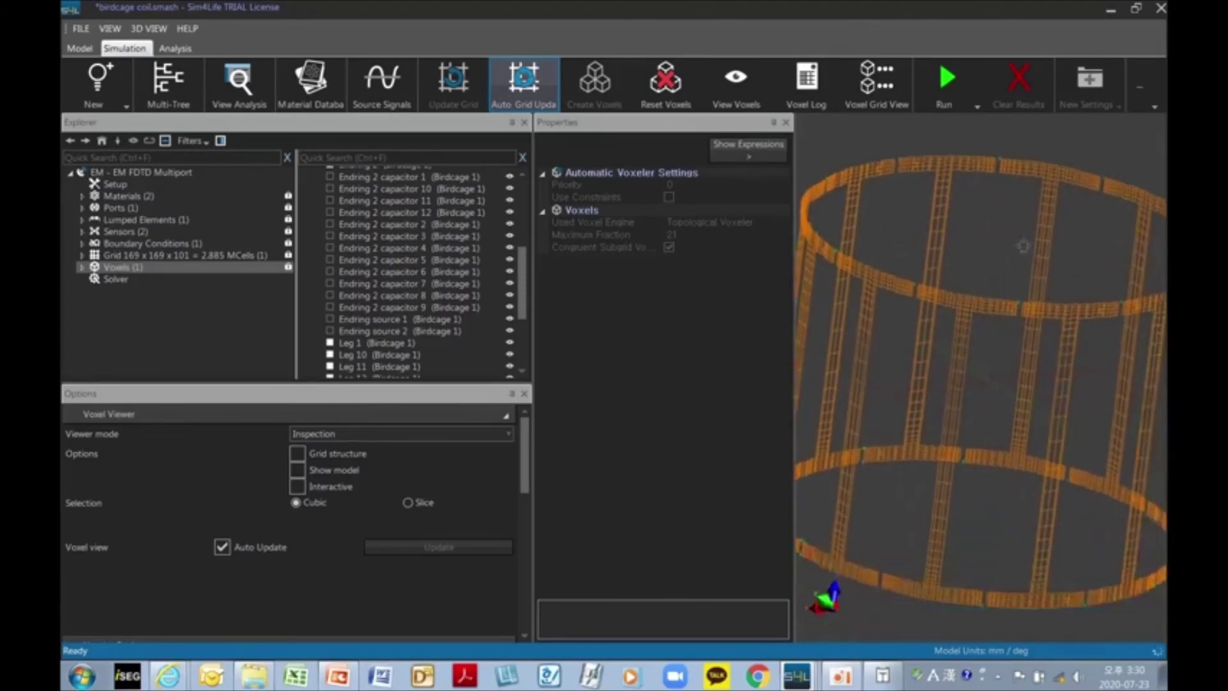
{"action": "middle_click_drag", "start_coordinate": [1032, 318], "coordinate": [1006, 447]}
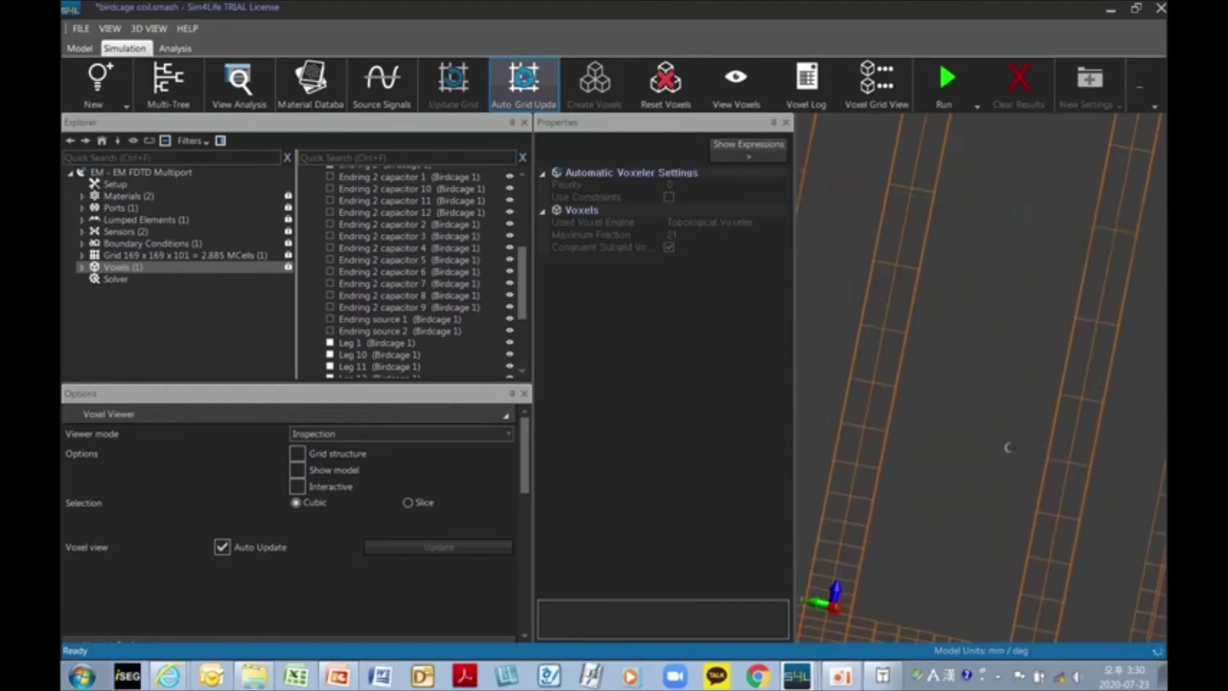
{"action": "scroll", "coordinate": [1028, 481], "scroll_direction": "down", "scroll_amount": 5}
{"action": "middle_click_drag", "start_coordinate": [1033, 518], "coordinate": [912, 517]}
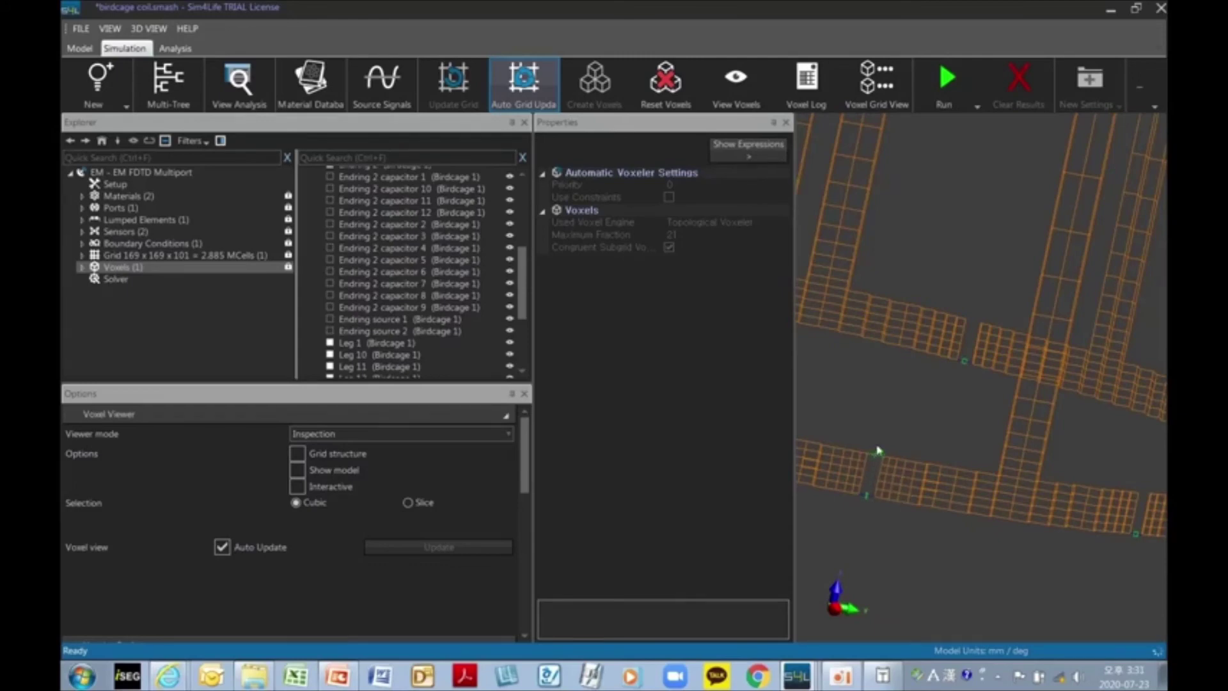
{"action": "middle_click_drag", "start_coordinate": [1009, 428], "coordinate": [974, 458]}
{"action": "middle_click_drag", "start_coordinate": [1070, 464], "coordinate": [934, 444]}
{"action": "left_click", "coordinate": [116, 281]}
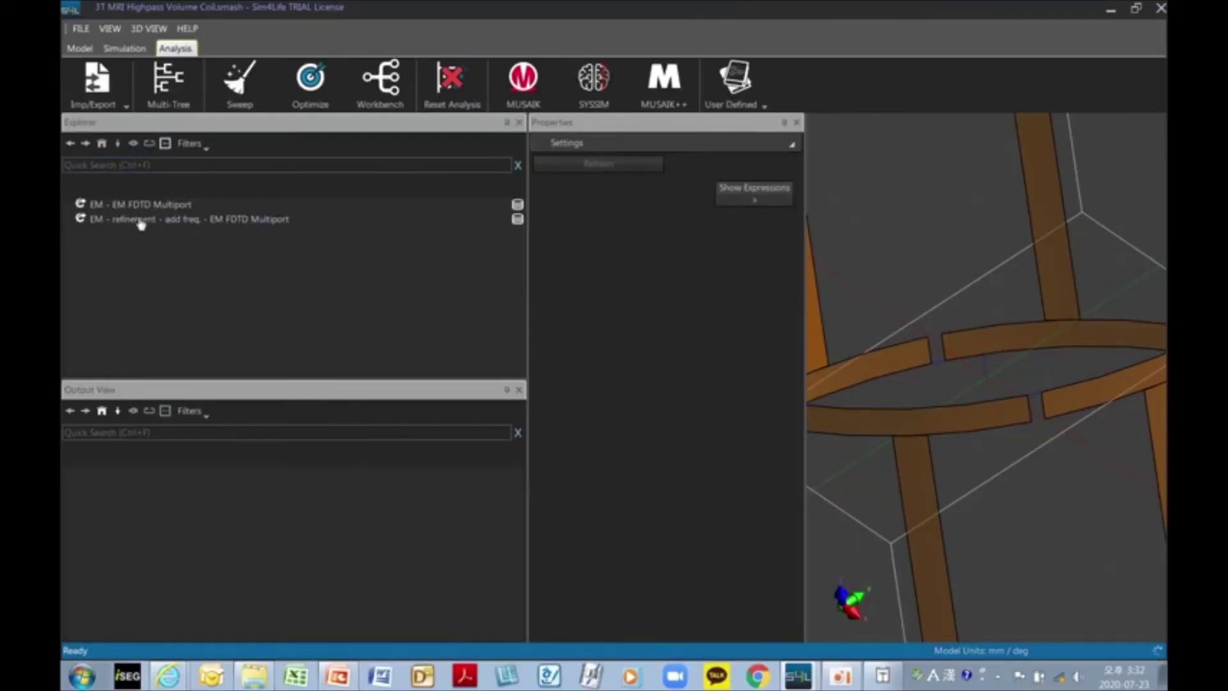
Step: Add a network analysis to the EM FDTD Multiport results of the 3T MRI Highpass Volume Coil and plot its scattering parameters
{"action": "left_click", "coordinate": [123, 209]}
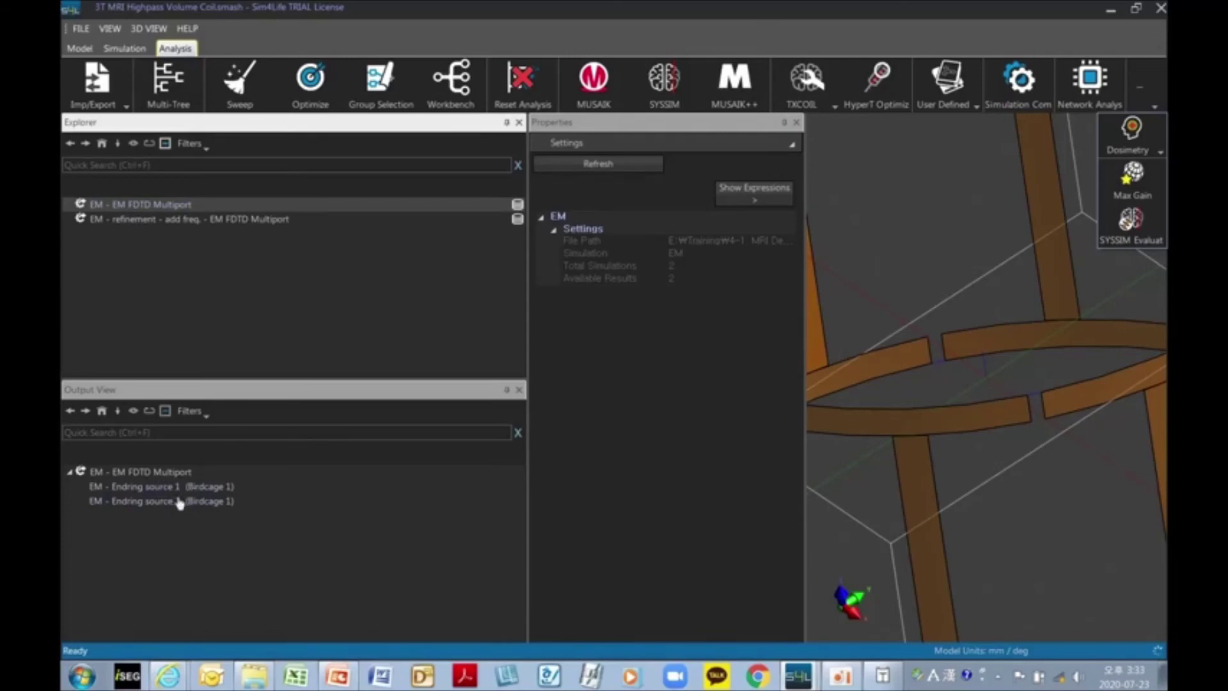
{"action": "left_click", "coordinate": [1109, 94]}
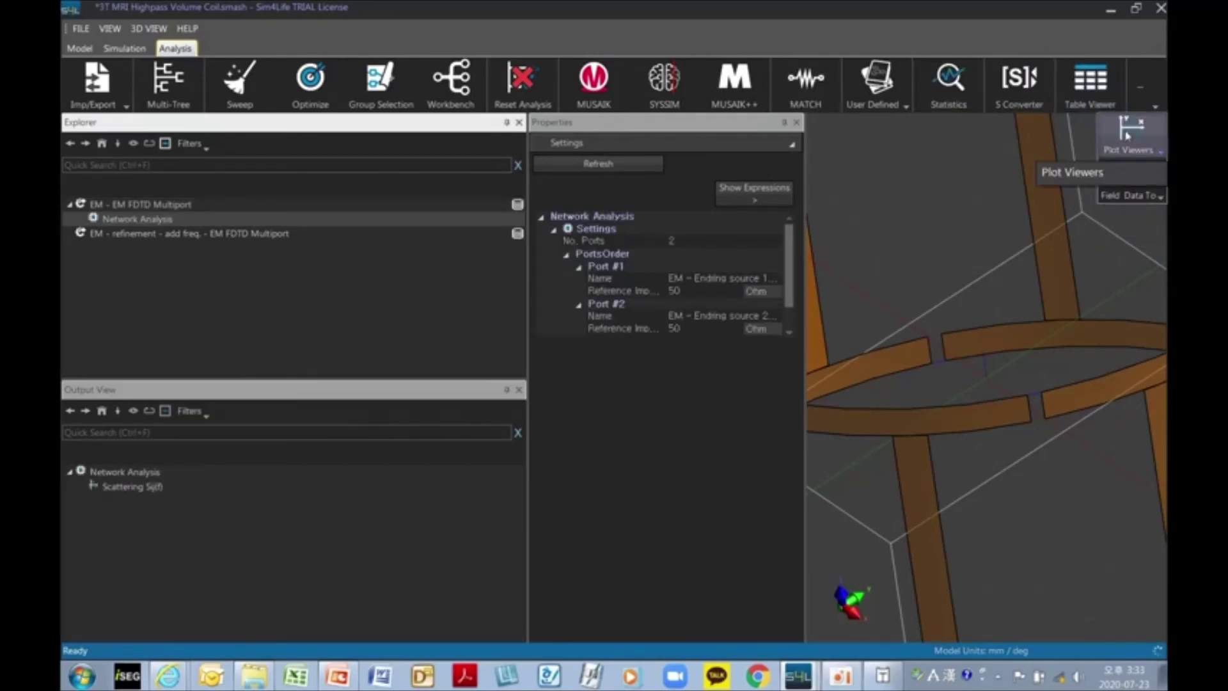
{"action": "left_click", "coordinate": [1127, 135]}
{"action": "left_click", "coordinate": [1075, 182]}
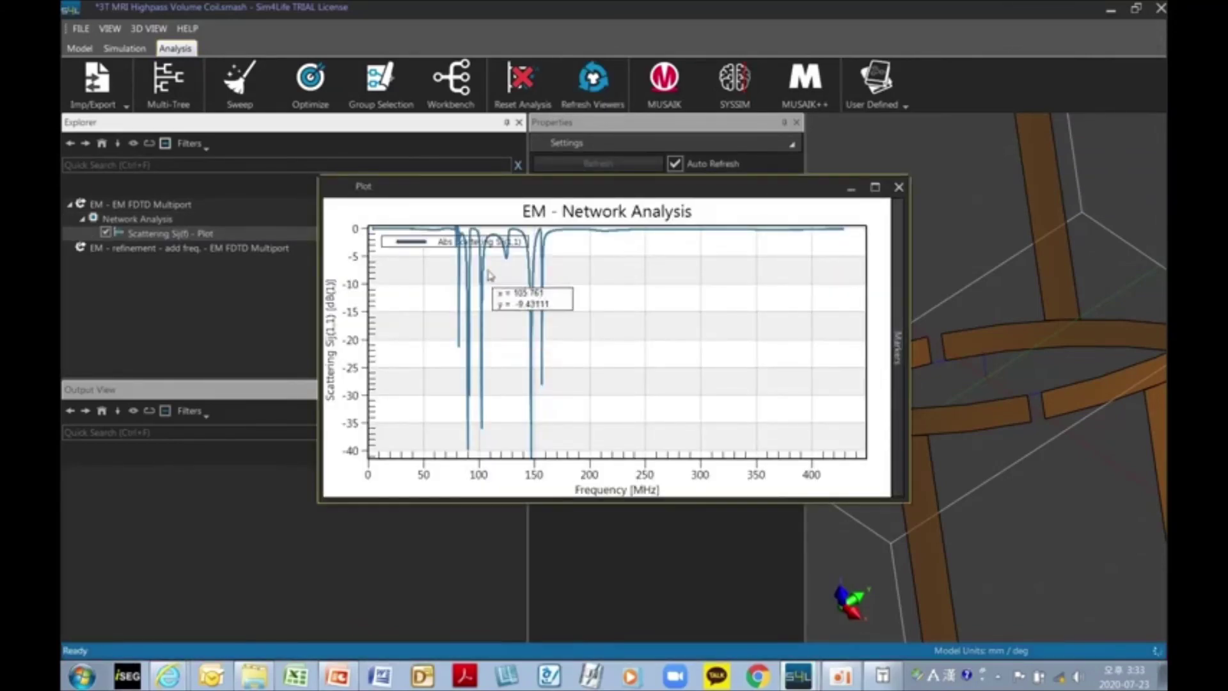
Step: Read the S11 curve at the resonance dip closest to 128 MHz, and close the plot
{"action": "mouse_move", "coordinate": [508, 265]}
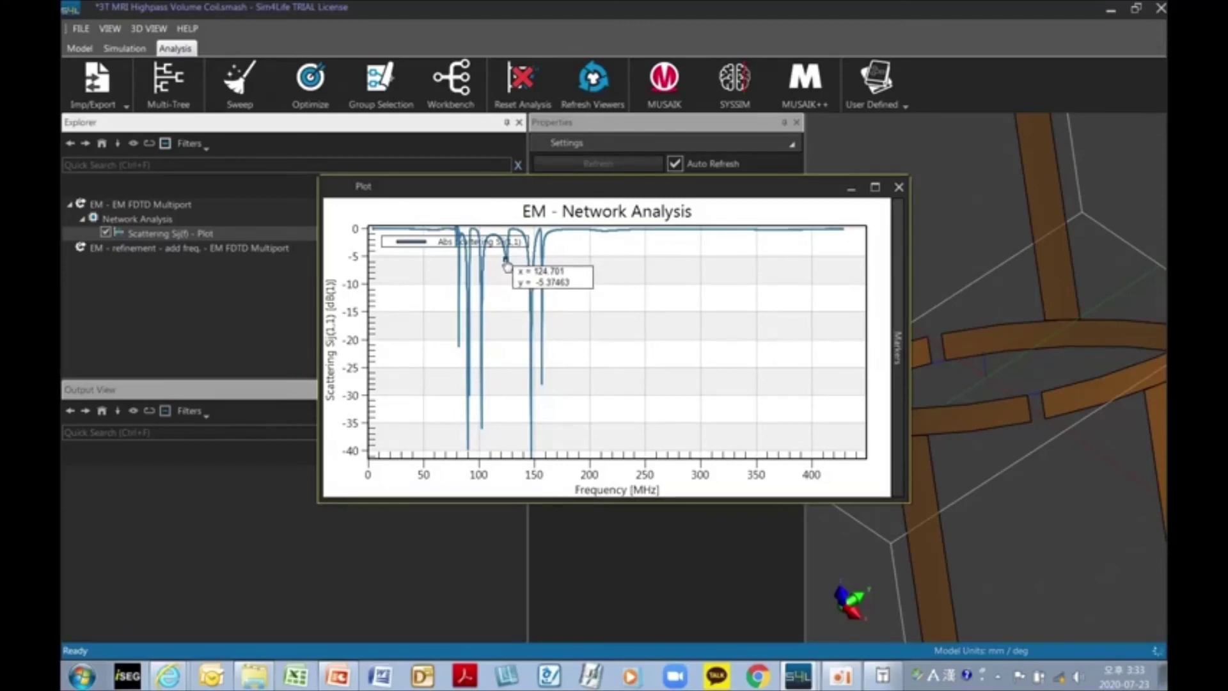
{"action": "left_click_drag", "start_coordinate": [506, 261], "coordinate": [479, 277]}
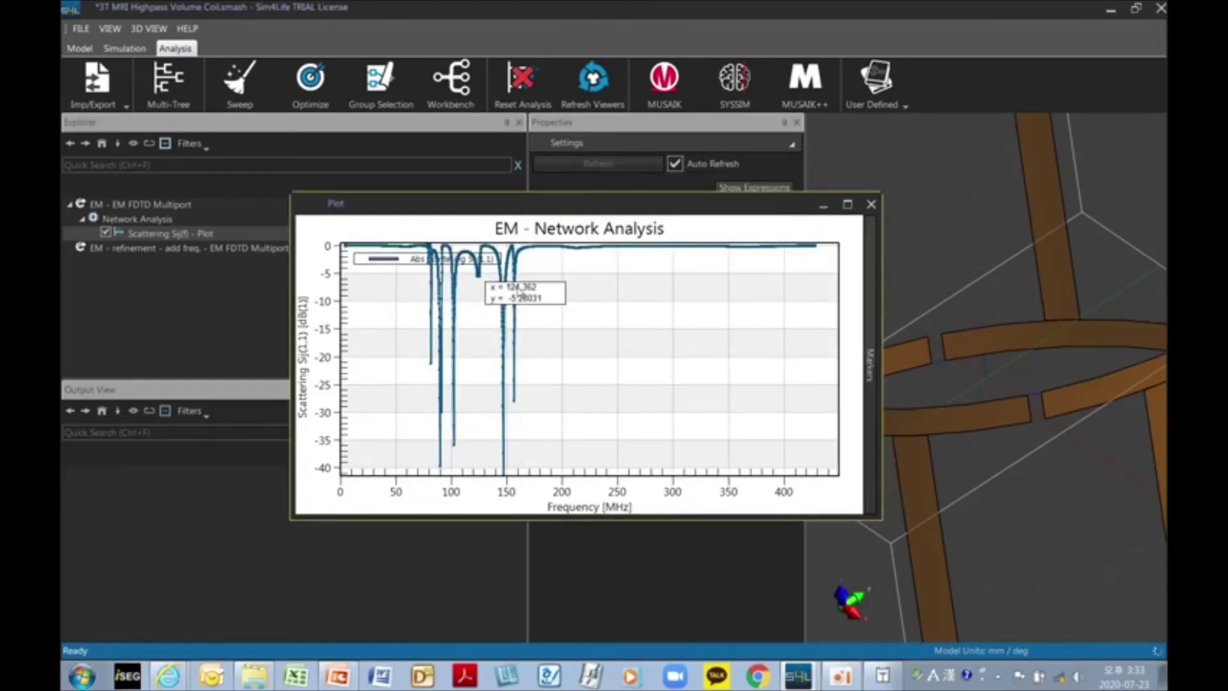
{"action": "left_click", "coordinate": [488, 268]}
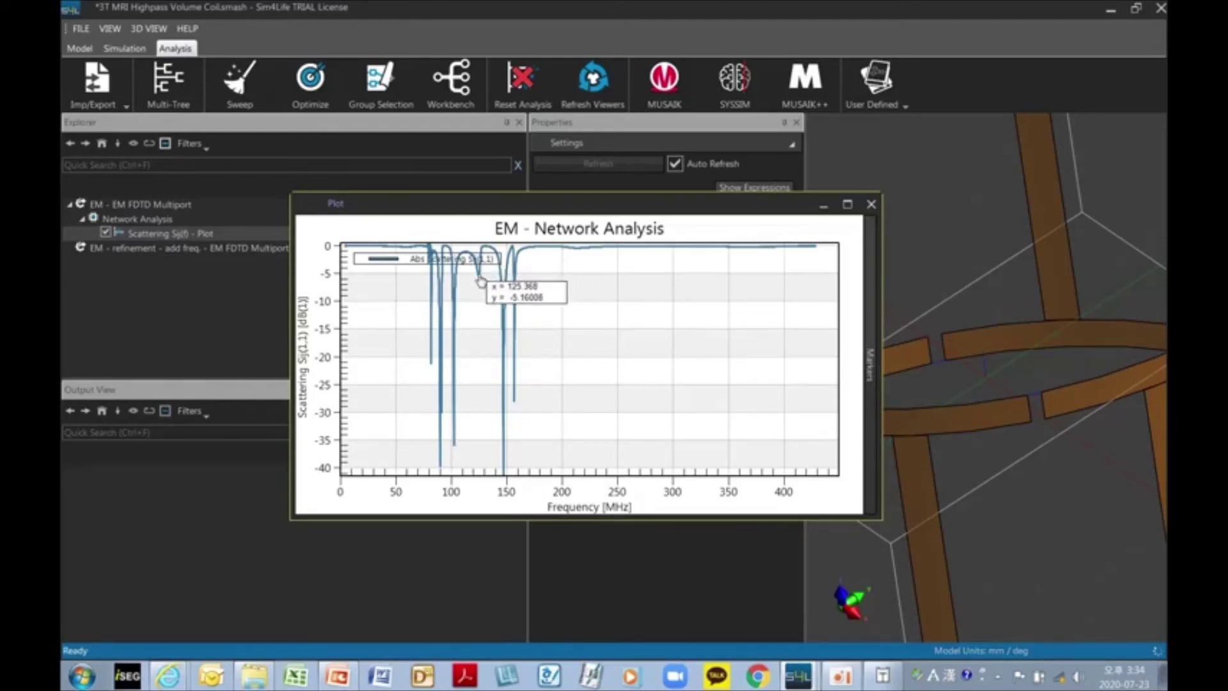
{"action": "left_click", "coordinate": [872, 204]}
Step: Add a Simulation Combiner to the EM FDTD Multiport results and select its Overall Field output
{"action": "left_click", "coordinate": [158, 204]}
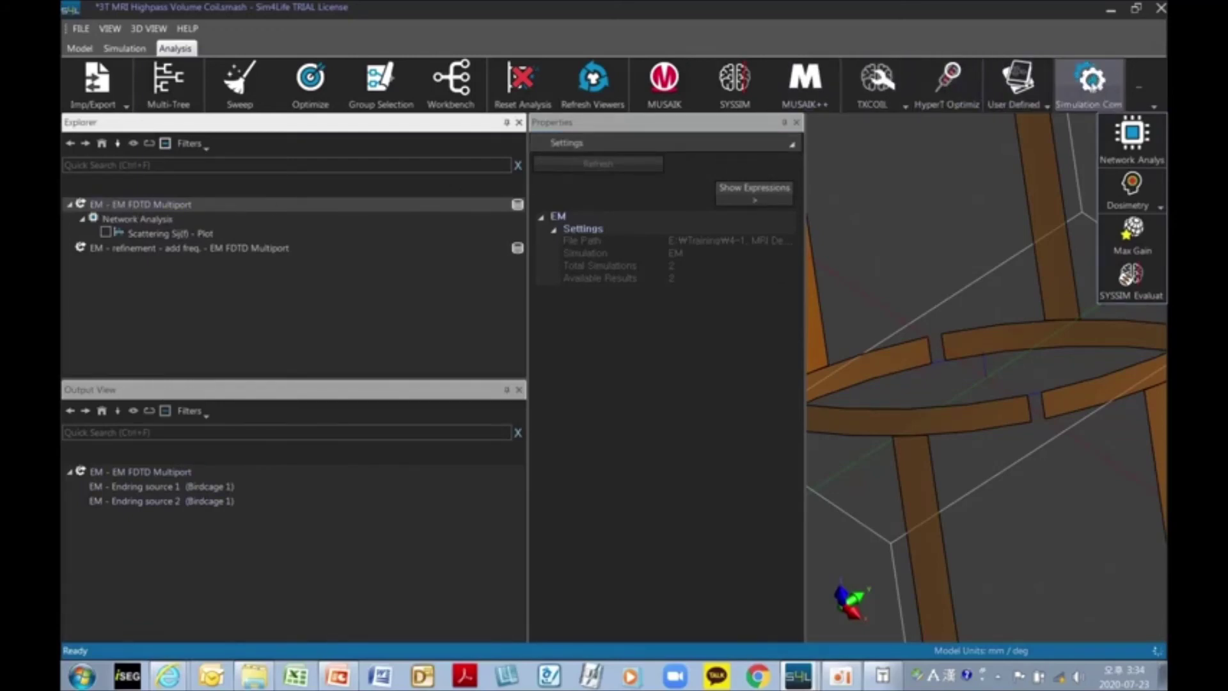
{"action": "left_click", "coordinate": [1093, 81]}
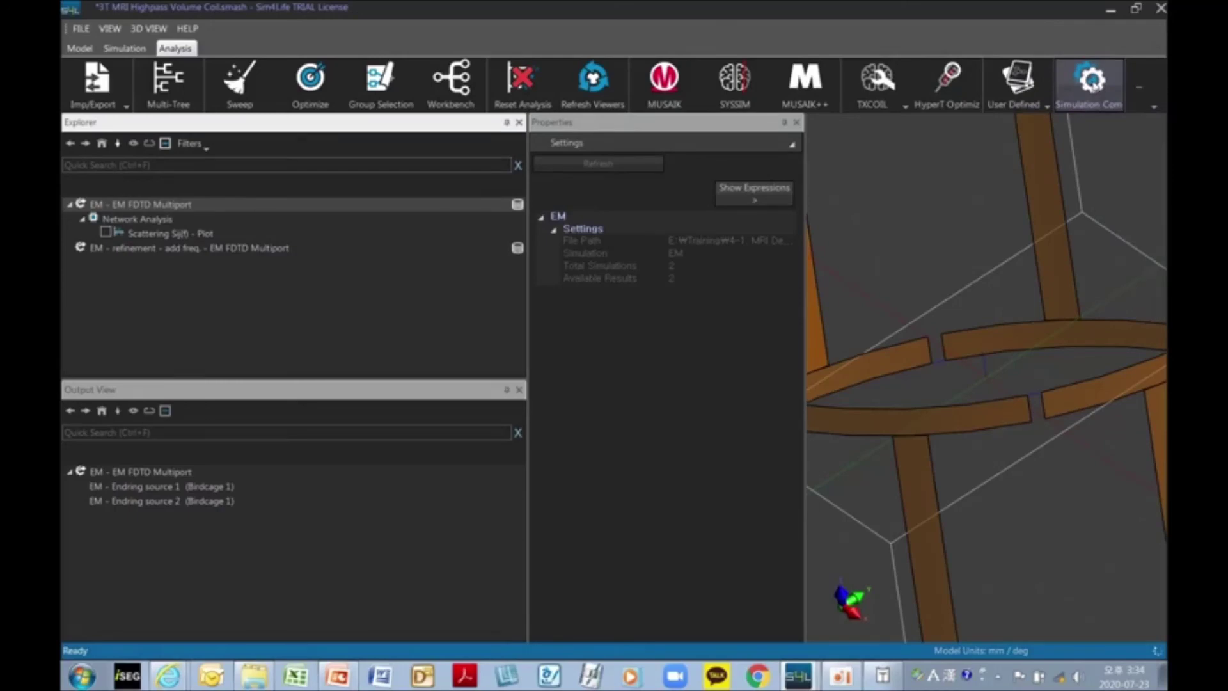
{"action": "left_click", "coordinate": [1093, 81]}
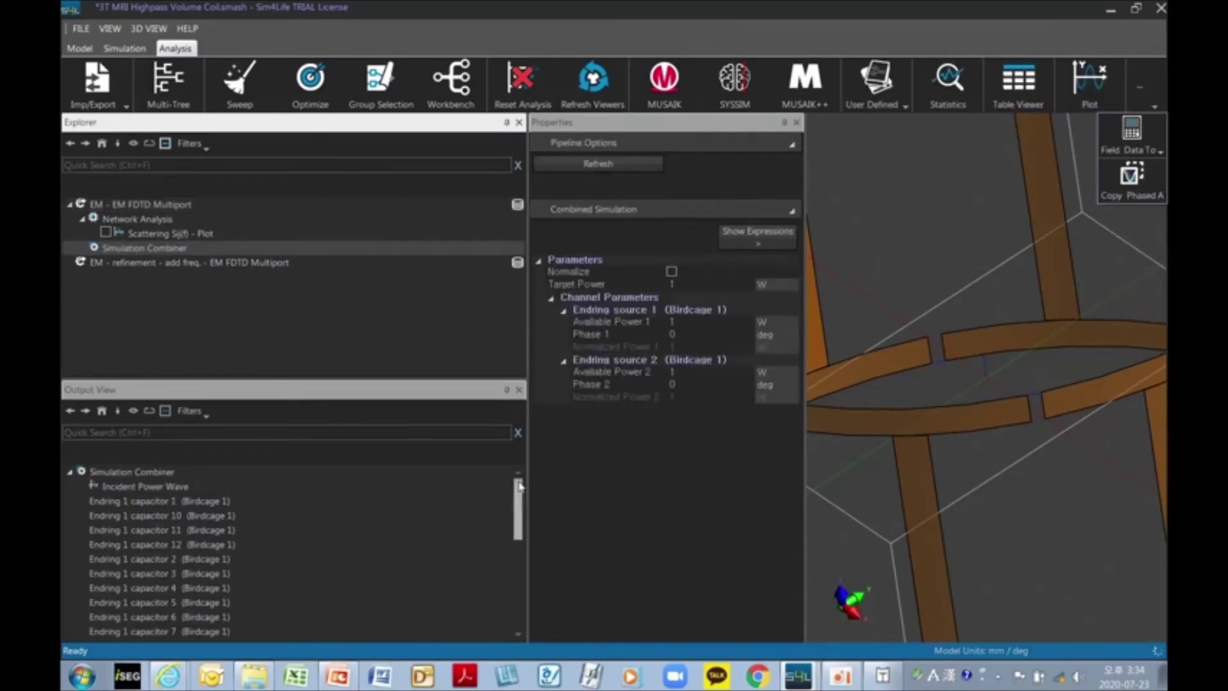
{"action": "scroll", "coordinate": [519, 507], "scroll_direction": "down", "scroll_amount": 1}
{"action": "left_click_drag", "start_coordinate": [519, 507], "coordinate": [519, 579]}
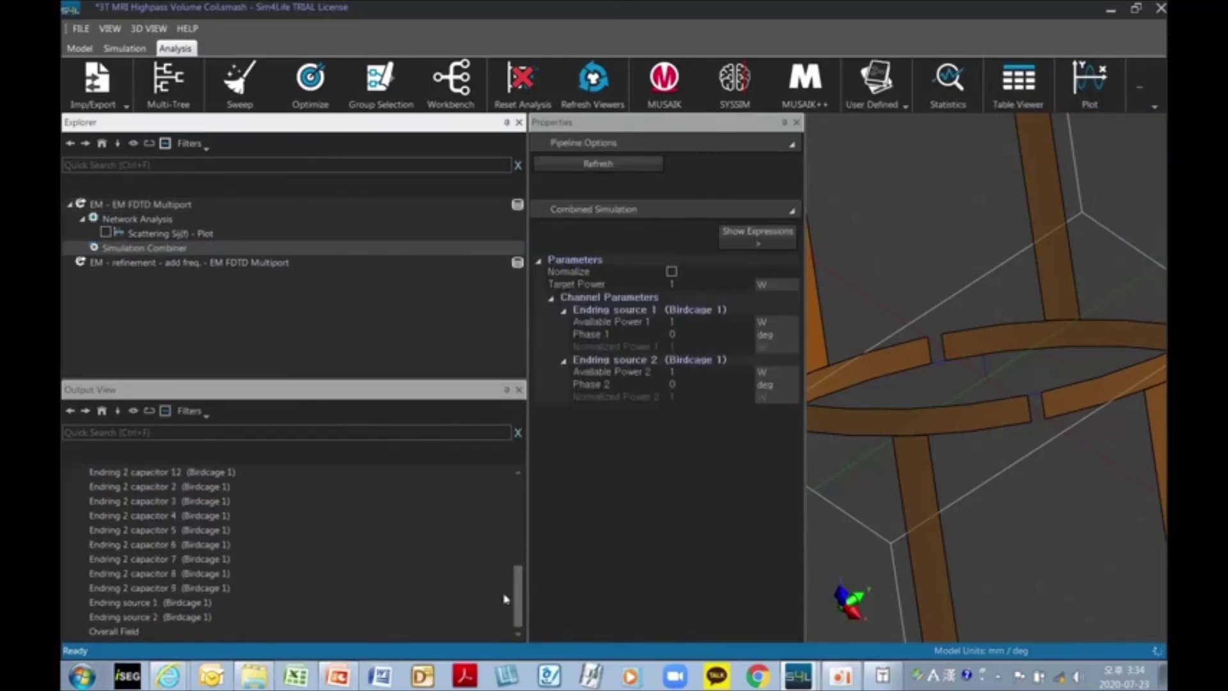
{"action": "left_click", "coordinate": [143, 632]}
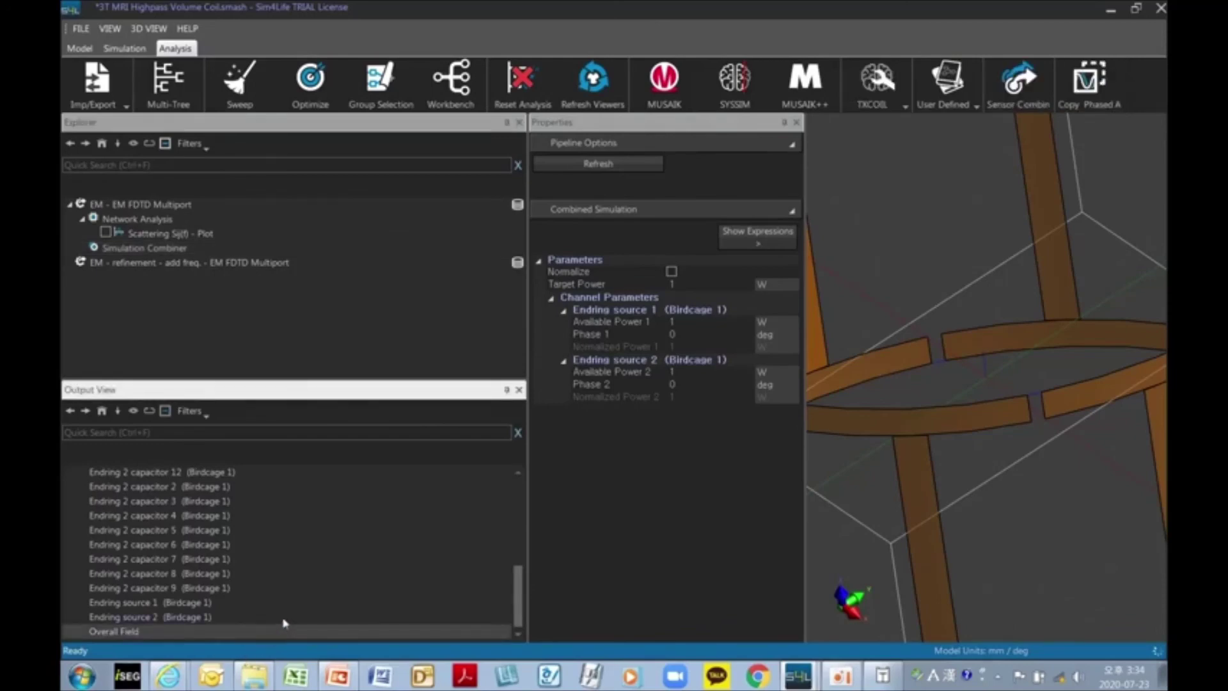
Step: Give Endring source 1 a phase of 0 deg and Endring source 2 a phase of 90 deg in the combined simulation
{"action": "scroll", "coordinate": [1015, 482], "scroll_direction": "down", "scroll_amount": 5}
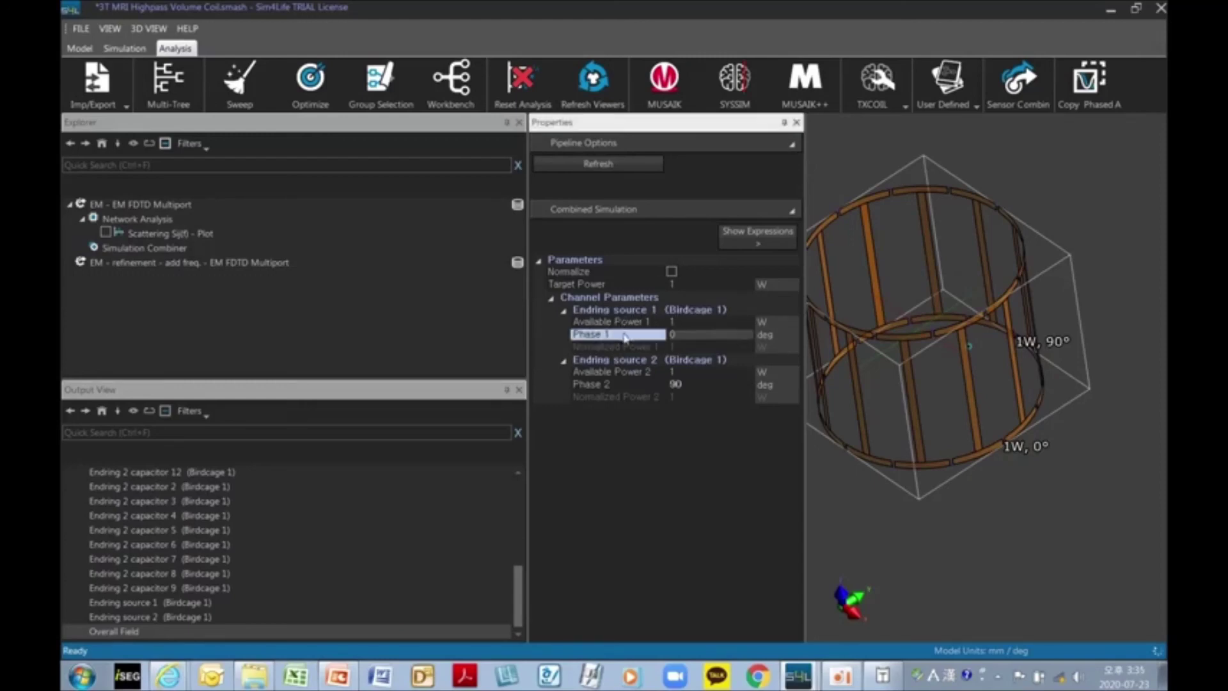
{"action": "left_click", "coordinate": [688, 335]}
{"action": "left_click", "coordinate": [704, 389]}
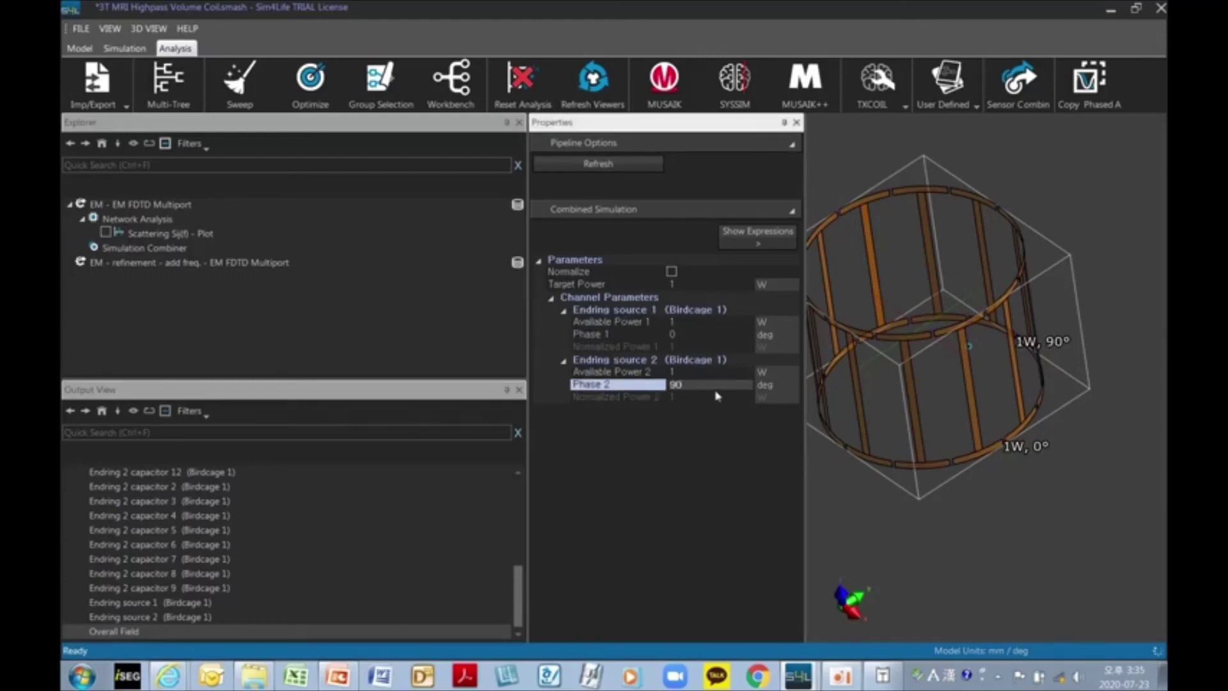
{"action": "left_click", "coordinate": [628, 339]}
{"action": "left_click", "coordinate": [693, 330]}
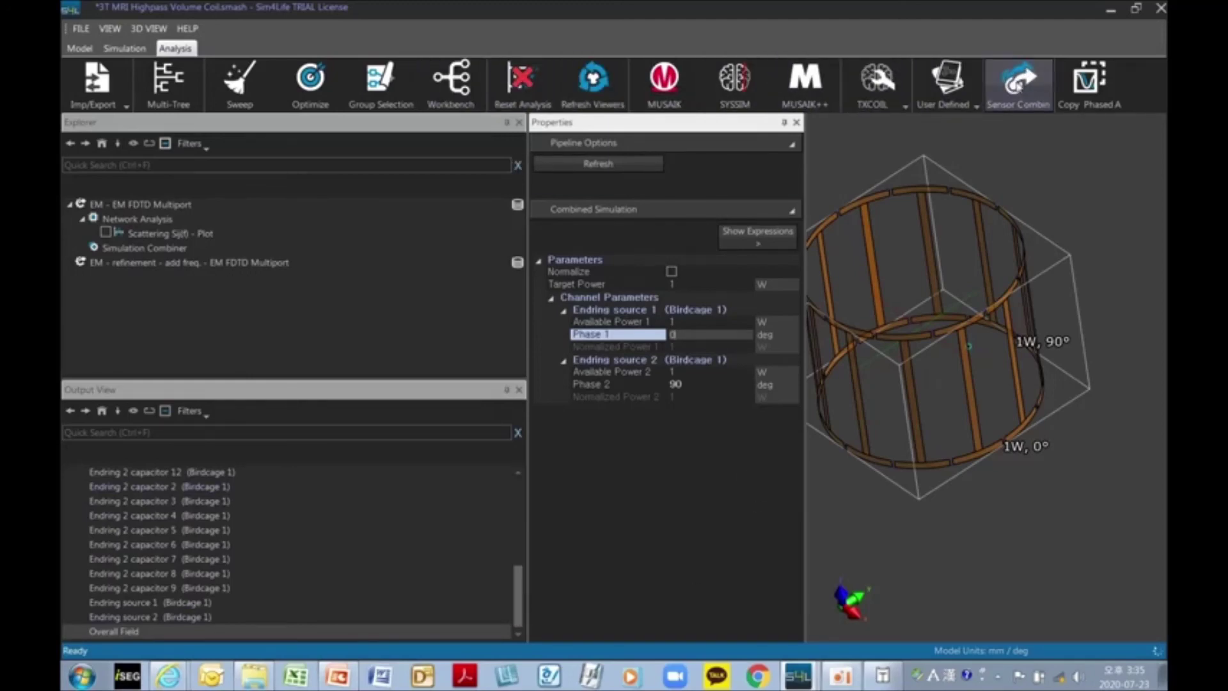
Step: Extract the combined Overall Field with the Sensor Combiner and show its B1(x,y,z,f0) field in a Slice Viewer
{"action": "left_click", "coordinate": [1018, 82]}
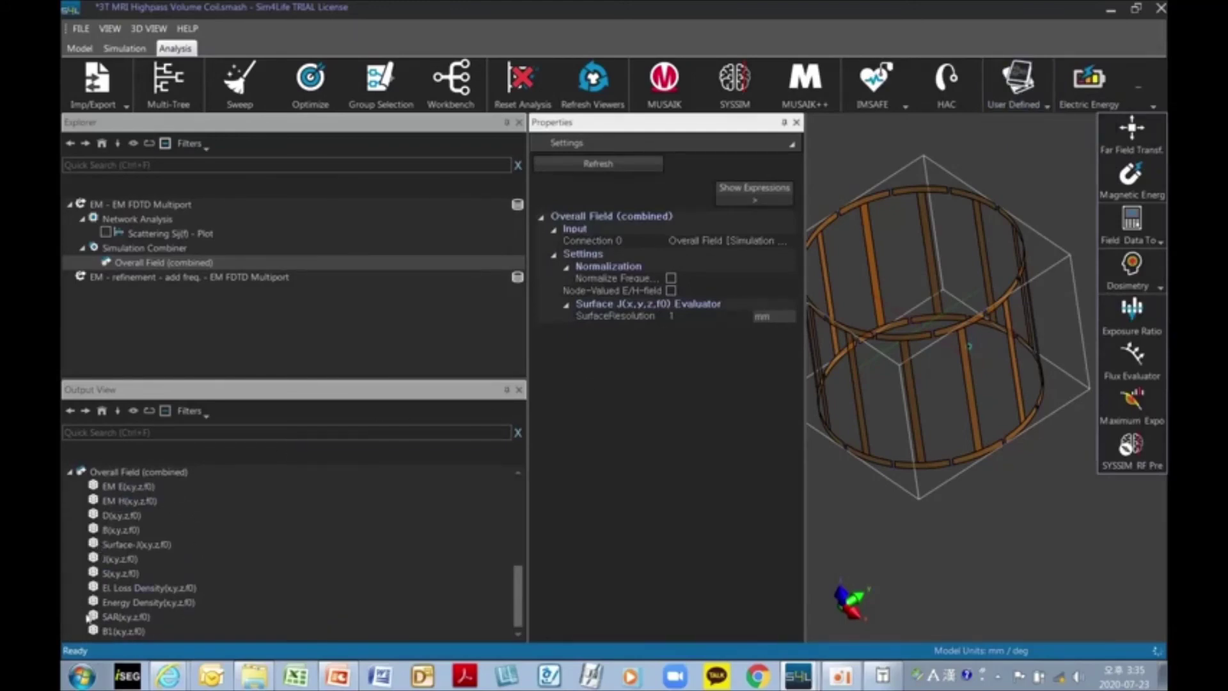
{"action": "left_click", "coordinate": [127, 634]}
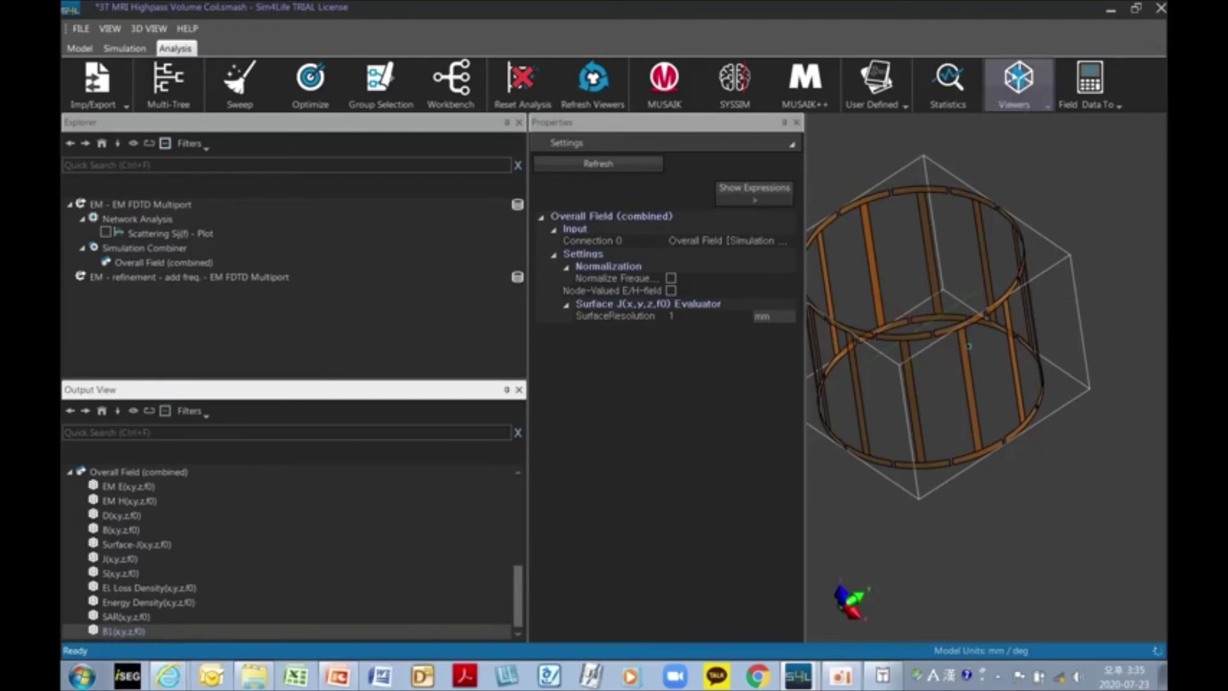
{"action": "left_click", "coordinate": [1019, 77]}
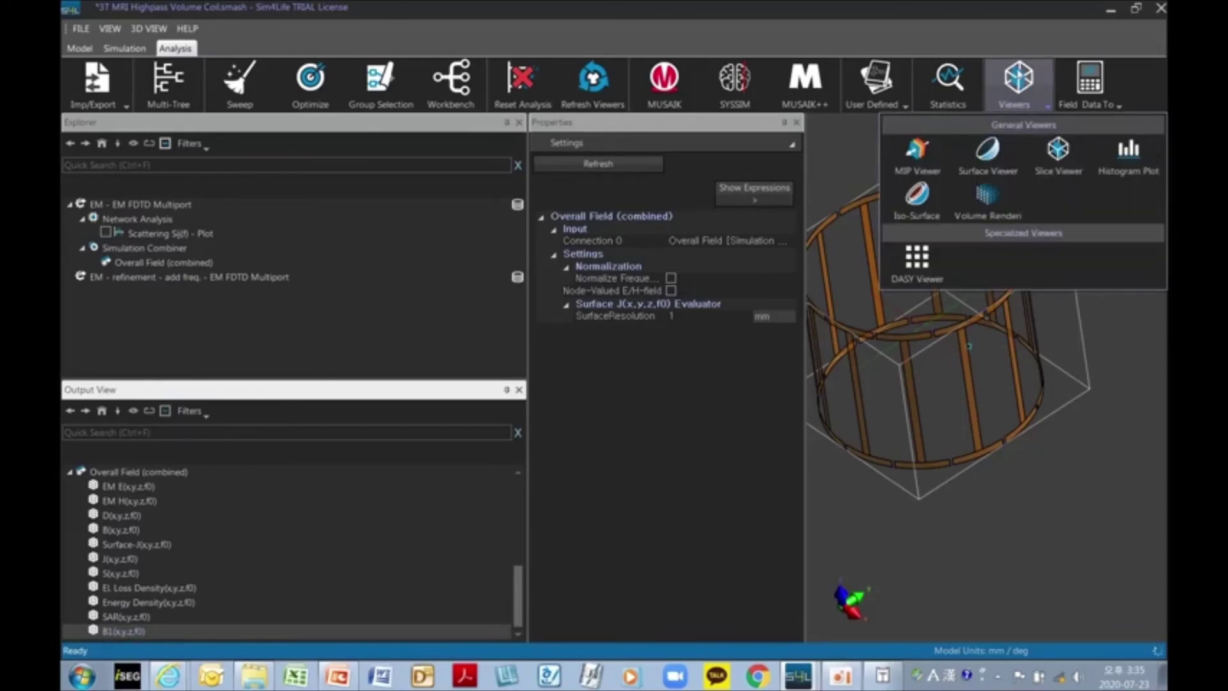
{"action": "left_click", "coordinate": [1058, 153]}
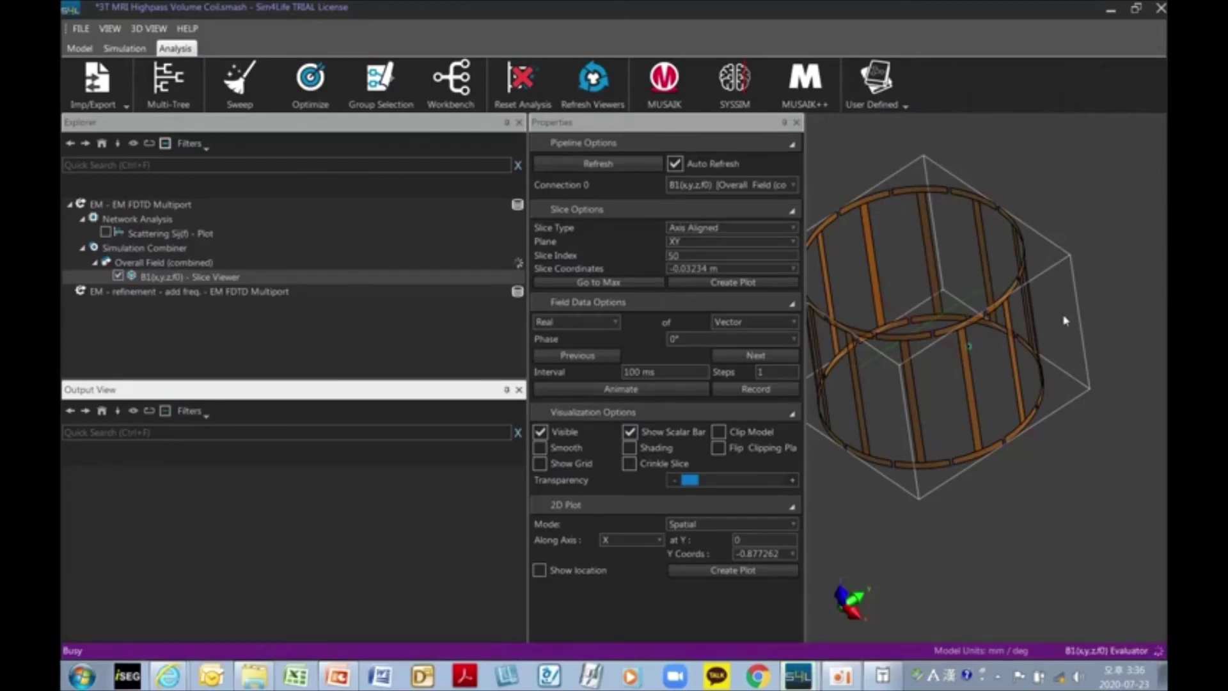
{"action": "left_click_drag", "start_coordinate": [966, 385], "coordinate": [1018, 385]}
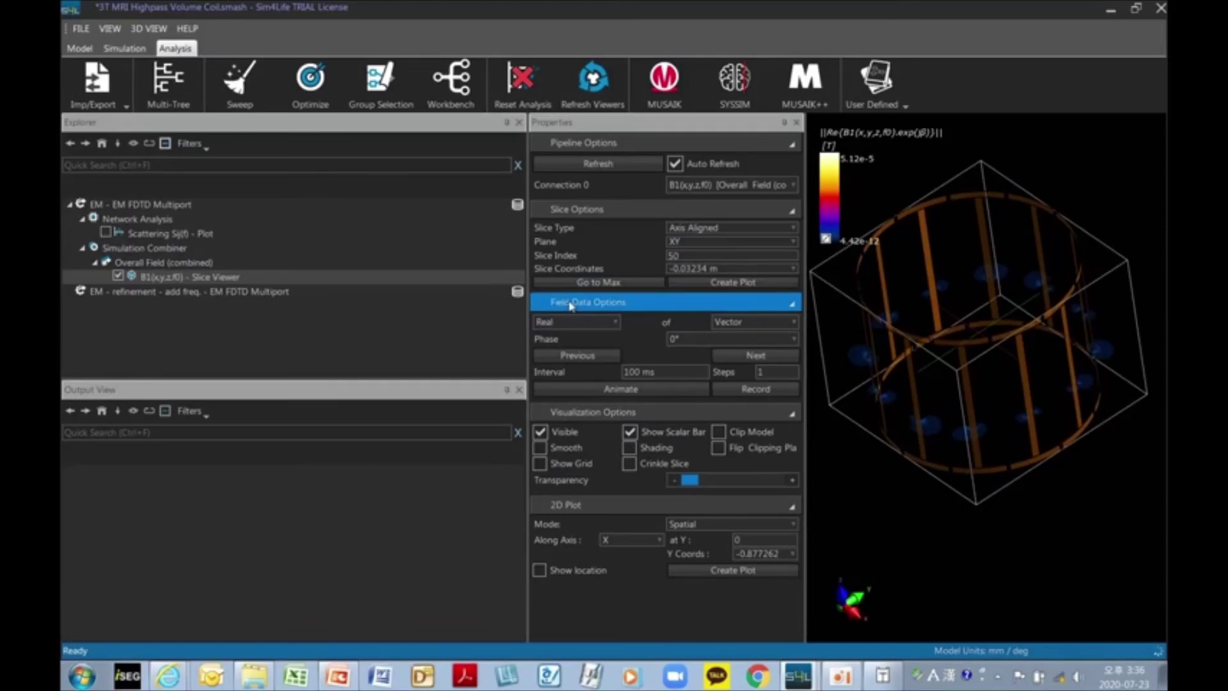
Step: Show the B1 slice as Abs. Magnitude, look at it along the coil axis and switch its colour scale to dB
{"action": "left_click", "coordinate": [575, 323]}
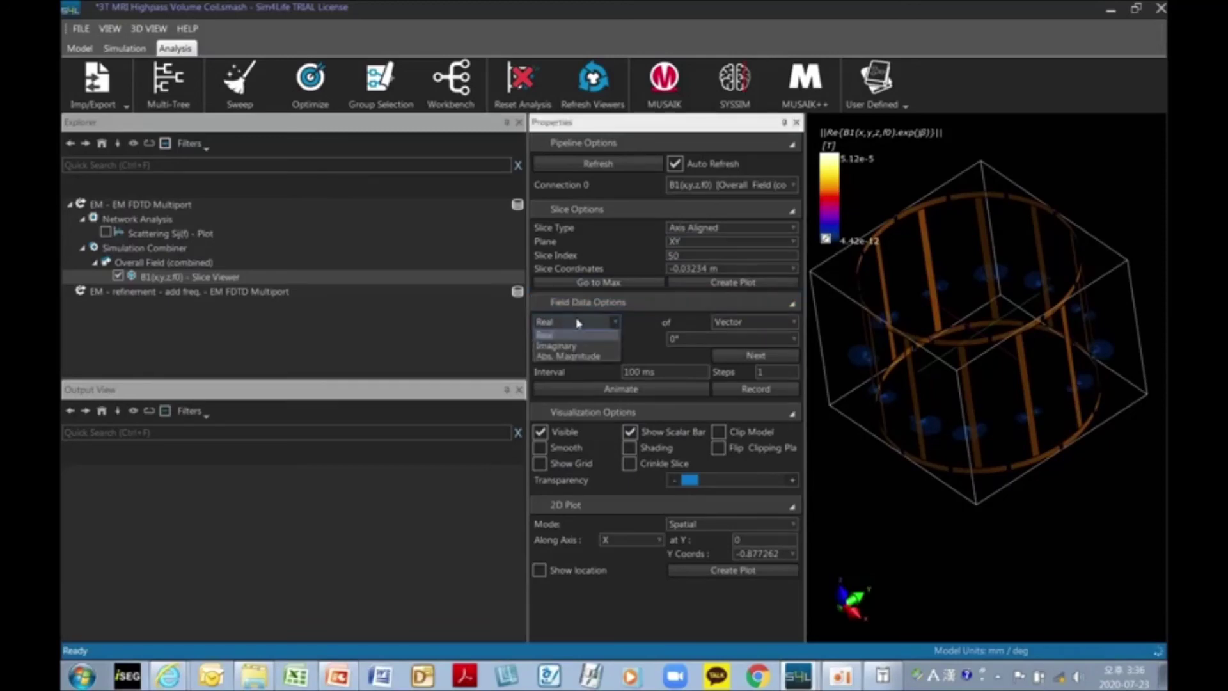
{"action": "left_click", "coordinate": [562, 358]}
{"action": "left_click_drag", "start_coordinate": [960, 422], "coordinate": [967, 449]}
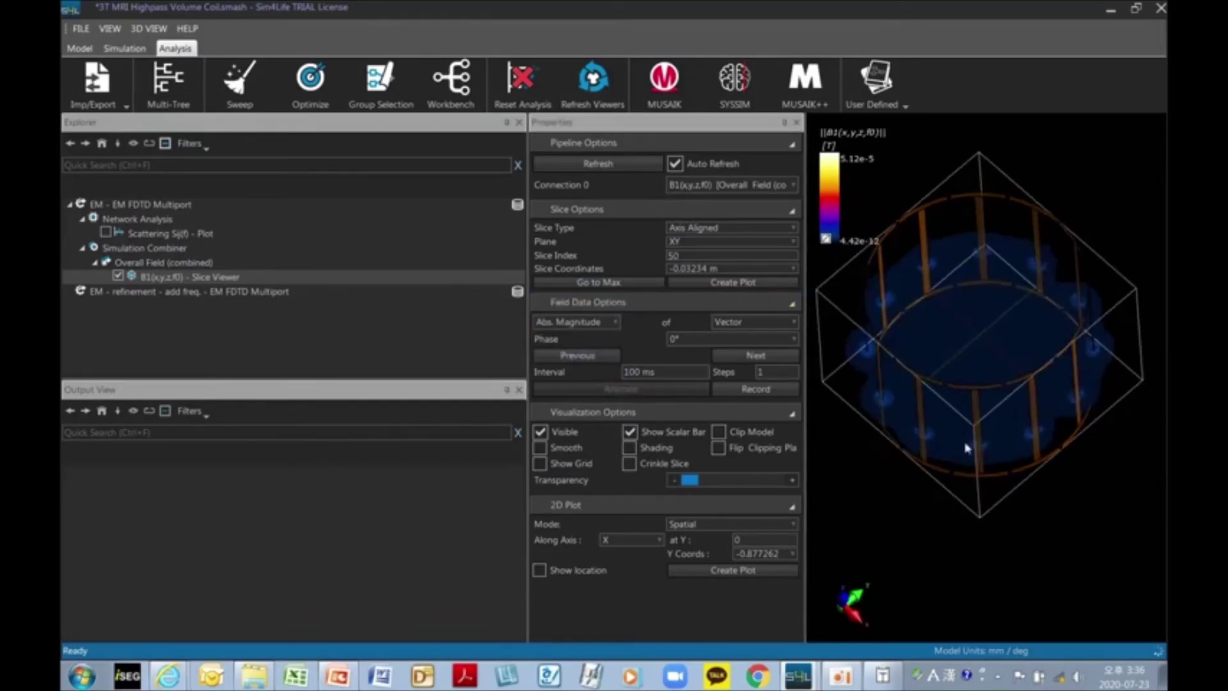
{"action": "left_click", "coordinate": [844, 596]}
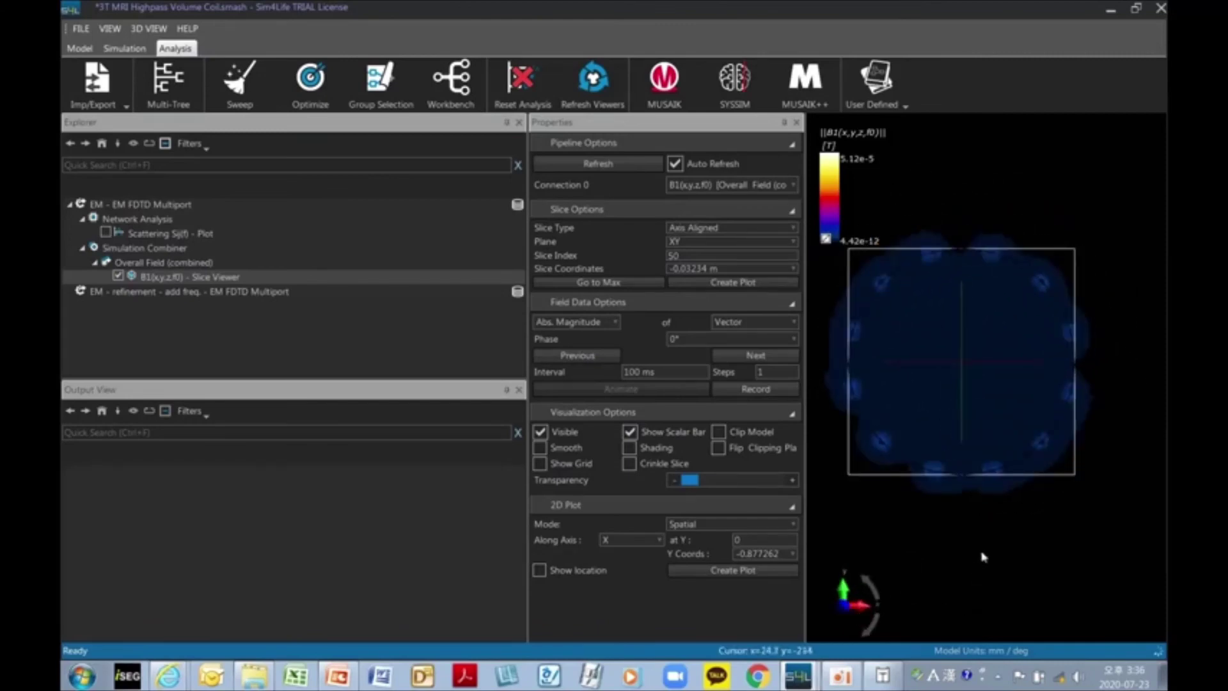
{"action": "middle_click_drag", "start_coordinate": [981, 513], "coordinate": [1021, 519]}
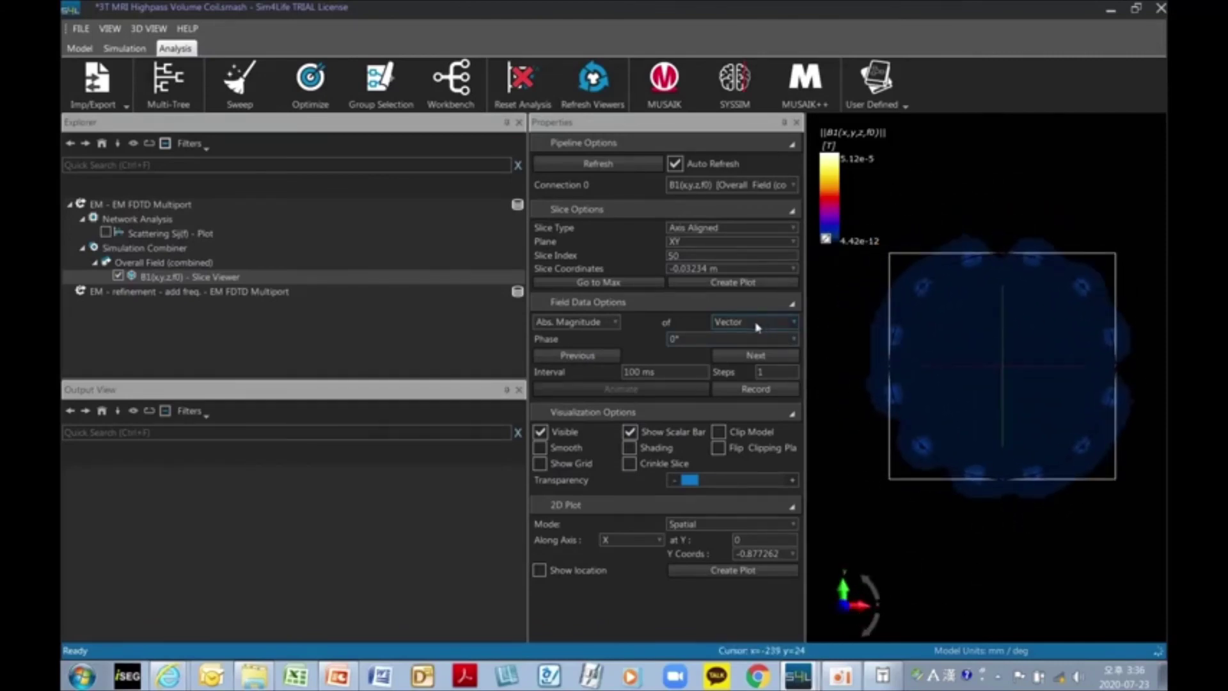
{"action": "left_click", "coordinate": [827, 239]}
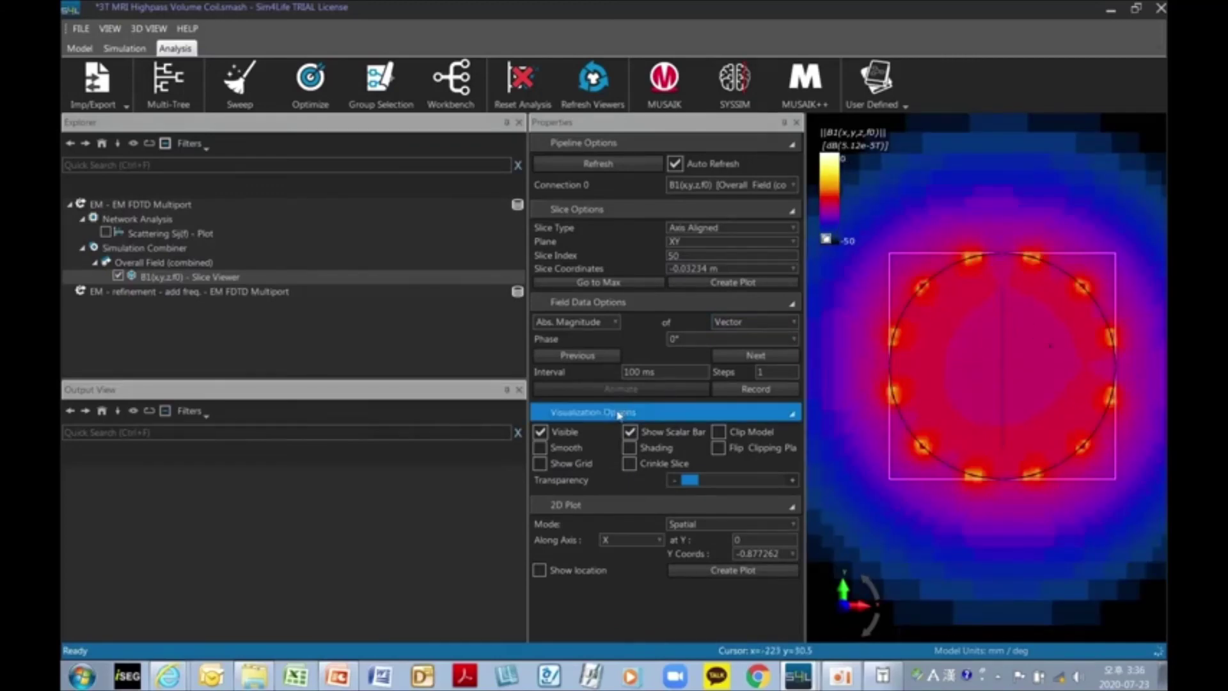
Step: Compare the B1+ component with the full vector on the slice, leaving B1+ displayed
{"action": "left_click", "coordinate": [732, 326]}
{"action": "left_click", "coordinate": [732, 340]}
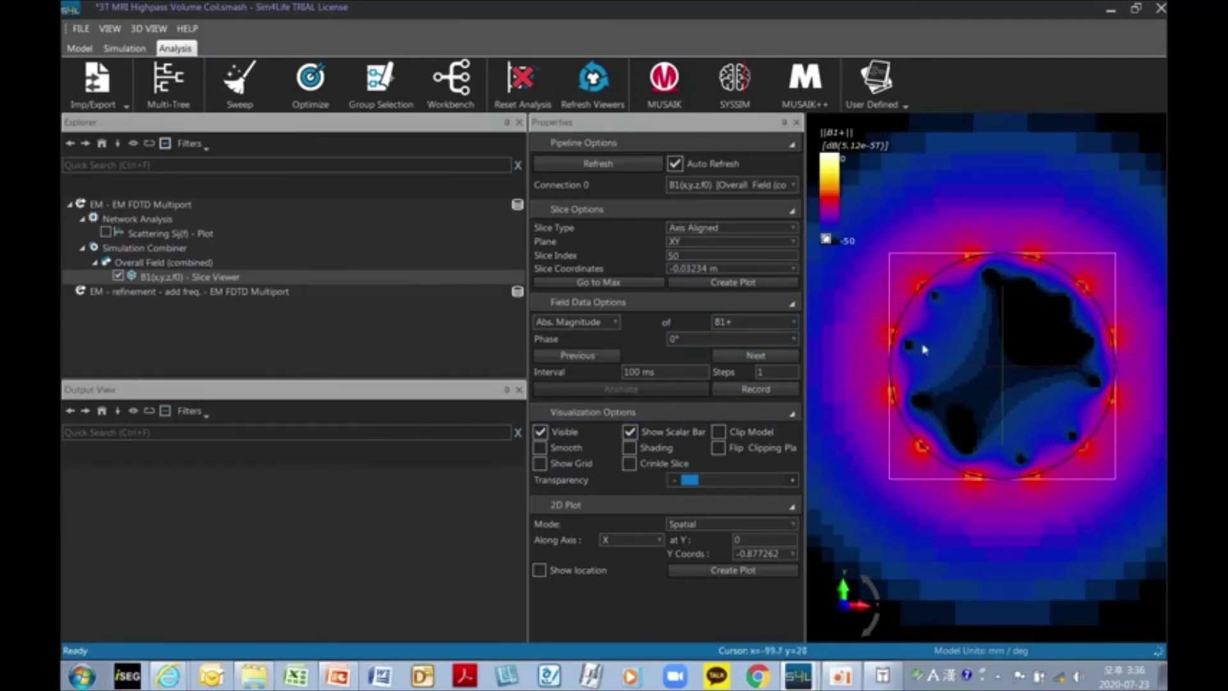
{"action": "left_click", "coordinate": [754, 321]}
{"action": "left_click", "coordinate": [732, 356]}
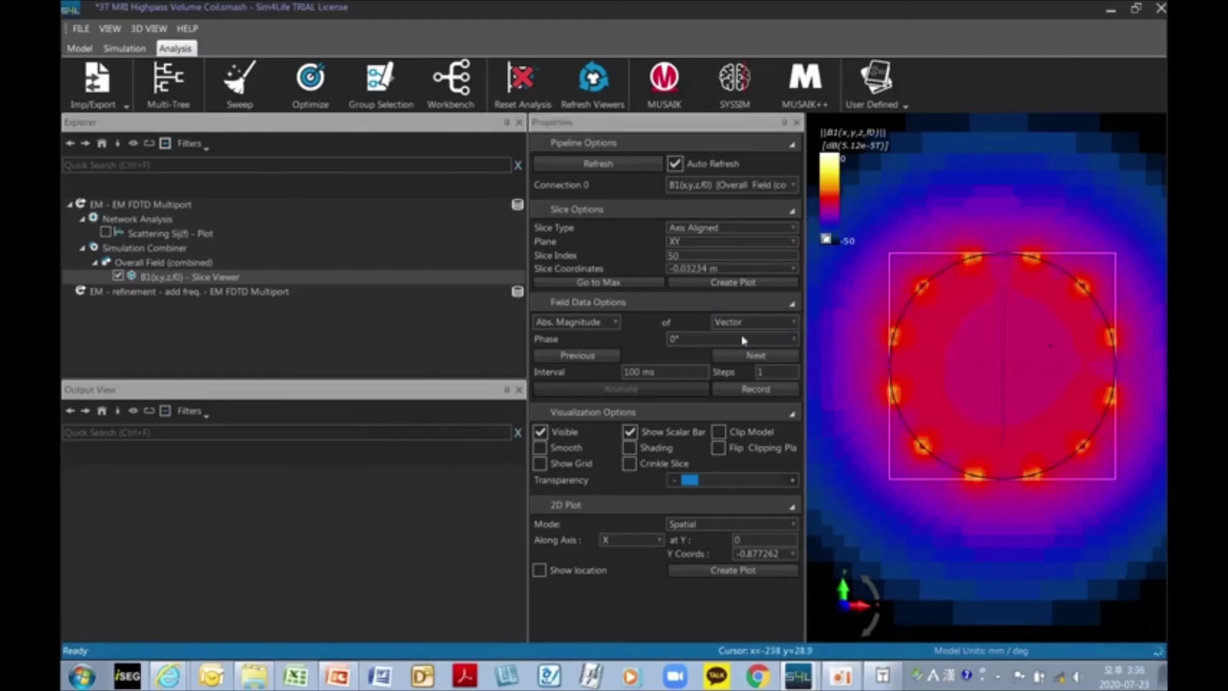
{"action": "left_click", "coordinate": [745, 322]}
{"action": "left_click", "coordinate": [729, 335]}
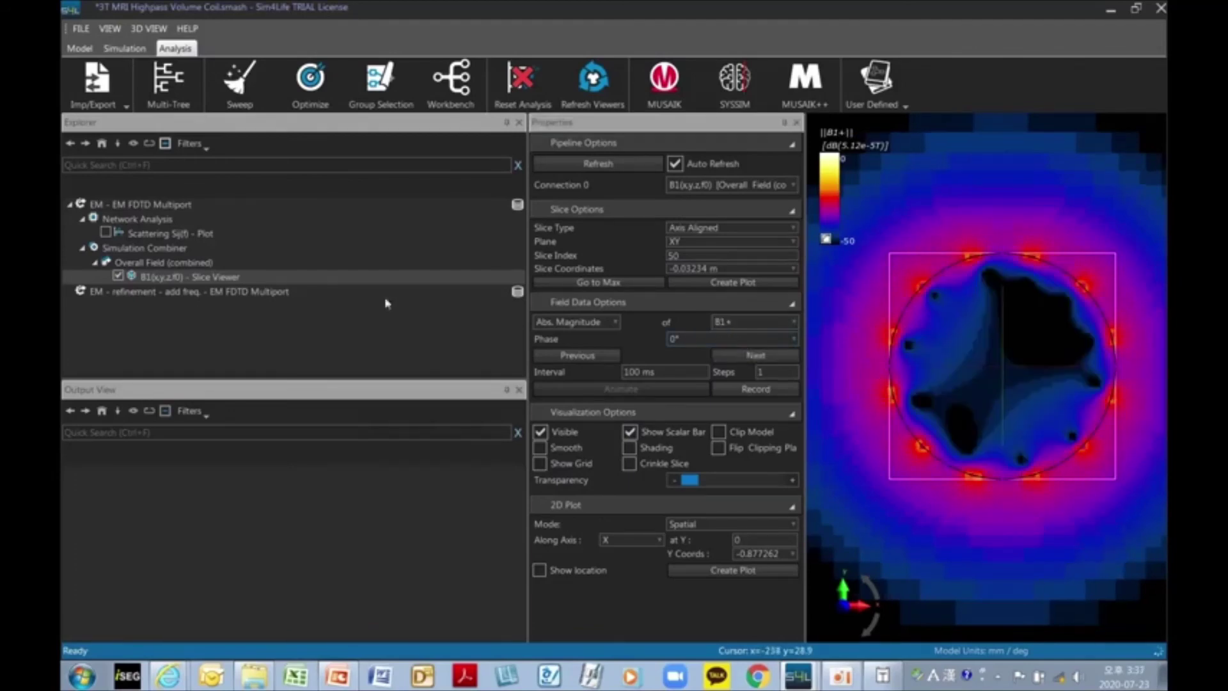
Step: Set the phase of Endring source 1 to 90 deg and Endring source 2 to 0 deg, and change the displayed B1 component
{"action": "left_click", "coordinate": [155, 250]}
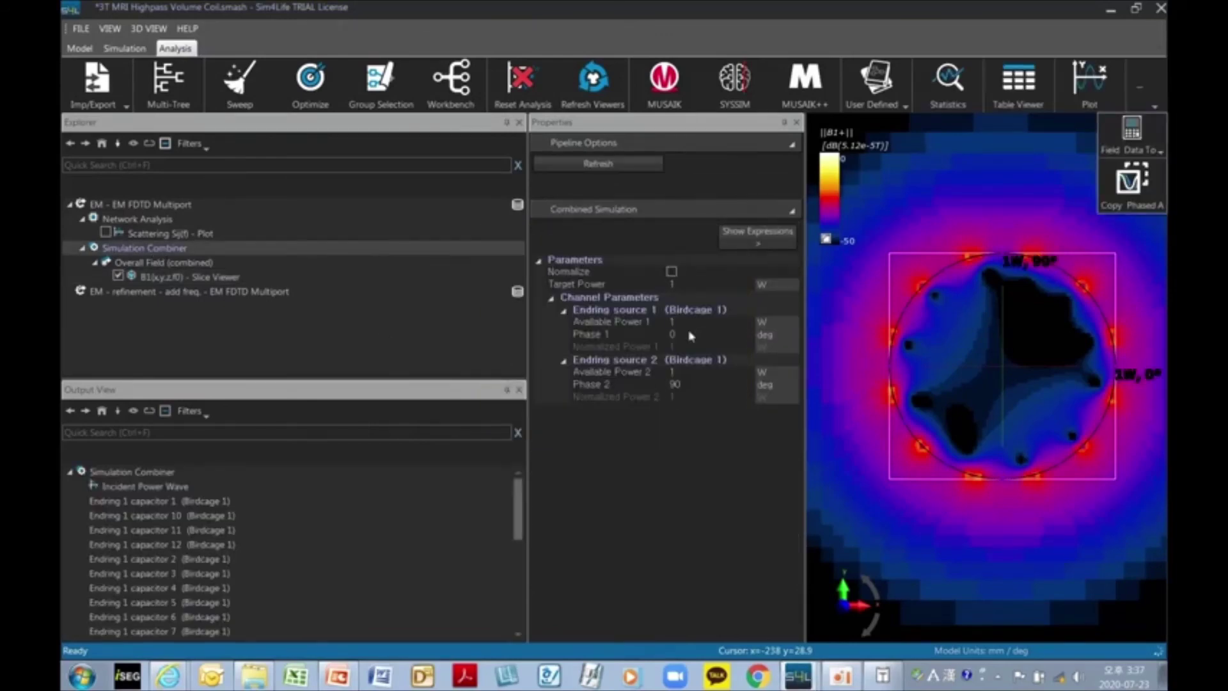
{"action": "left_click", "coordinate": [691, 336]}
{"action": "type", "text": "90"}
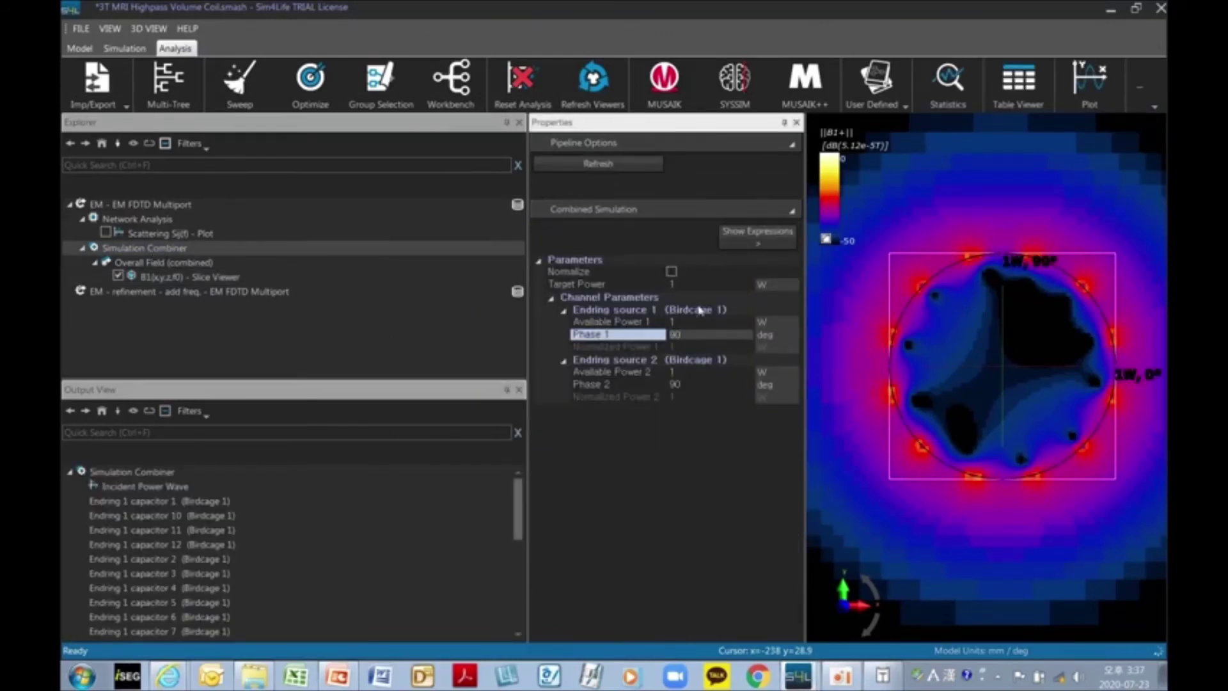
{"action": "left_click", "coordinate": [704, 387]}
{"action": "type", "text": "0"}
{"action": "key", "text": "Return"}
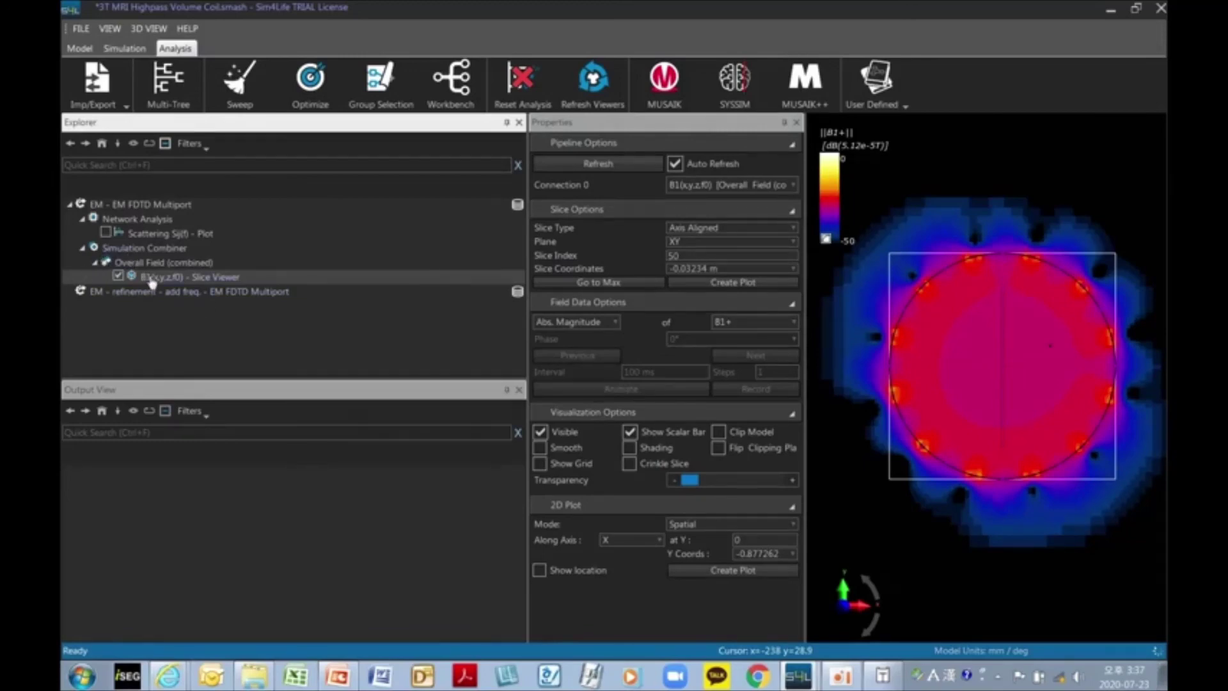
{"action": "left_click", "coordinate": [755, 323]}
{"action": "left_click", "coordinate": [747, 349]}
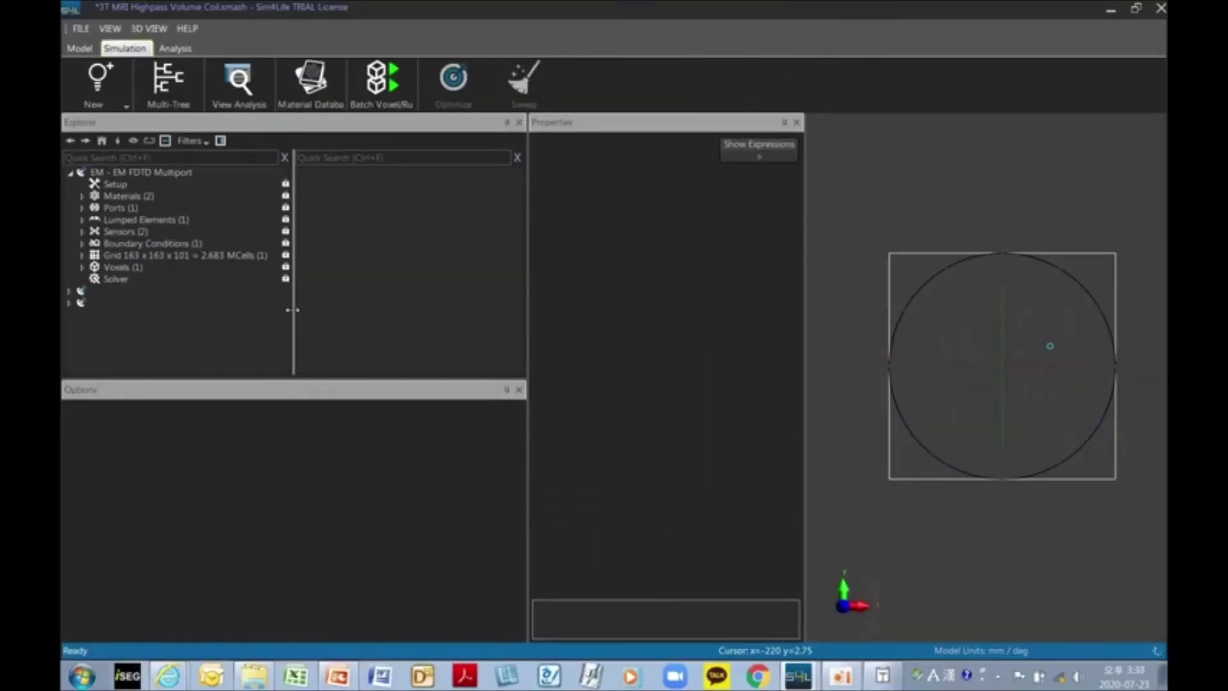
Step: Widen the simulation tree to show full names and clone the EM - EM FDTD Multiport simulation
{"action": "left_click_drag", "start_coordinate": [292, 310], "coordinate": [439, 336]}
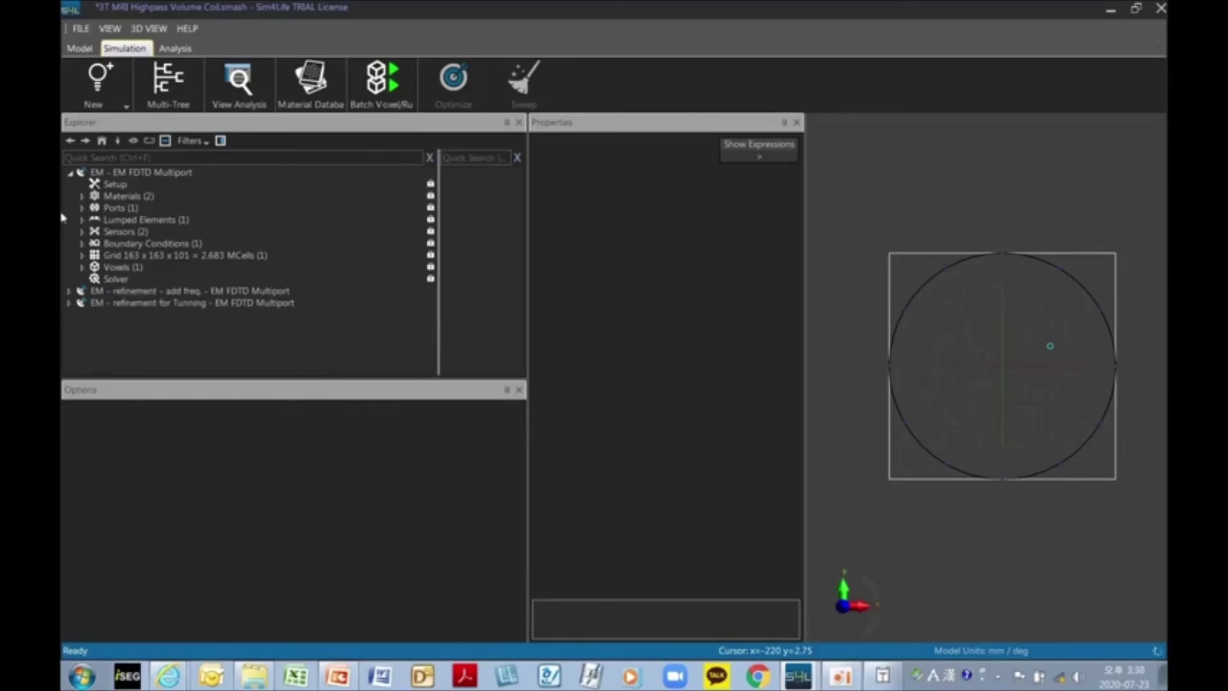
{"action": "left_click", "coordinate": [70, 173]}
{"action": "right_click", "coordinate": [122, 174]}
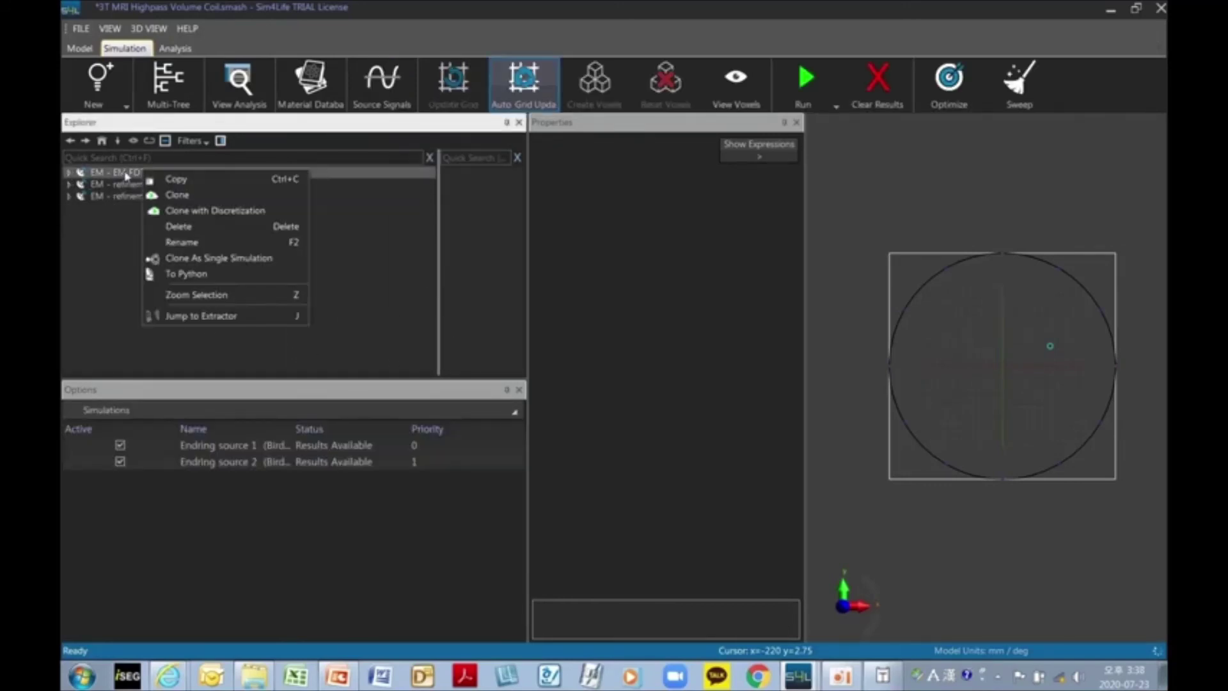
{"action": "left_click", "coordinate": [173, 196]}
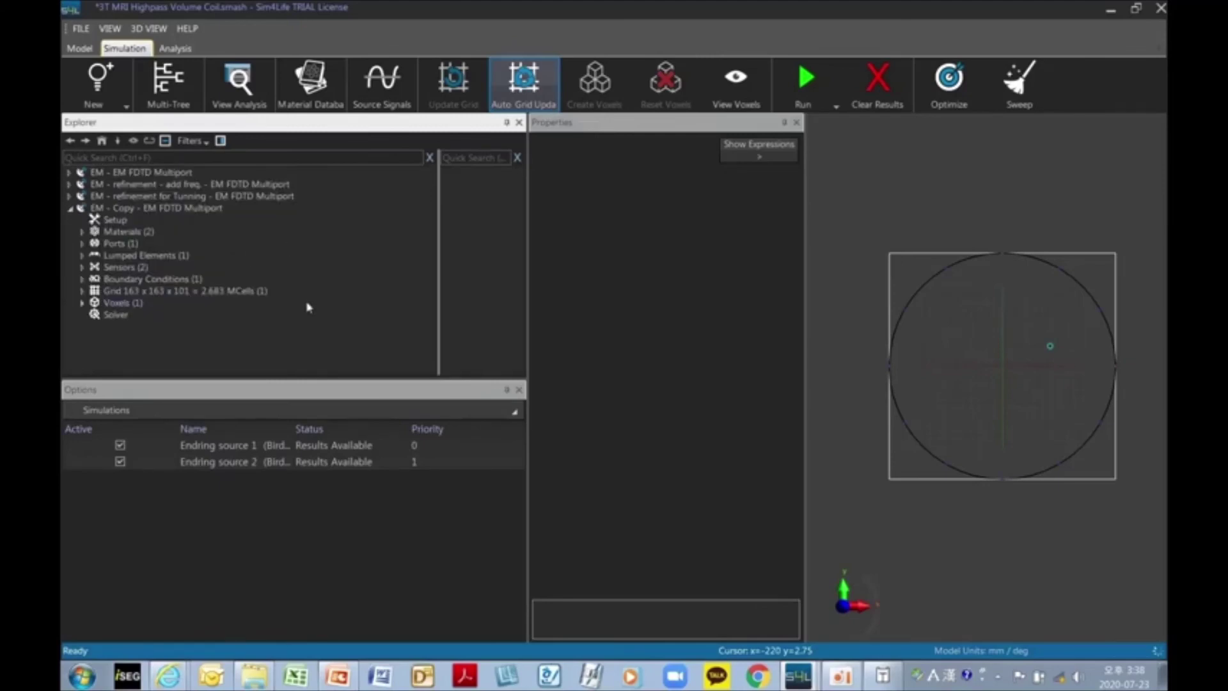
Step: Examine the cloned simulation's grid in side view, following the grid lines across the legs, the end ring and its capacitor gap
{"action": "left_click", "coordinate": [304, 292]}
{"action": "left_click", "coordinate": [846, 607]}
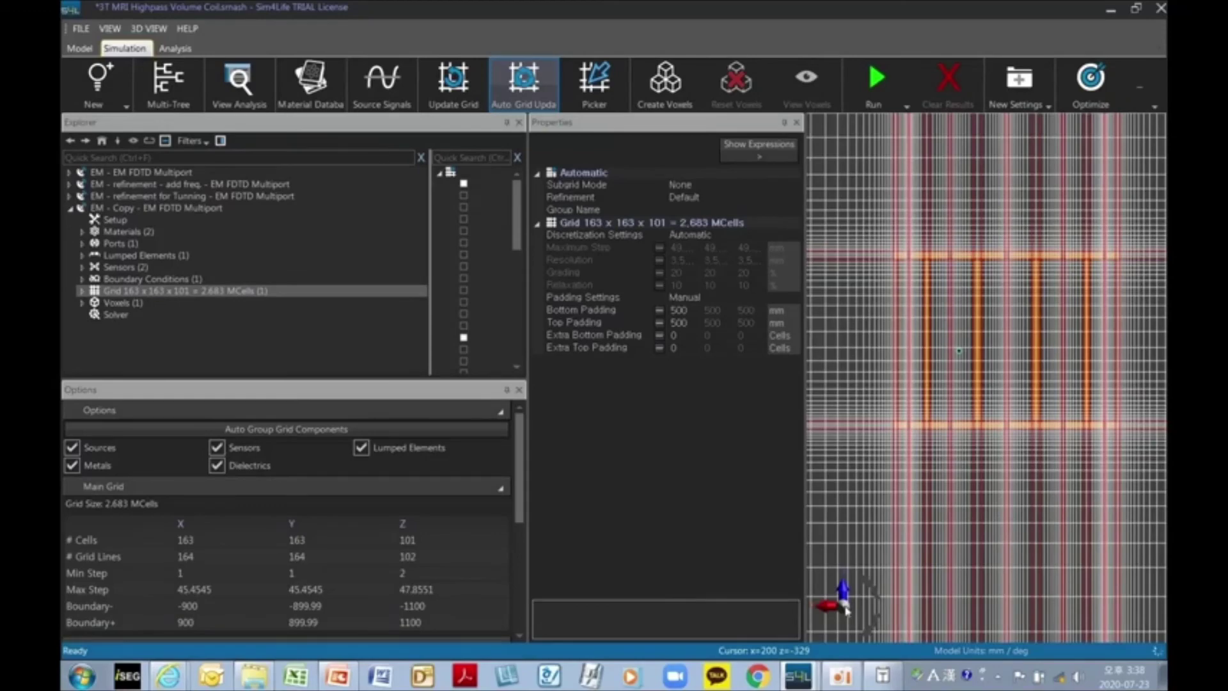
{"action": "scroll", "coordinate": [1024, 397], "scroll_direction": "up", "scroll_amount": 5}
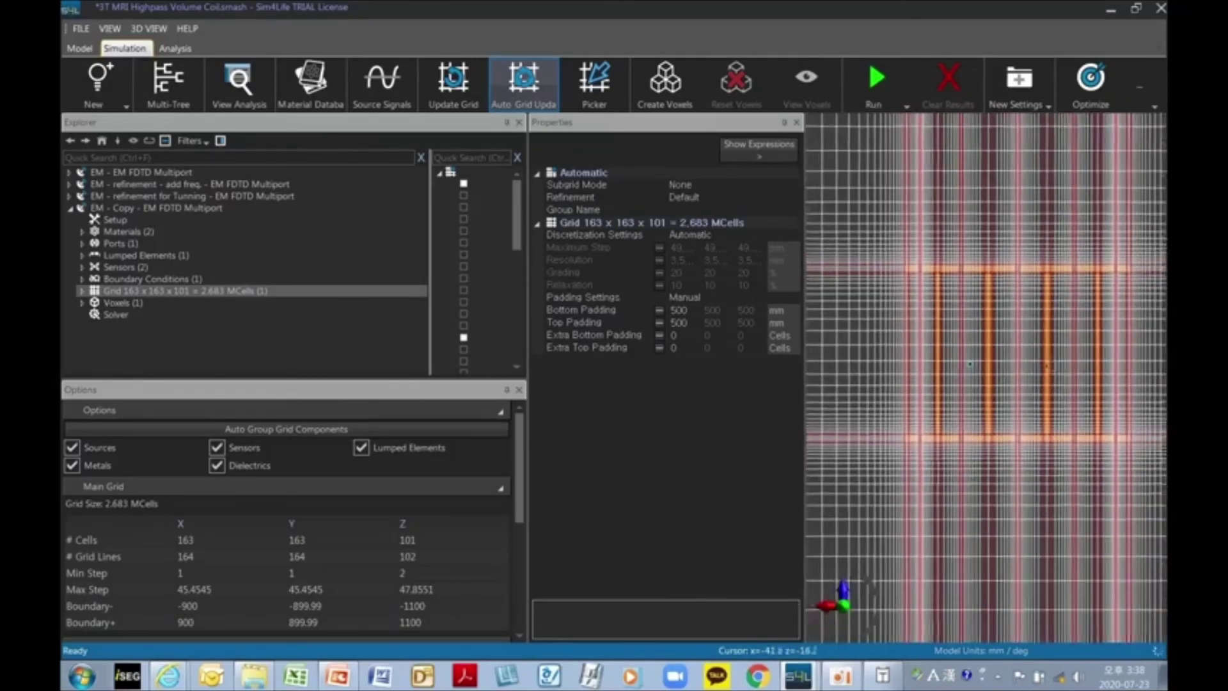
{"action": "scroll", "coordinate": [982, 395], "scroll_direction": "down", "scroll_amount": 2}
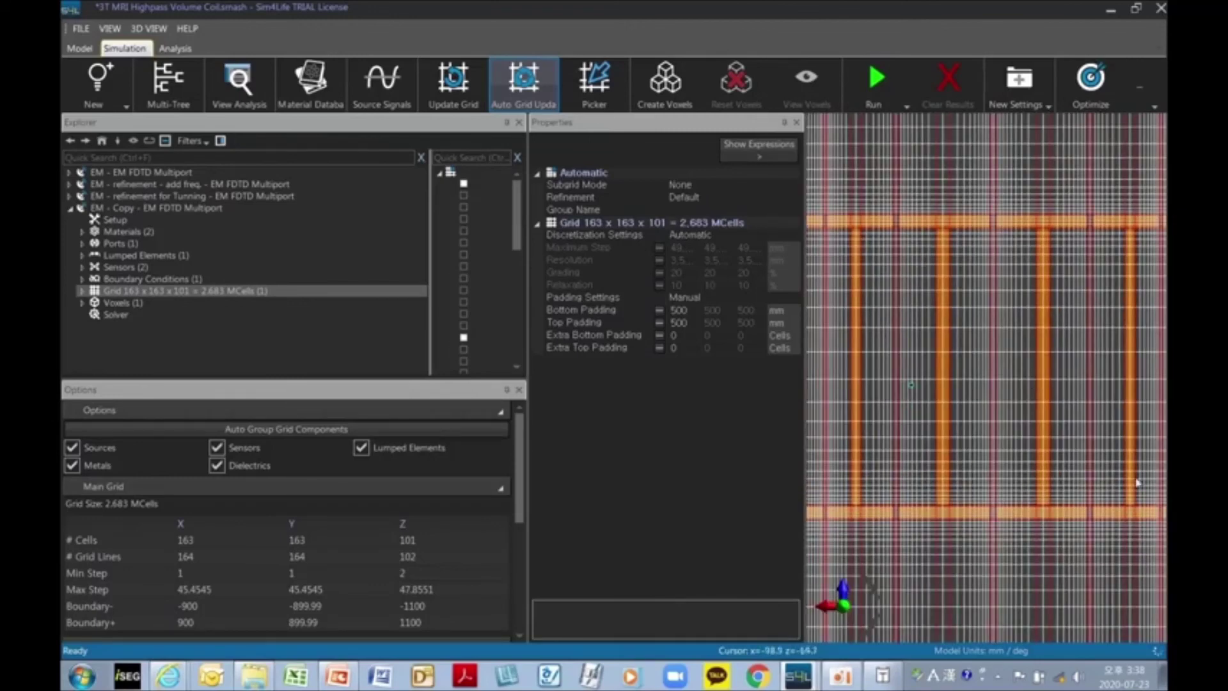
{"action": "scroll", "coordinate": [1067, 441], "scroll_direction": "up", "scroll_amount": 3}
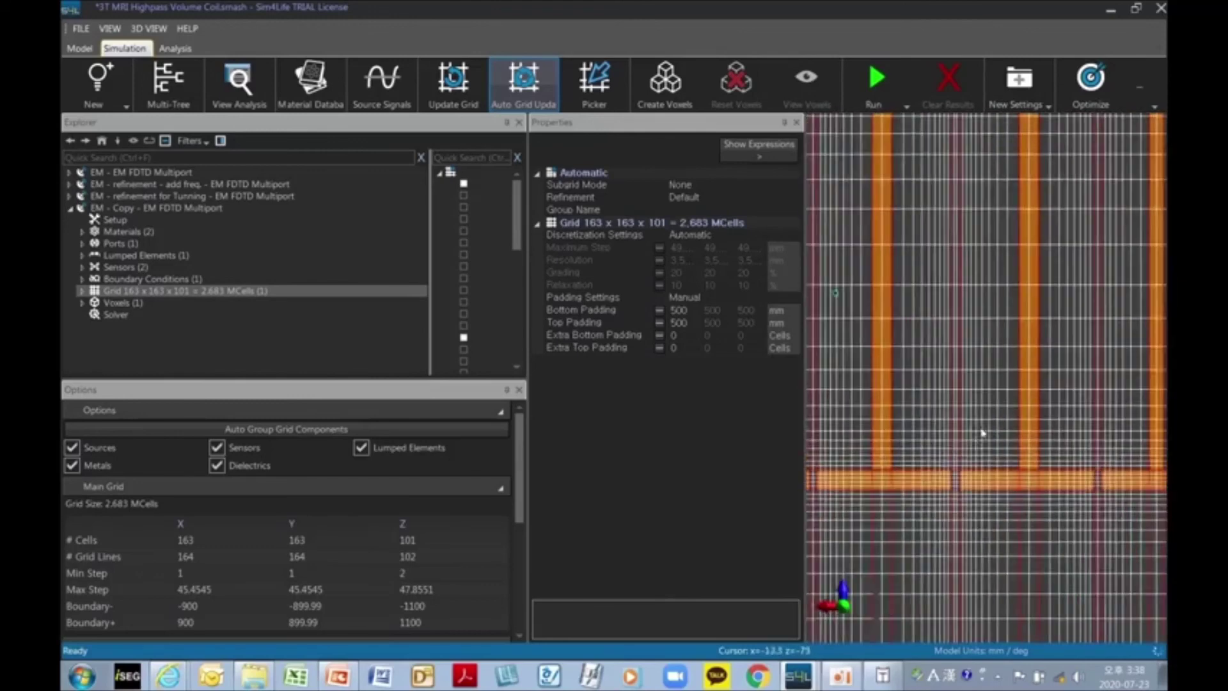
{"action": "scroll", "coordinate": [935, 498], "scroll_direction": "up", "scroll_amount": 2}
{"action": "scroll", "coordinate": [941, 597], "scroll_direction": "up", "scroll_amount": 2}
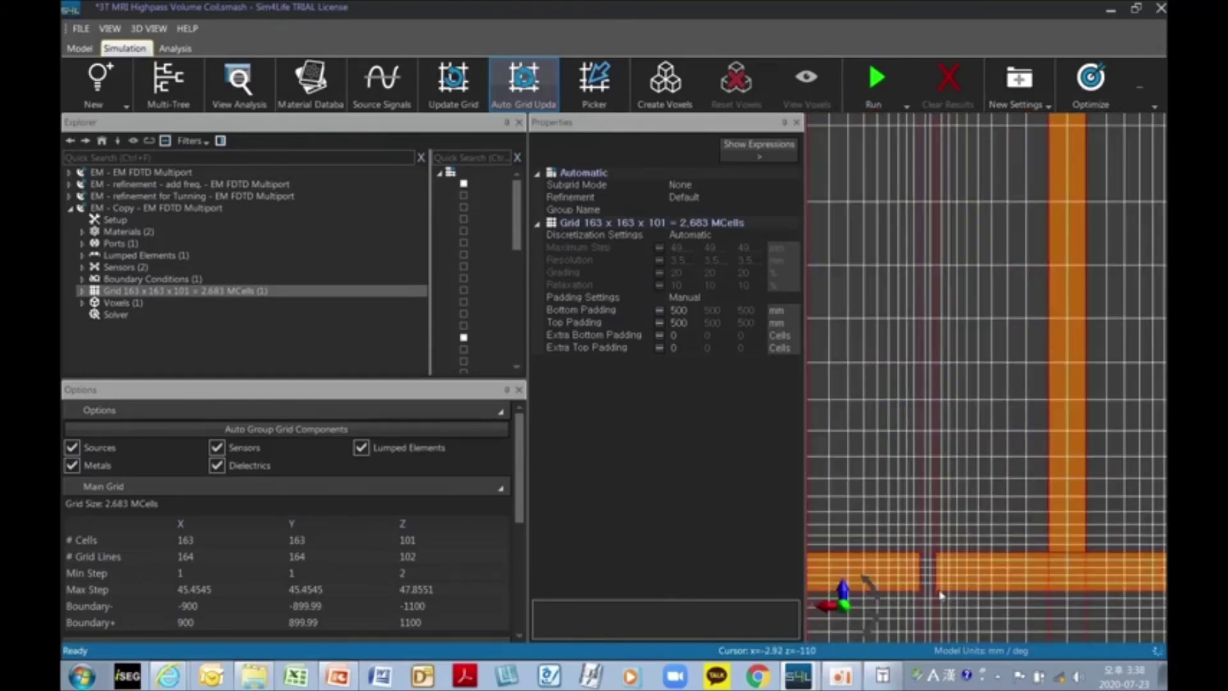
{"action": "scroll", "coordinate": [970, 460], "scroll_direction": "up", "scroll_amount": 2}
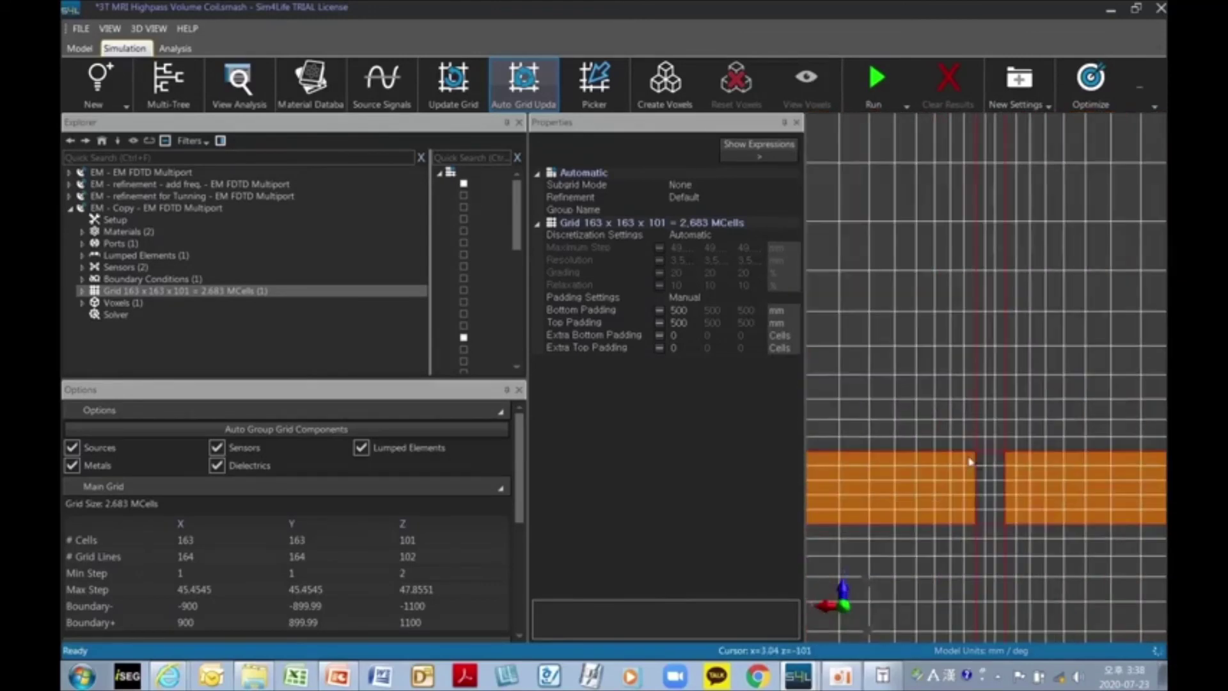
{"action": "middle_click_drag", "start_coordinate": [955, 335], "coordinate": [967, 422]}
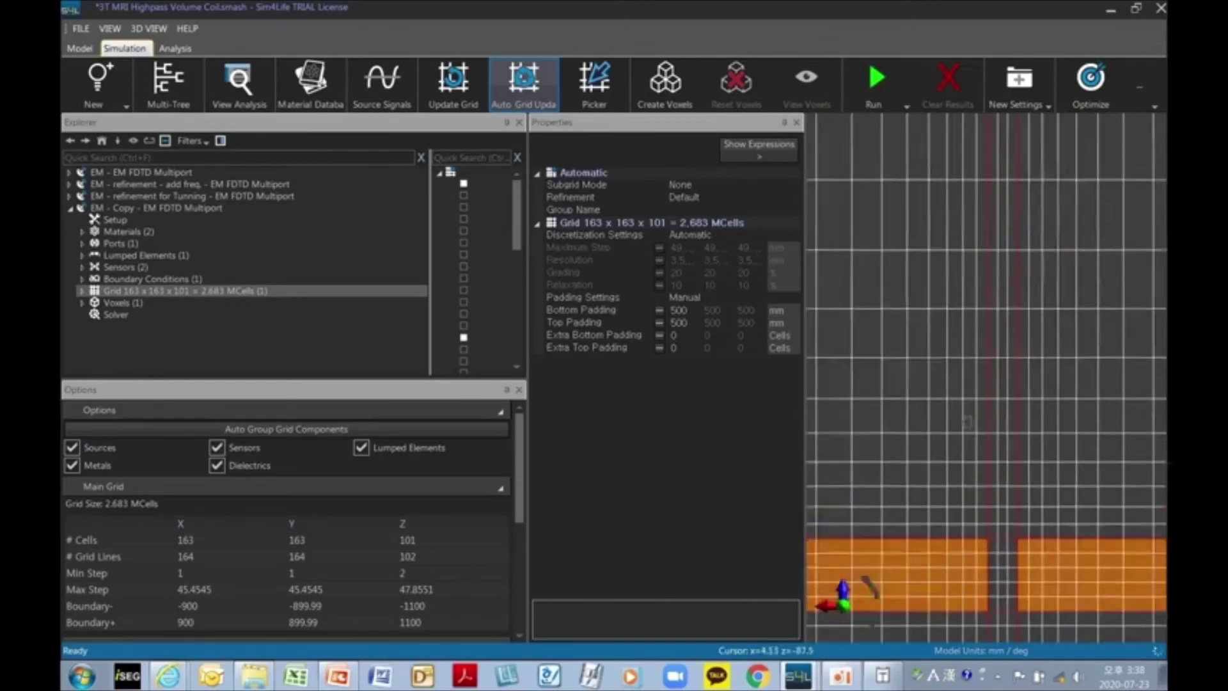
Step: Check the grid around the end ring's capacitor gap and widen the component list to show full names
{"action": "scroll", "coordinate": [967, 420], "scroll_direction": "down", "scroll_amount": 5}
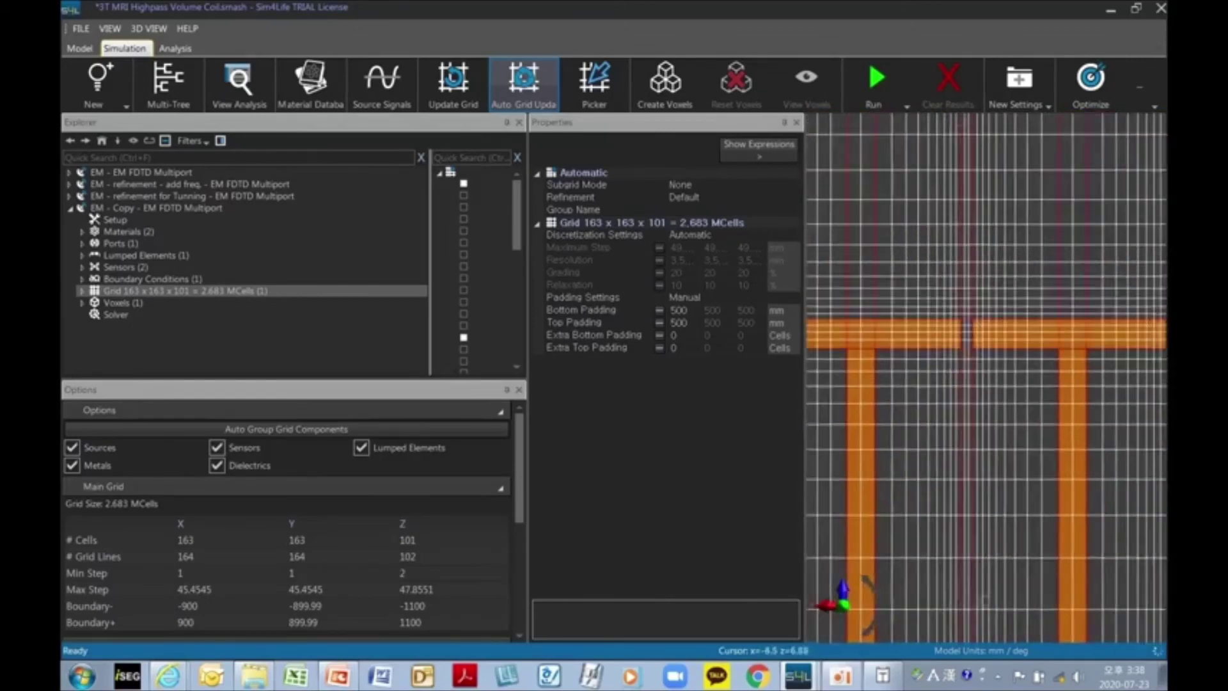
{"action": "scroll", "coordinate": [935, 242], "scroll_direction": "up", "scroll_amount": 5}
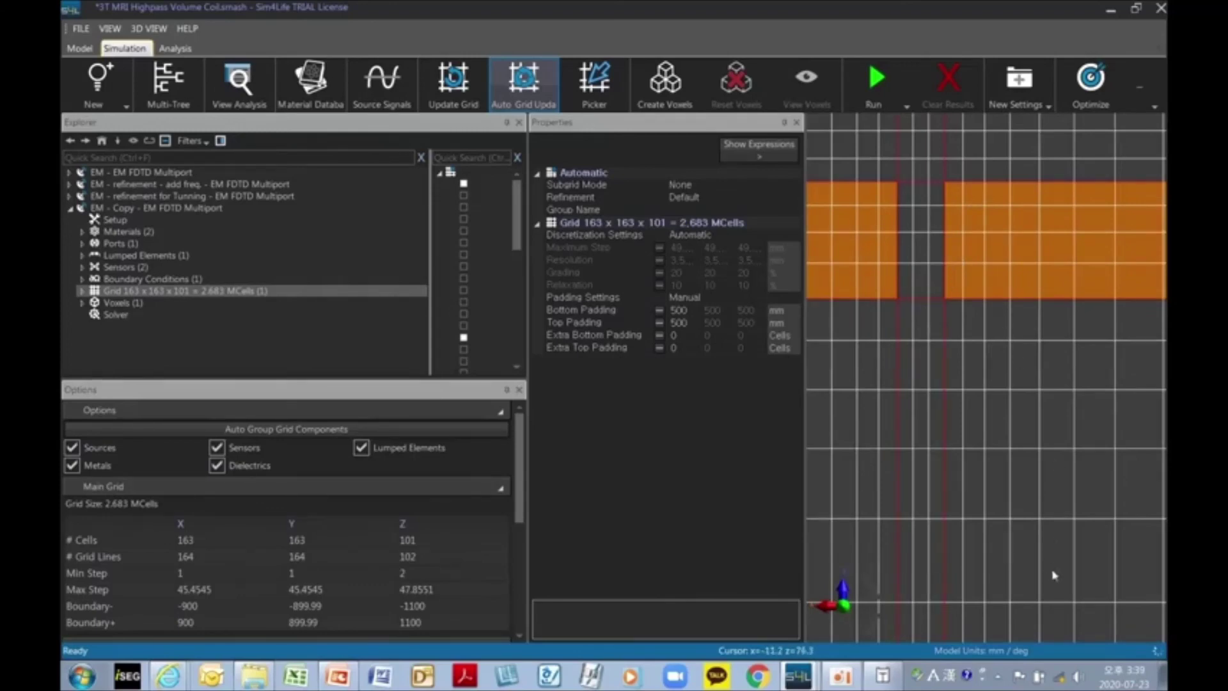
{"action": "scroll", "coordinate": [1085, 574], "scroll_direction": "down", "scroll_amount": 6}
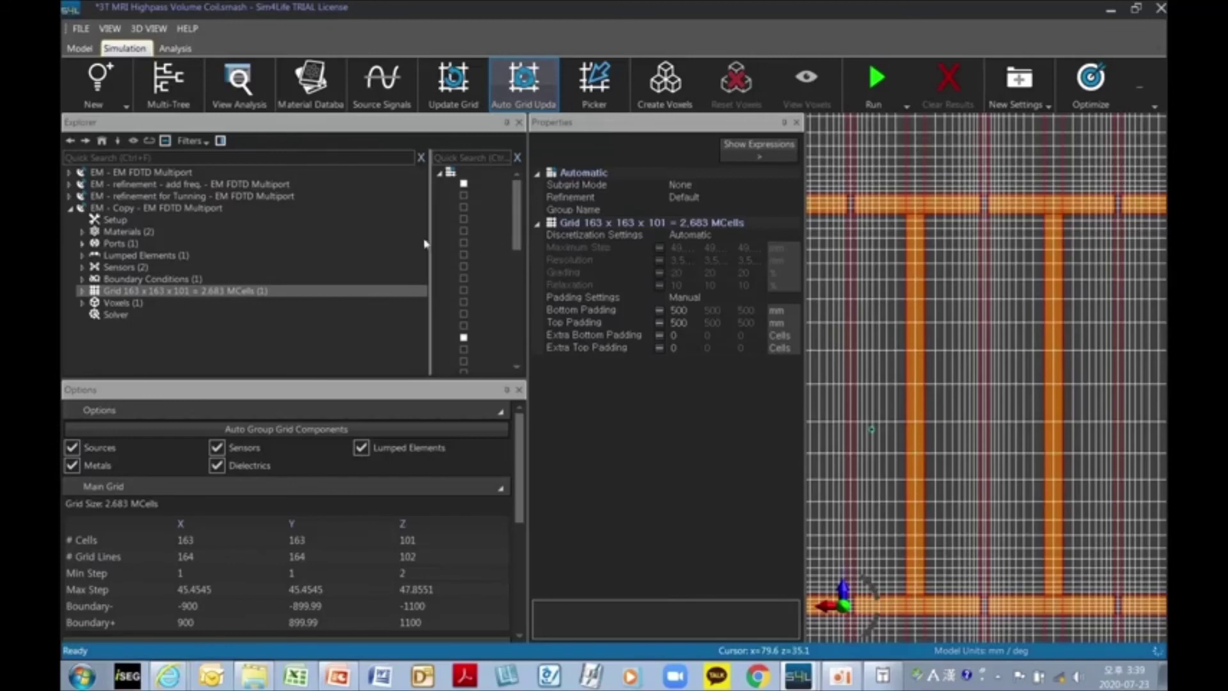
{"action": "left_click_drag", "start_coordinate": [296, 240], "coordinate": [333, 239]}
{"action": "left_click_drag", "start_coordinate": [527, 268], "coordinate": [657, 284]}
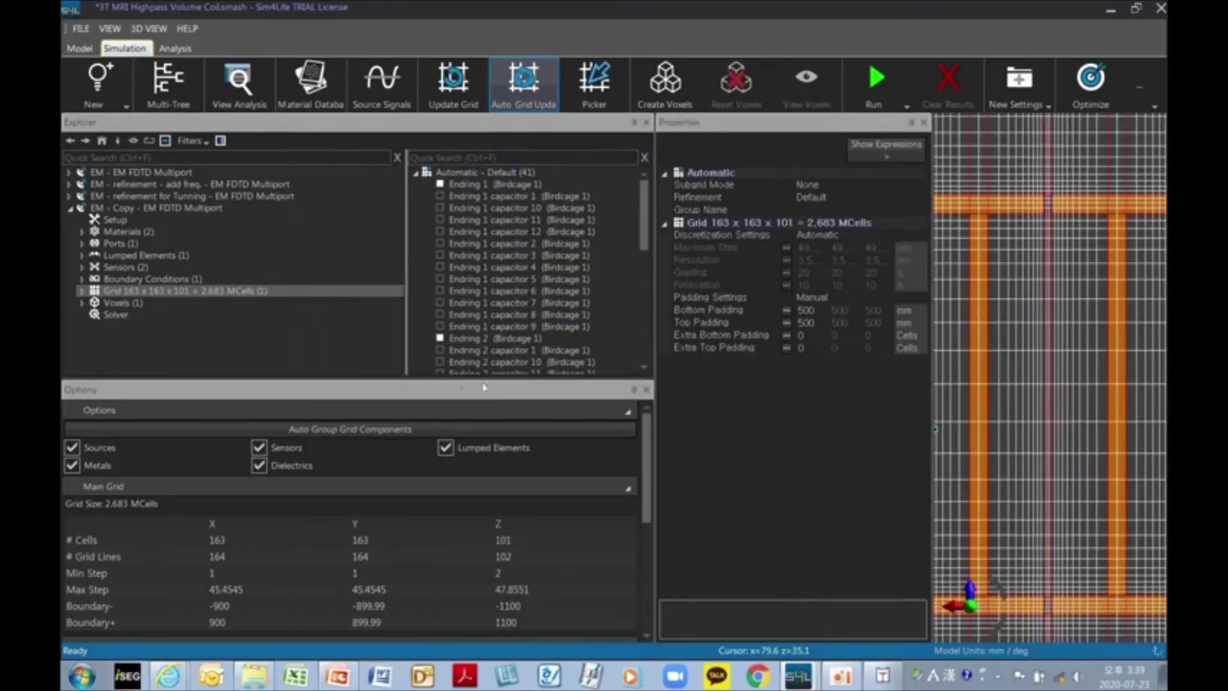
Step: Convert the grid settings of Endring 1, Endring 2, all twelve legs and the RF shield to manual
{"action": "left_click", "coordinate": [498, 186]}
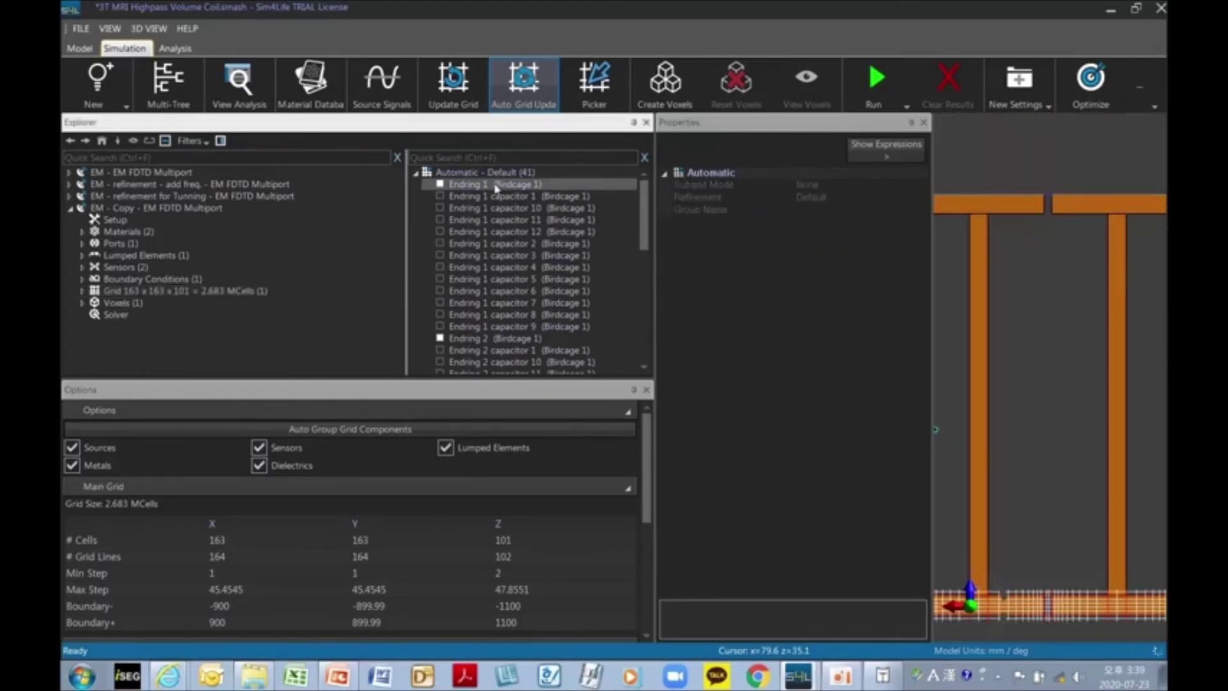
{"action": "left_click", "coordinate": [516, 338]}
{"action": "left_click_drag", "start_coordinate": [645, 224], "coordinate": [635, 366]}
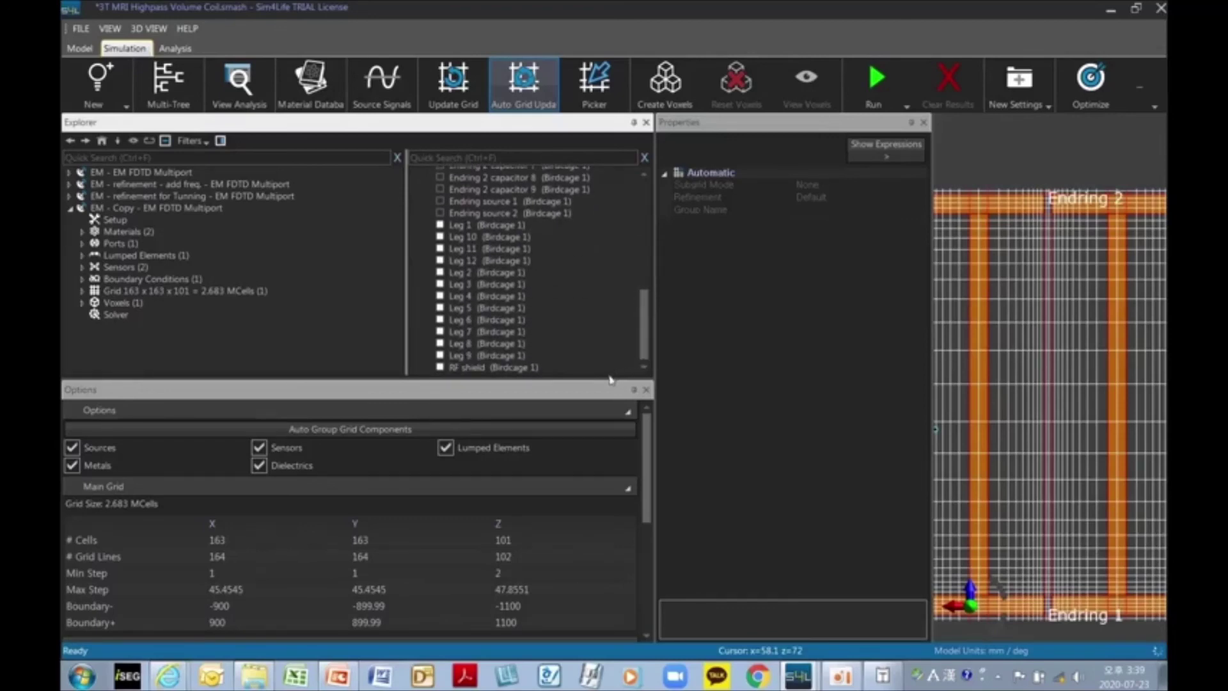
{"action": "left_click", "coordinate": [496, 225]}
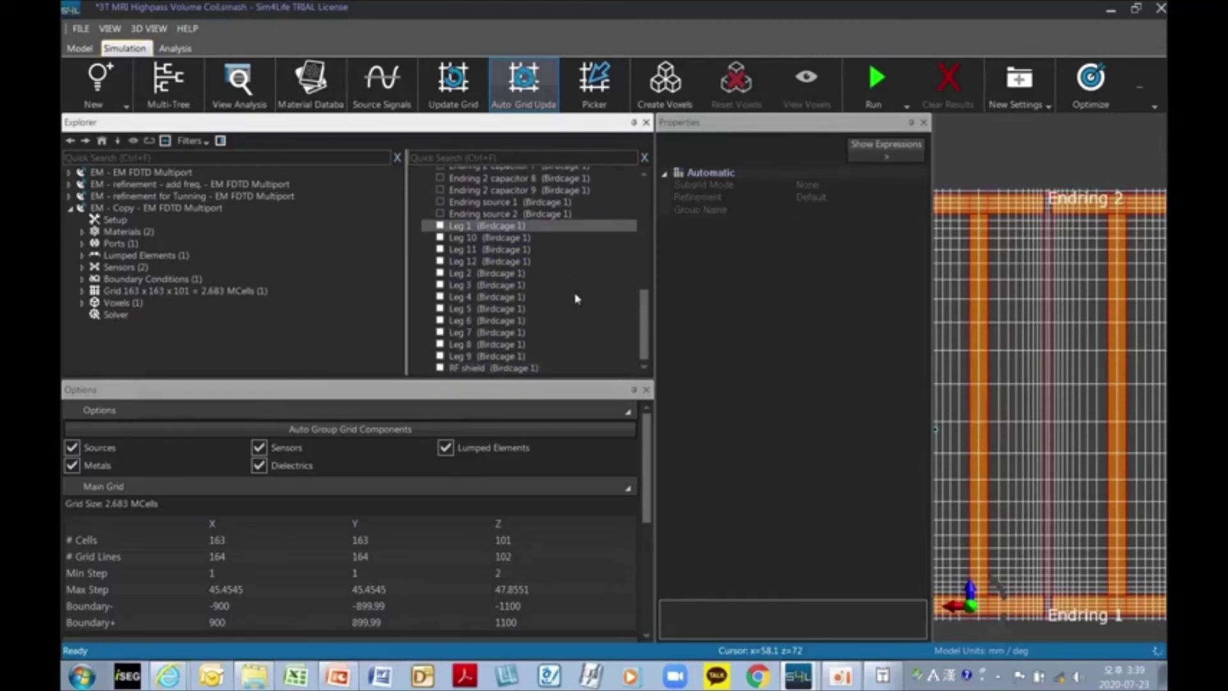
{"action": "left_click", "coordinate": [503, 371], "text": "shift"}
{"action": "scroll", "coordinate": [566, 337], "scroll_direction": "up", "scroll_amount": 7}
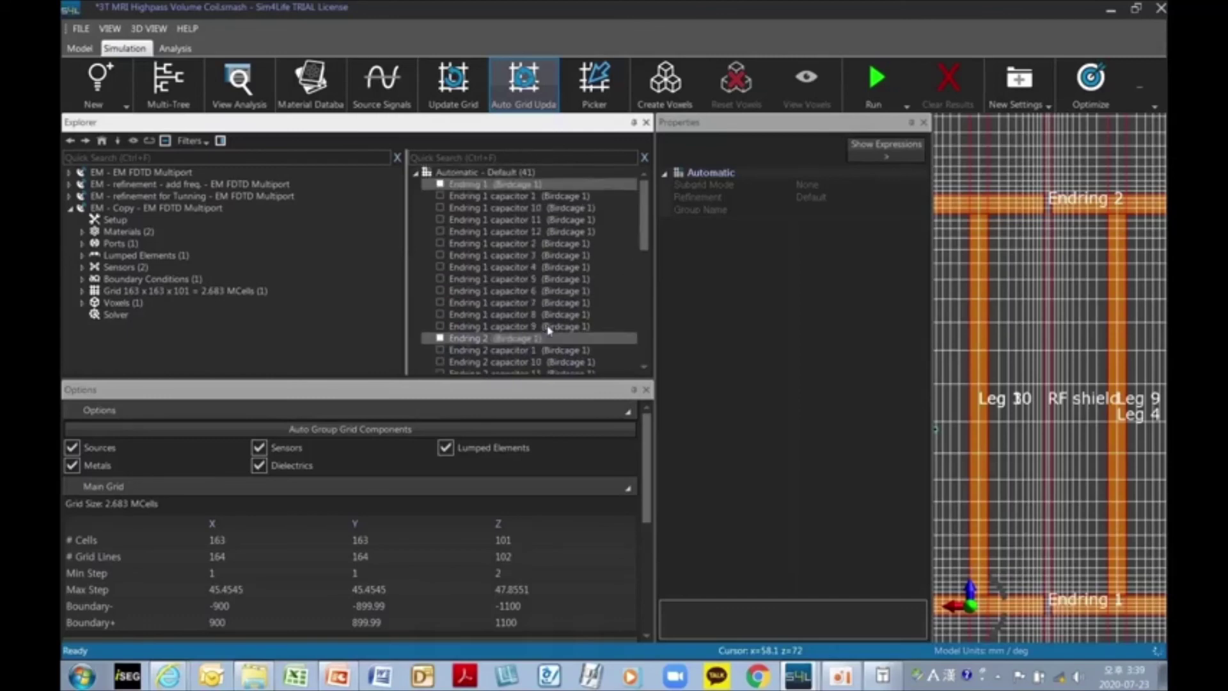
{"action": "scroll", "coordinate": [549, 331], "scroll_direction": "down", "scroll_amount": 1}
{"action": "scroll", "coordinate": [548, 330], "scroll_direction": "down", "scroll_amount": 5}
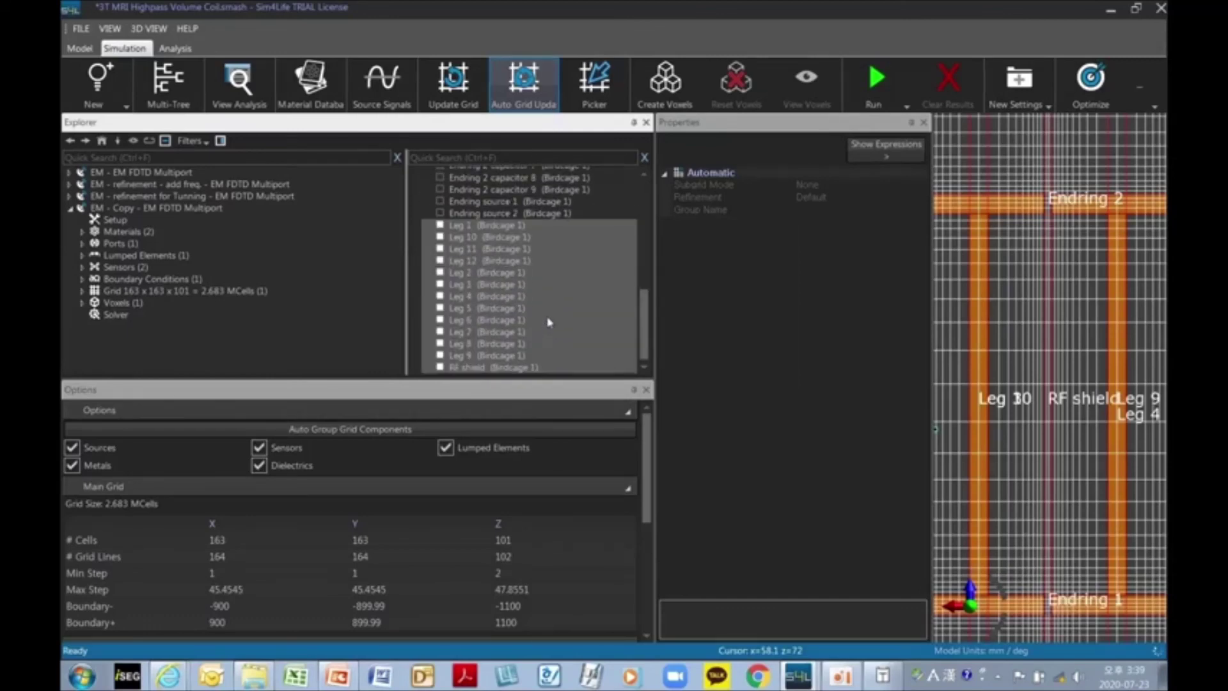
{"action": "right_click", "coordinate": [543, 270]}
{"action": "mouse_move", "coordinate": [557, 275]}
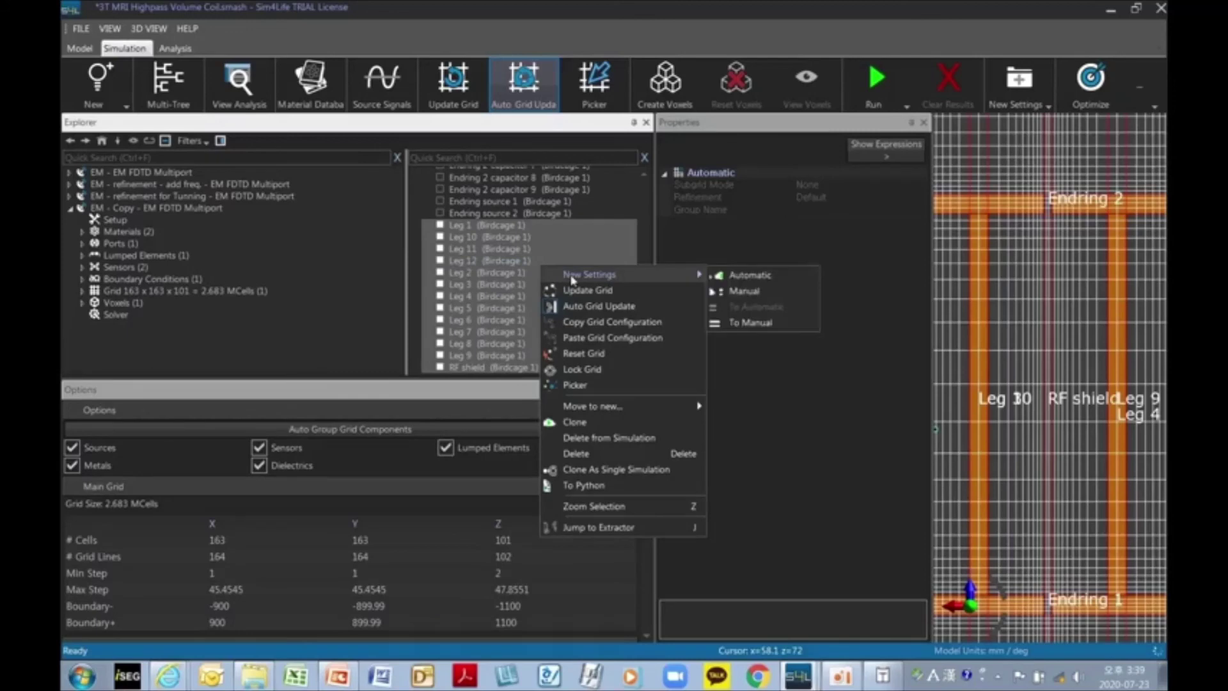
{"action": "left_click", "coordinate": [747, 323]}
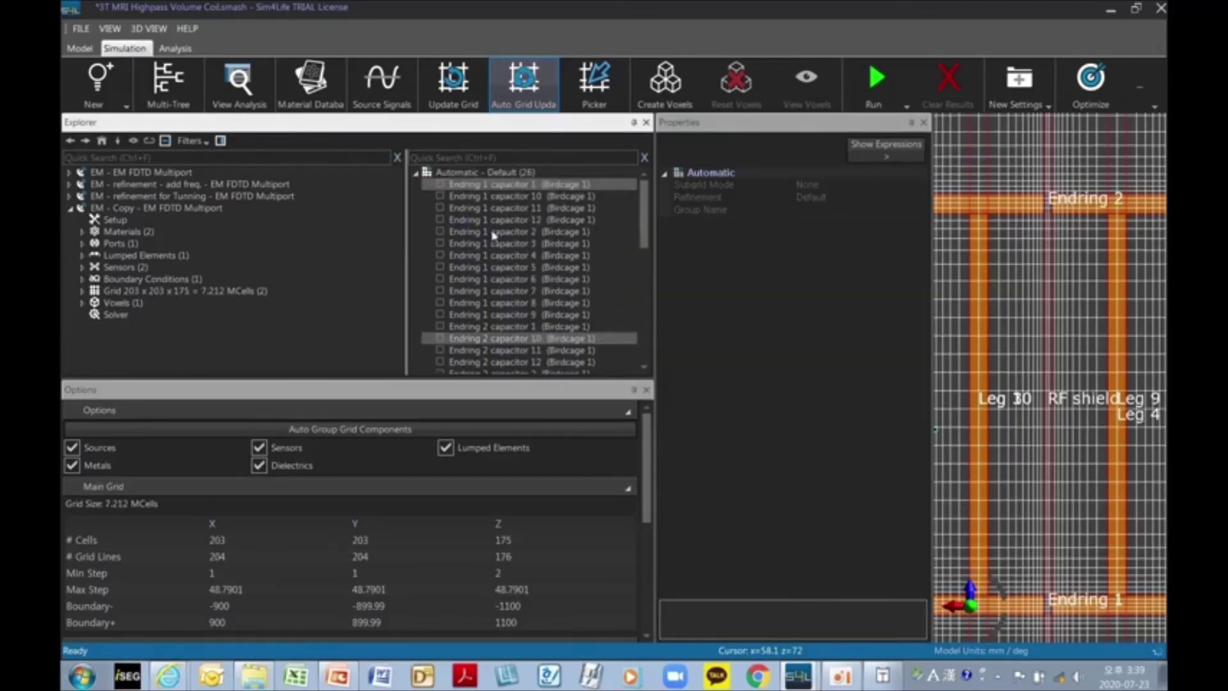
Step: Set the maximum step of the manual grid settings to 1 mm in x, y and z
{"action": "scroll", "coordinate": [493, 236], "scroll_direction": "up", "scroll_amount": 5}
{"action": "left_click", "coordinate": [415, 173]}
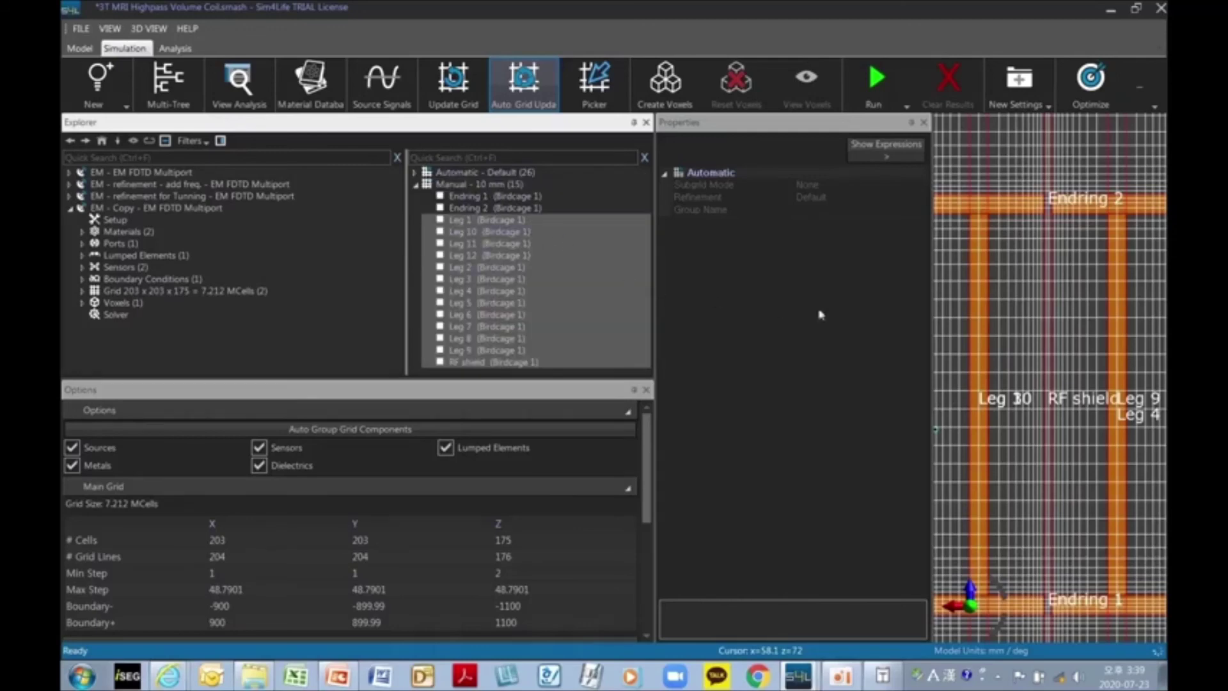
{"action": "left_click", "coordinate": [481, 184]}
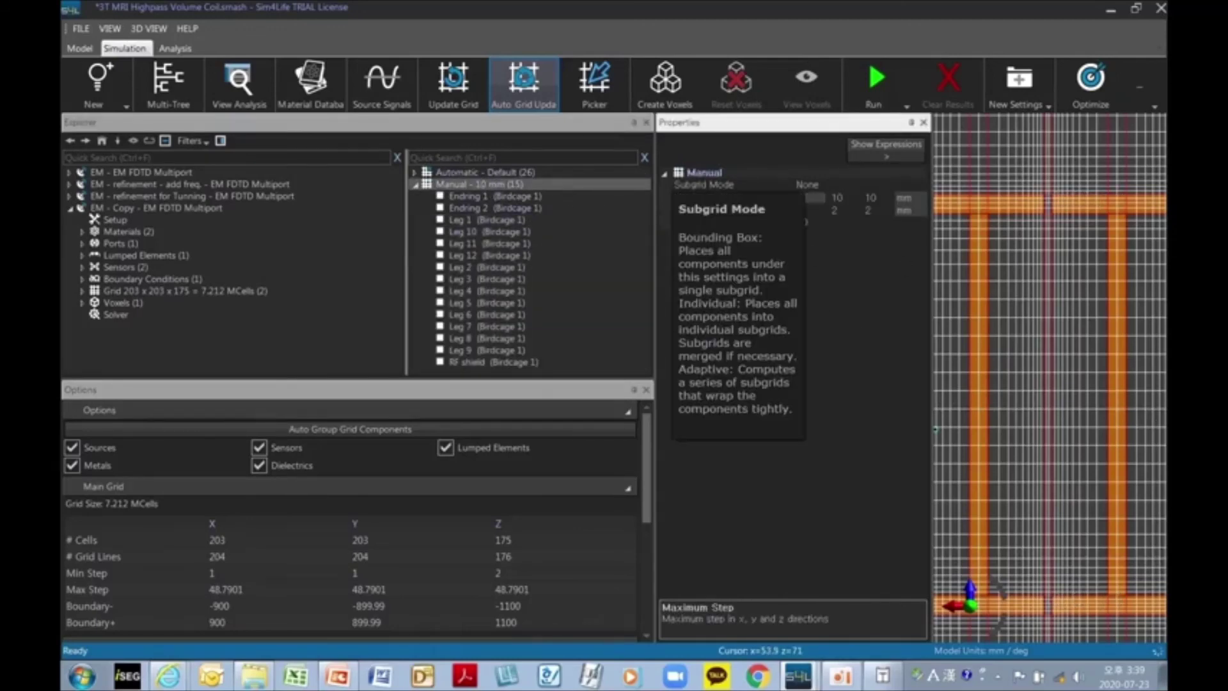
{"action": "key", "text": "Return"}
{"action": "left_click", "coordinate": [786, 199]}
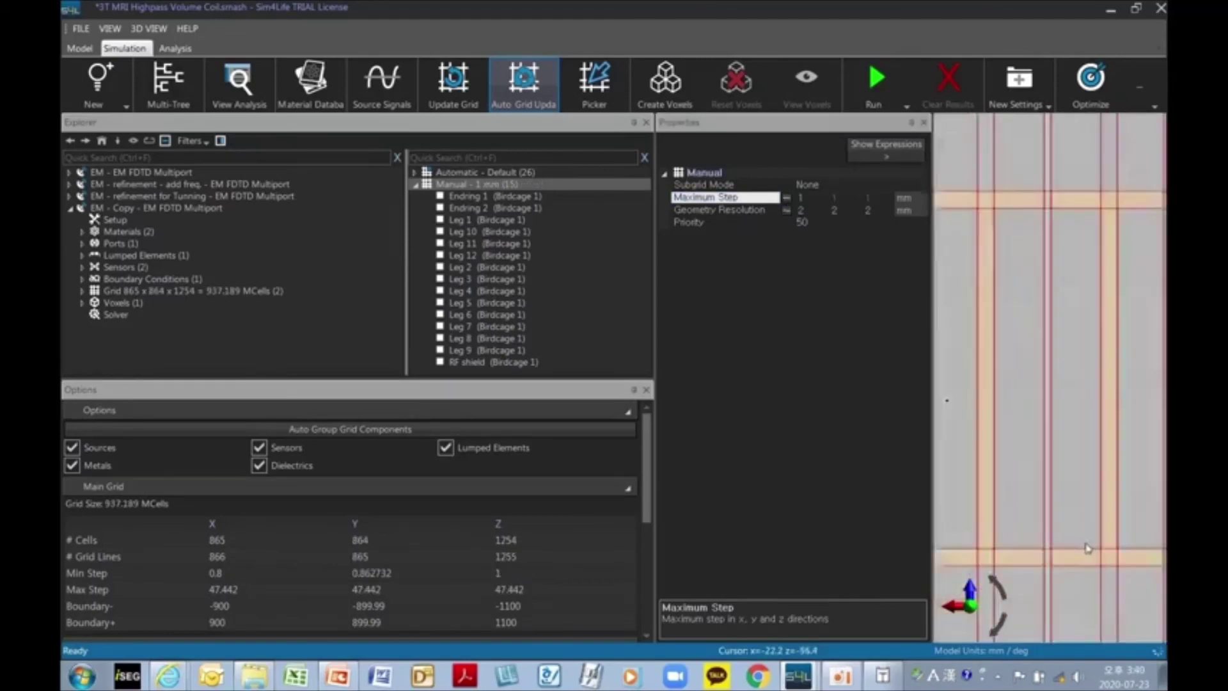
{"action": "scroll", "coordinate": [1088, 544], "scroll_direction": "down", "scroll_amount": 4}
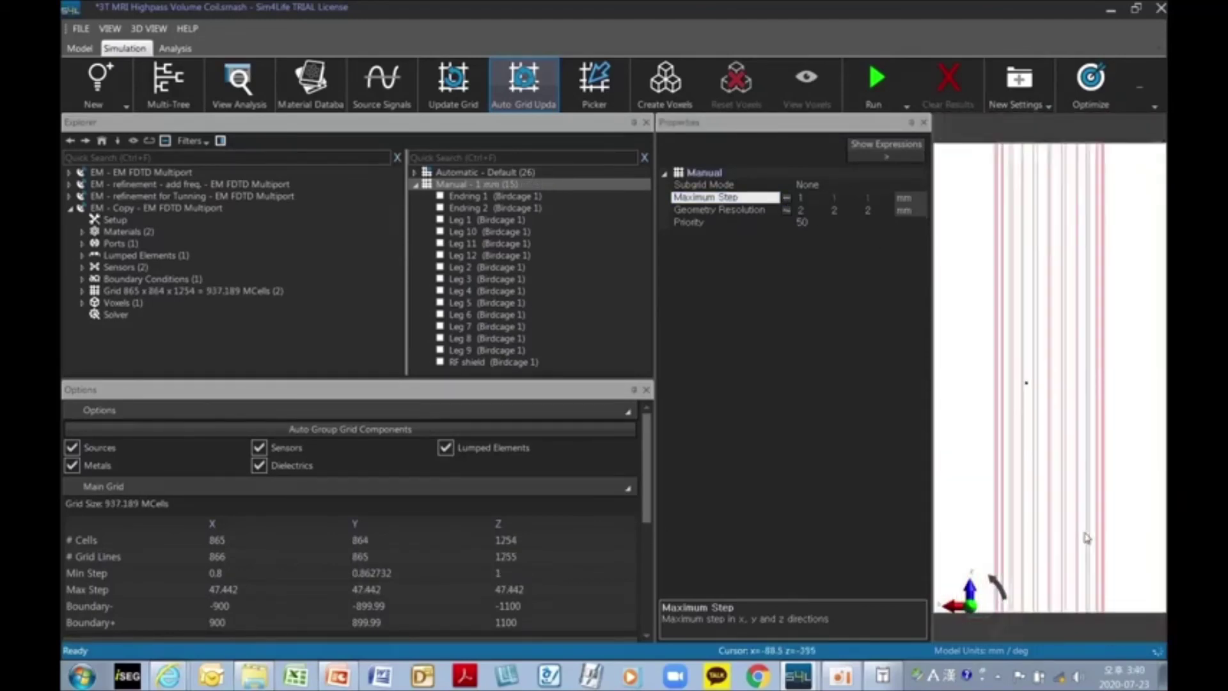
Step: Move the RF shield from the manual grid settings back to the automatic default ones
{"action": "left_click", "coordinate": [469, 362]}
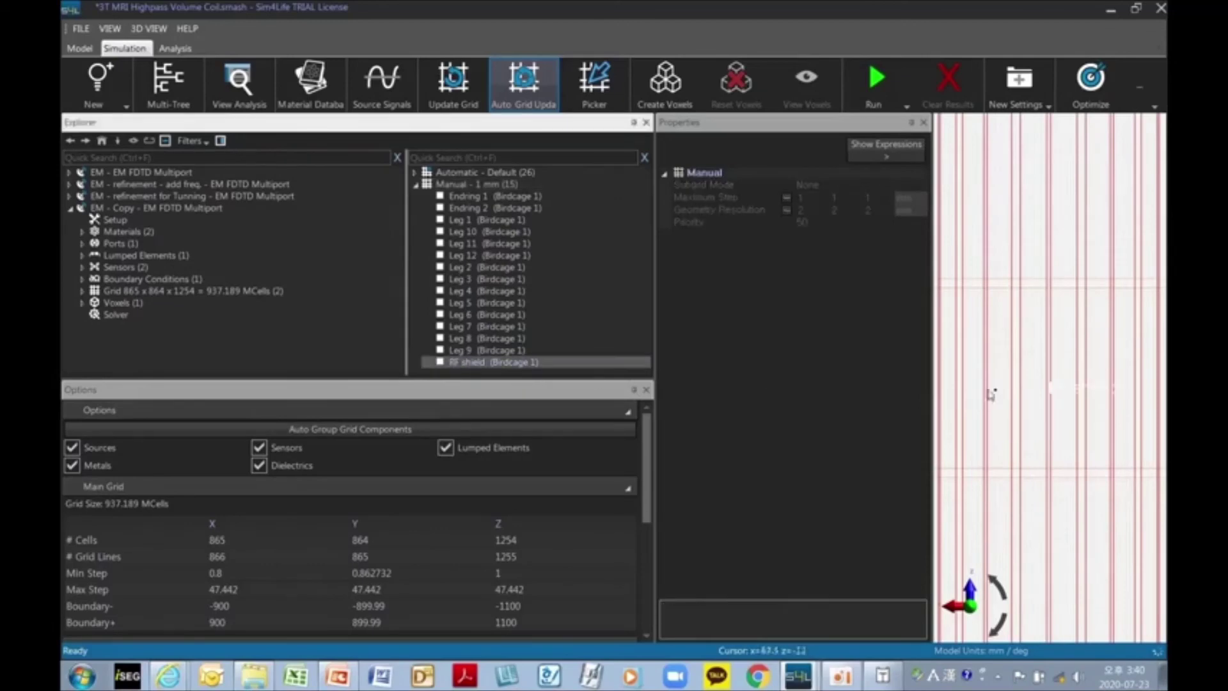
{"action": "scroll", "coordinate": [991, 395], "scroll_direction": "down", "scroll_amount": 3}
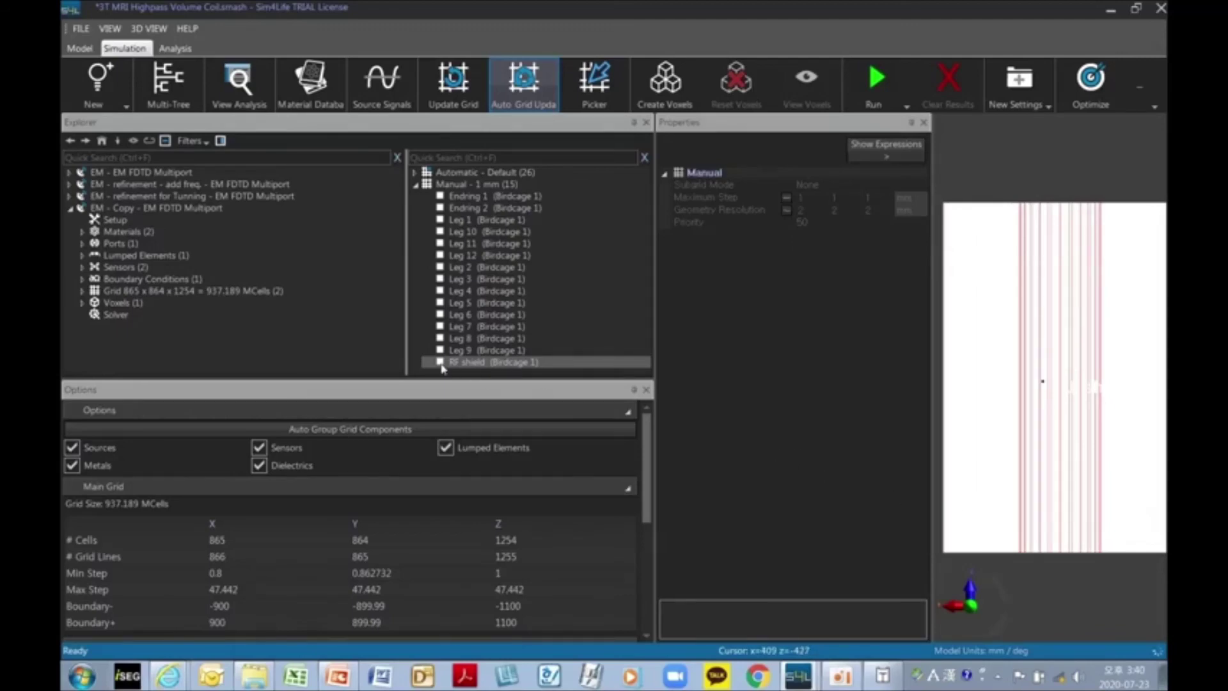
{"action": "left_click_drag", "start_coordinate": [458, 371], "coordinate": [521, 181]}
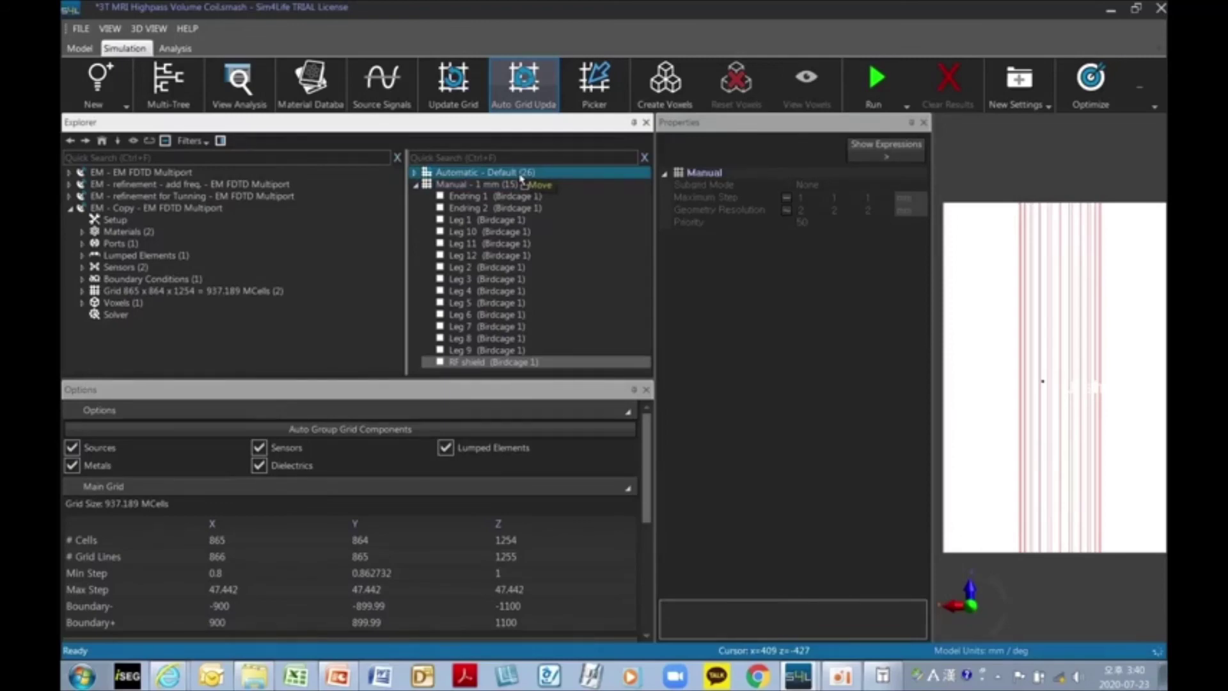
{"action": "left_click_drag", "start_coordinate": [522, 181], "coordinate": [520, 179]}
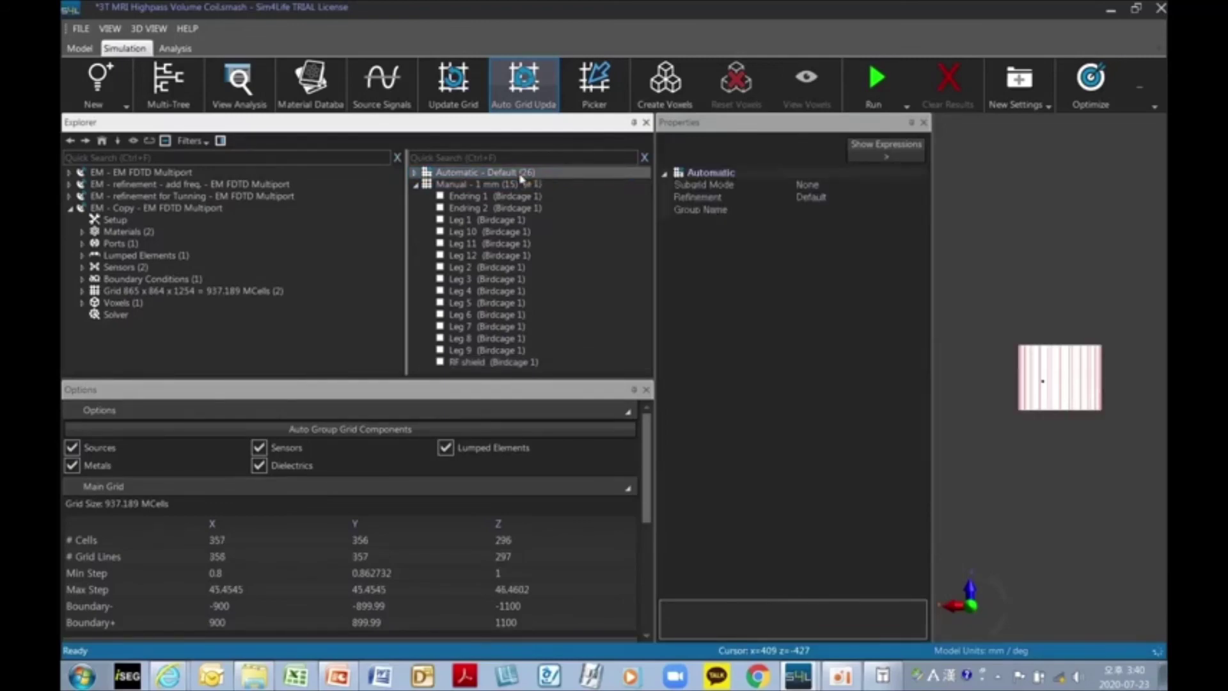
{"action": "left_click", "coordinate": [467, 185]}
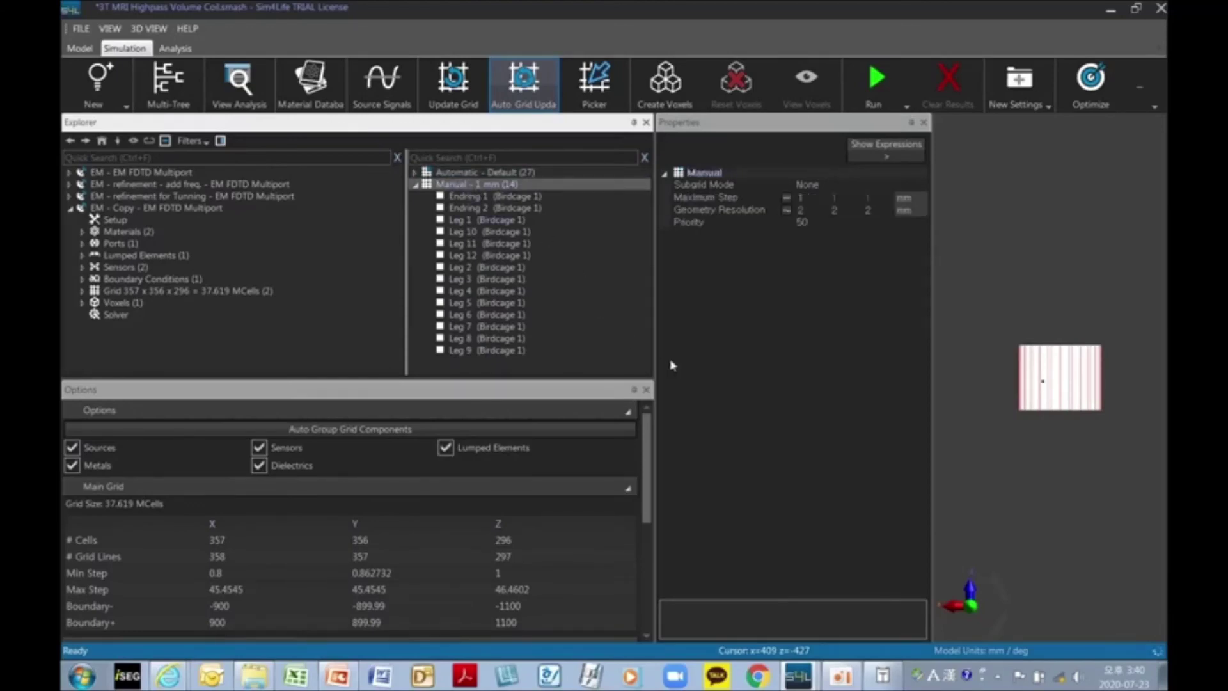
Step: Examine the refined grid of the cloned simulation over the legs, the end ring and its gaps
{"action": "left_click", "coordinate": [171, 293]}
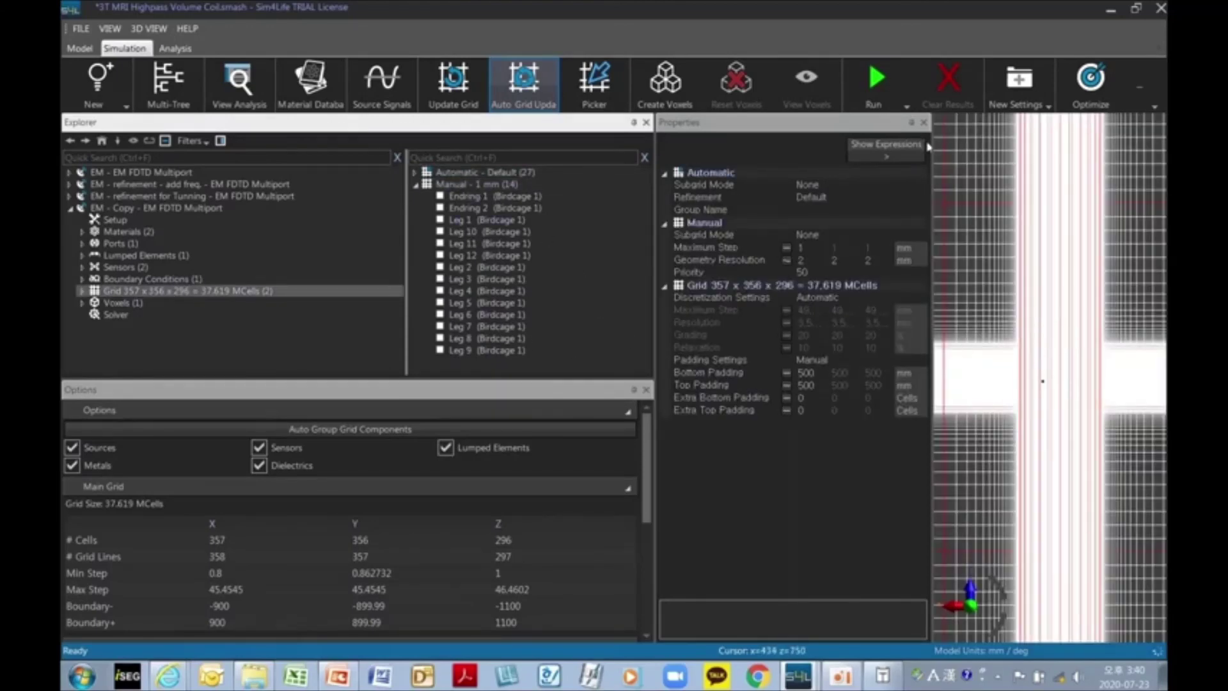
{"action": "left_click_drag", "start_coordinate": [929, 147], "coordinate": [793, 147]}
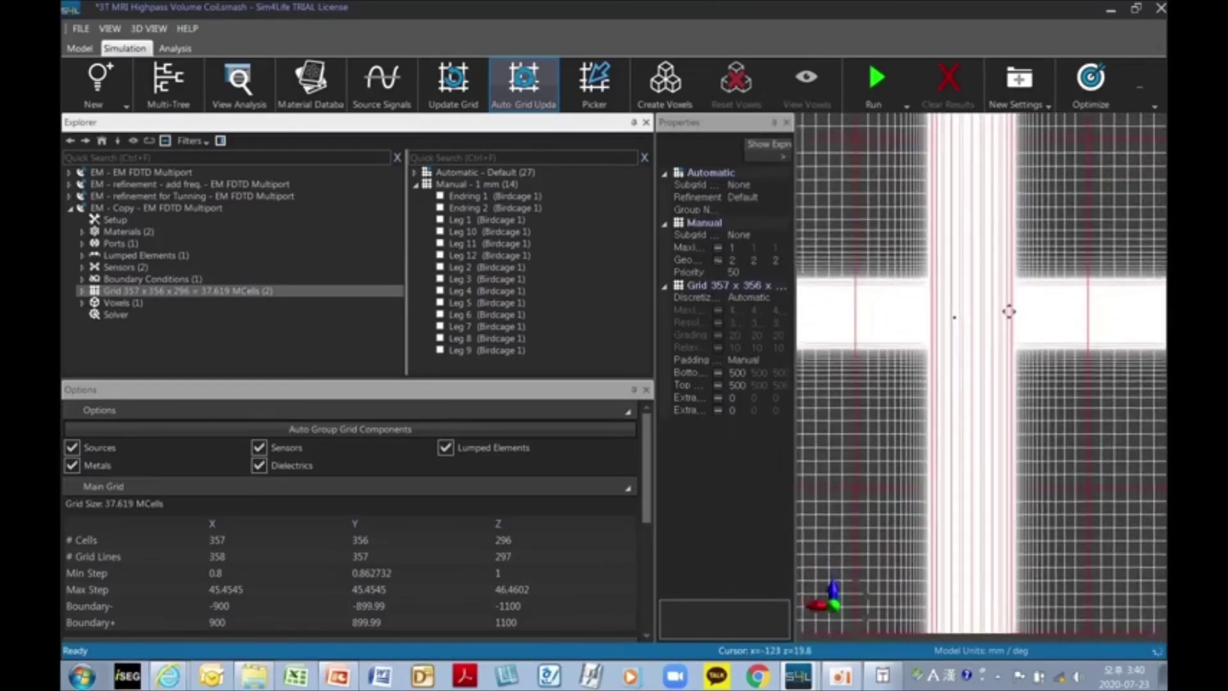
{"action": "scroll", "coordinate": [1020, 388], "scroll_direction": "up", "scroll_amount": 6}
{"action": "middle_click_drag", "start_coordinate": [998, 271], "coordinate": [1032, 520]}
{"action": "scroll", "coordinate": [1032, 524], "scroll_direction": "up", "scroll_amount": 3}
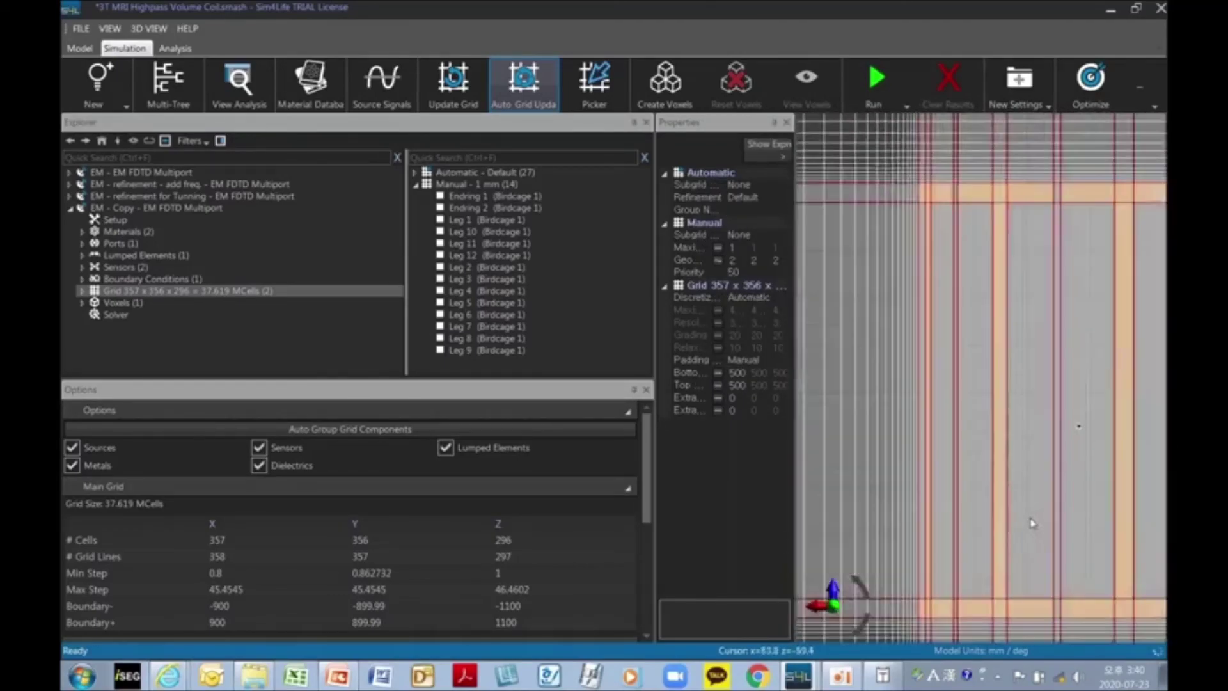
{"action": "scroll", "coordinate": [1032, 522], "scroll_direction": "up", "scroll_amount": 3}
{"action": "middle_click_drag", "start_coordinate": [1008, 339], "coordinate": [985, 515]}
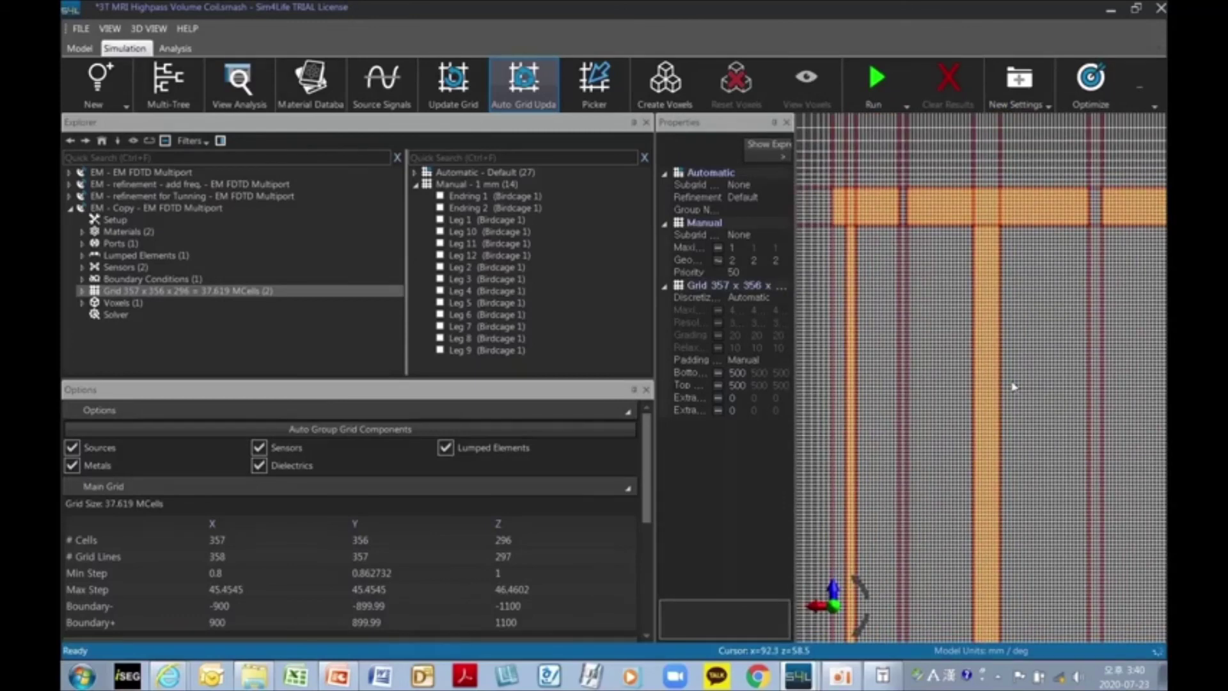
Step: Open the field sensor's extracted frequencies in the cloned simulation and add nine empty entries to the list
{"action": "left_click", "coordinate": [121, 270]}
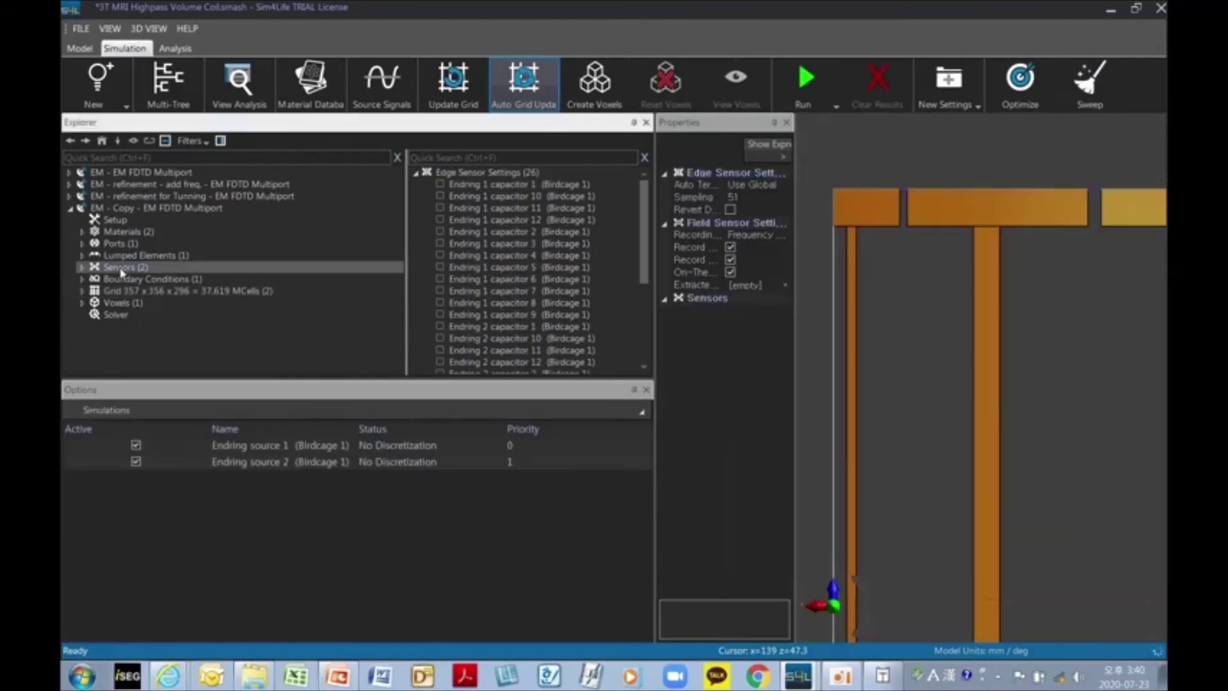
{"action": "left_click", "coordinate": [771, 287]}
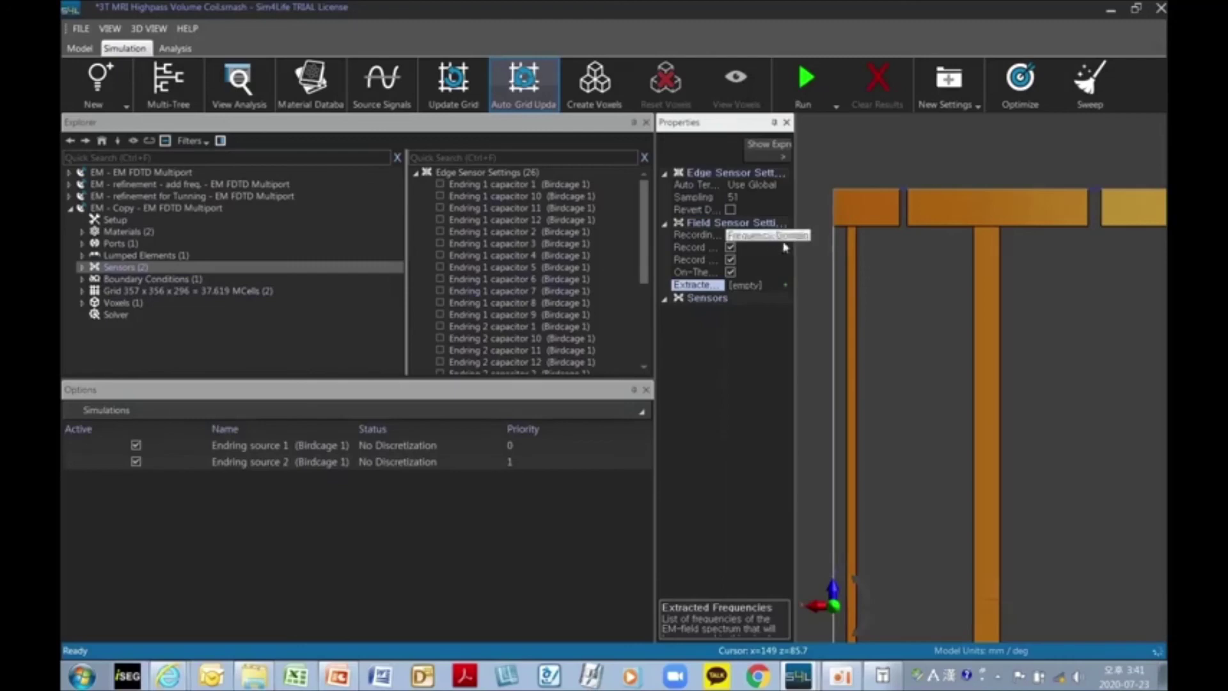
{"action": "left_click_drag", "start_coordinate": [794, 246], "coordinate": [867, 251]}
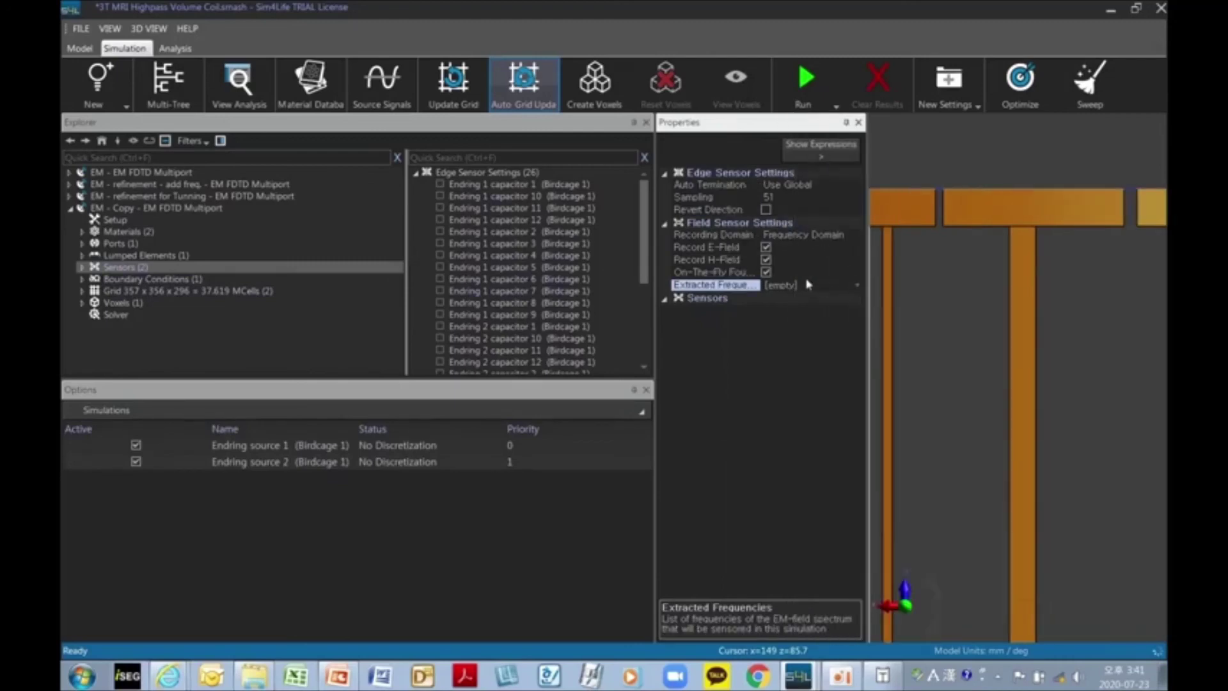
{"action": "left_click", "coordinate": [857, 285]}
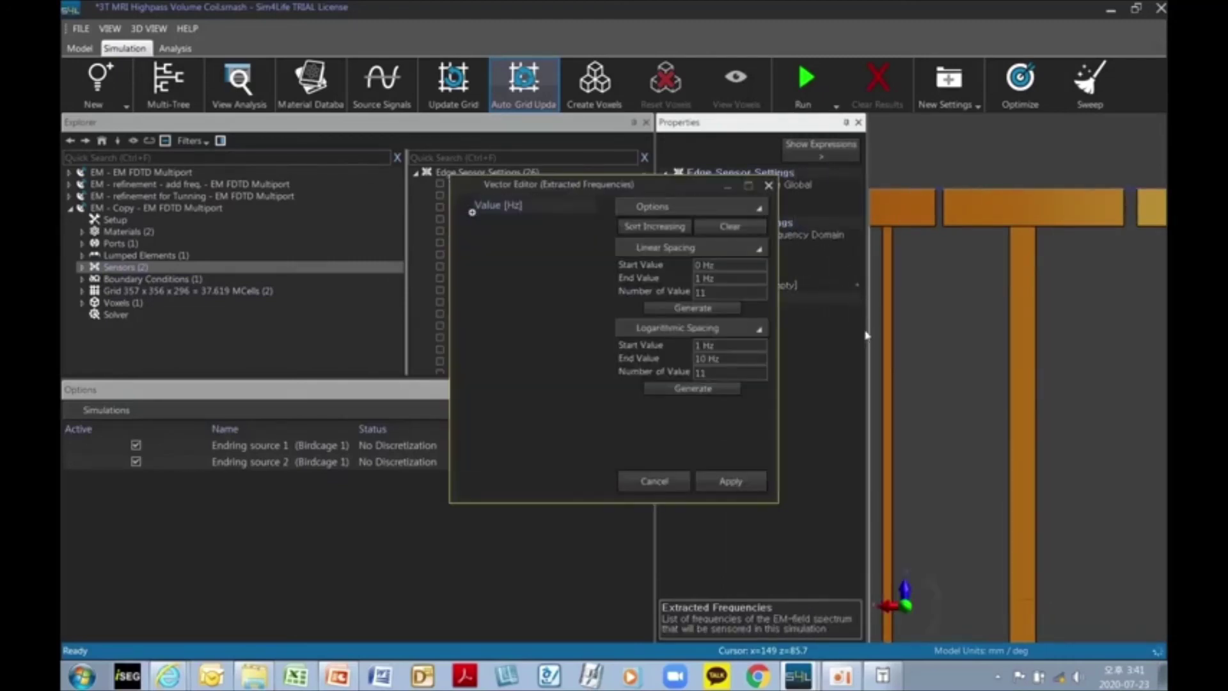
{"action": "left_click", "coordinate": [472, 218]}
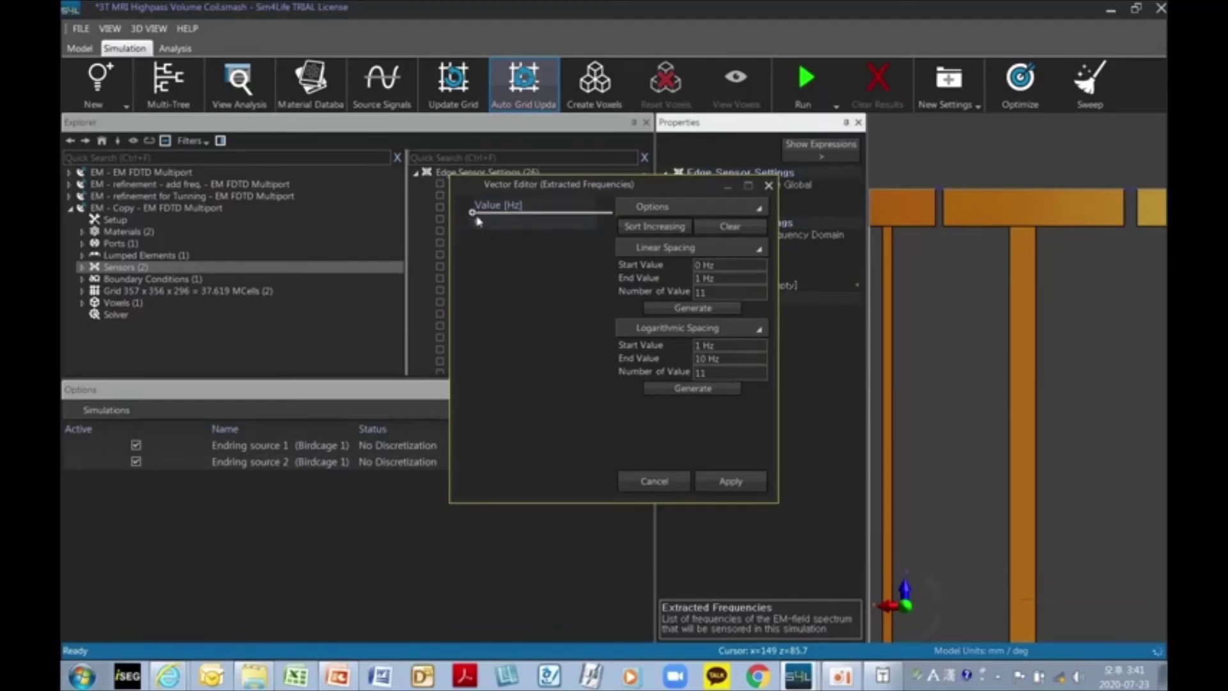
{"action": "left_click", "coordinate": [473, 223]}
{"action": "left_click", "coordinate": [472, 230]}
{"action": "left_click", "coordinate": [473, 231]}
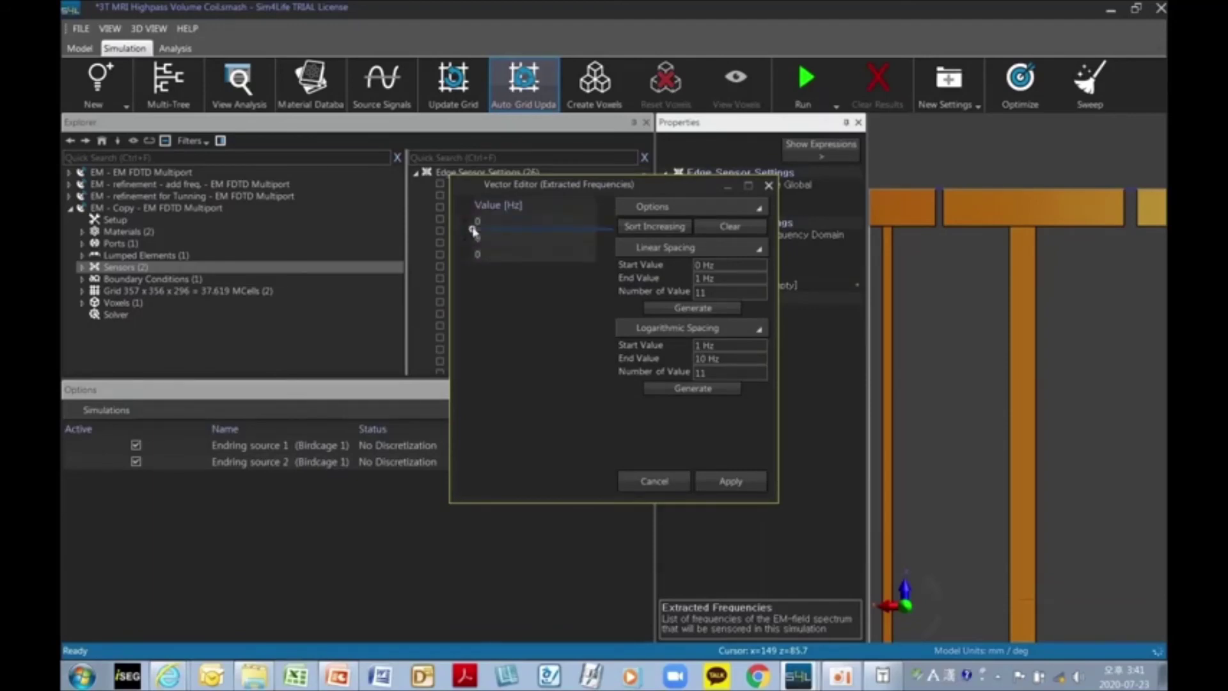
{"action": "left_click", "coordinate": [474, 232]}
{"action": "left_click", "coordinate": [474, 232]}
{"action": "left_click", "coordinate": [473, 230]}
{"action": "left_click", "coordinate": [472, 230]}
{"action": "left_click", "coordinate": [473, 230]}
Step: Set the first extracted frequency to 1.21e+08 Hz
{"action": "double_click", "coordinate": [488, 224]}
{"action": "type", "text": "1.28e8"}
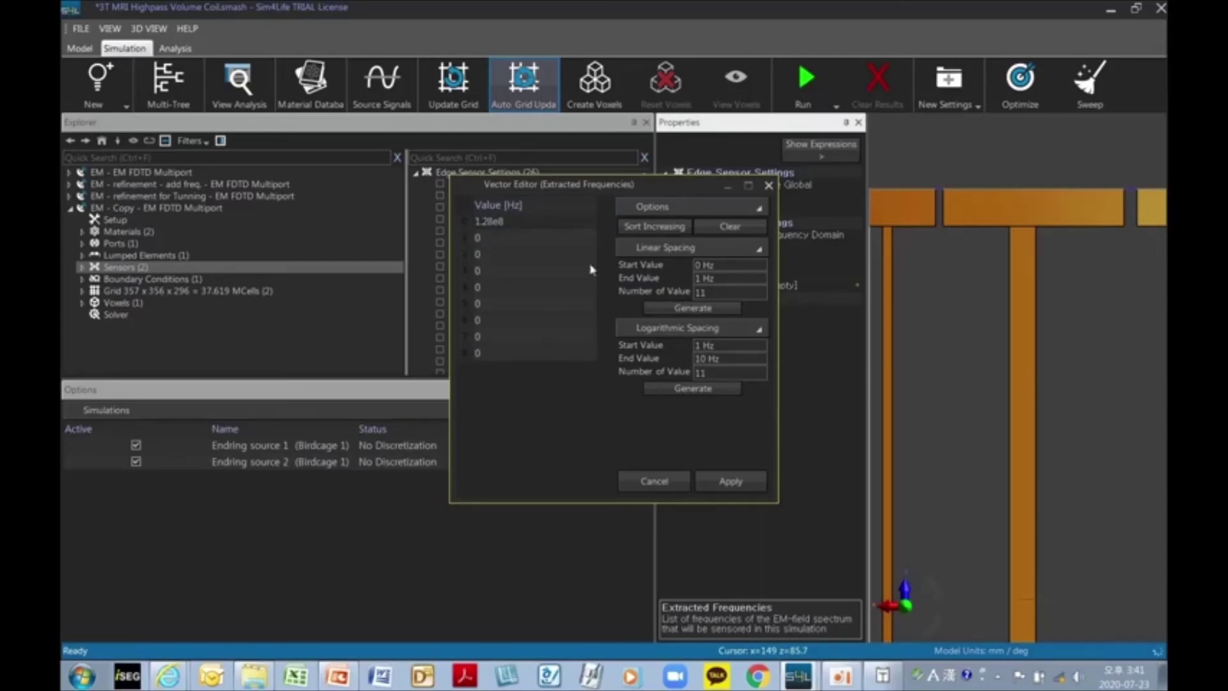
{"action": "left_click", "coordinate": [510, 242]}
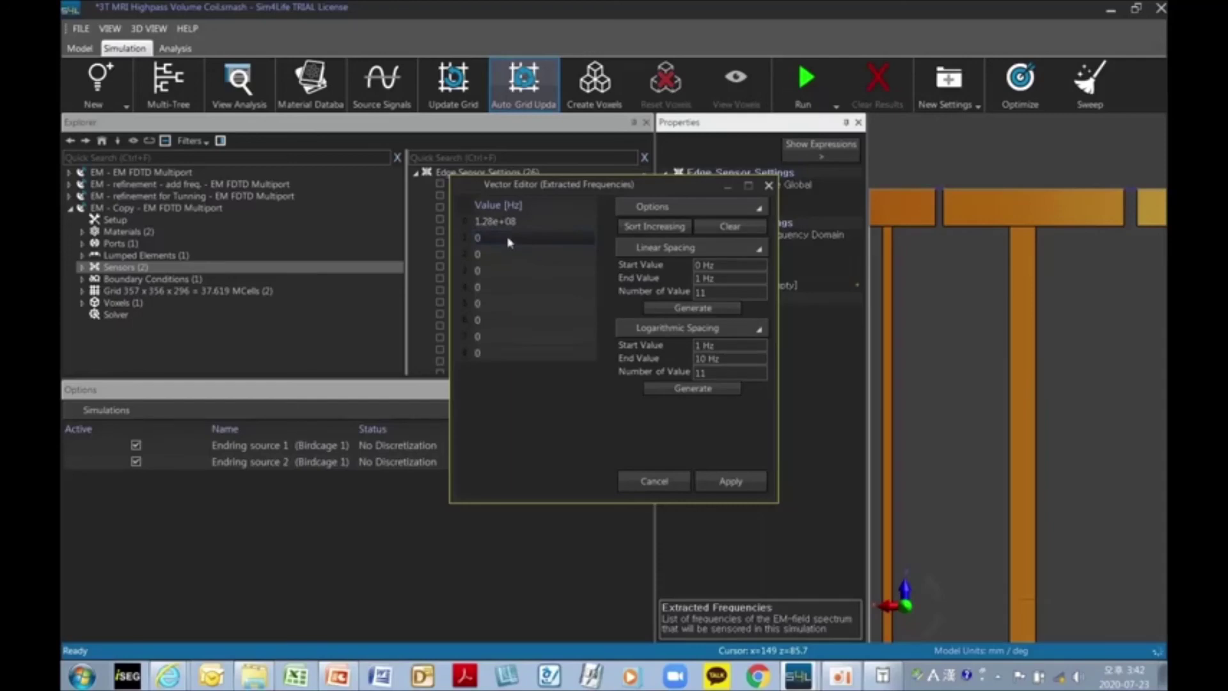
{"action": "double_click", "coordinate": [492, 222]}
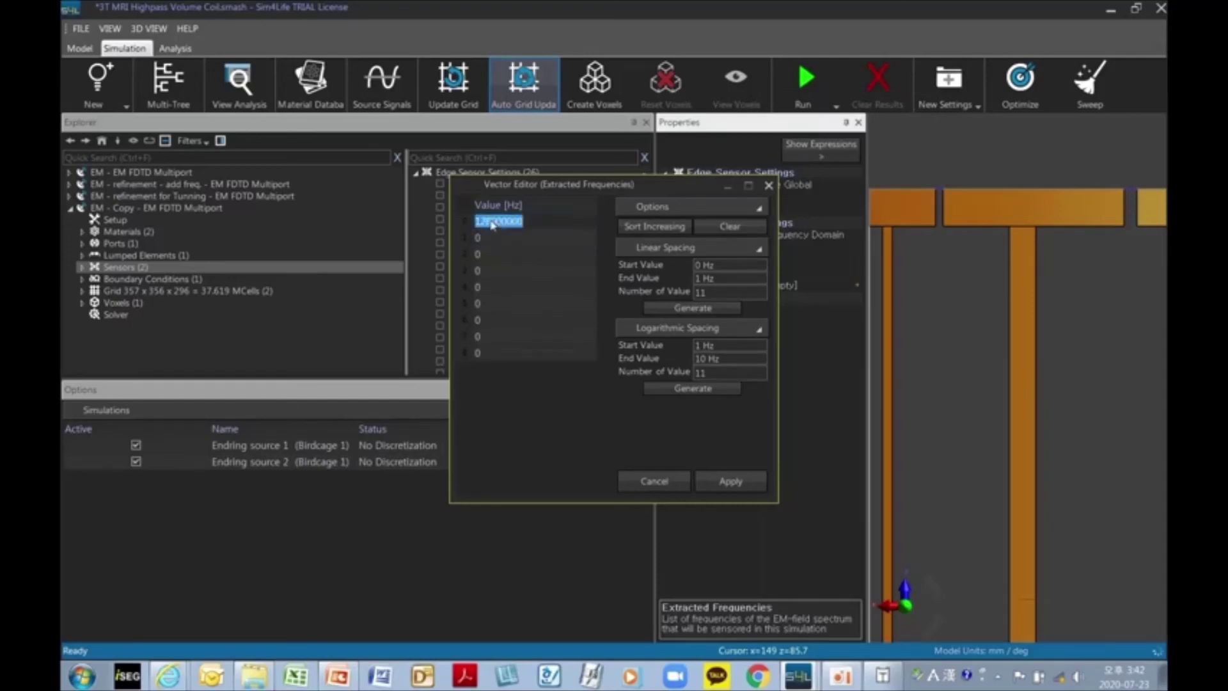
{"action": "left_click", "coordinate": [491, 221]}
{"action": "key", "text": "BackSpace"}
{"action": "type", "text": "1"}
{"action": "key", "text": "Return"}
Step: Set the second to fourth extracted frequencies to 1.22e+08, 1.23e+08 and 1.24e+08 Hz
{"action": "double_click", "coordinate": [489, 240]}
{"action": "type", "text": "1"}
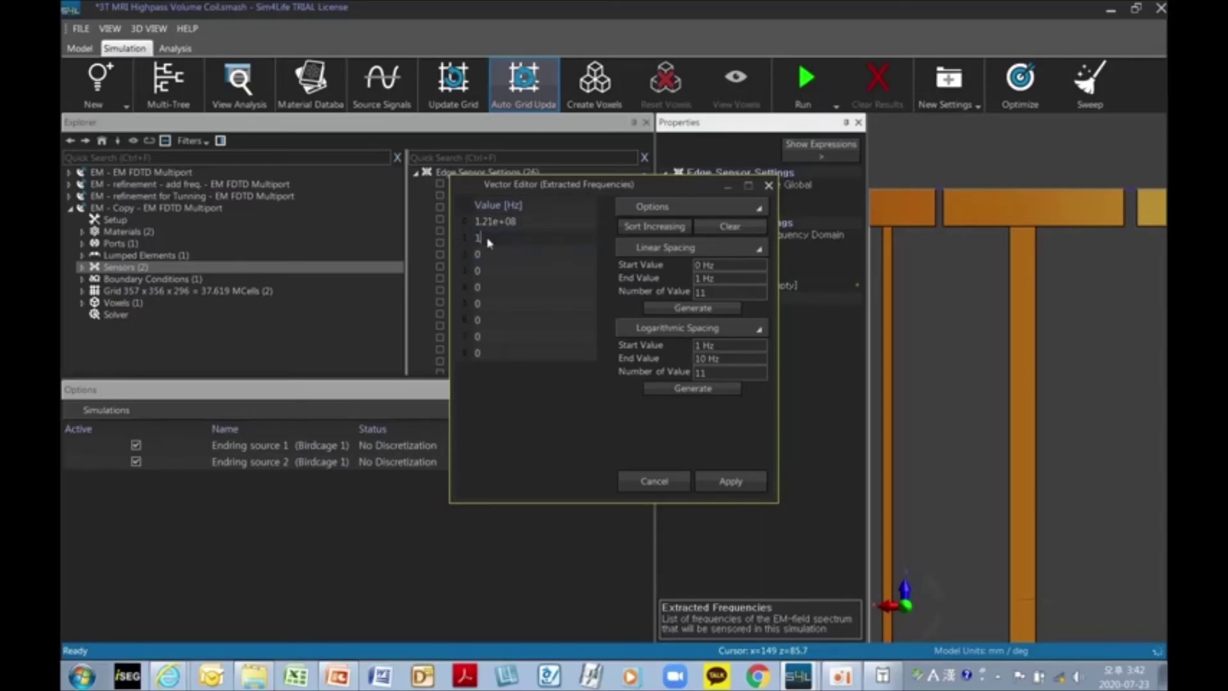
{"action": "type", "text": ".22e+08"}
{"action": "key", "text": "Return"}
{"action": "type", "text": "1.23e+08"}
{"action": "key", "text": "Return"}
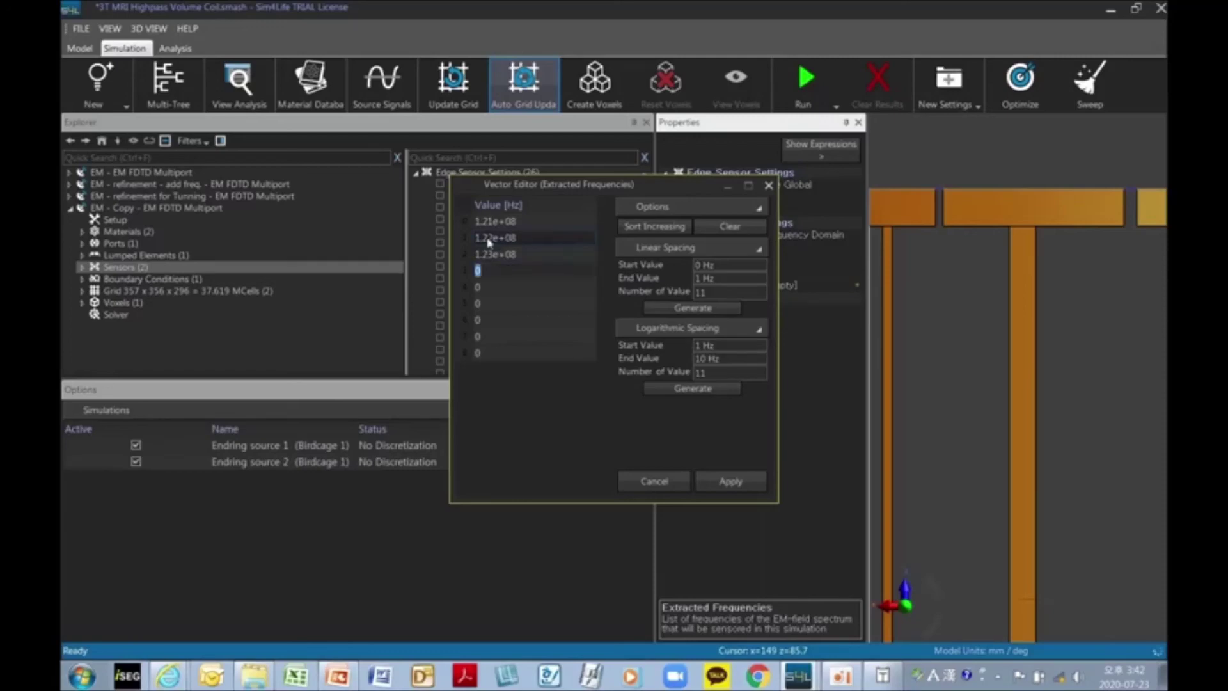
{"action": "type", "text": "1.24e8"}
{"action": "key", "text": "Return"}
{"action": "double_click", "coordinate": [490, 238]}
Step: Set the fifth to ninth extracted frequencies to 1.25e+08, 1.26e+08, 1.27e+08, 1.28e+08 and 1.29e+08 Hz
{"action": "left_click", "coordinate": [502, 288]}
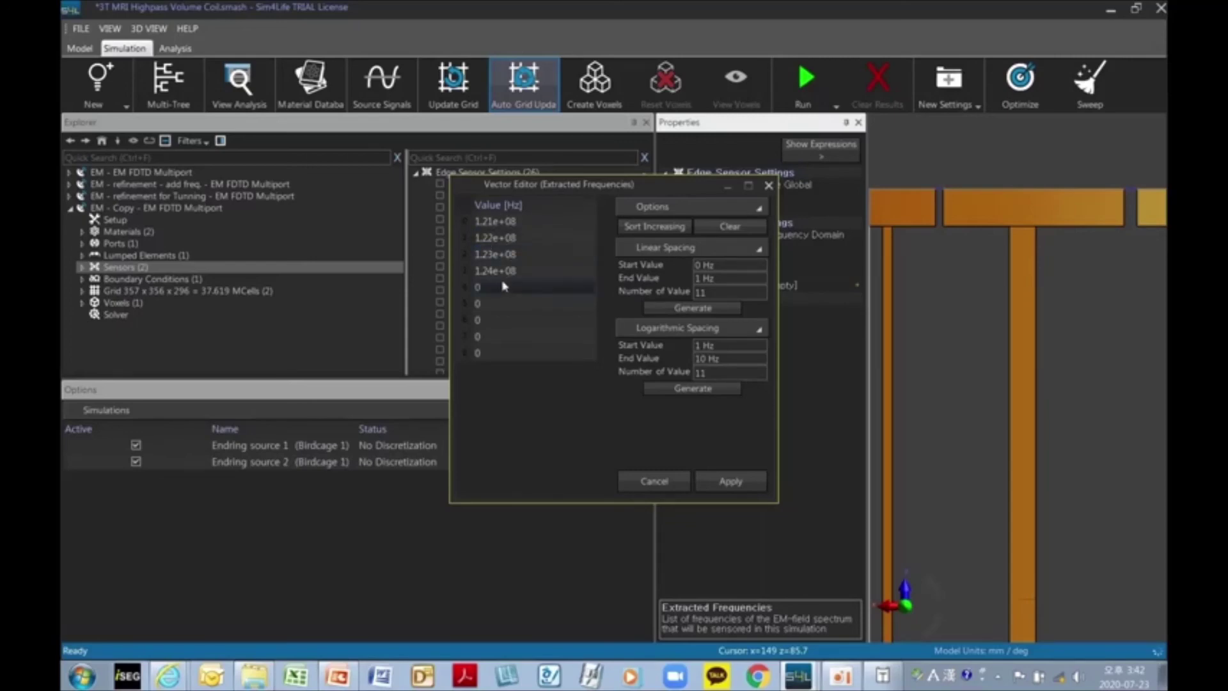
{"action": "double_click", "coordinate": [503, 288]}
{"action": "type", "text": "1.25e+0"}
{"action": "type", "text": "8"}
{"action": "key", "text": "Tab"}
{"action": "type", "text": "1.26e+08"}
{"action": "key", "text": "Tab"}
{"action": "type", "text": "1.27e+08"}
{"action": "key", "text": "Tab"}
{"action": "type", "text": "1.2"}
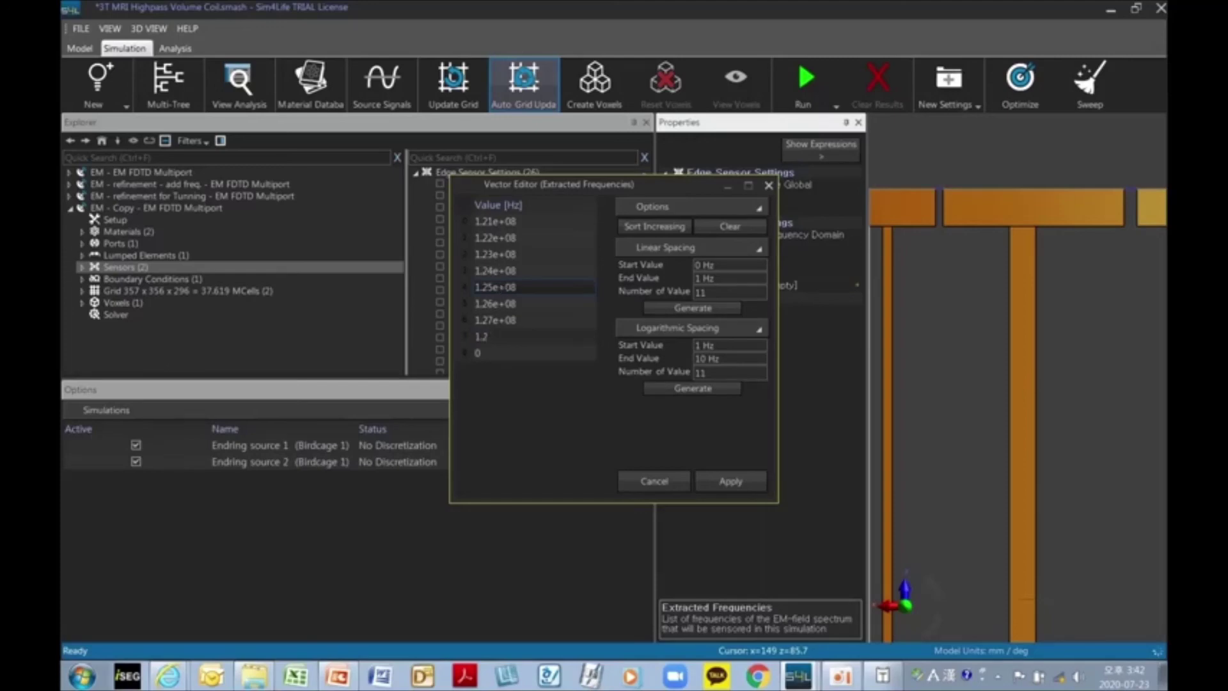
{"action": "type", "text": "8e+0"}
{"action": "type", "text": "8"}
{"action": "key", "text": "Tab"}
{"action": "type", "text": "1.29e"}
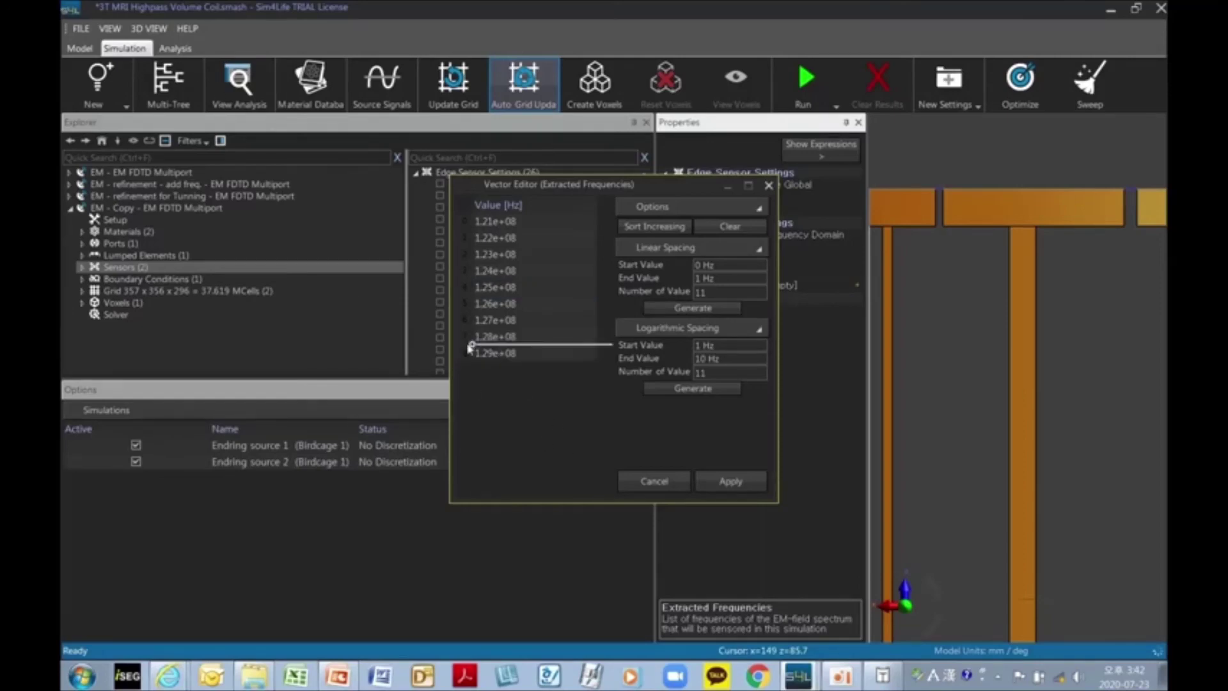
Step: Add a tenth extracted frequency of 1.3e+08 Hz and apply the frequency list to the sensor
{"action": "left_click", "coordinate": [473, 369]}
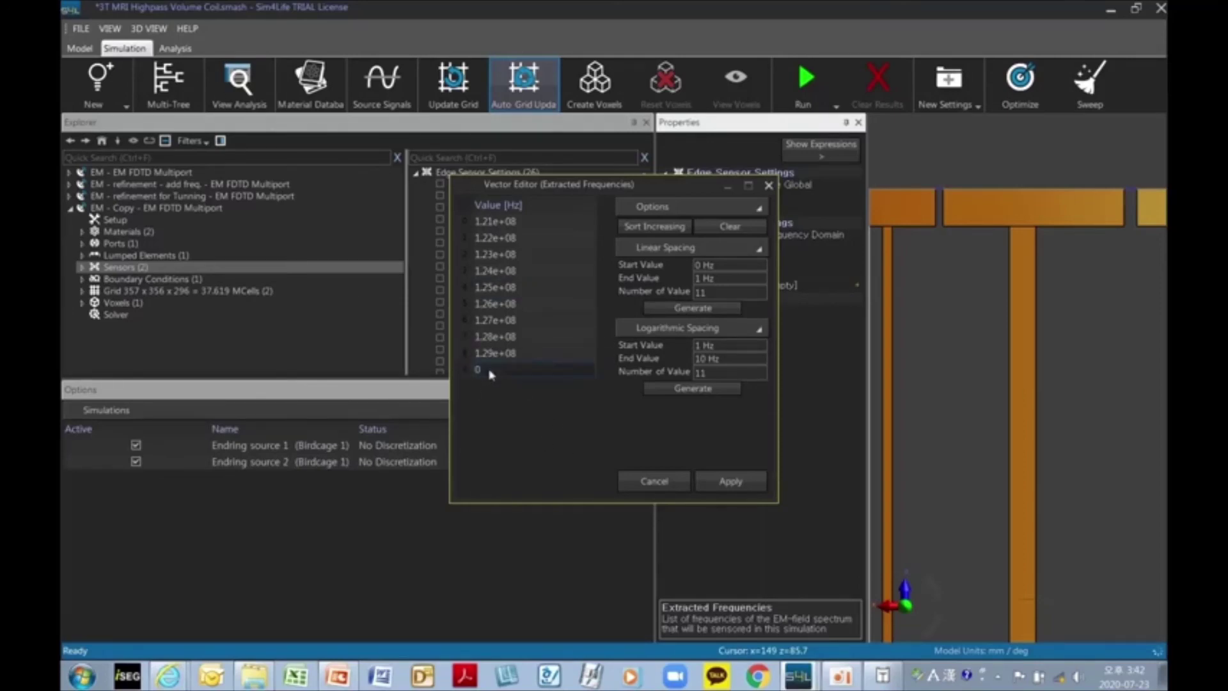
{"action": "type", "text": "1.3e+0"}
{"action": "type", "text": "8"}
{"action": "key", "text": "Return"}
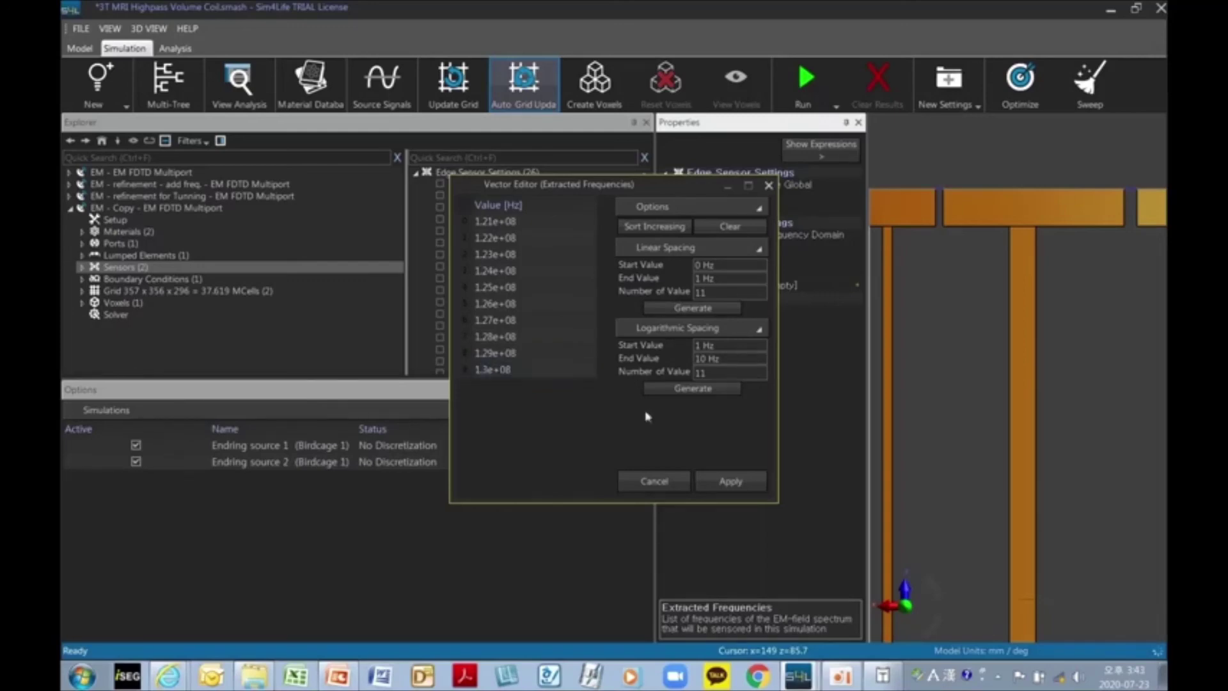
{"action": "left_click", "coordinate": [735, 488]}
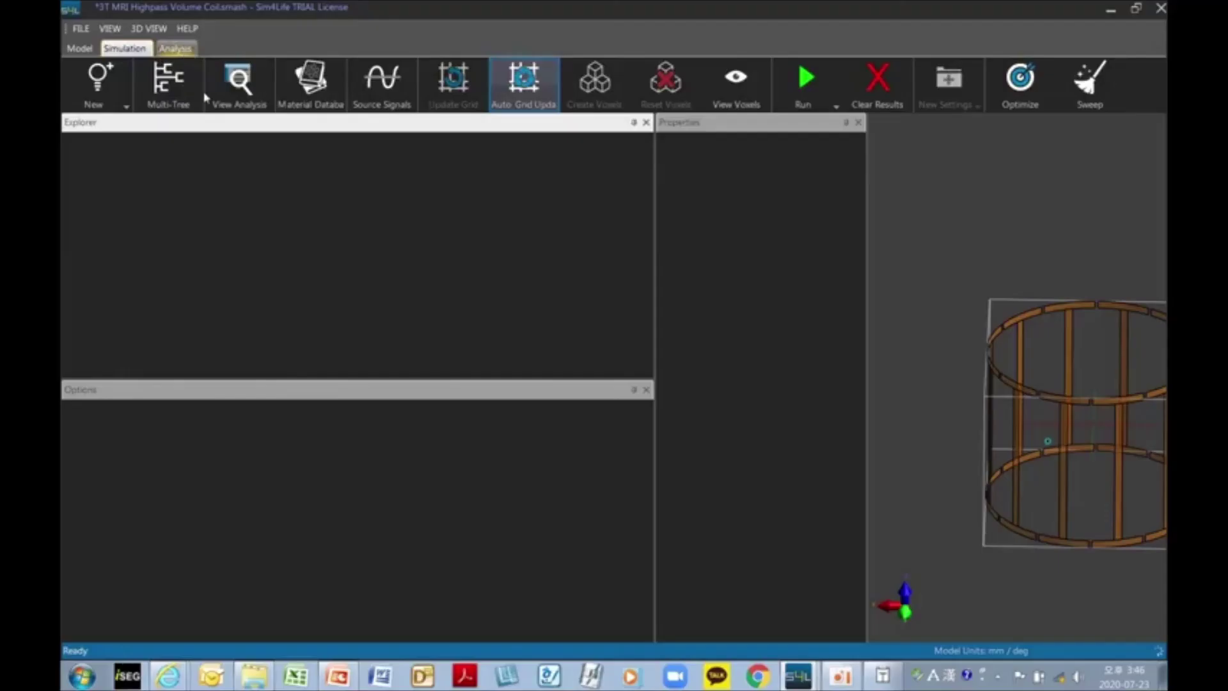
Step: Hide the original simulation's B1 slice in the analysis and plot the scattering parameters of "EM - refinement - add freq." from a network analysis
{"action": "left_click", "coordinate": [175, 48]}
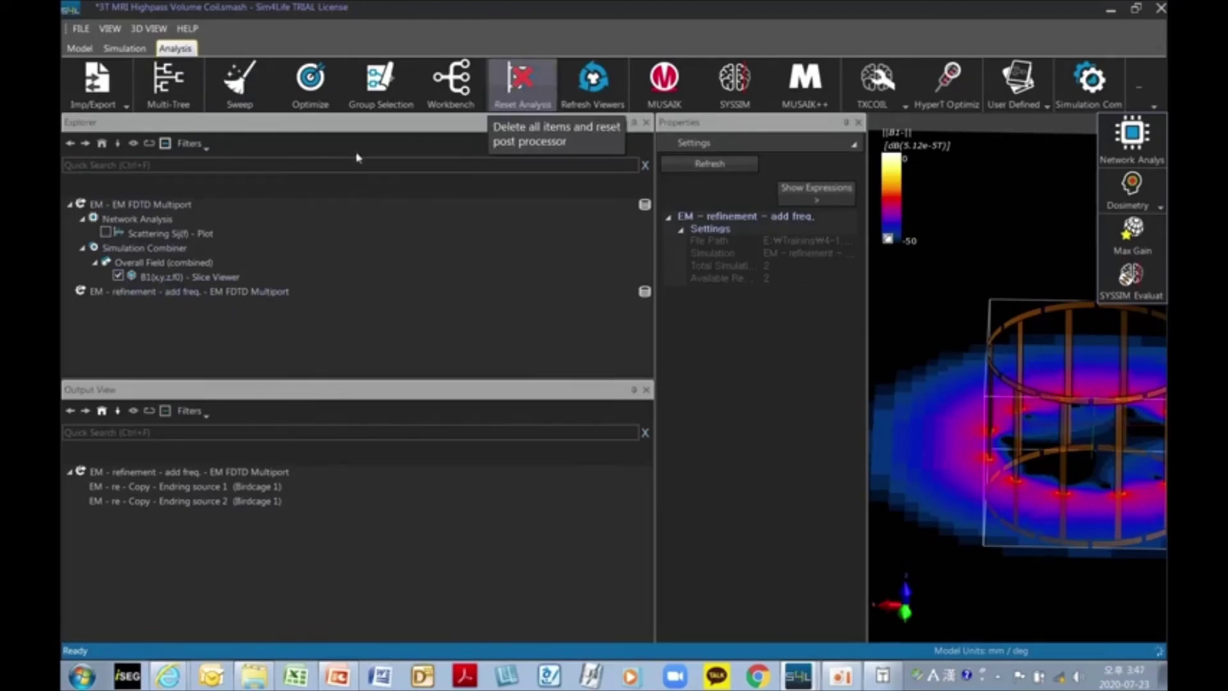
{"action": "left_click", "coordinate": [118, 279]}
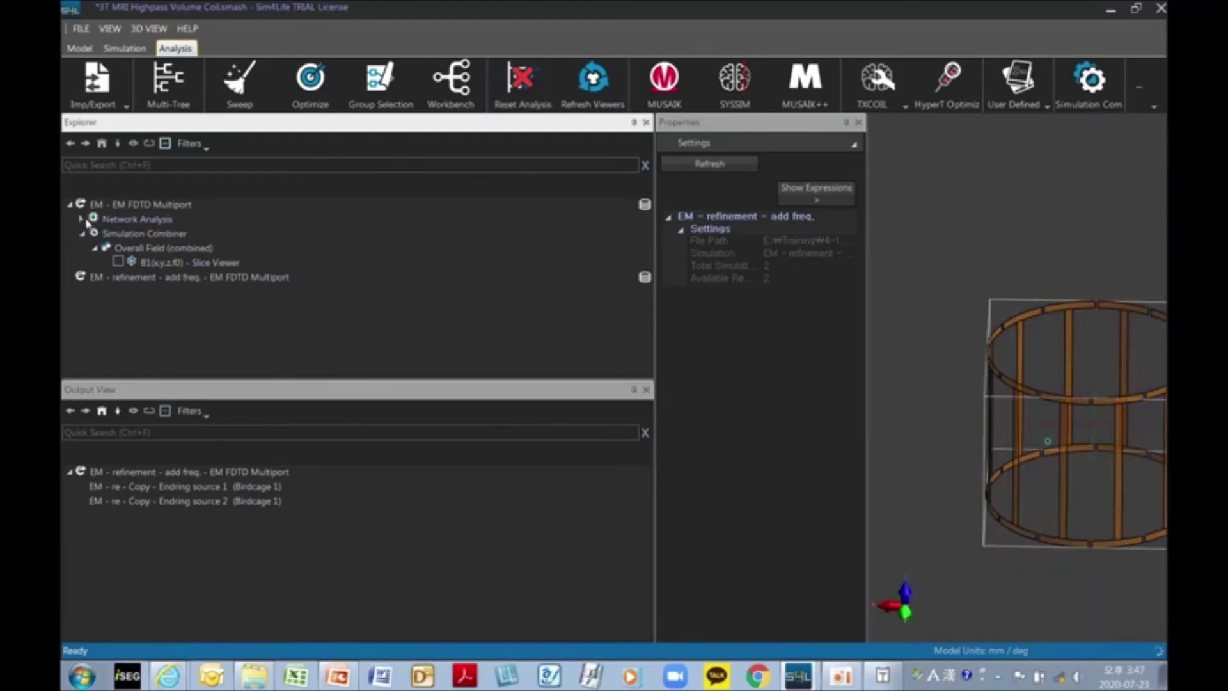
{"action": "left_click", "coordinate": [69, 205]}
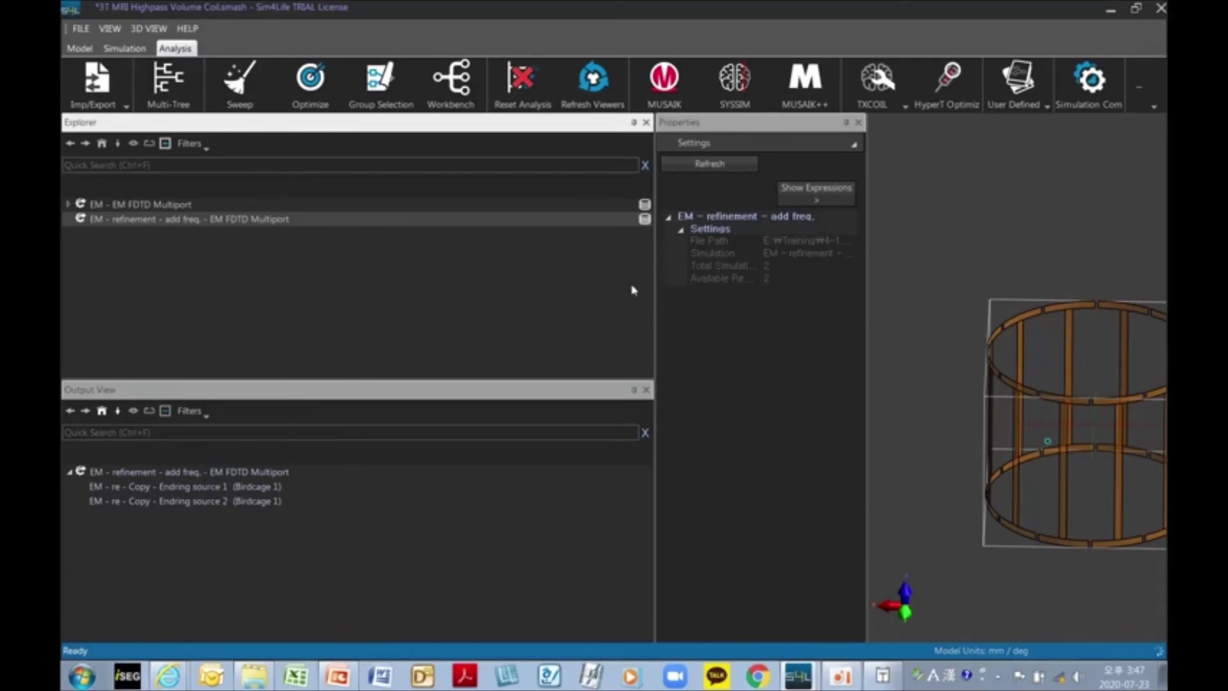
{"action": "left_click", "coordinate": [1154, 107]}
{"action": "left_click", "coordinate": [1143, 143]}
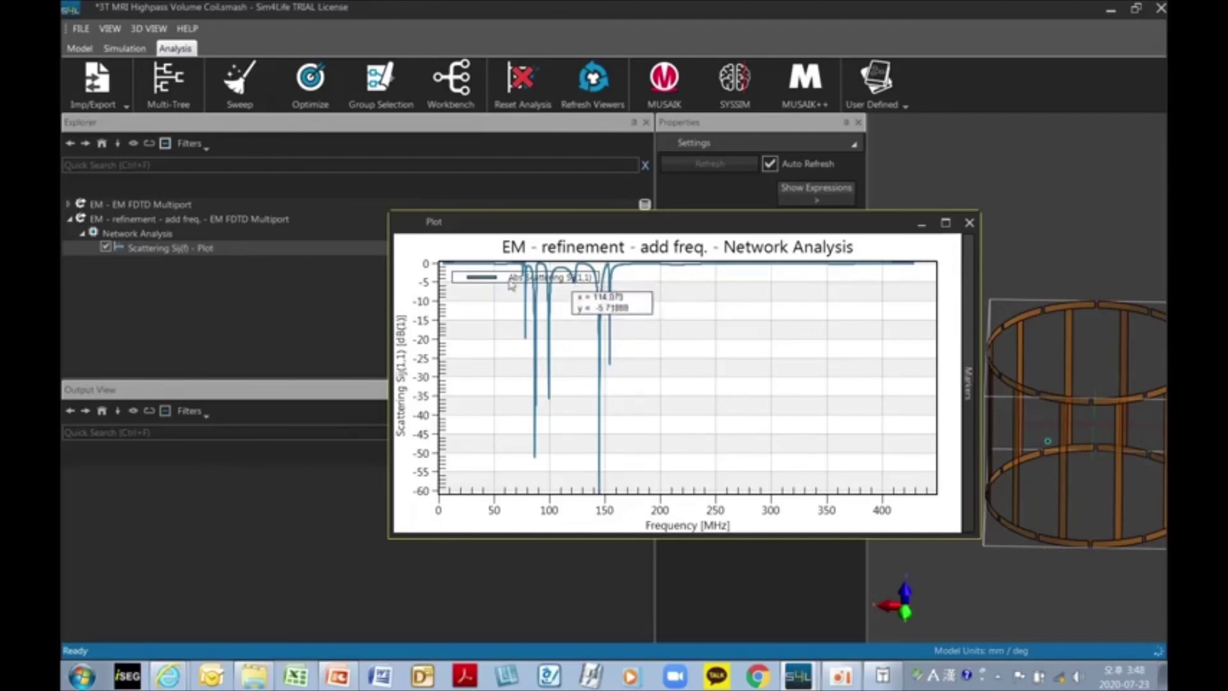
Step: Combine the scattering plots of the original and the refined simulation into one plot
{"action": "left_click", "coordinate": [70, 205]}
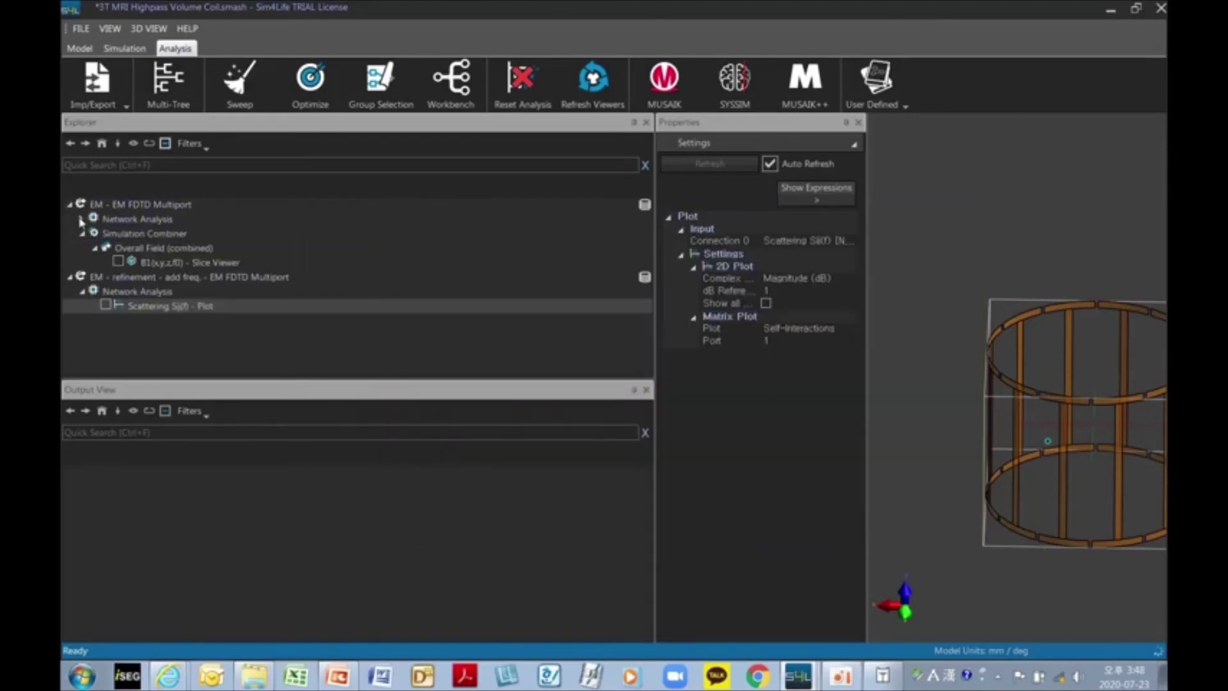
{"action": "left_click", "coordinate": [82, 219]}
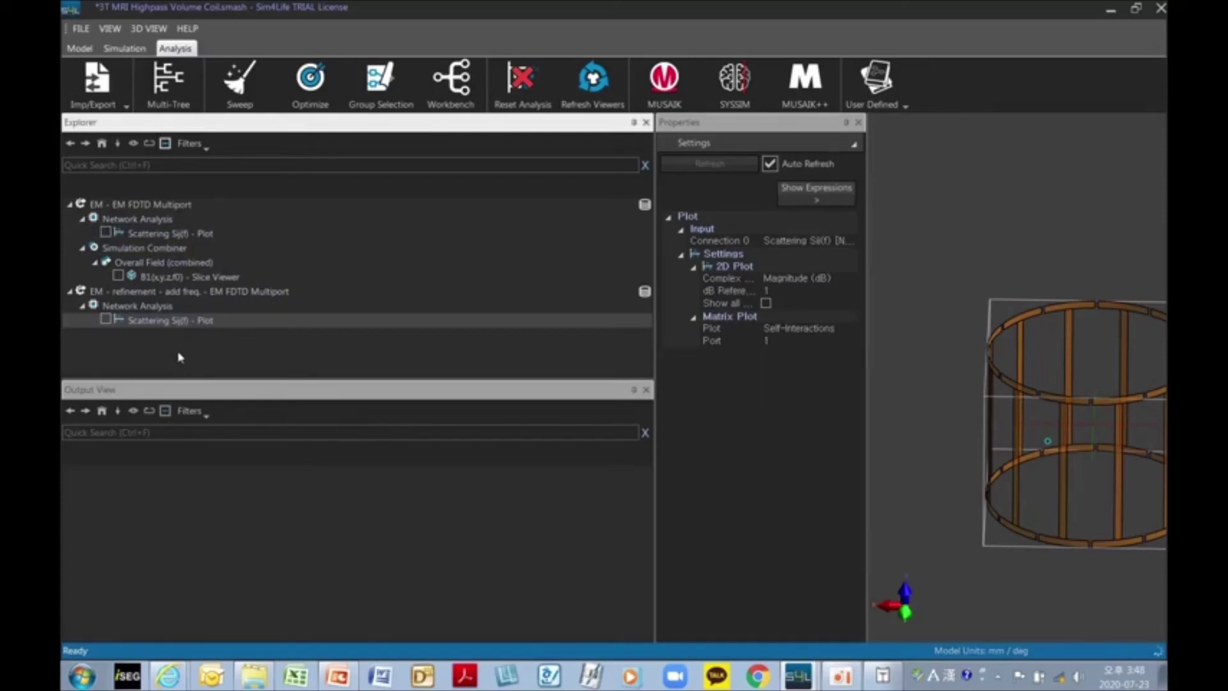
{"action": "left_click", "coordinate": [168, 233], "text": "ctrl"}
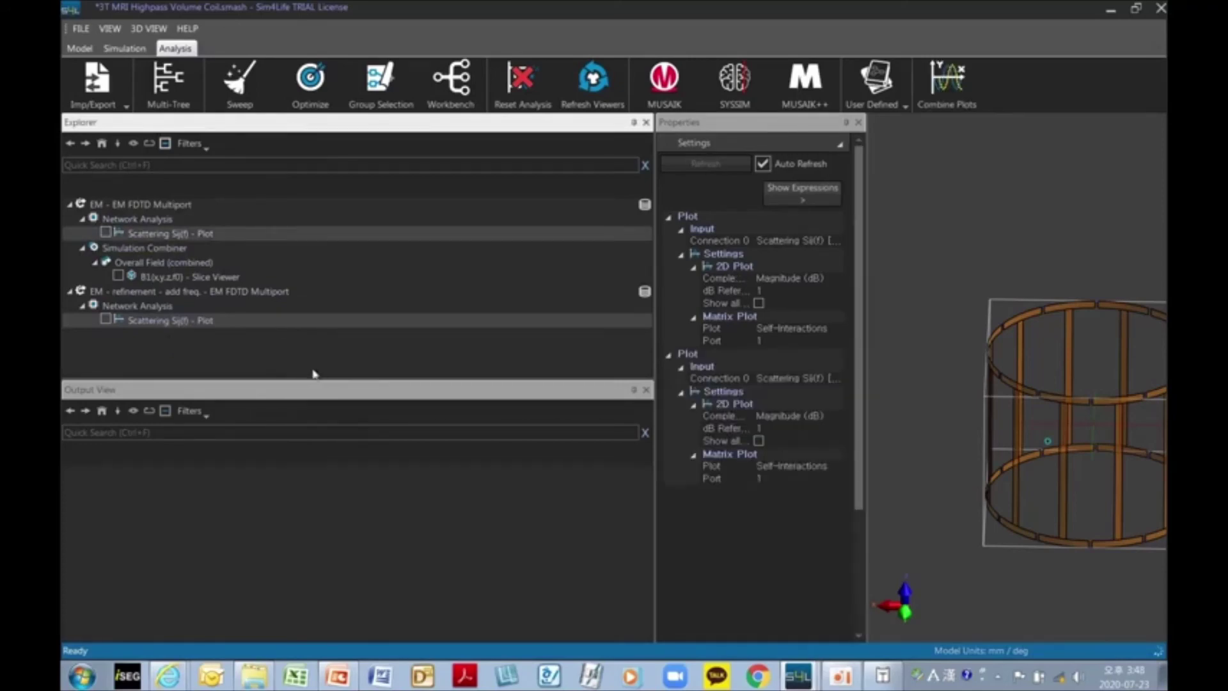
{"action": "left_click", "coordinate": [947, 84]}
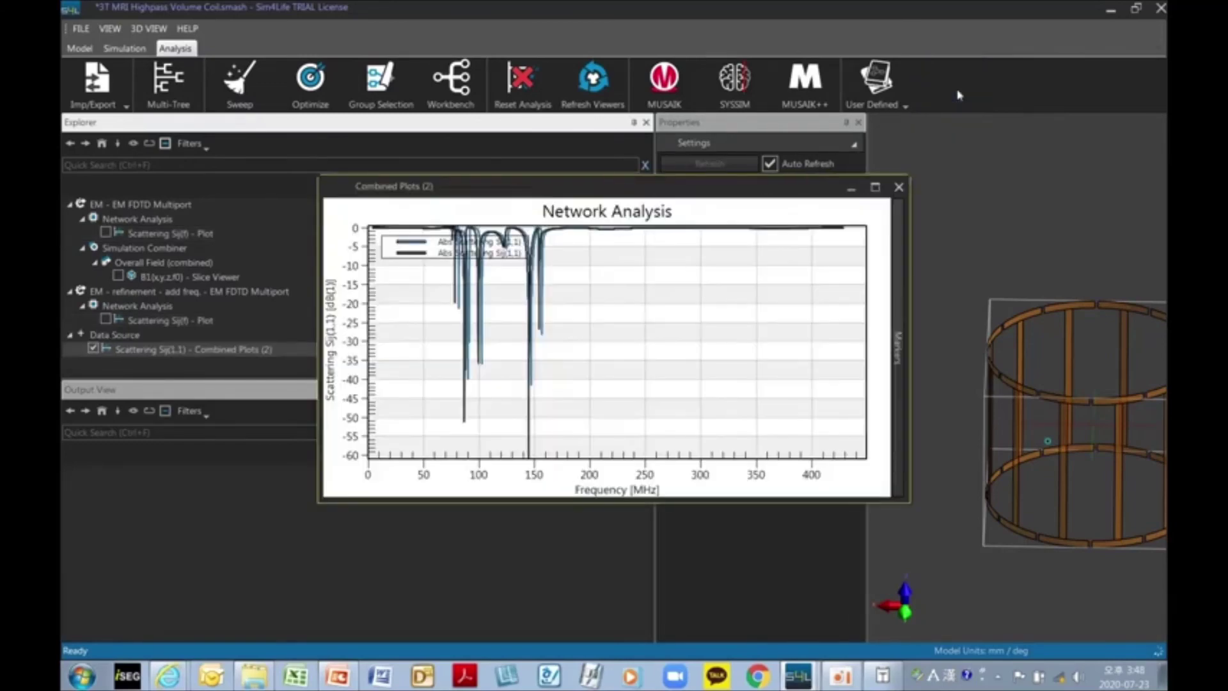
Step: Compare the two scattering curves in the combined plot over about 0 to 190 MHz and hide the plot
{"action": "left_click", "coordinate": [580, 295]}
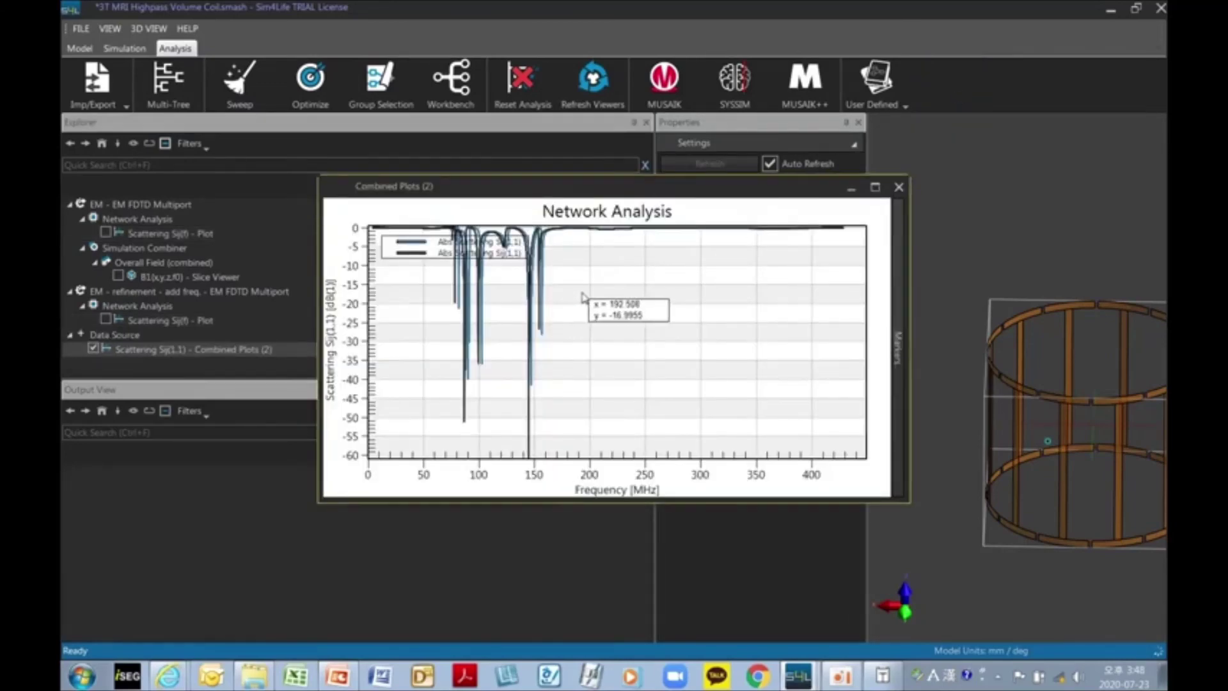
{"action": "left_click_drag", "start_coordinate": [581, 296], "coordinate": [372, 225]}
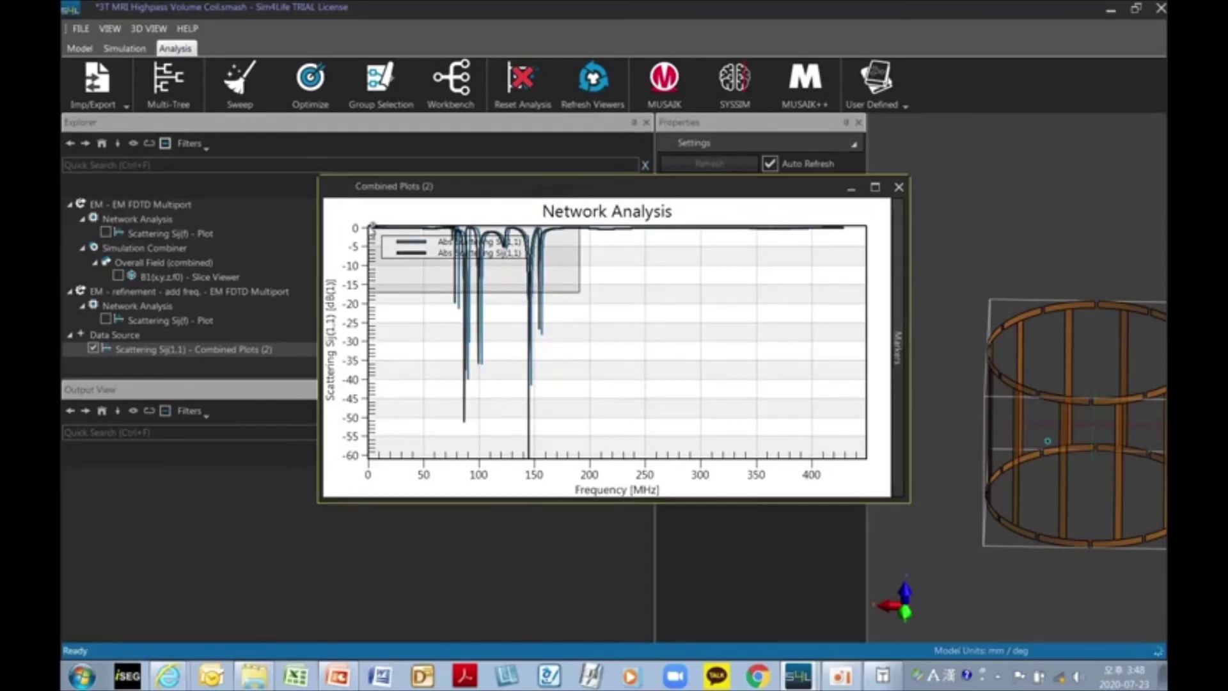
{"action": "left_click_drag", "start_coordinate": [372, 226], "coordinate": [372, 225]}
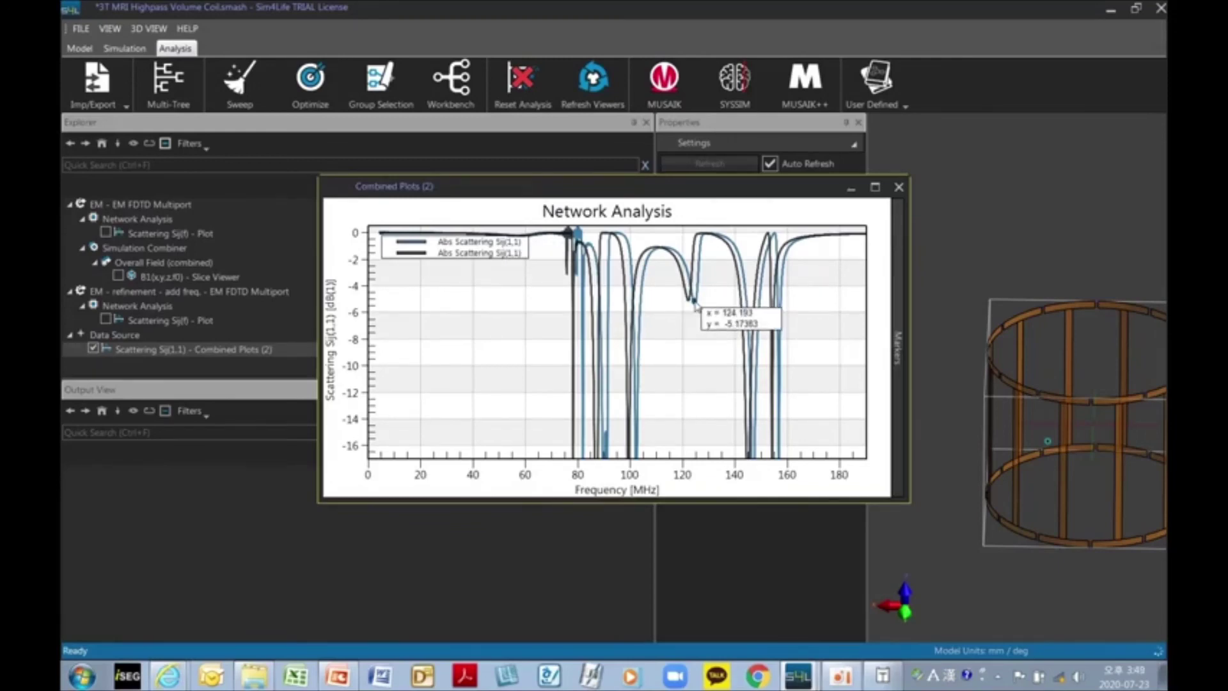
{"action": "left_click", "coordinate": [94, 349]}
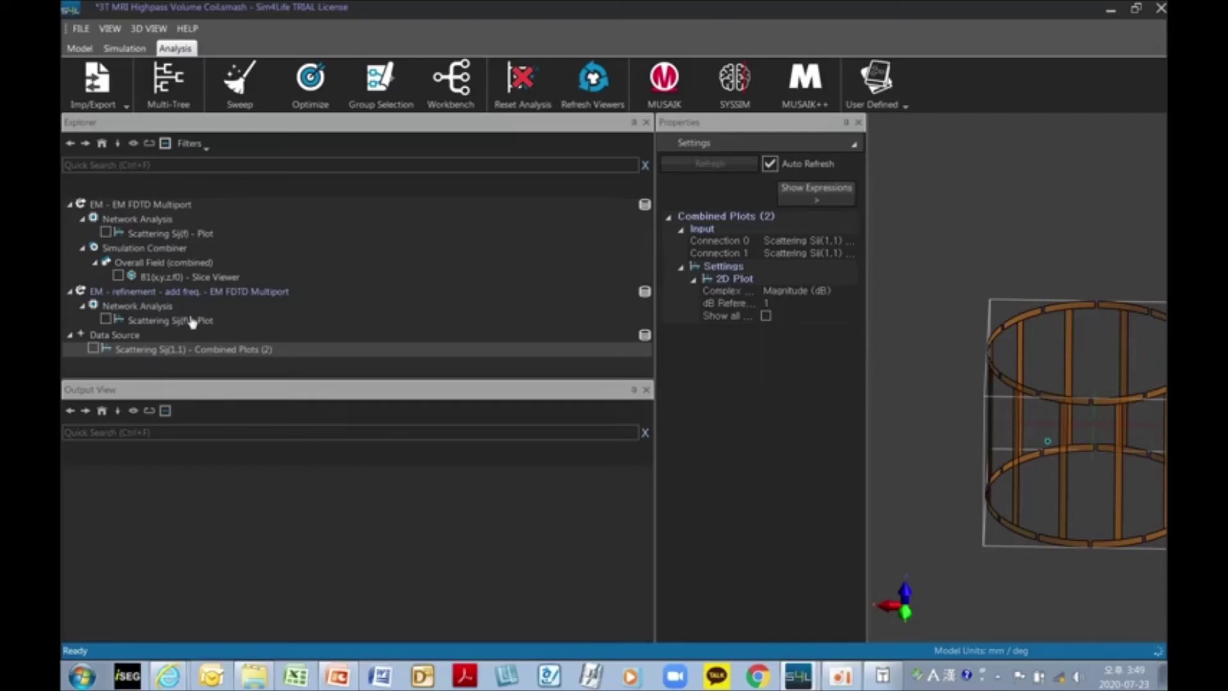
Step: Add a Simulation Combiner to "EM - refinement - add freq." and set the phase of Endring source 1 to 90 deg
{"action": "left_click", "coordinate": [140, 295]}
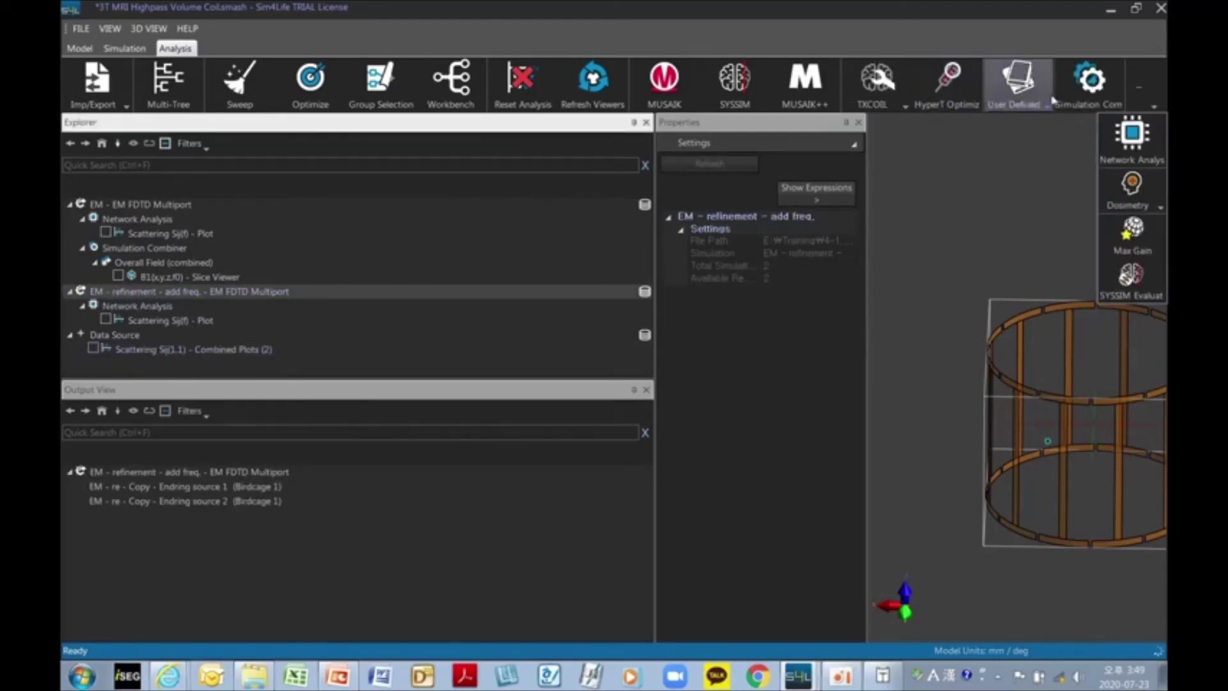
{"action": "left_click", "coordinate": [1090, 86]}
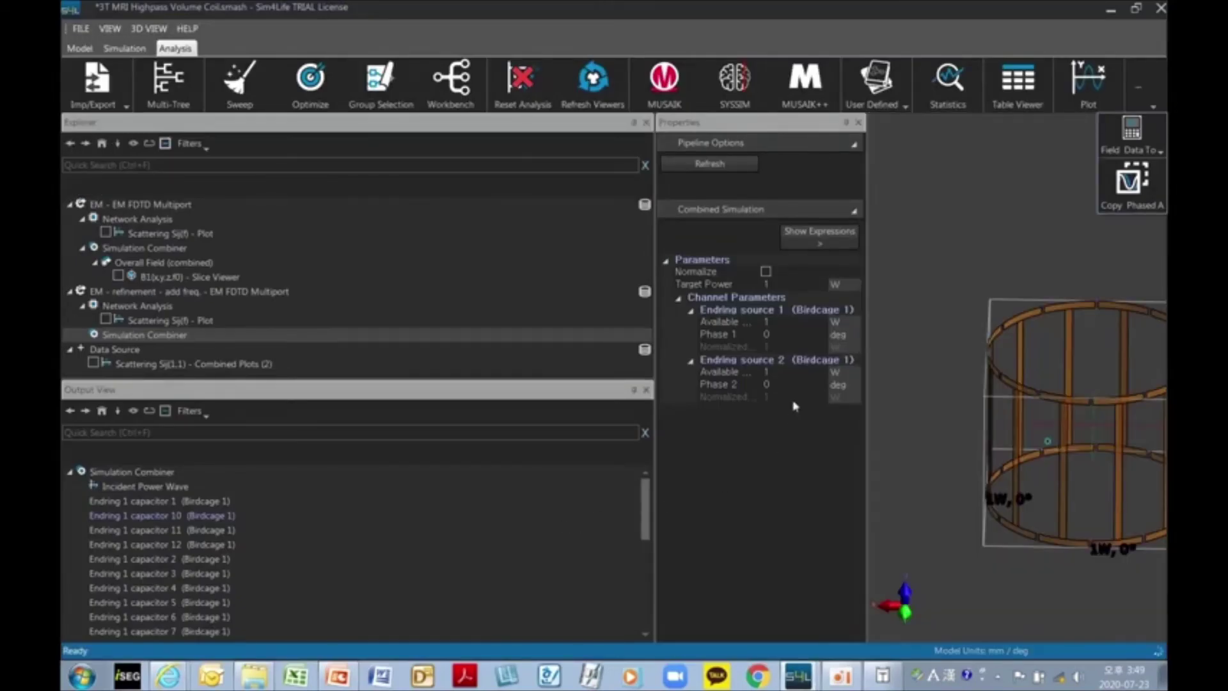
{"action": "left_click", "coordinate": [713, 334]}
{"action": "type", "text": "90"}
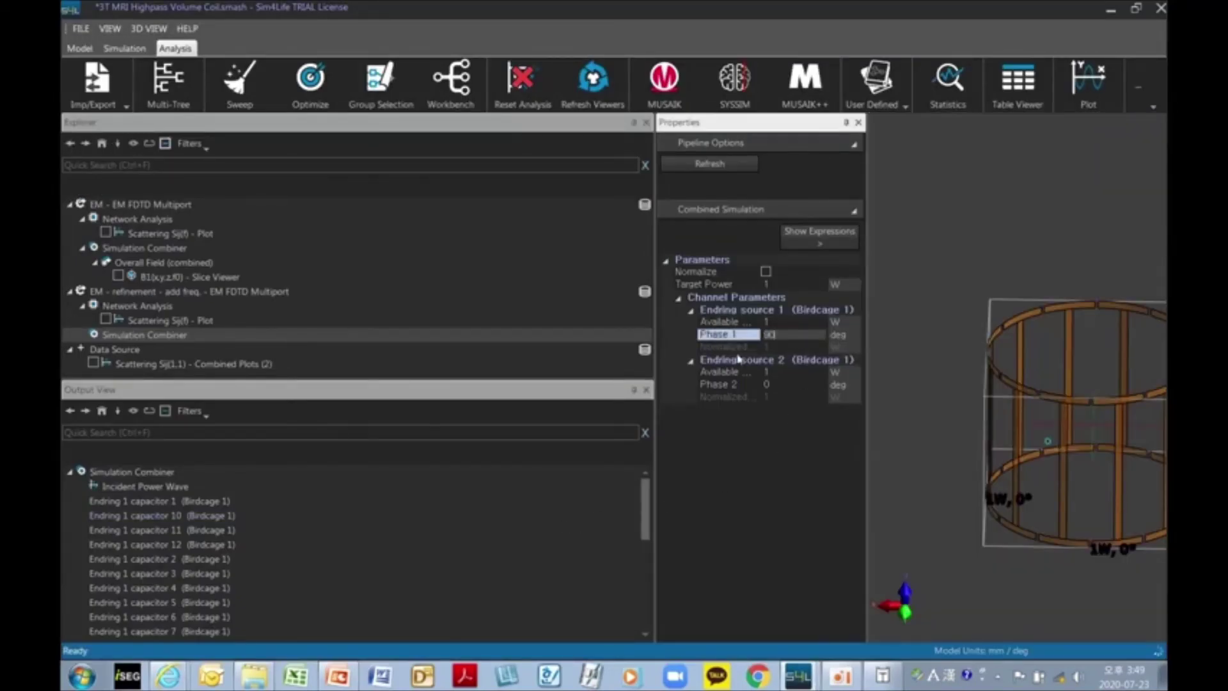
{"action": "left_click", "coordinate": [793, 384]}
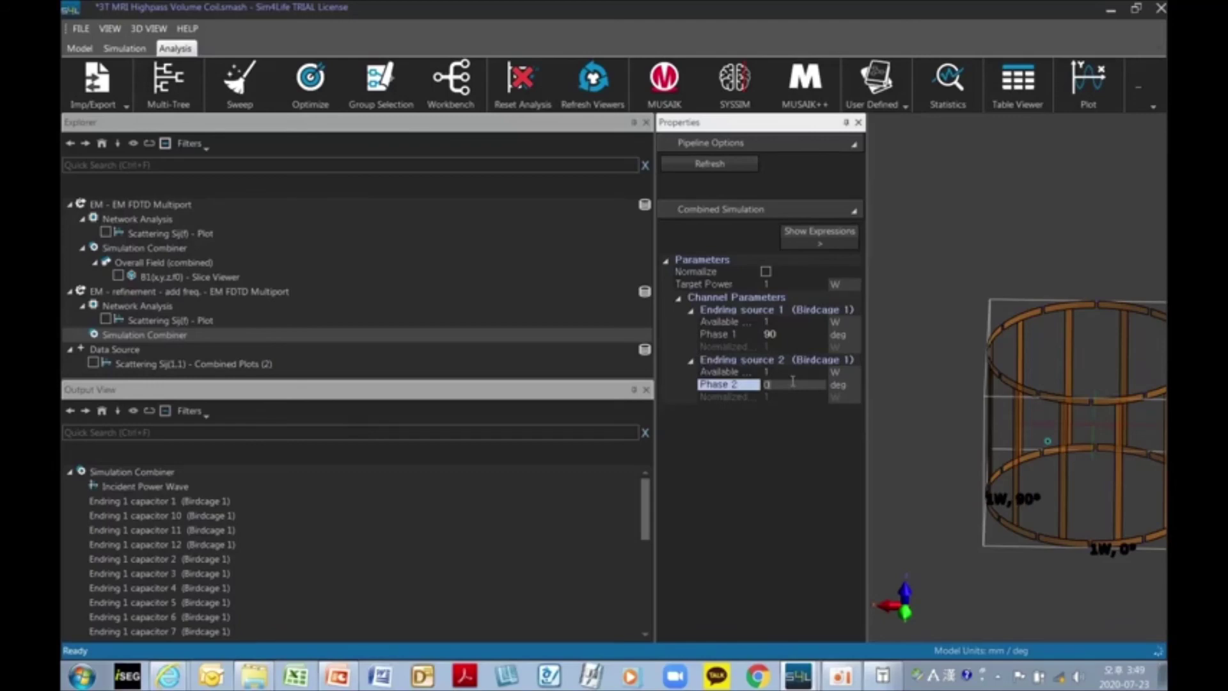
{"action": "left_click", "coordinate": [787, 335]}
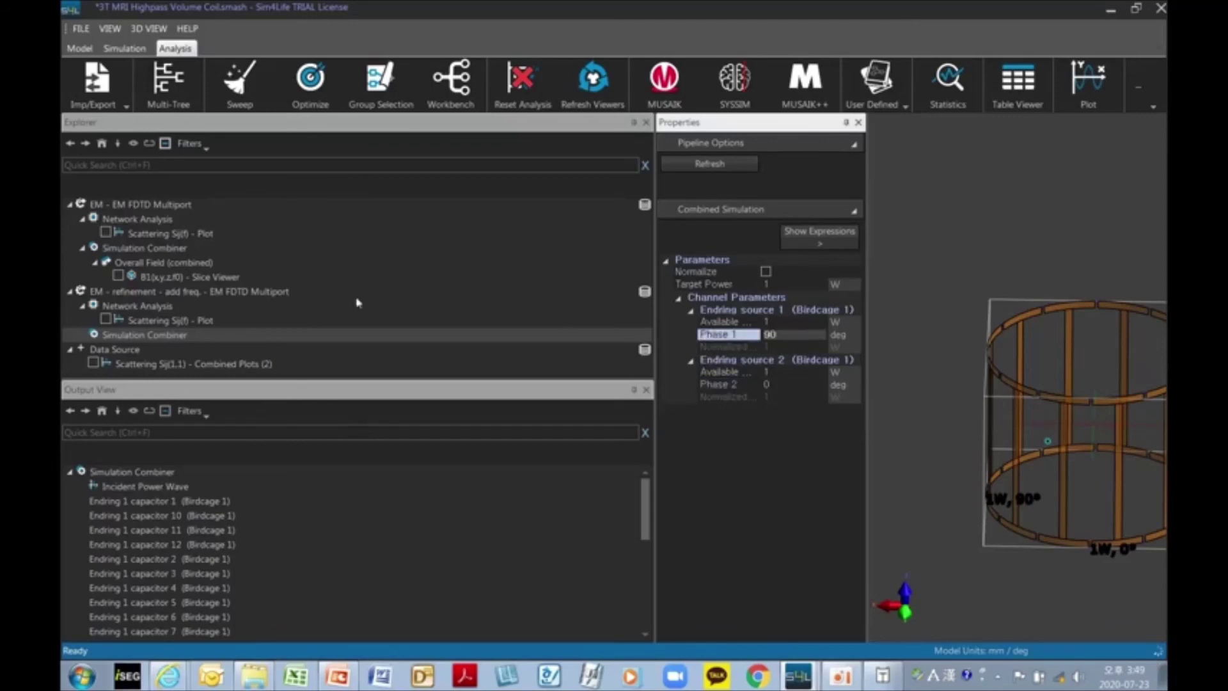
Step: Extract the combined overall field of the refined simulation and start a viewer for its B1(x,y,z,f0) field
{"action": "left_click", "coordinate": [69, 205]}
{"action": "left_click_drag", "start_coordinate": [646, 511], "coordinate": [671, 621]}
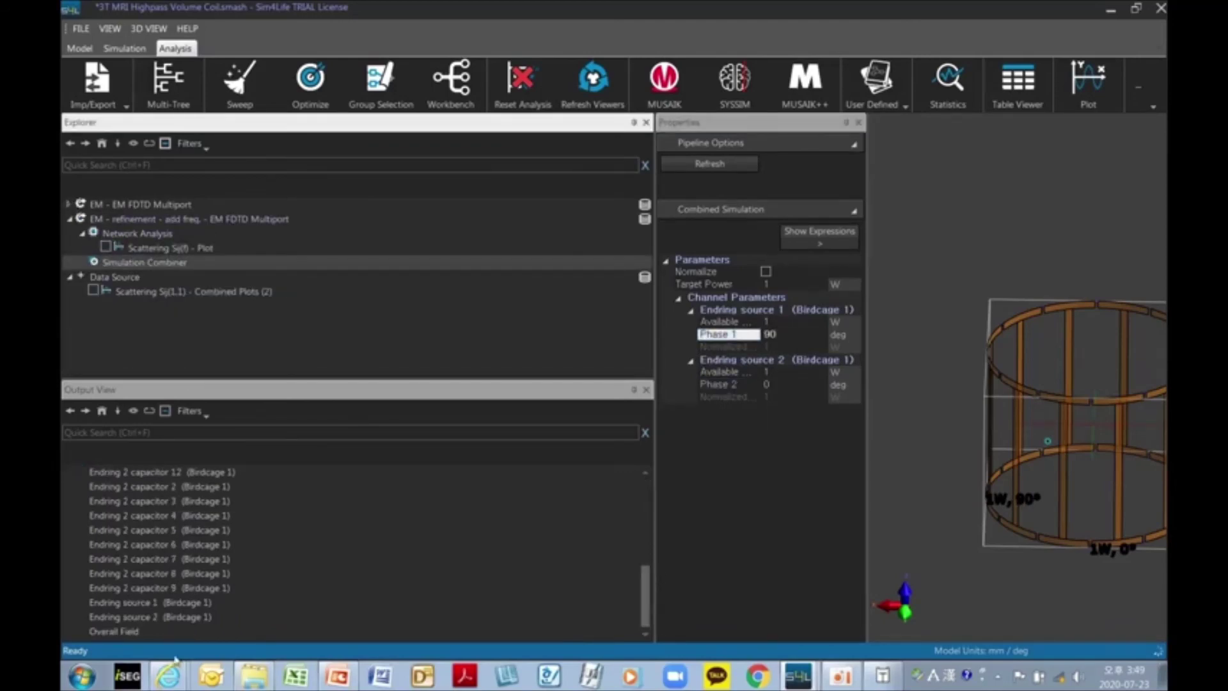
{"action": "left_click", "coordinate": [200, 633]}
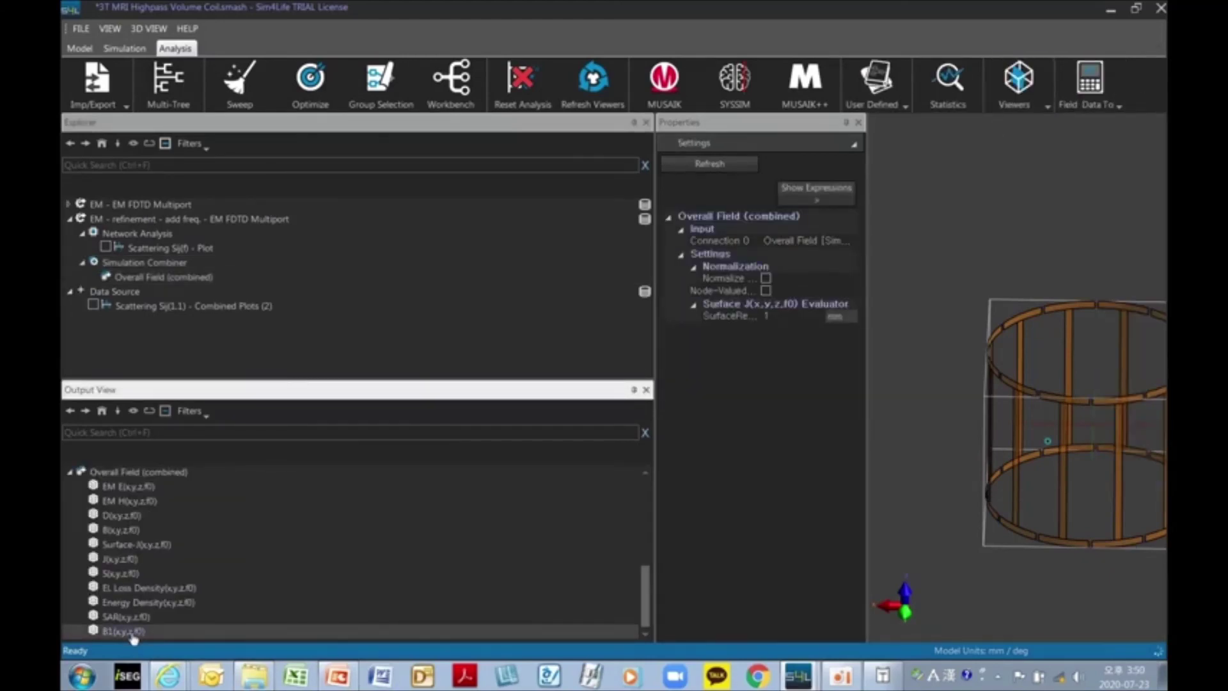
{"action": "left_click", "coordinate": [1019, 80]}
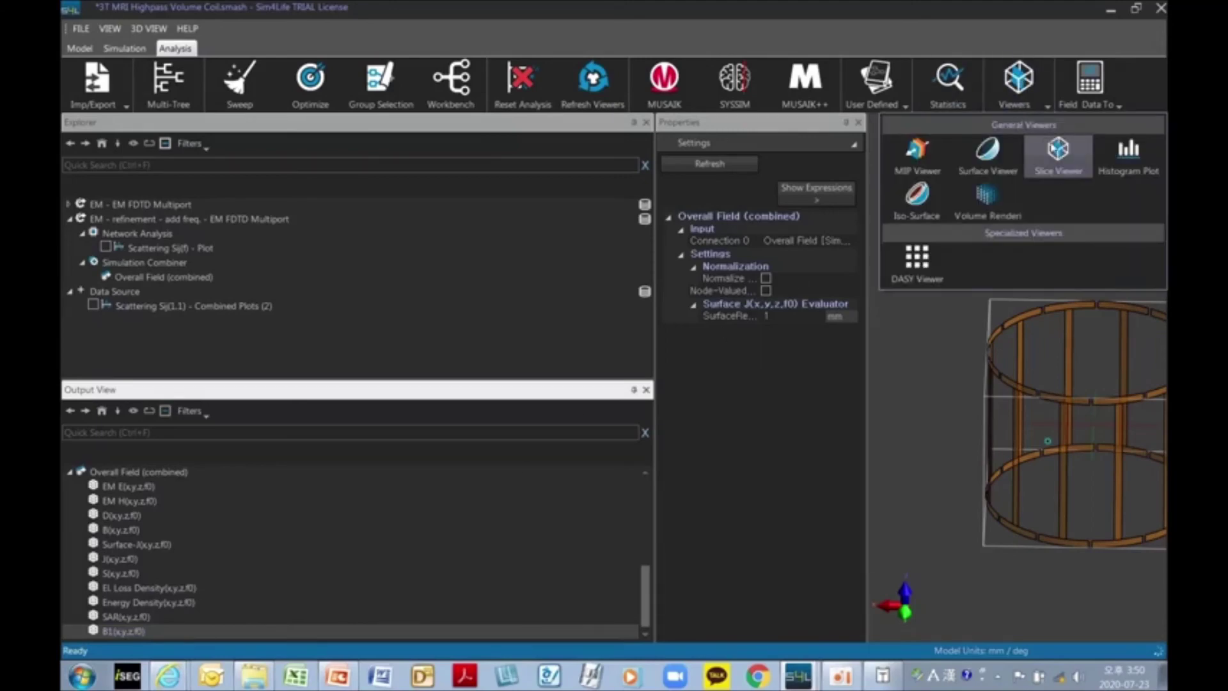